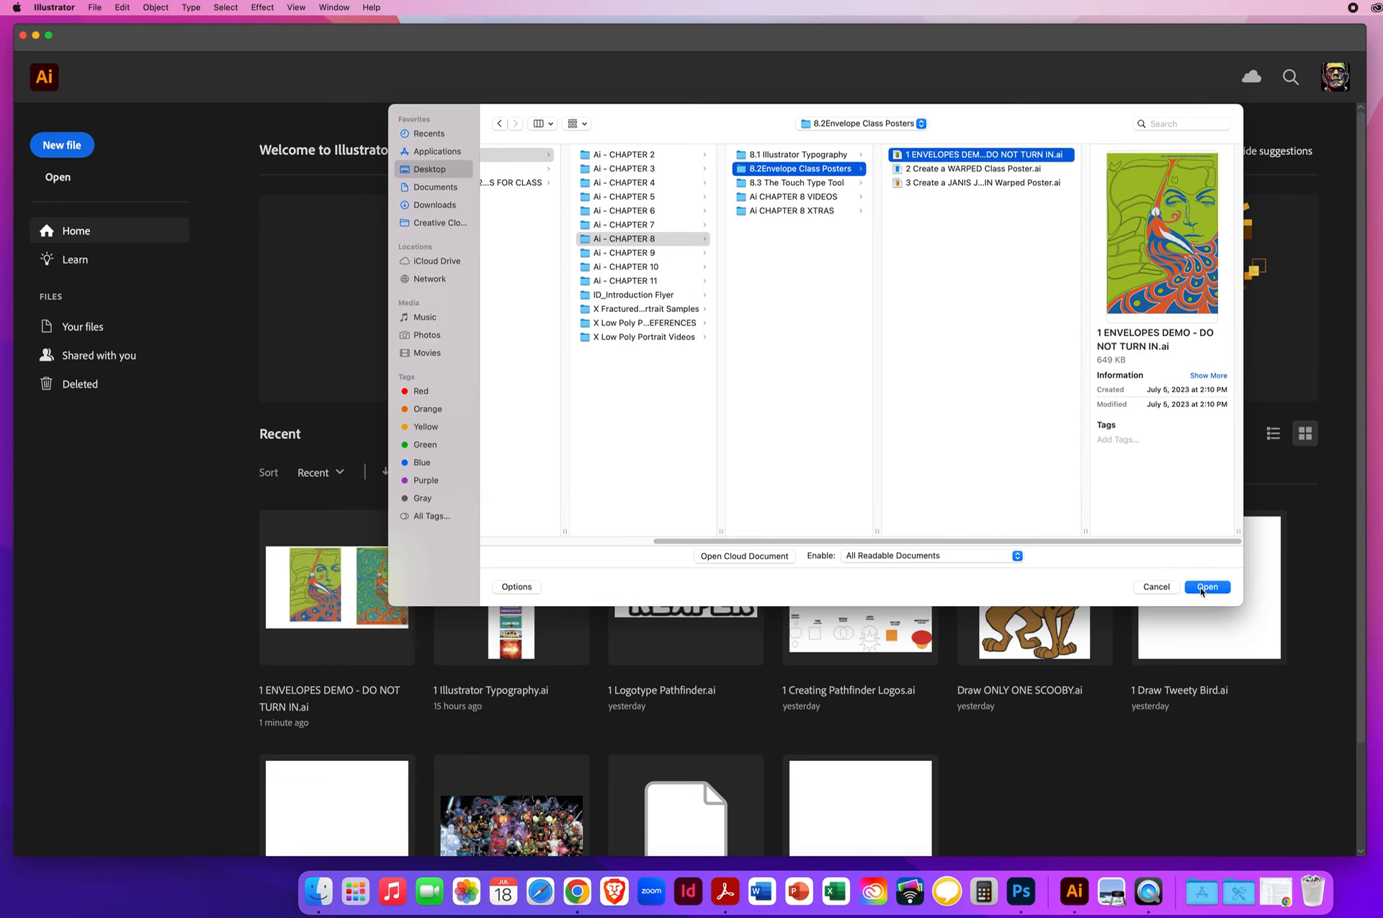
- Open the file 1 ENVELOPES DEMO - DO NOT TURN IN.ai, ignoring the missing linked image DoorsPoster.jpg
left_click(1202, 588)
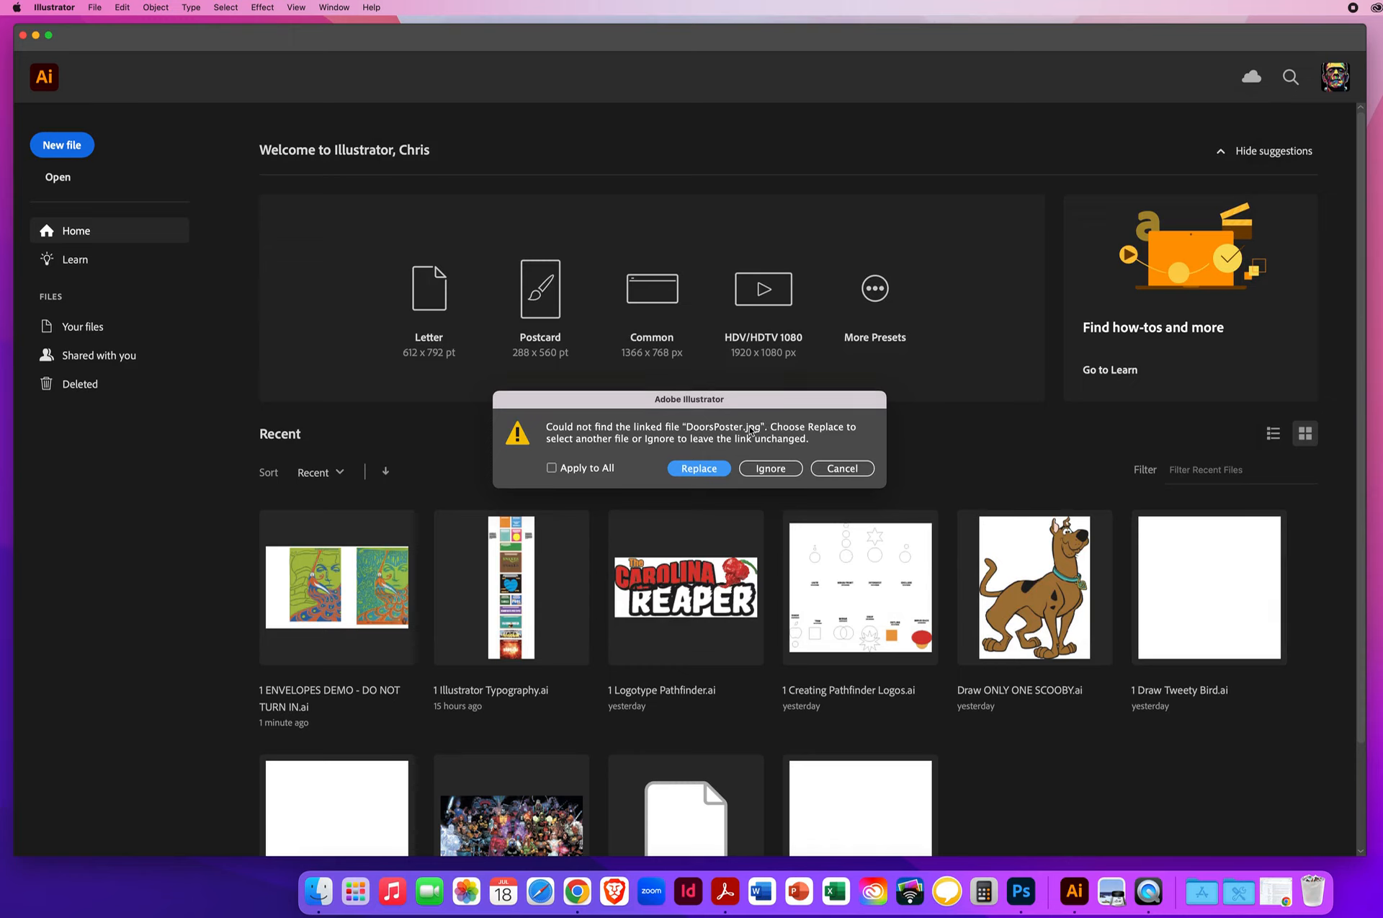
left_click(774, 473)
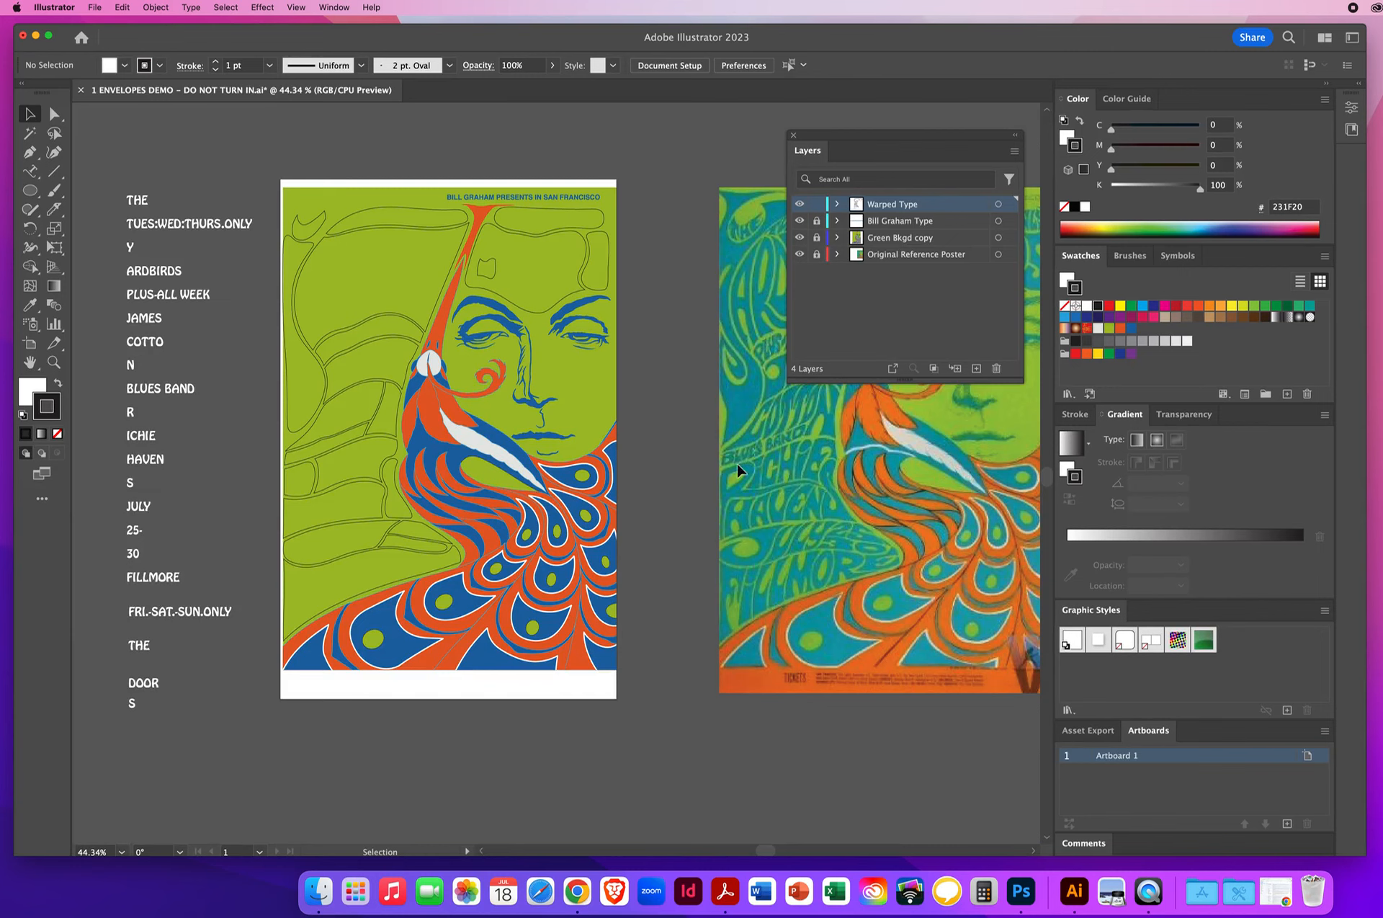
- Examine the original reference poster beside the artboard, switching the Original Reference Poster layer off and on again
key("space")
left_click_drag(773, 461, 405, 484)
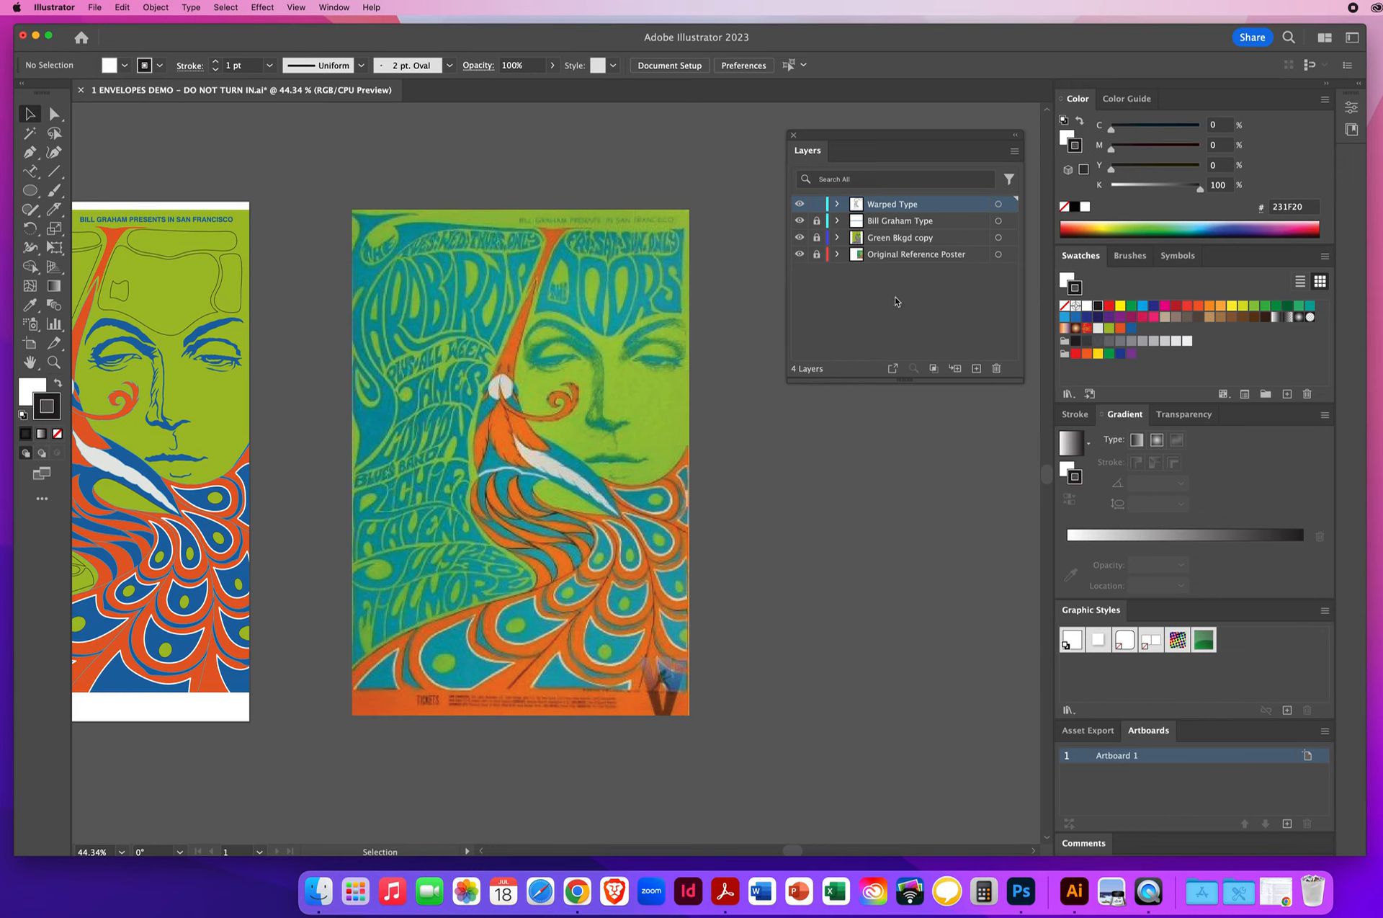
left_click(921, 257)
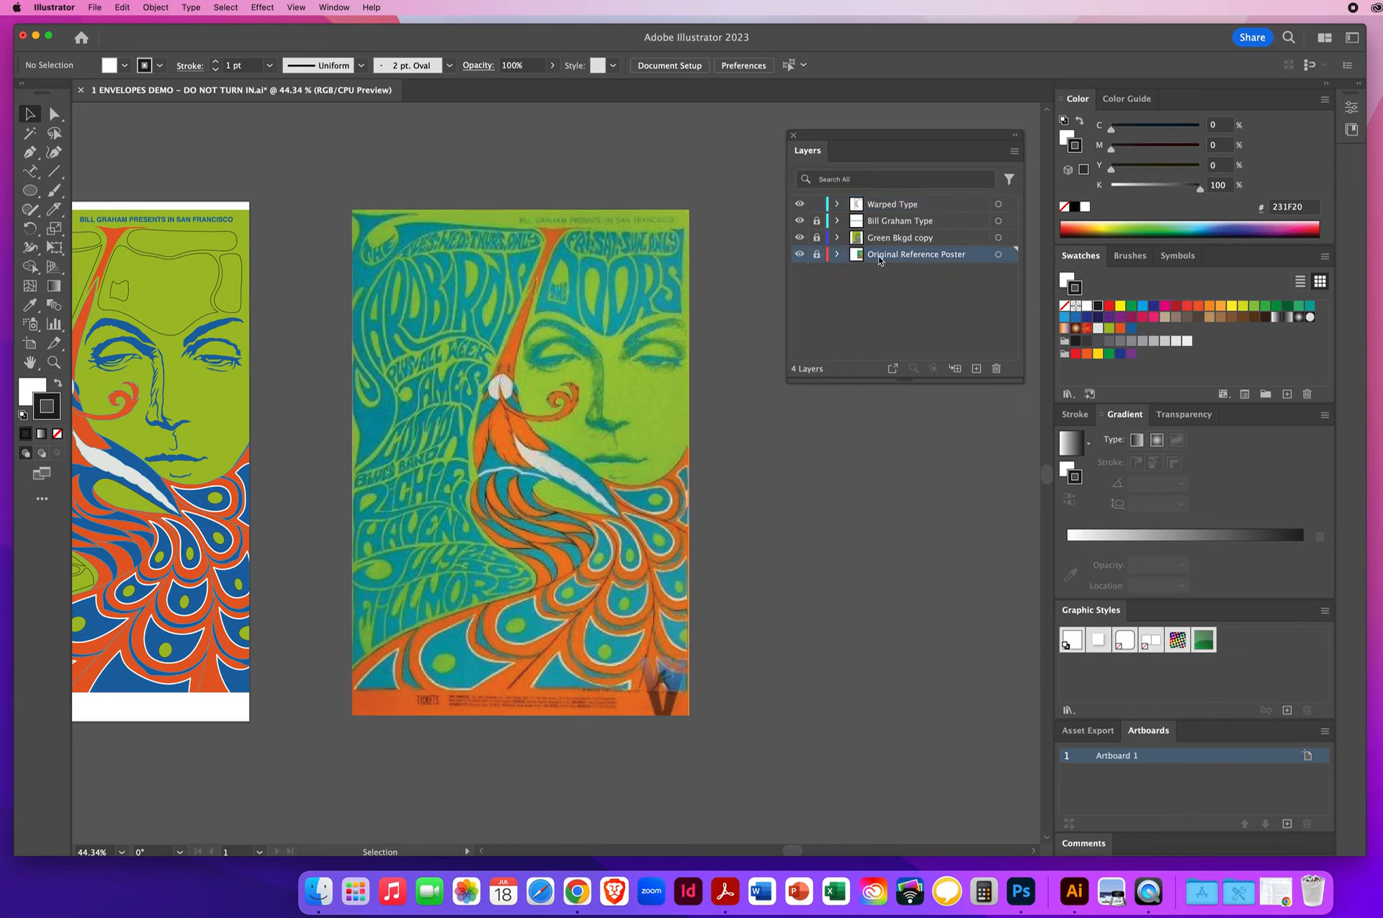
left_click(800, 255)
left_click(799, 255)
left_click_drag(299, 473, 625, 490)
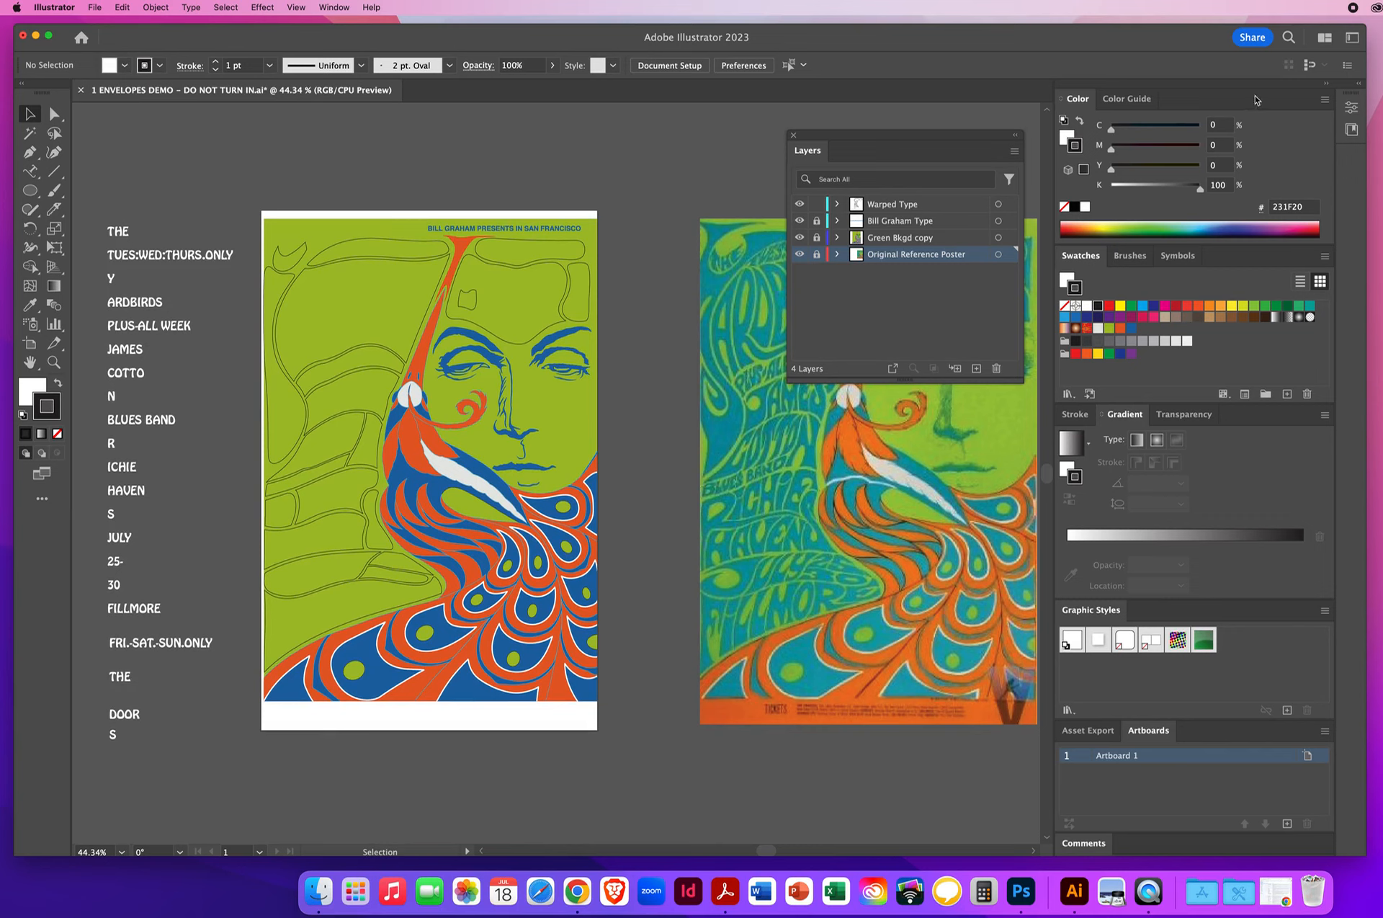
- Collapse the docked panels to icons and move the Layers panel clear of most of the reference poster
left_click(1329, 85)
left_click_drag(821, 142, 1059, 243)
left_click_drag(833, 381, 826, 346)
- Toggle the visibility of the Green Bkgd copy layer to compare the poster artwork with the bare envelope outlines
left_click(1116, 343)
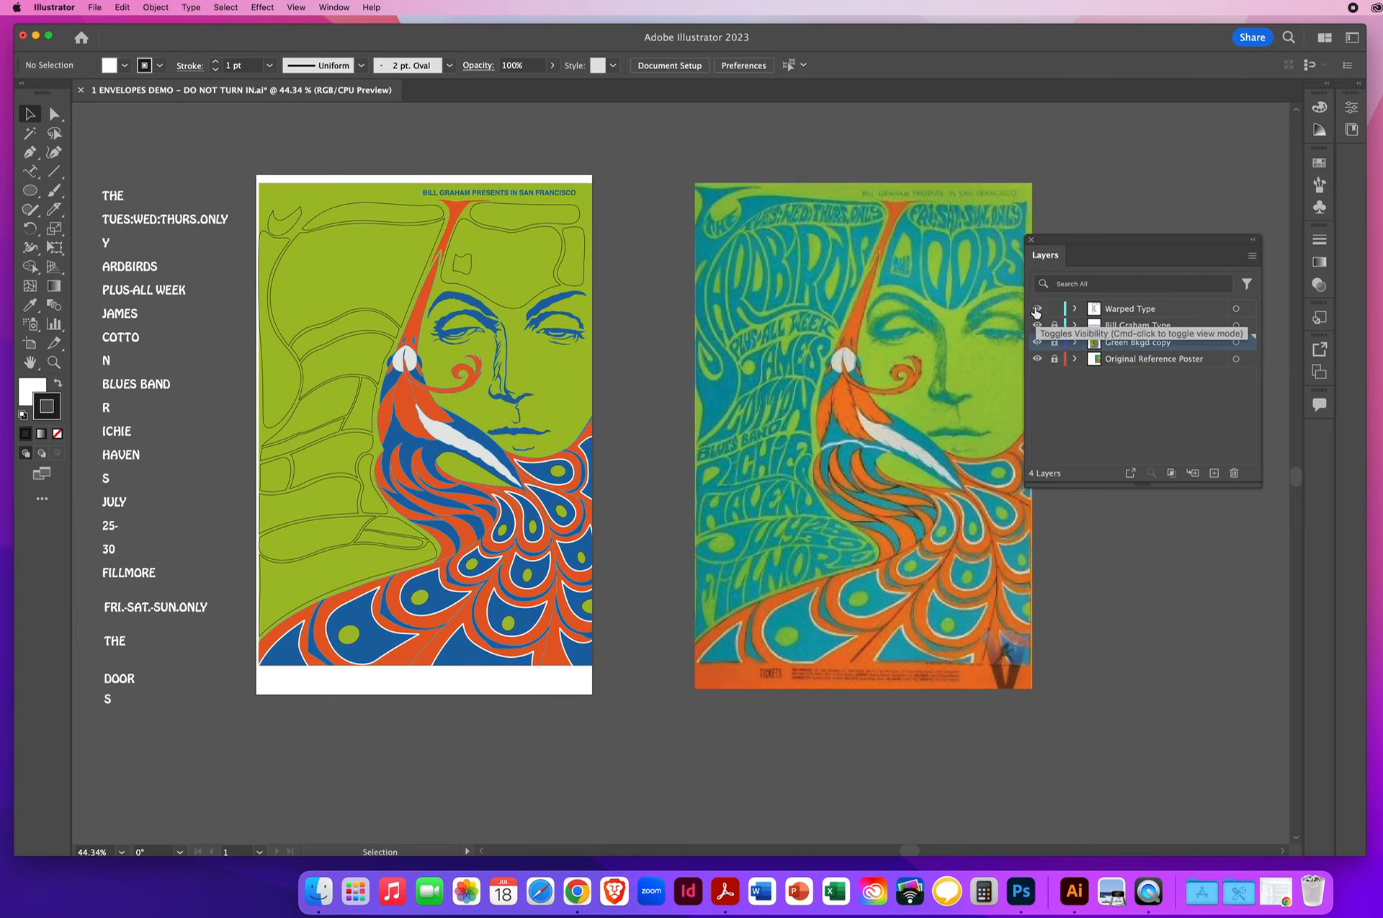
left_click(1037, 342)
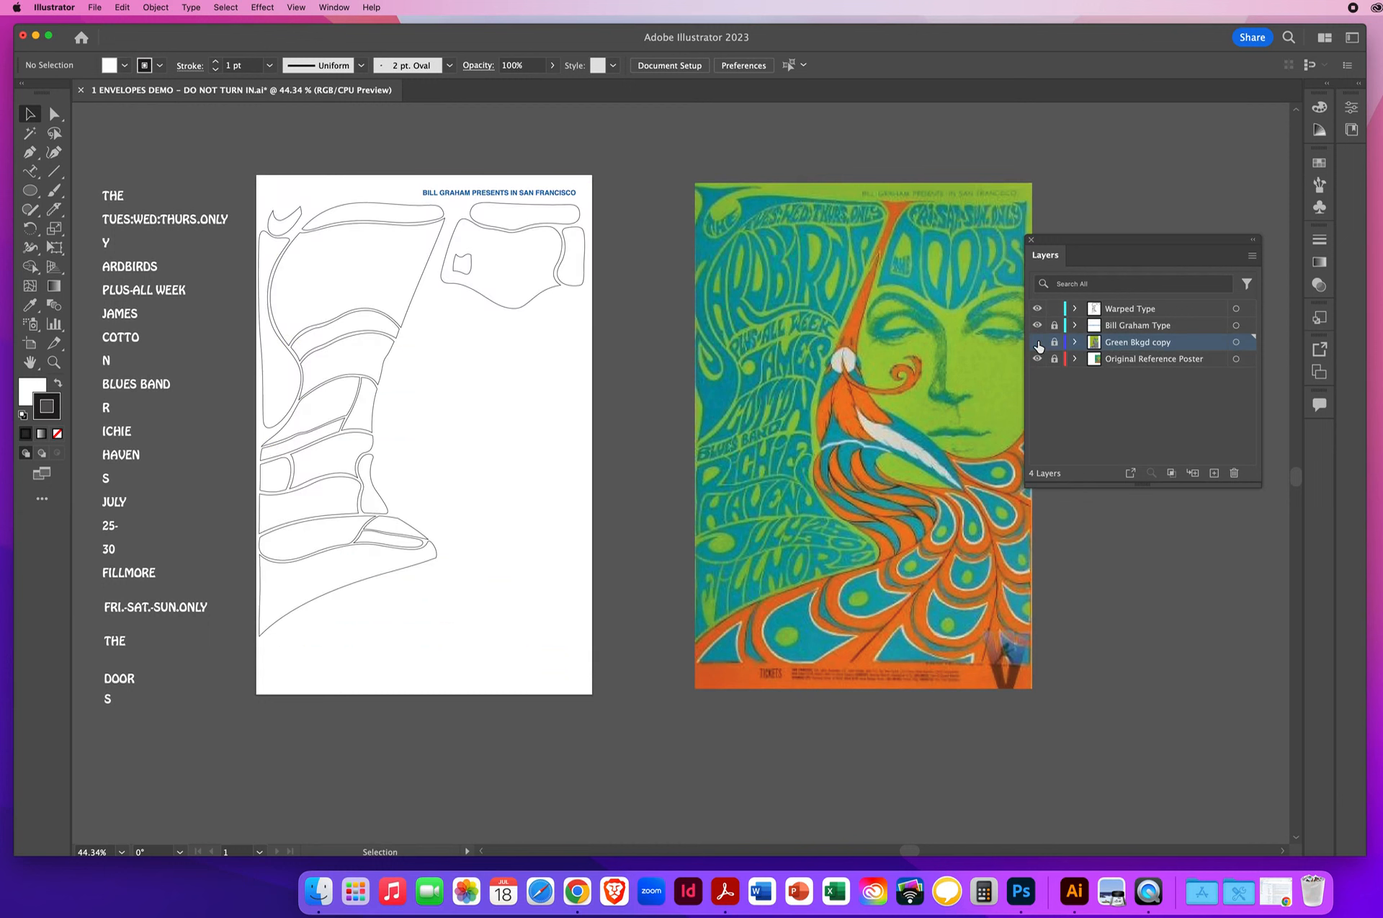
left_click(1038, 344)
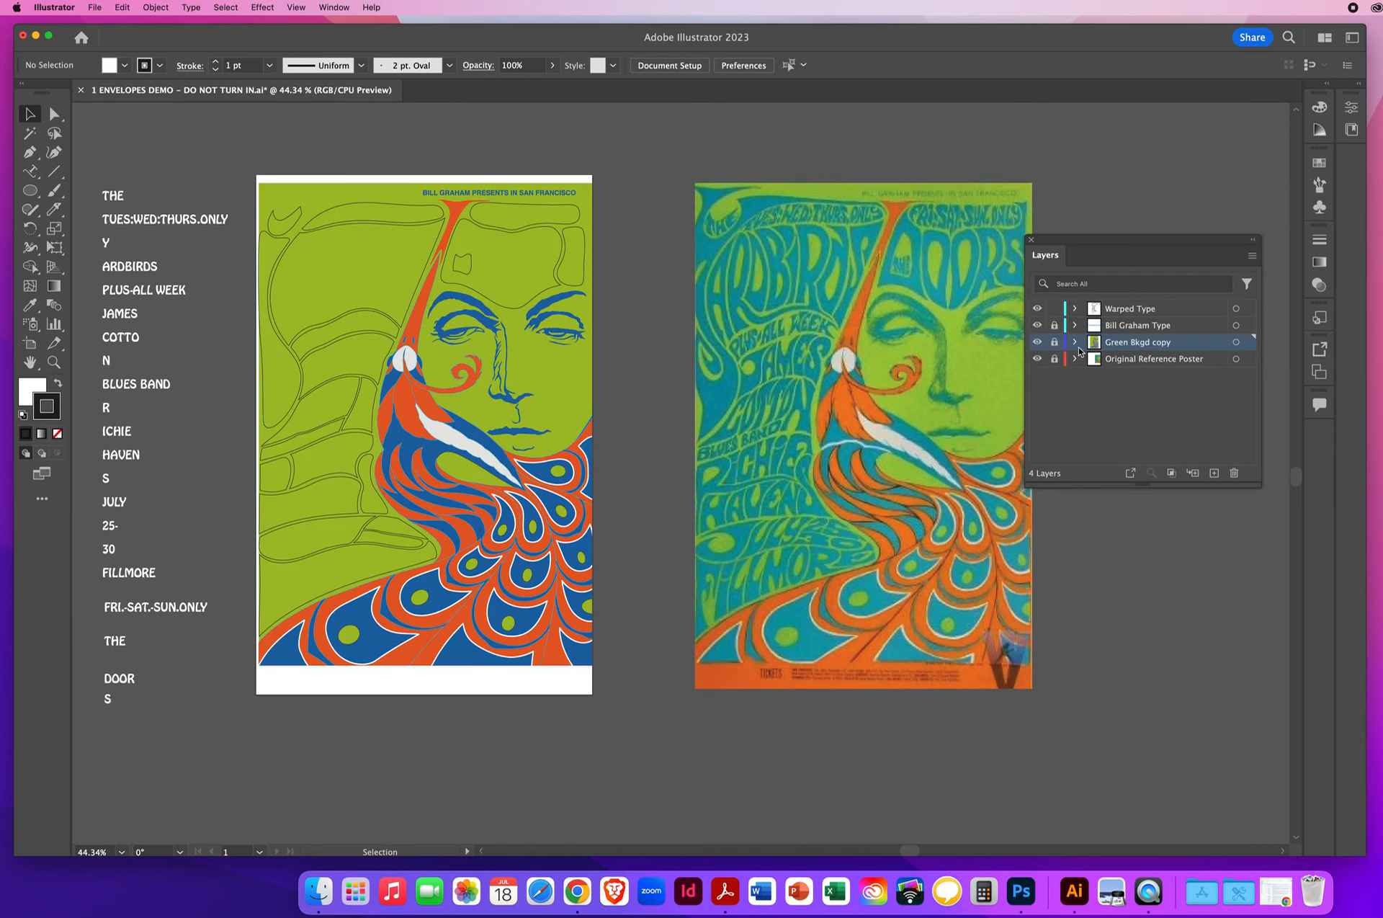
left_click(1038, 343)
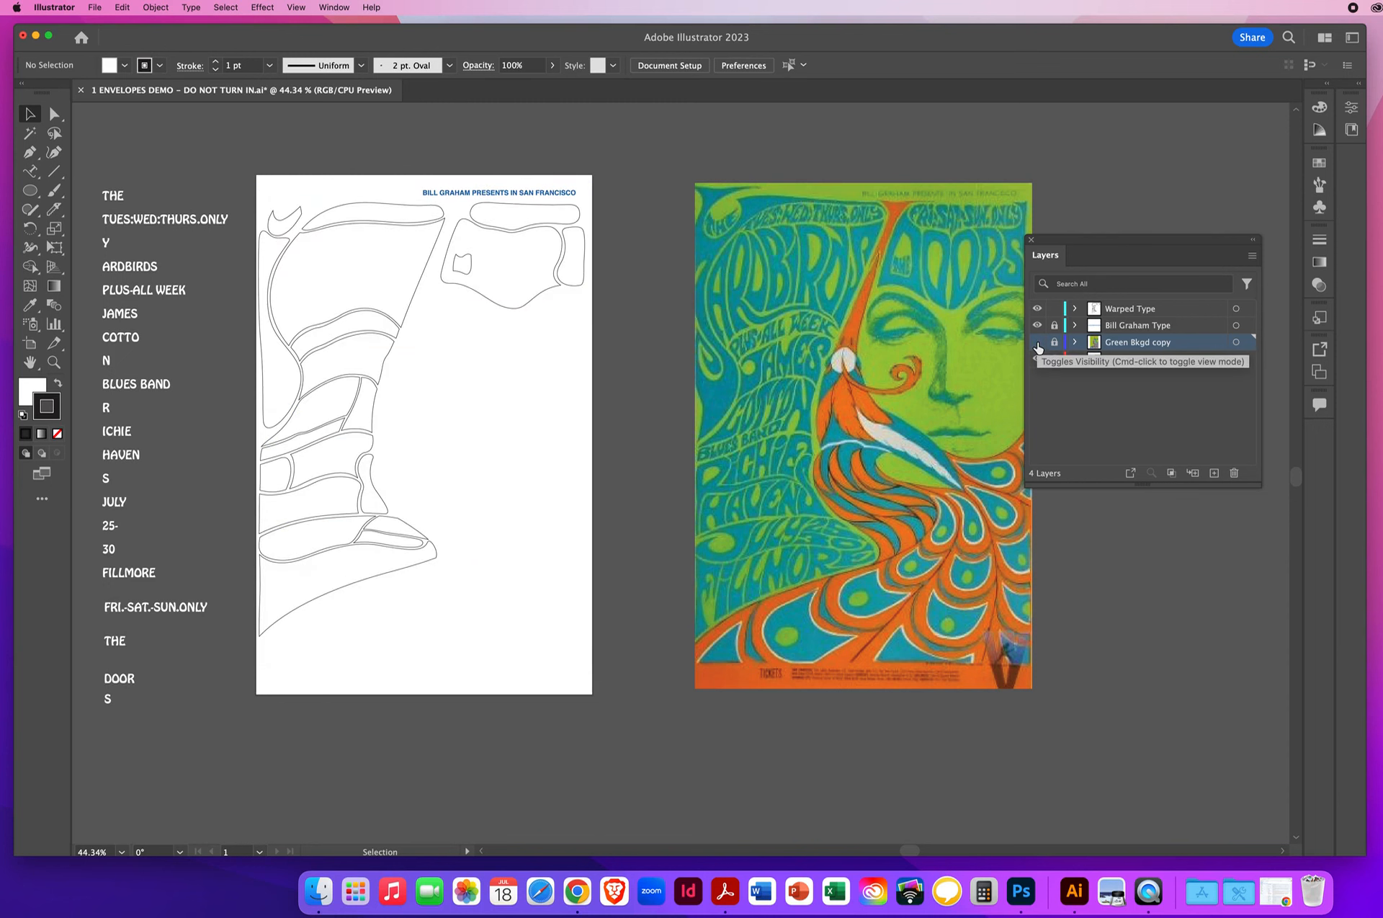
left_click(1038, 345)
- Hide and reshow the Bill Graham Type layer to check which heading it holds
left_click(1158, 328)
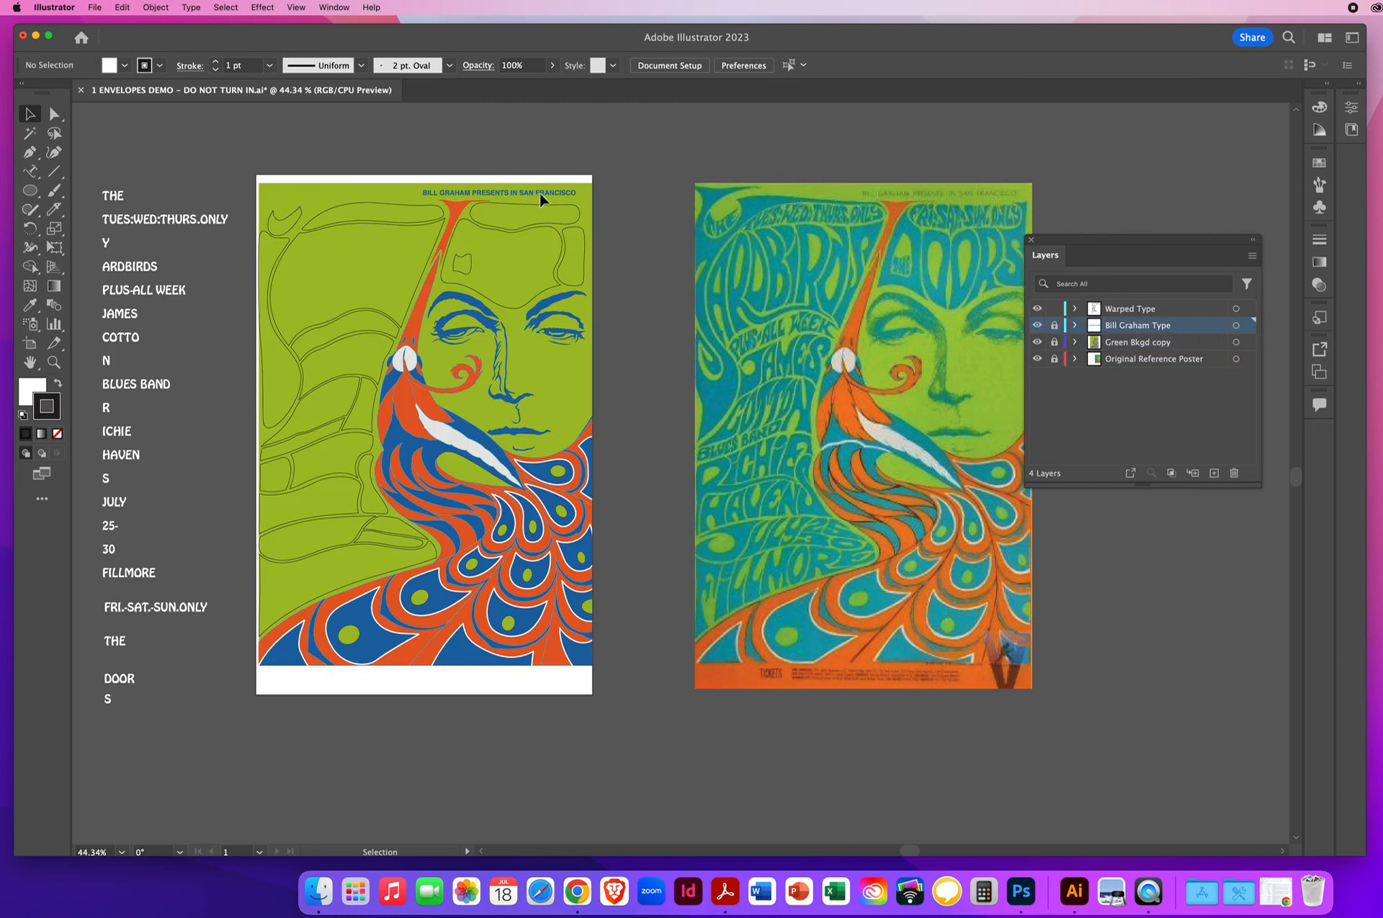
left_click(1038, 326)
left_click(1037, 327)
- Move the words THE and TUES:WED:THURS.ONLY upward to separate them from the rest of the text list
left_click_drag(112, 196, 114, 168)
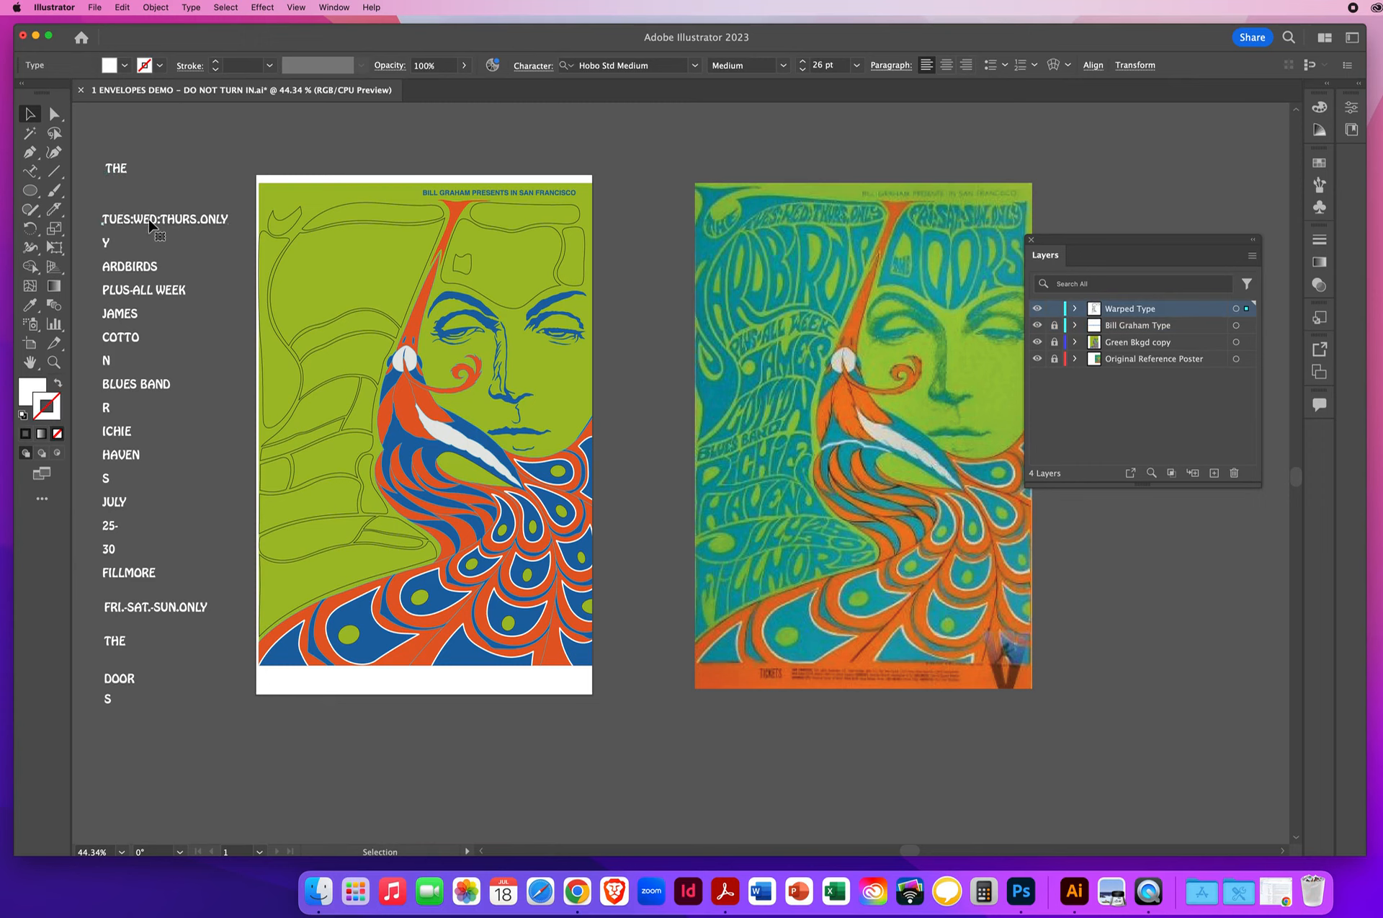
left_click_drag(149, 225, 149, 207)
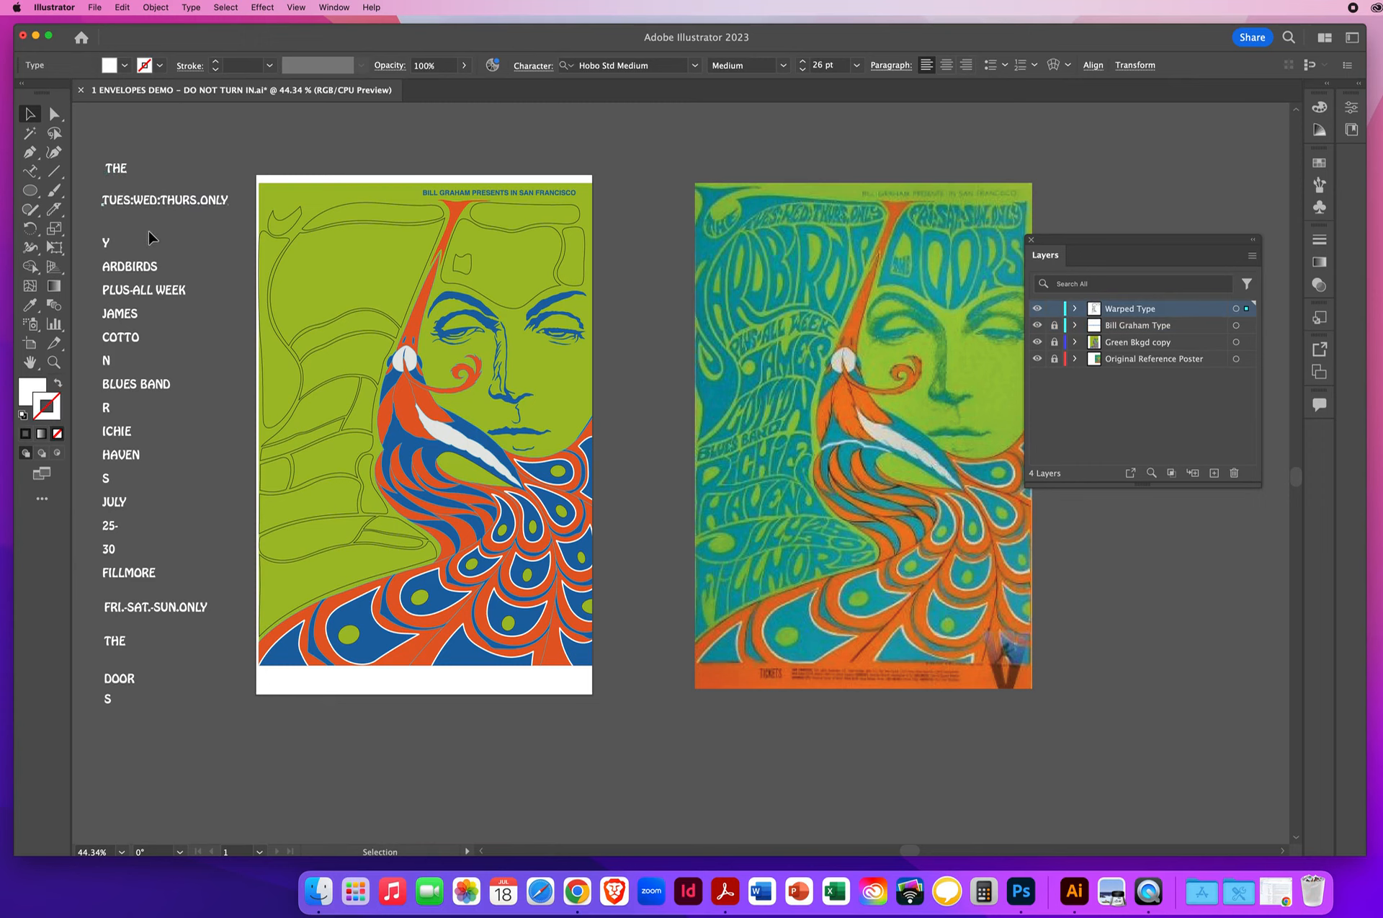
left_click(232, 258)
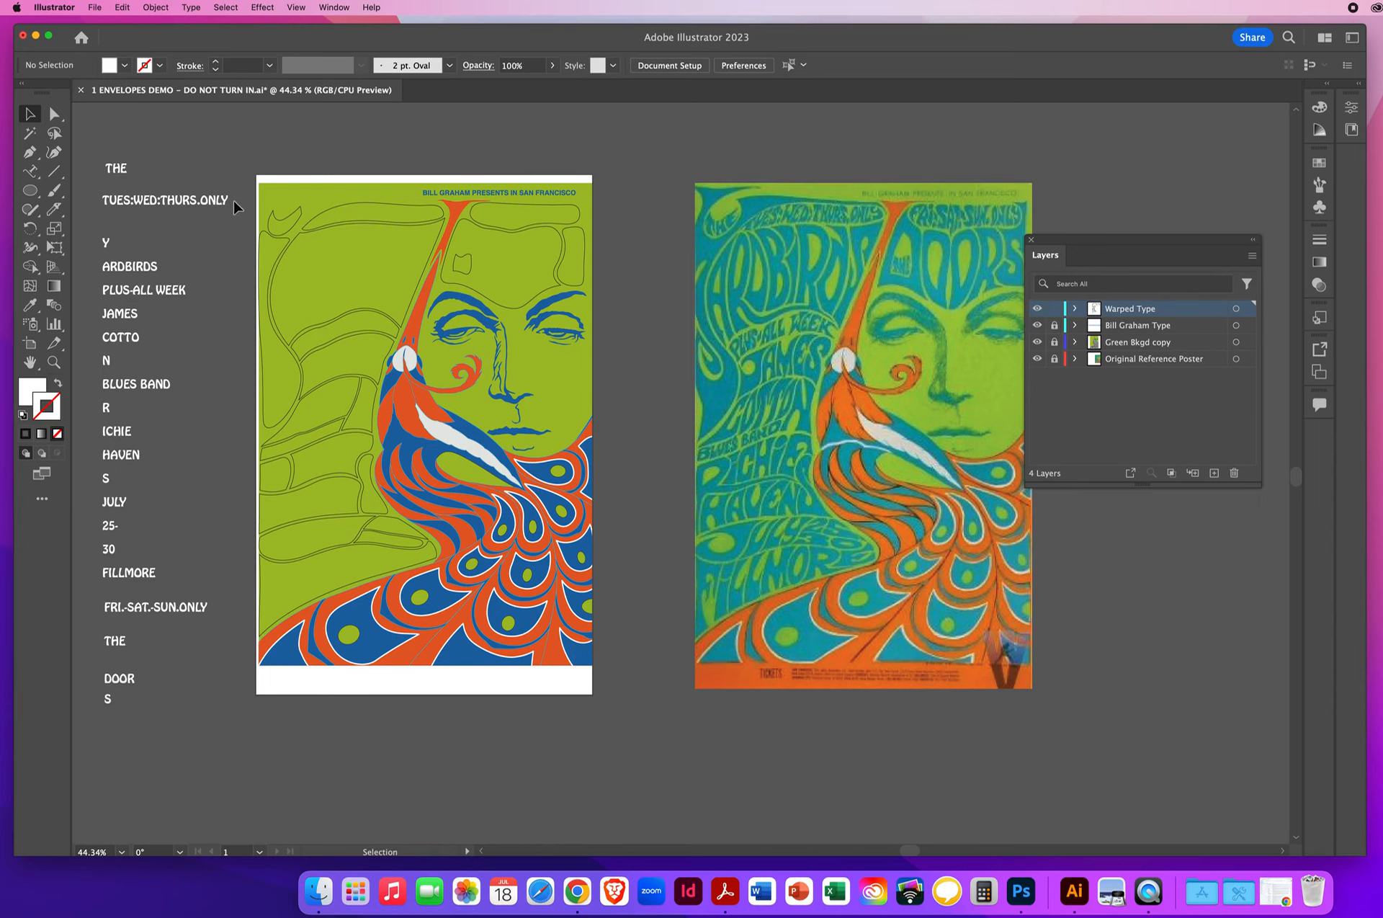
- Examine which outline shape on the green poster matches each word in the text list, comparing them with the reference poster
left_click(383, 206)
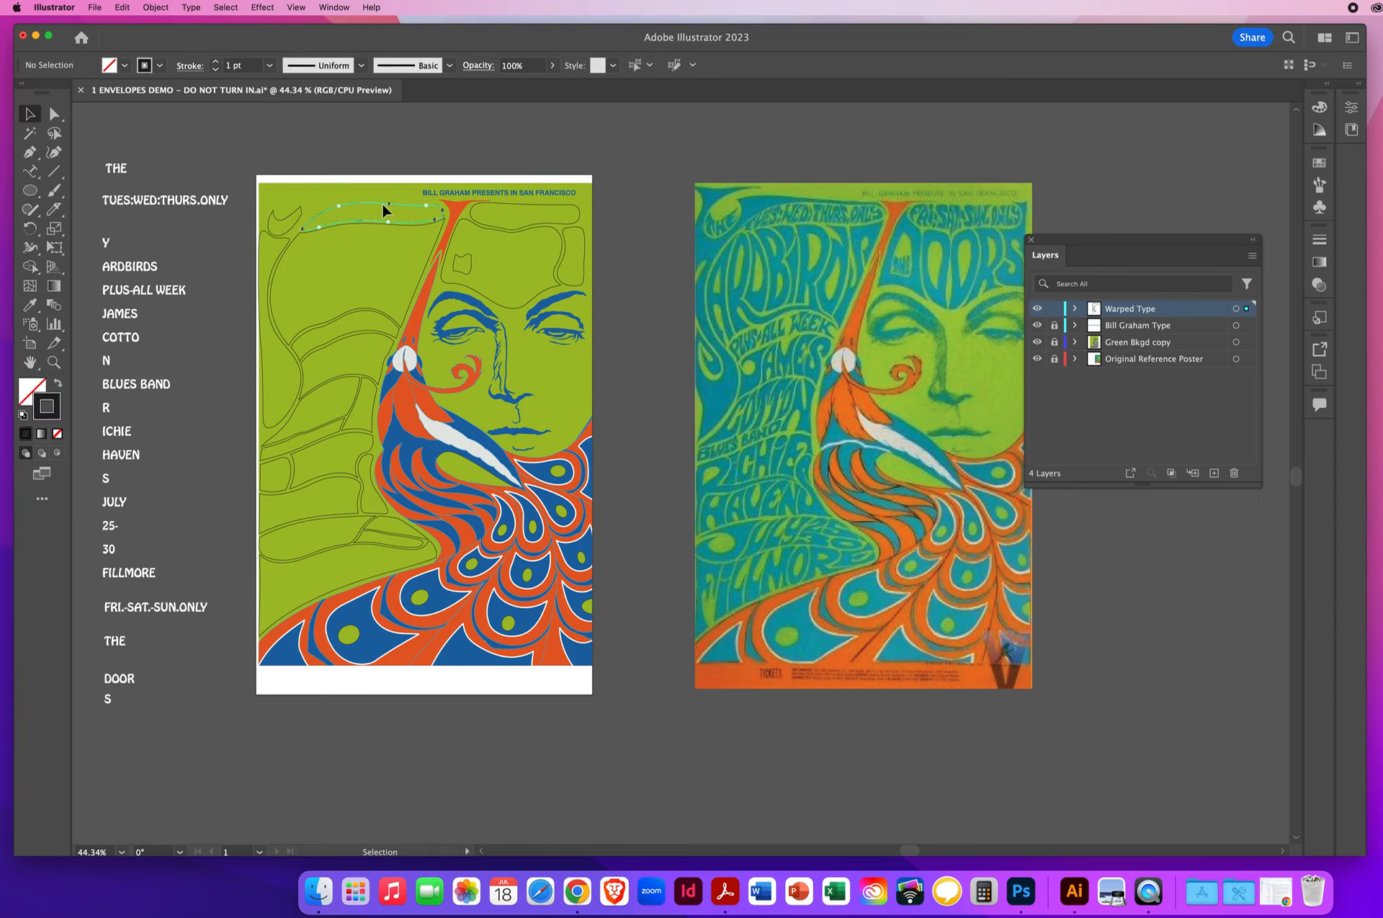
left_click(170, 203)
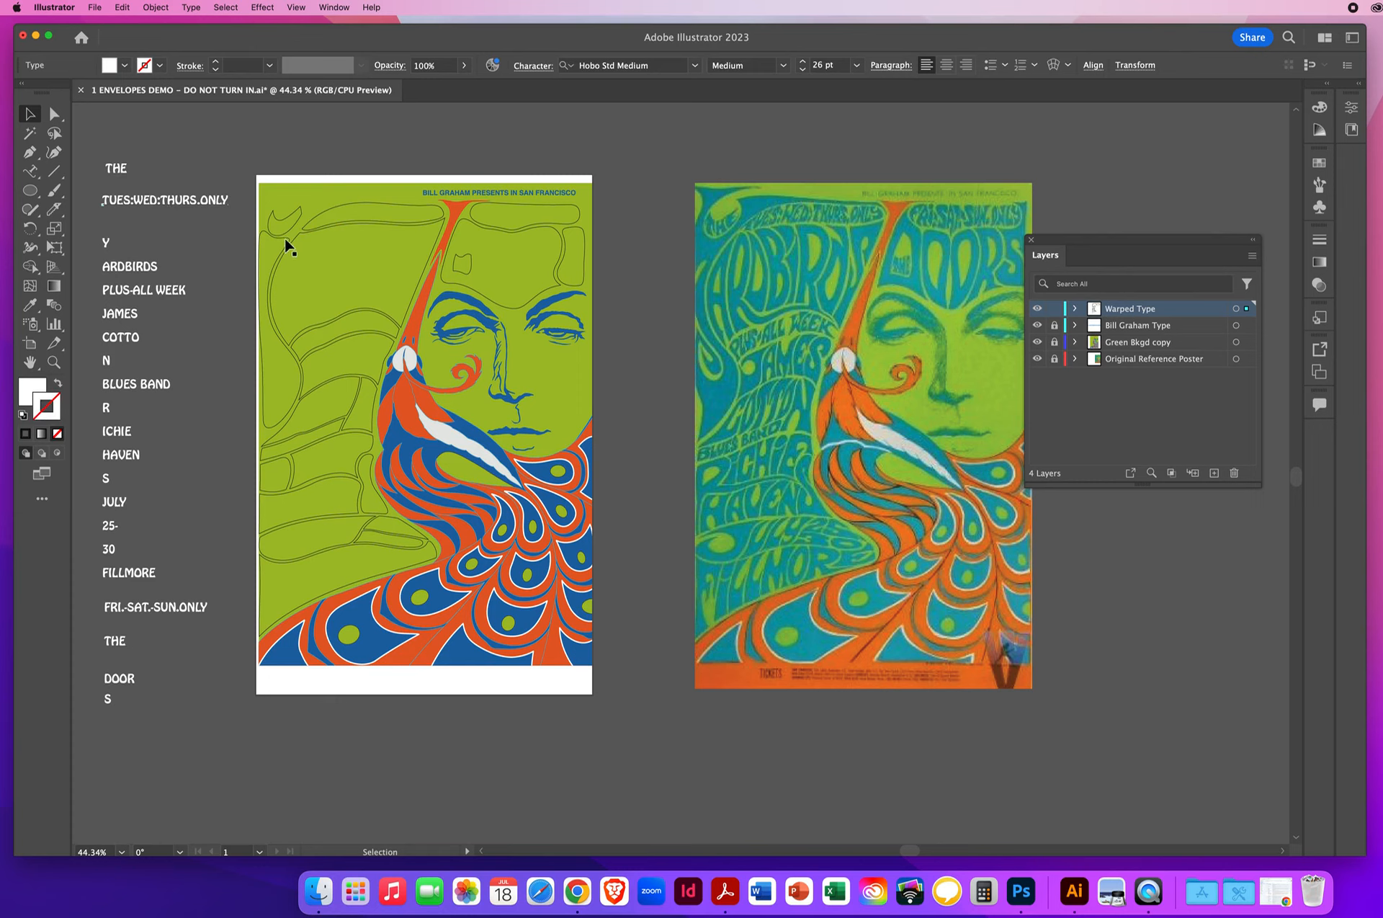
left_click(107, 244)
left_click(356, 226)
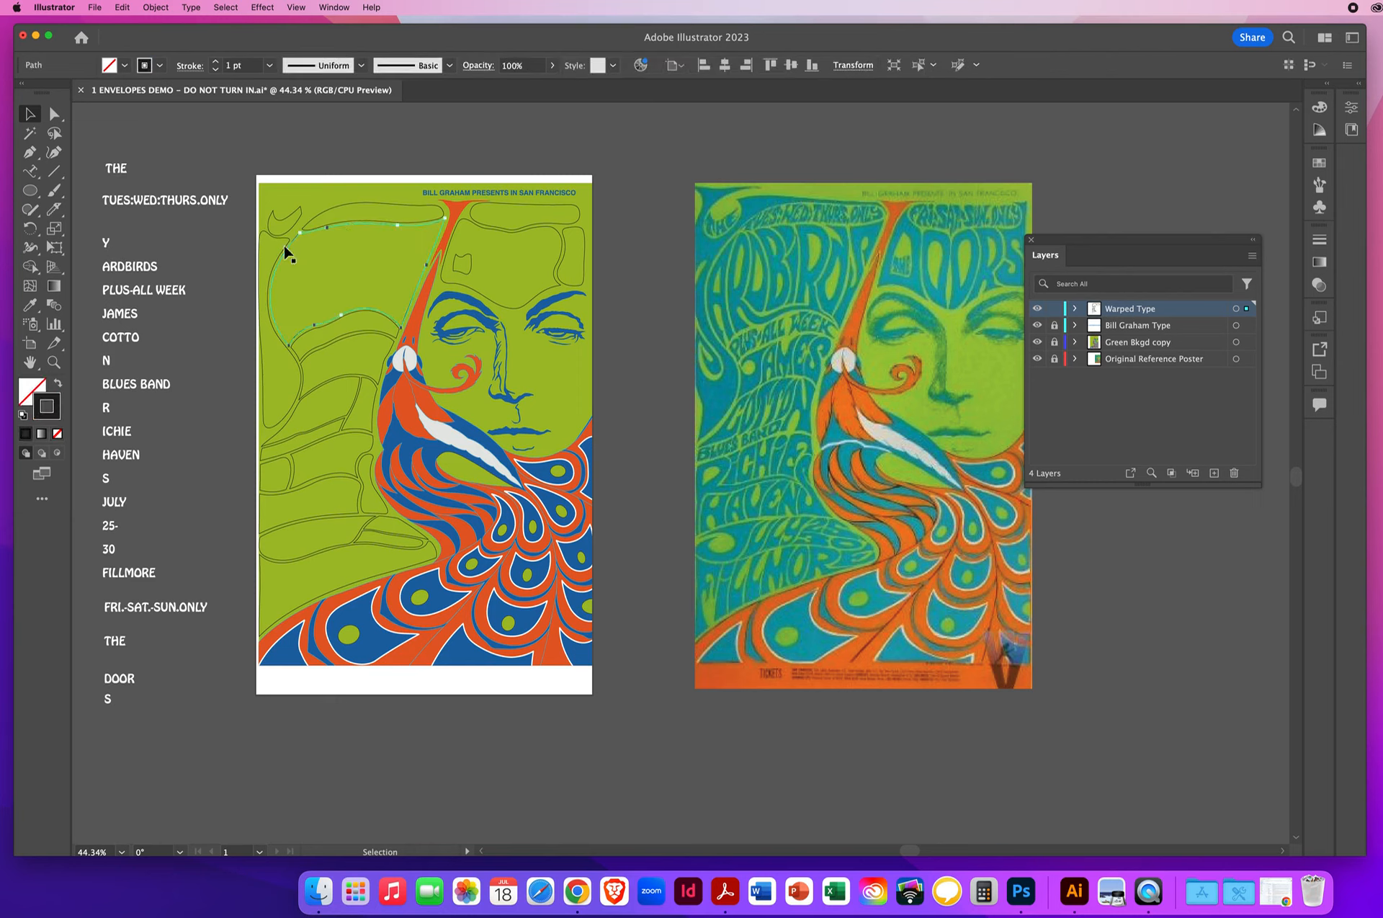
left_click(123, 271)
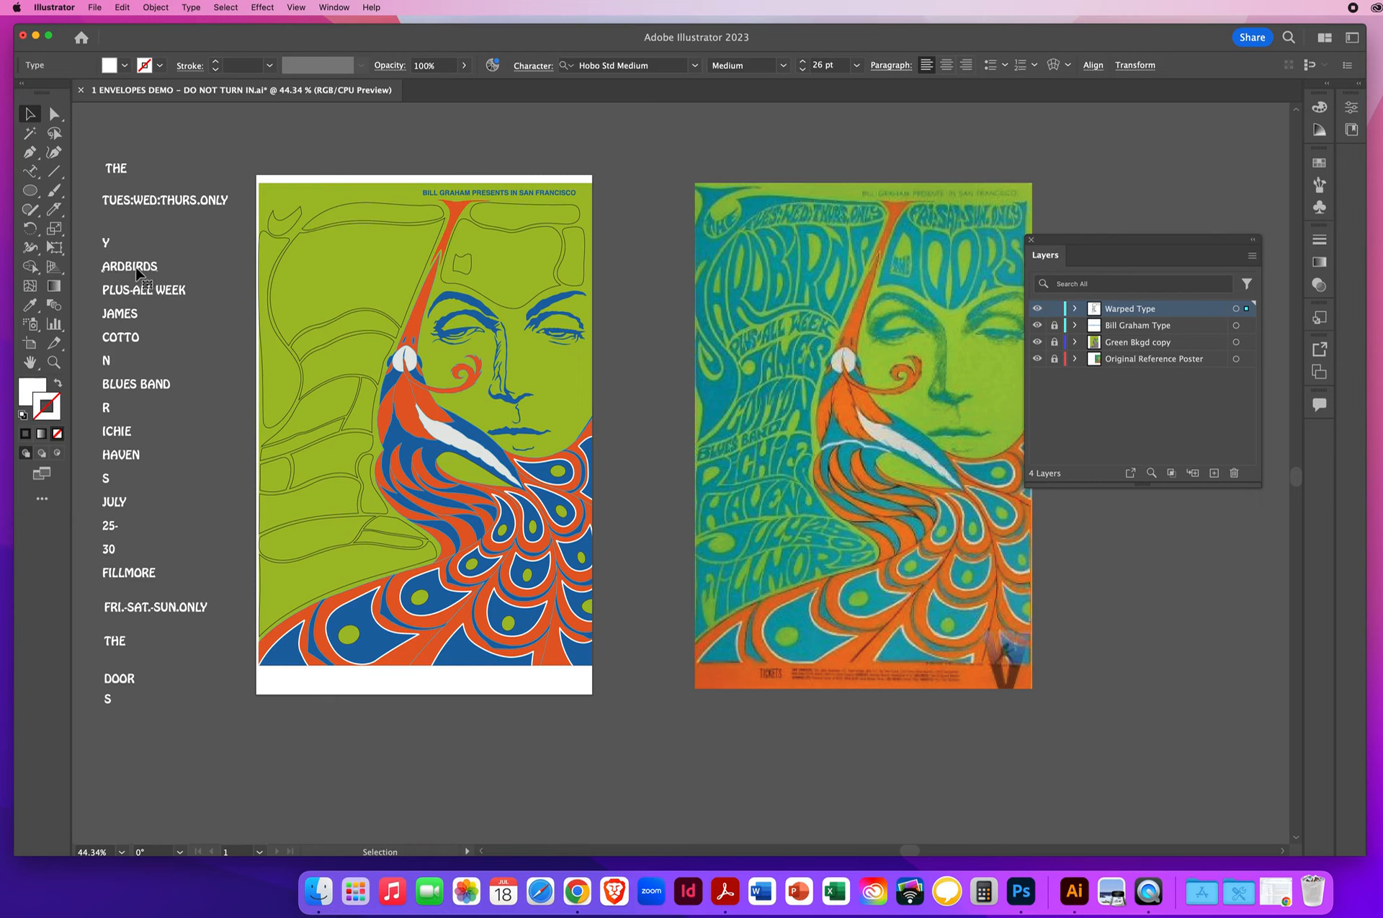
left_click(323, 337)
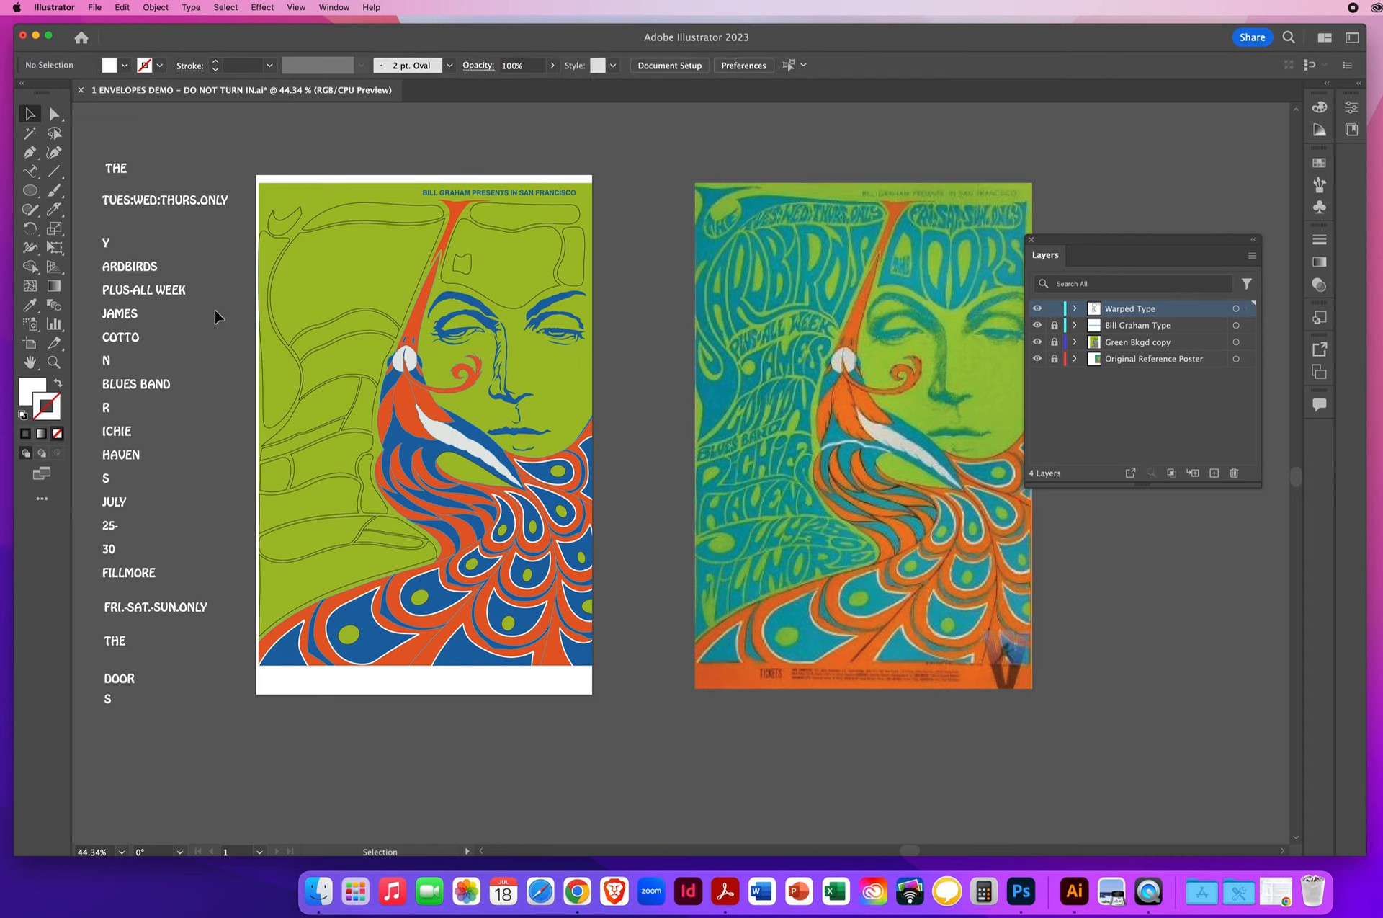
left_click(328, 337)
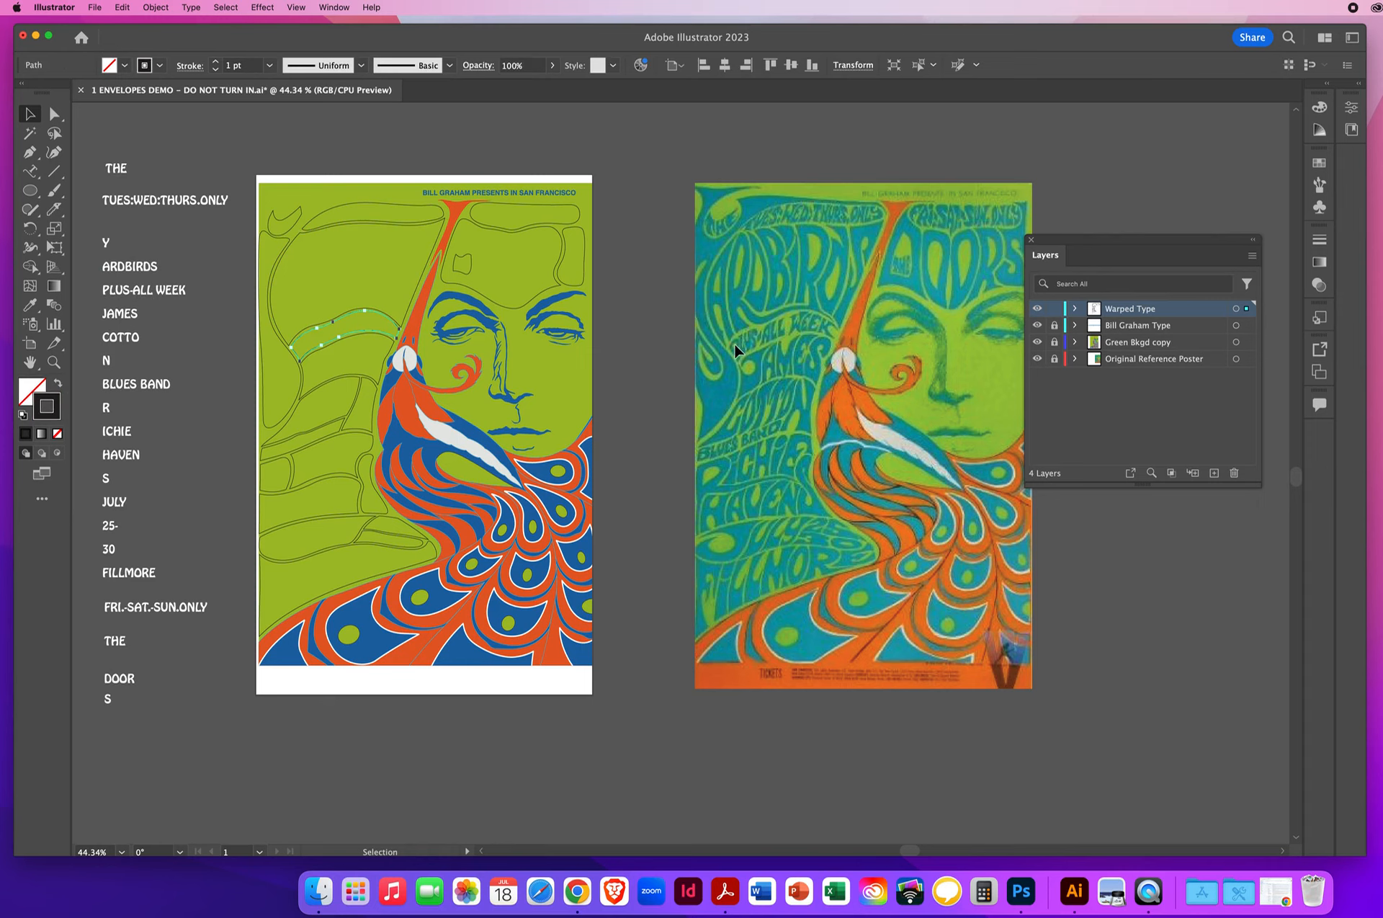
left_click(363, 342)
left_click(290, 426)
left_click(374, 409)
left_click(202, 458)
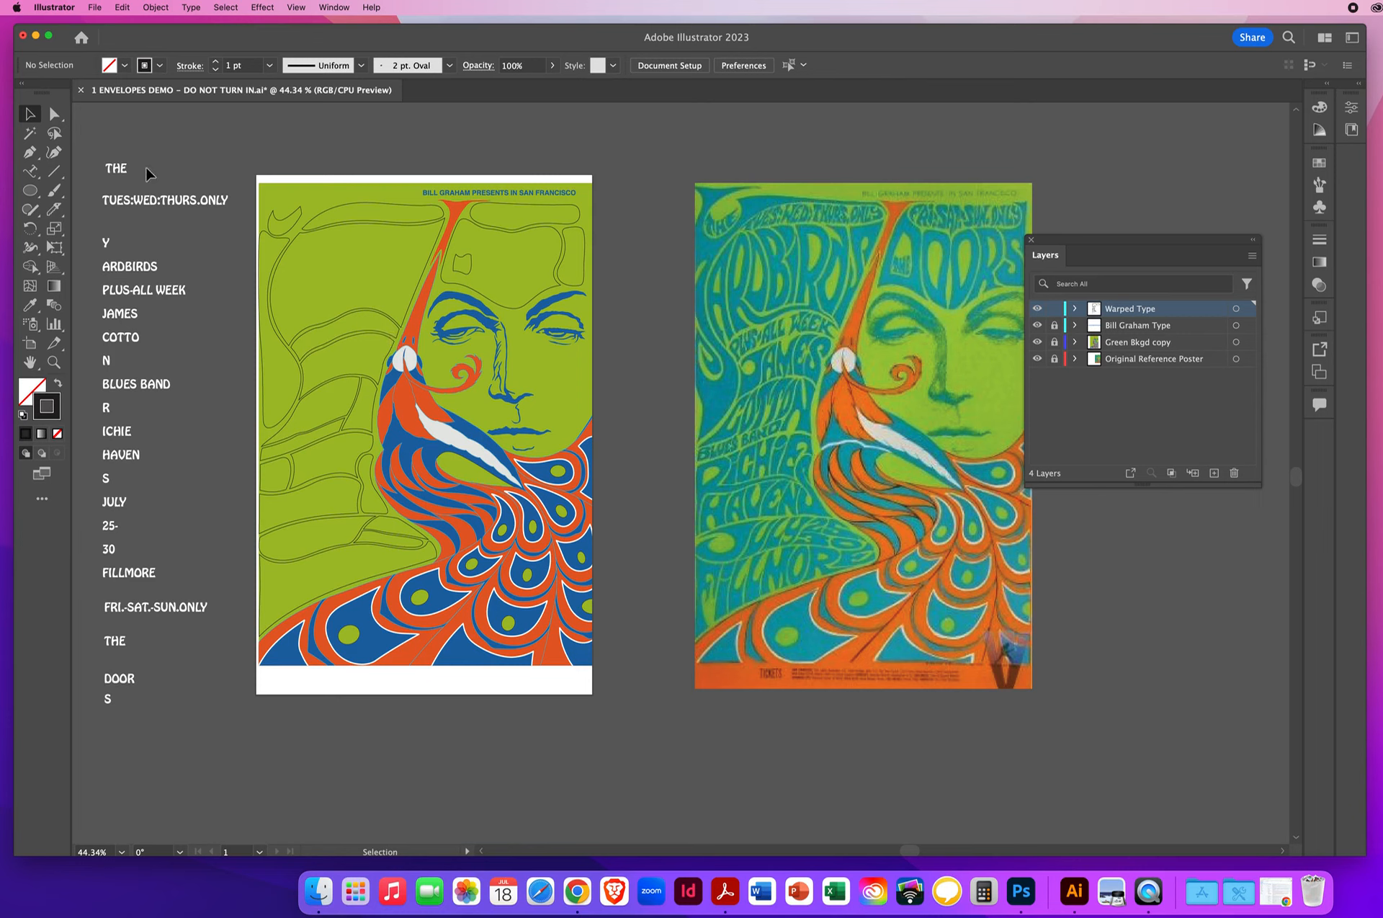
- Inspect the loose text pieces and the upper outline shapes as selected groups, leaving nothing selected
left_click(133, 382)
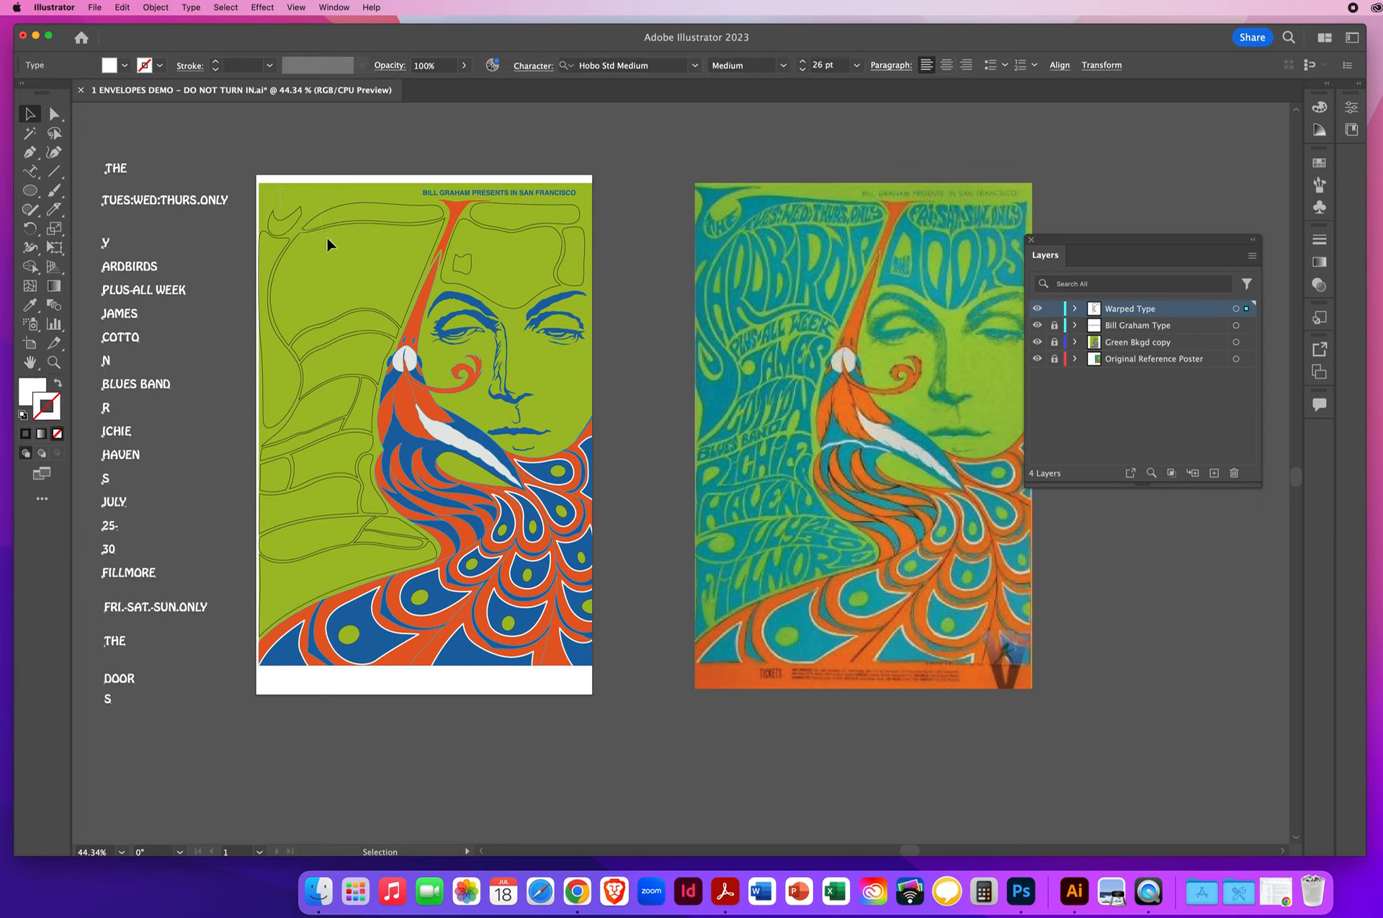
left_click(300, 241)
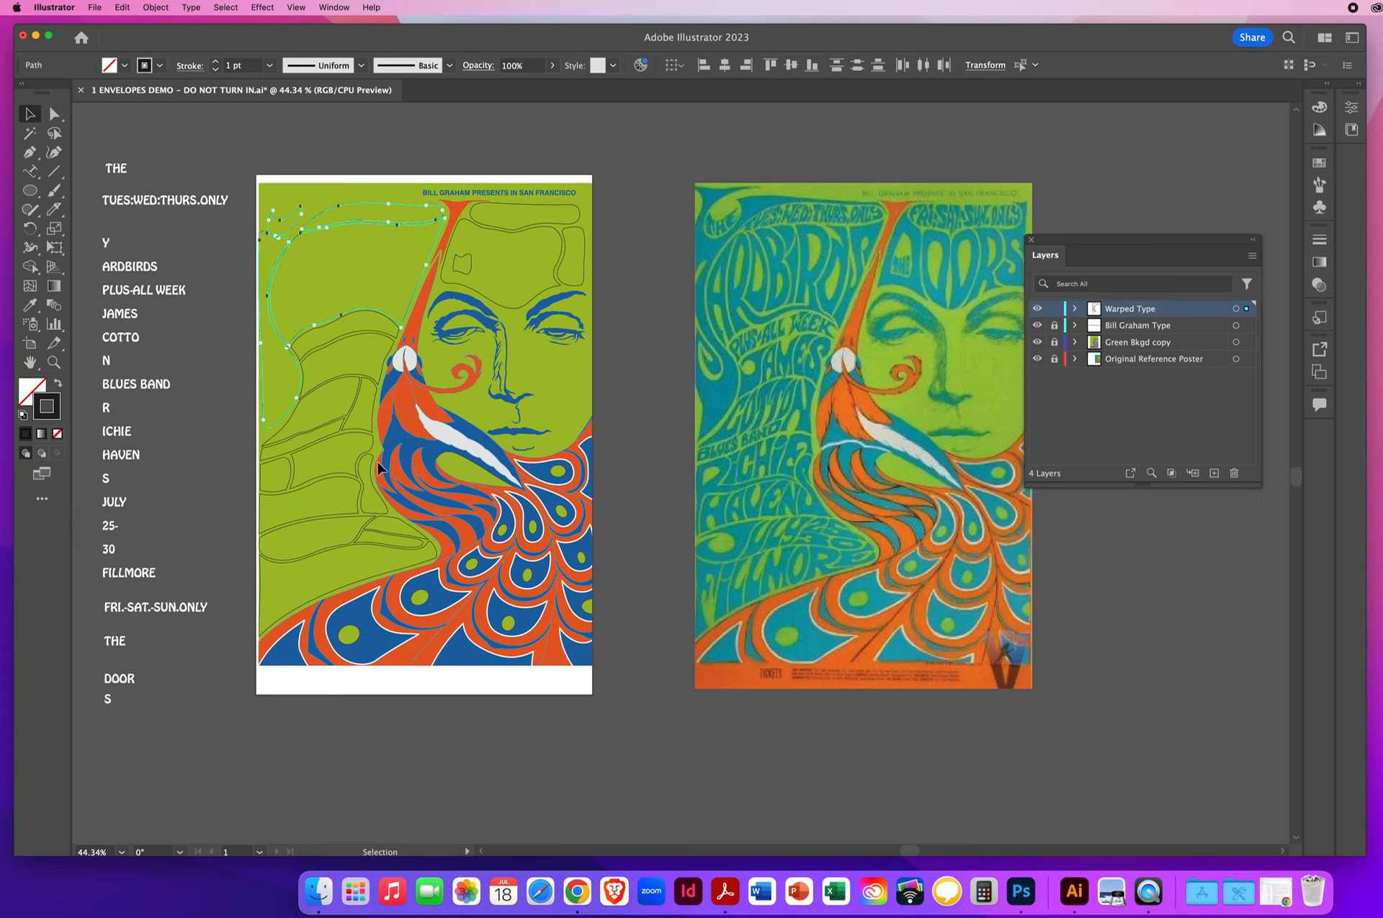
left_click(294, 161)
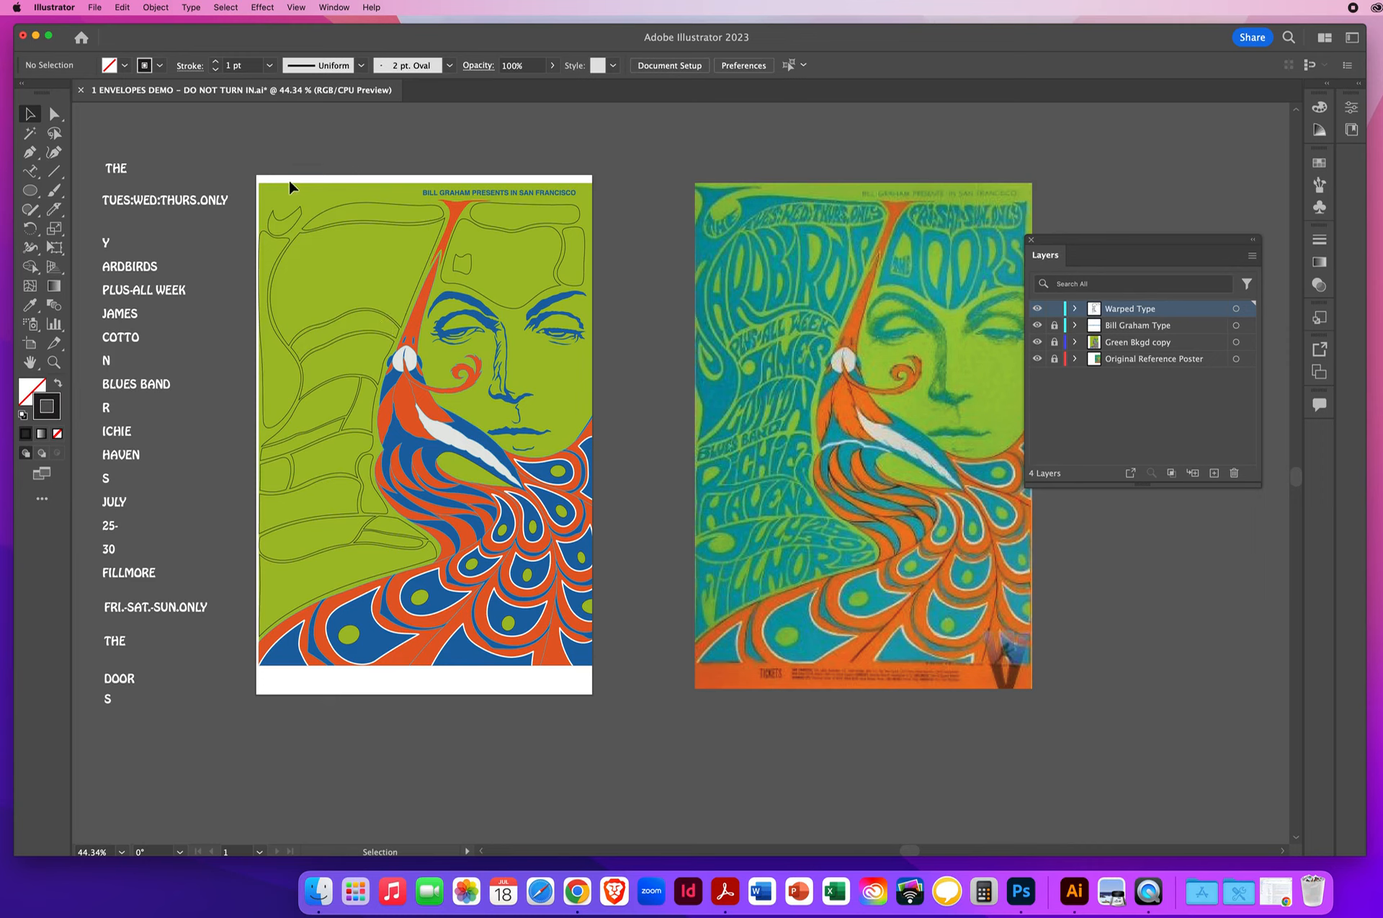
- Bring the small crescent outline in the poster's upper-left corner to the front
left_click(295, 221)
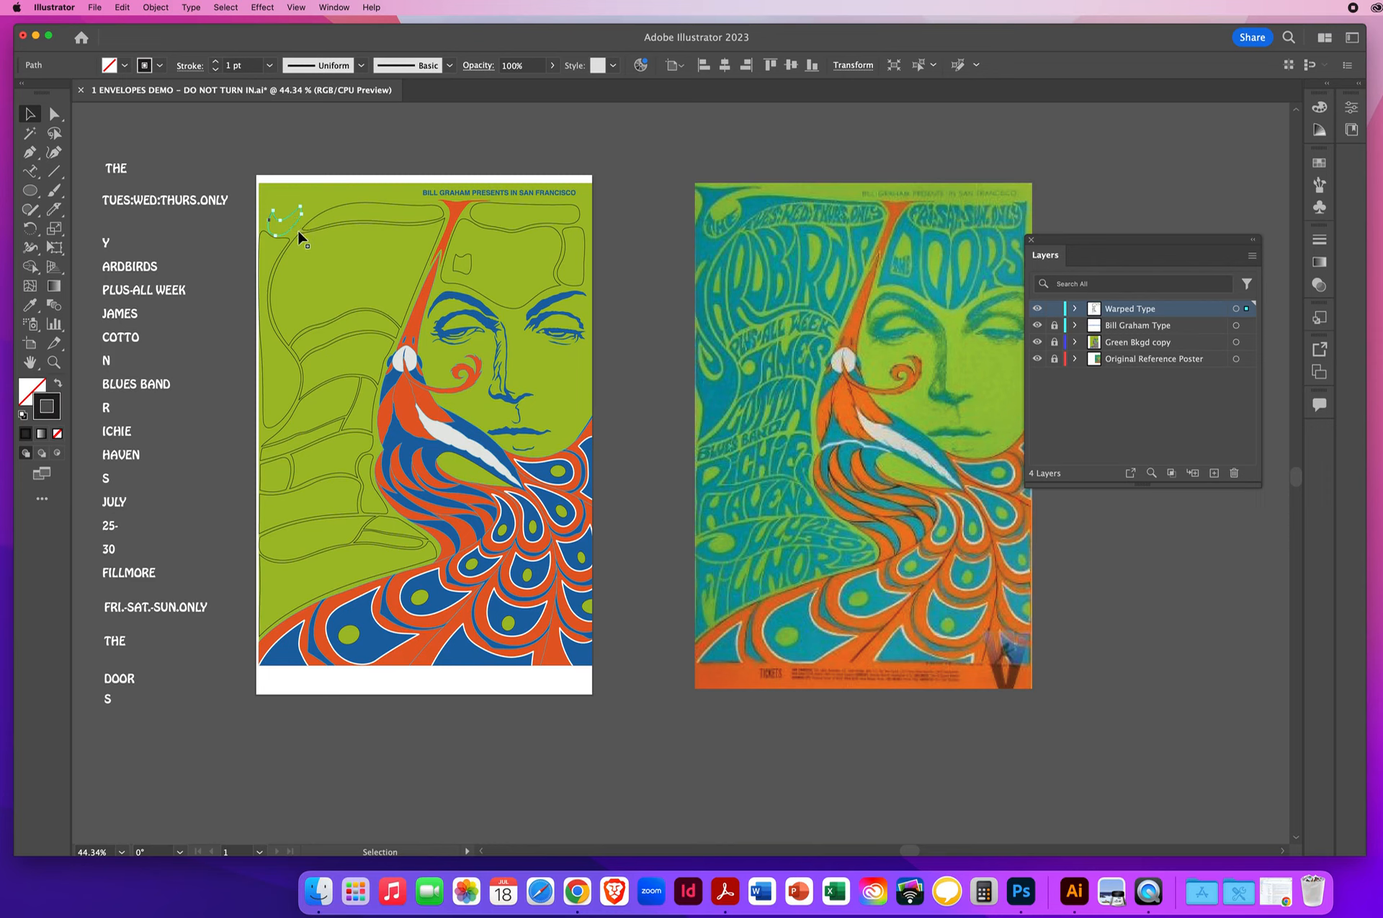
left_click(155, 7)
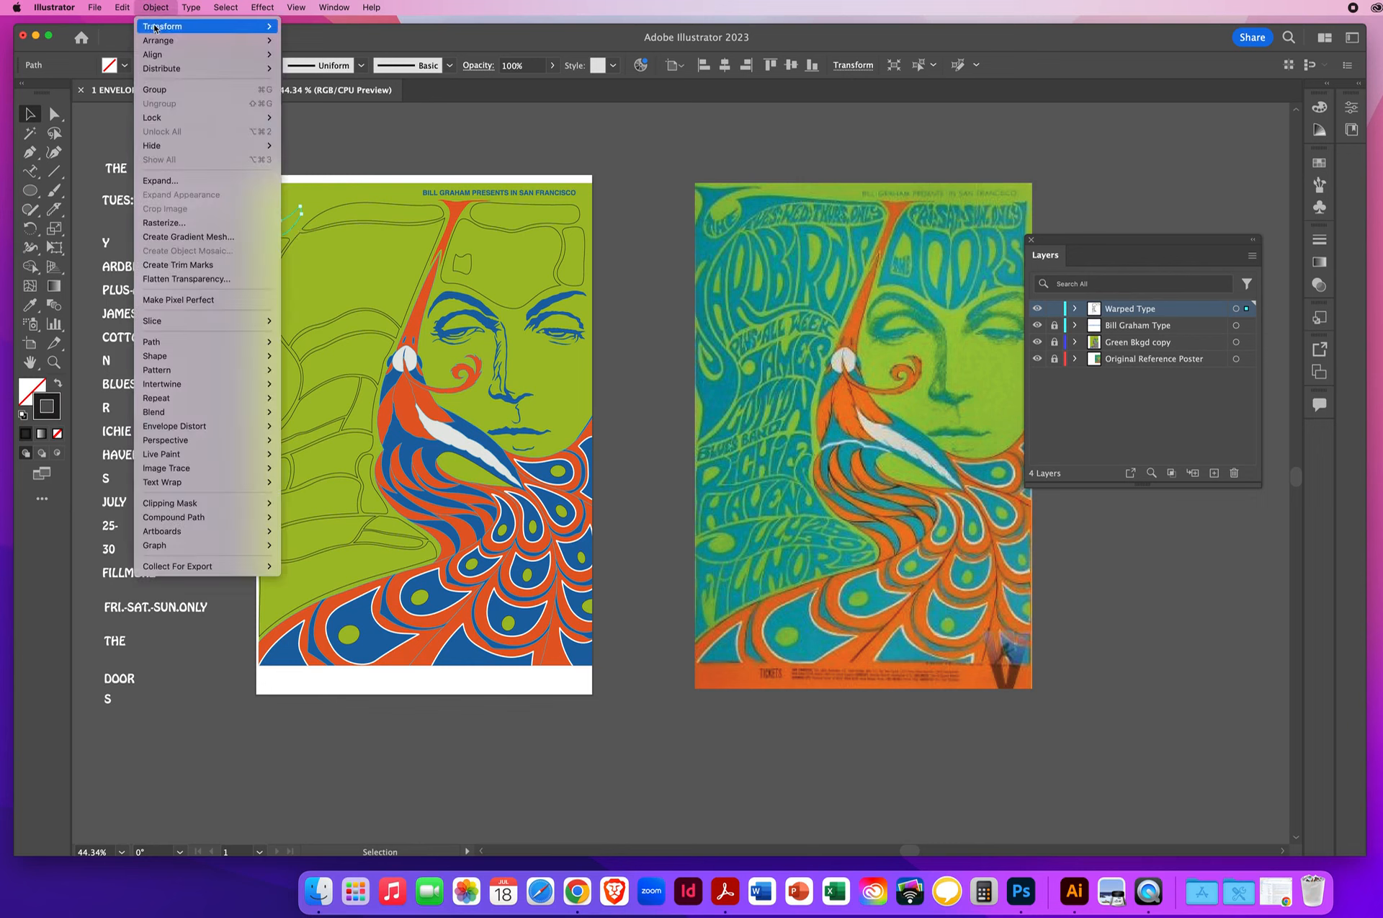
mouse_move(152, 43)
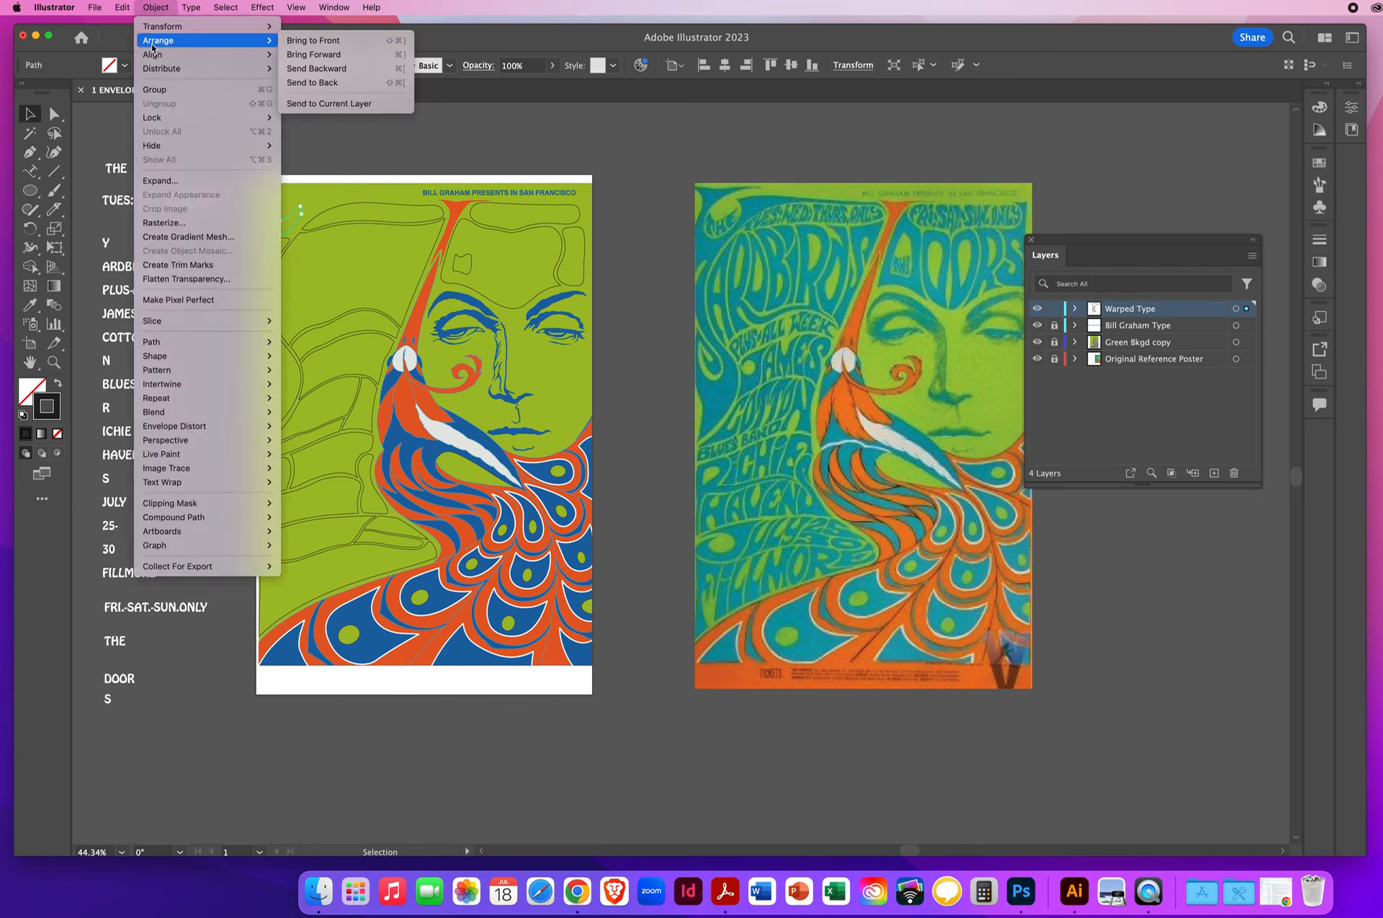
left_click(321, 41)
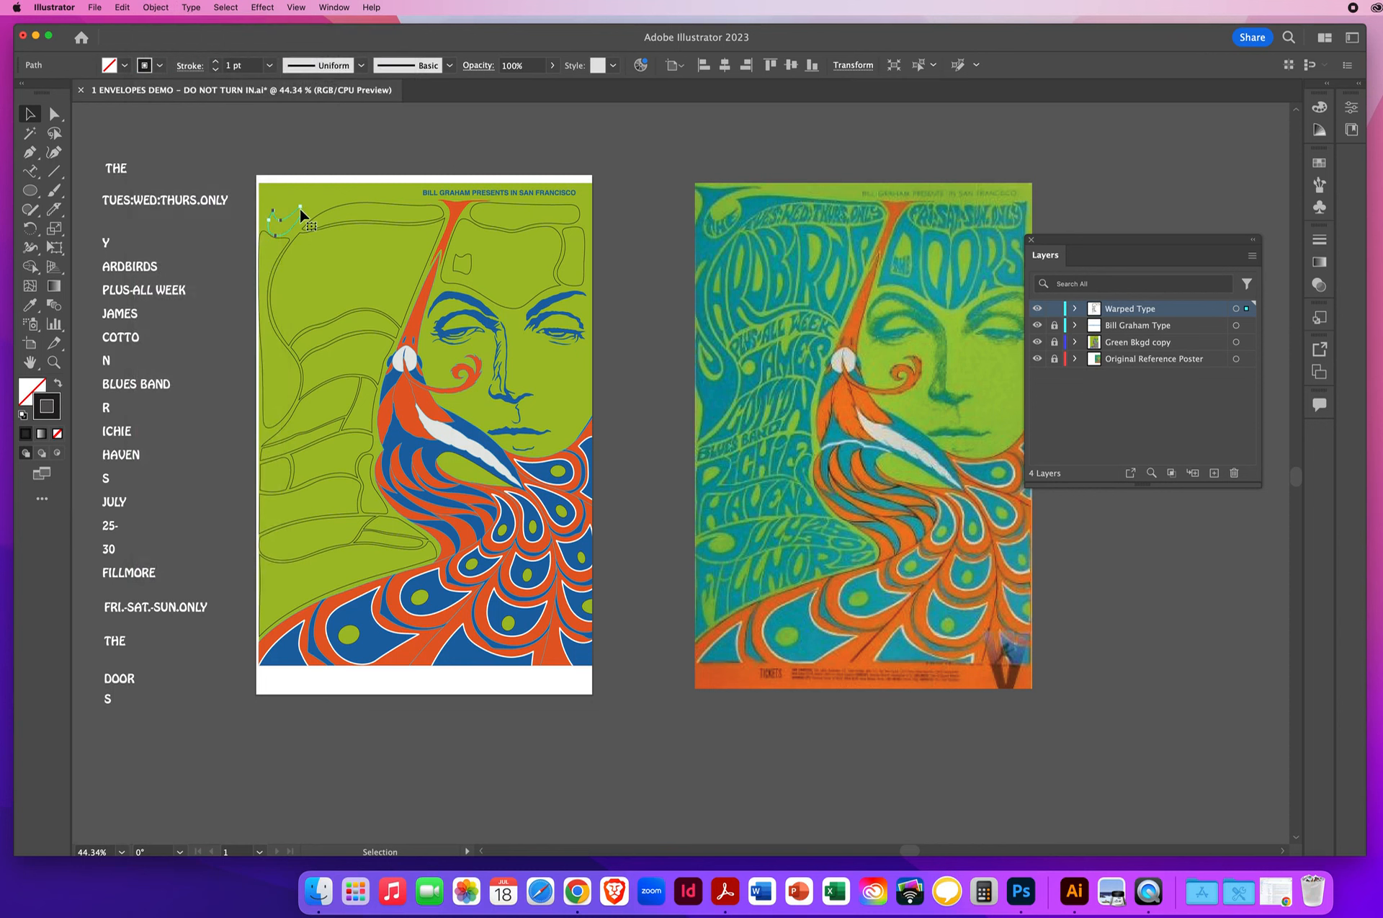
- Warp the separated word THE into the crescent outline using Envelope Distort with Make with Top Object
left_click(126, 176)
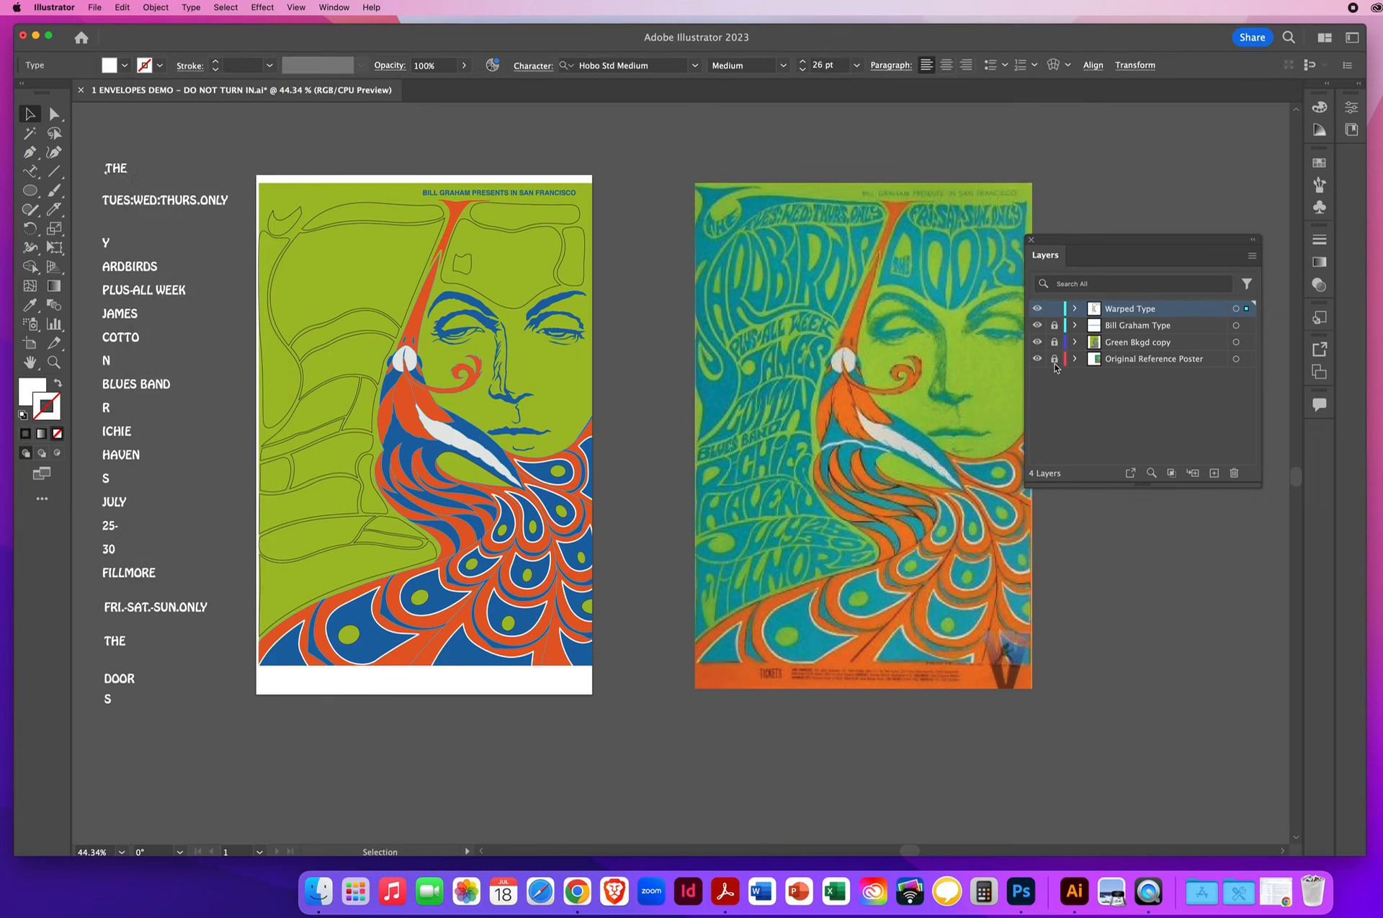
left_click(286, 227)
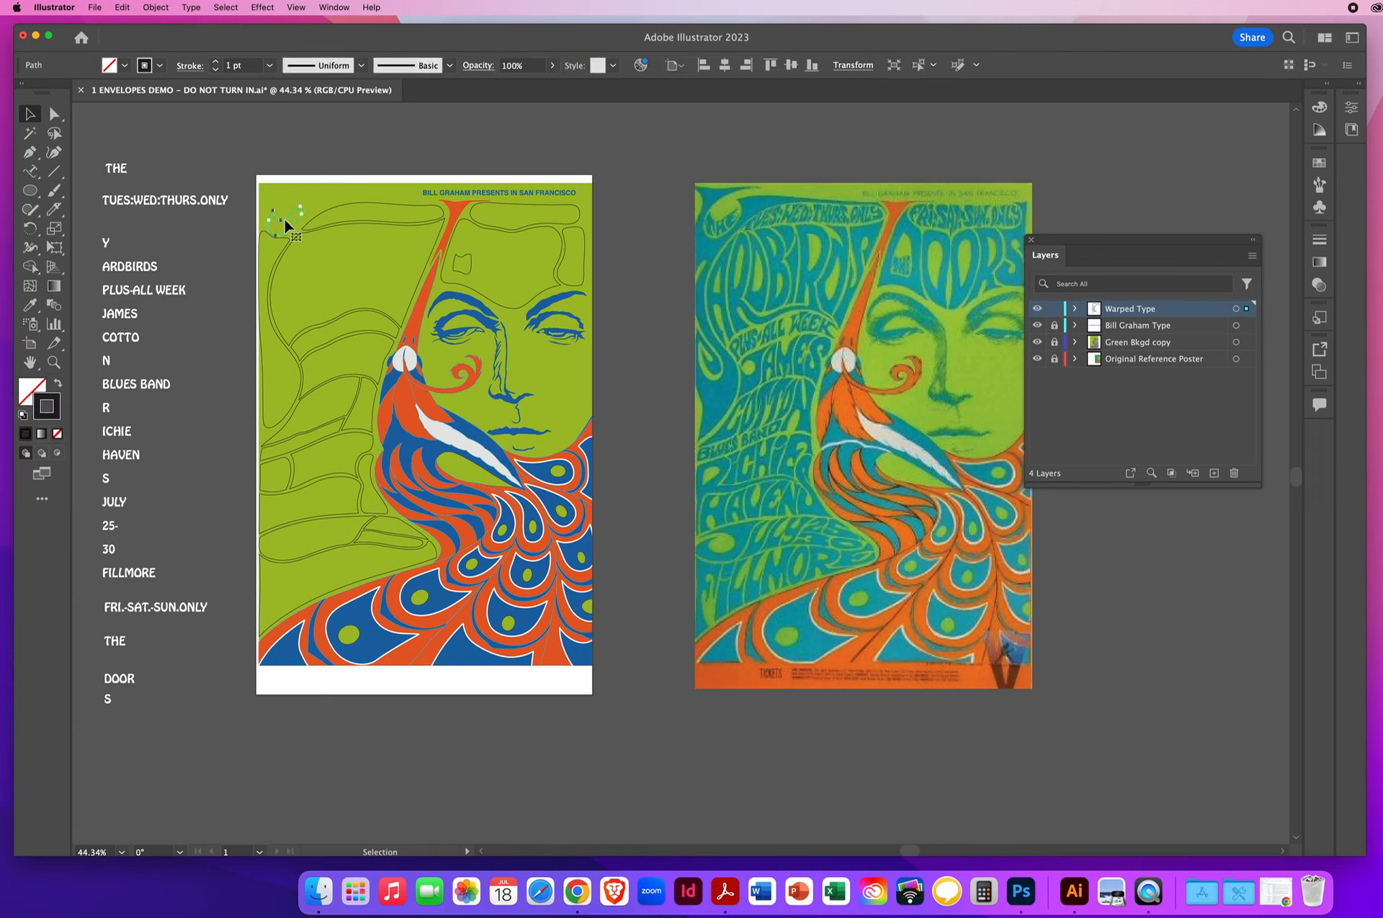
left_click(114, 173, "shift")
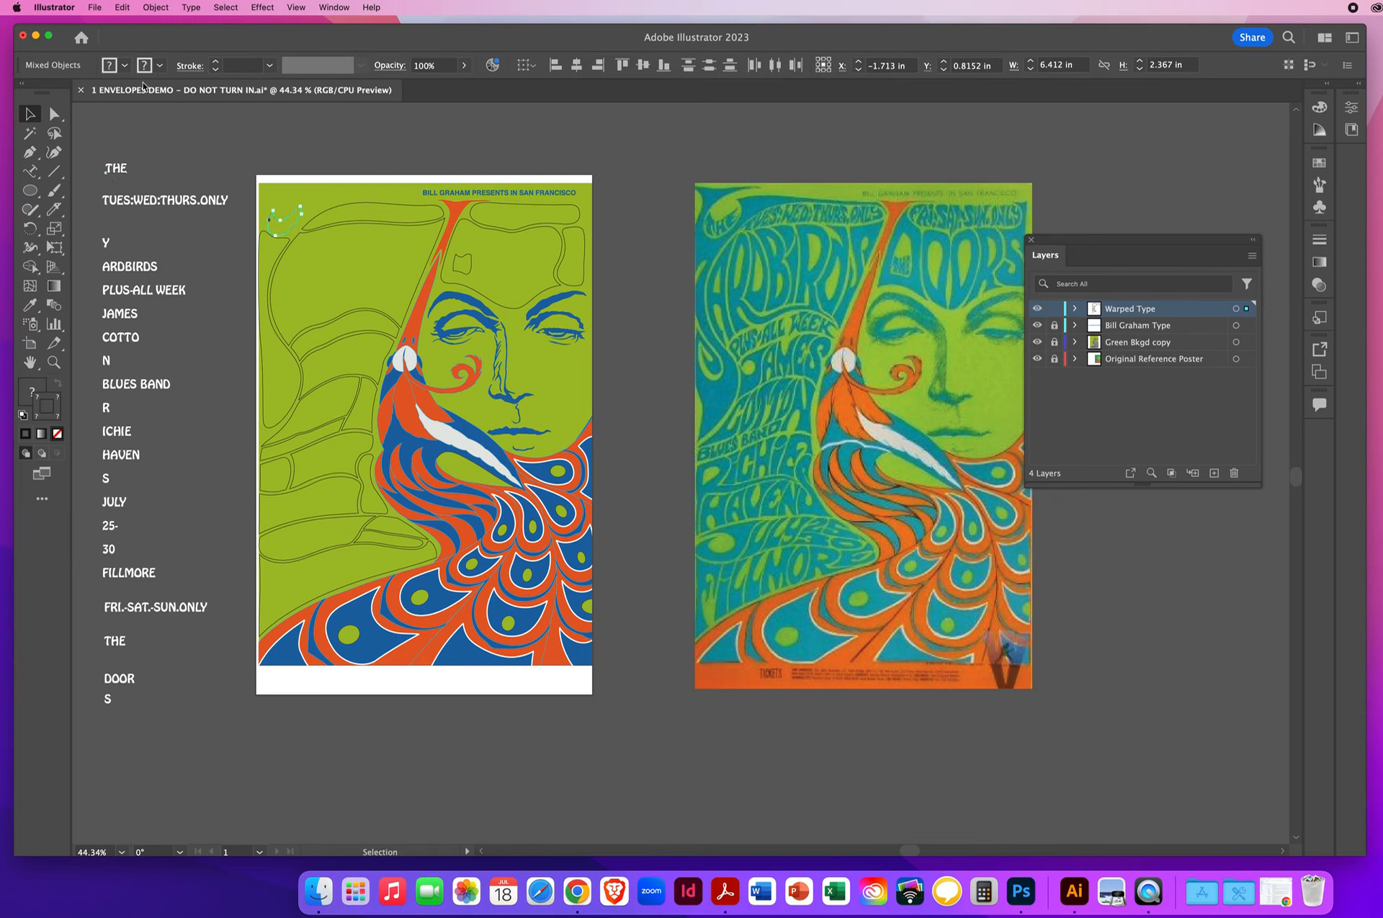
left_click(153, 9)
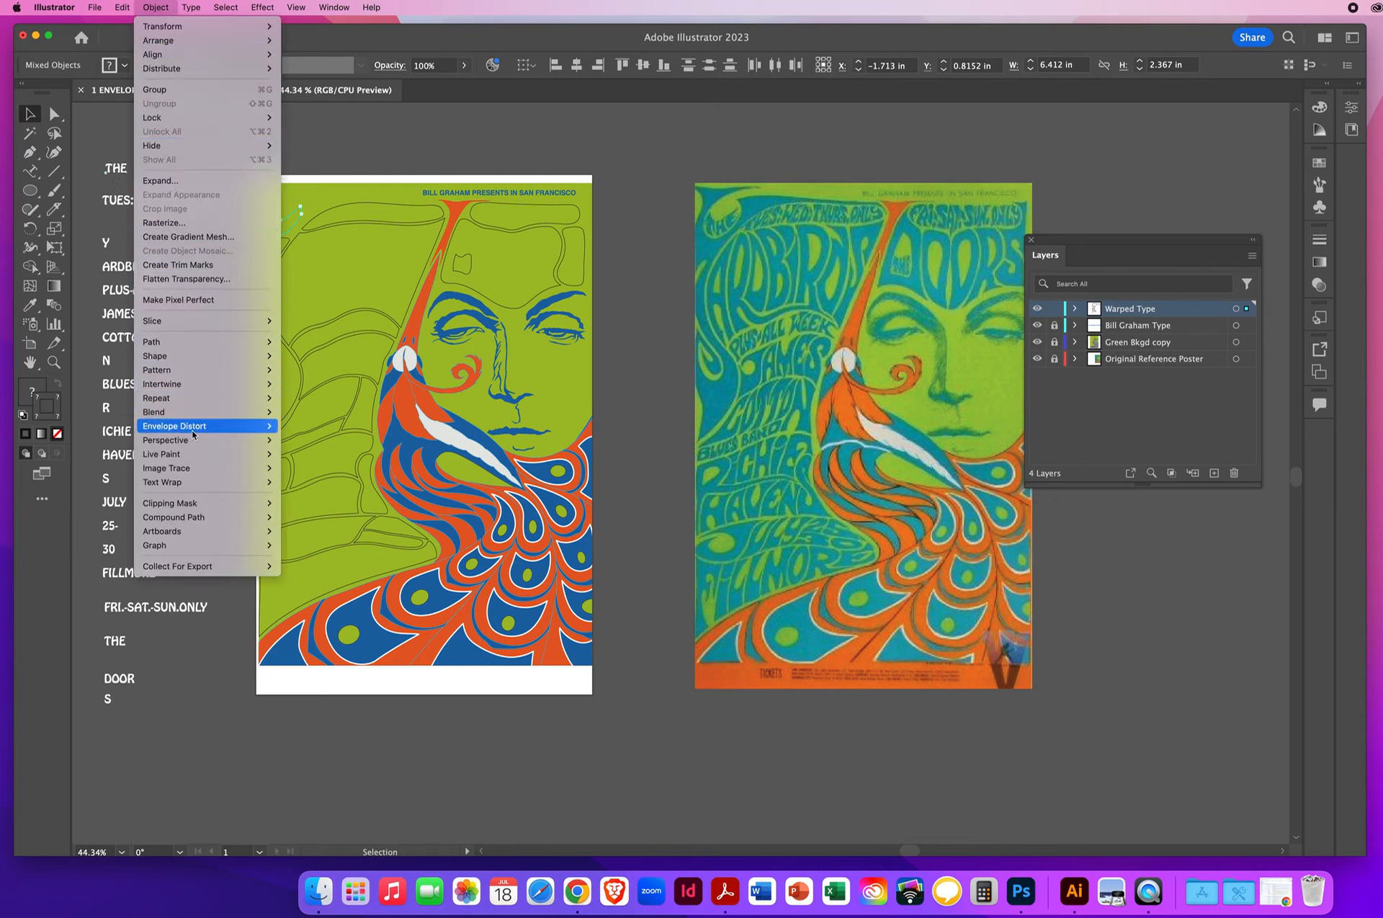
mouse_move(170, 430)
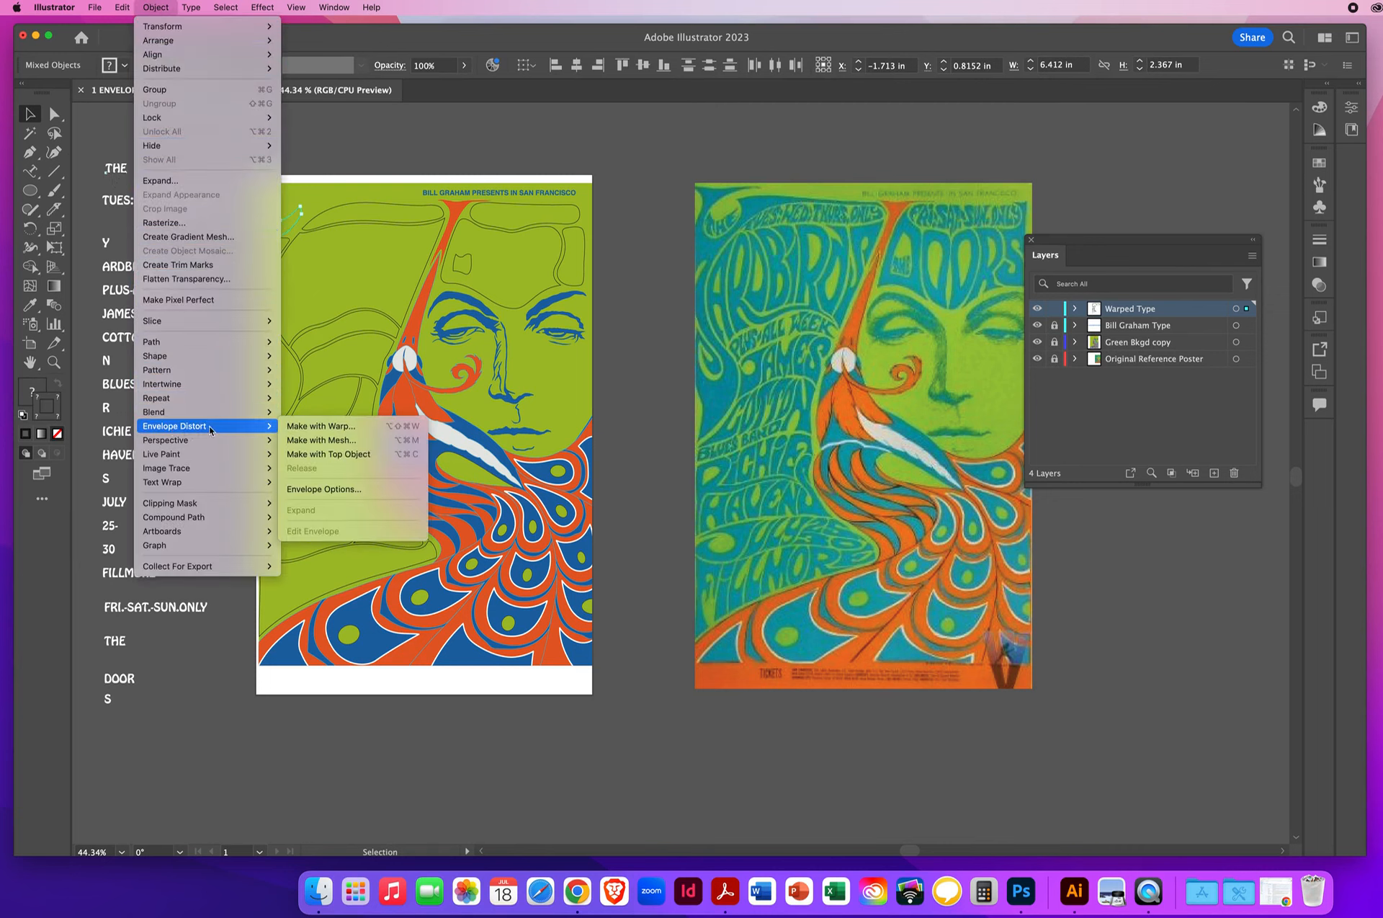
left_click(339, 455)
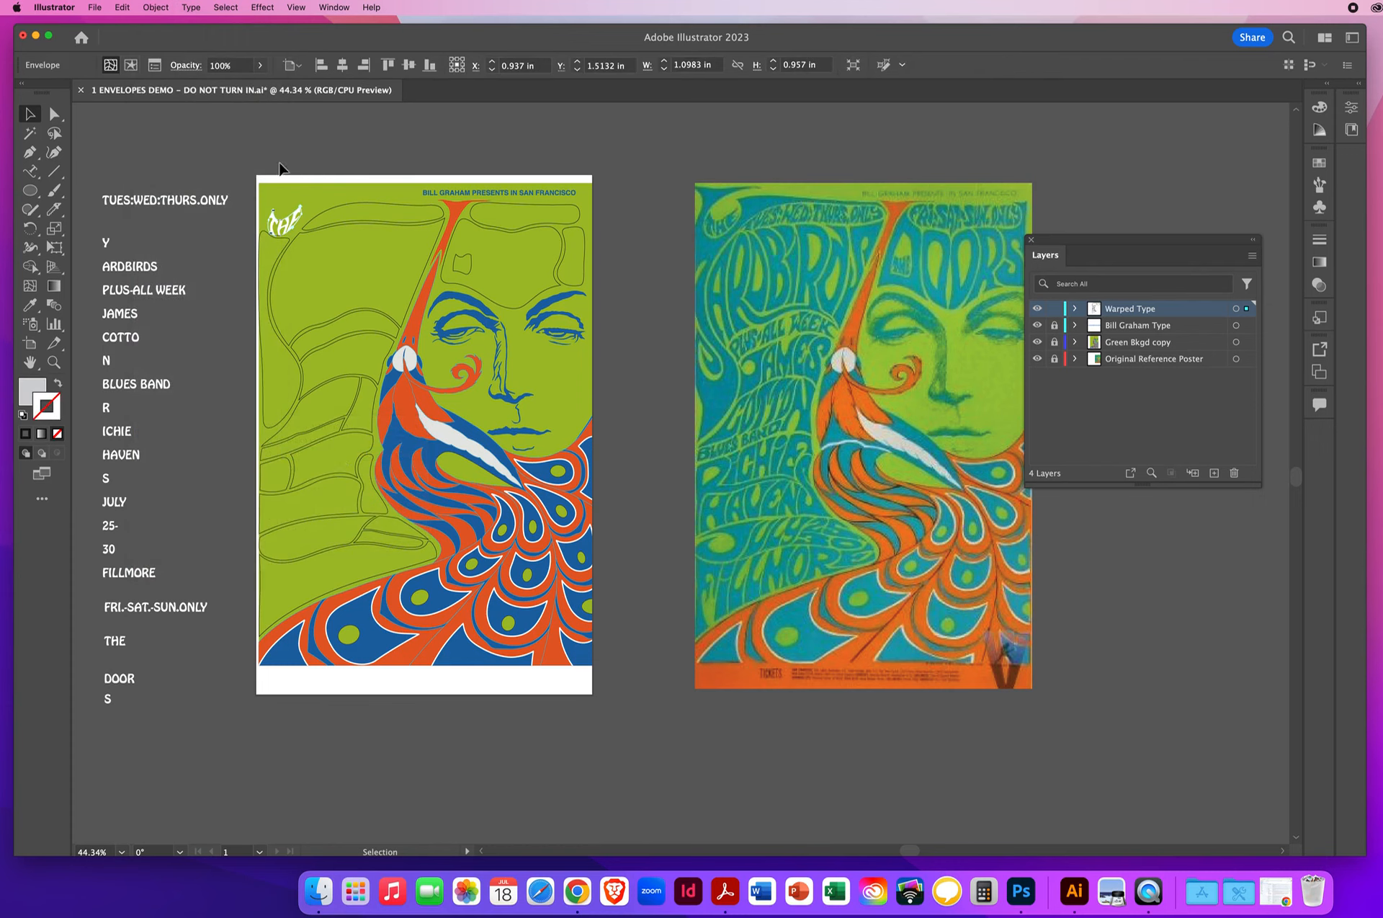
left_click(307, 155)
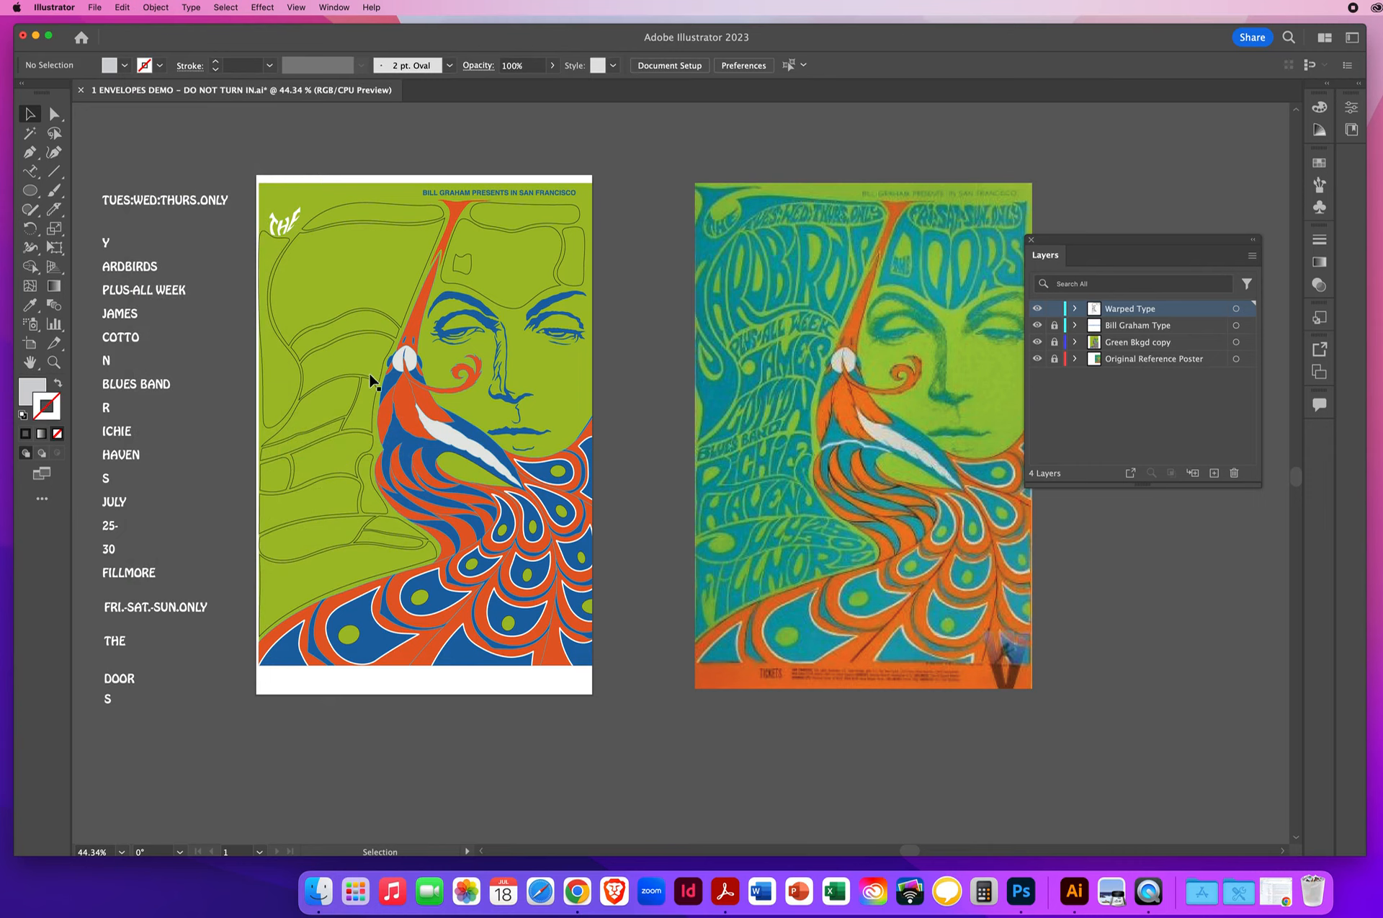
- Bring the long, narrow outline beside the warped THE at the poster's upper edge to the front
left_click(353, 209)
left_click(155, 7)
mouse_move(157, 43)
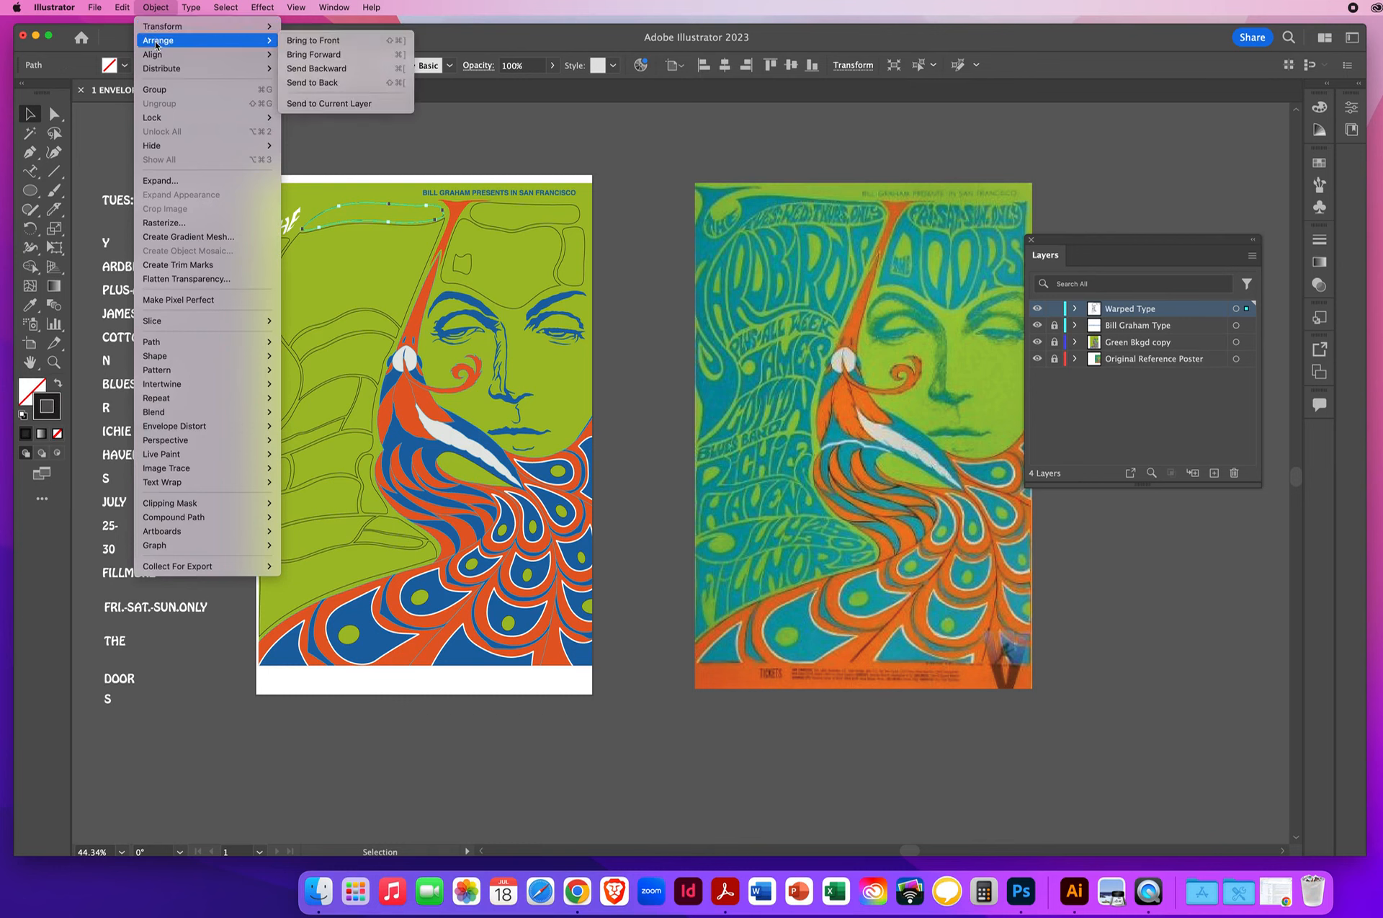
left_click(328, 42)
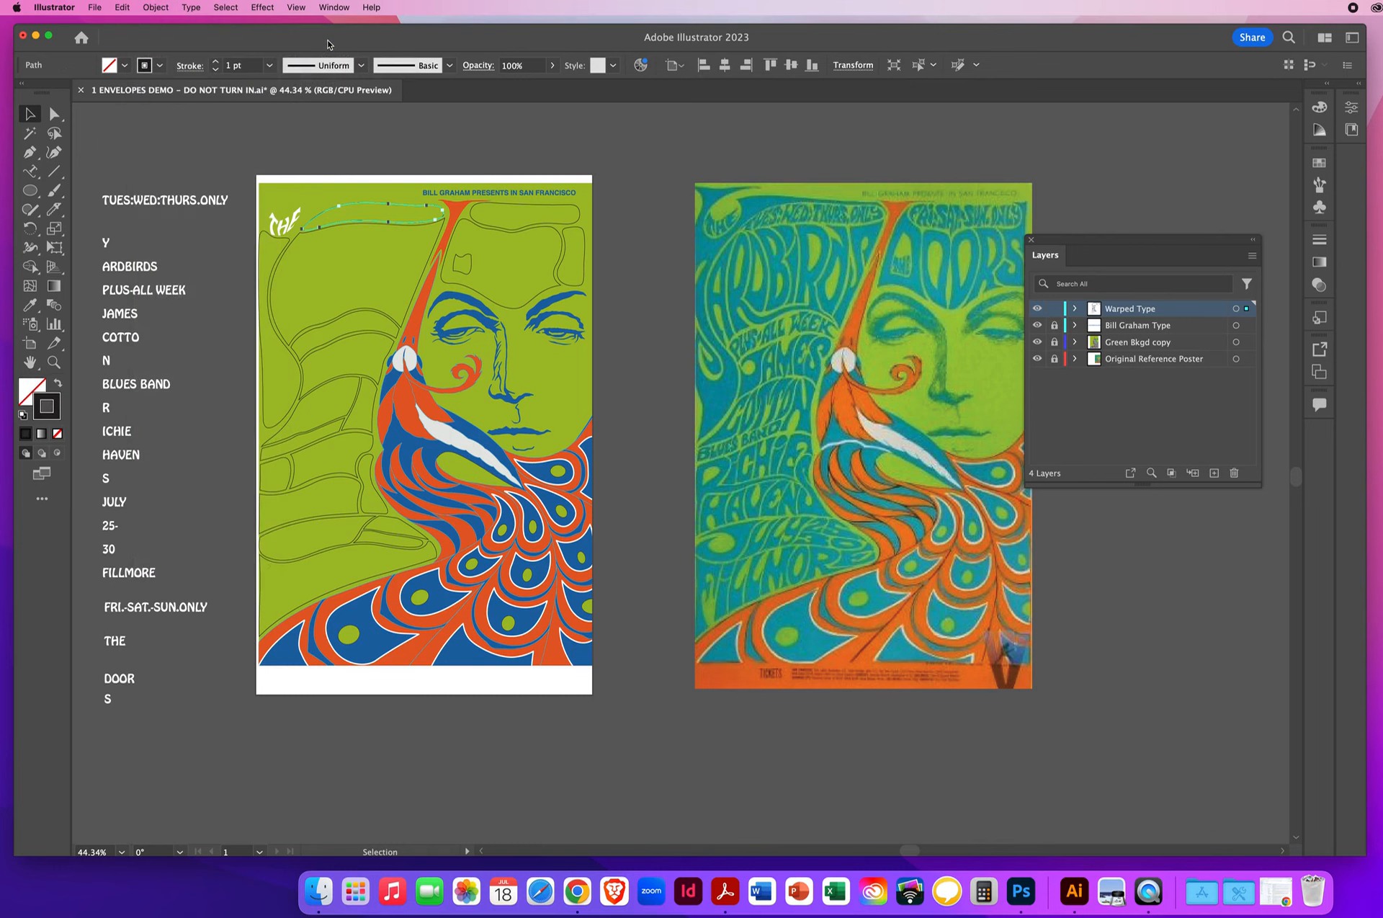
- Warp the text TUES:WED:THURS.ONLY into the narrow upper outline using Envelope Distort with Make with Top Object, leaving nothing selected
left_click(128, 205, "shift")
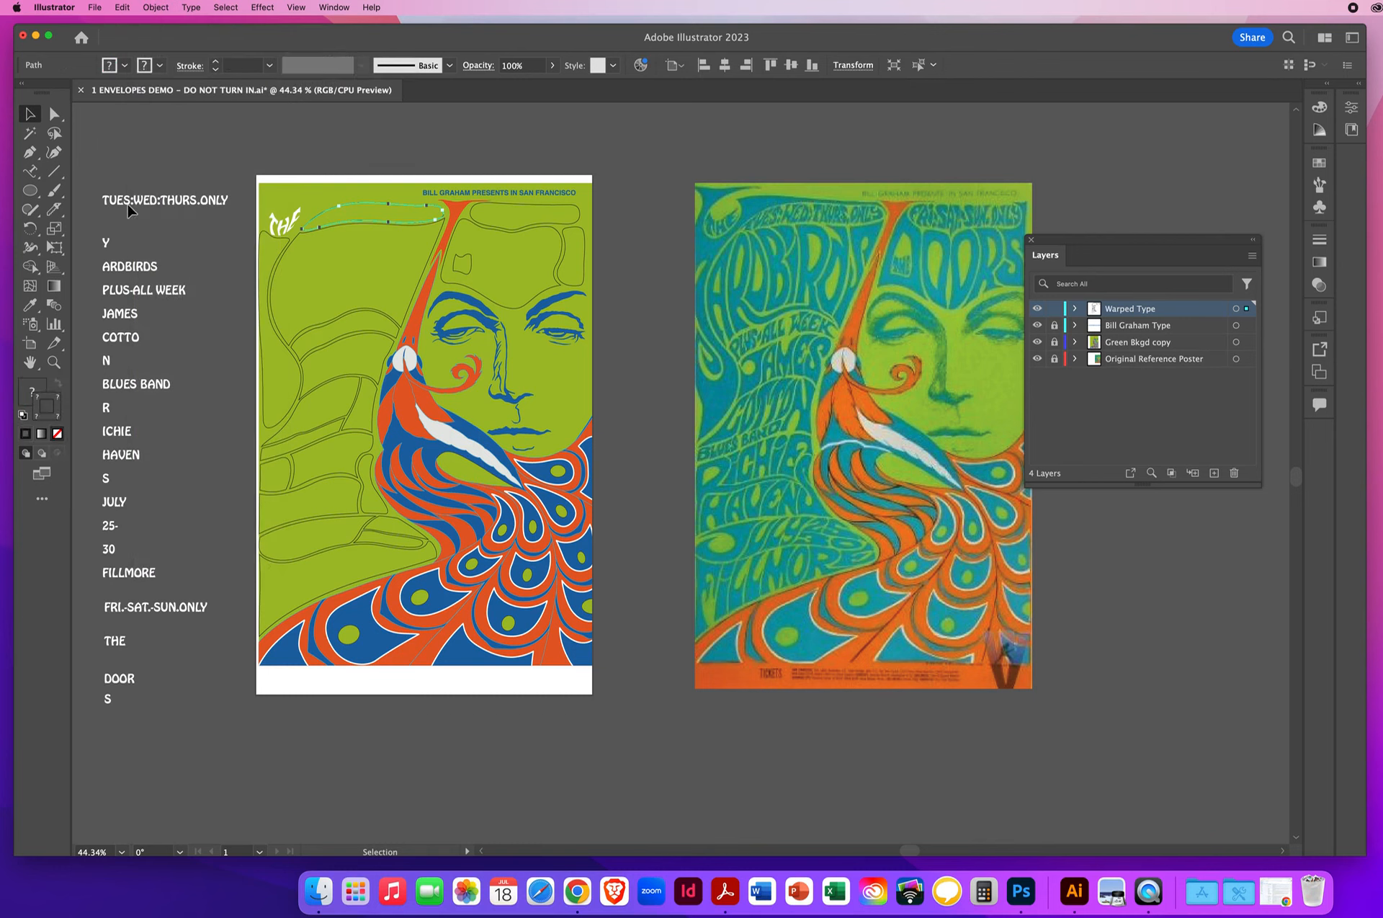
left_click(154, 9)
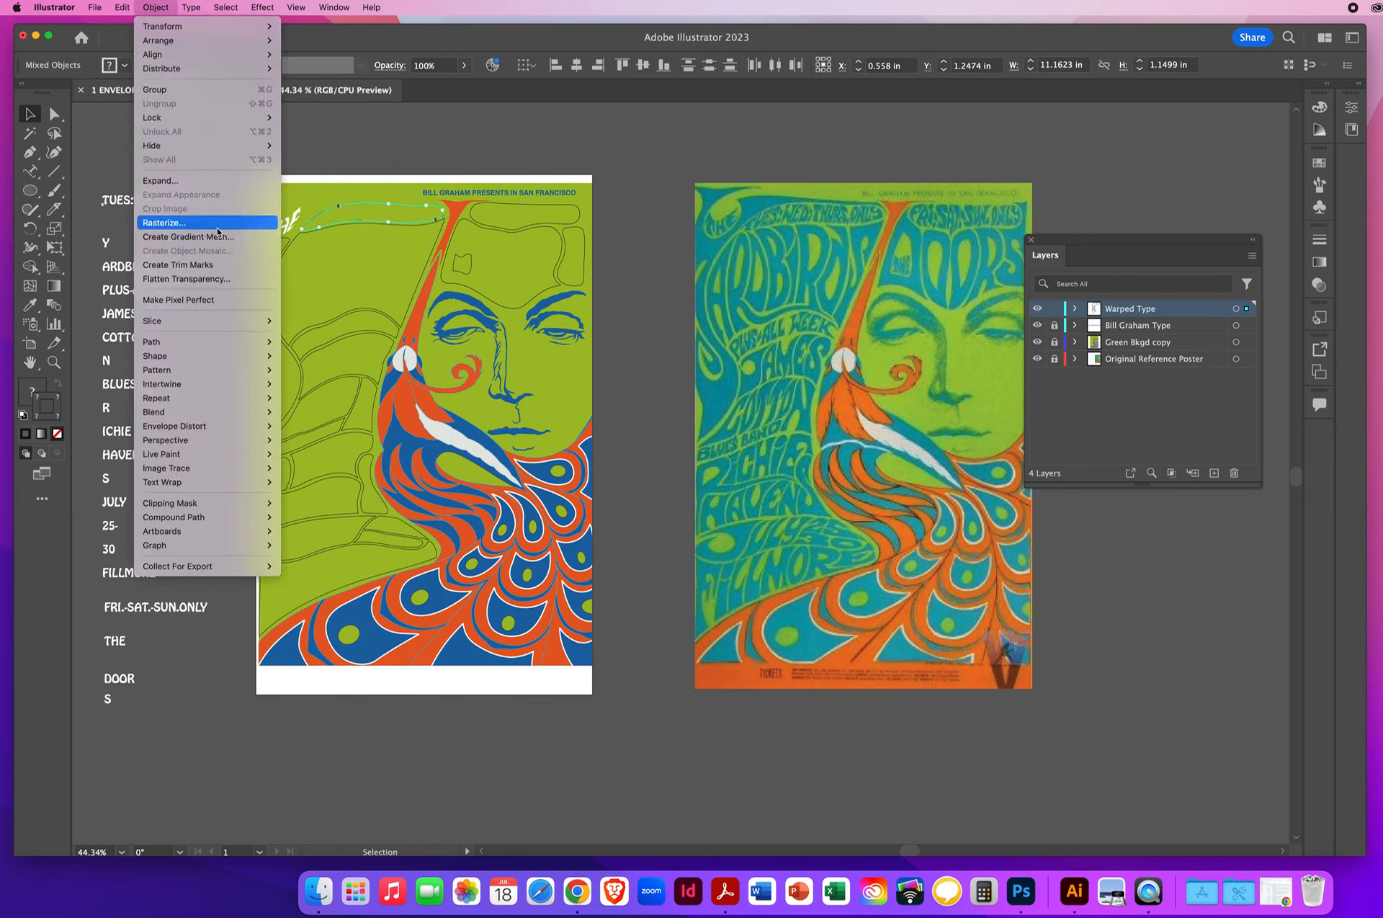
mouse_move(164, 428)
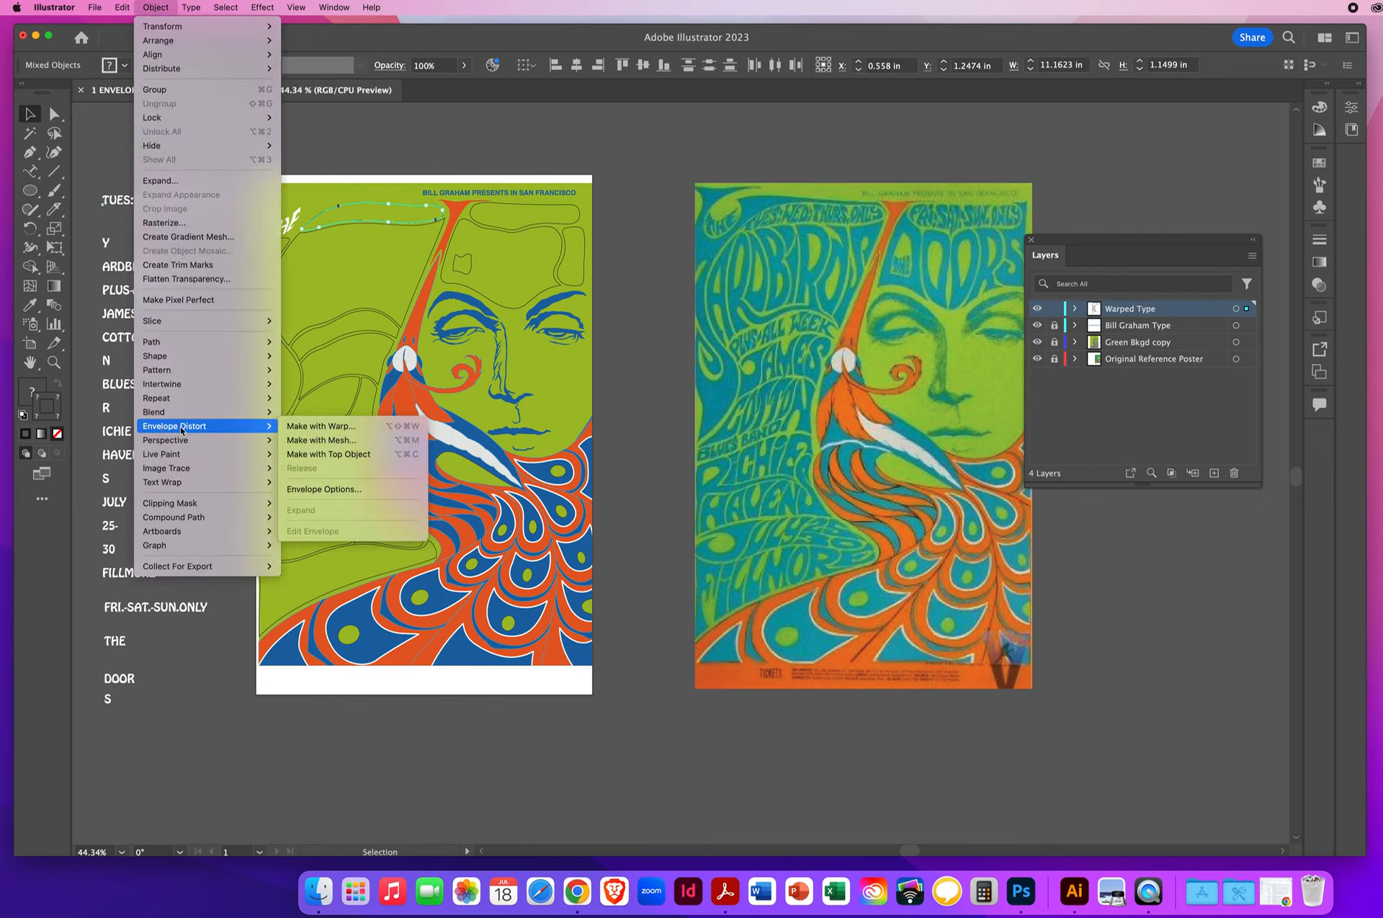
left_click(340, 454)
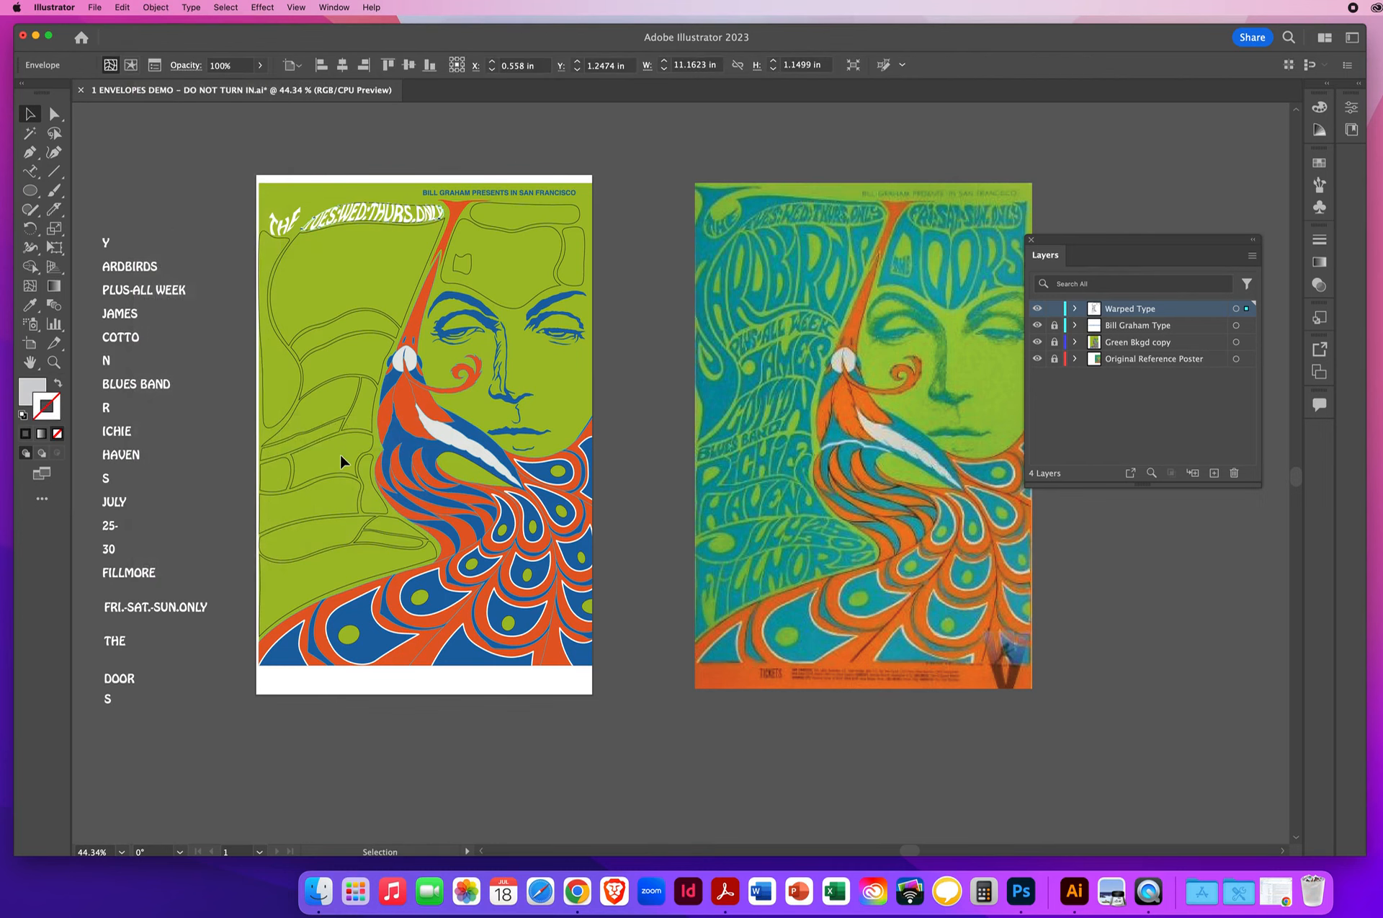
left_click(293, 159)
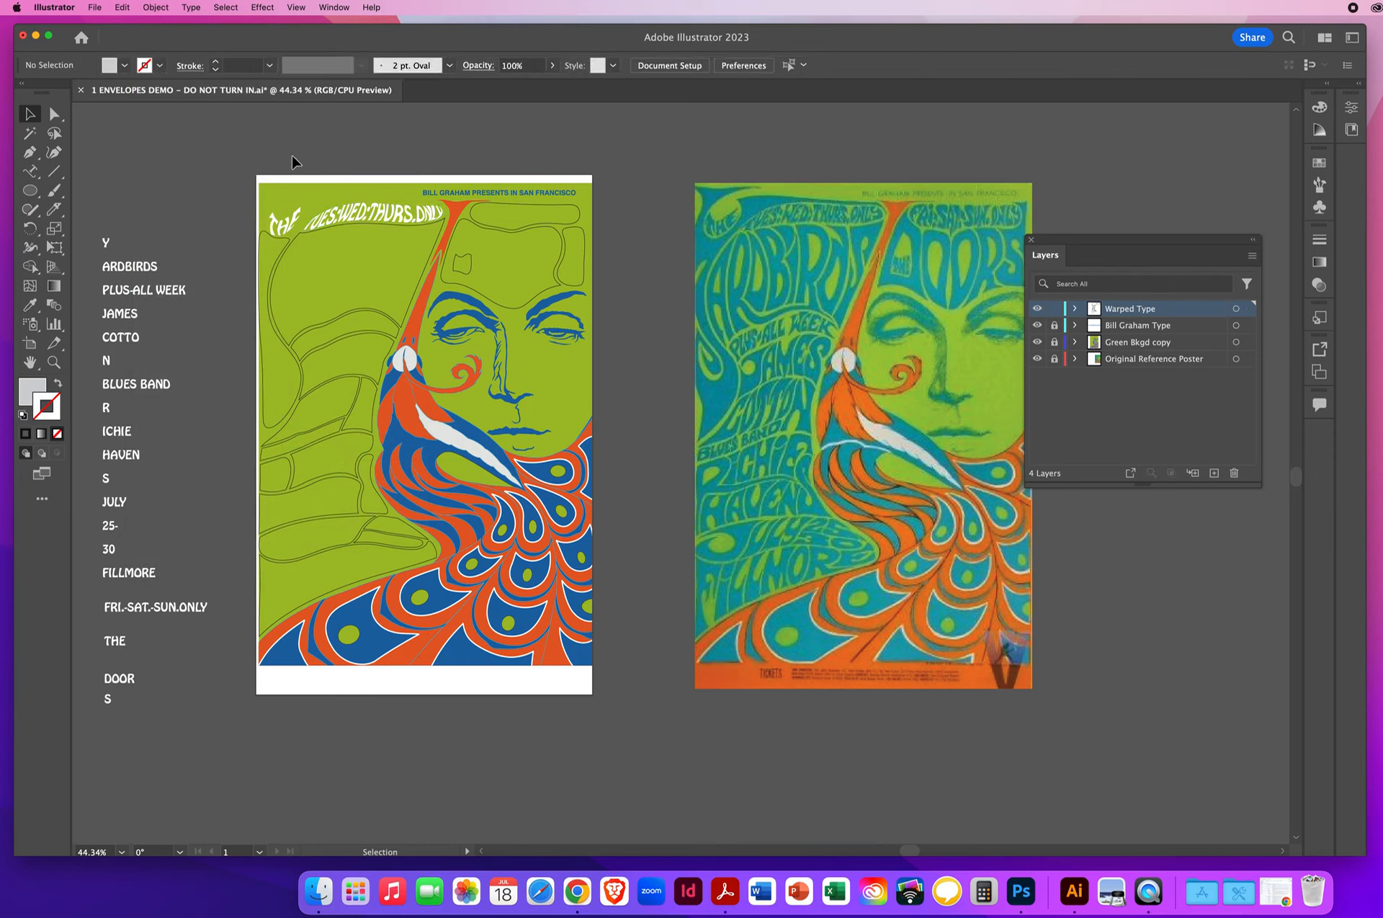
- Bring the tall, curved outline along the poster's left edge to the front
left_click(261, 235)
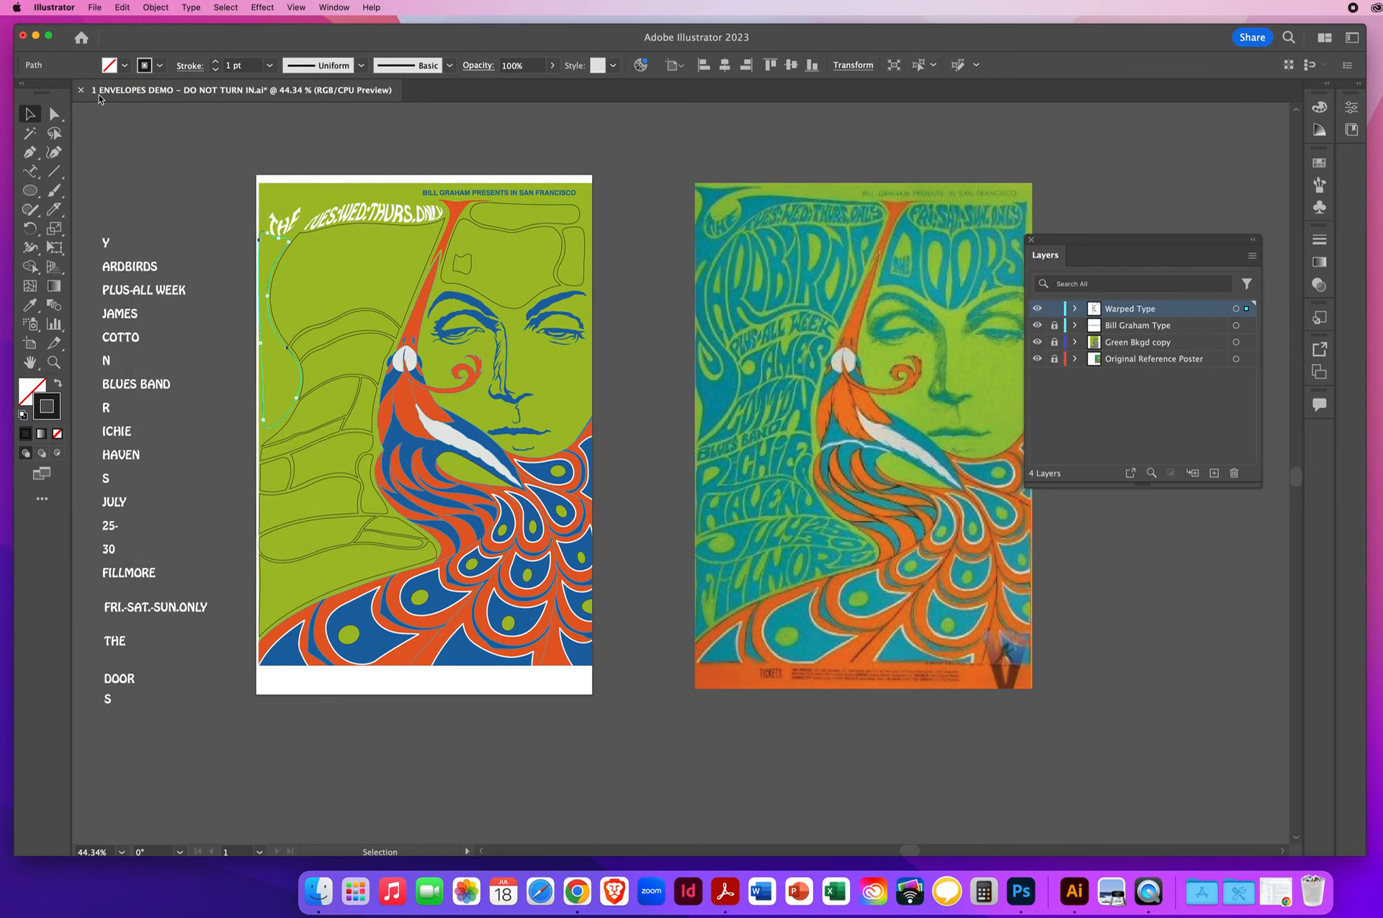
left_click(156, 8)
mouse_move(155, 47)
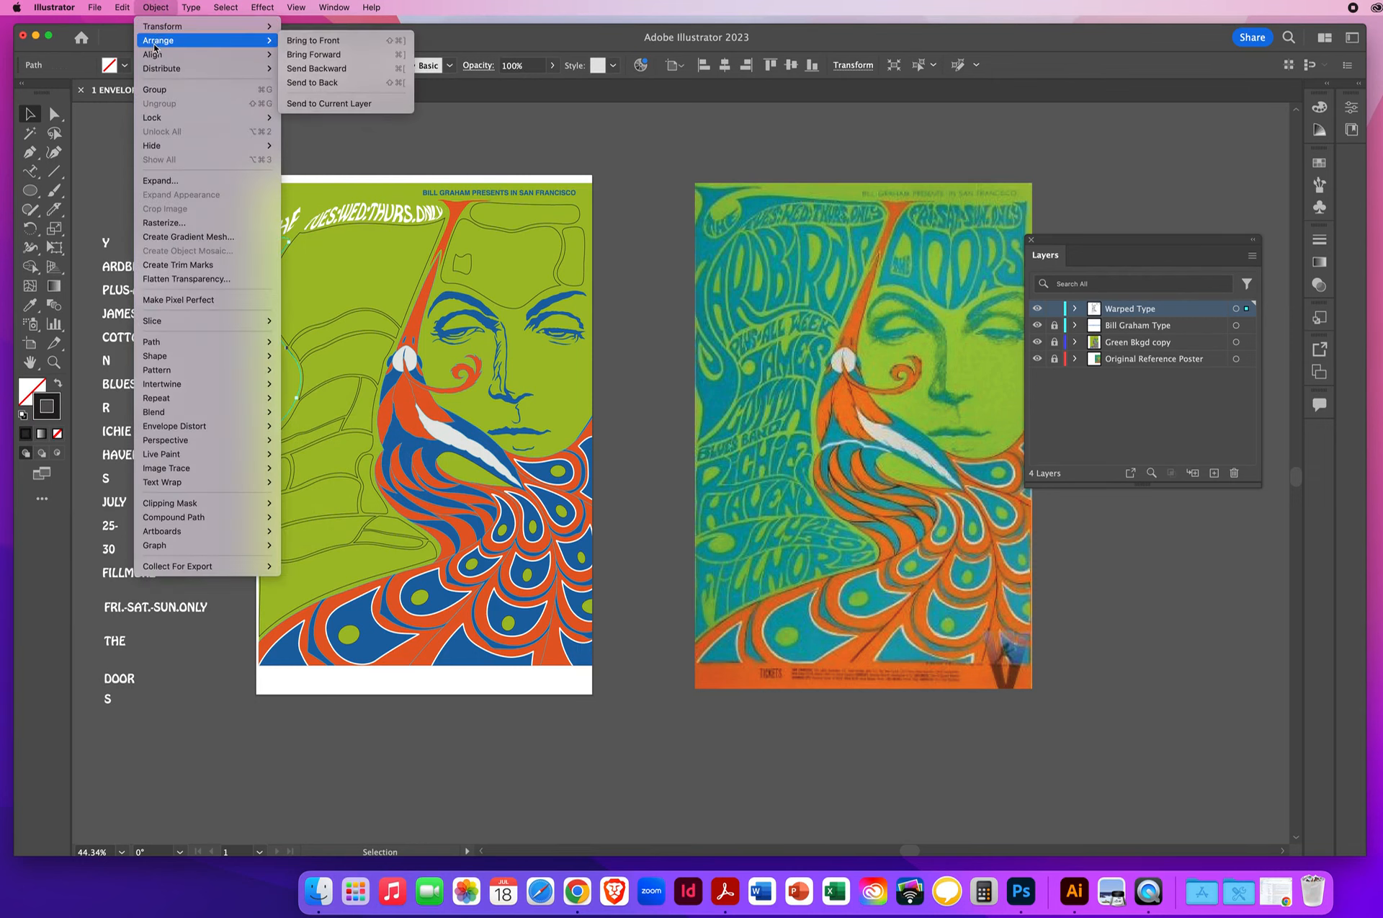
left_click(315, 41)
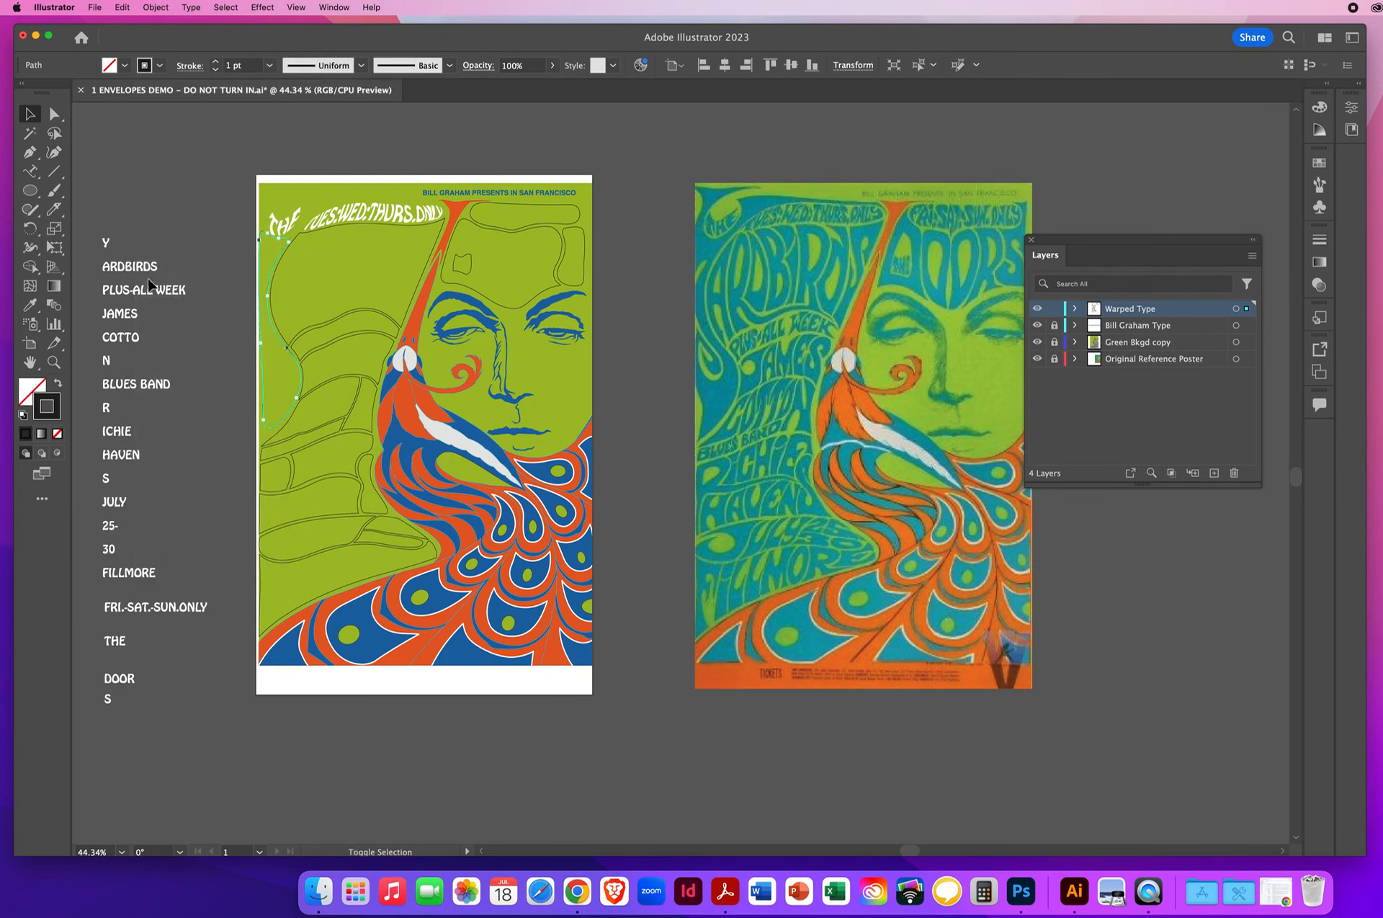
- Warp the letter Y into the tall left-edge outline using Envelope Distort with Make with Top Object
left_click(106, 248, "shift")
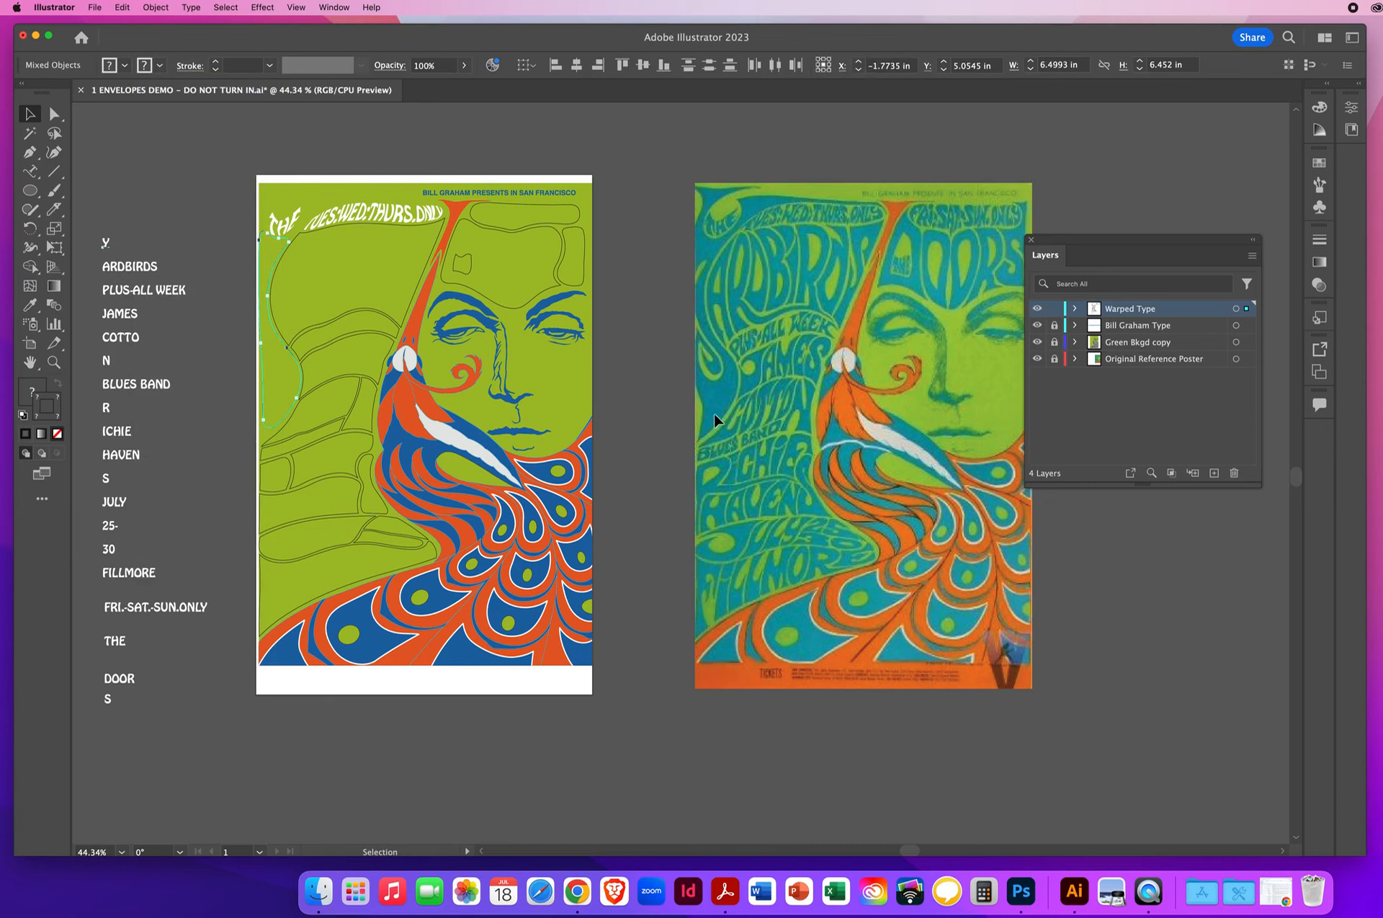
left_click(155, 7)
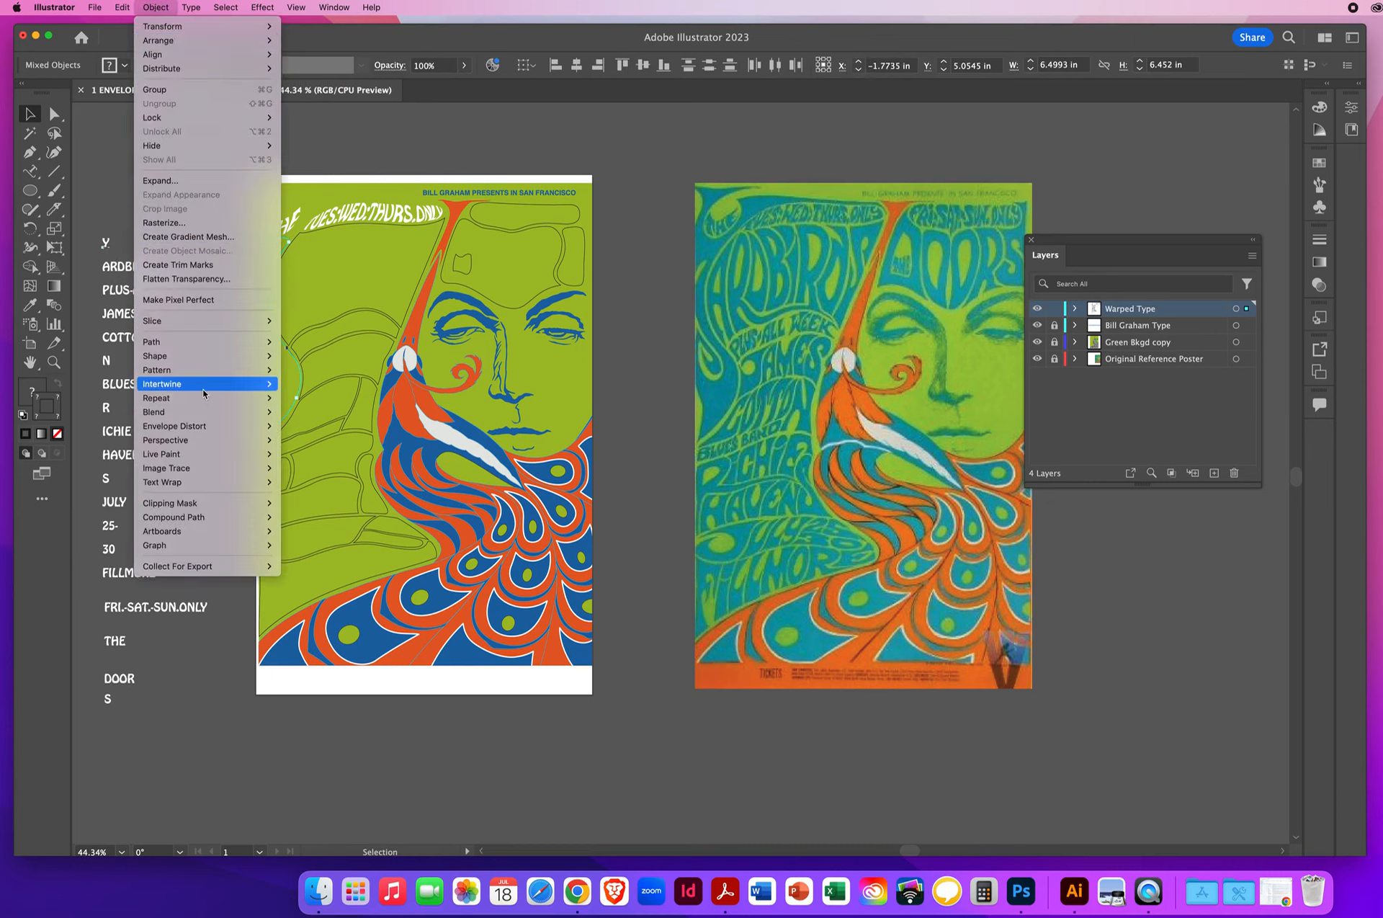
mouse_move(193, 427)
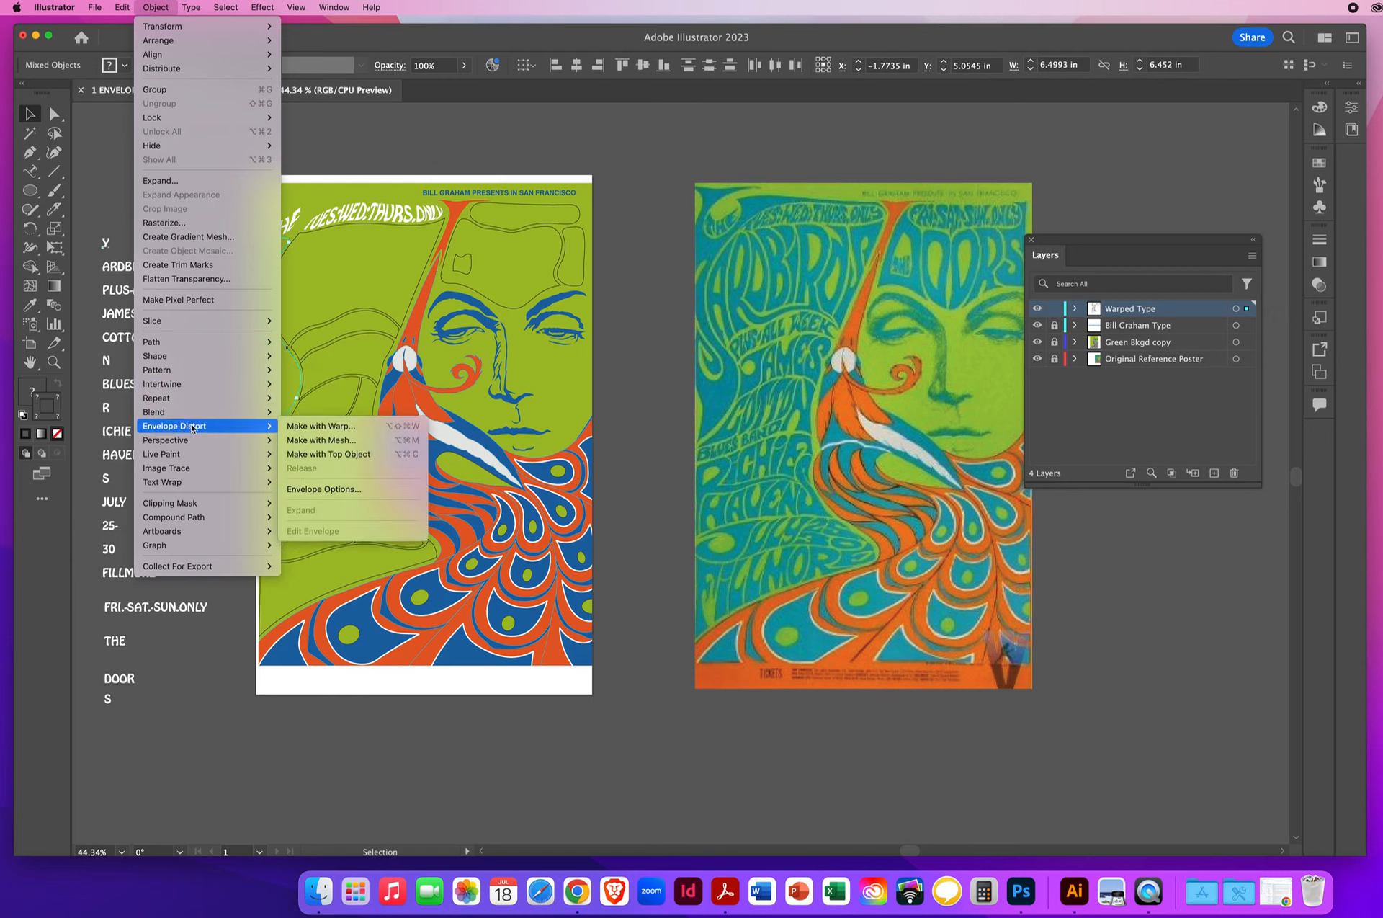
left_click(351, 454)
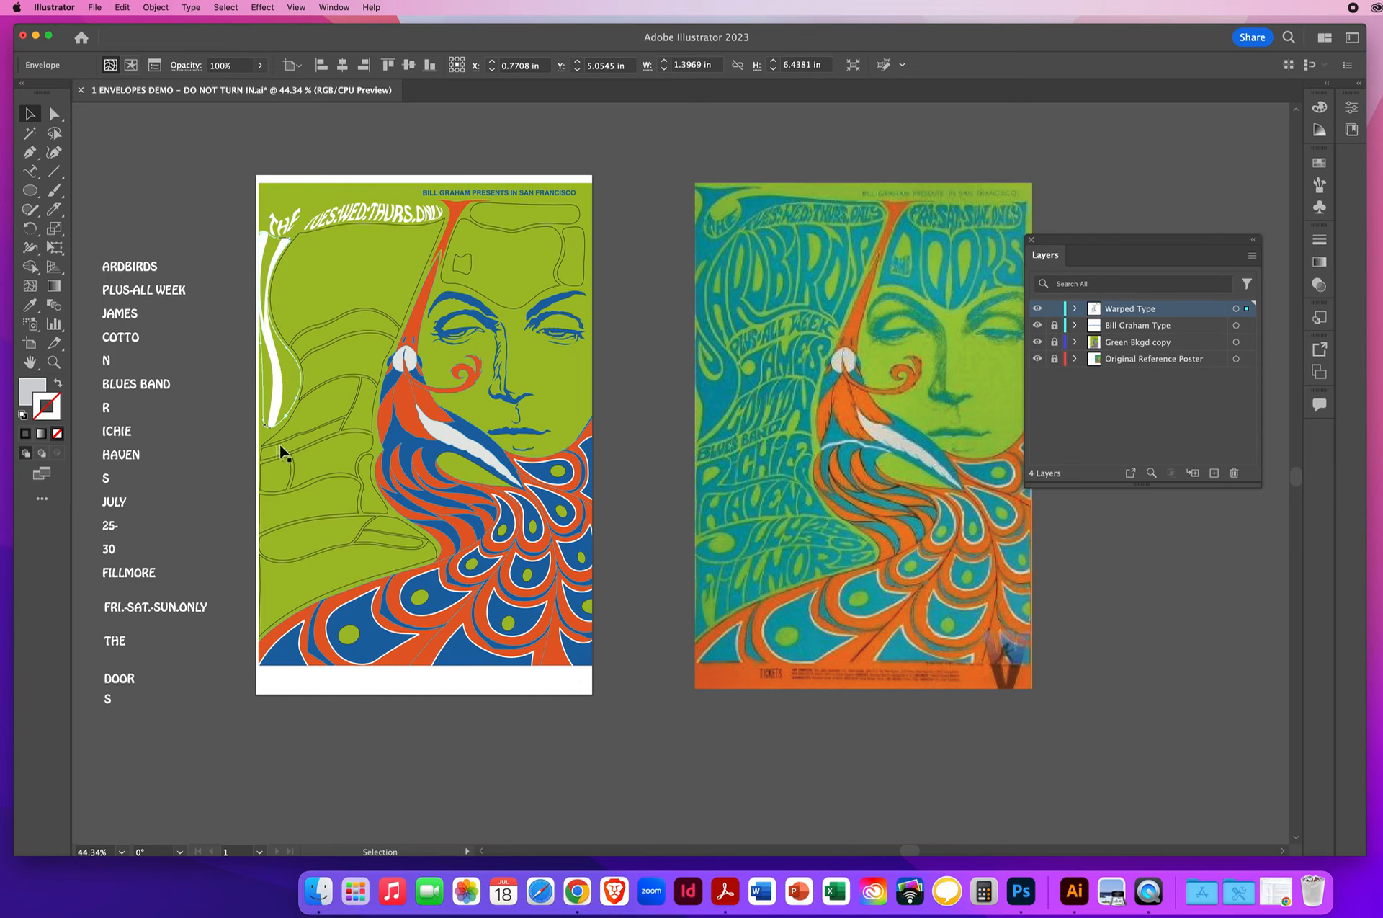
- Bring the large fan-shaped outline beneath TUES:WED:THURS.ONLY to the front
left_click(342, 231)
left_click(407, 319)
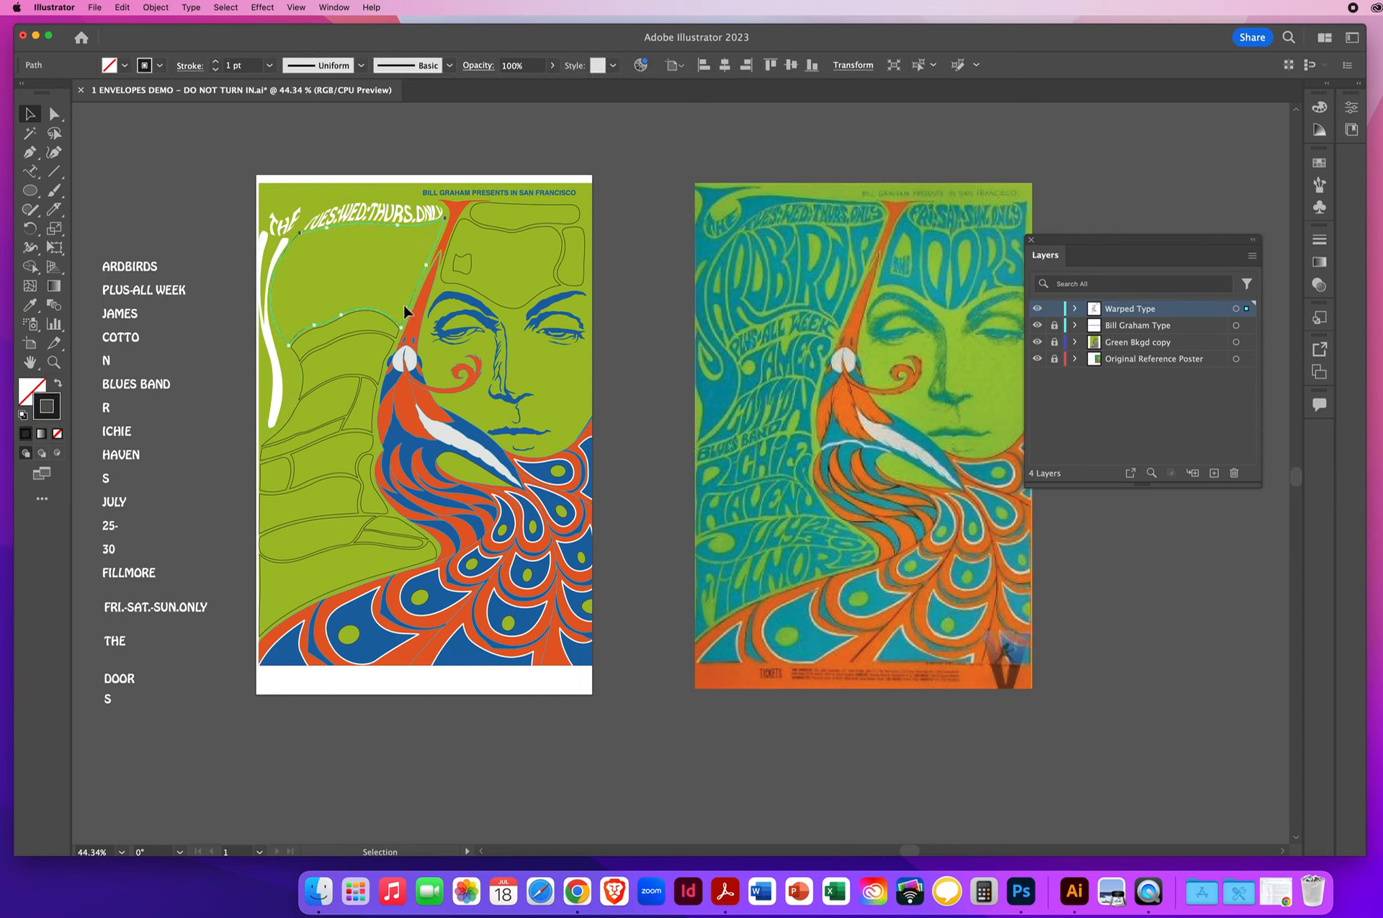
left_click(156, 9)
mouse_move(156, 44)
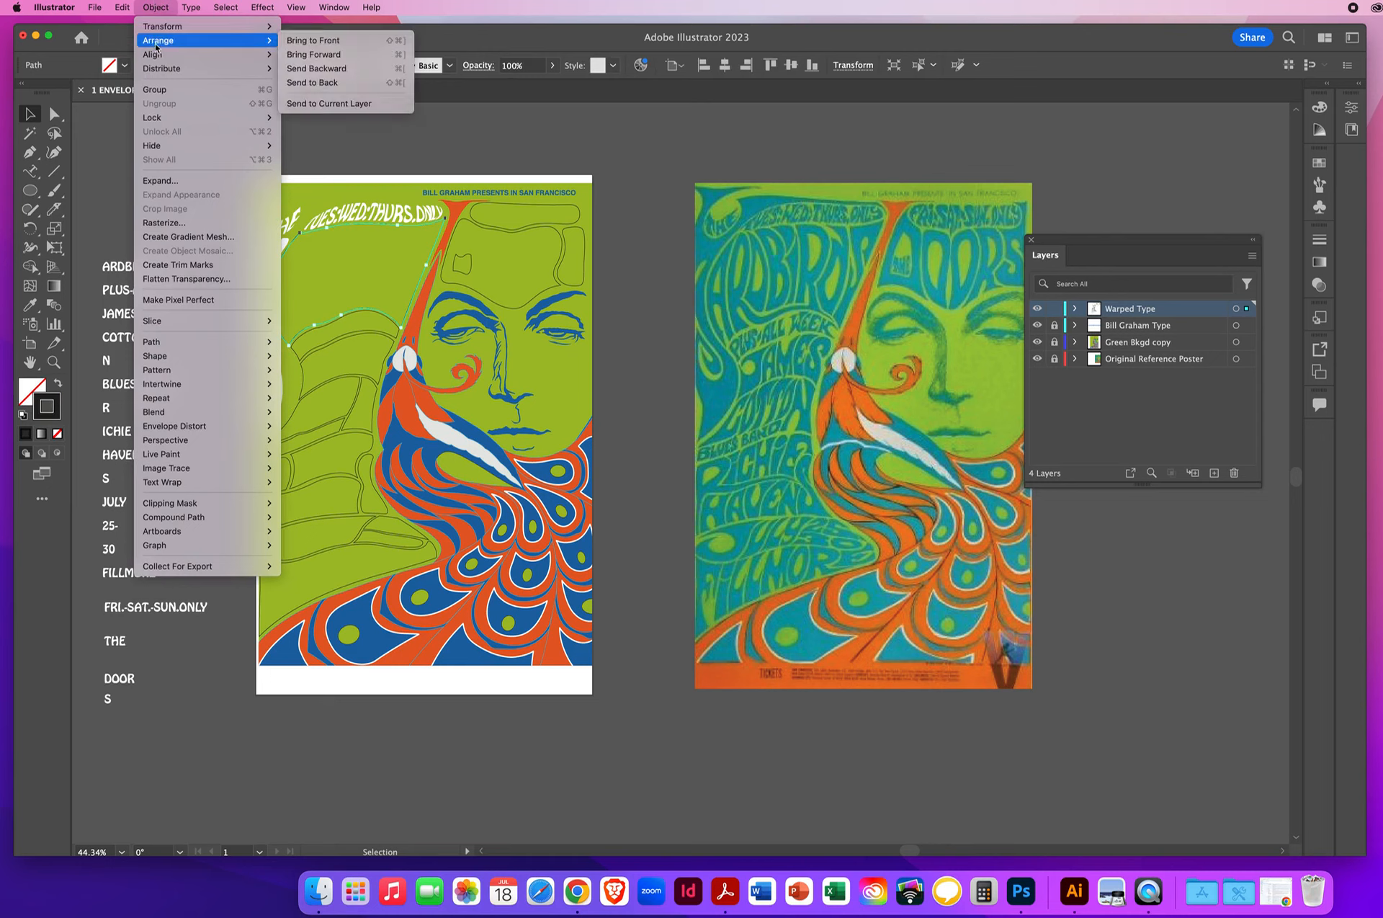
left_click(297, 42)
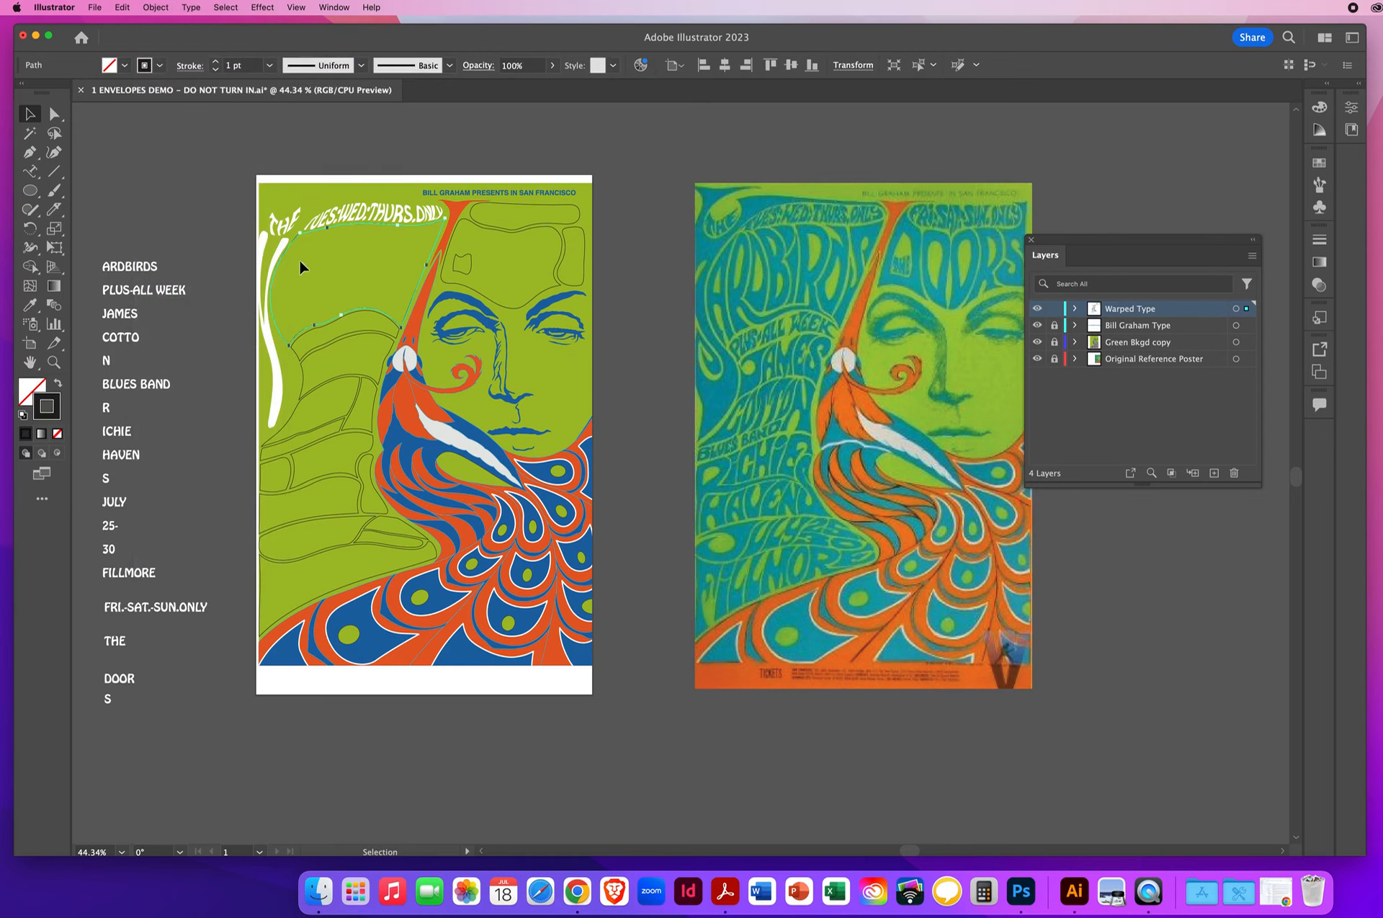
- Warp the word ARDBIRDS into the large outline beside the Y using Envelope Distort with Make with Top Object, leaving nothing selected
left_click(133, 265, "shift")
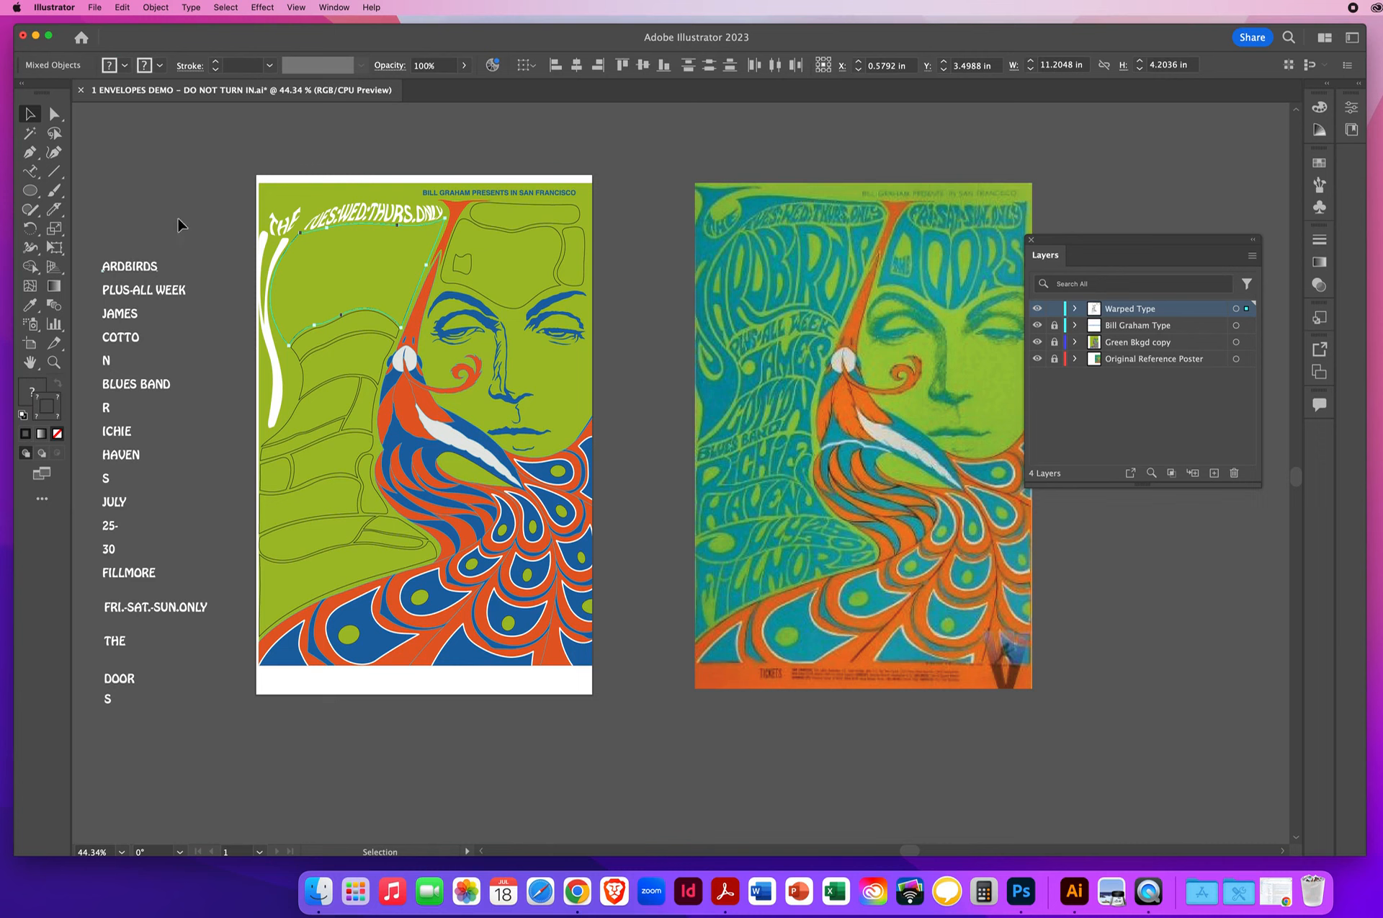
left_click(156, 8)
mouse_move(217, 426)
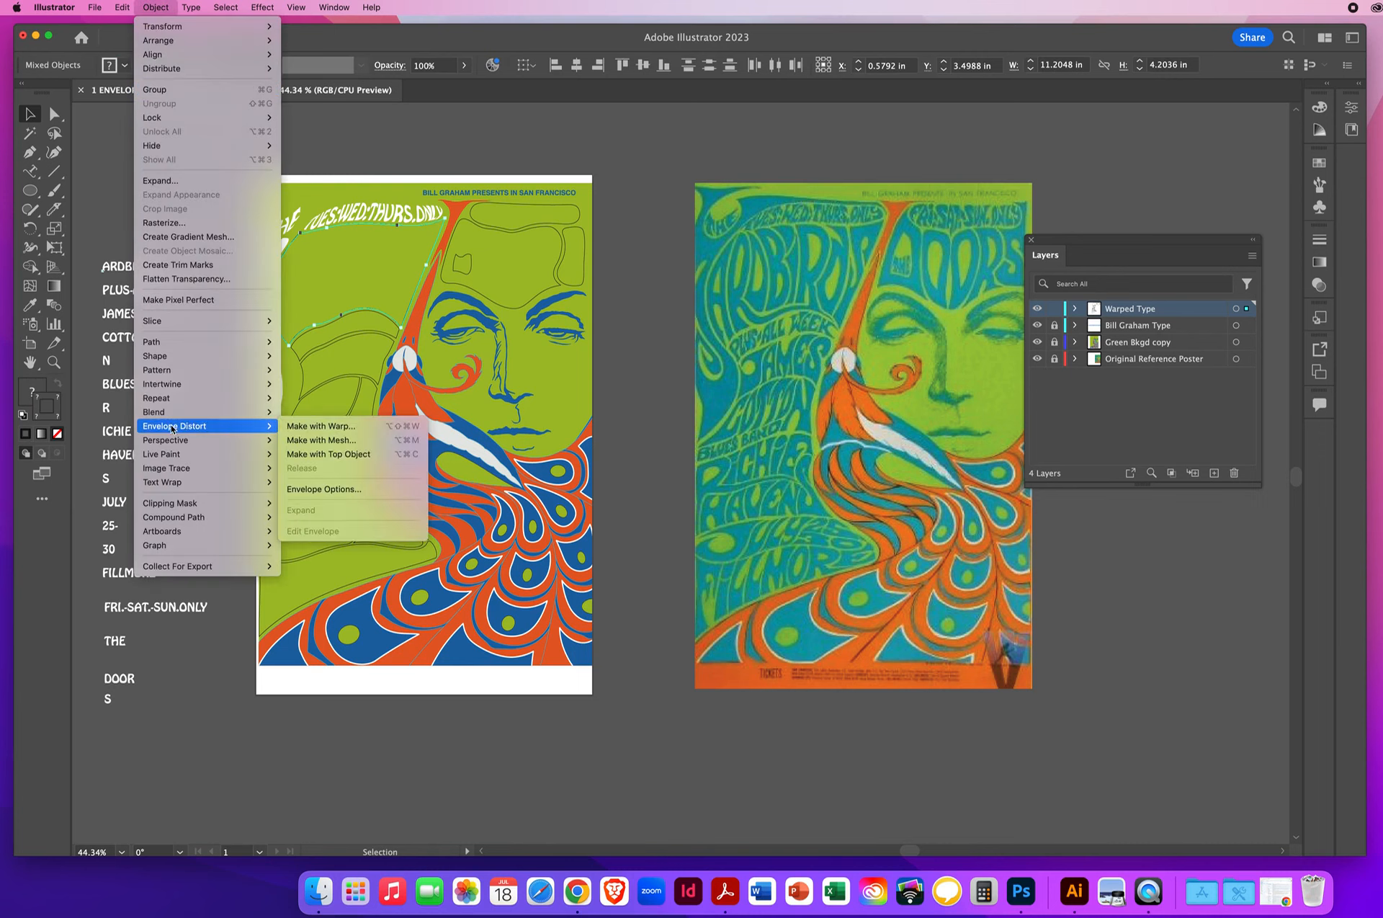
left_click(336, 454)
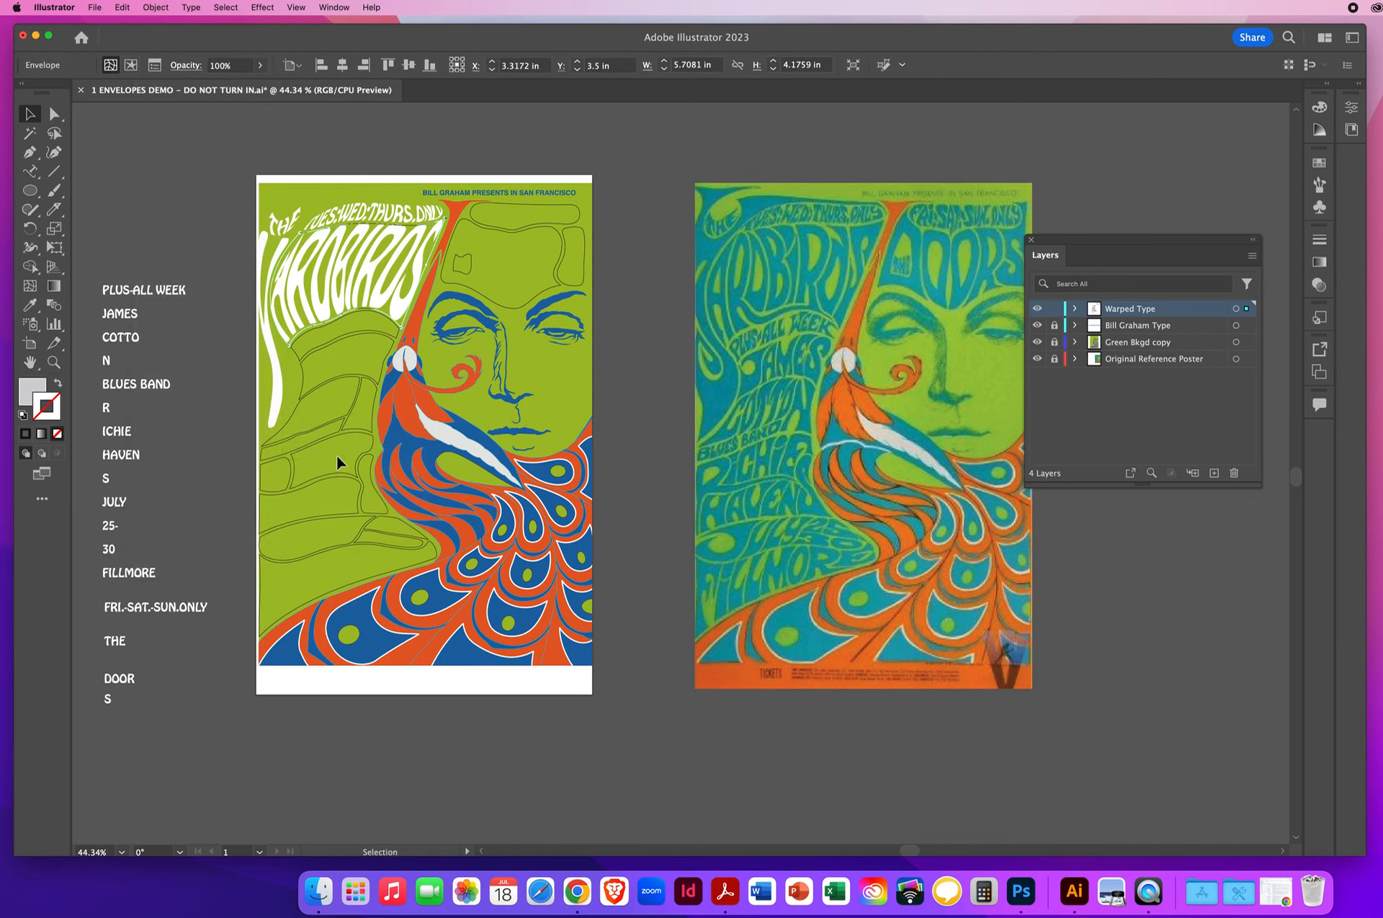
left_click(156, 224)
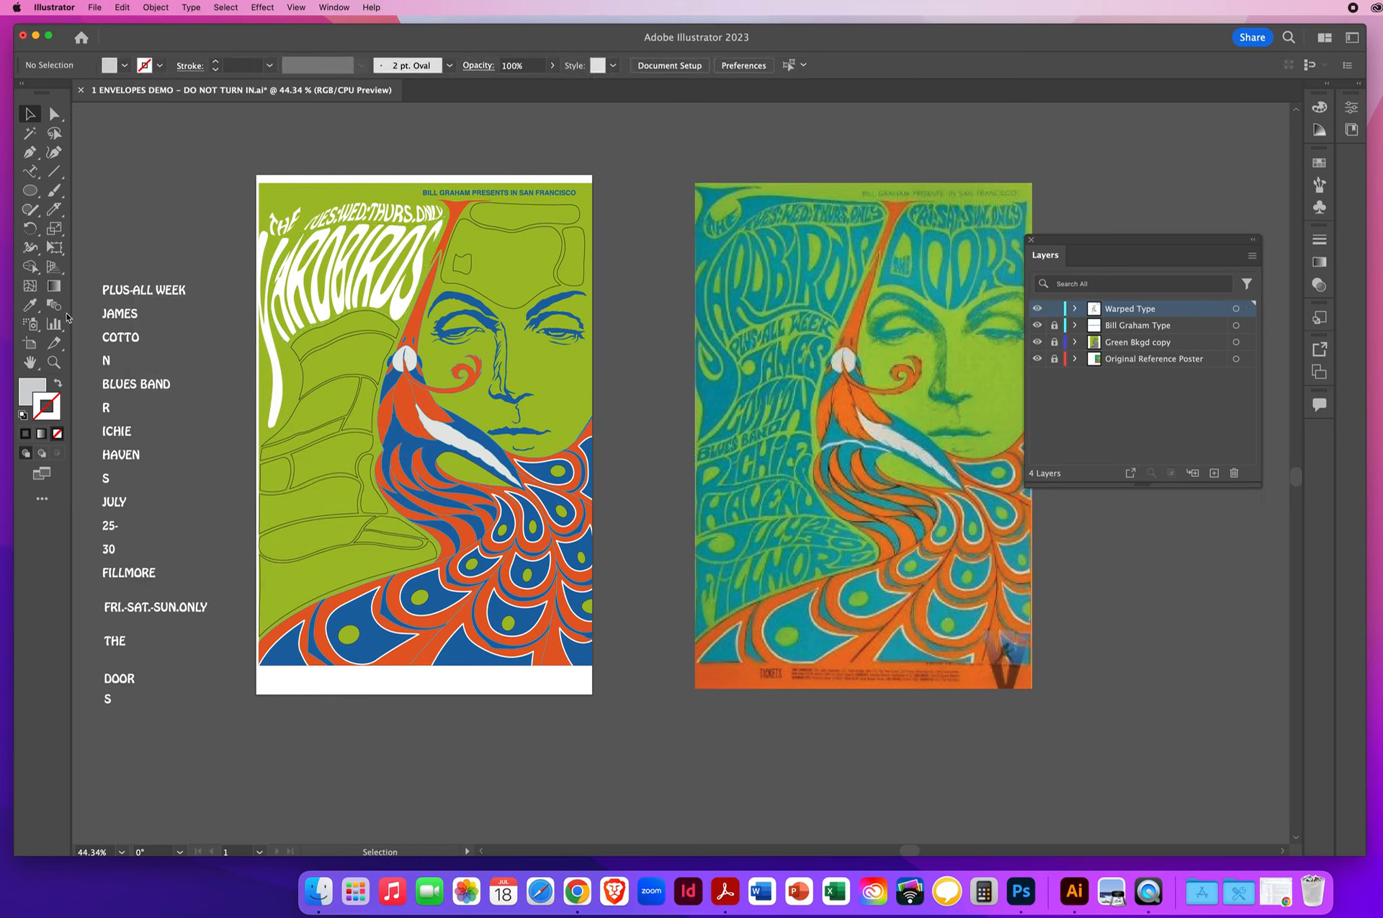
- Reshape the upper-left corner of the ARDBIRDS envelope with its mesh-point handles, curving the top and left edges so the A clears the Y
left_click(54, 363)
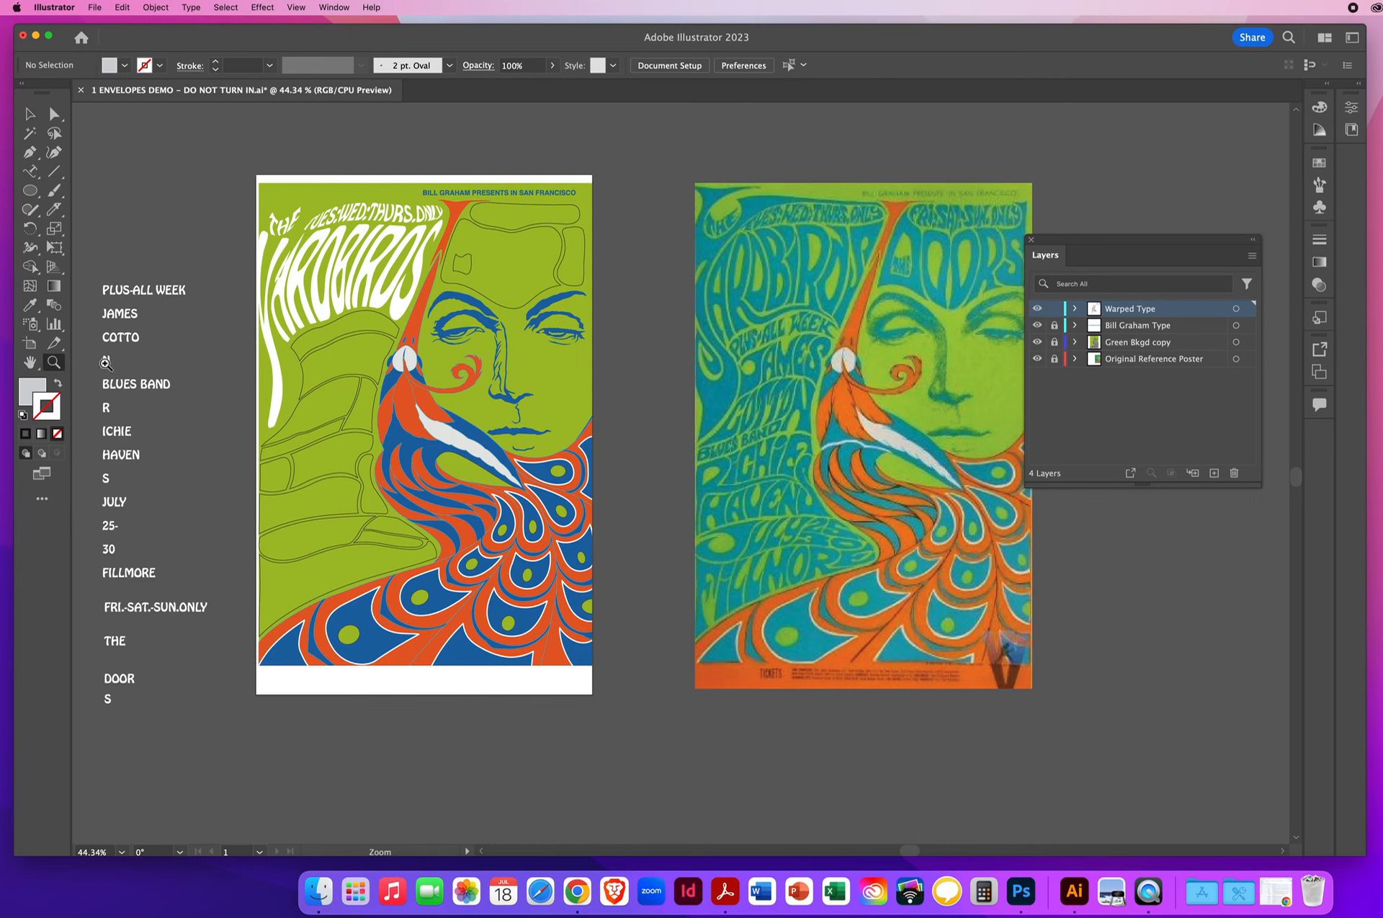
left_click(318, 302)
left_click(671, 428)
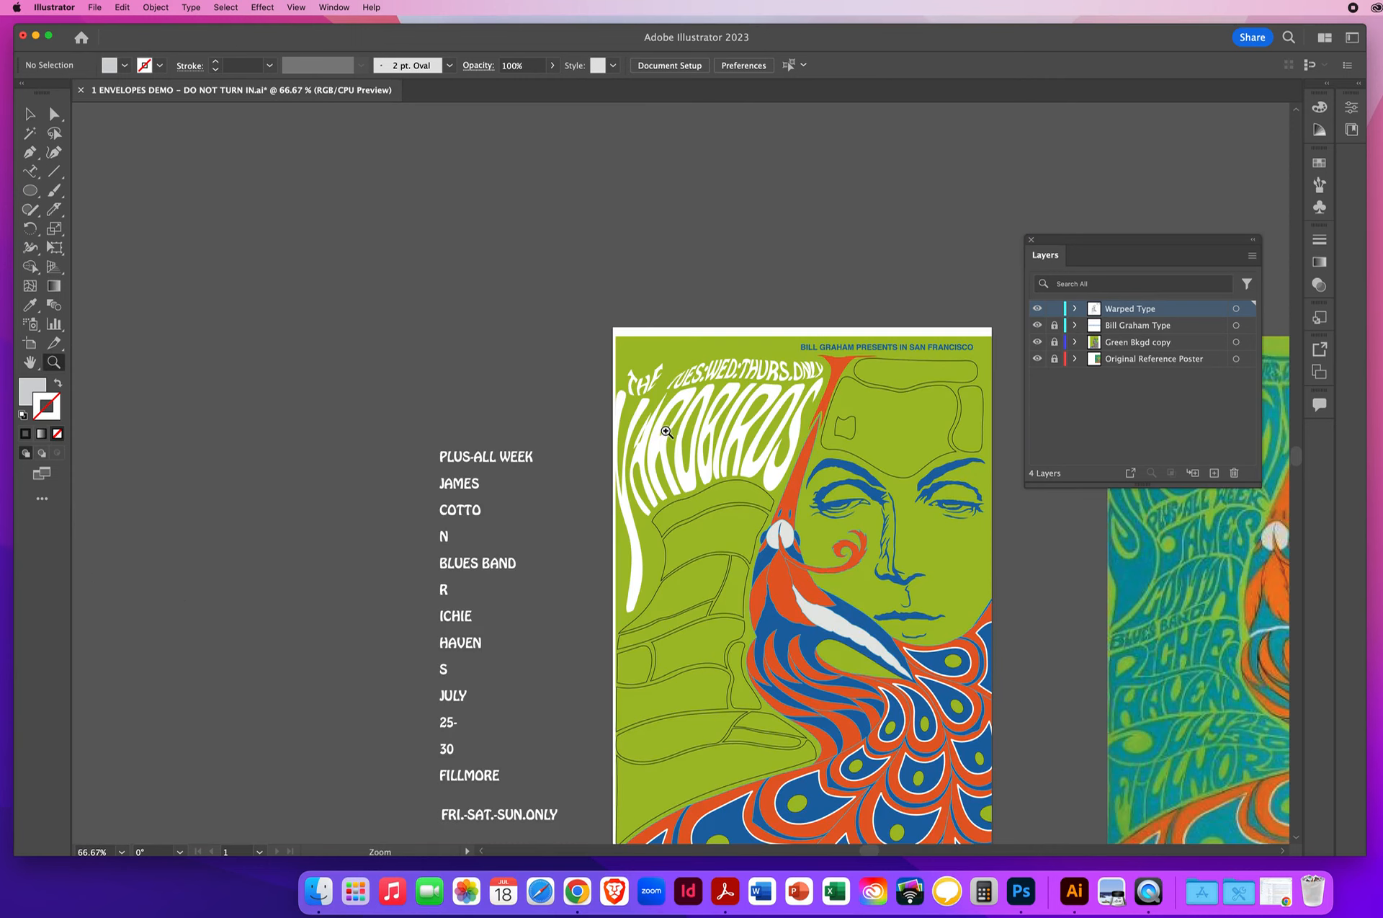
left_click_drag(672, 498, 378, 346)
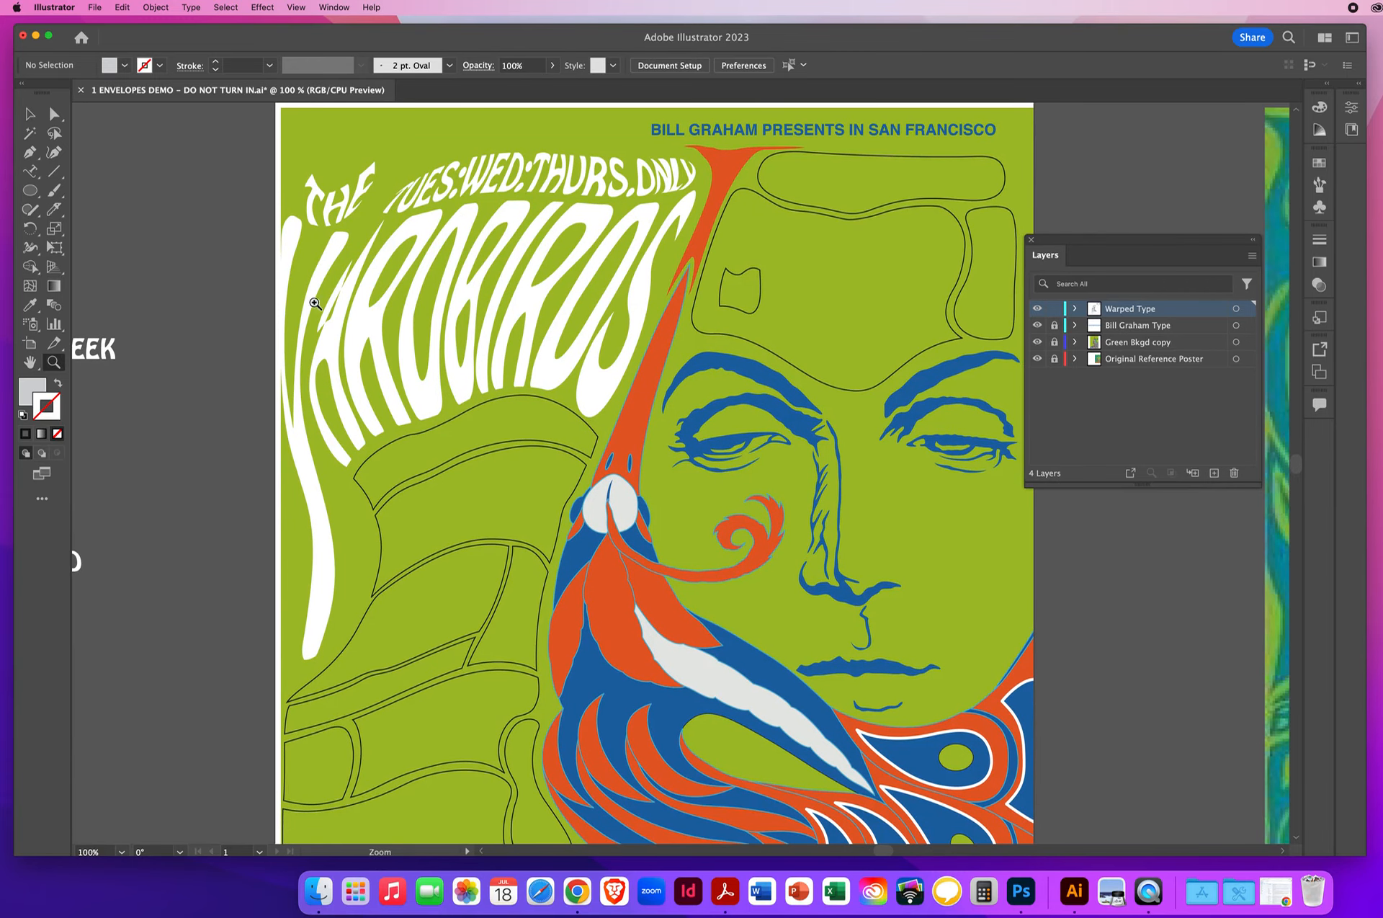
left_click(53, 115)
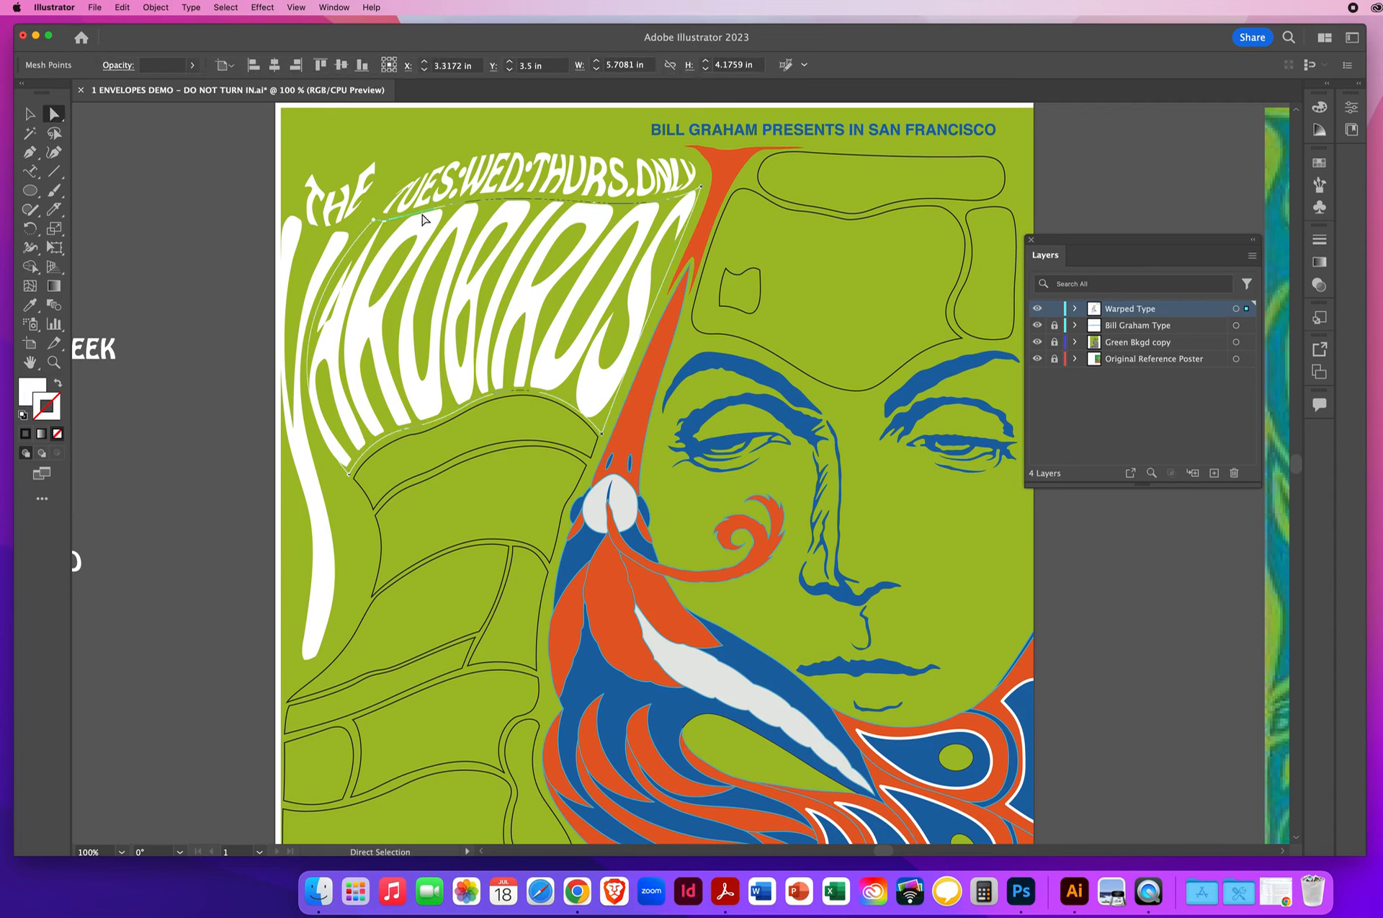
left_click(382, 223)
left_click(375, 222)
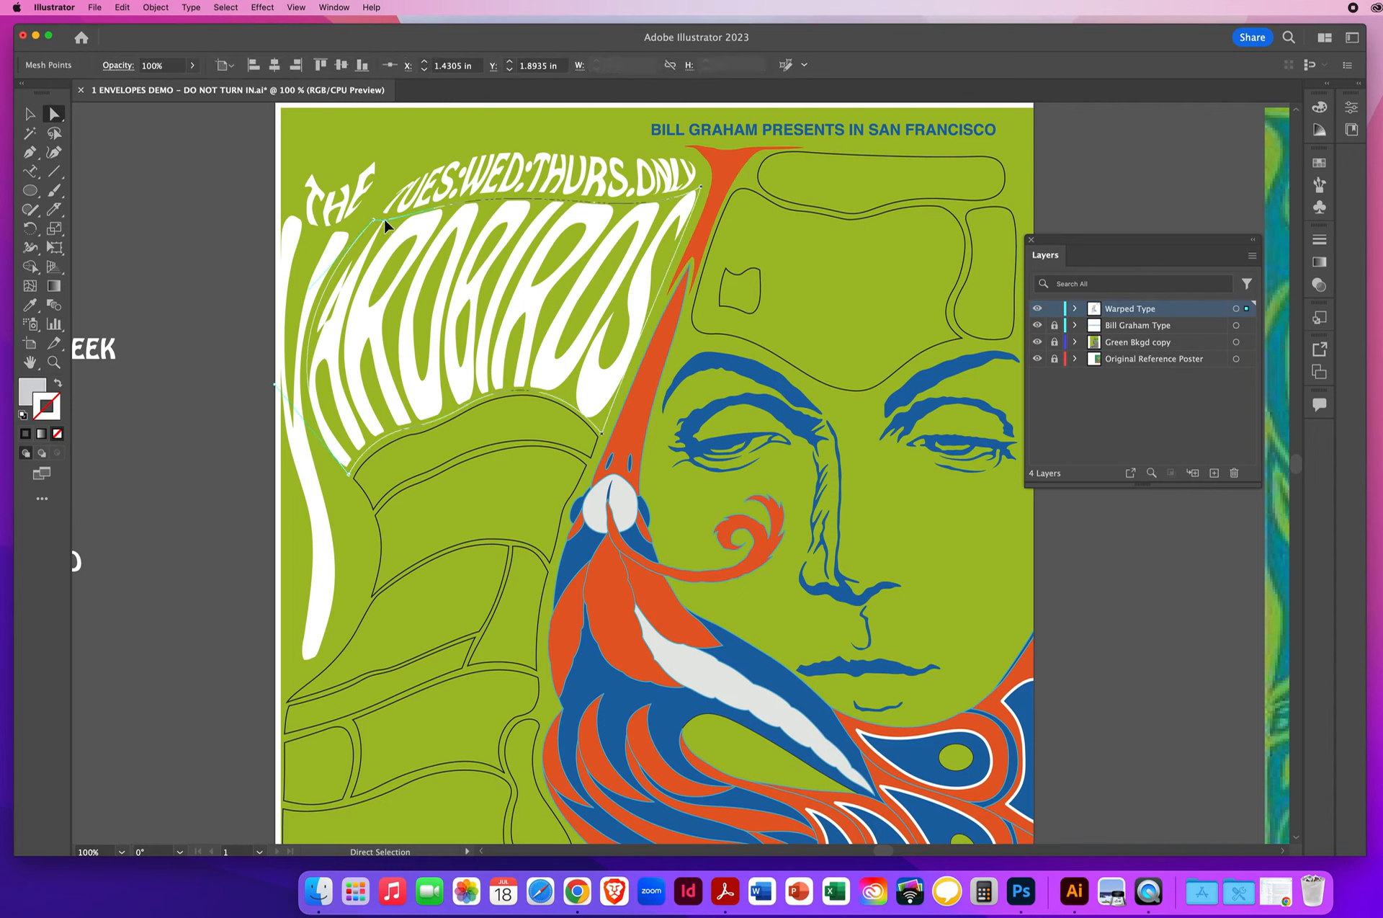
left_click_drag(385, 226, 423, 213)
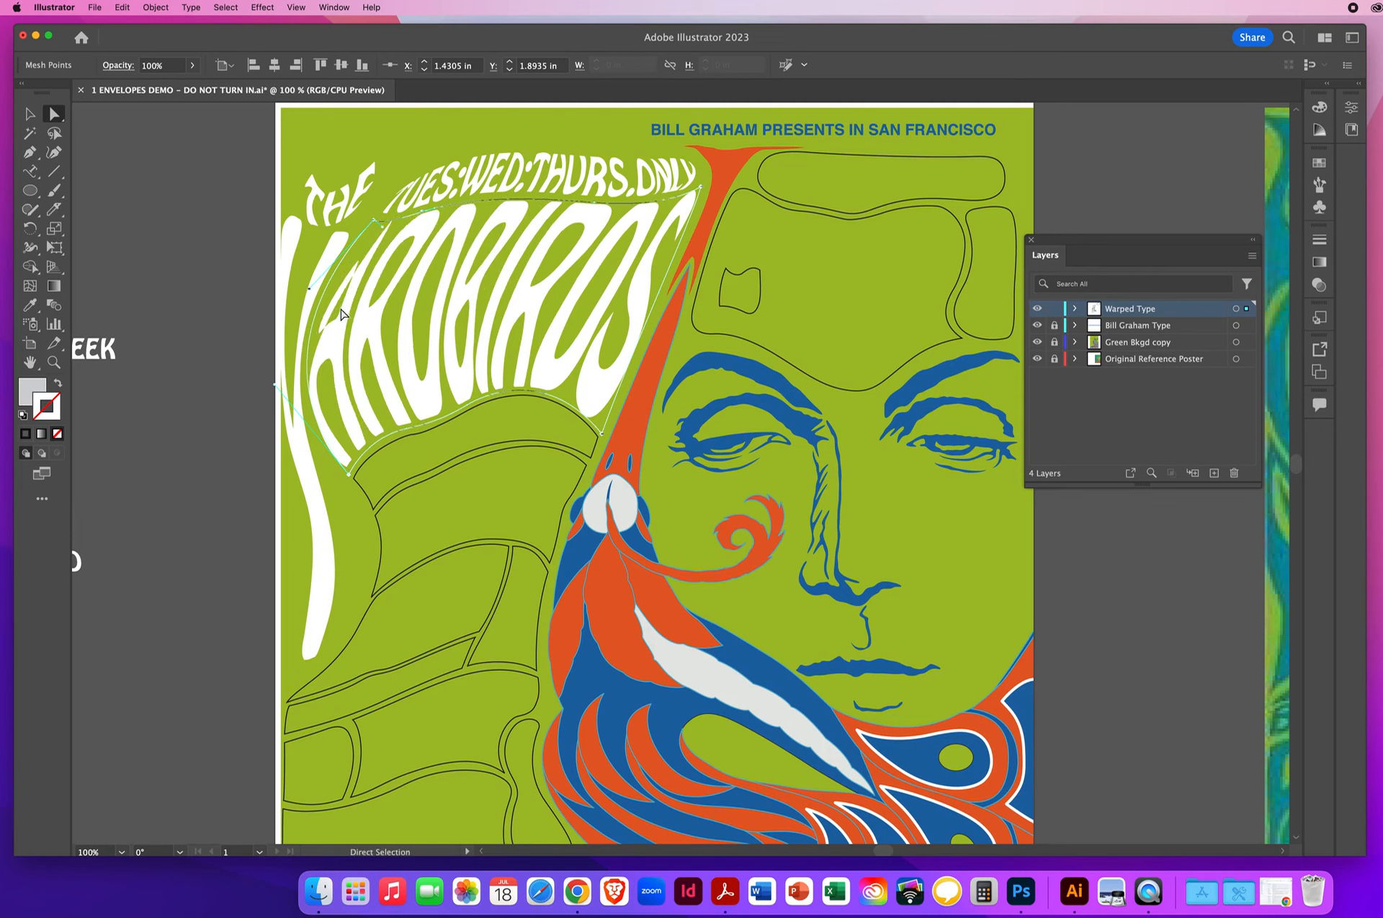
left_click_drag(276, 391, 292, 421)
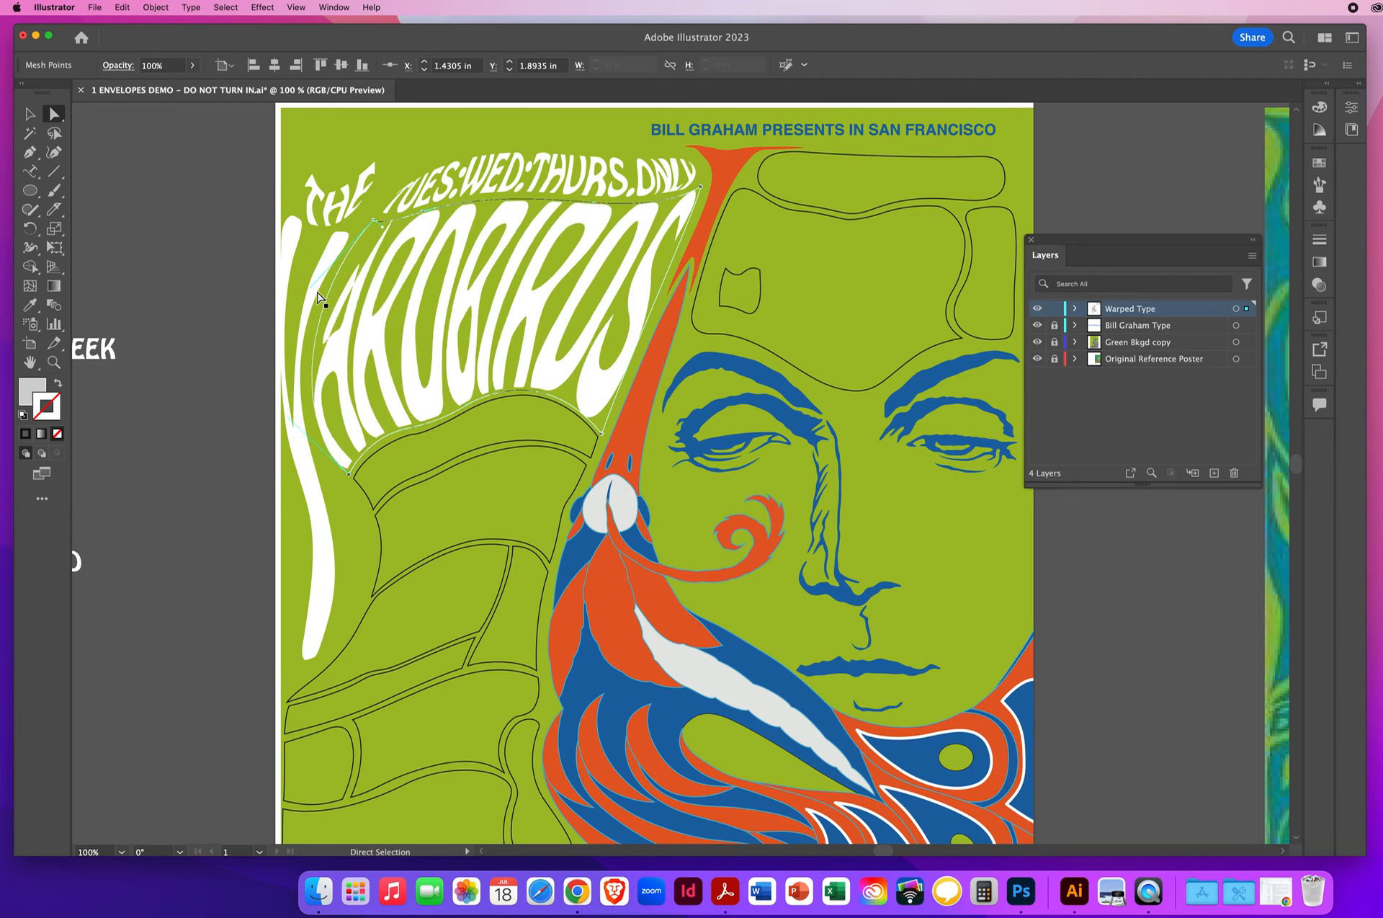
left_click_drag(316, 279, 327, 245)
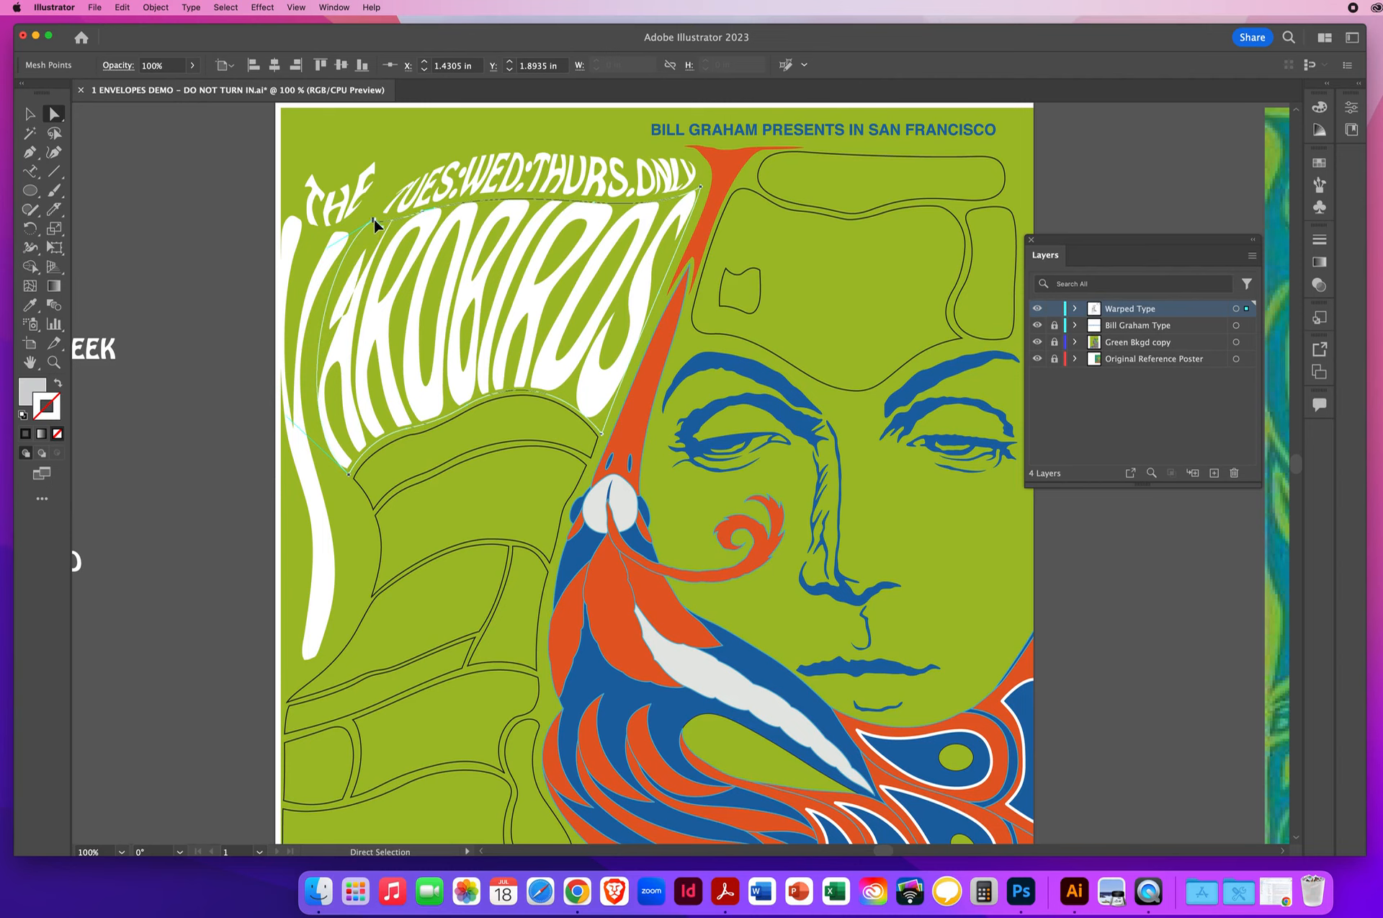
- Fine-tune the top-edge handle of the ARDBIRDS envelope's upper-left mesh point to adjust the top of the A
left_click(374, 219)
left_click(366, 338)
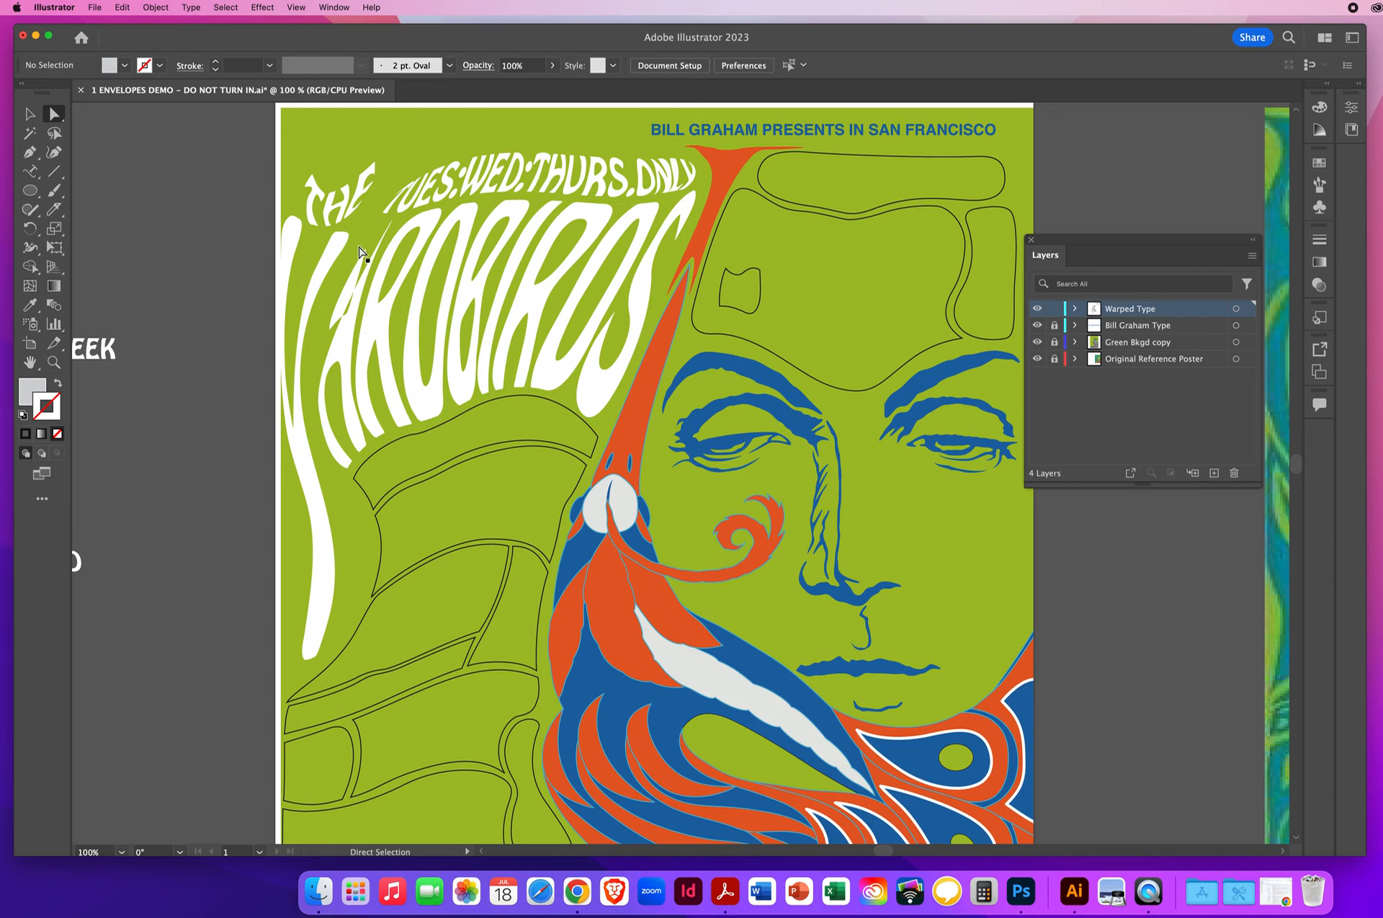
left_click(372, 224)
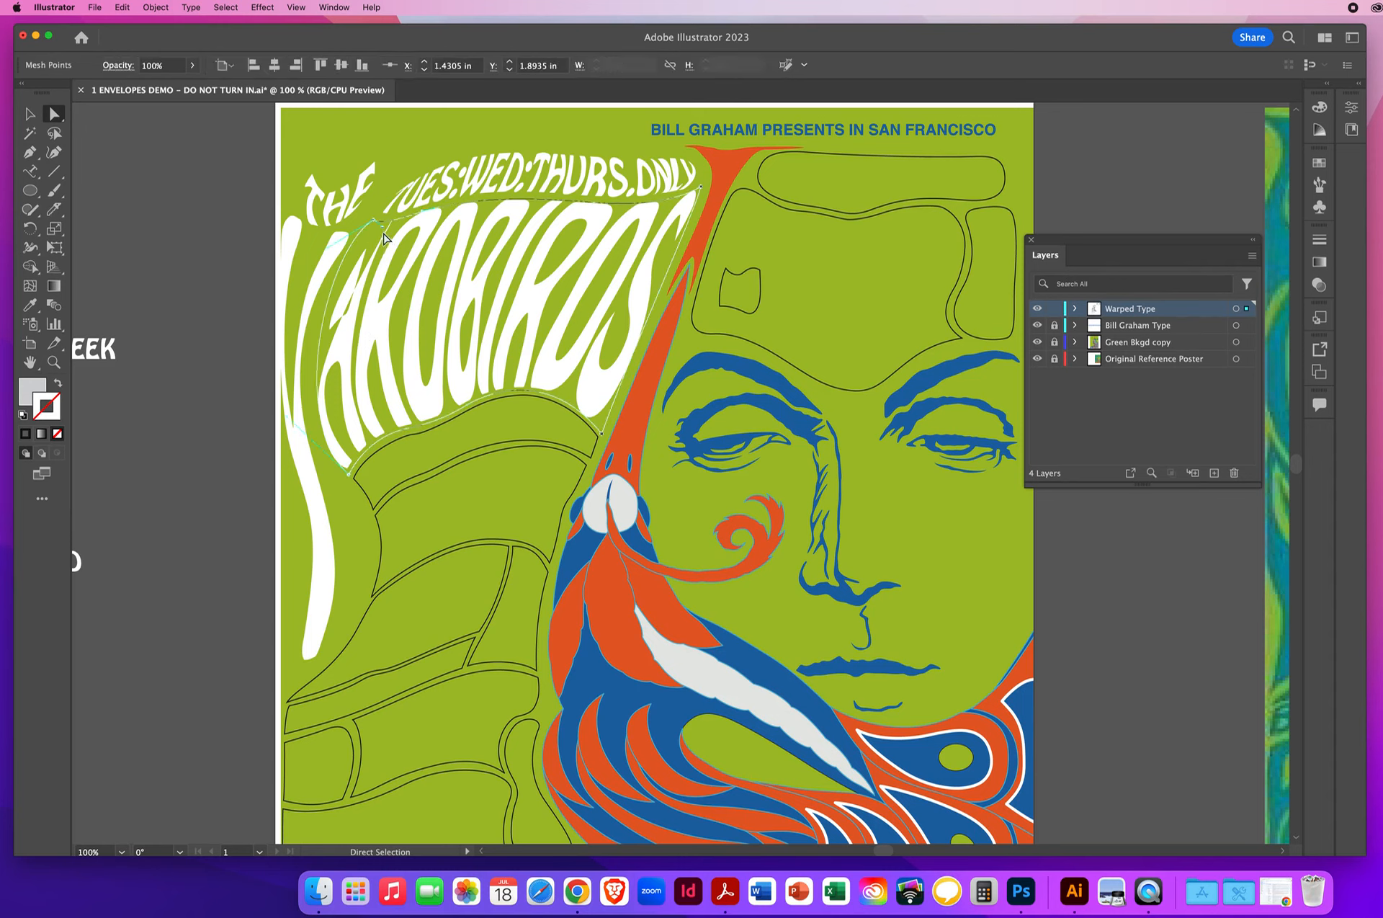
mouse_move(386, 225)
left_mouse_down()
mouse_move(418, 222)
mouse_move(390, 220)
left_mouse_up()
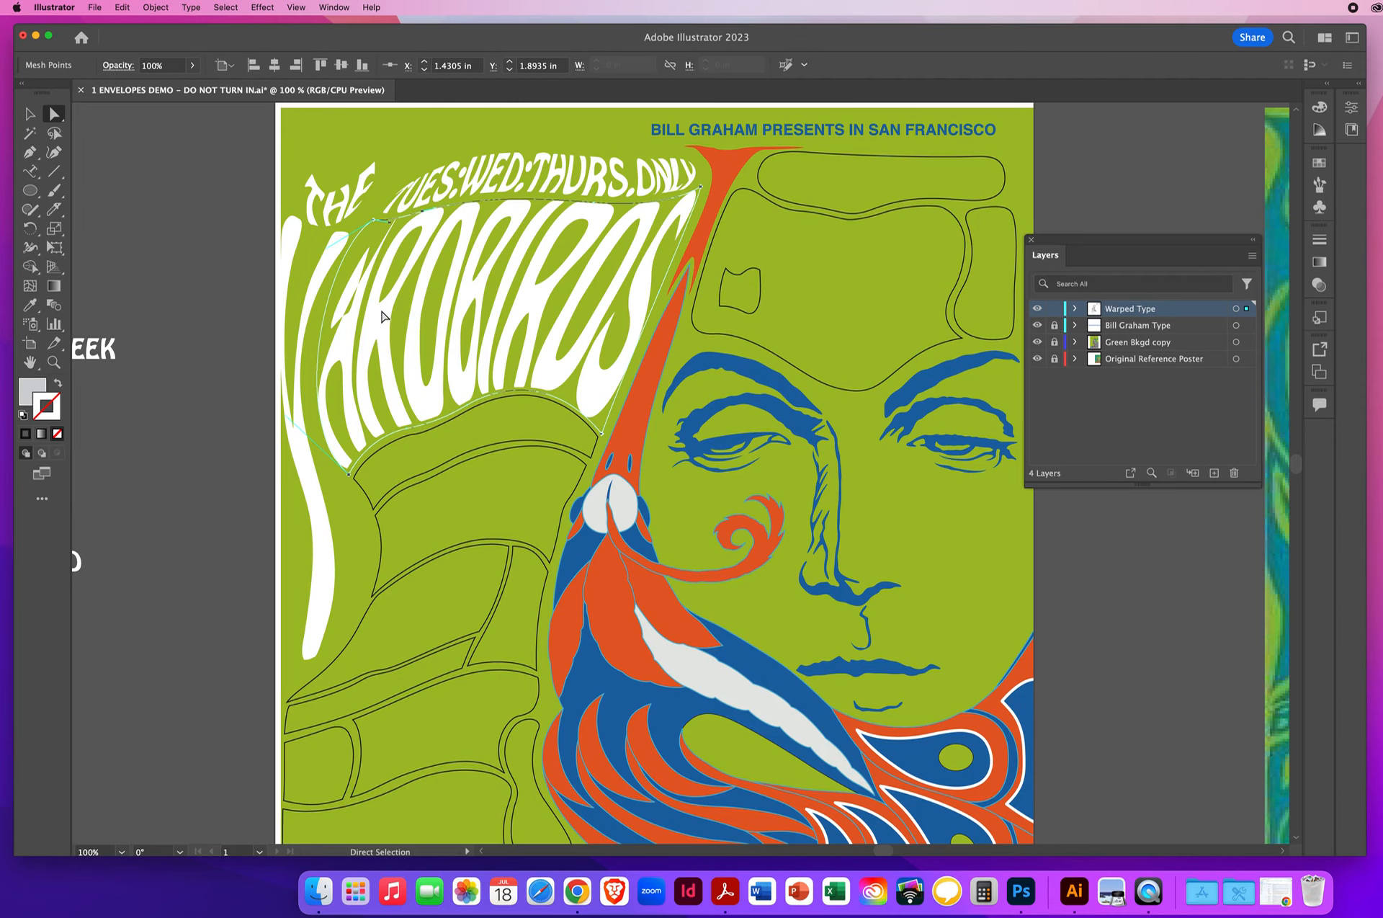
- Deselect the ARDBIRDS envelope and review the poster's empty outlines alongside the remaining words in the text list
left_click(54, 362)
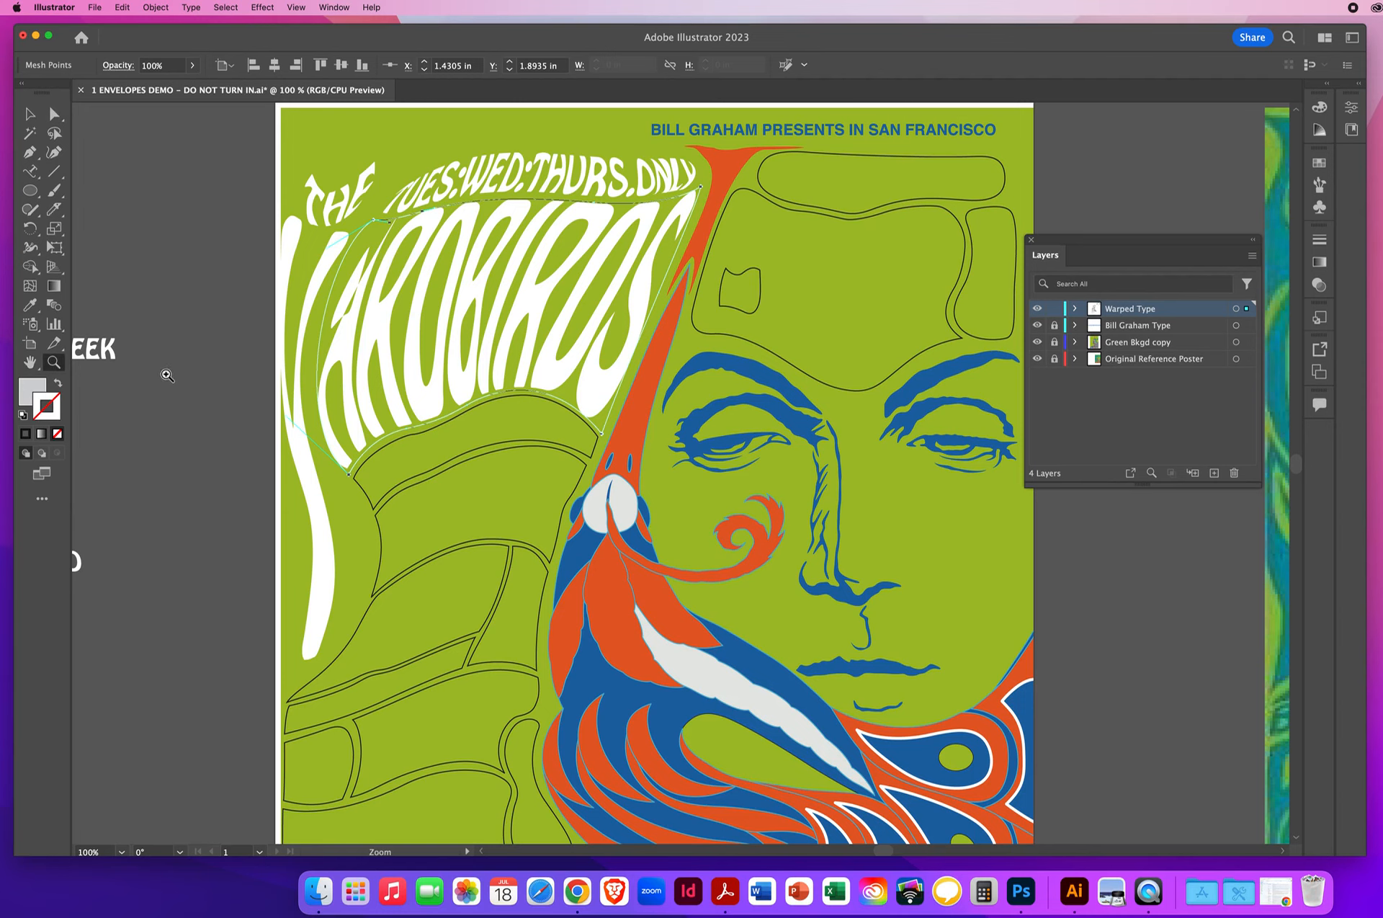
left_click(548, 378, "alt")
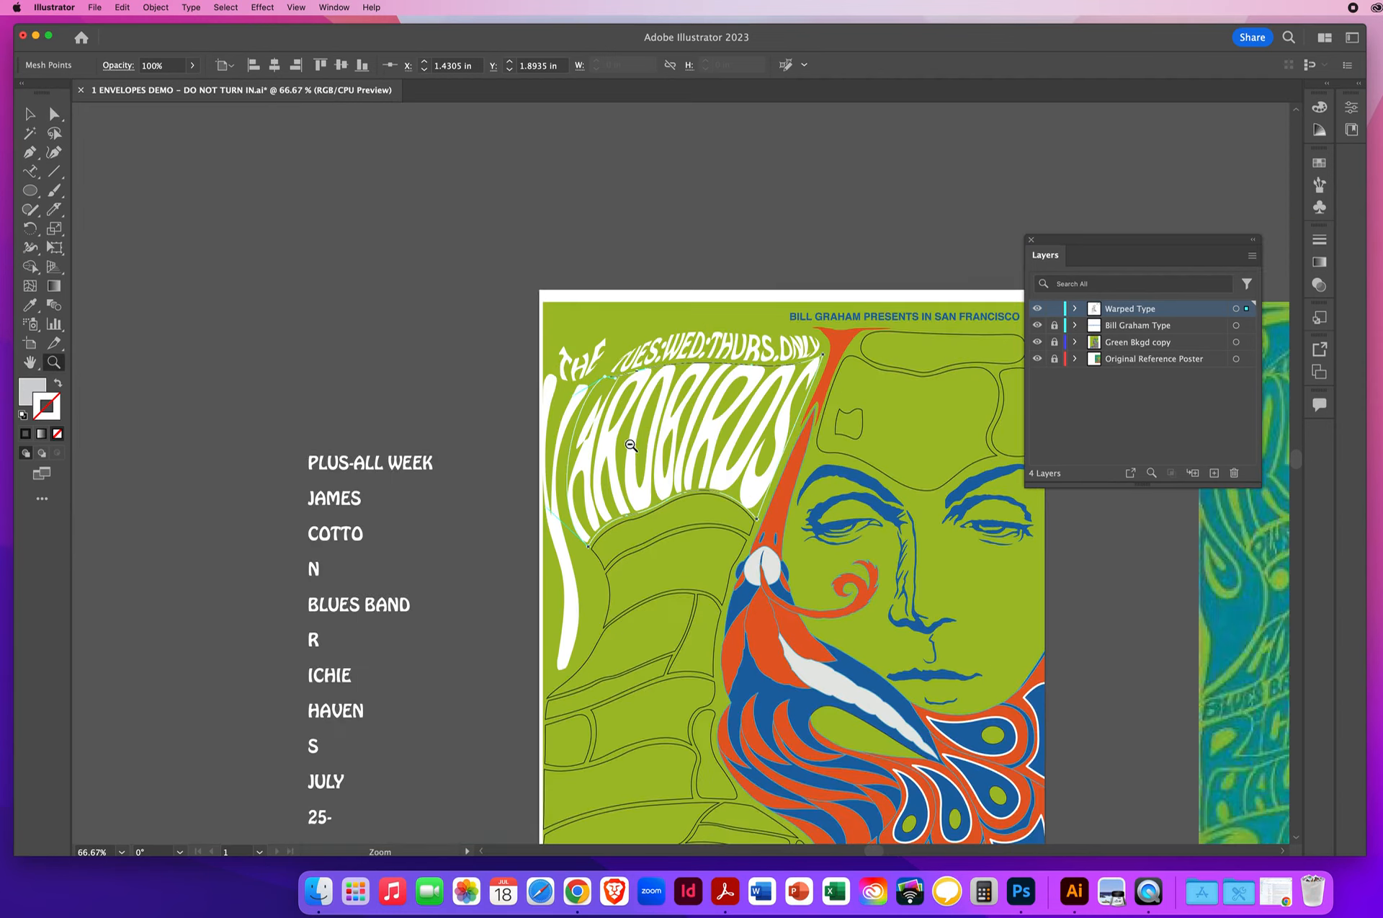
left_click_drag(642, 457, 417, 319)
key("v")
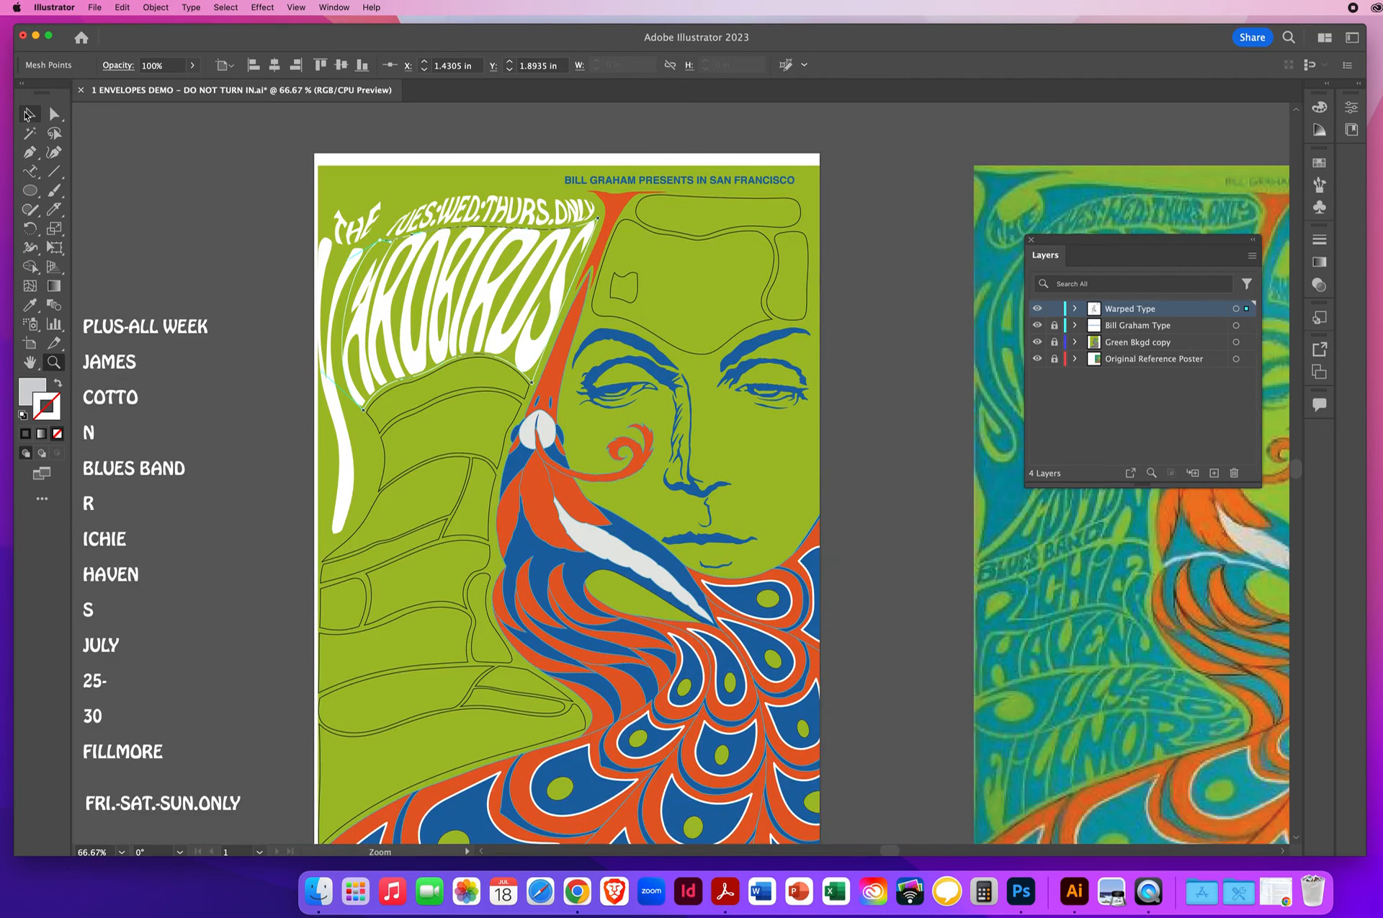
left_click(227, 245)
key("space")
left_click_drag(432, 531, 487, 471)
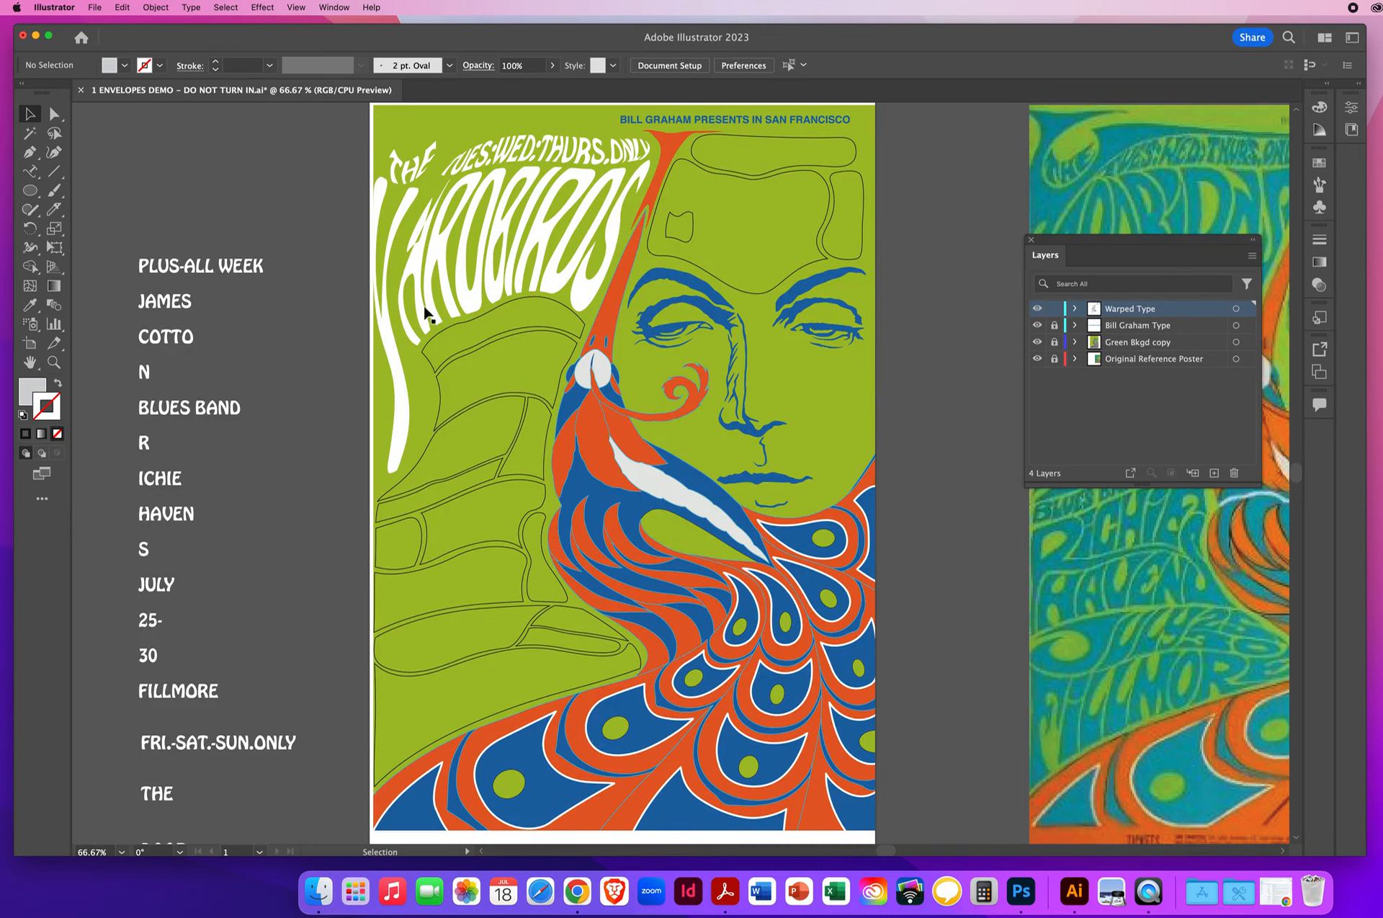
- Bring all the empty lettering outlines below ARDBIRDS to the front of the stacking order, leaving nothing selected
left_click(442, 340)
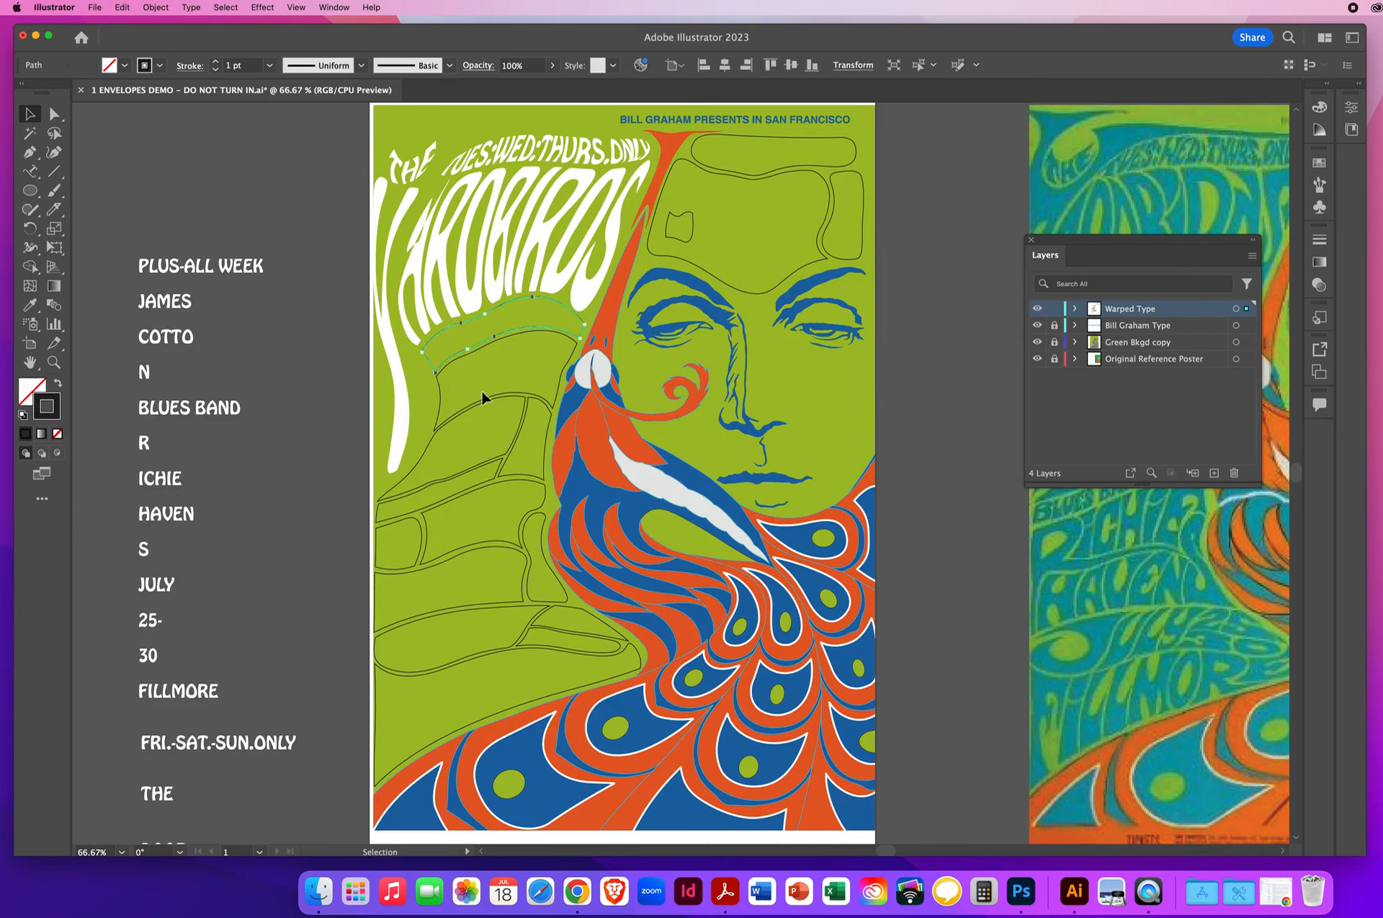
left_click(438, 403, "shift")
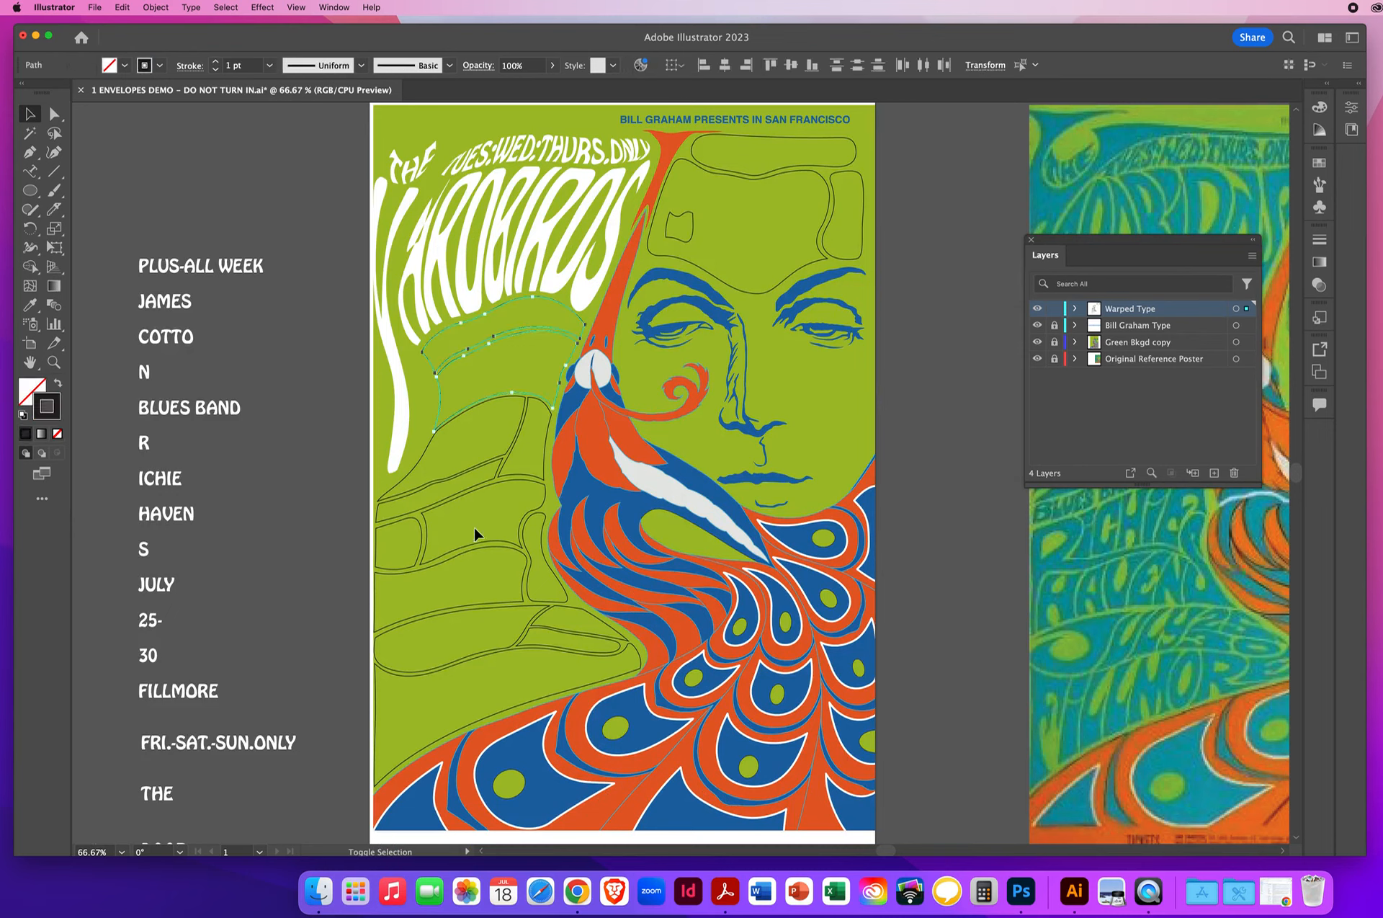
left_click(518, 450, "shift")
left_click(545, 459, "shift")
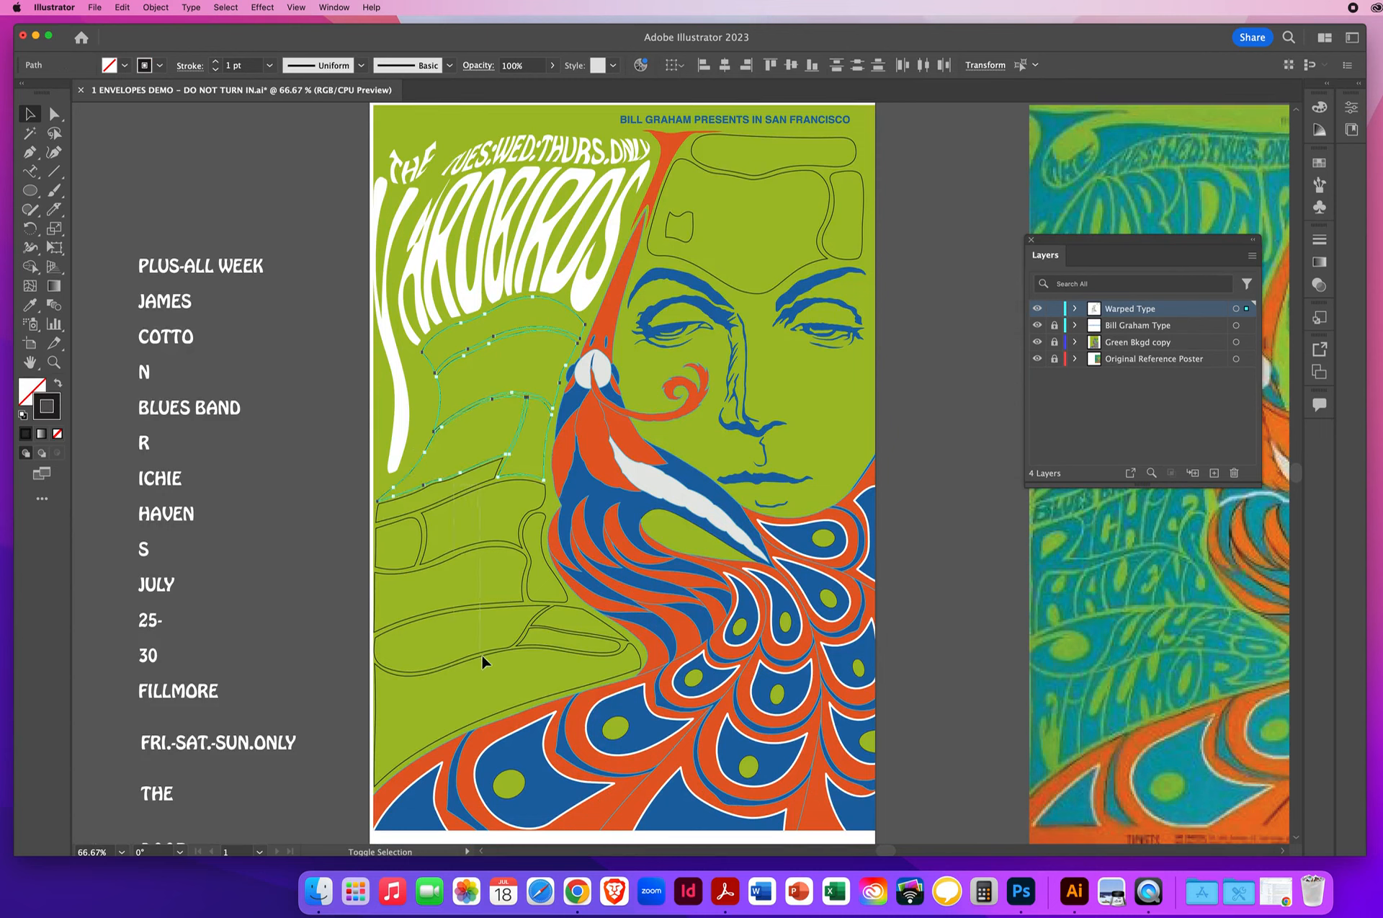
left_click(494, 683, "shift")
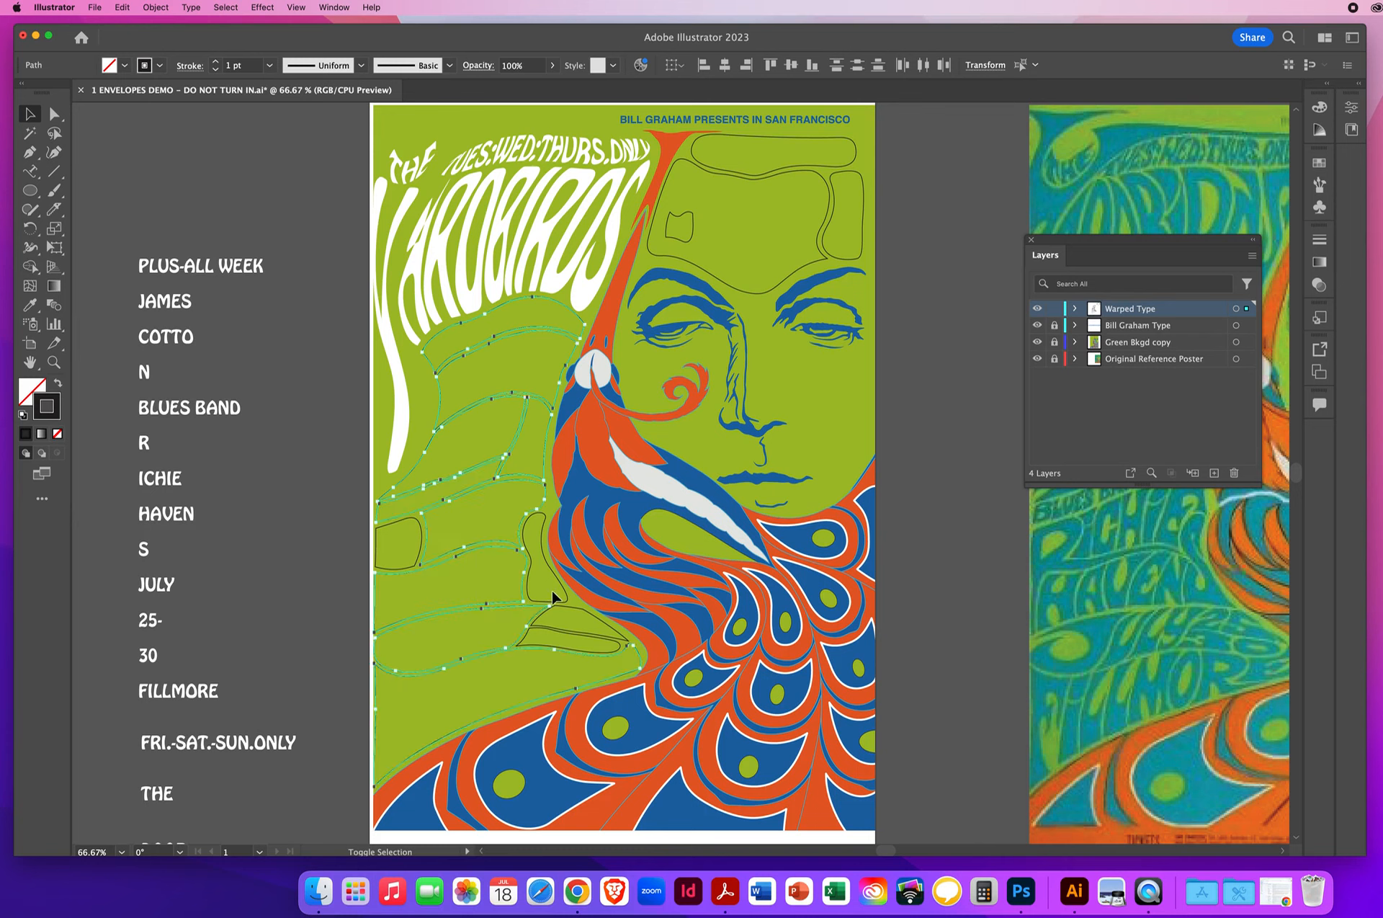
left_click(565, 636, "shift")
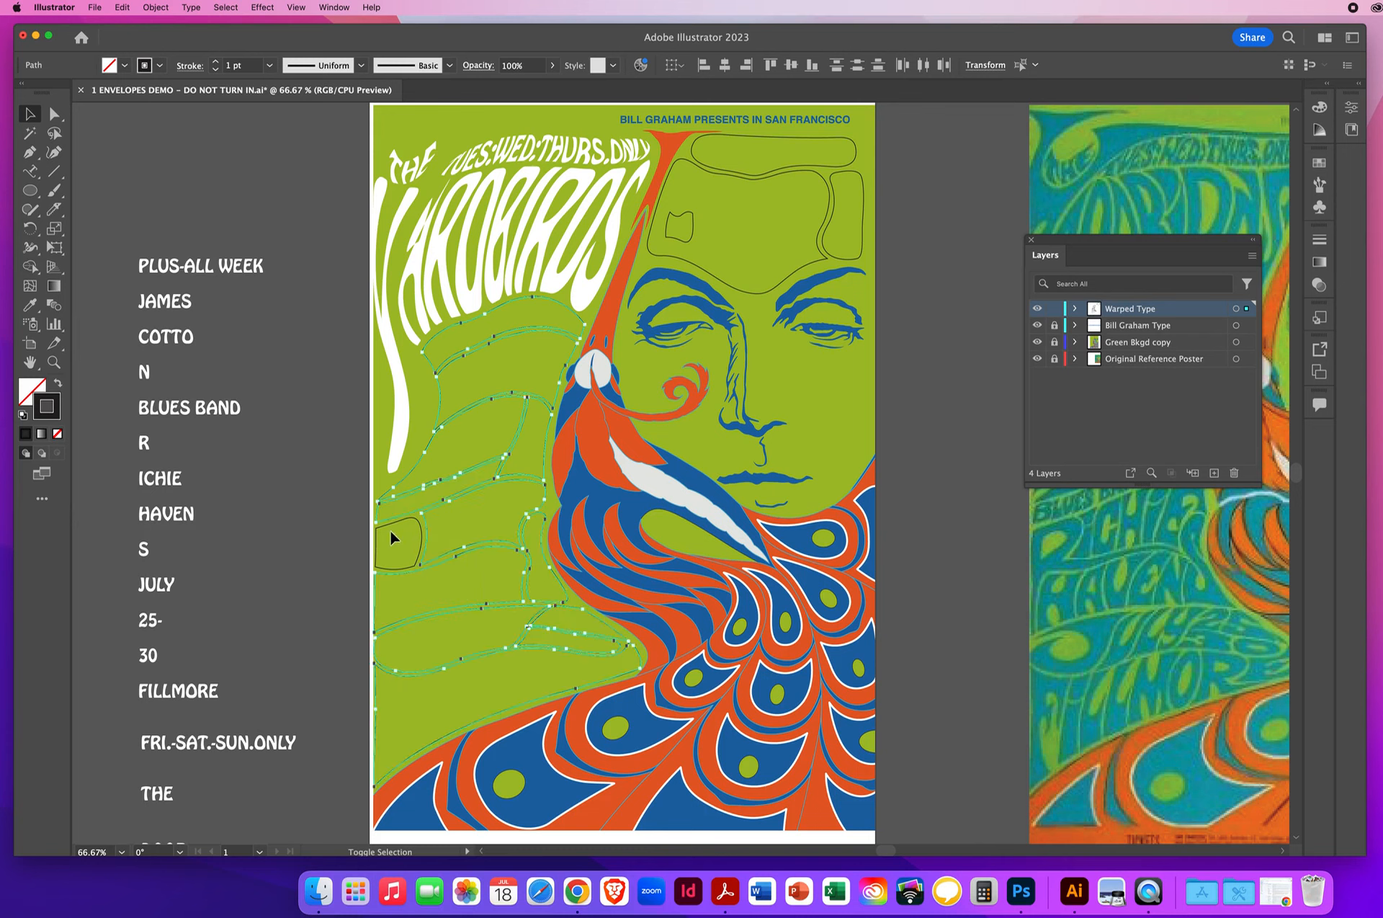
left_click(376, 553, "shift")
left_click(155, 7)
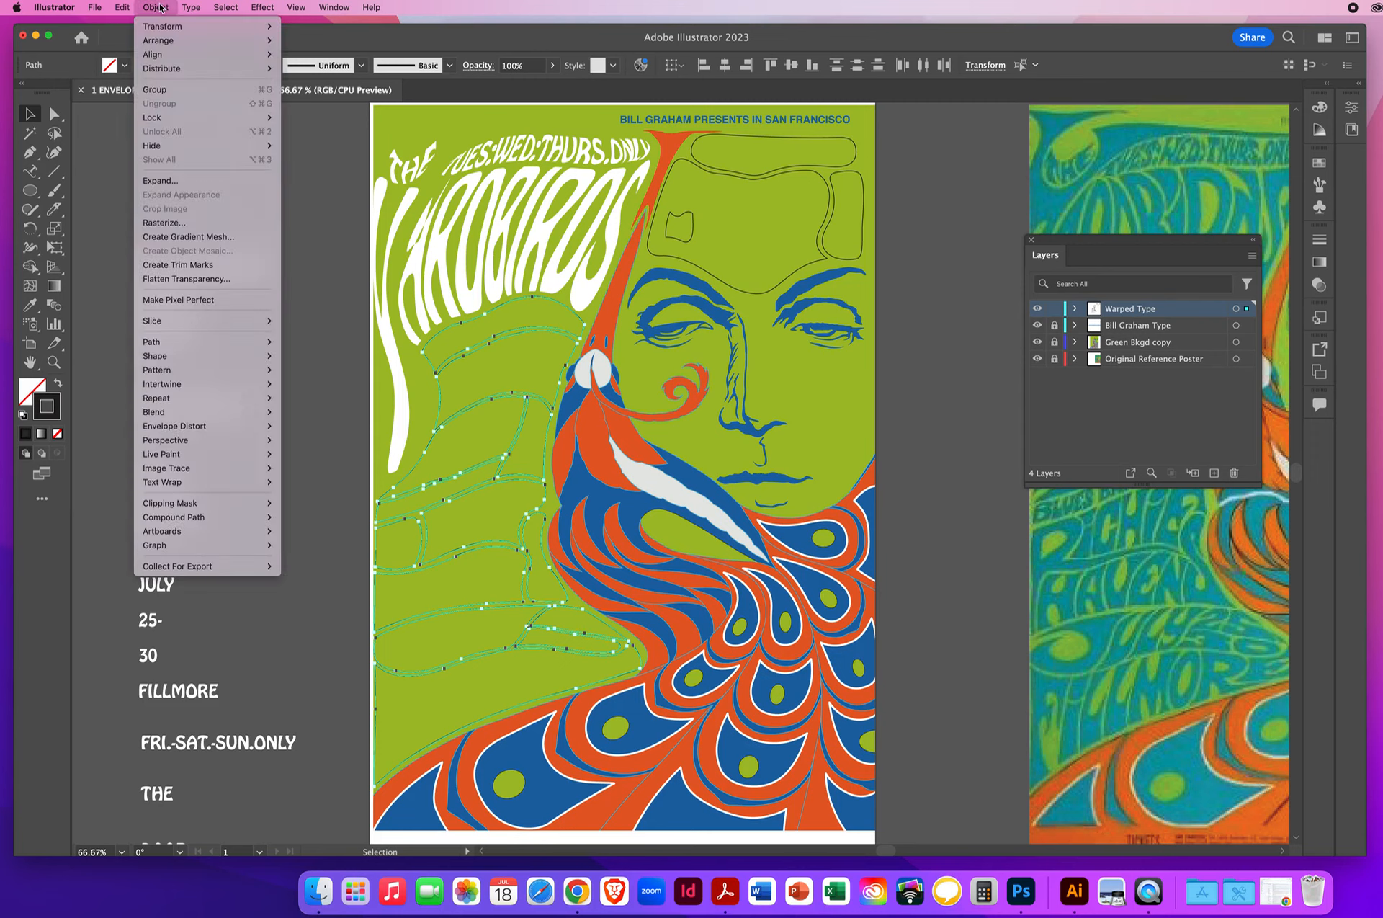
mouse_move(160, 45)
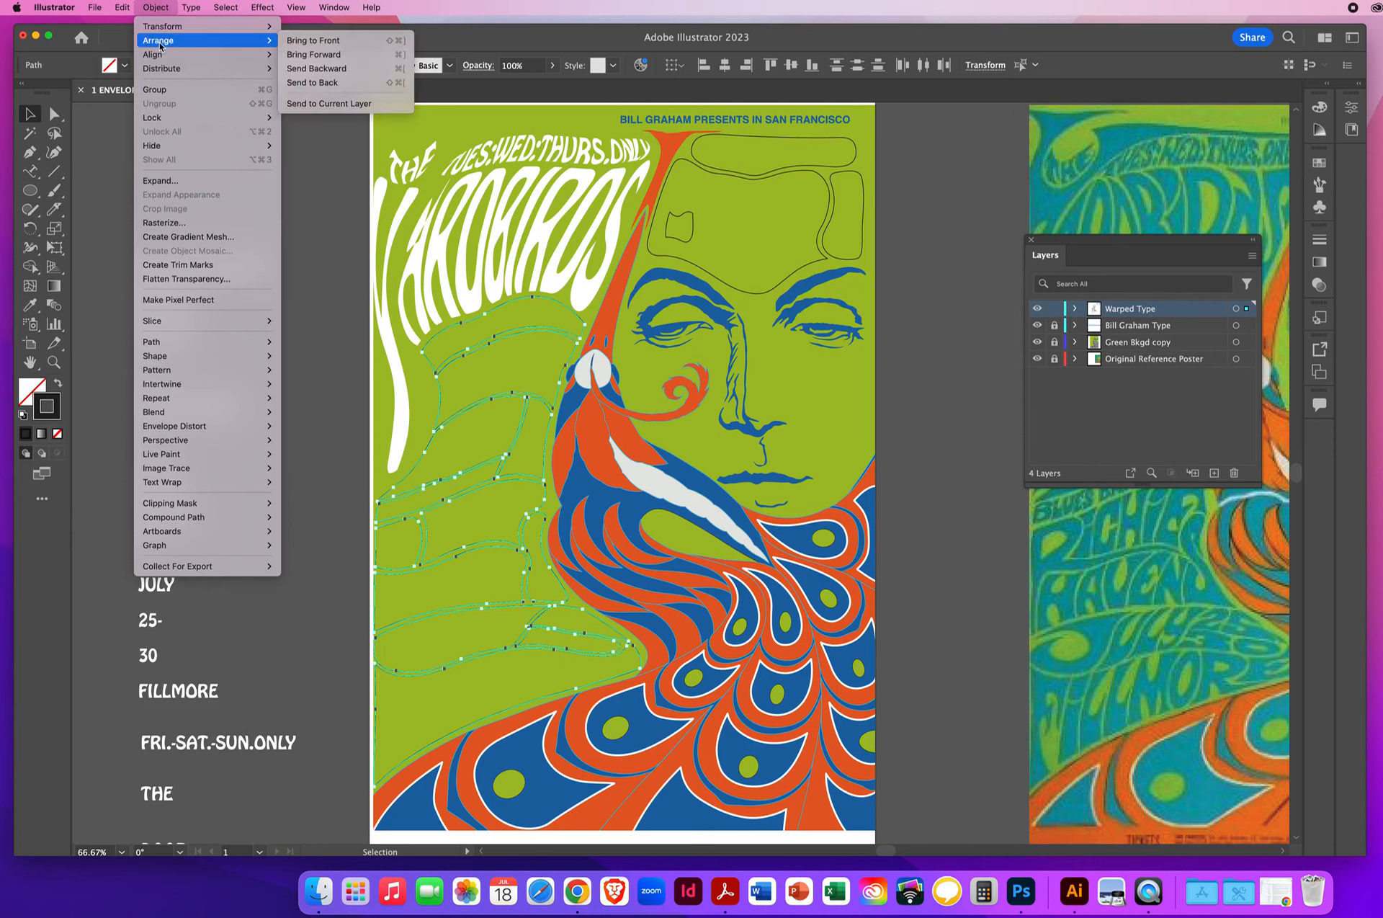
left_click(328, 49)
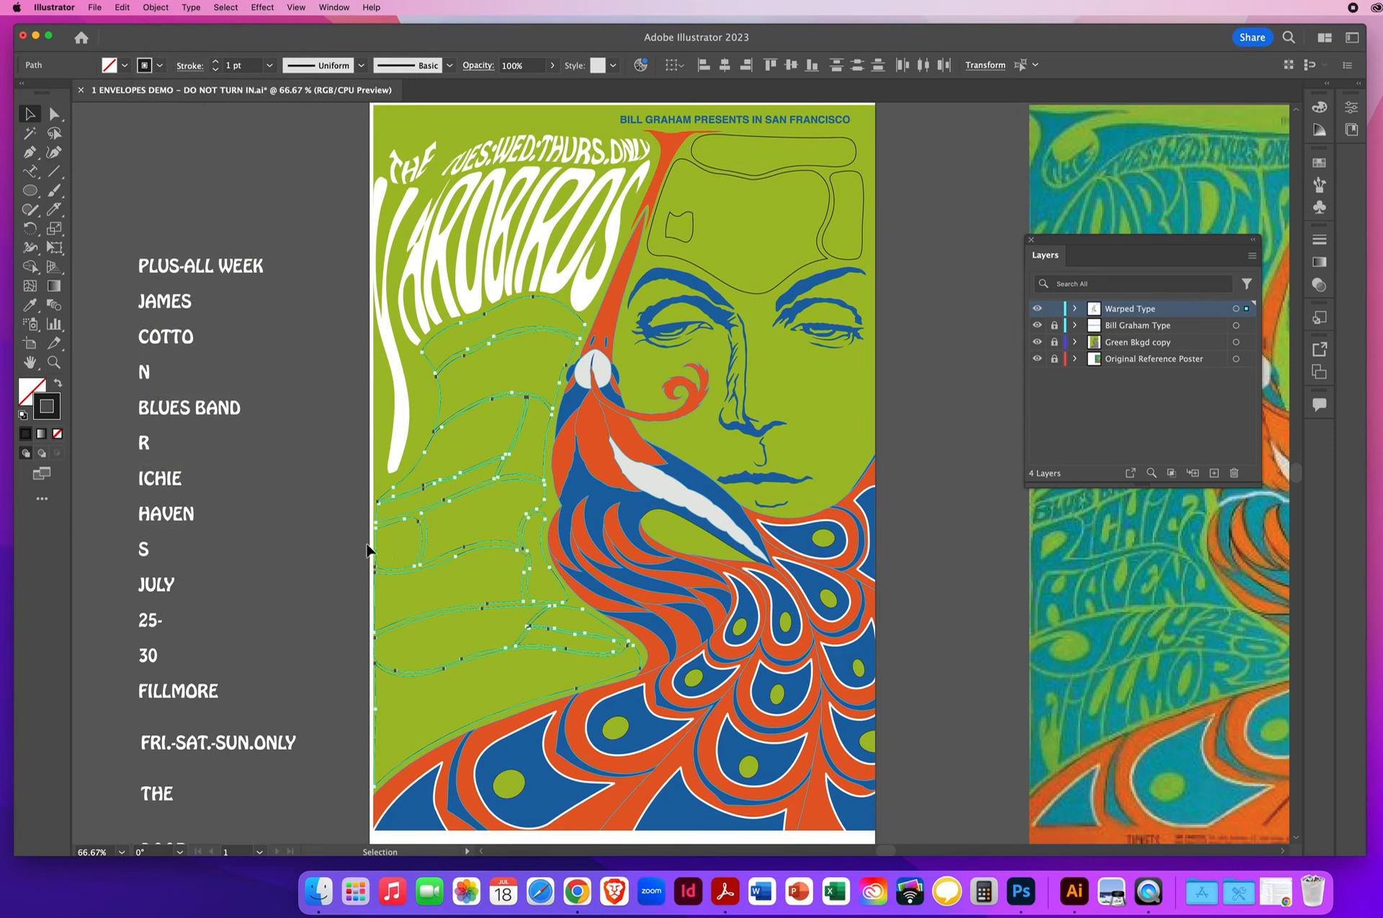
left_click(307, 537)
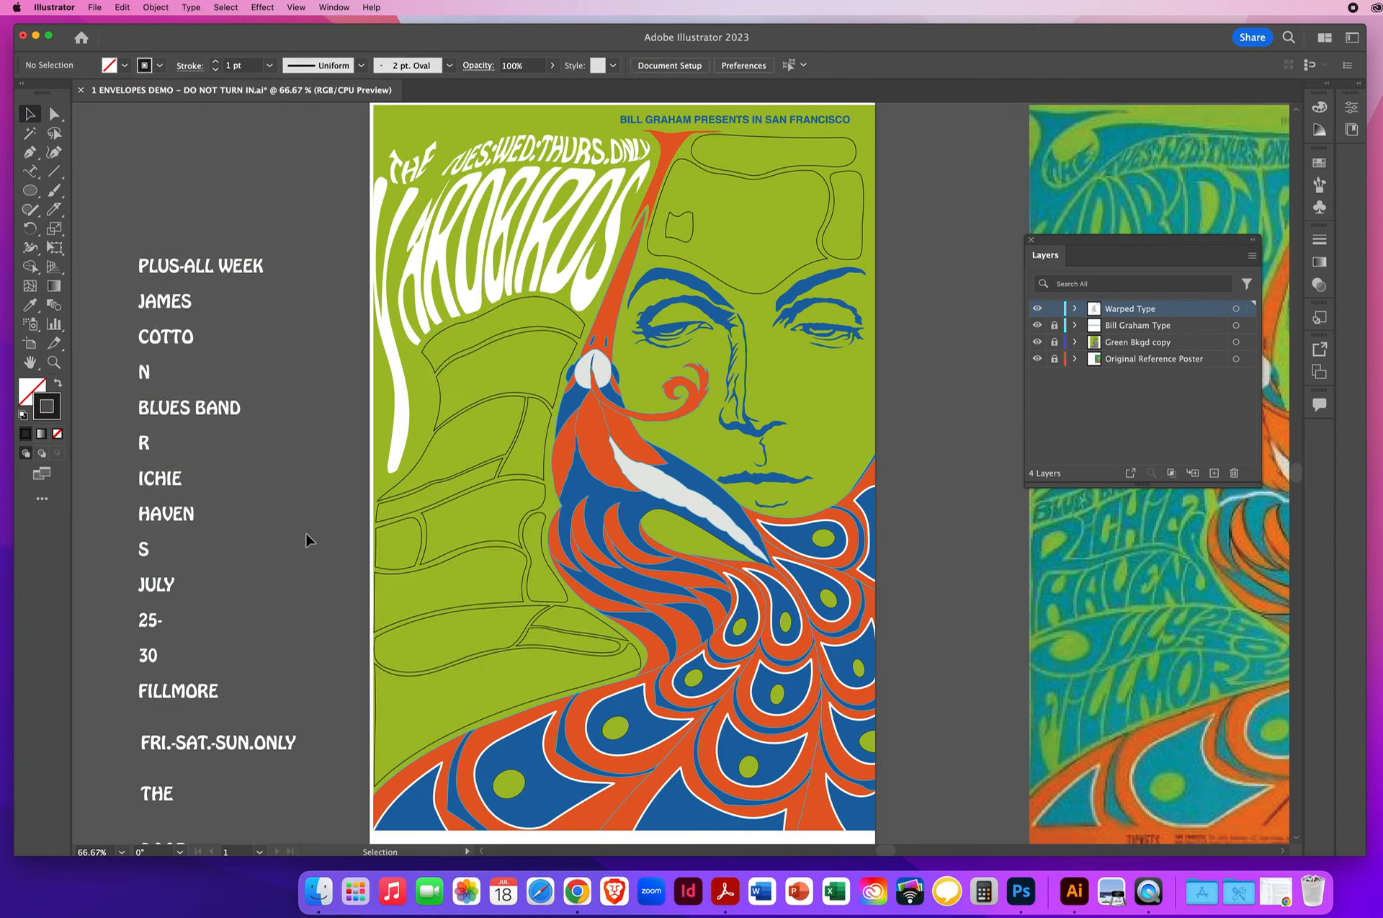
- Warp PLUS-ALL WEEK into the narrow arched outline directly beneath ARDBIRDS using Envelope Distort's Make with Top Object
left_click(425, 361)
left_click(199, 274, "shift")
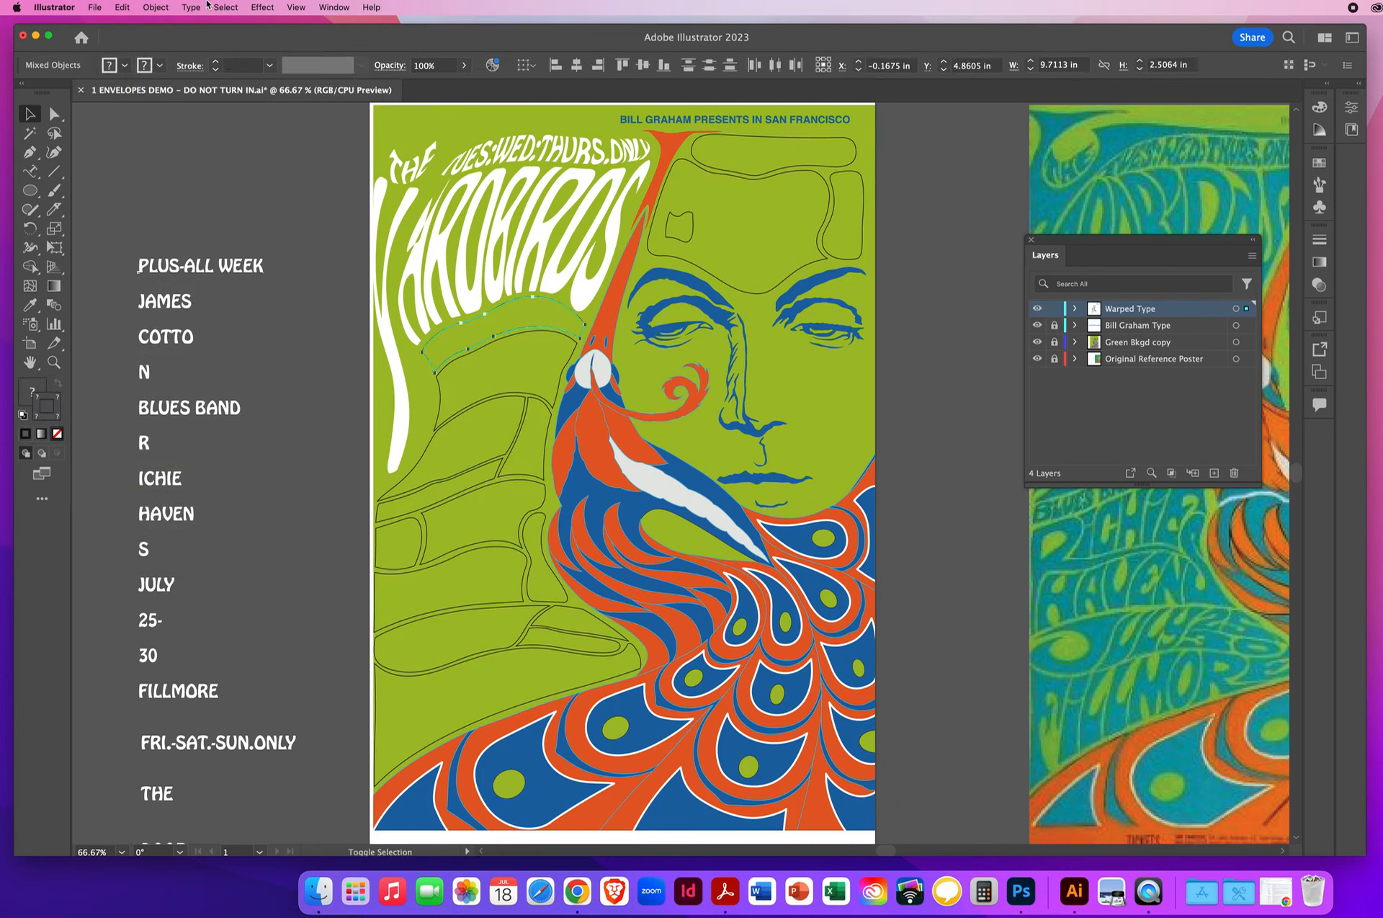
left_click(160, 8)
mouse_move(217, 427)
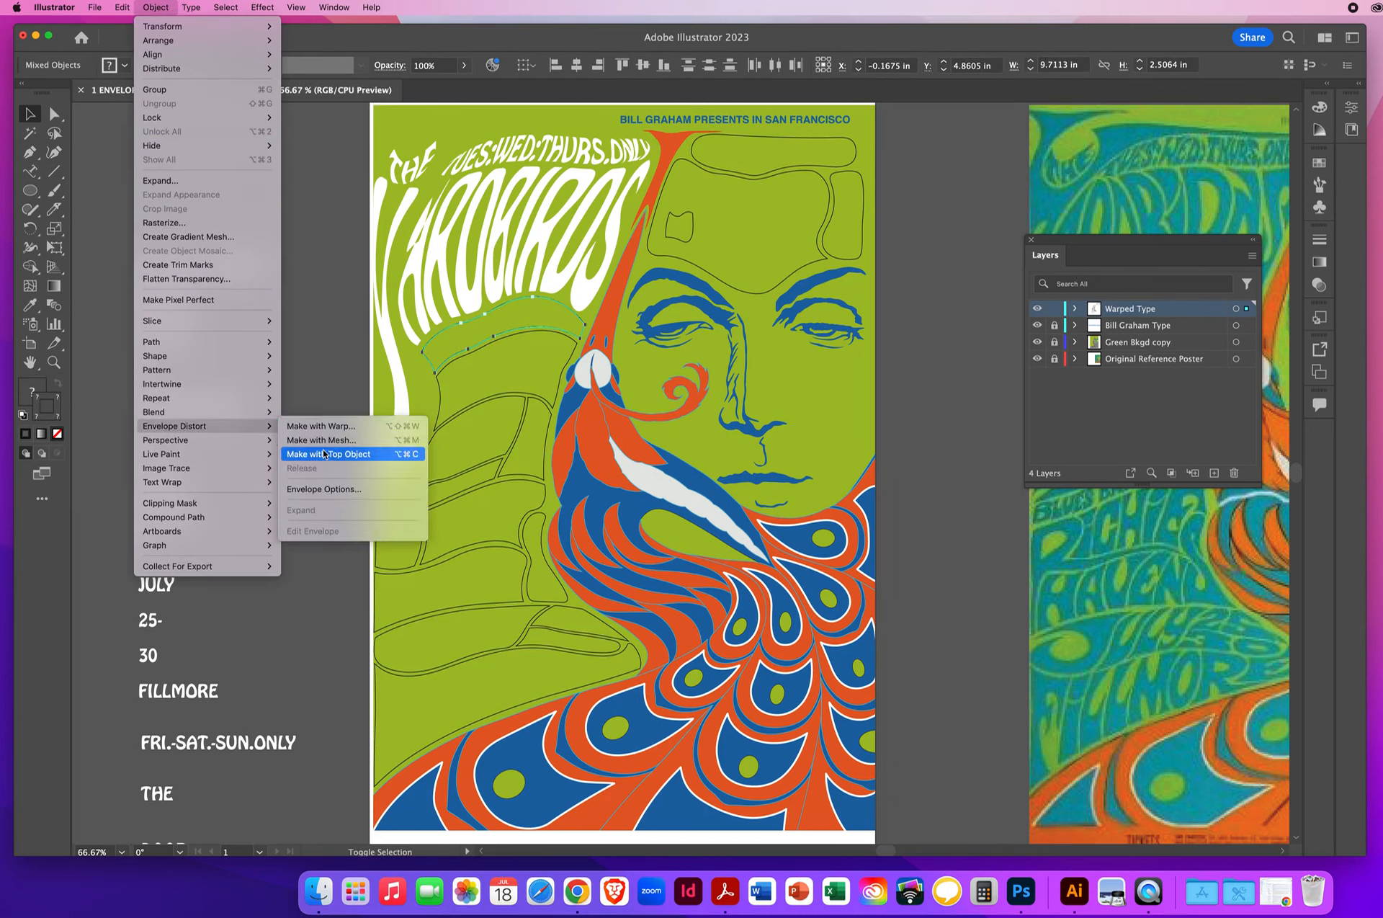
left_click(358, 454)
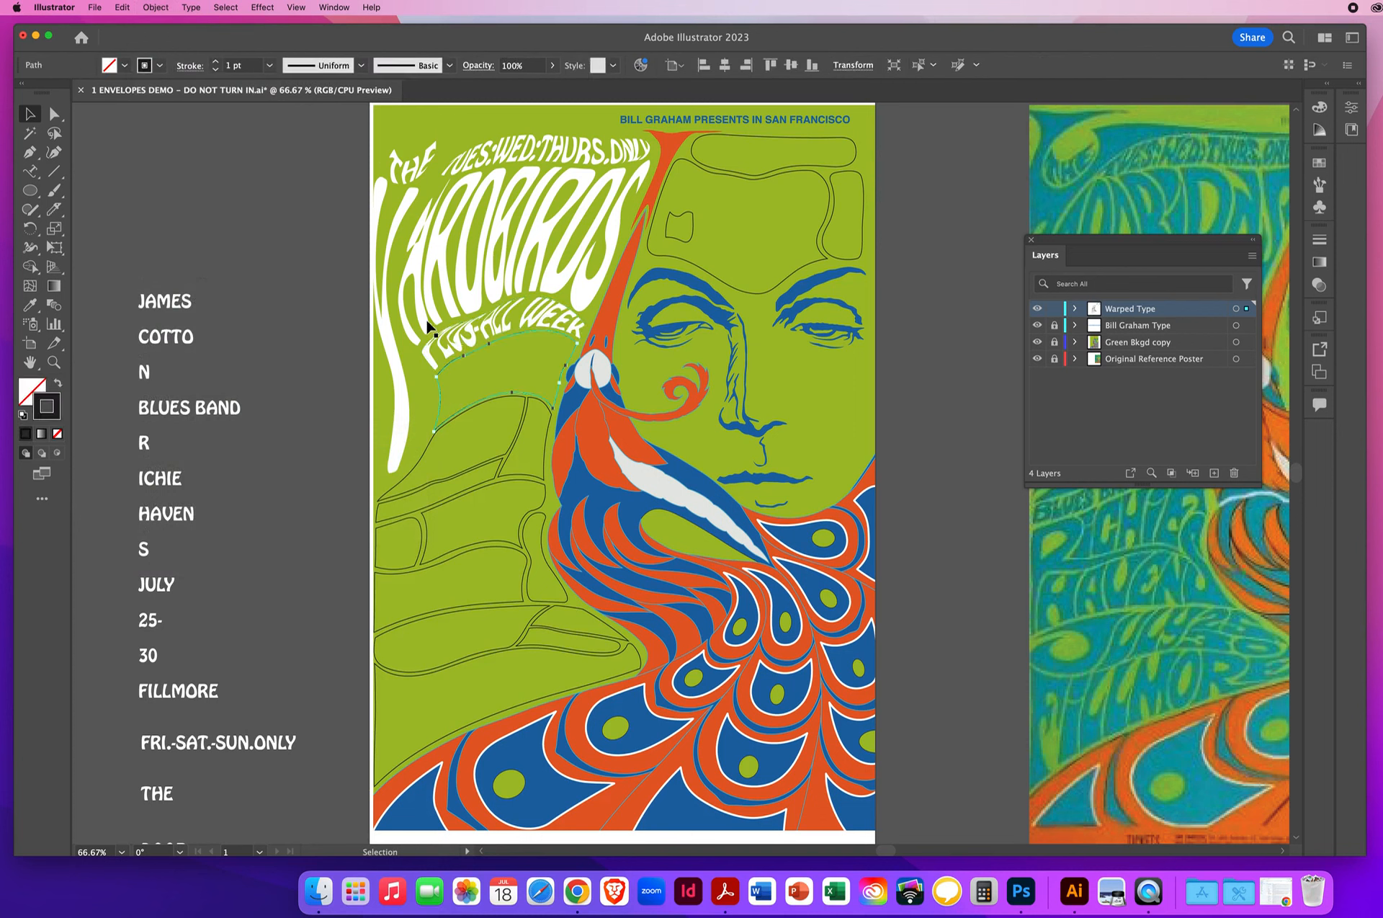
- Warp JAMES into the outline beneath PLUS-ALL WEEK using Envelope Distort's Make with Top Object, leaving nothing selected
left_click(160, 8)
mouse_move(243, 427)
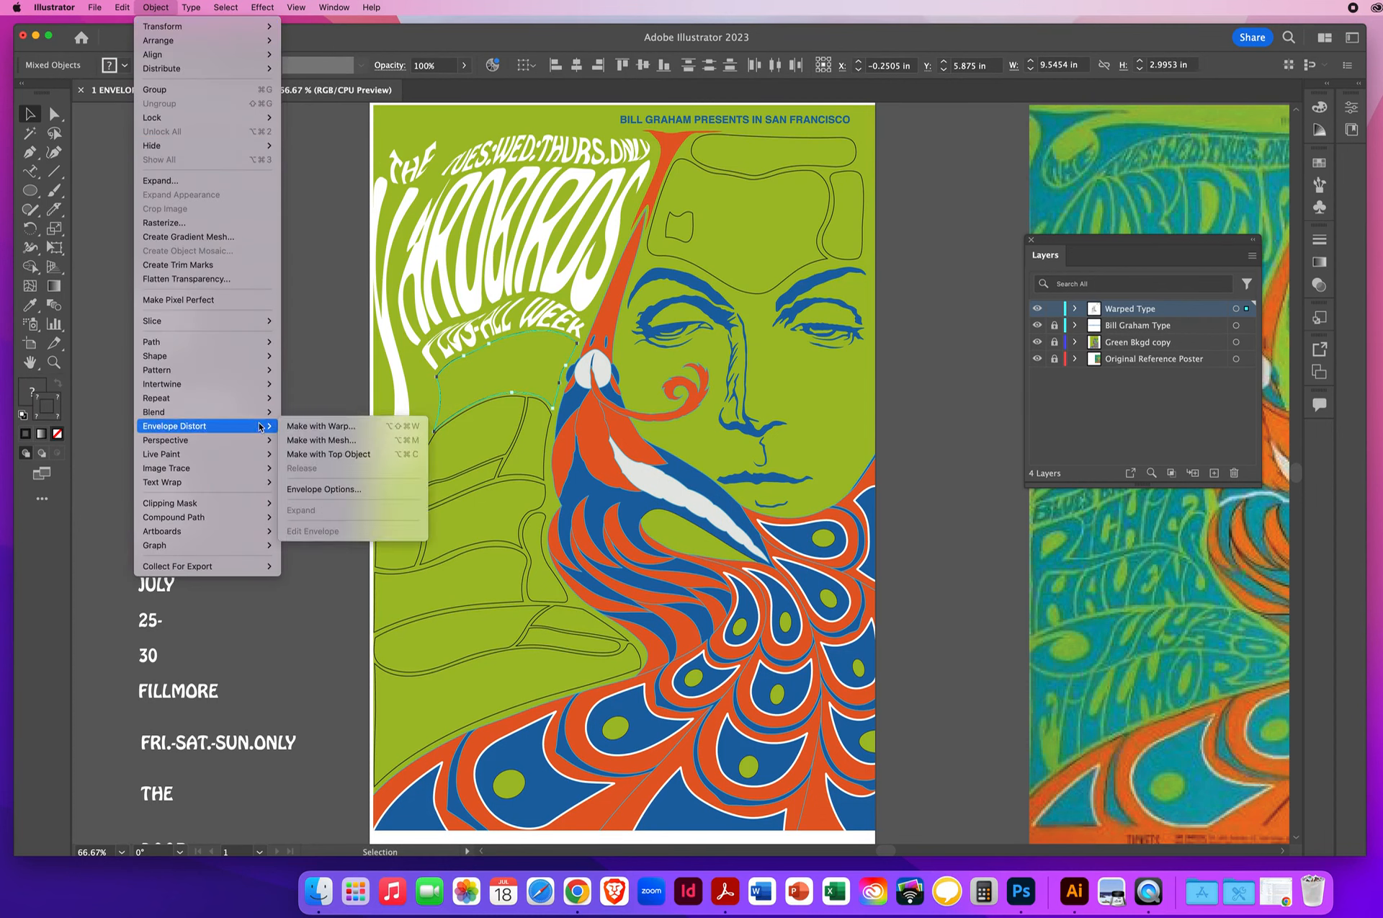
left_click(319, 457)
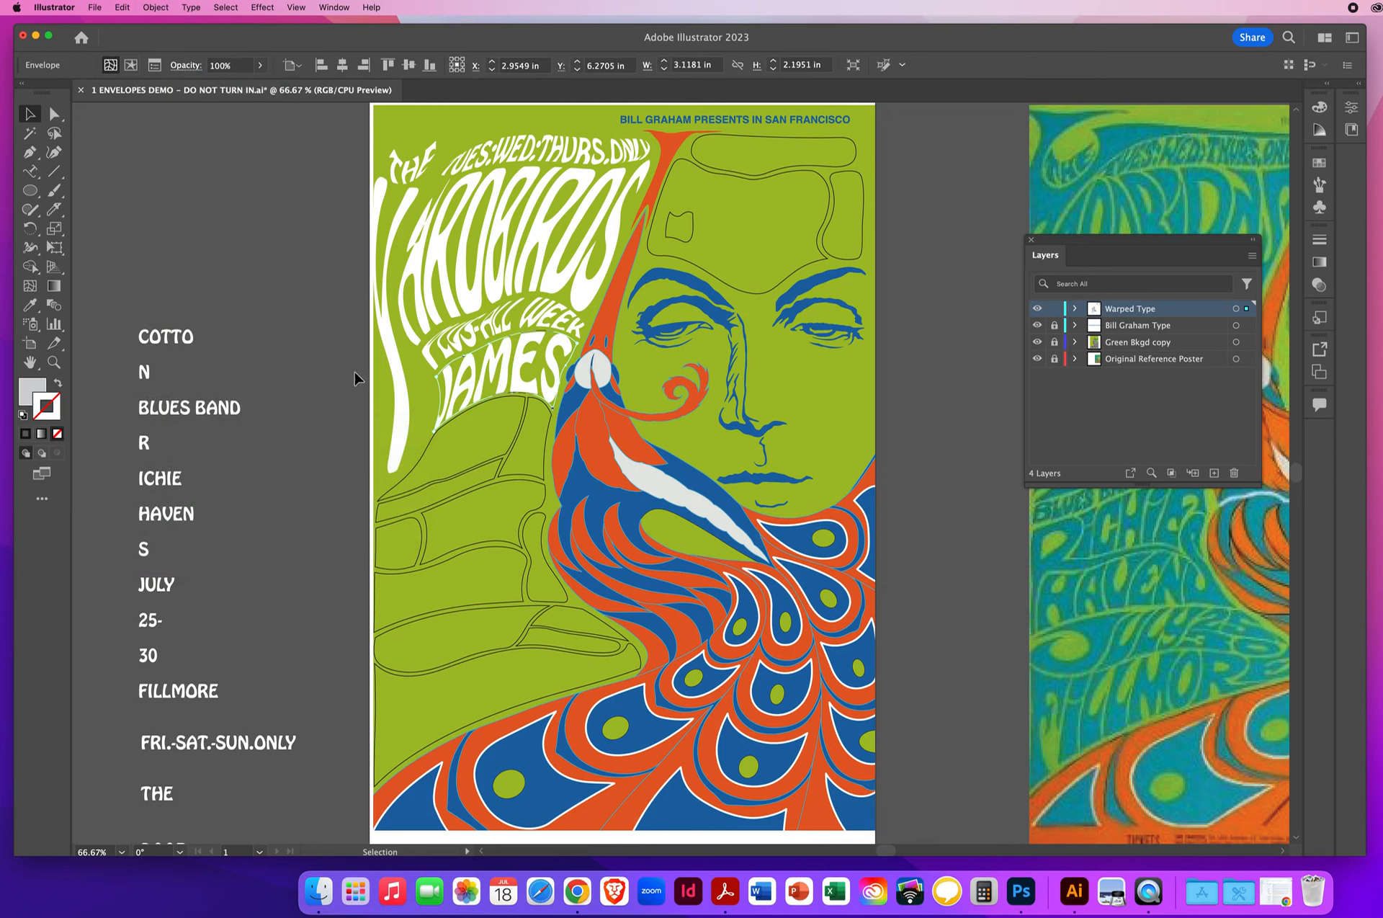
left_click(304, 398)
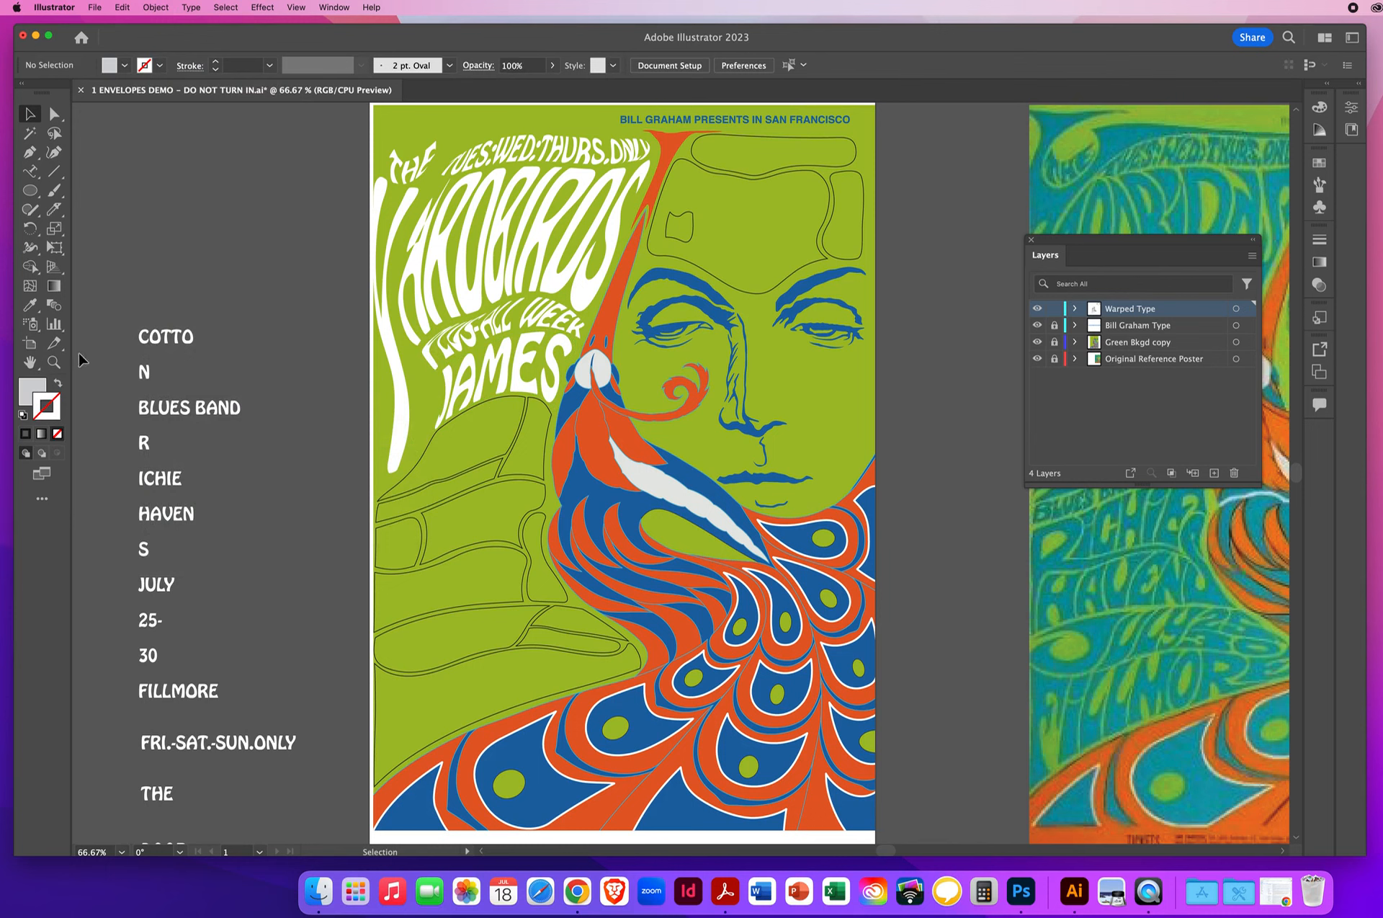
- Reshape the upper-left corner of the PLUS-ALL WEEK envelope with its mesh-point handles to open up the squeezed letters of PLUS
left_click(53, 364)
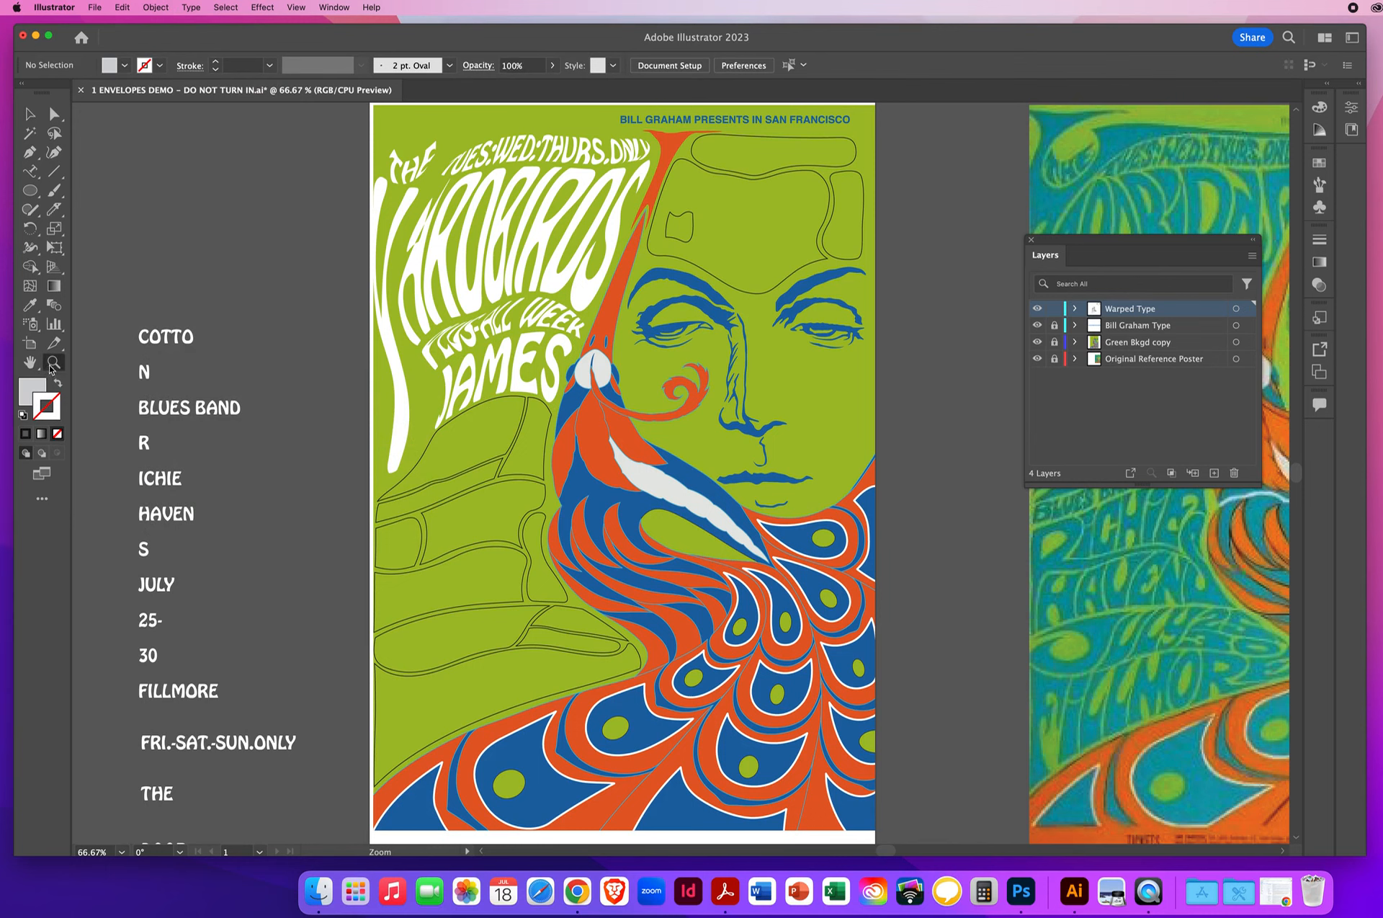
left_click(460, 349)
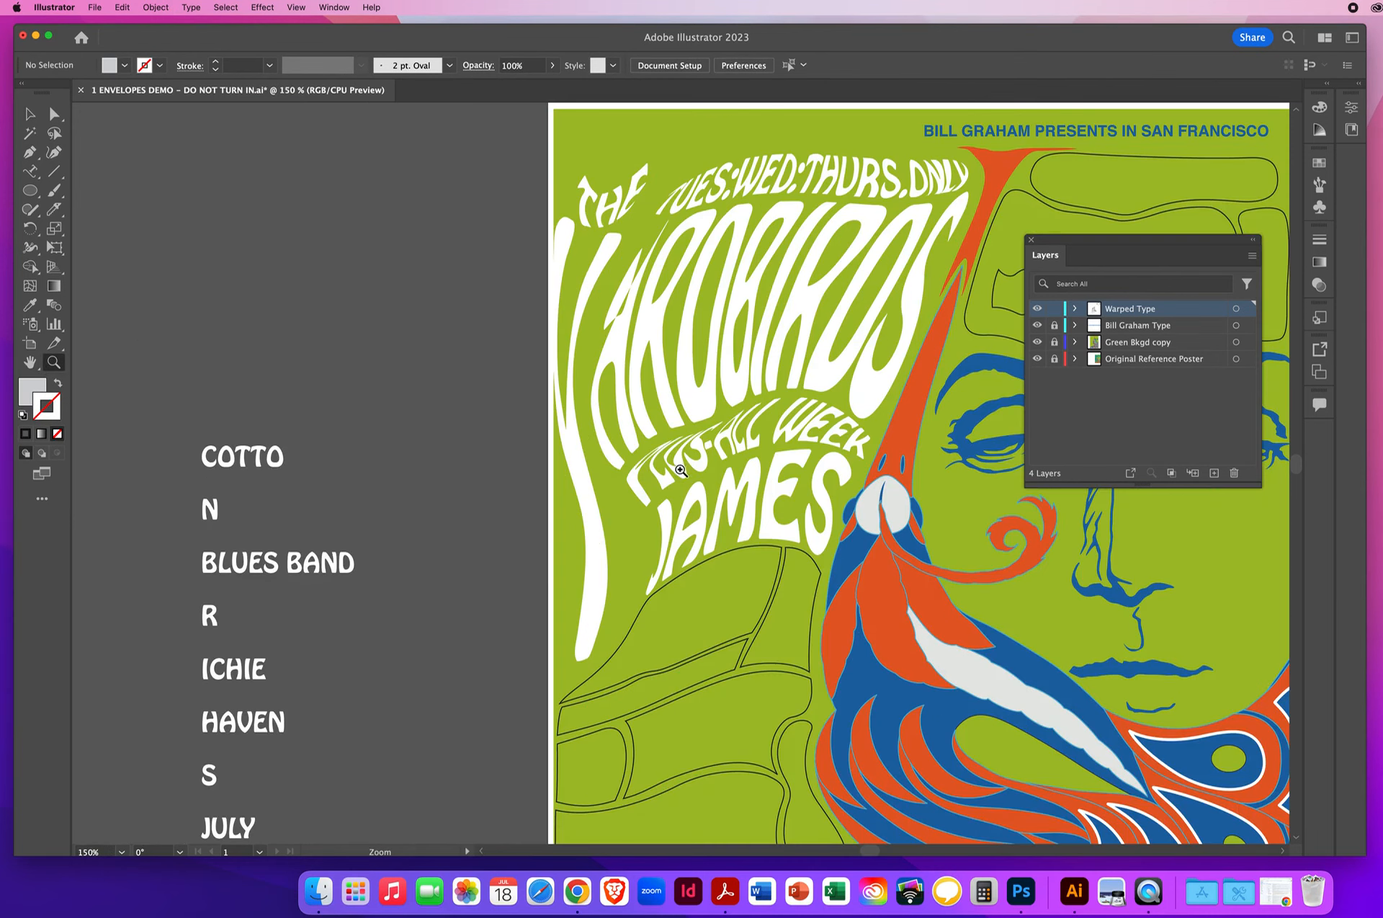
left_click(54, 113)
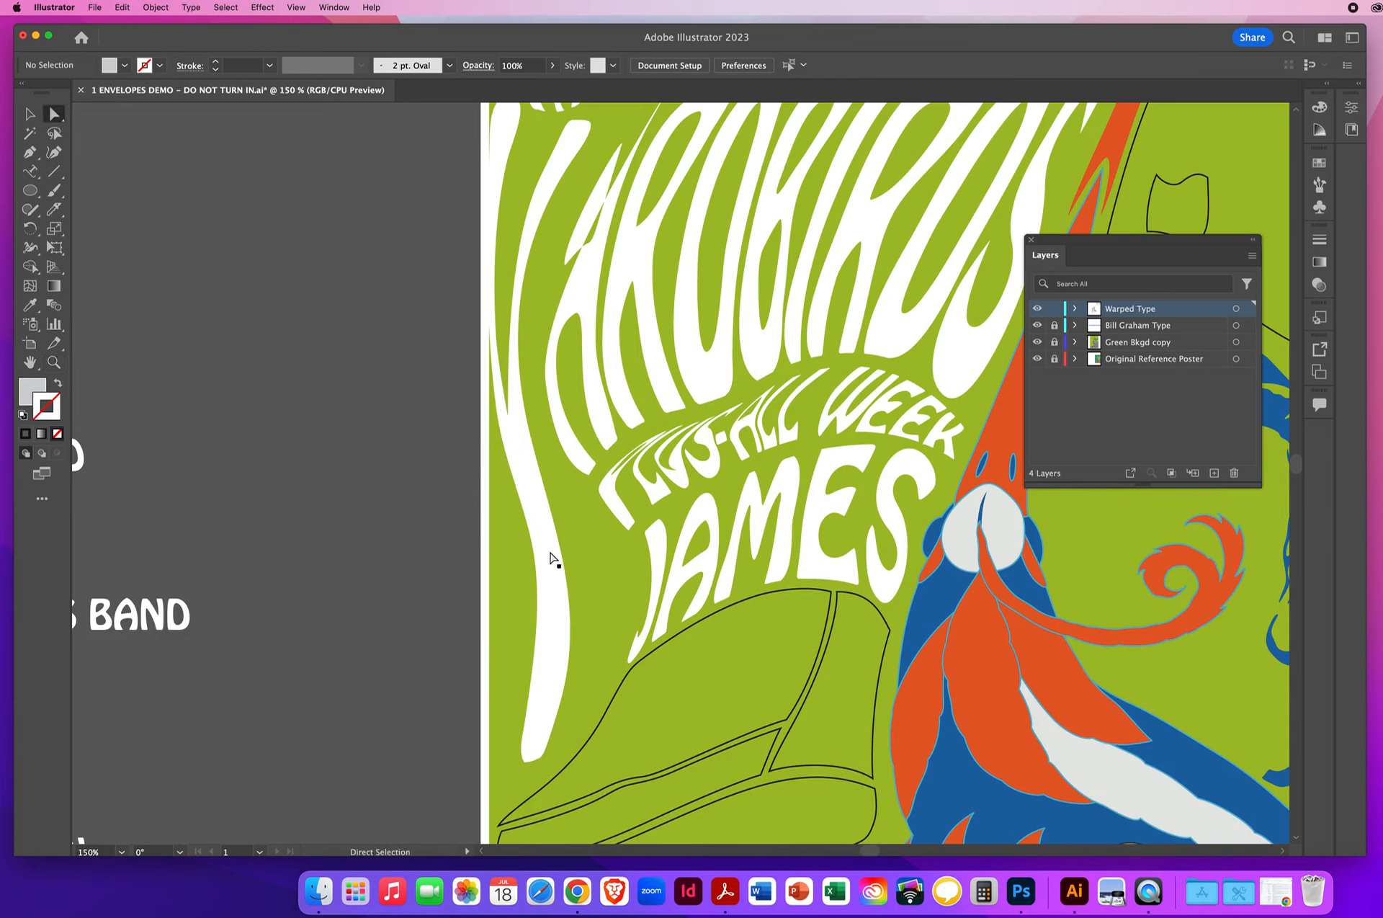
left_click(608, 510)
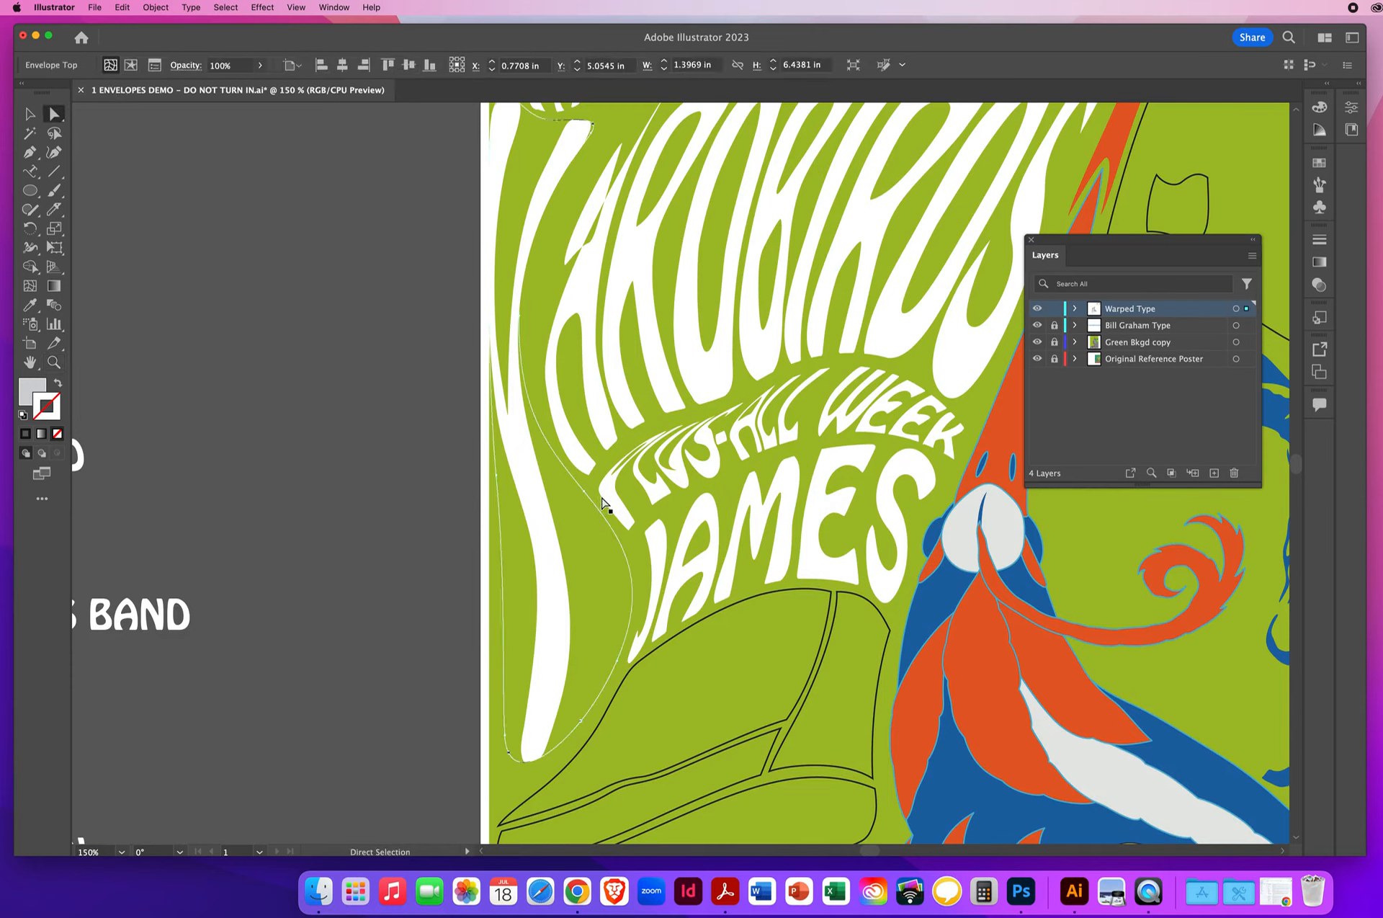
left_click(607, 507)
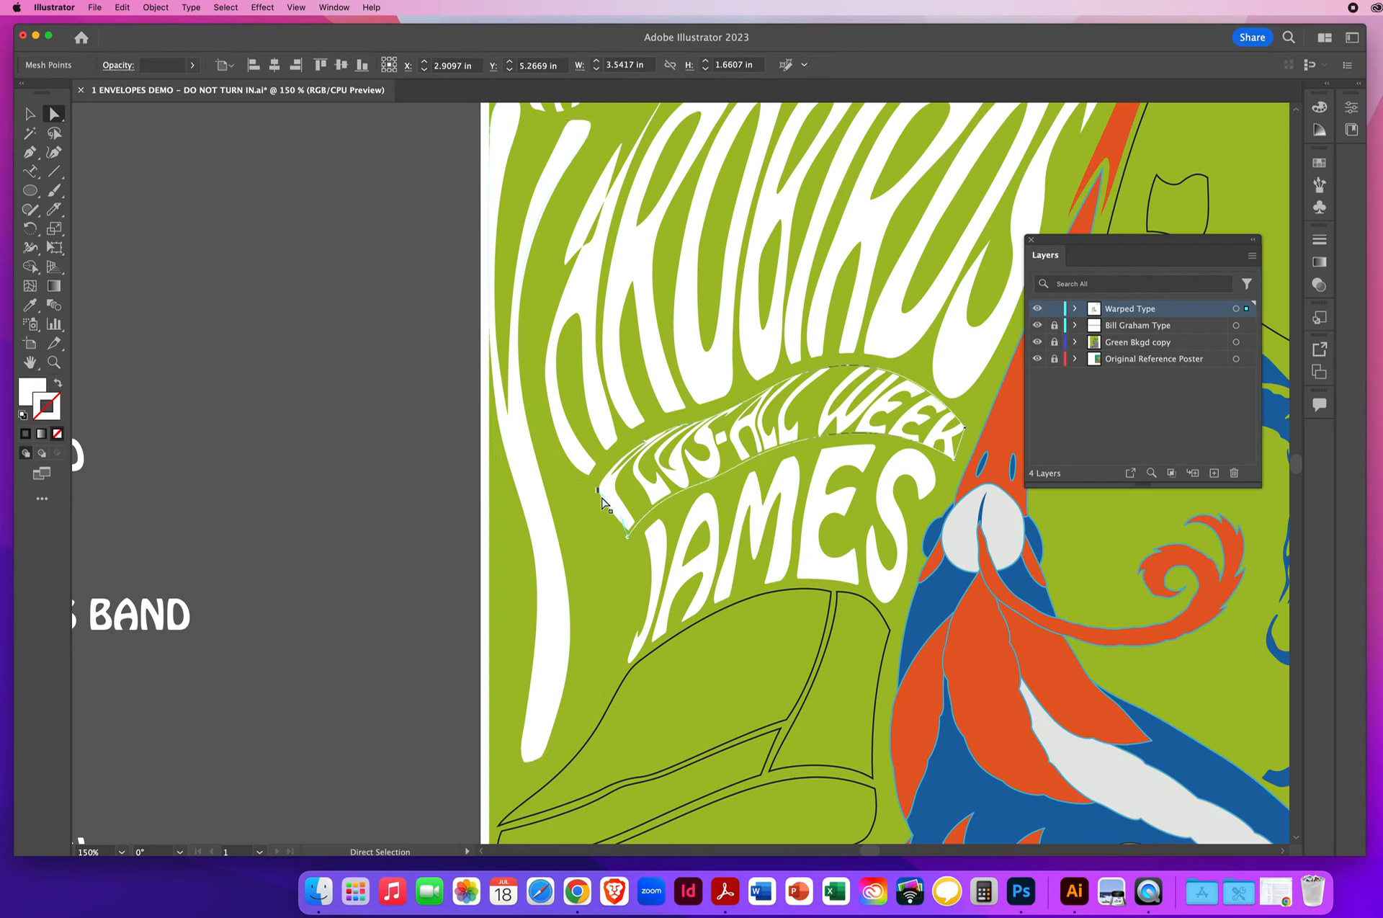
left_click(644, 445)
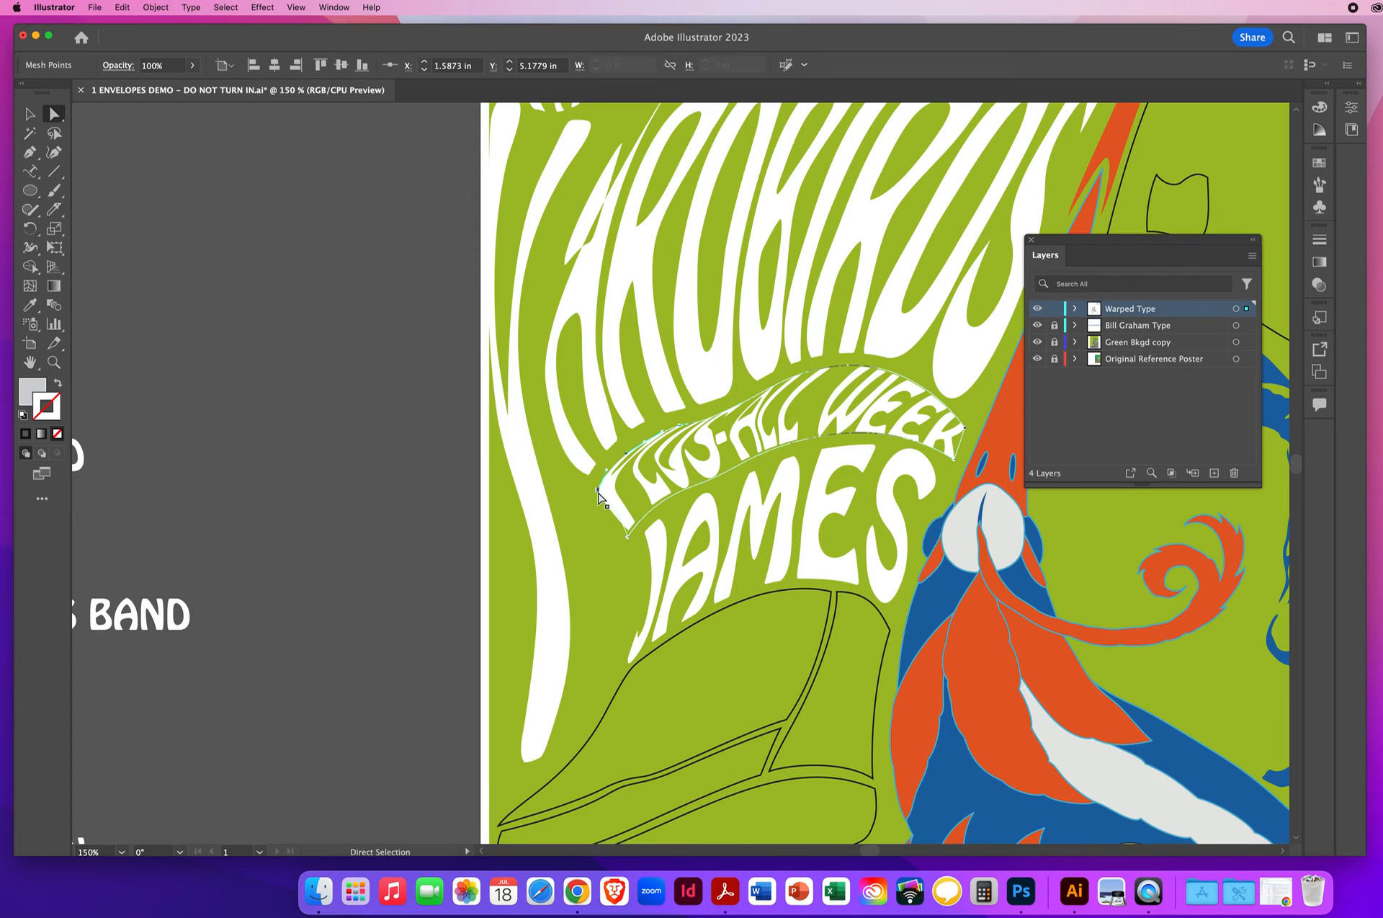
left_click_drag(597, 490, 580, 577)
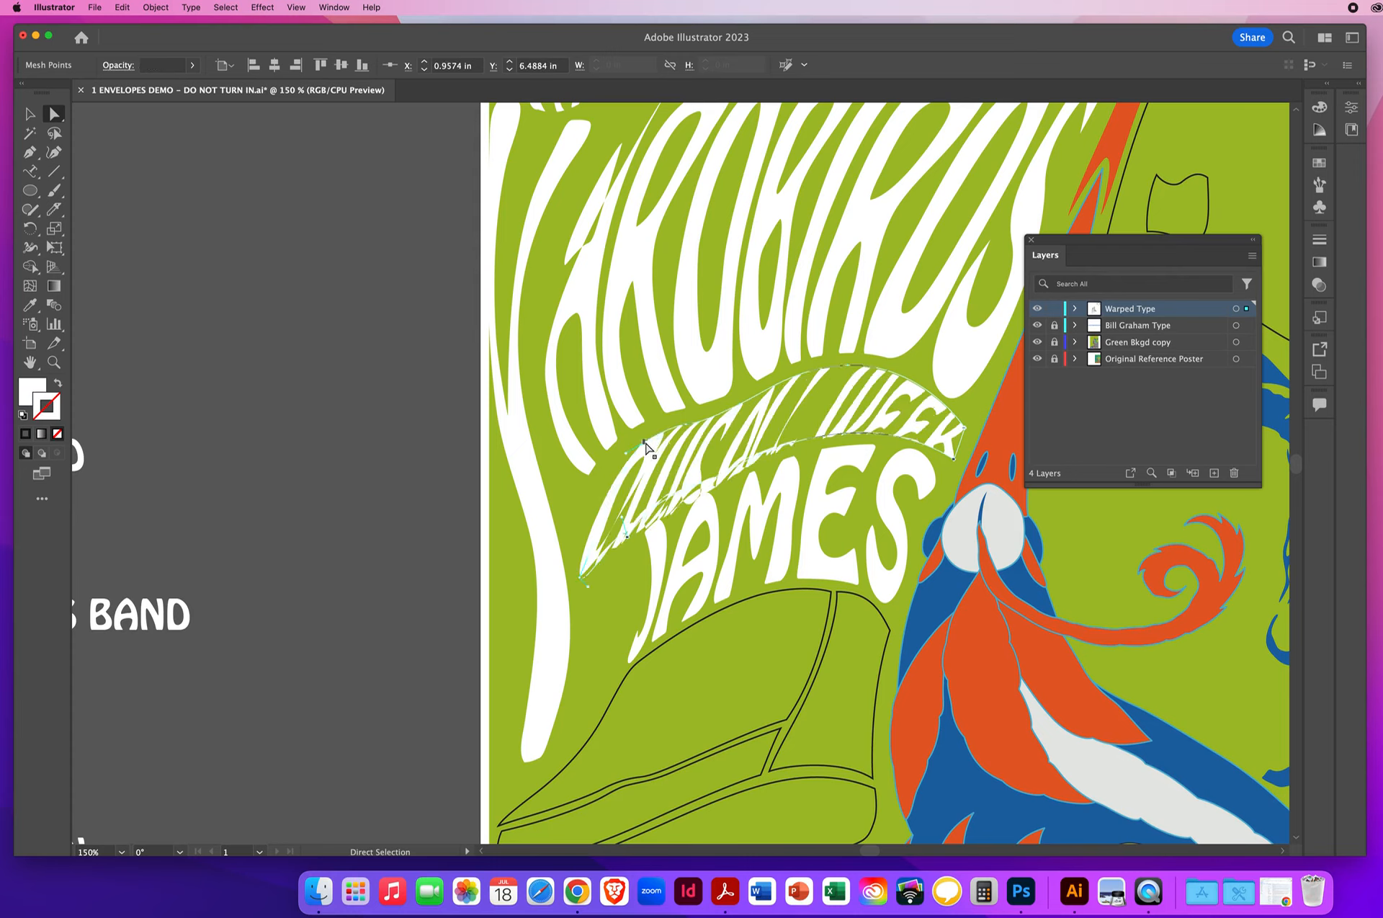
mouse_move(645, 447)
left_mouse_down()
mouse_move(598, 490)
mouse_move(629, 442)
left_mouse_up()
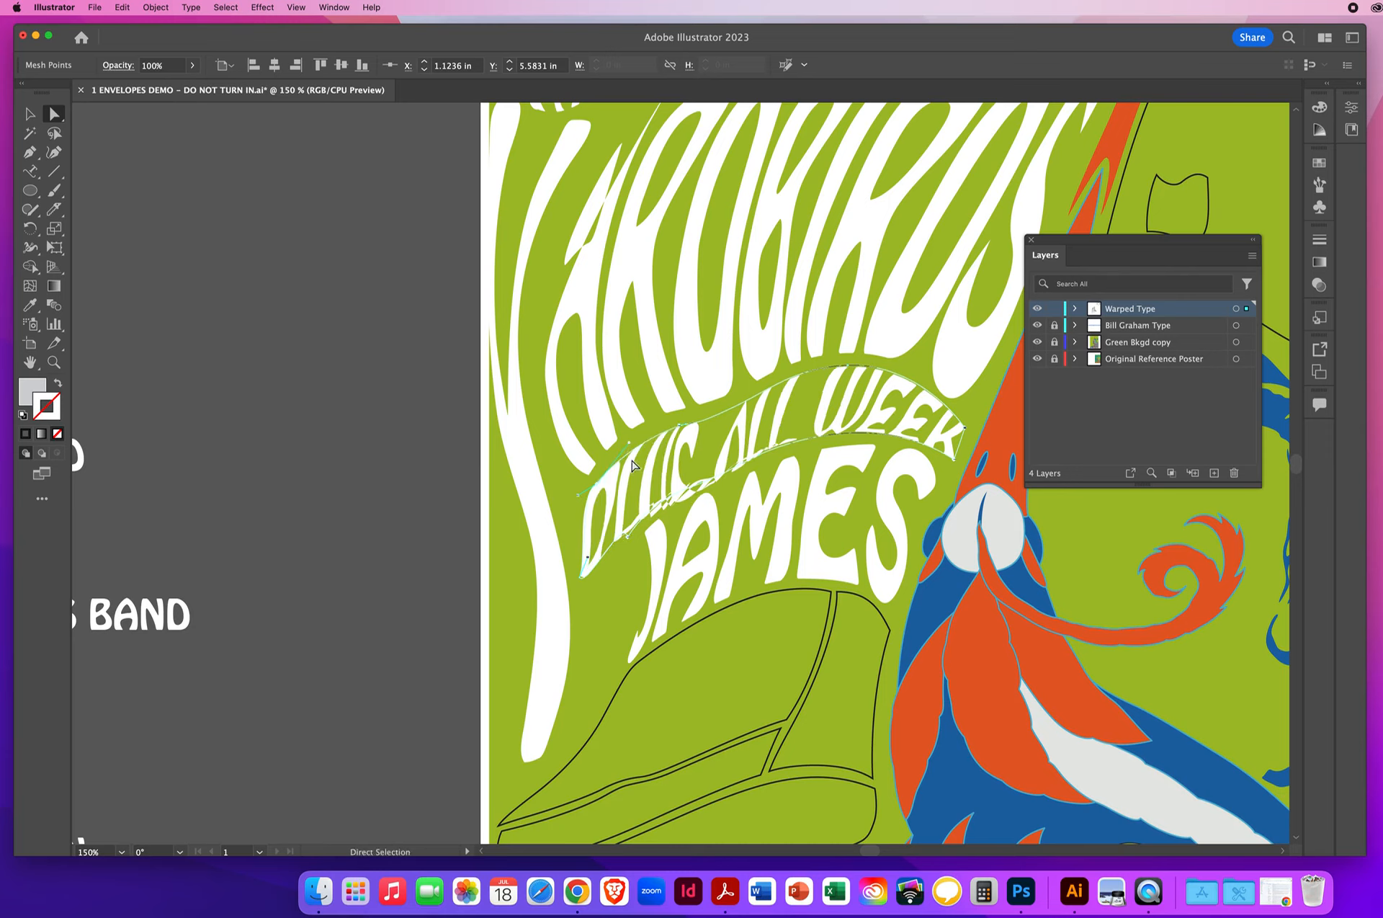
- Undo the last corner changes and pull the left-edge handle of the PLUS-ALL WEEK envelope's upper-left mesh point inward to even out the P
left_click(581, 580)
key("super+z")
key("super+z")
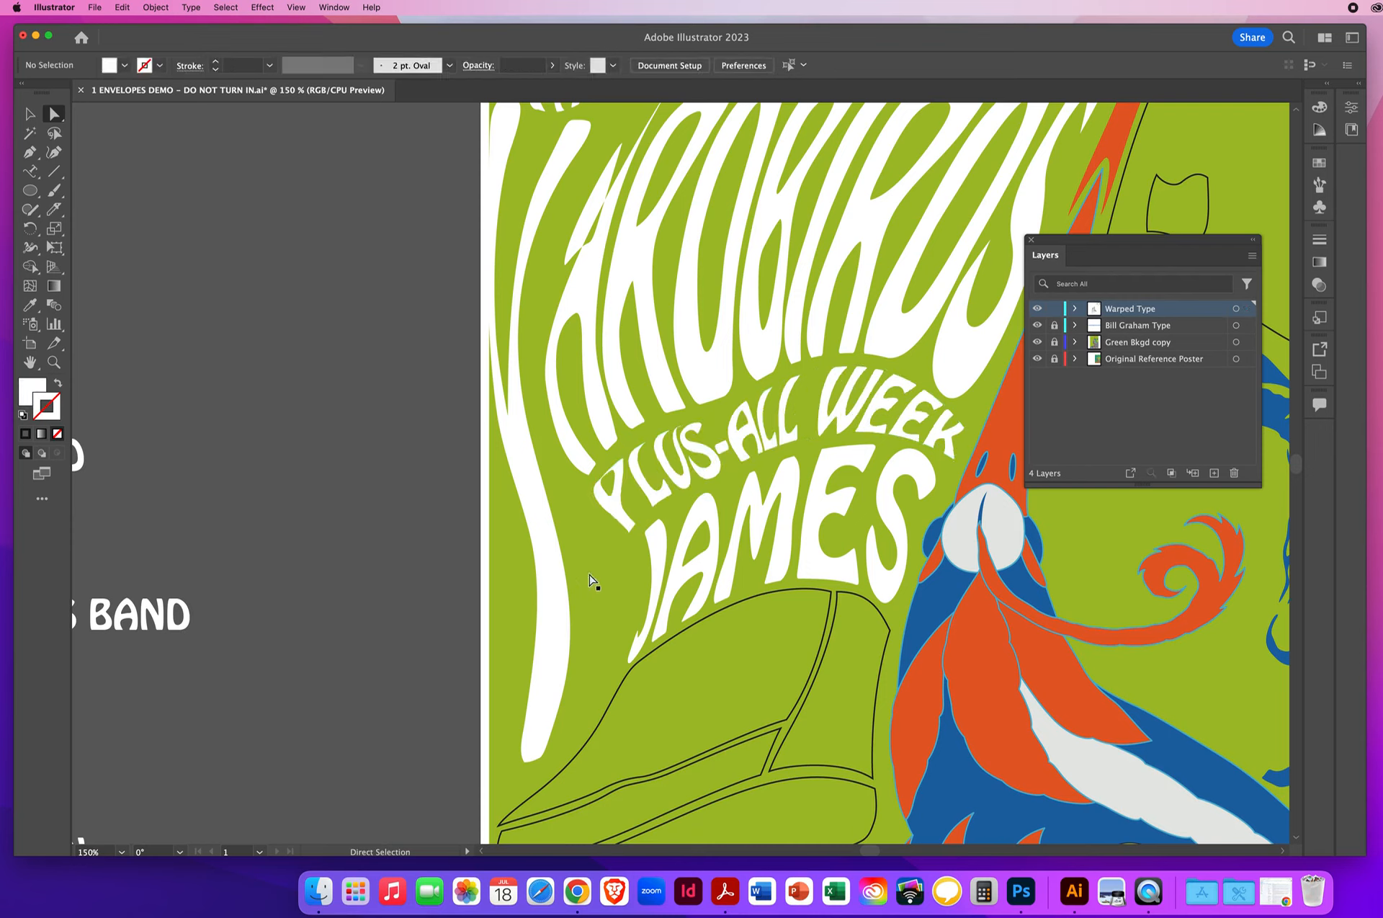
left_click(595, 495)
left_click(594, 495)
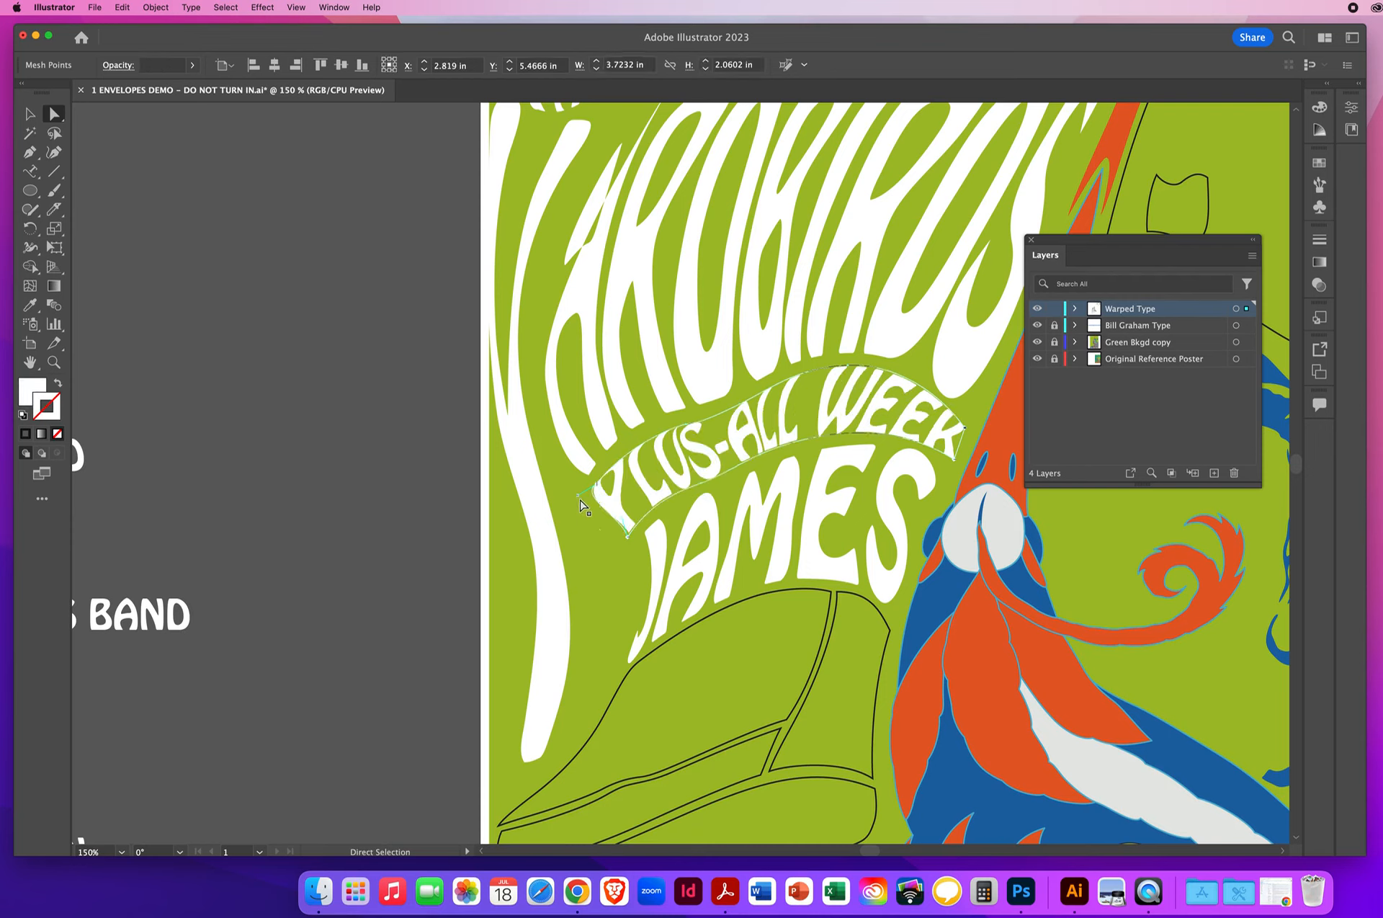
left_click_drag(577, 497, 608, 508)
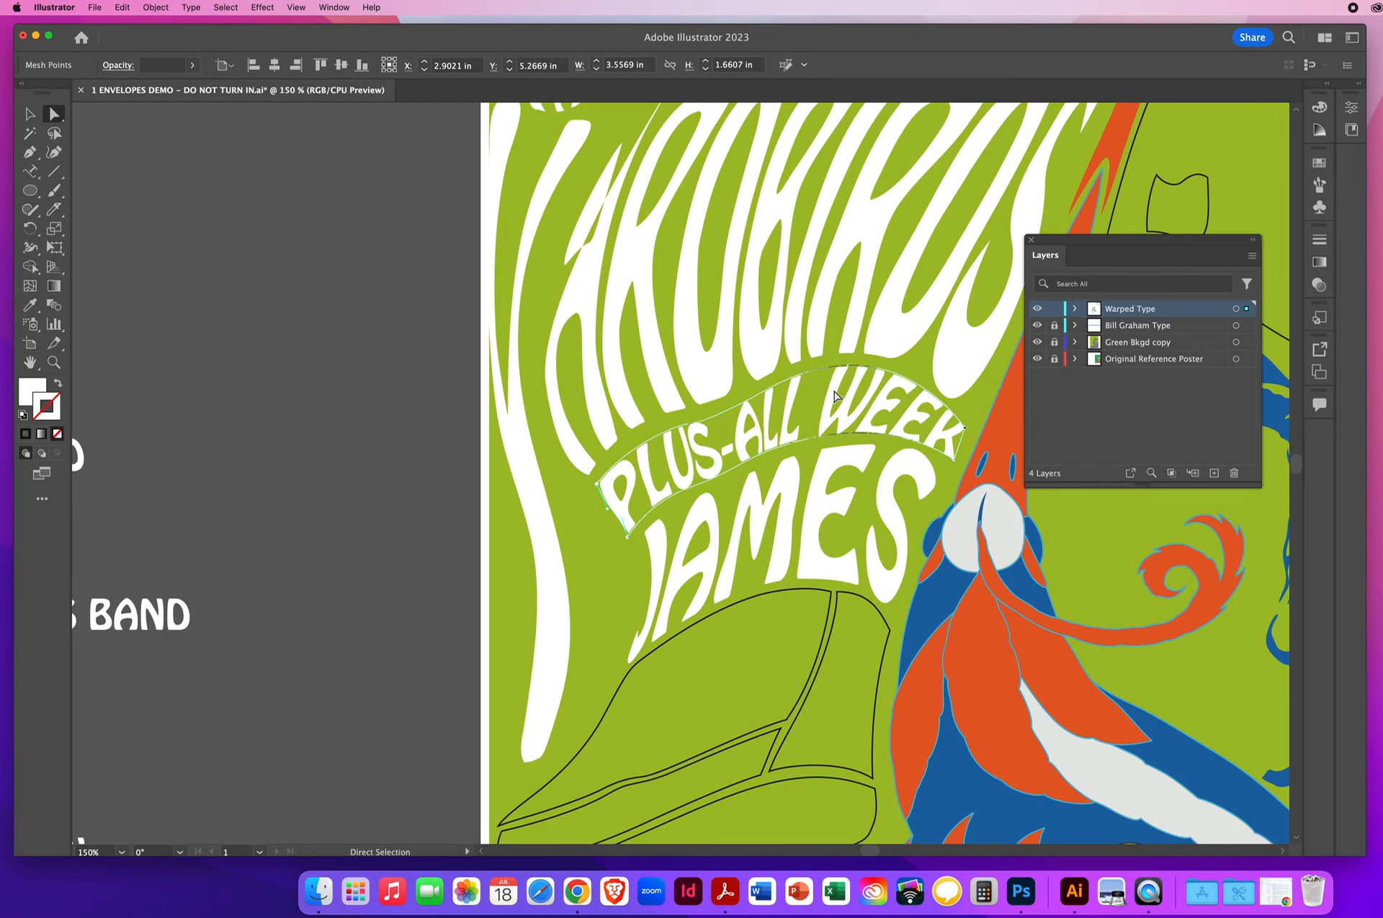
left_click(369, 421)
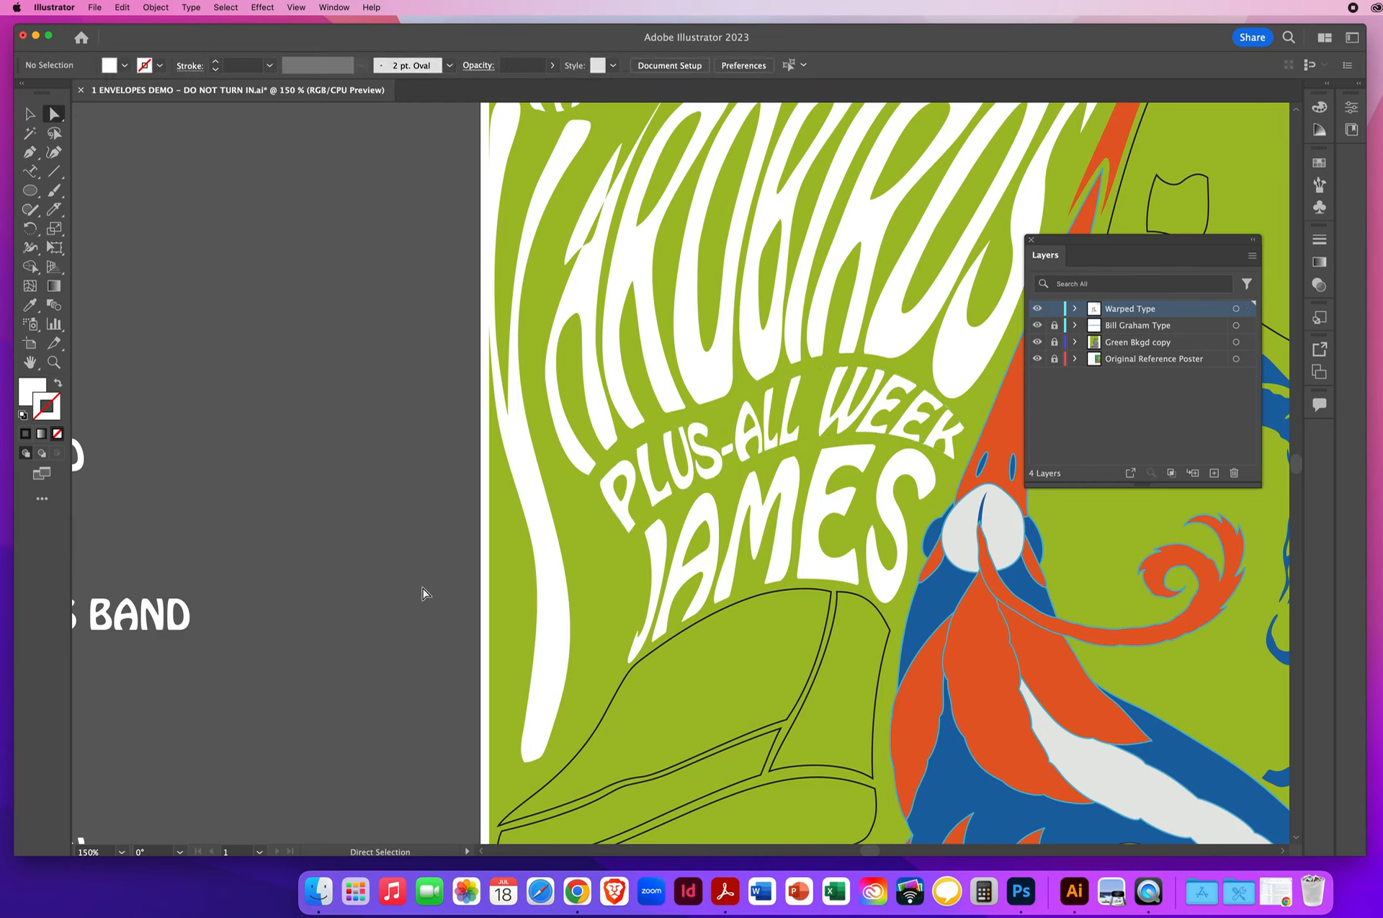
- Extend the bottom-edge handle at the JAMES envelope's lower-left mesh point along the curve to even out the J and A, leaving nothing selected
left_click(685, 625)
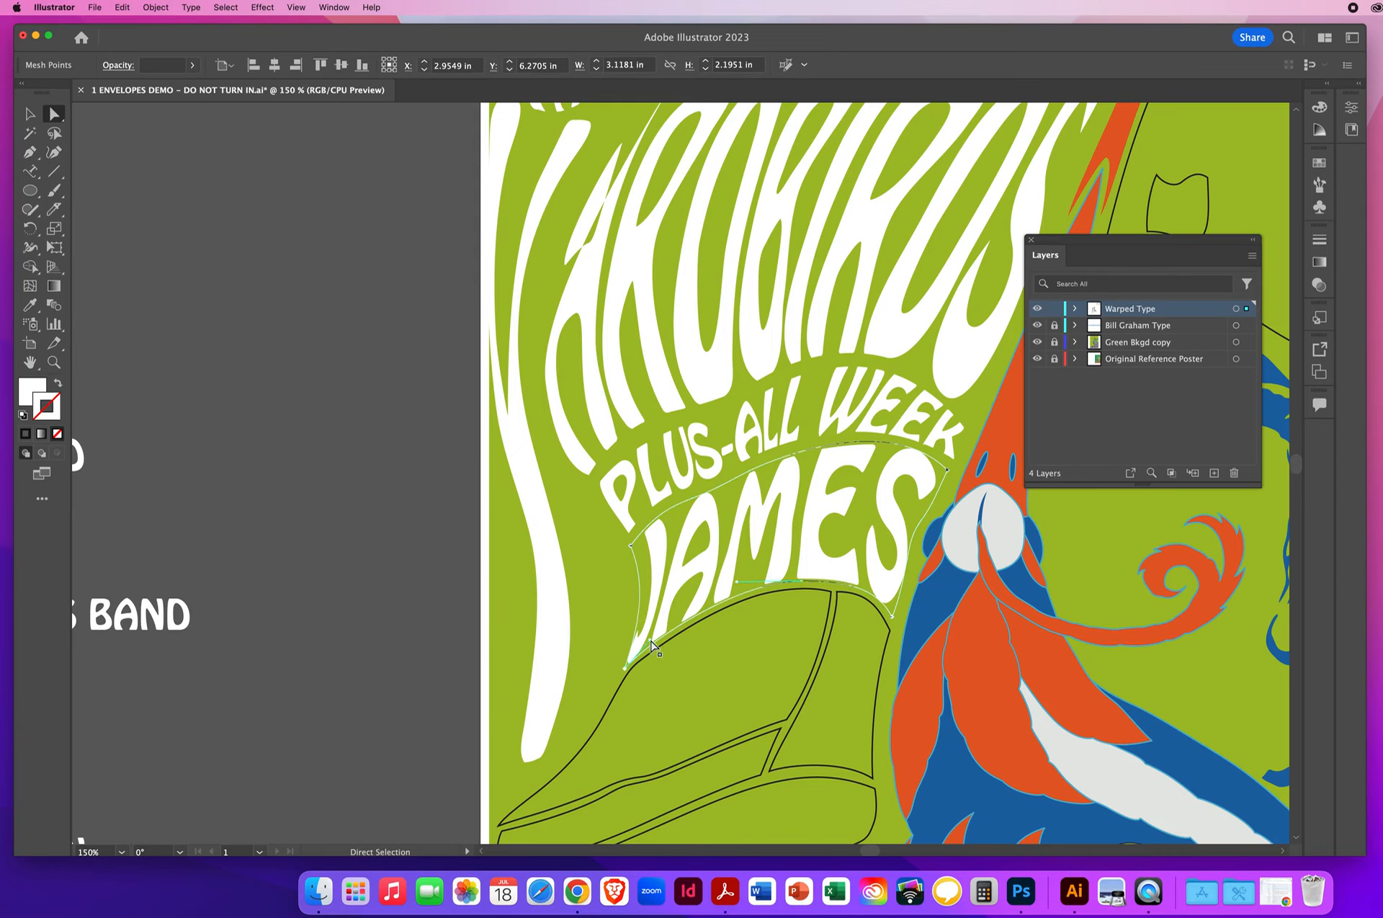
left_click_drag(653, 644, 690, 616)
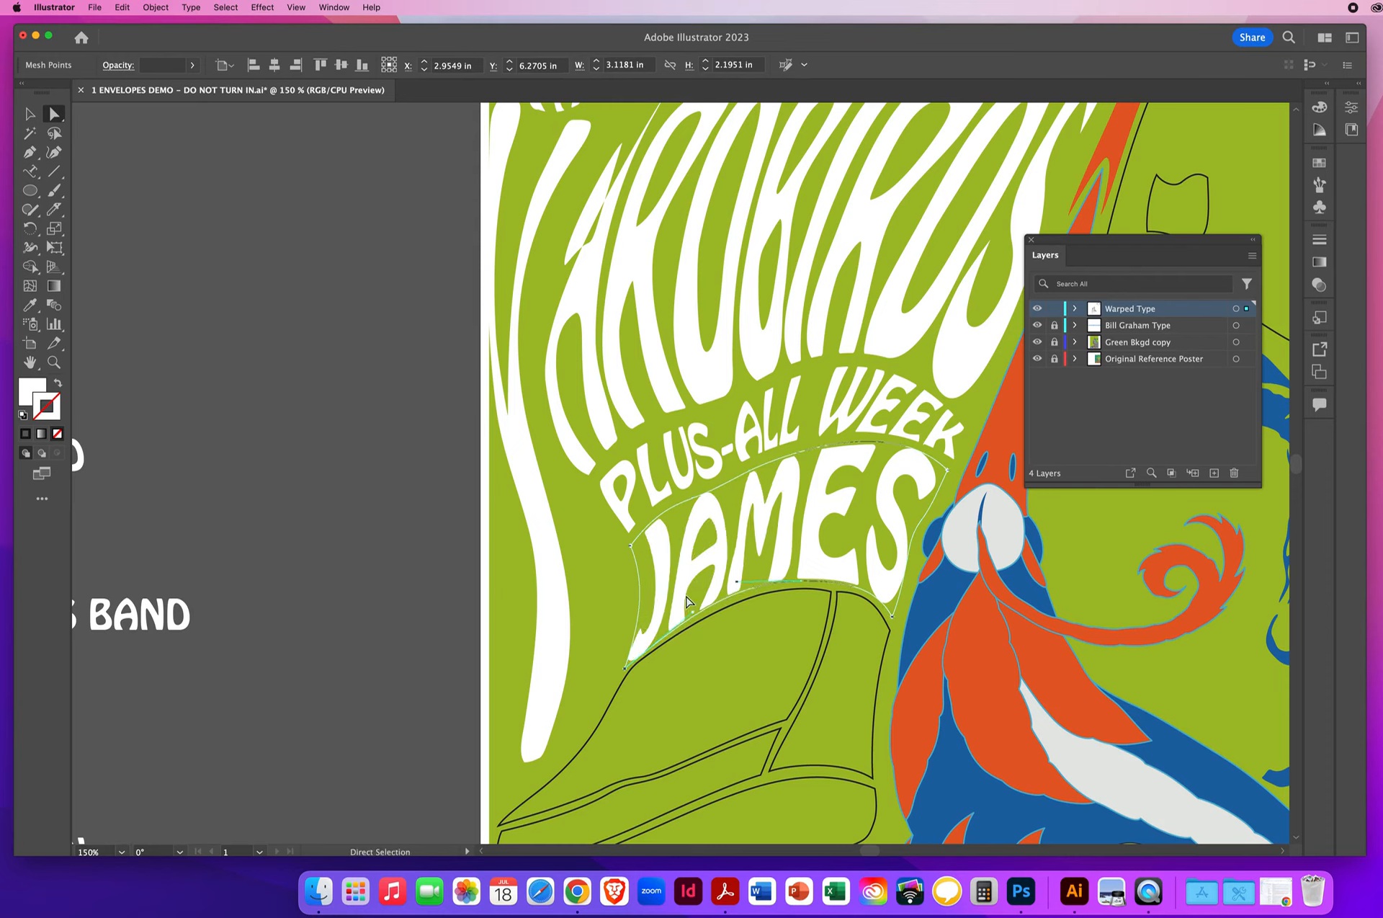
left_click(369, 563)
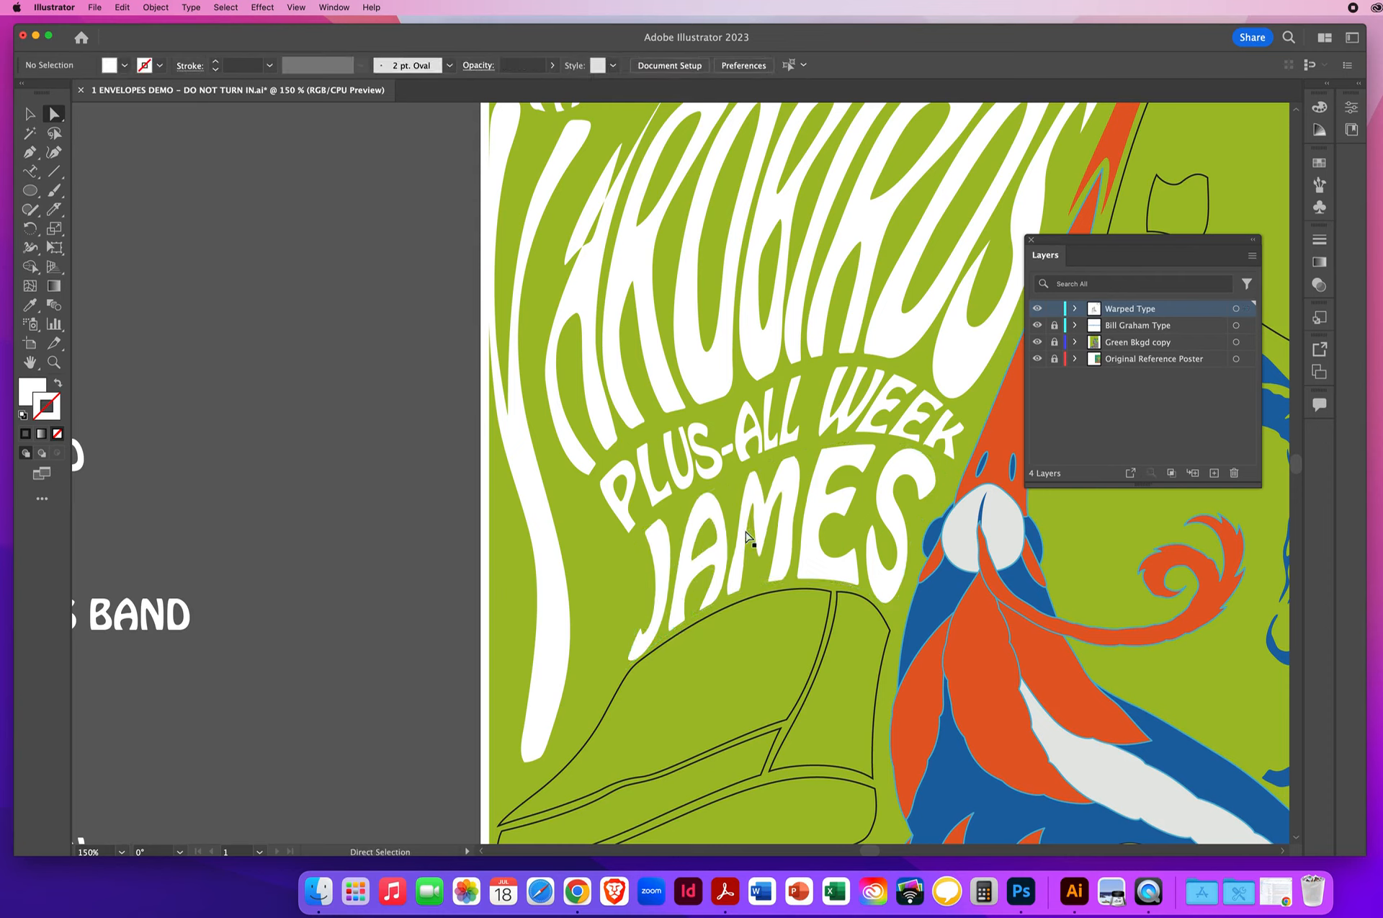
- Warp COTTO into the sloping outline beneath JAMES using Envelope Distort's Make with Top Object
left_click(54, 363)
left_click(696, 505, "alt")
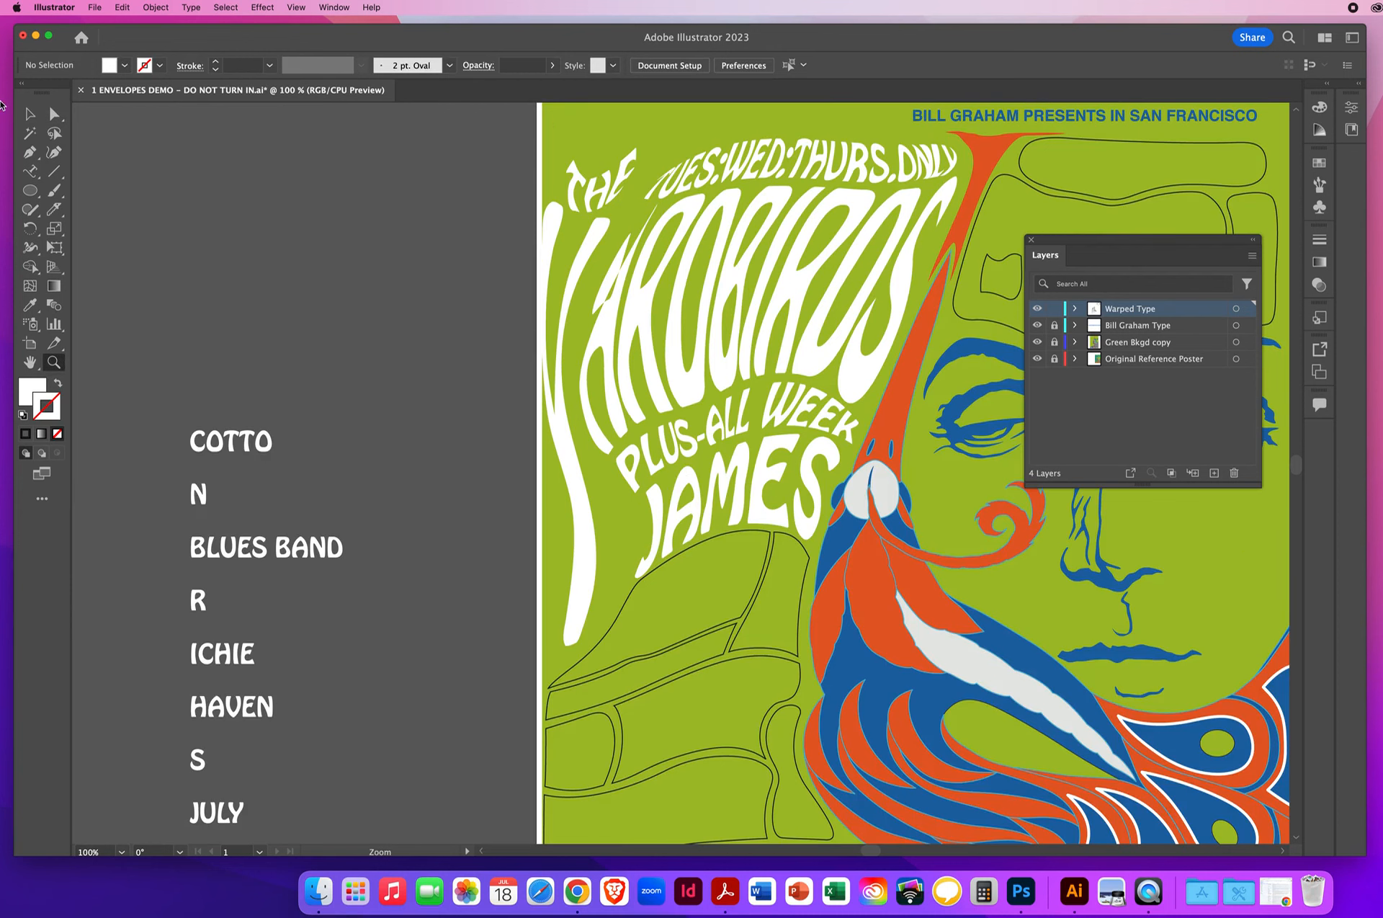
key("v")
left_click_drag(345, 479, 336, 362)
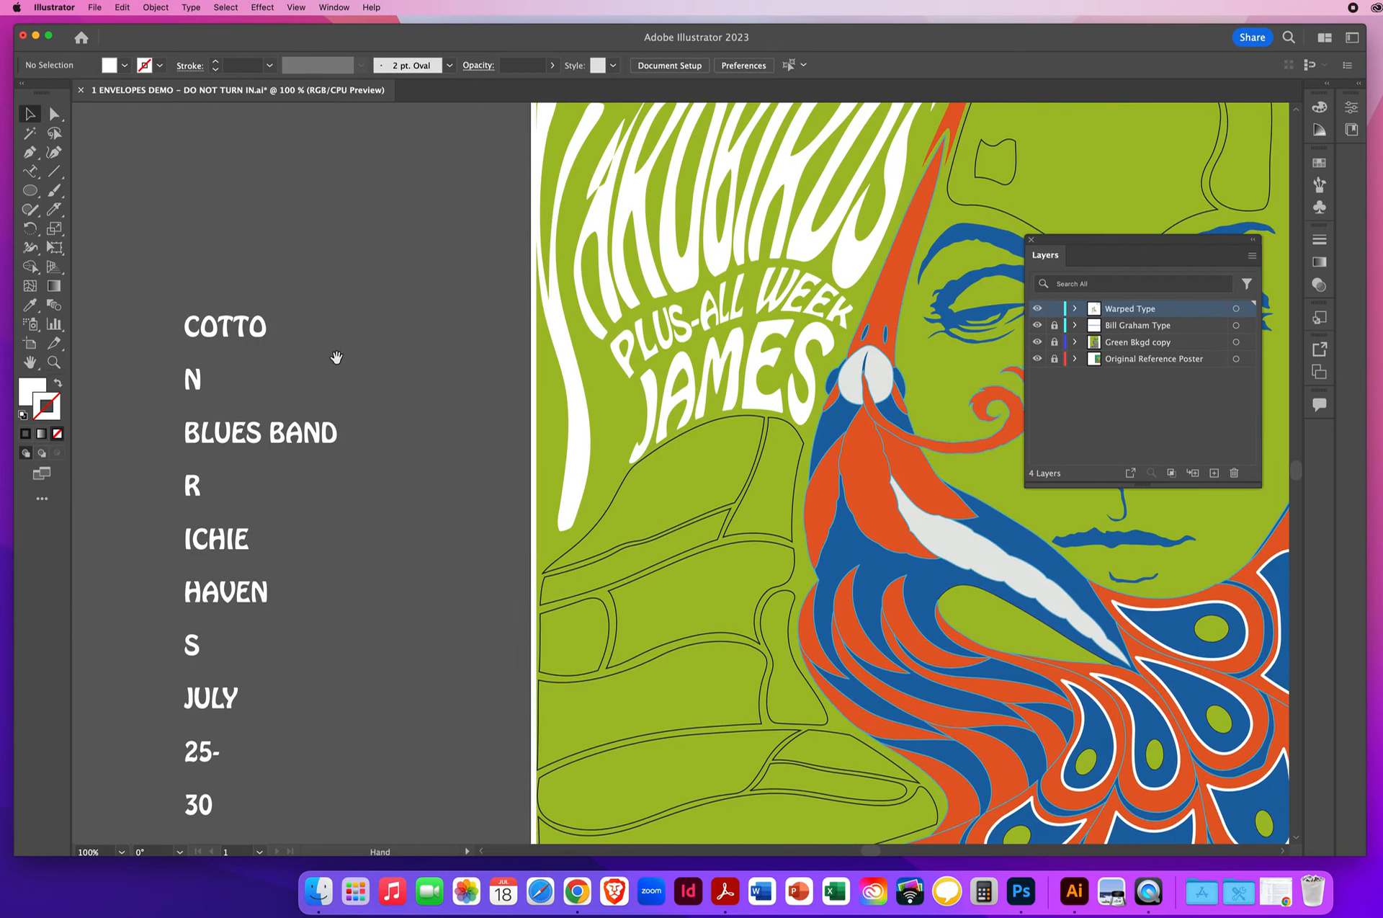
left_click(616, 502)
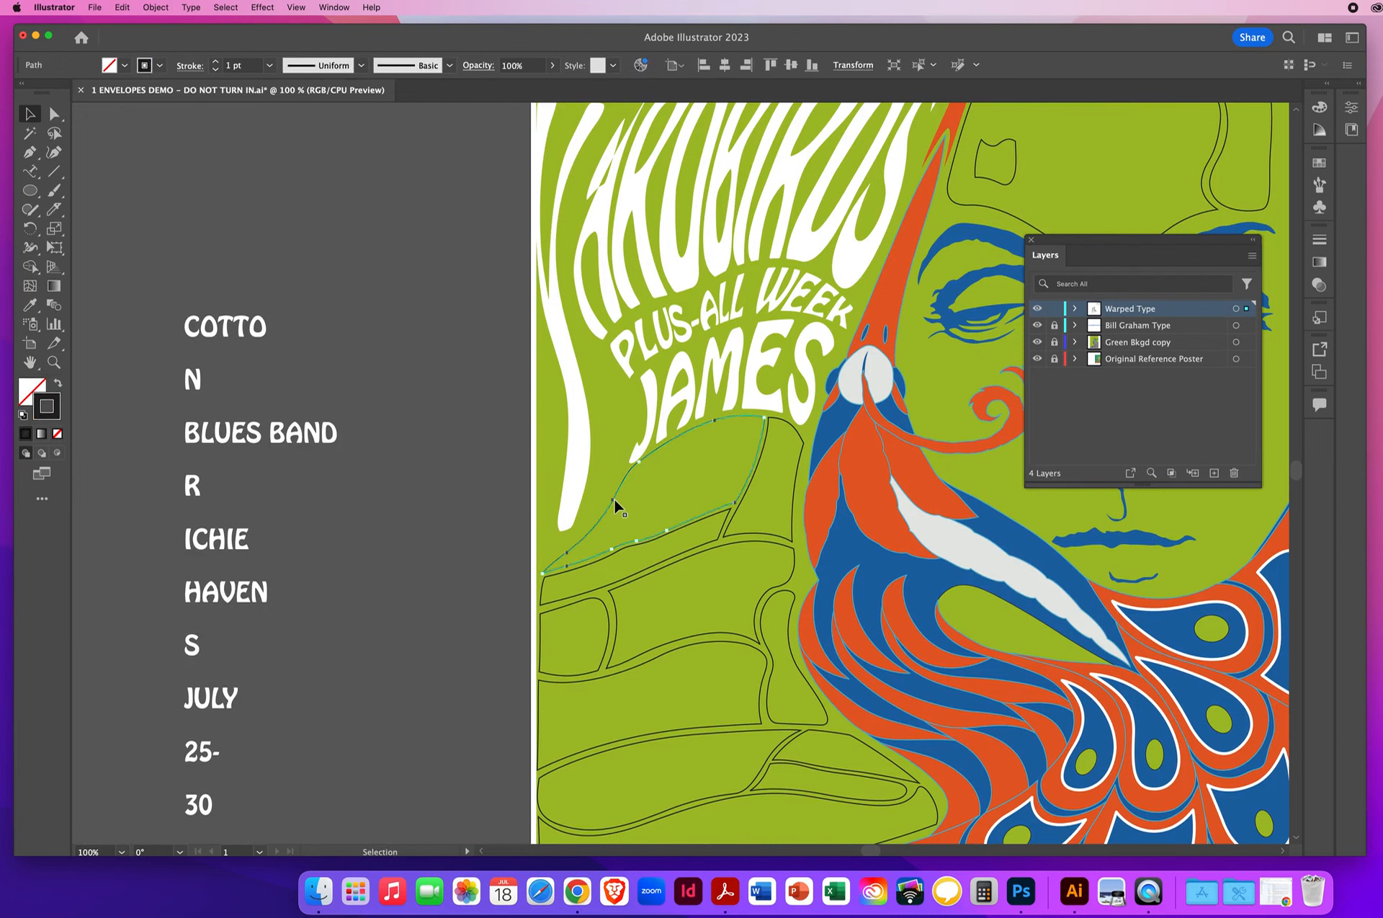
left_click(219, 347, "shift")
left_click(155, 7)
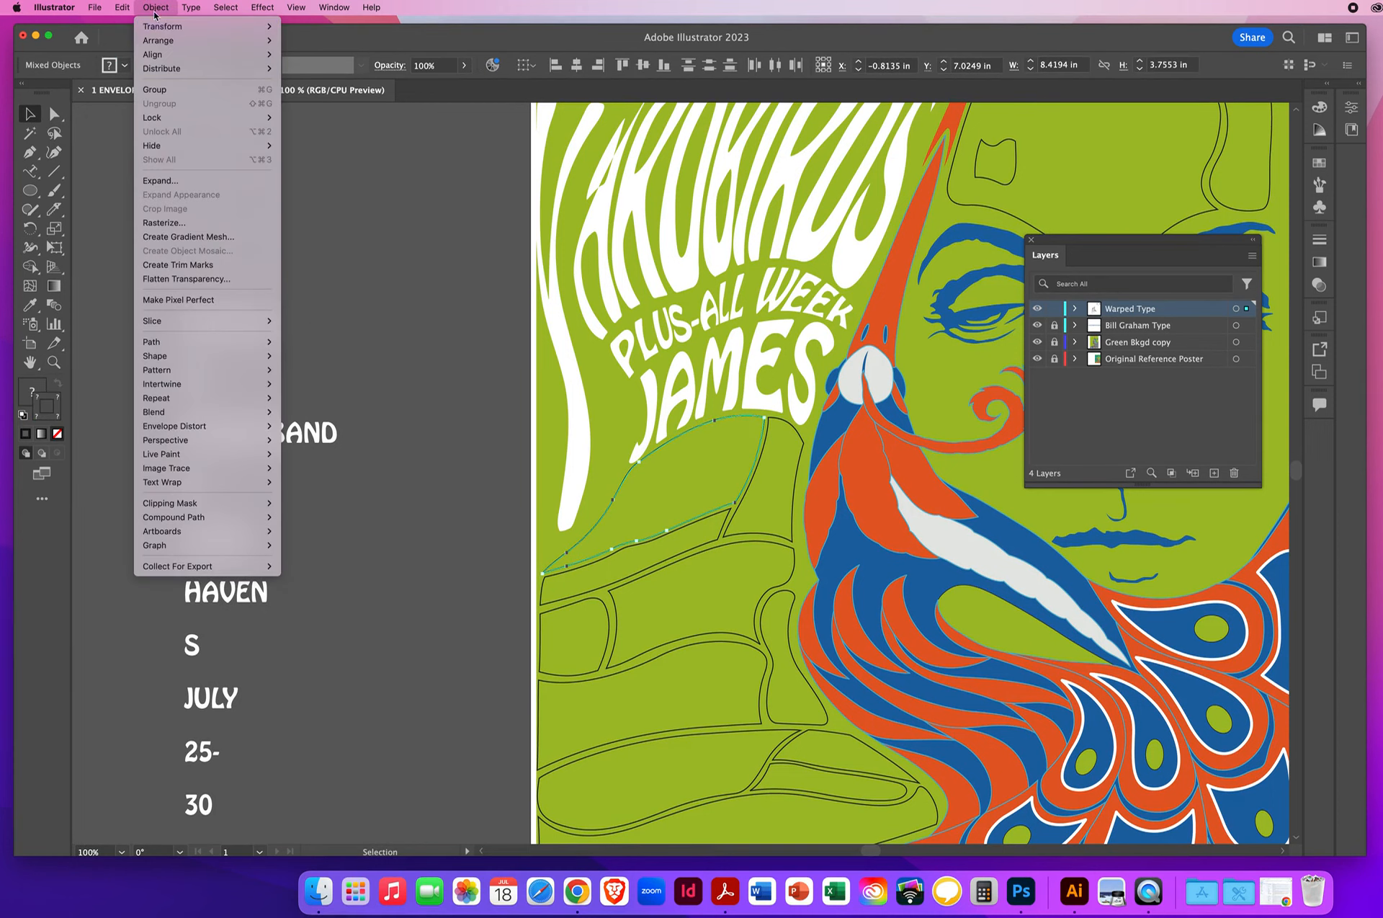
mouse_move(260, 433)
left_click(353, 454)
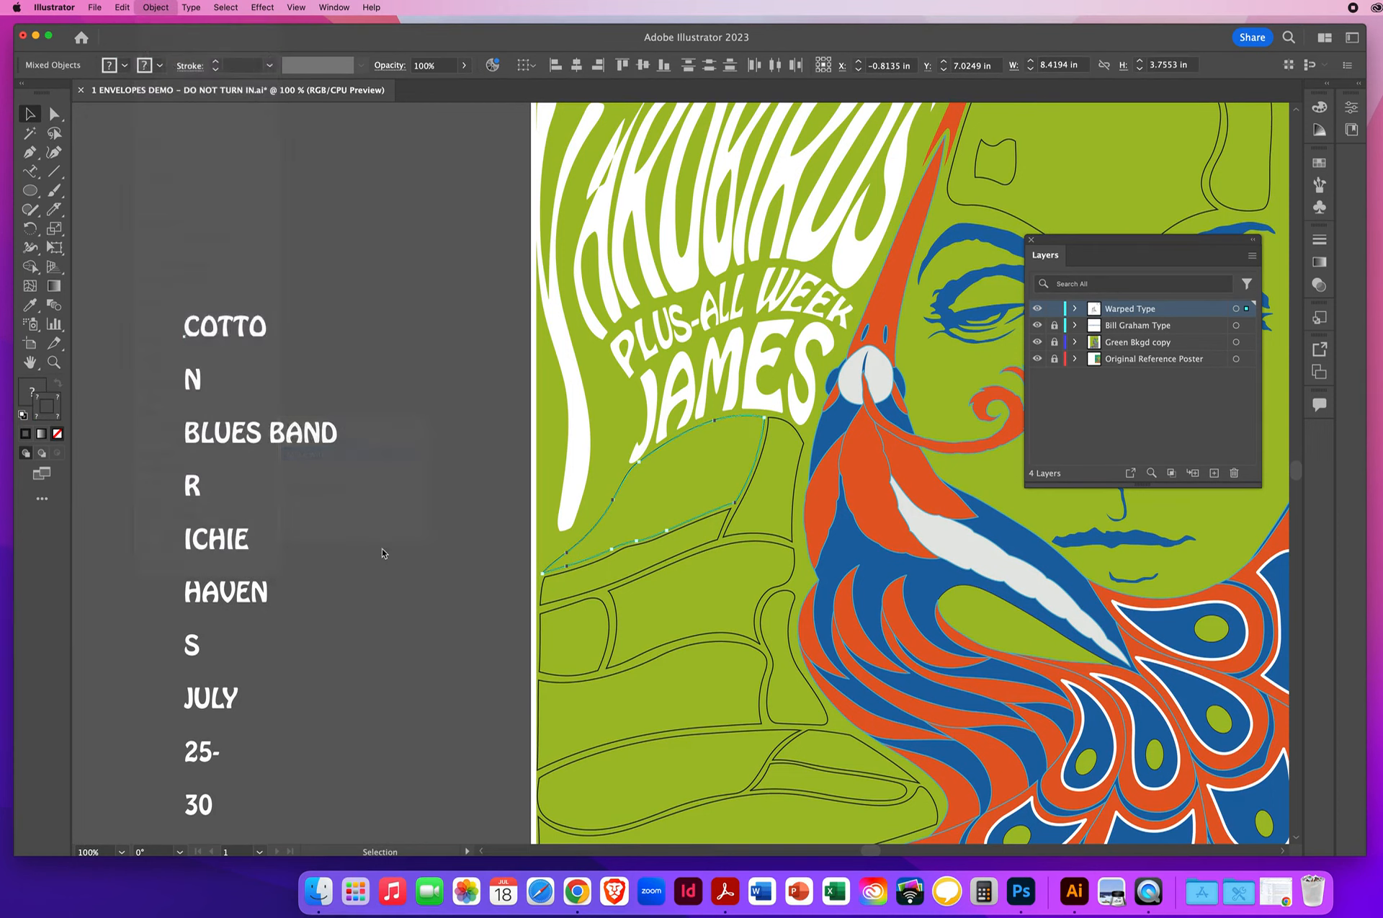
- Warp the letter N into the outline at the end of COTTO using Envelope Distort's Make with Top Object
left_click(800, 519)
left_click(193, 388, "shift")
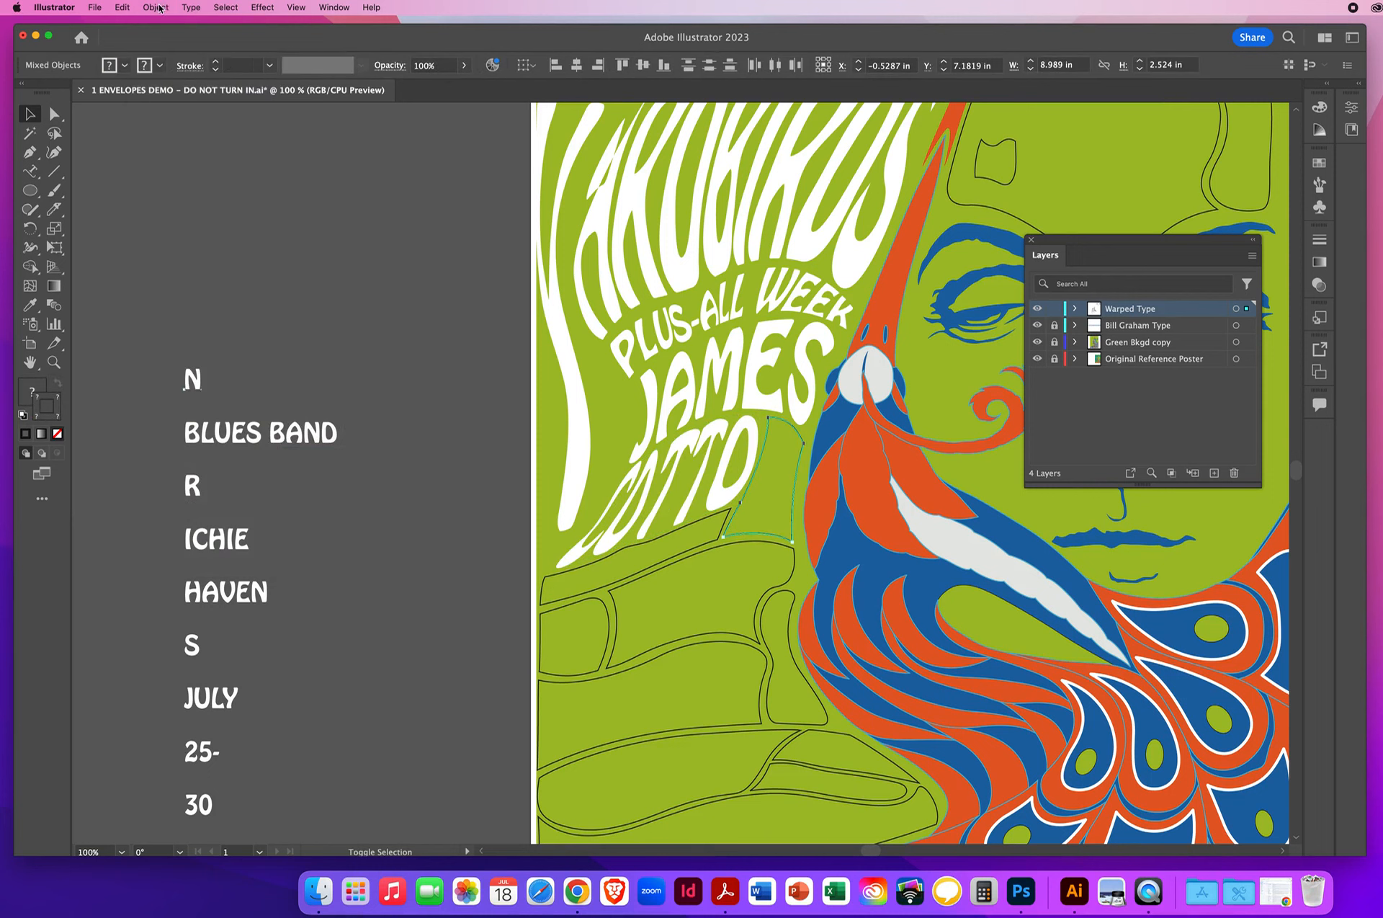
left_click(155, 8)
mouse_move(180, 426)
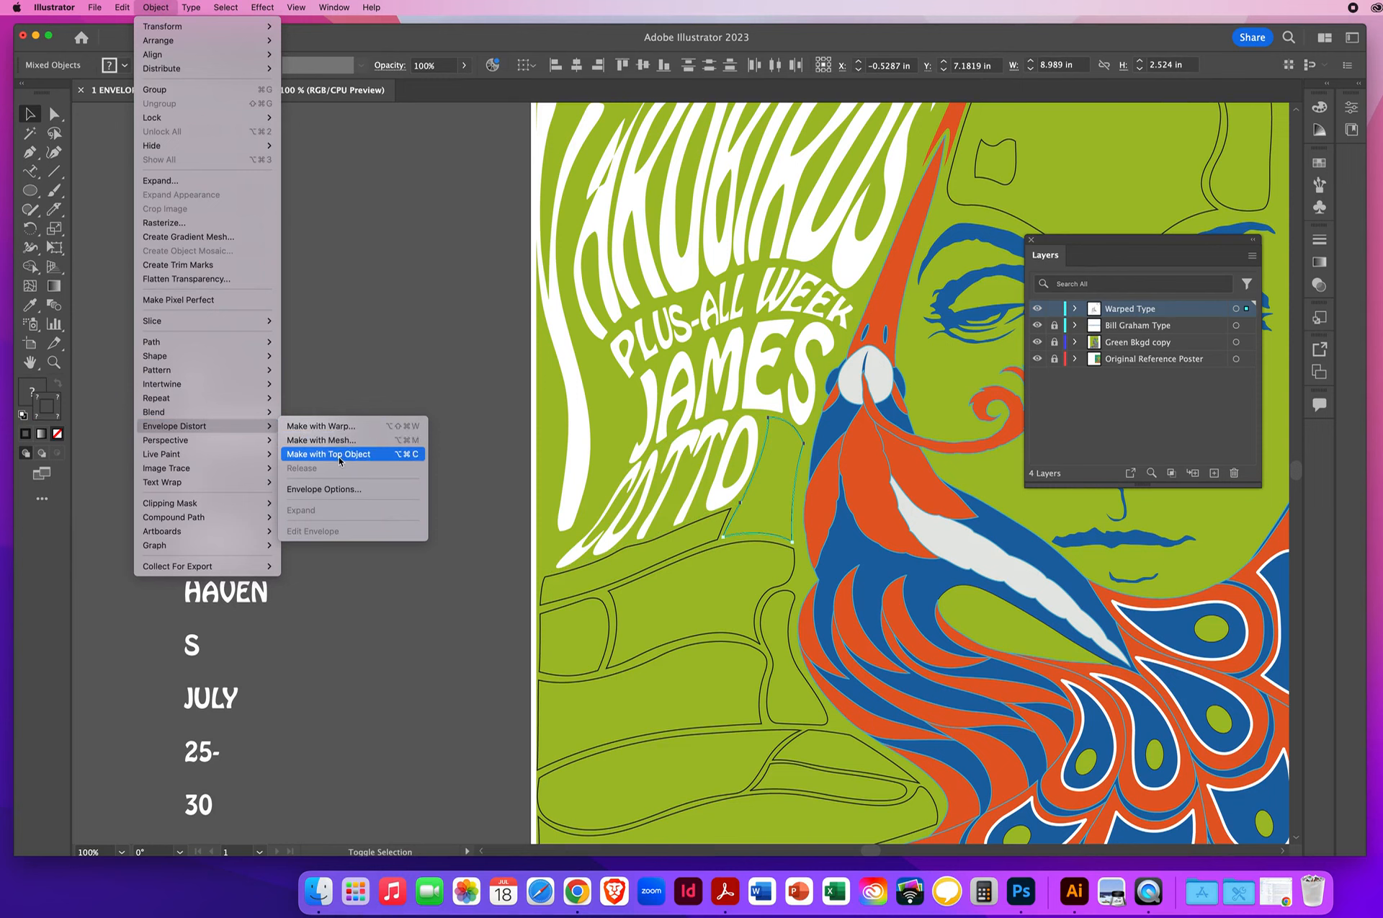
left_click(340, 461)
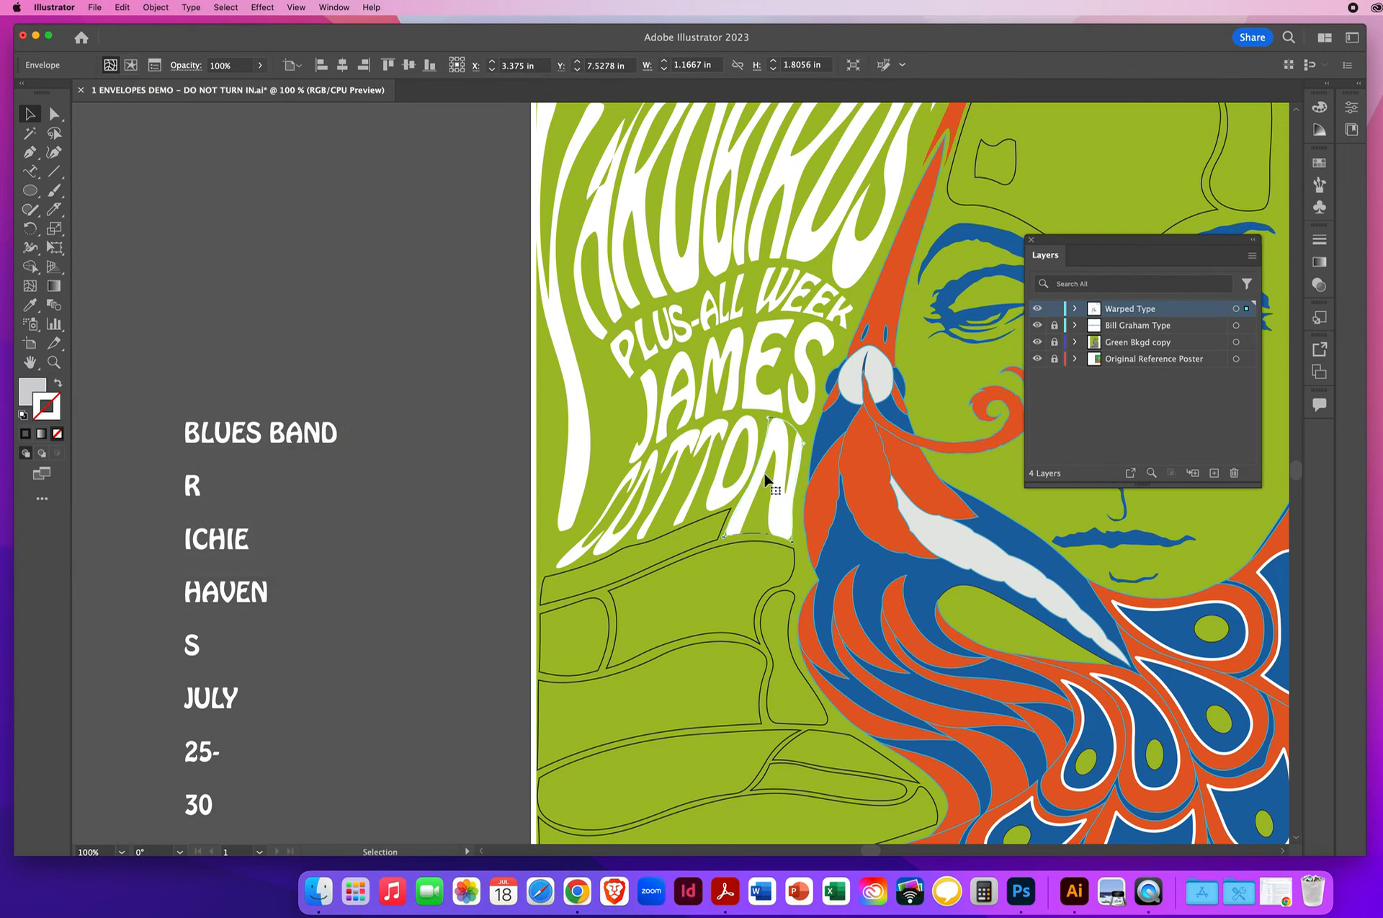
- Warp BLUES BAND into the narrow sloping outline beneath COTTON using Envelope Distort's Make with Top Object
left_click(563, 581)
left_click(271, 444, "shift")
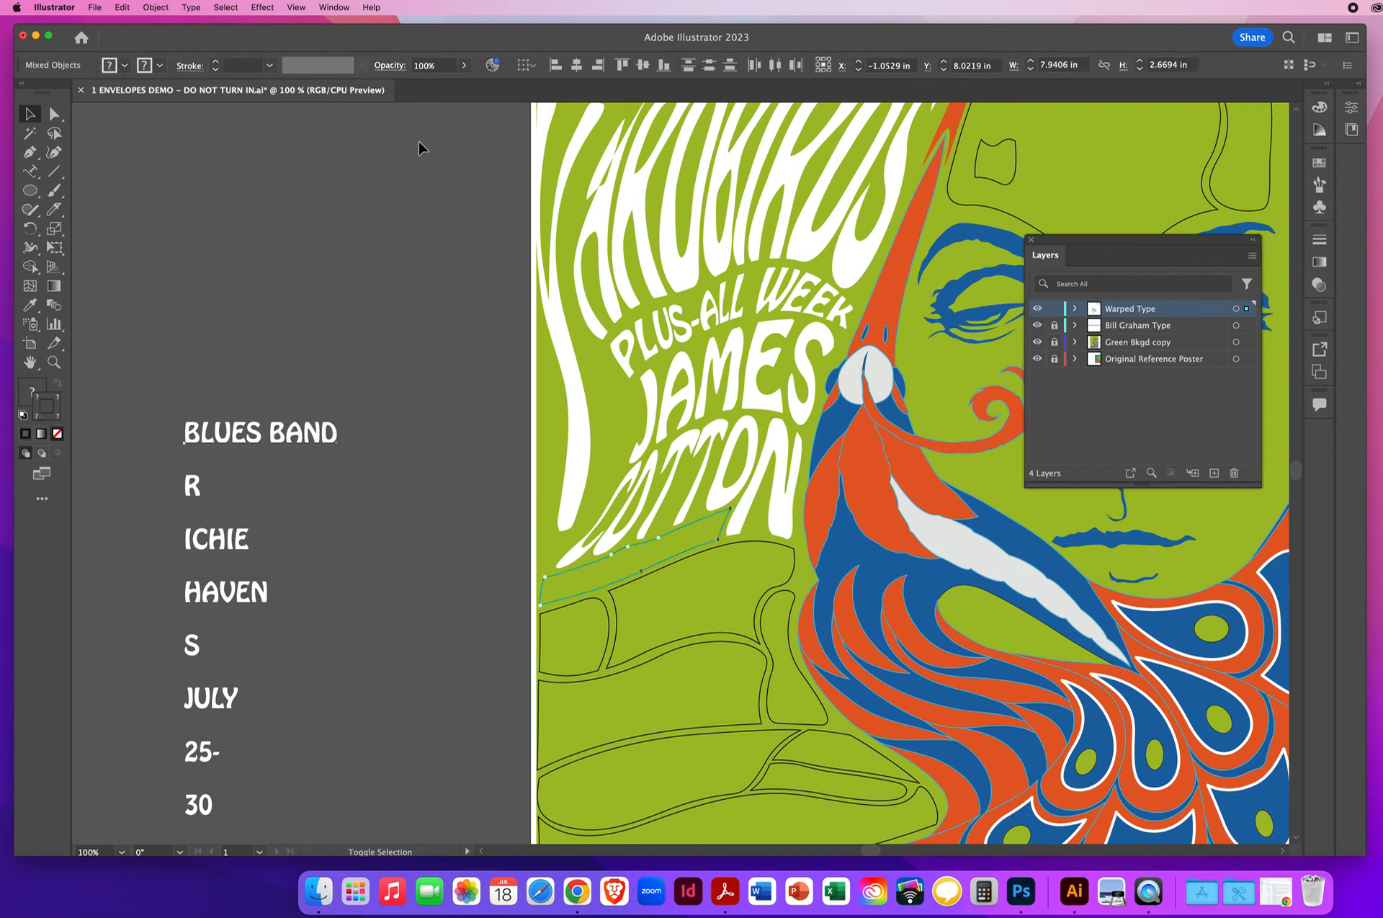
left_click(155, 6)
mouse_move(216, 426)
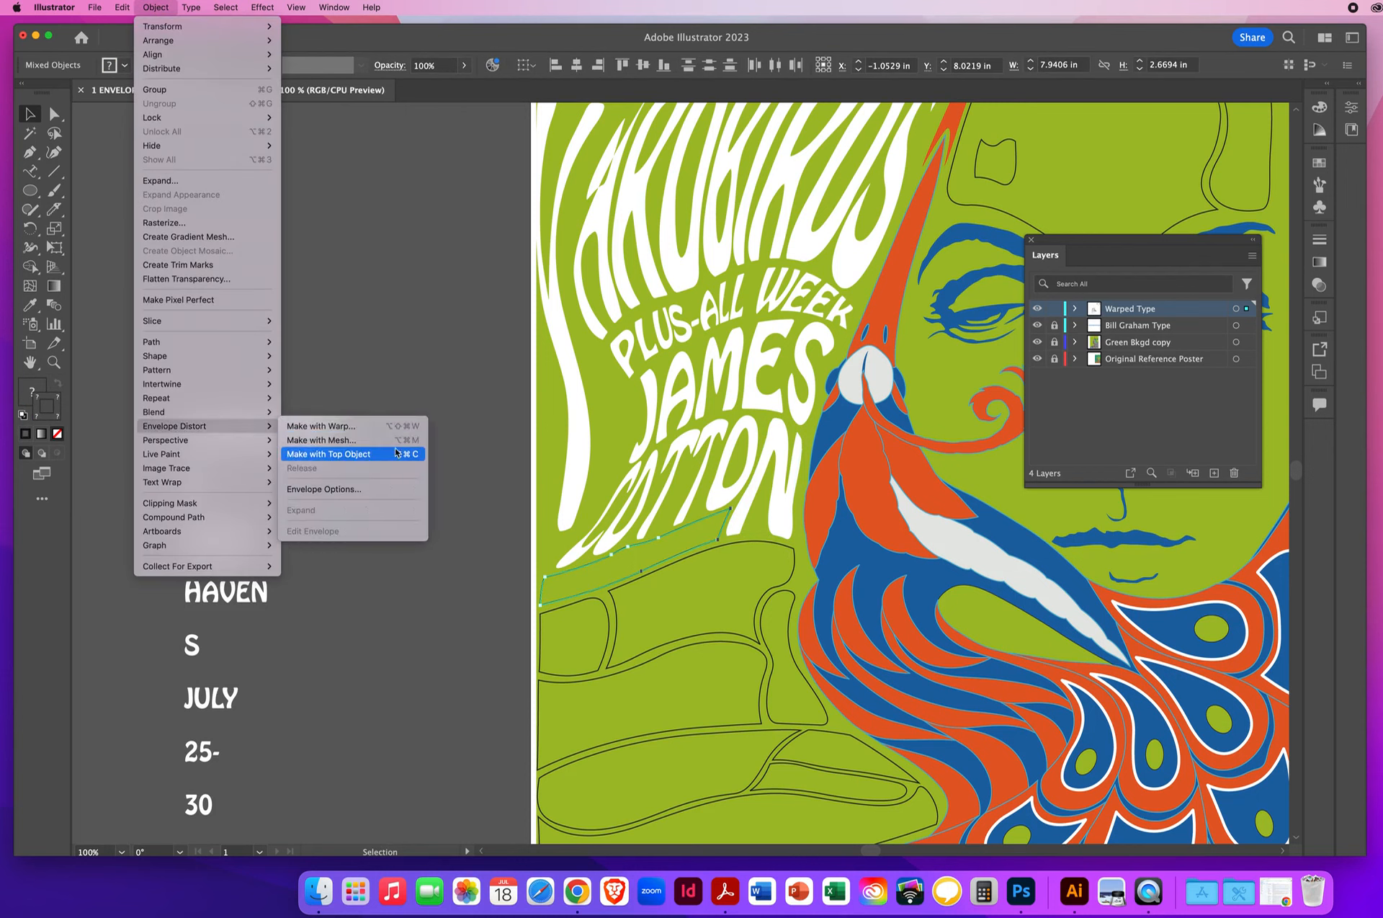
left_click(332, 454)
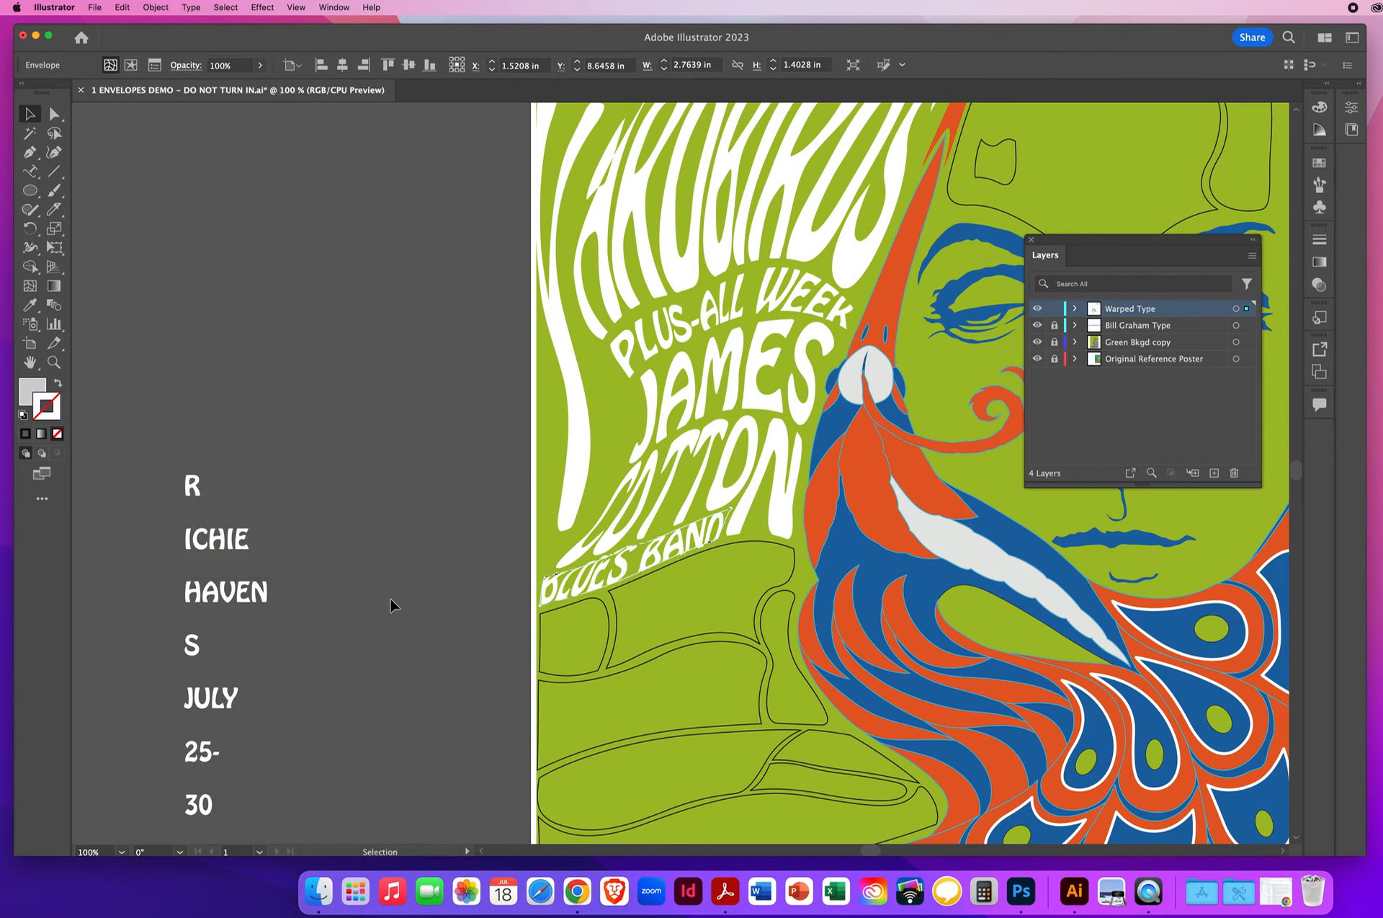
- Reshape the left end of the BLUES BAND envelope at its upper-left mesh point to open up the squeezed letters of BLUES
left_click(54, 362)
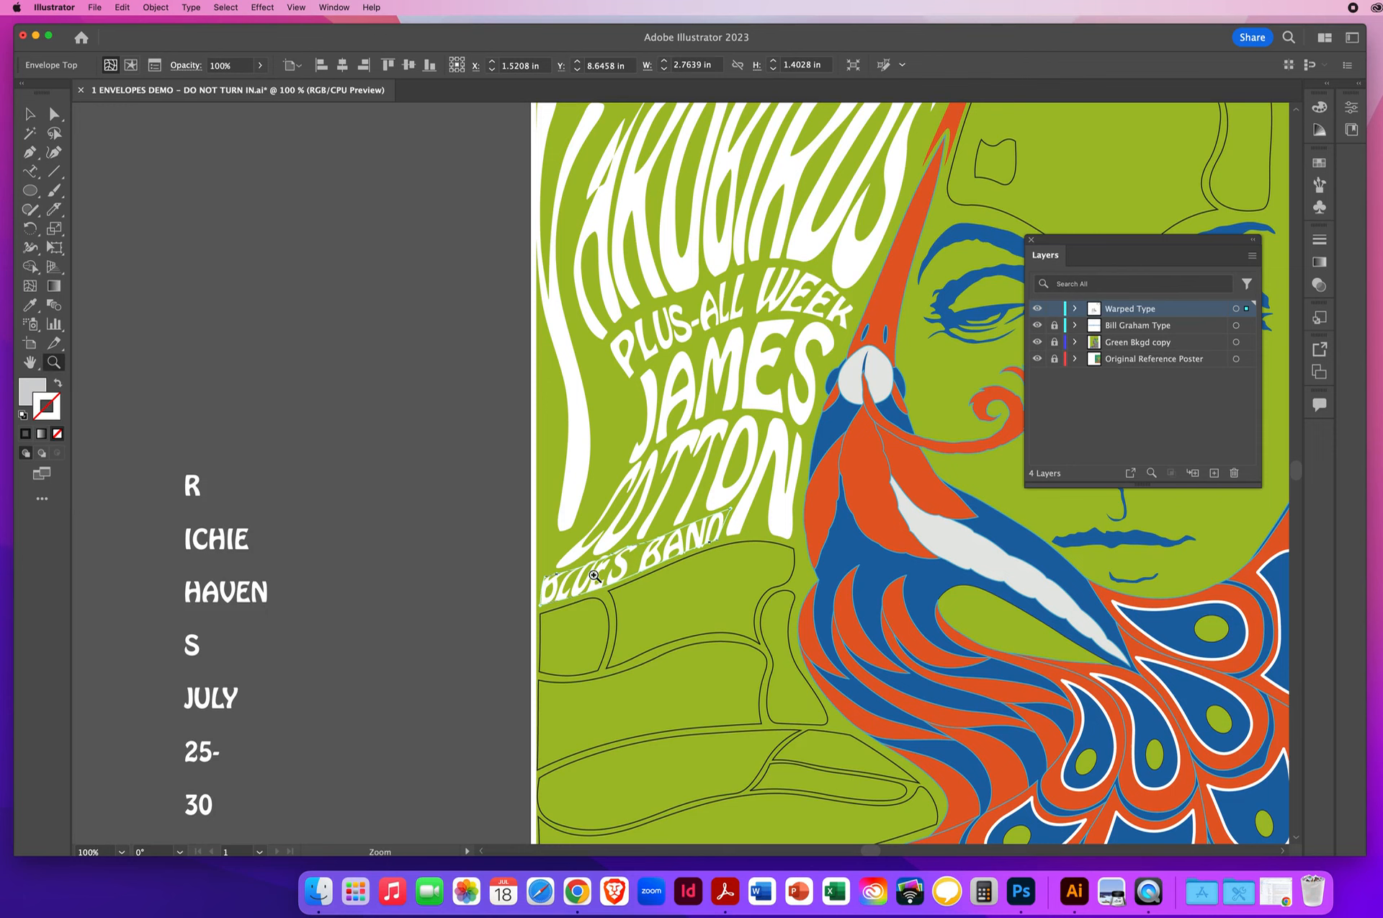
left_click(657, 550)
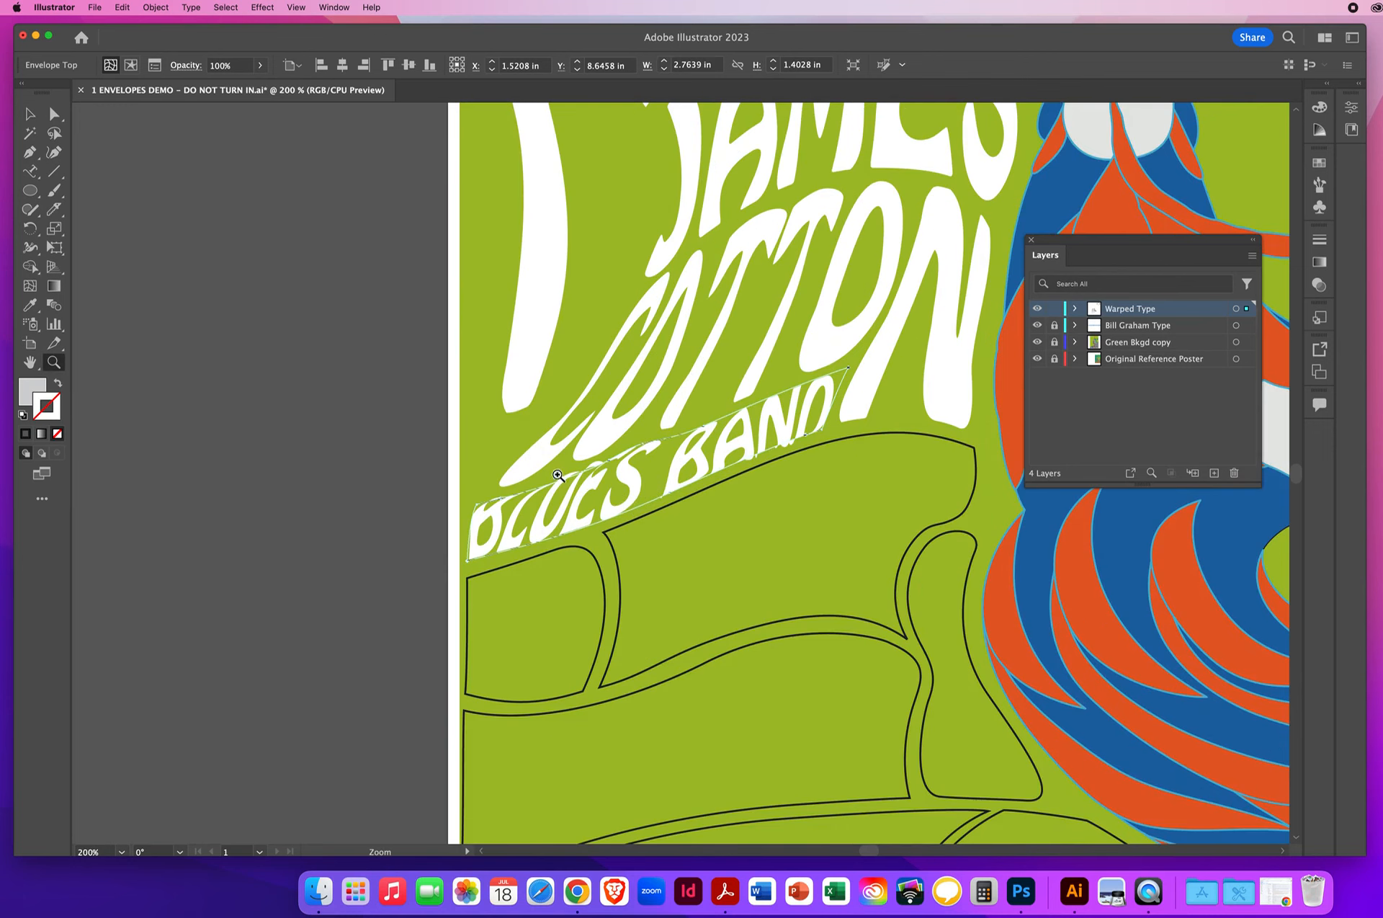
key("a")
left_click(401, 578)
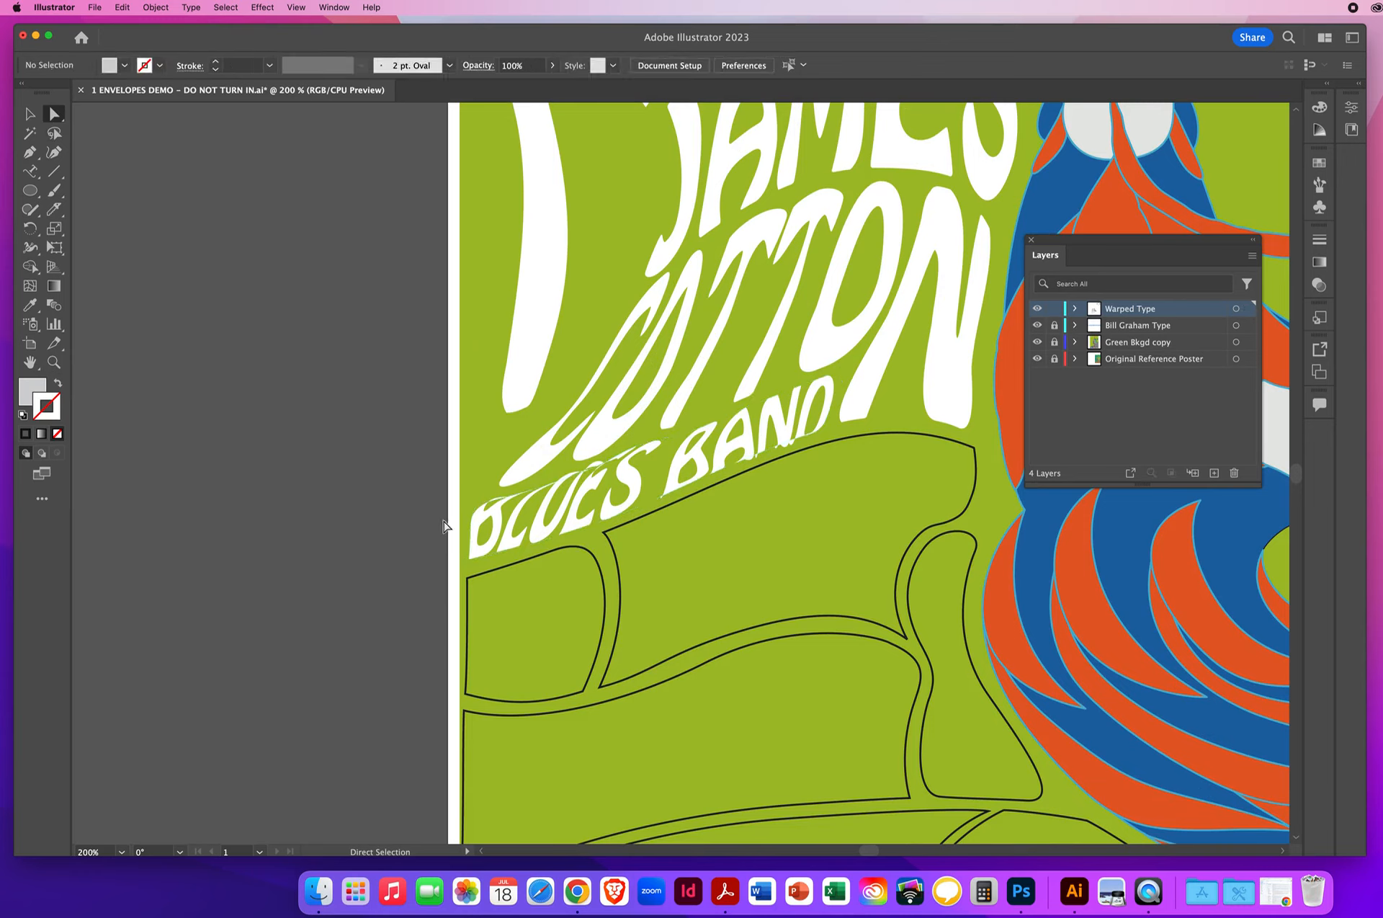
left_click(475, 523)
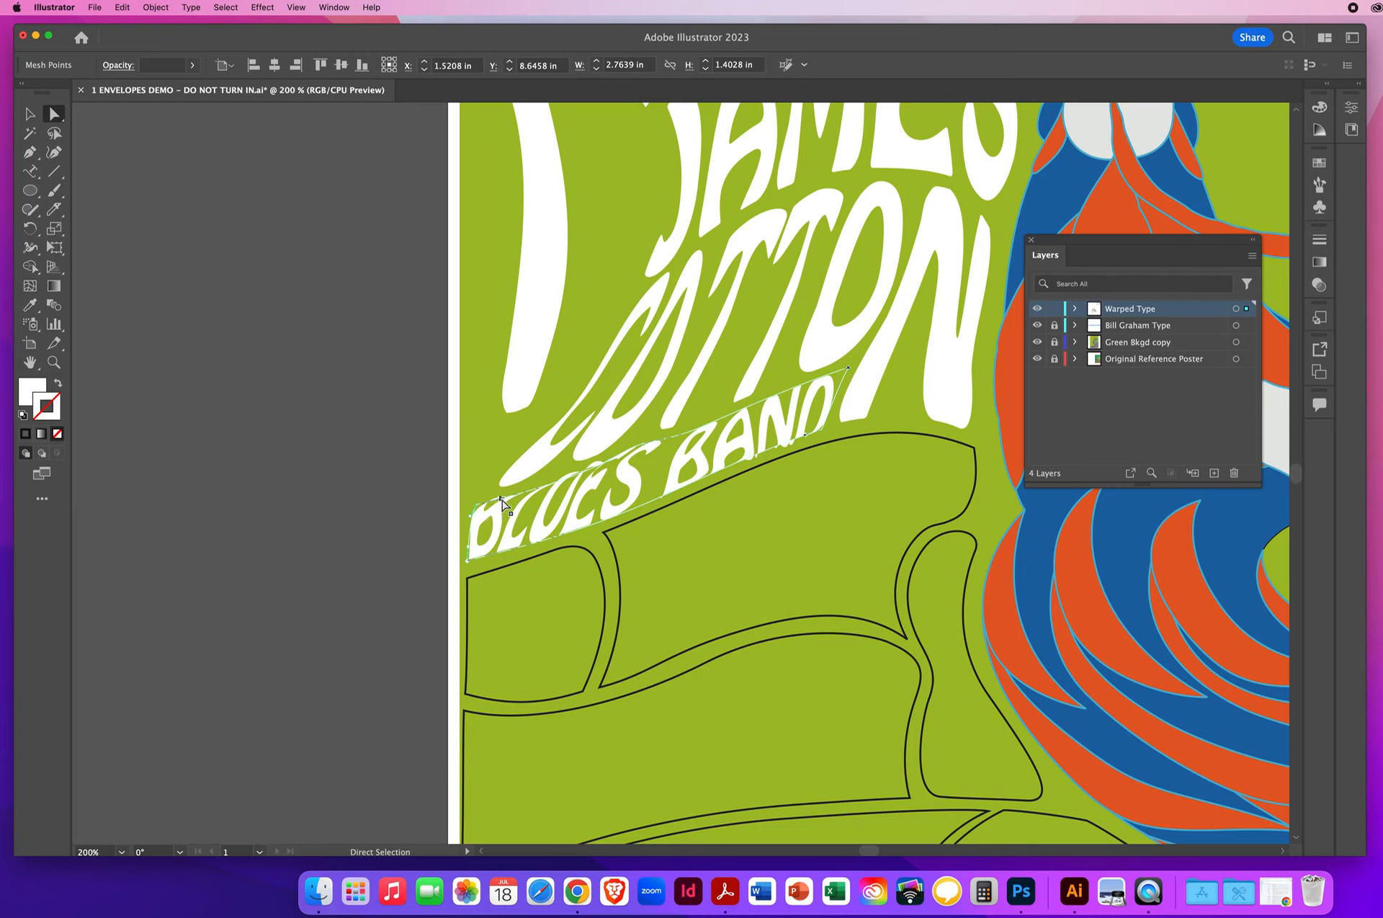
left_click(503, 500)
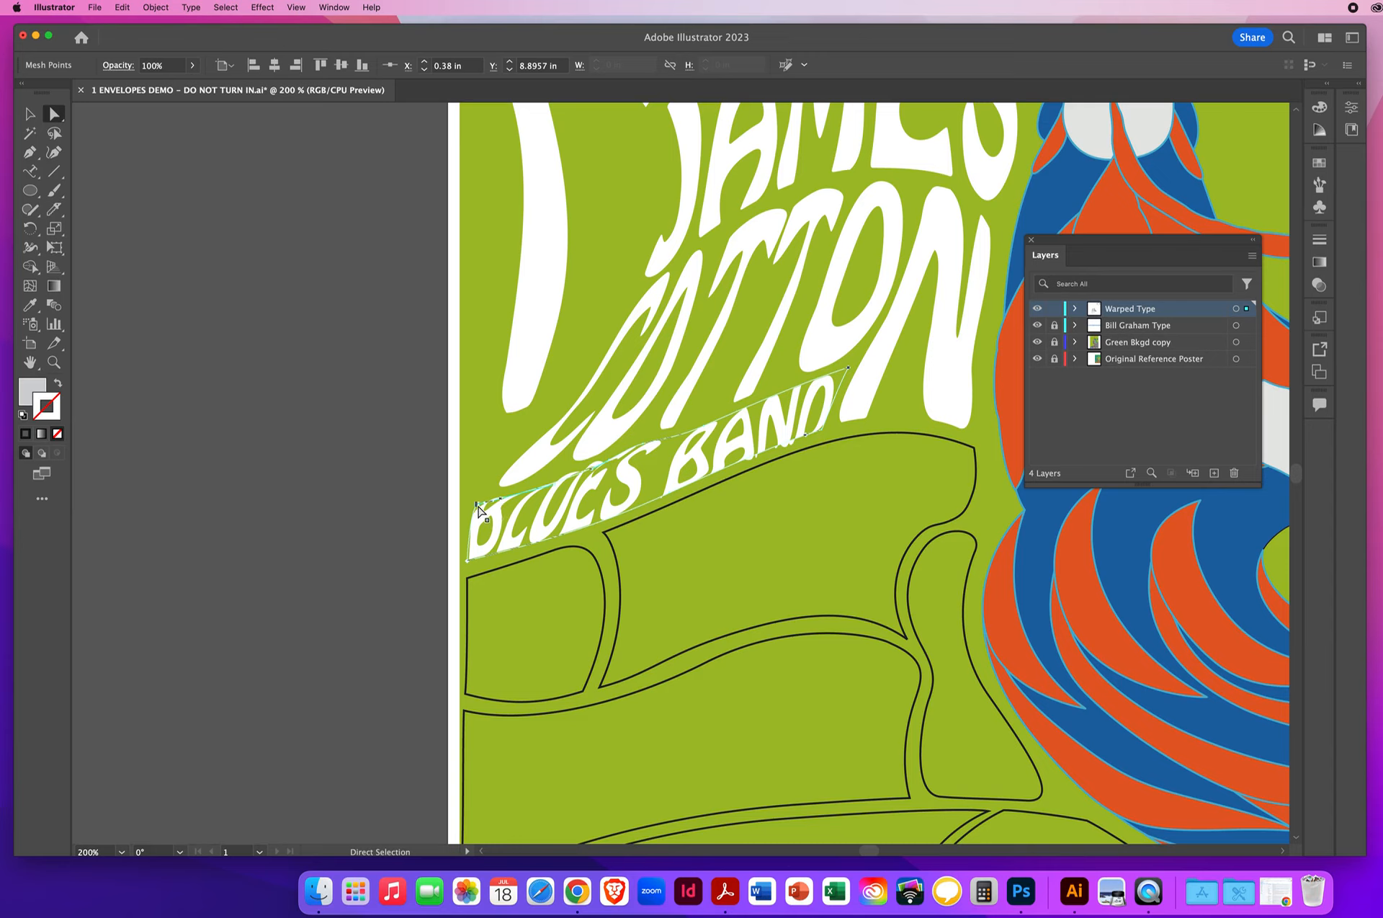
left_click_drag(479, 510, 422, 571)
left_click_drag(497, 506, 479, 506)
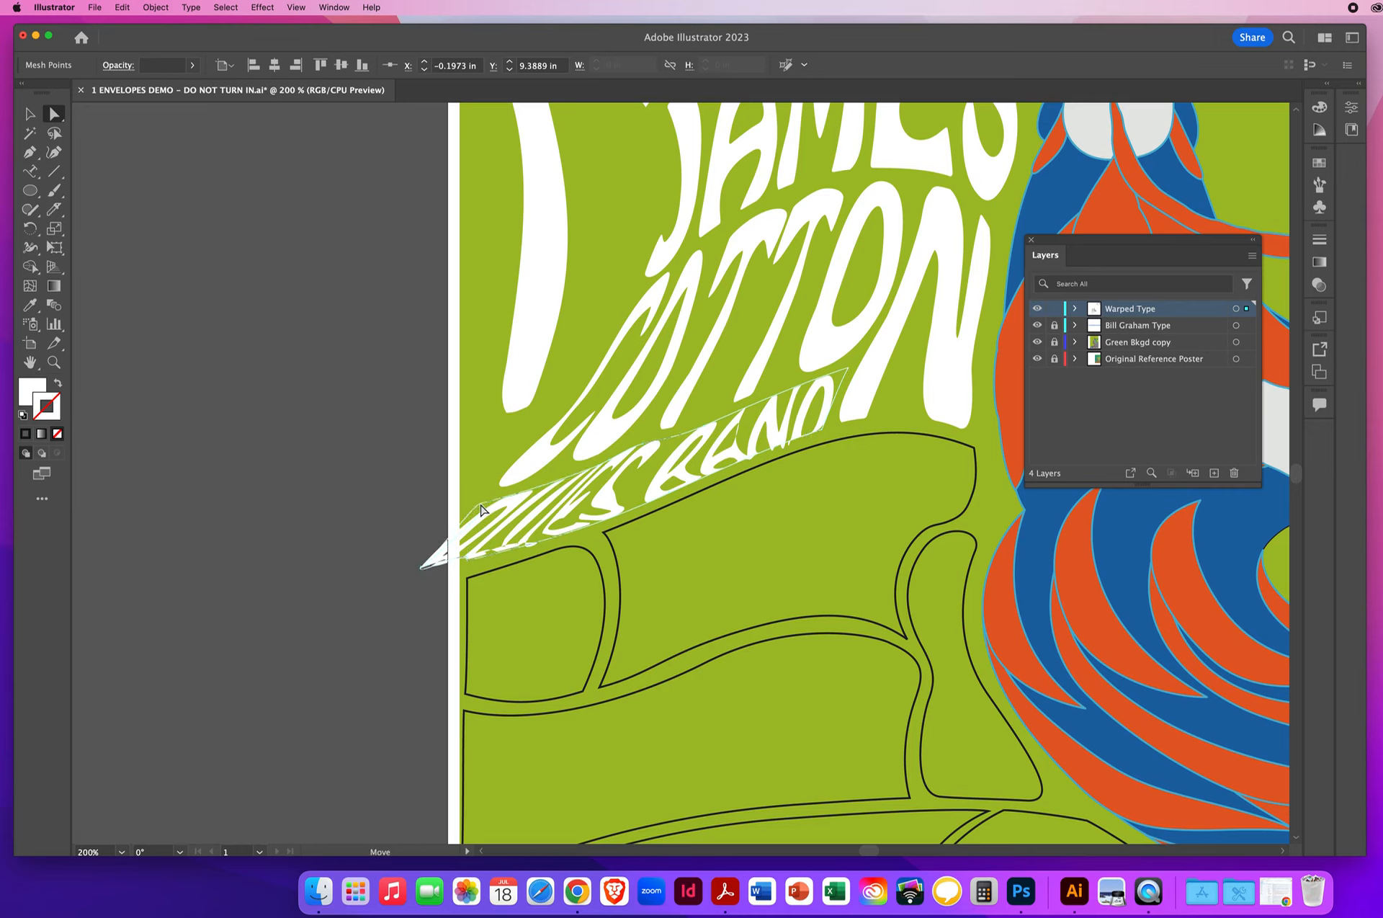
left_click(421, 572)
left_click(353, 621)
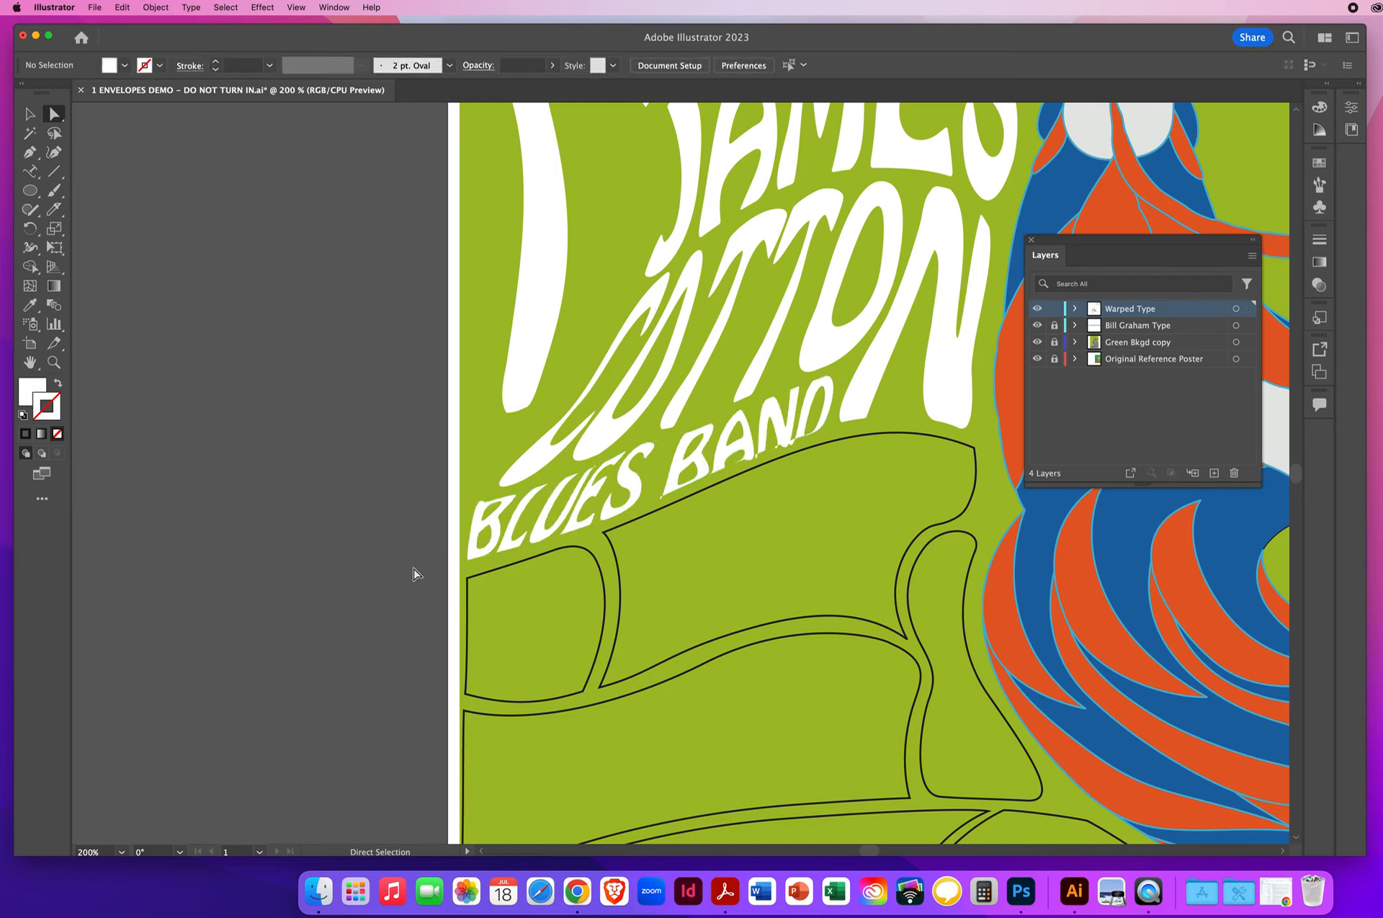
left_click(481, 503)
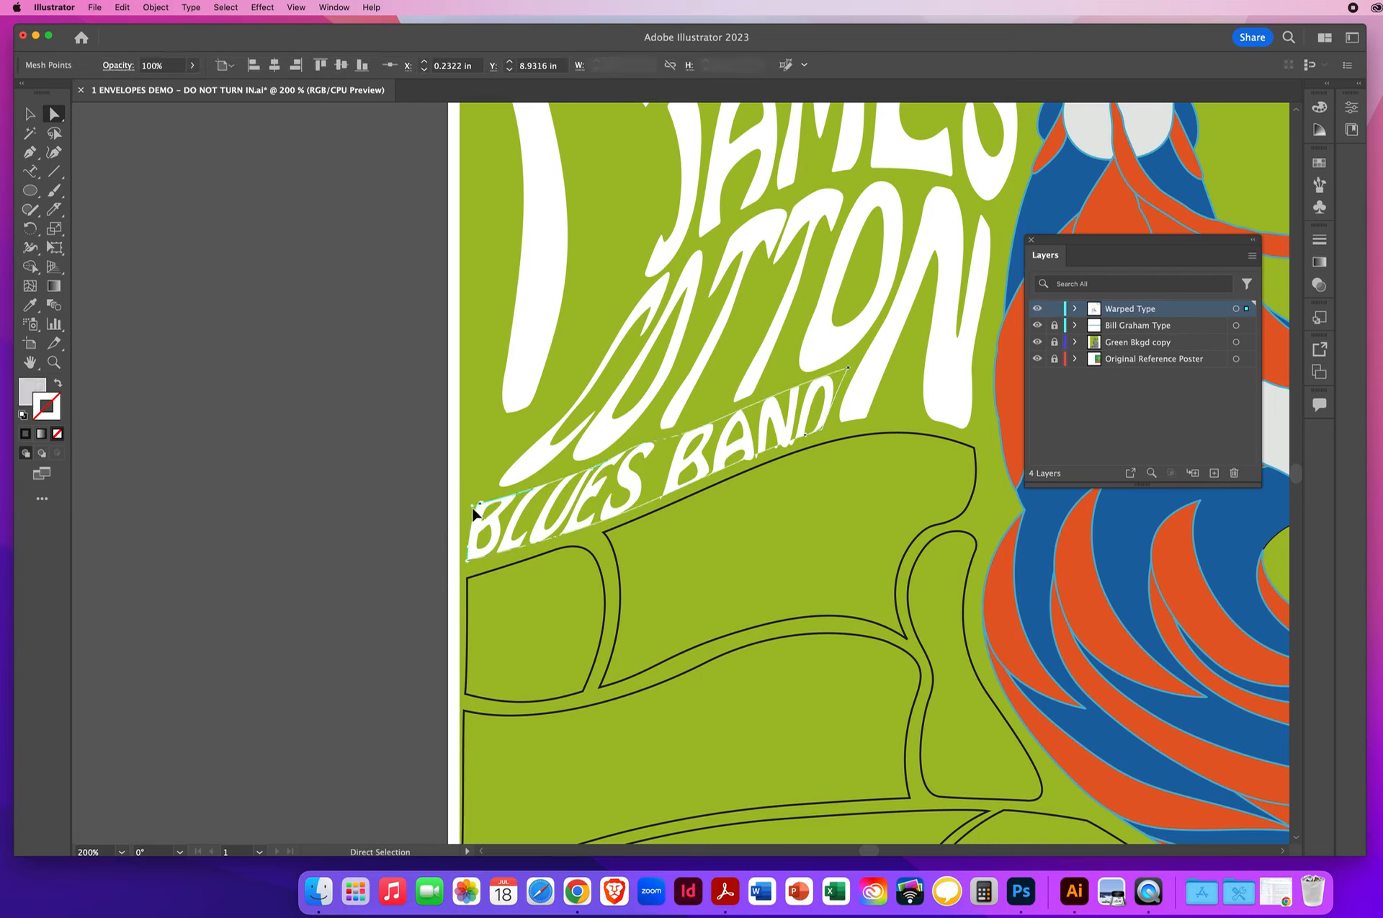
left_click_drag(473, 509, 482, 507)
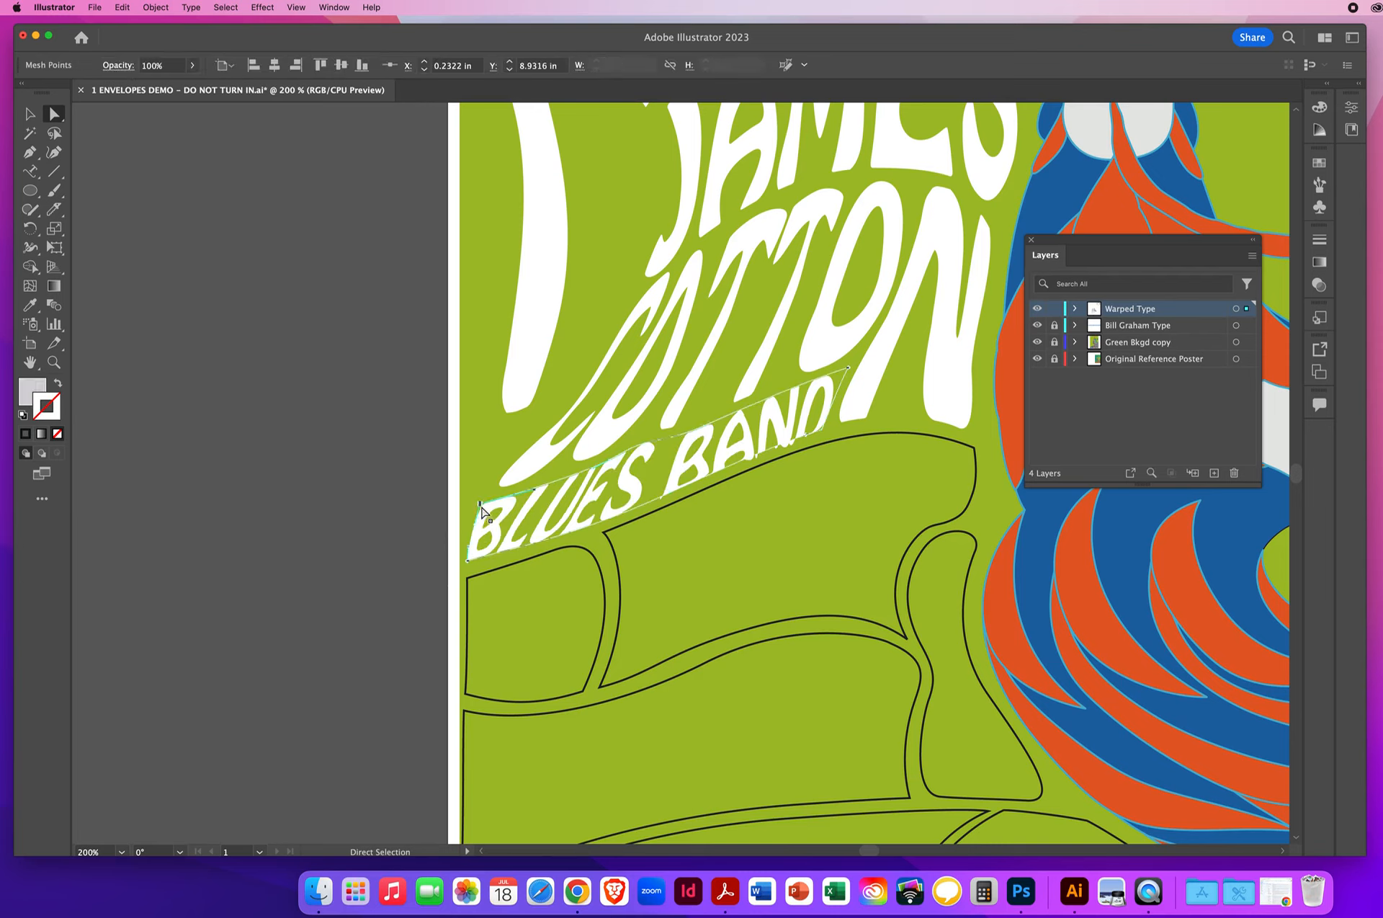
- Pull the lower-right mesh point of the BLUES BAND envelope outward across the foot of the N in COTTON
left_click(807, 437)
left_click(823, 432)
left_click_drag(823, 433, 910, 407)
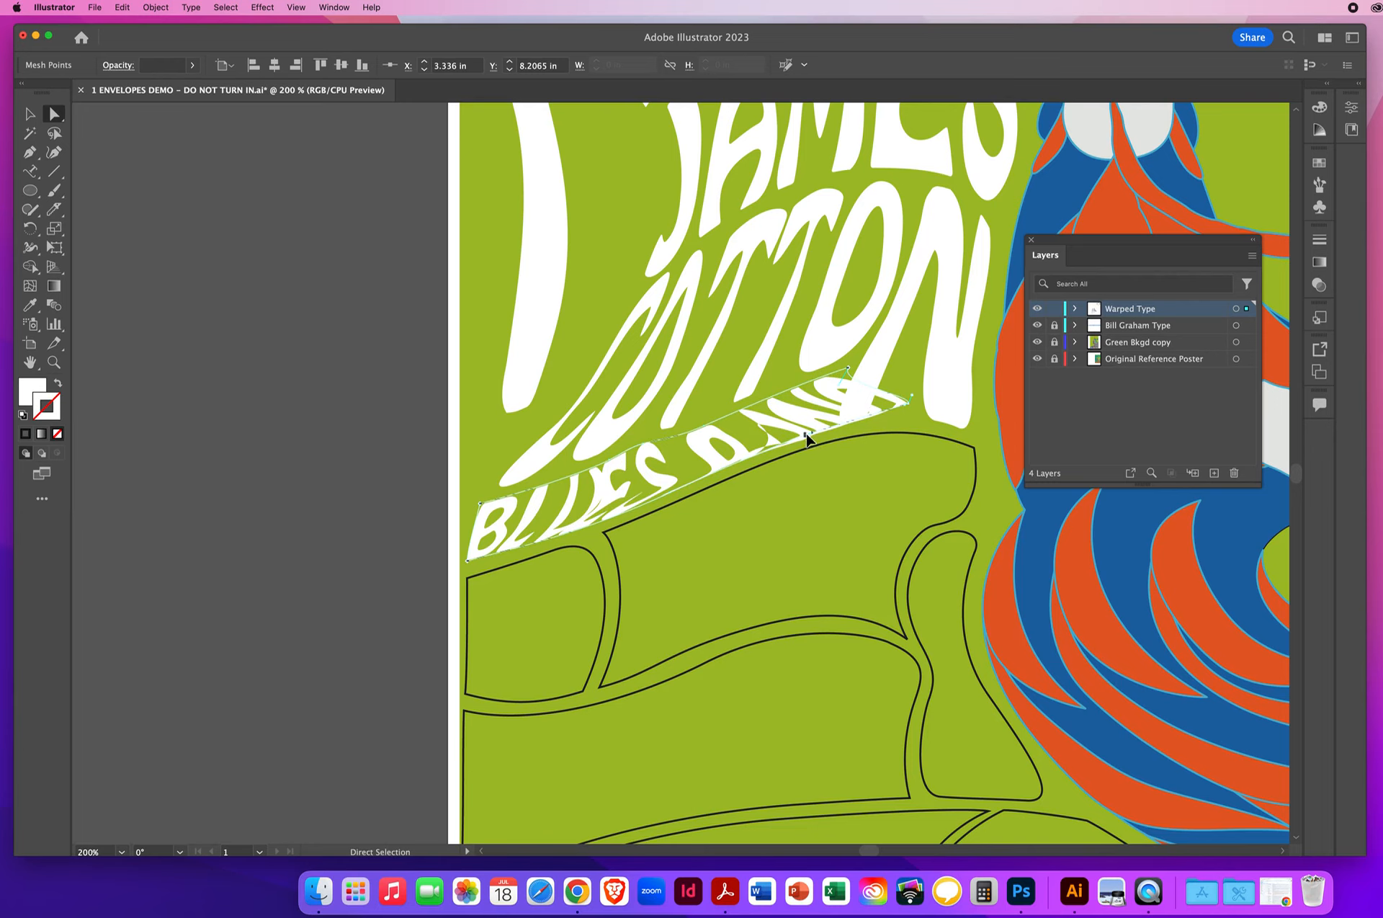
left_click_drag(807, 436, 822, 435)
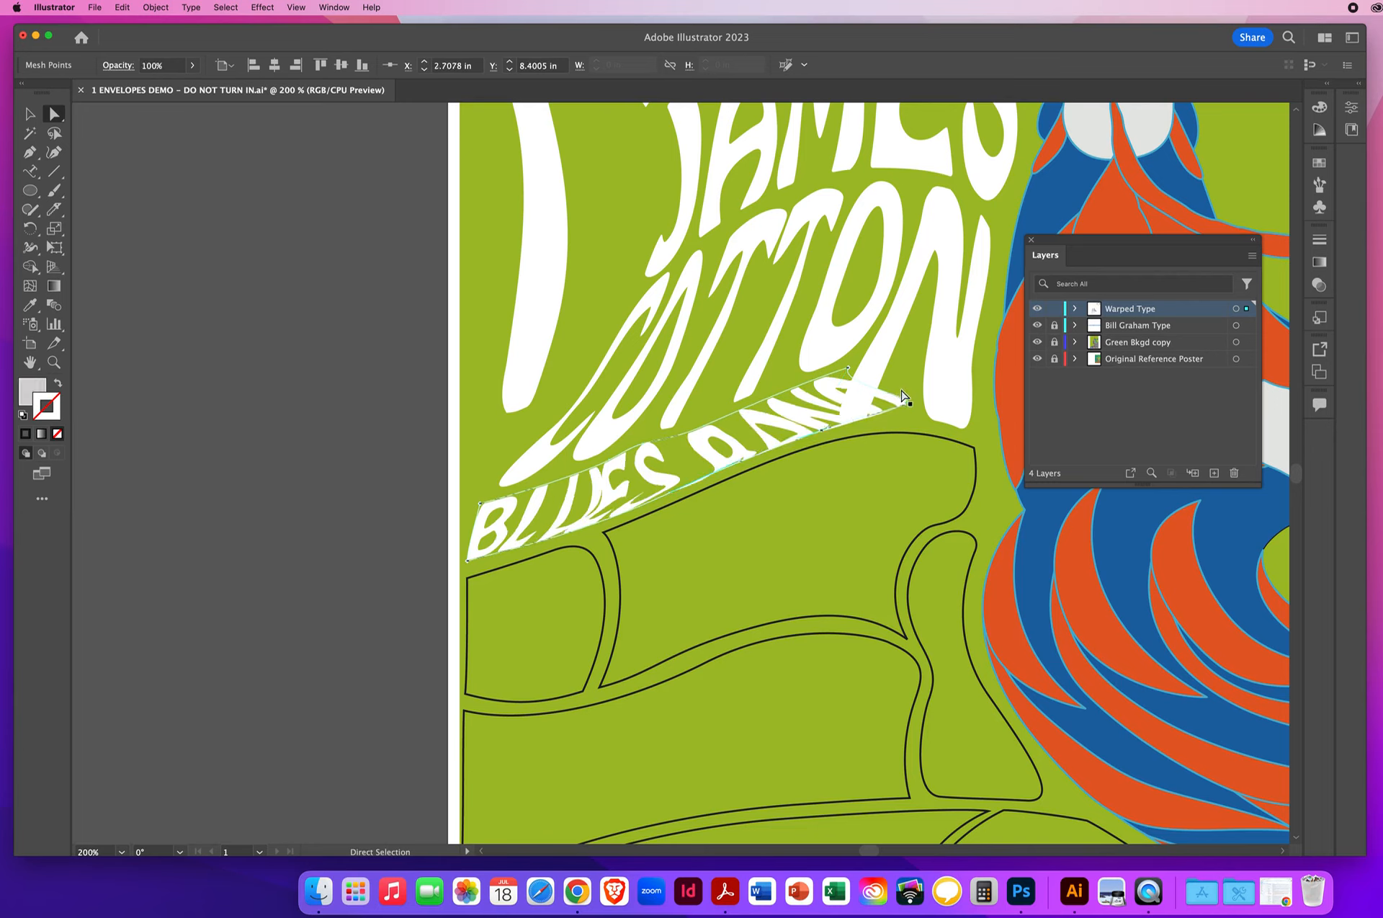
- Bring the whole BLUES BAND envelope to the front so its overlapping mesh point lies above the N of COTTON
left_click(894, 442)
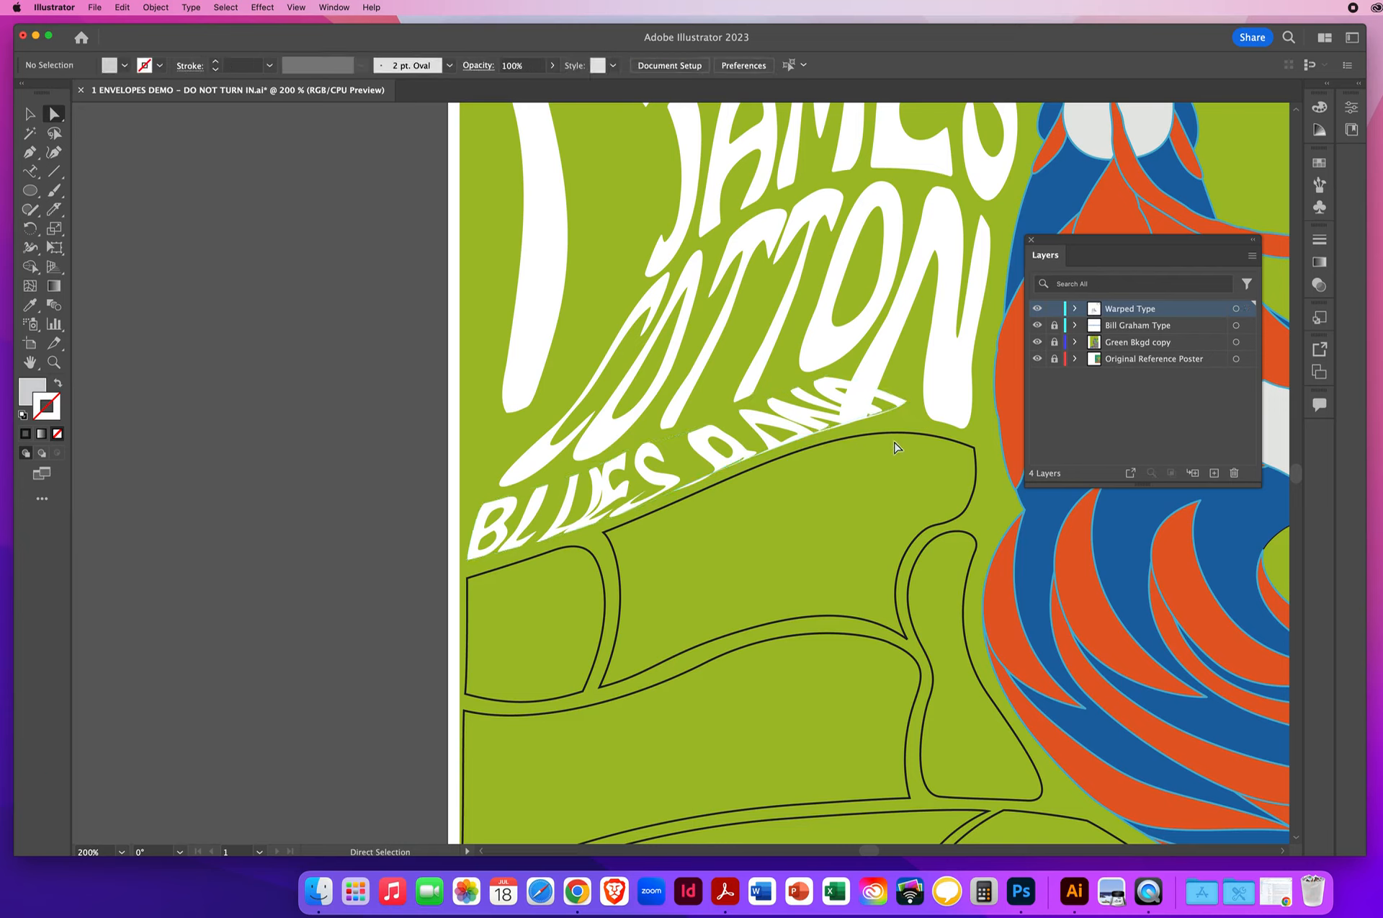
left_click(910, 408)
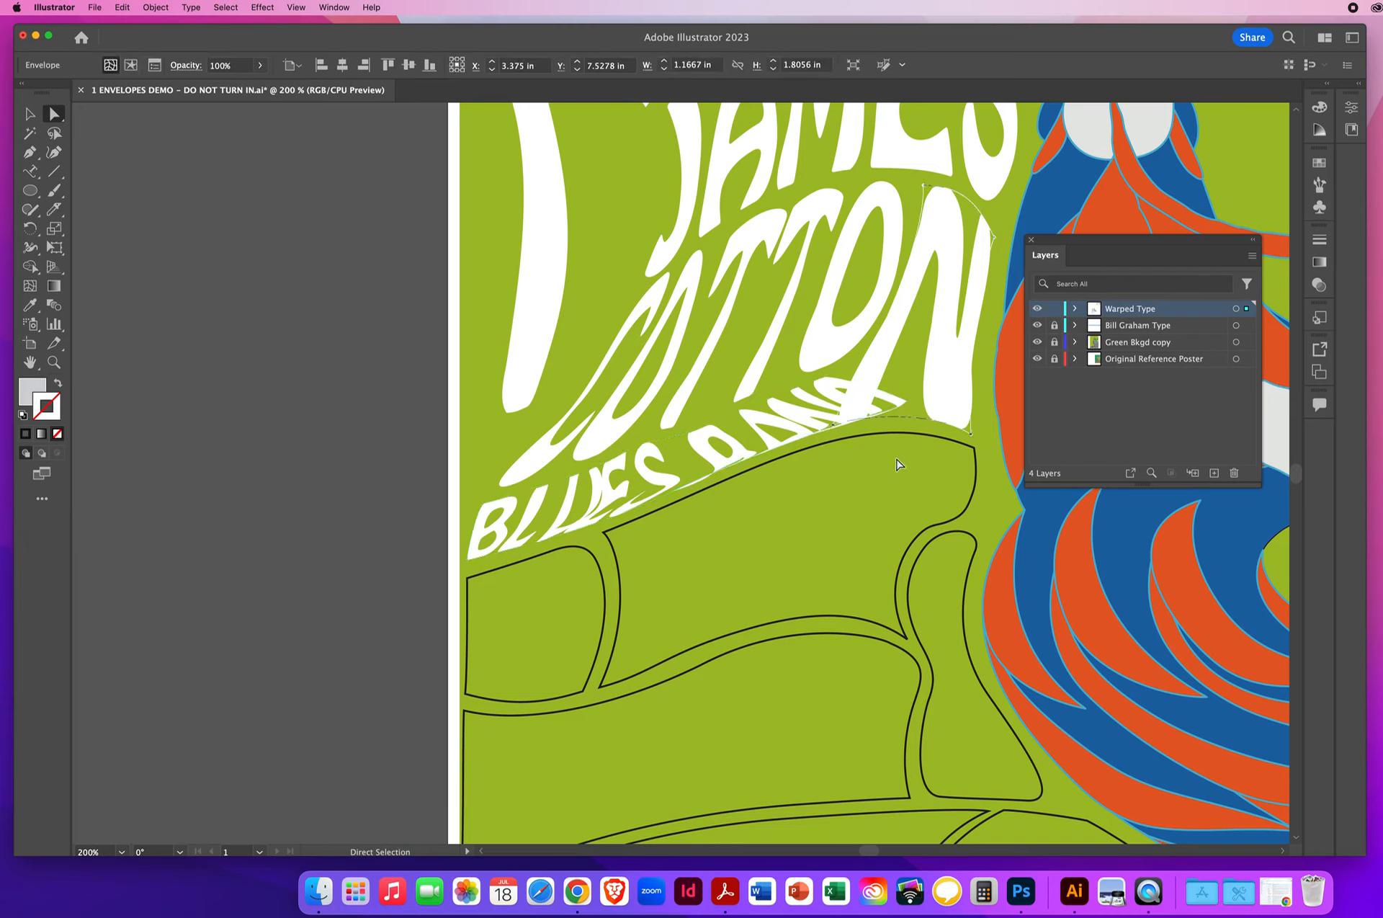
left_click(780, 448)
left_click(910, 409)
left_click(29, 113)
left_click(617, 494)
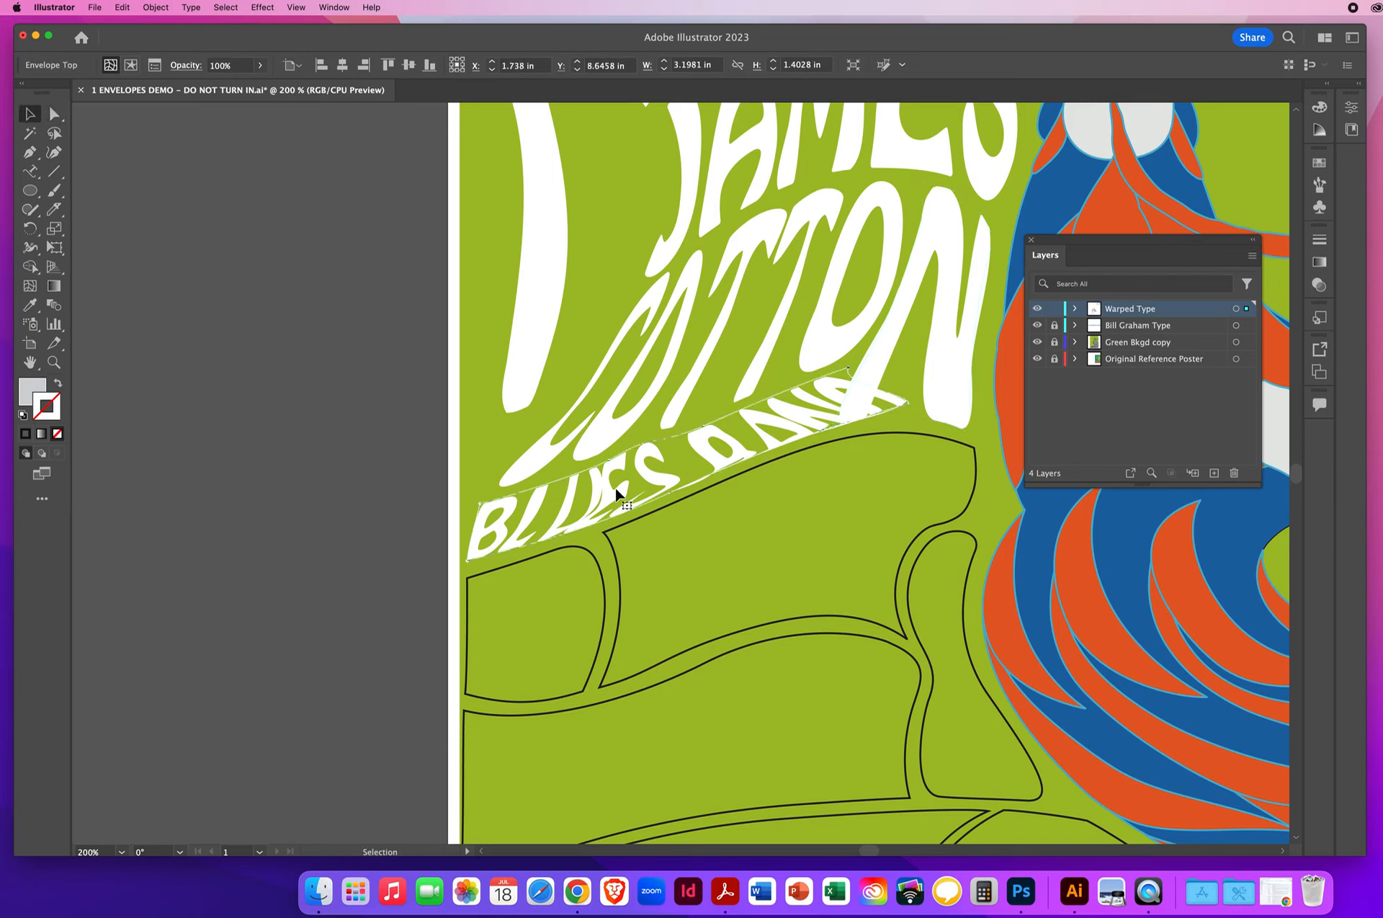
left_click(156, 7)
mouse_move(160, 42)
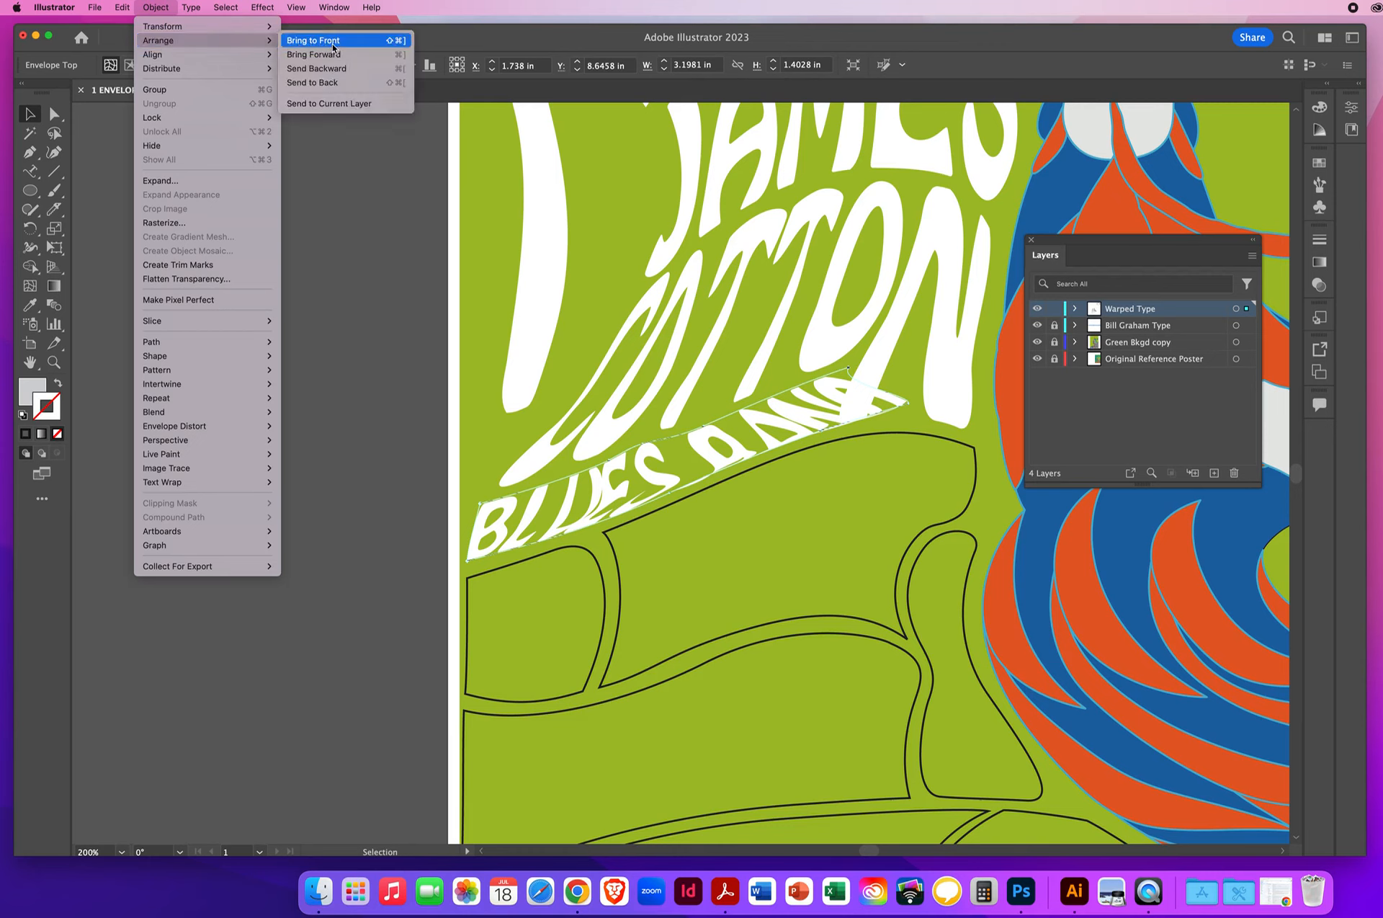
left_click(334, 47)
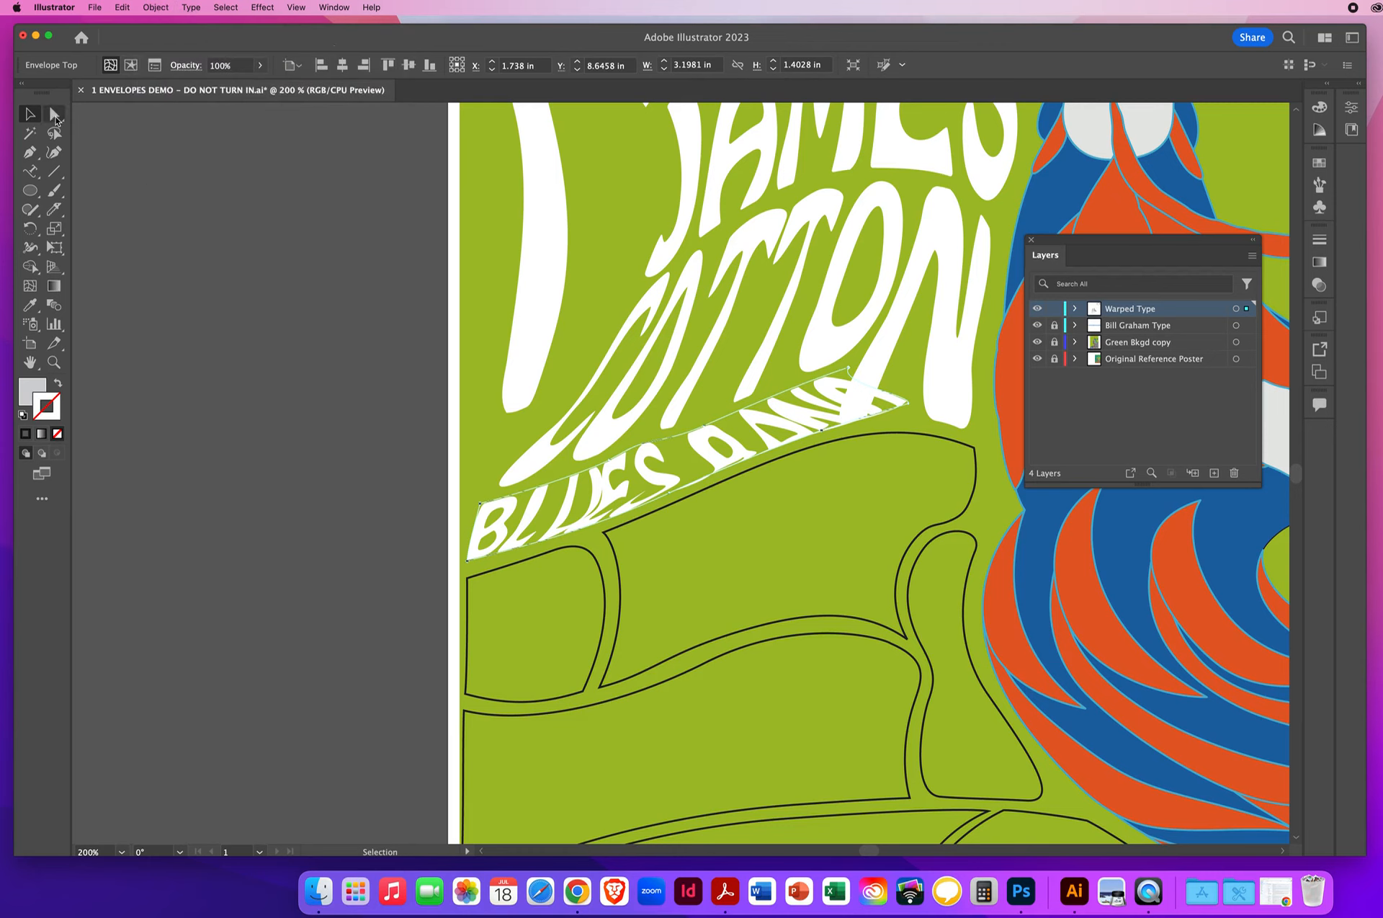
- Move the overextended lower-right mesh point of the BLUES BAND envelope back to the corner beside the N, leaving nothing selected
left_click(55, 117)
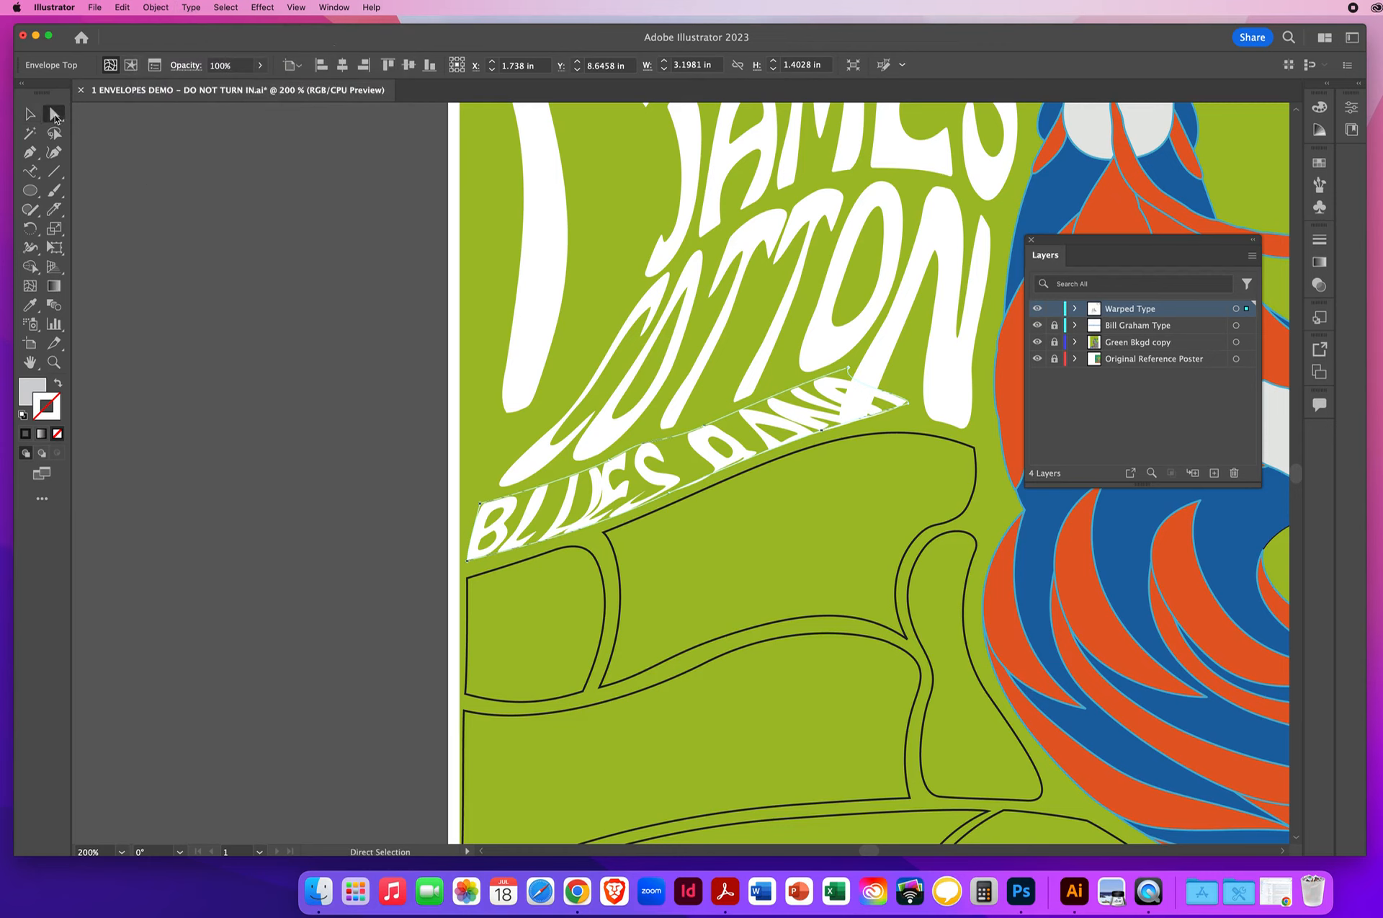
left_click(867, 484)
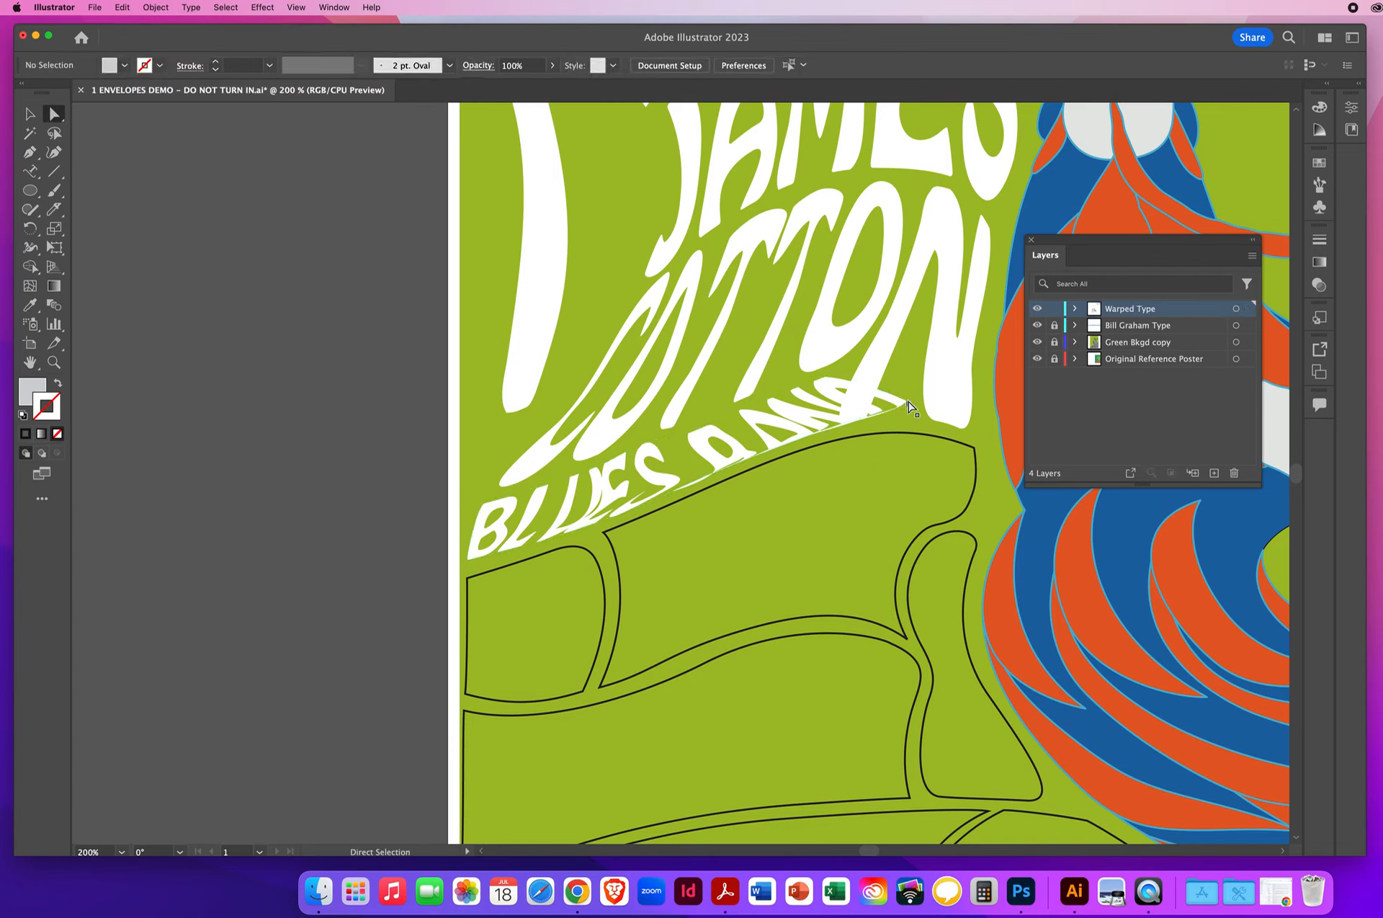
left_click(908, 403)
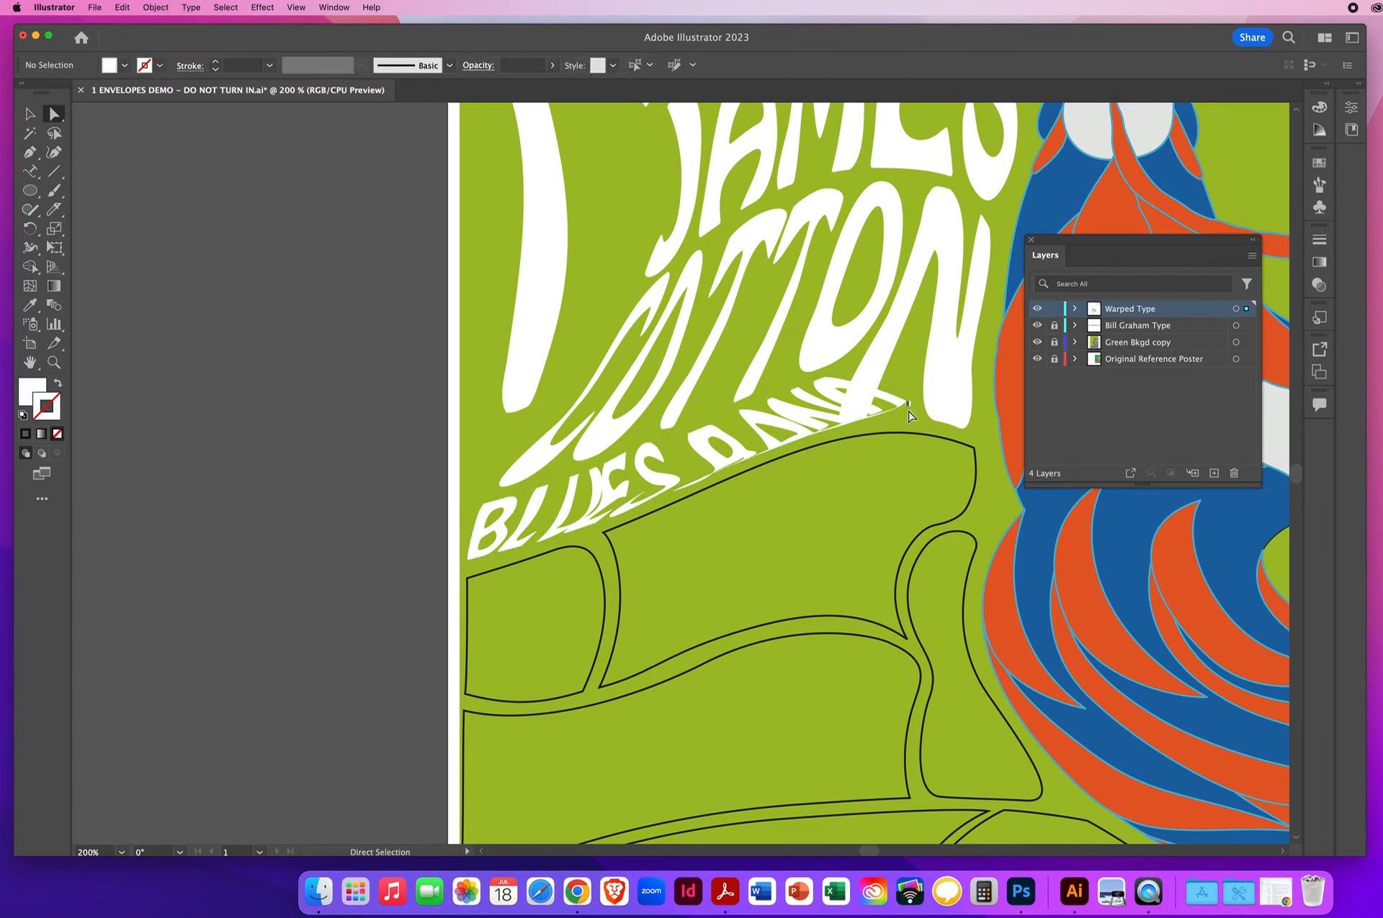
left_click(850, 549)
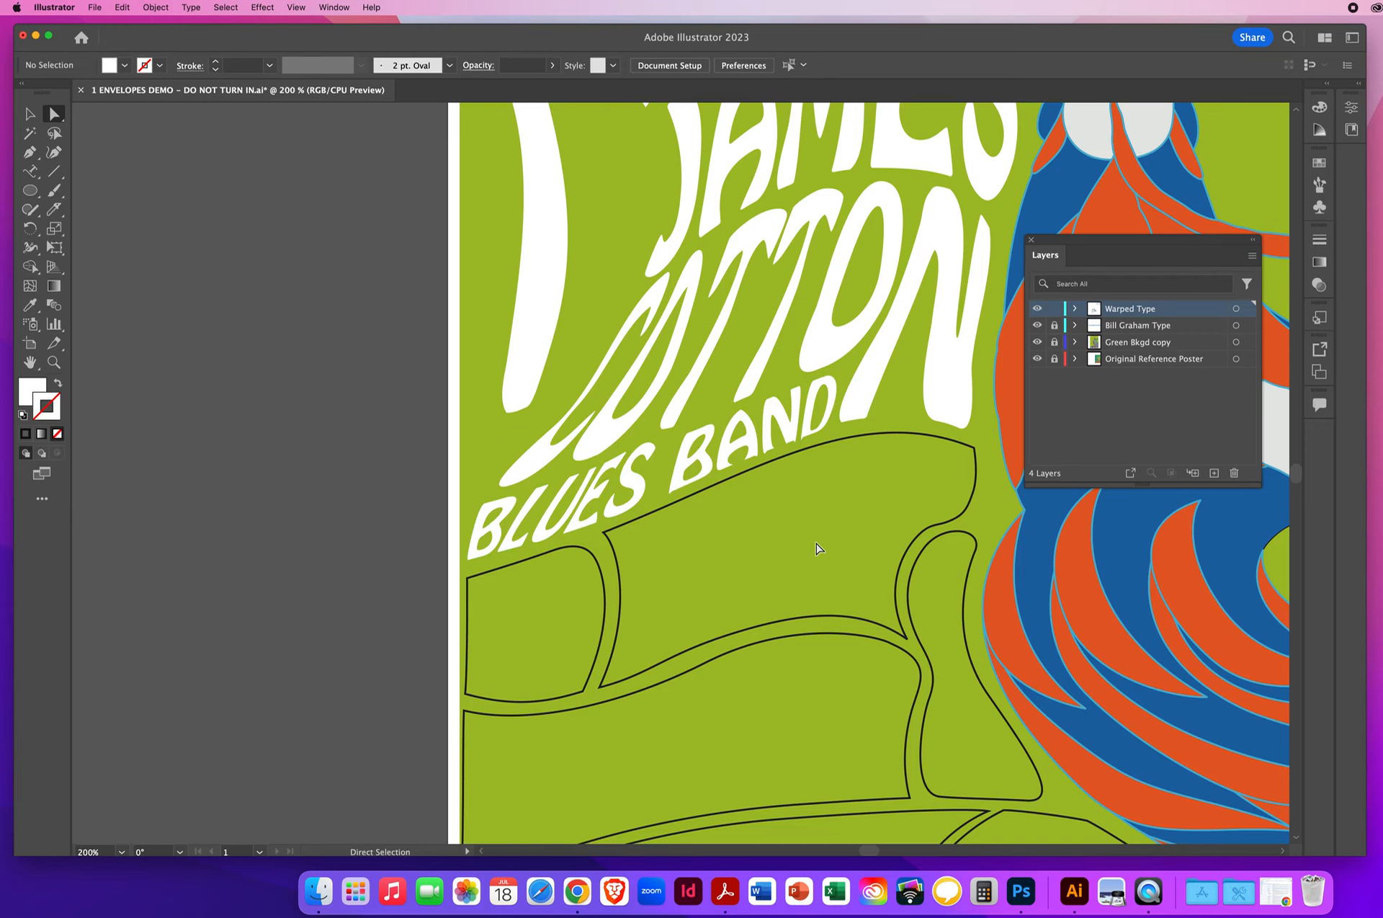
- Adjust the handle at the BLUES BAND envelope's lower-right mesh point to even out the D, leaving nothing selected
left_click(812, 440)
left_click(824, 432)
left_click_drag(829, 429, 841, 405)
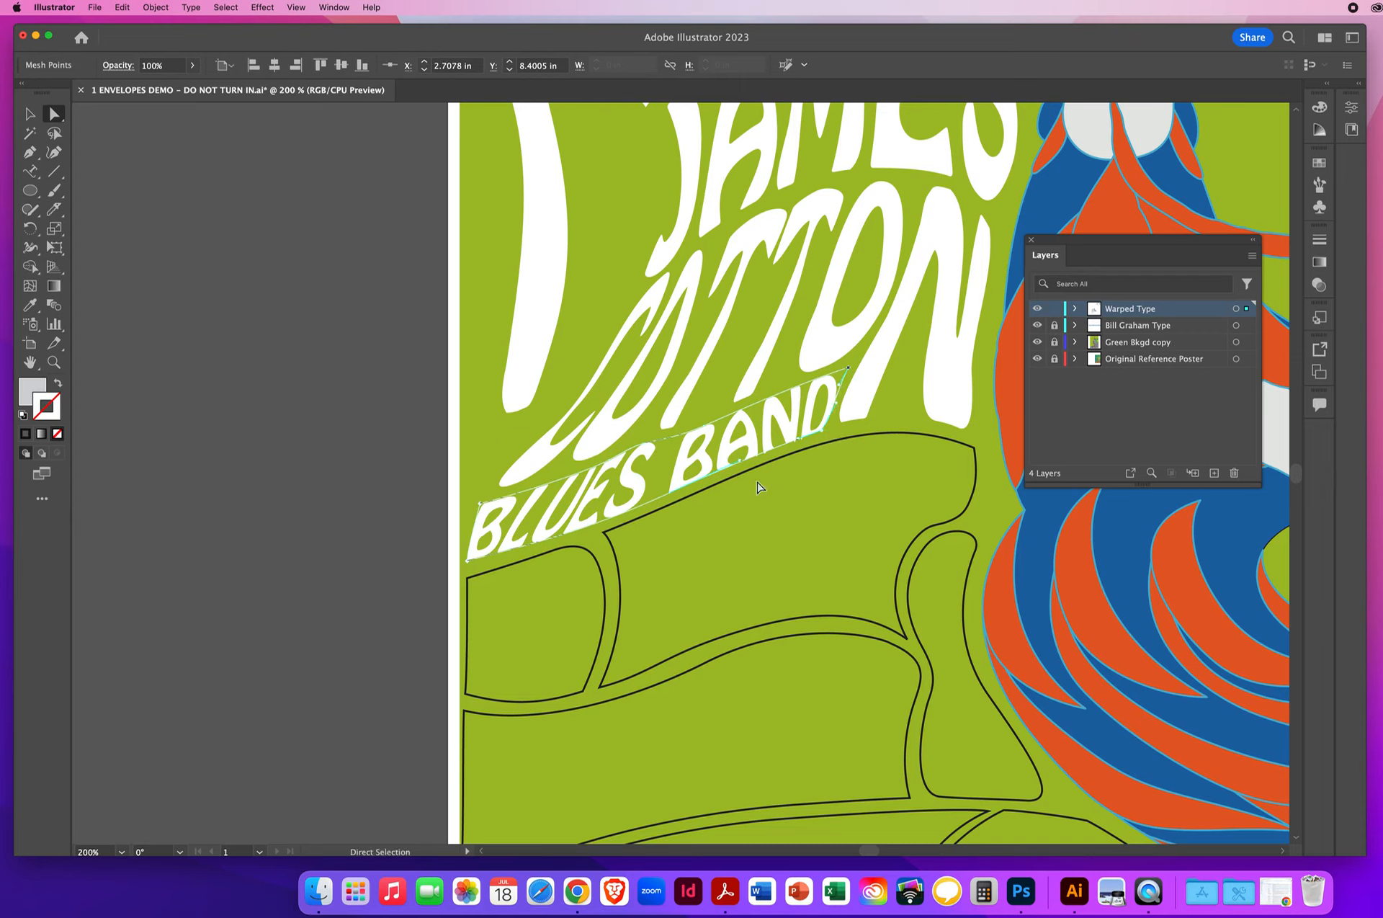
left_click(285, 492)
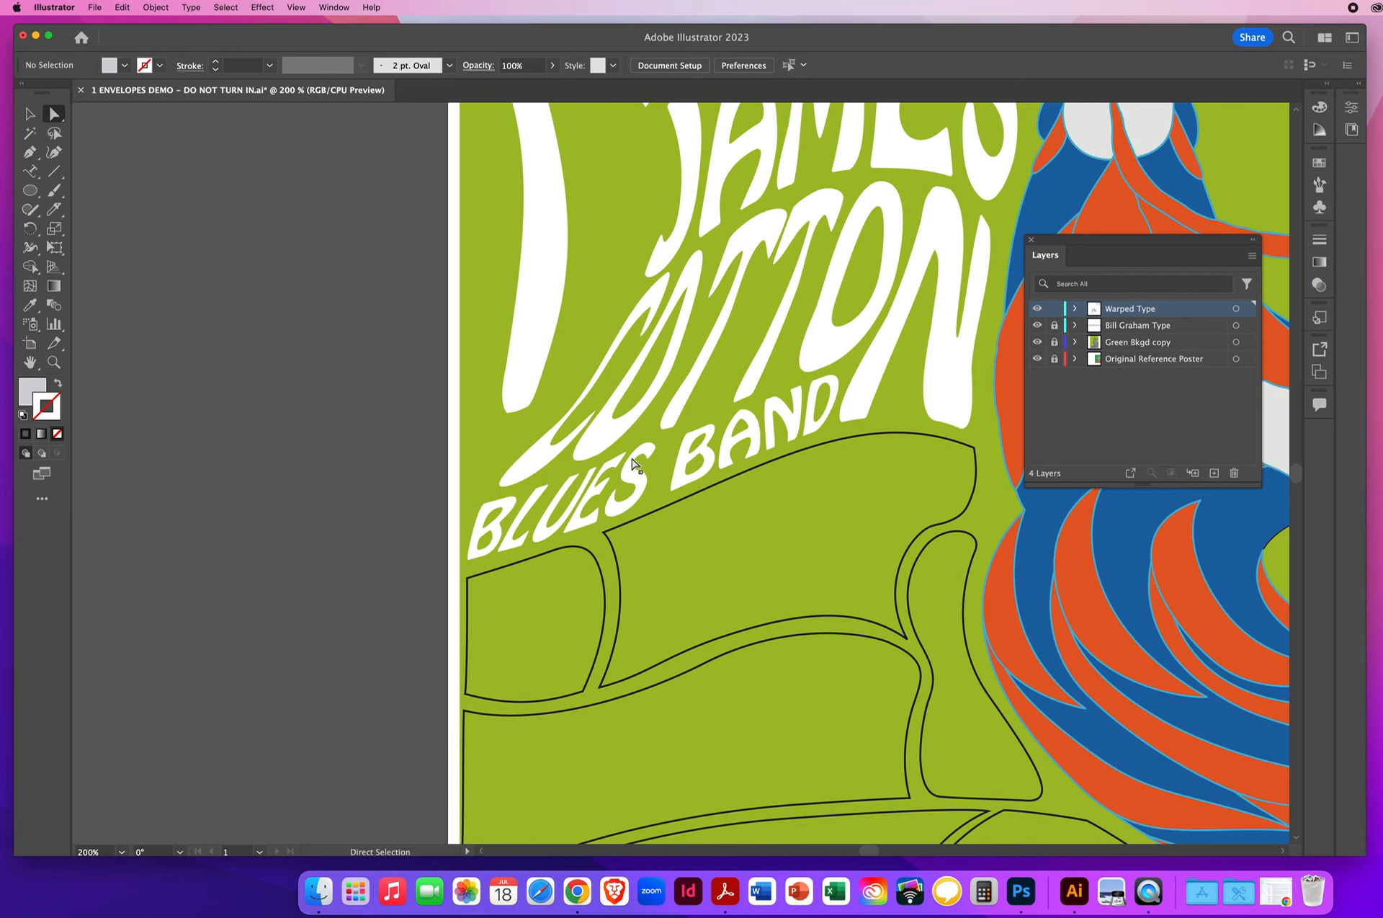
- Compare the whole poster artwork with the original reference poster beside it
left_click(54, 362)
left_click(733, 558, "alt")
left_click(733, 558, "alt")
left_click(734, 559, "alt")
left_click(733, 558, "alt")
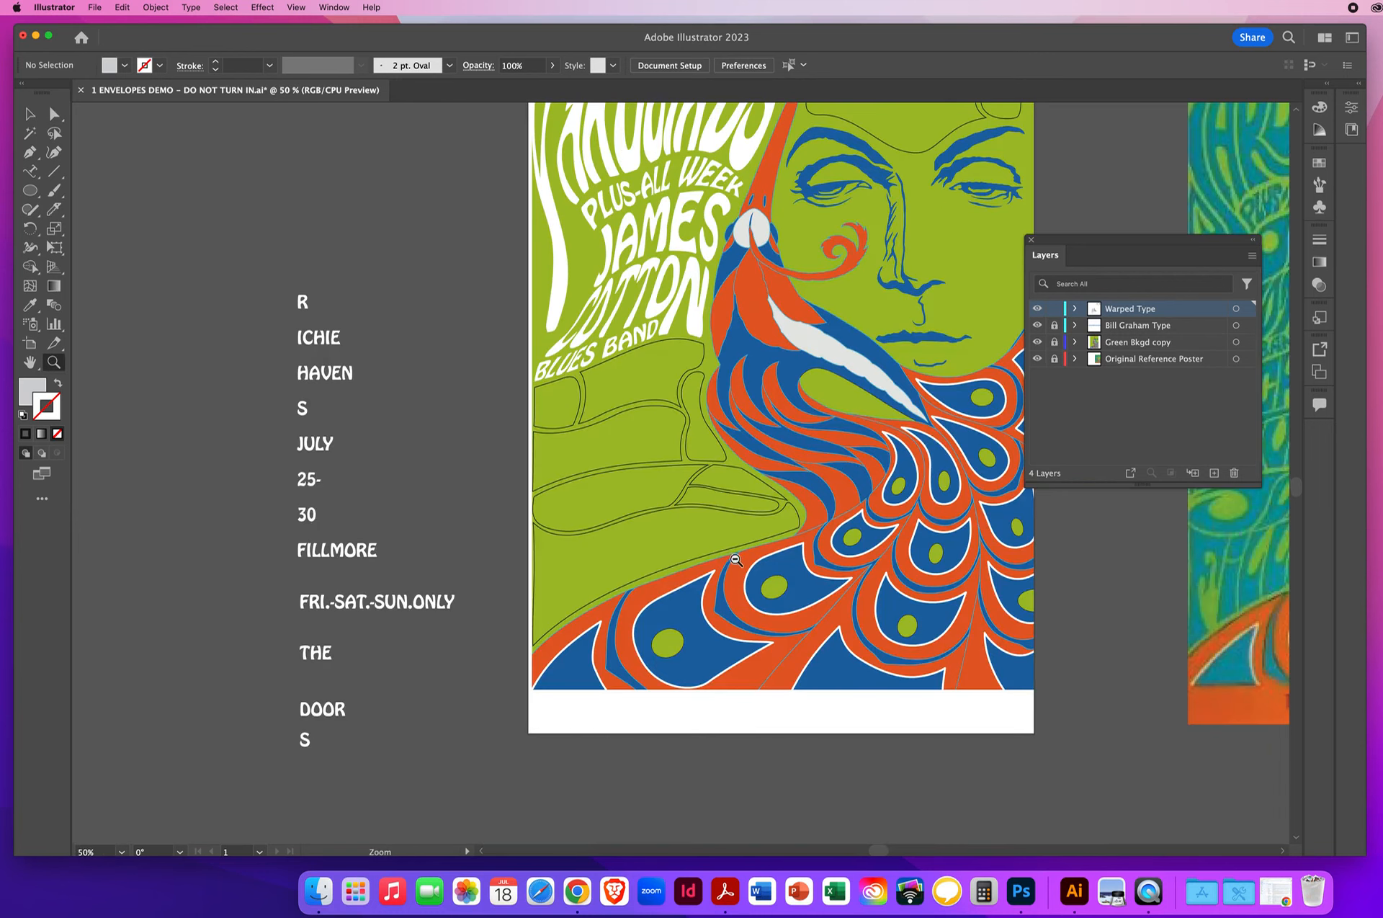
left_click(706, 552, "alt")
left_click_drag(657, 465, 515, 591)
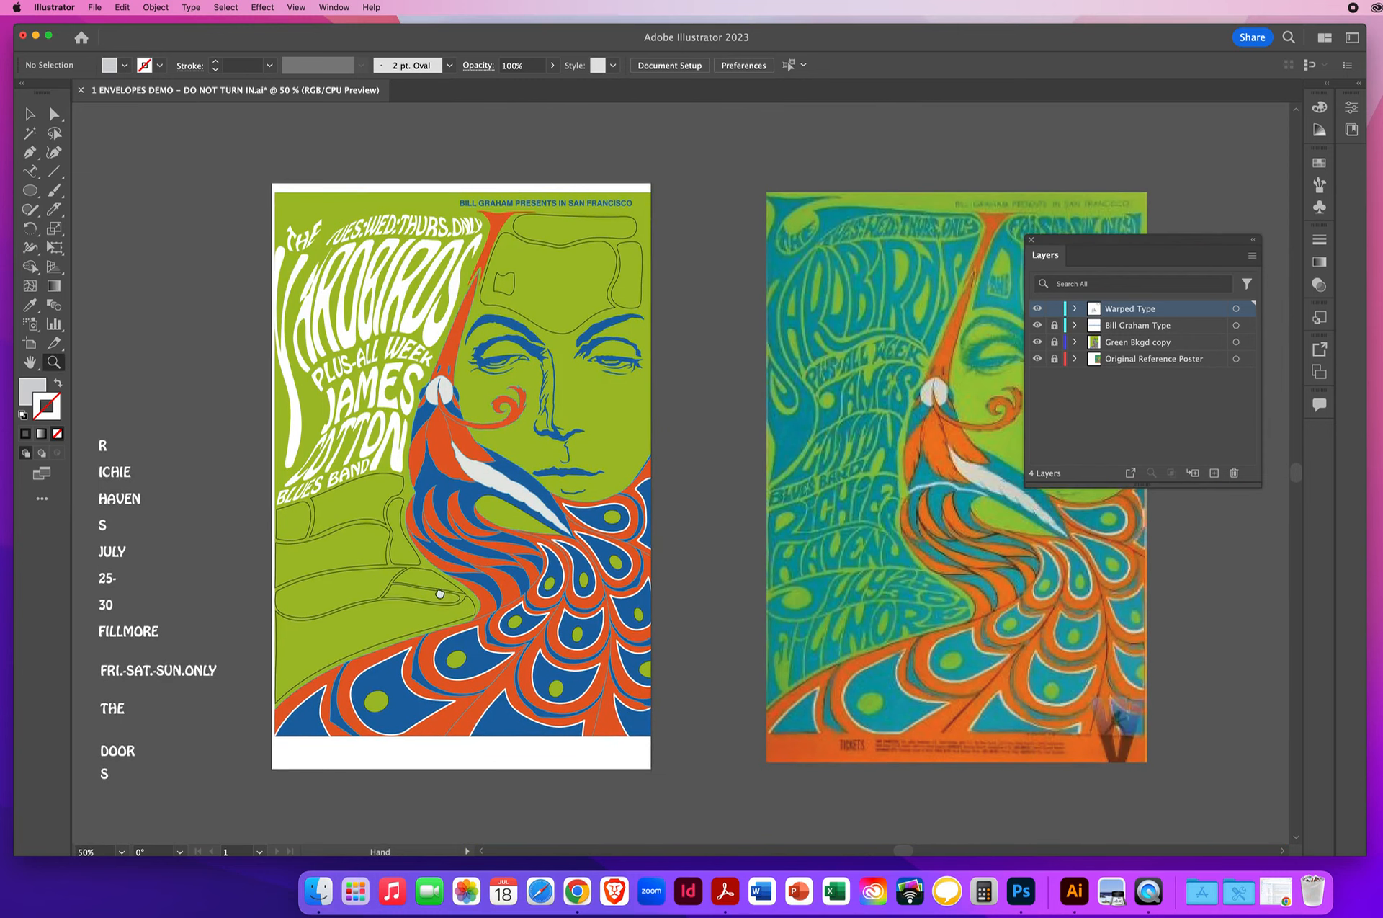
left_click(30, 114)
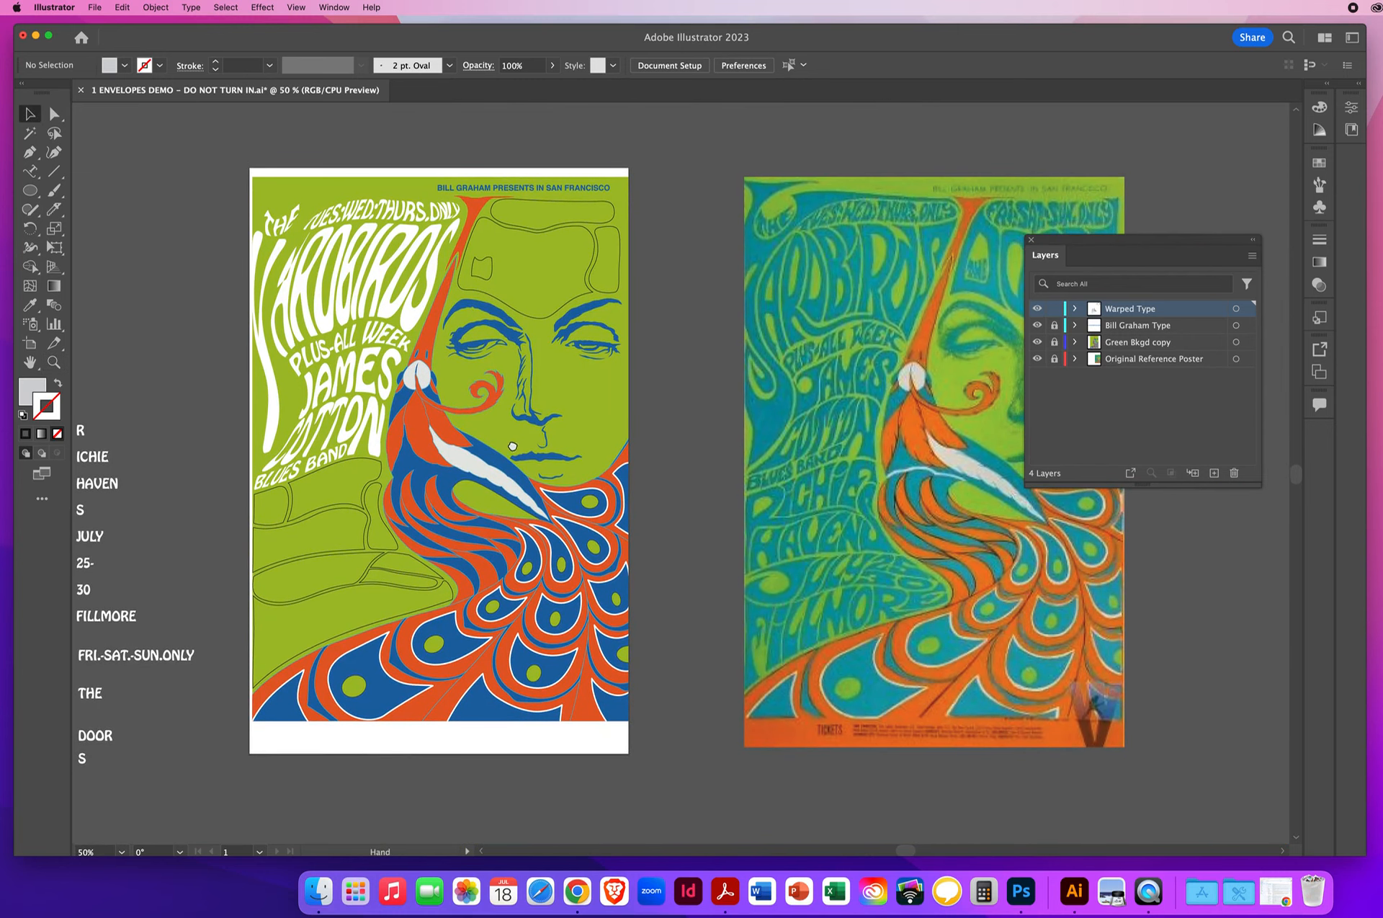
scroll(648, 432, "down", 2)
- Hide and show the Original Reference Poster, Green Bkgd copy and Bill Graham Type layers in turn to examine what each contains
left_click(1127, 360)
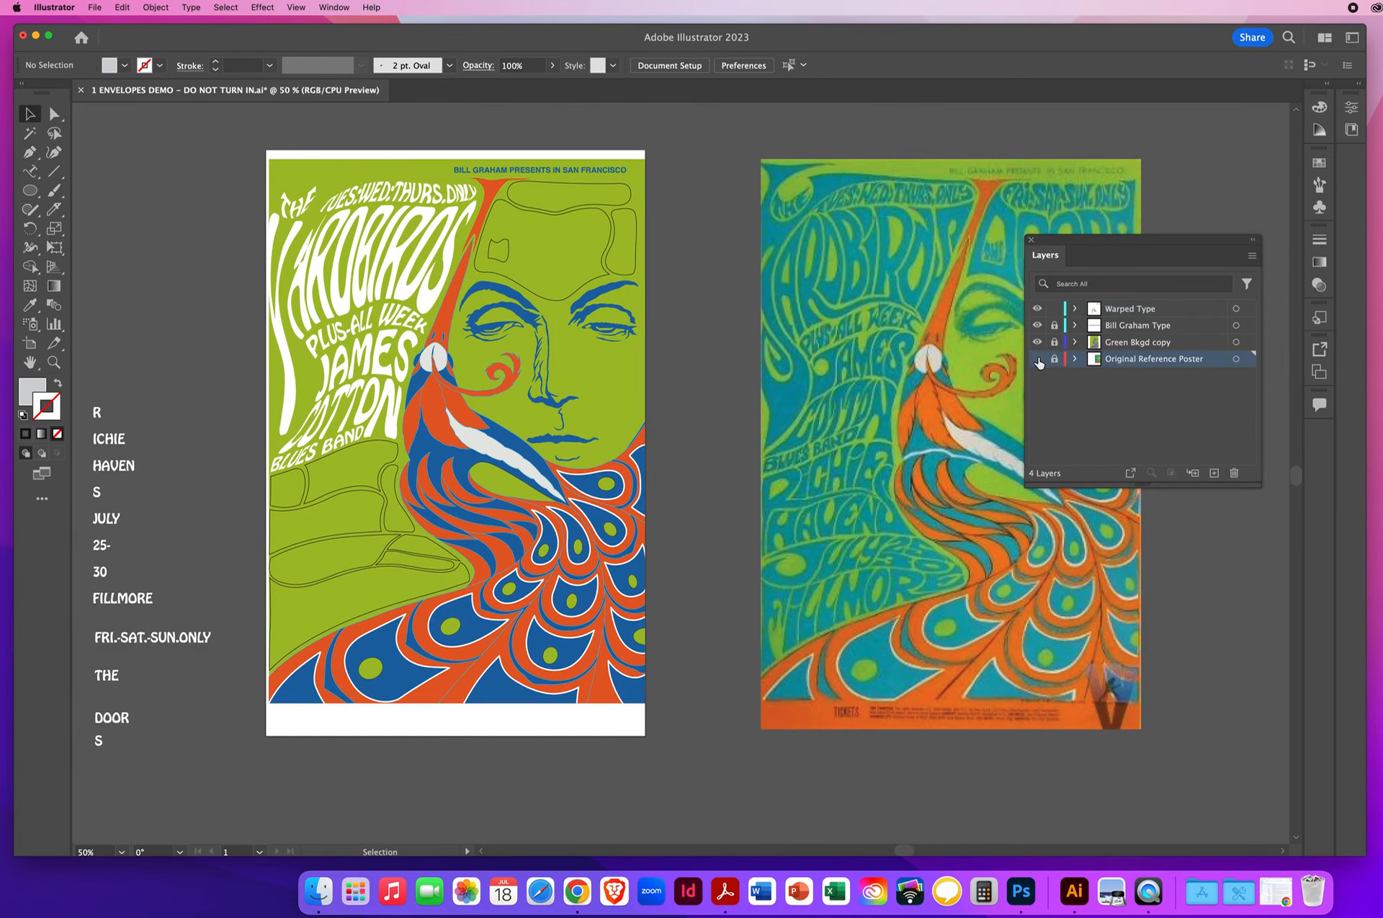
left_click(1038, 359)
left_click(1038, 358)
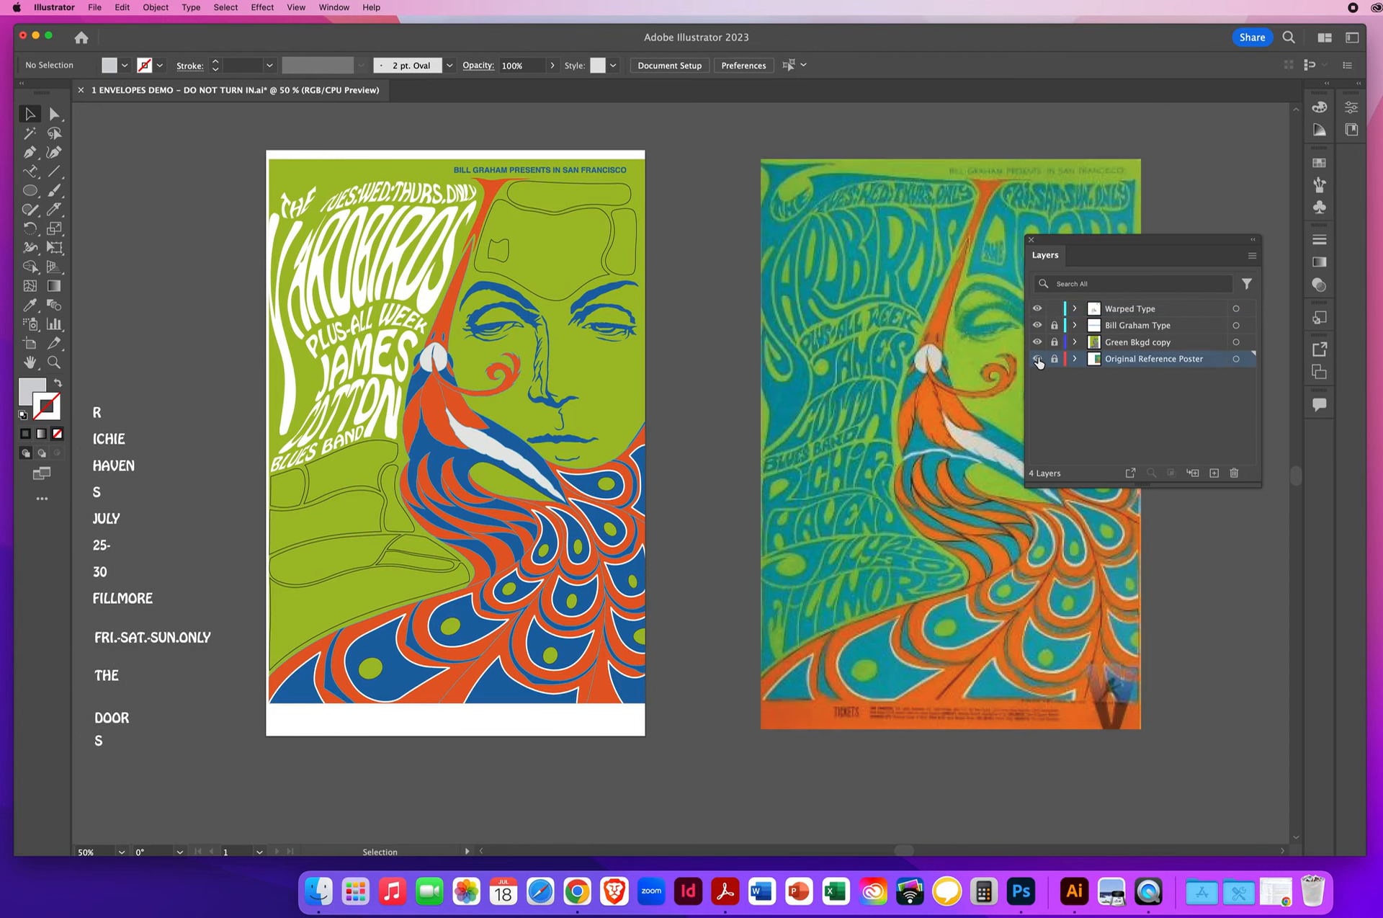
left_click(1120, 345)
left_click(1037, 343)
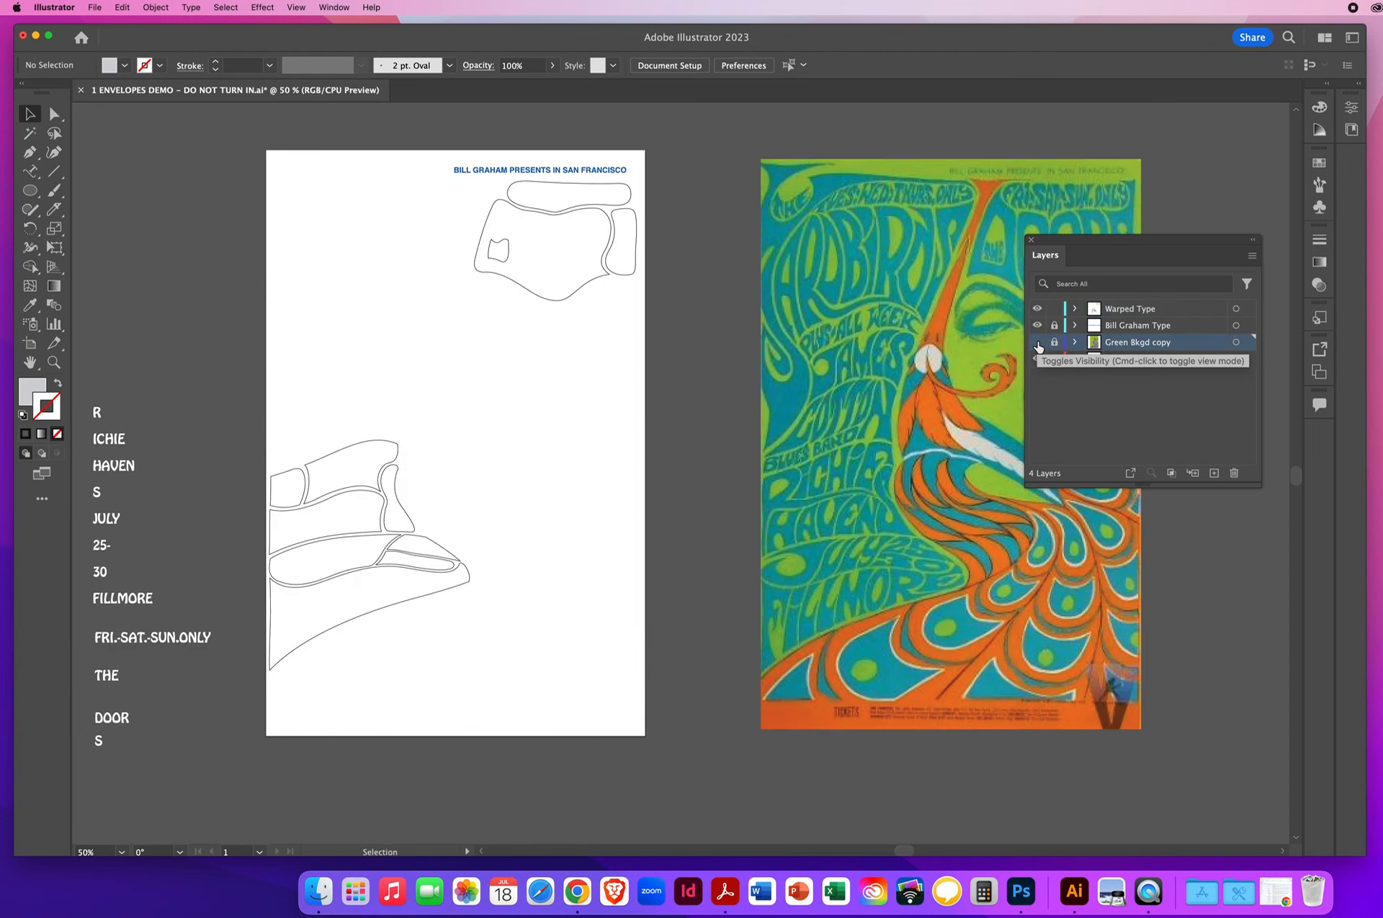
left_click(1038, 343)
left_click(1043, 326)
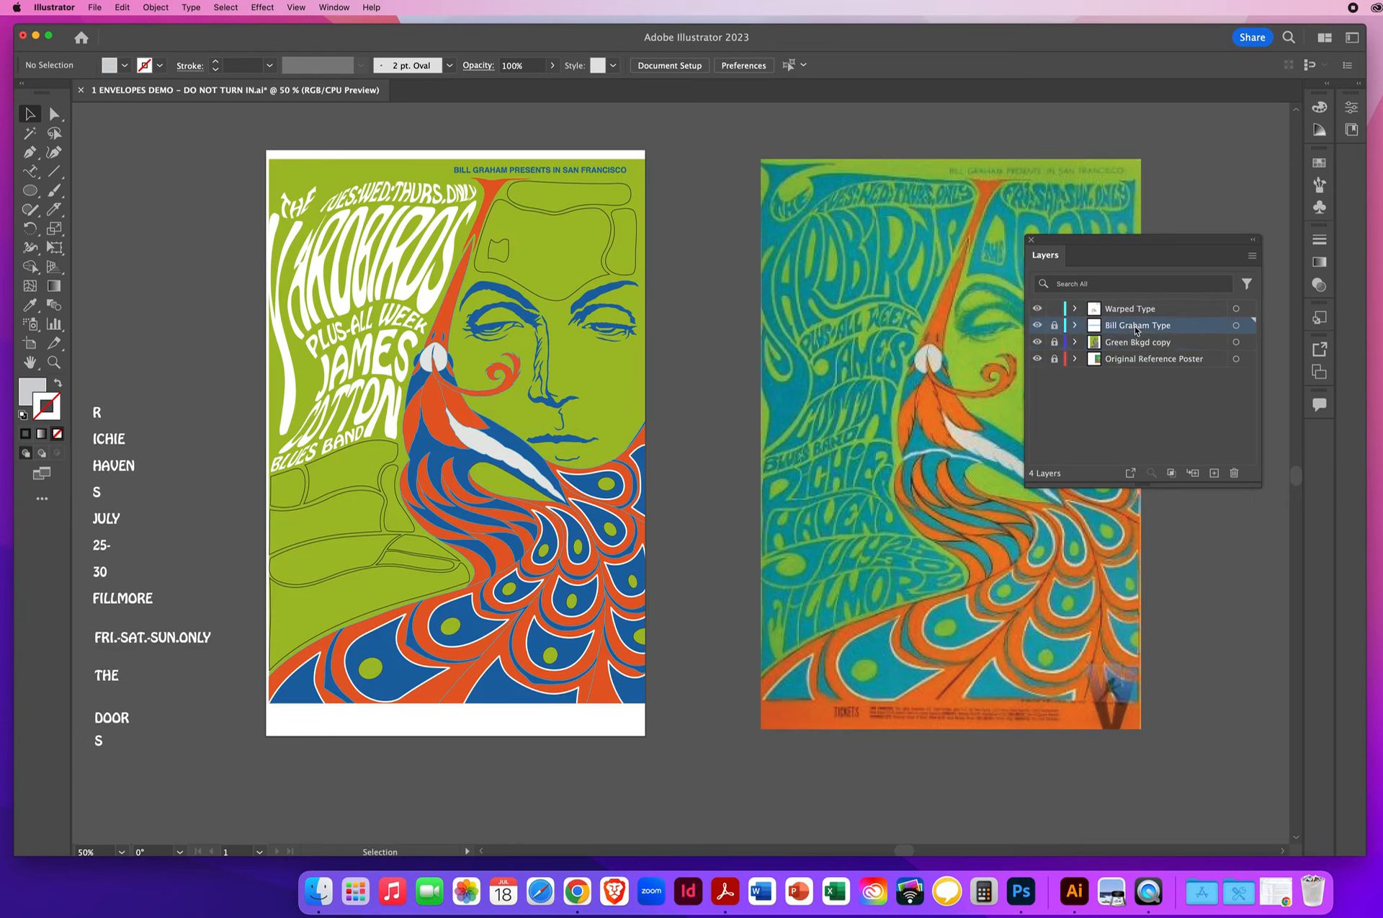
left_click(1038, 326)
left_click(1038, 326)
left_click(1038, 326)
left_click(1038, 326)
- Make the Warped Type layer active, select all the warped poster words and switch their envelopes to editing contents
left_click(1133, 312)
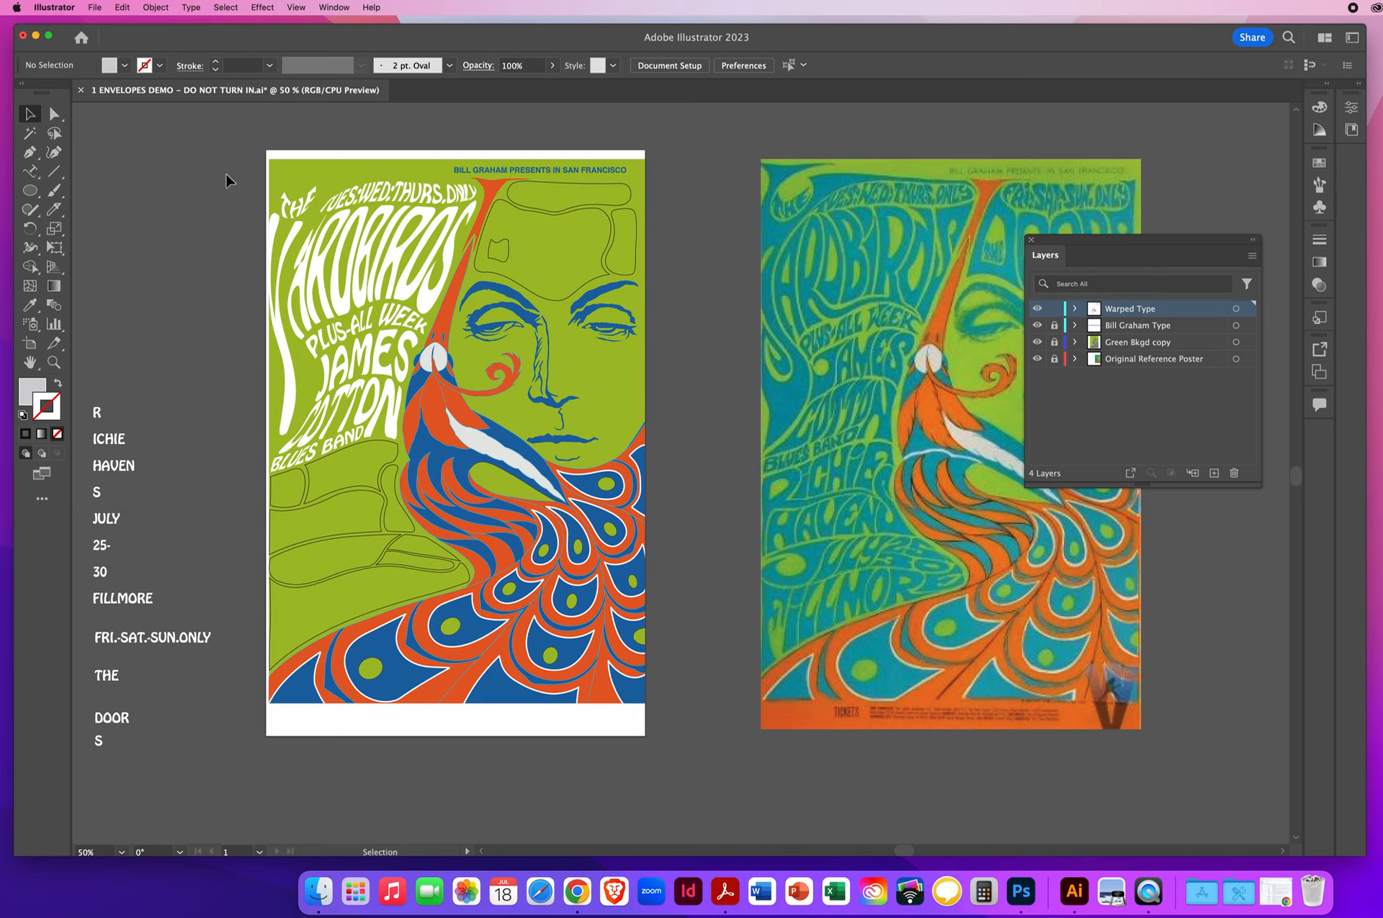
left_click_drag(229, 184, 389, 441)
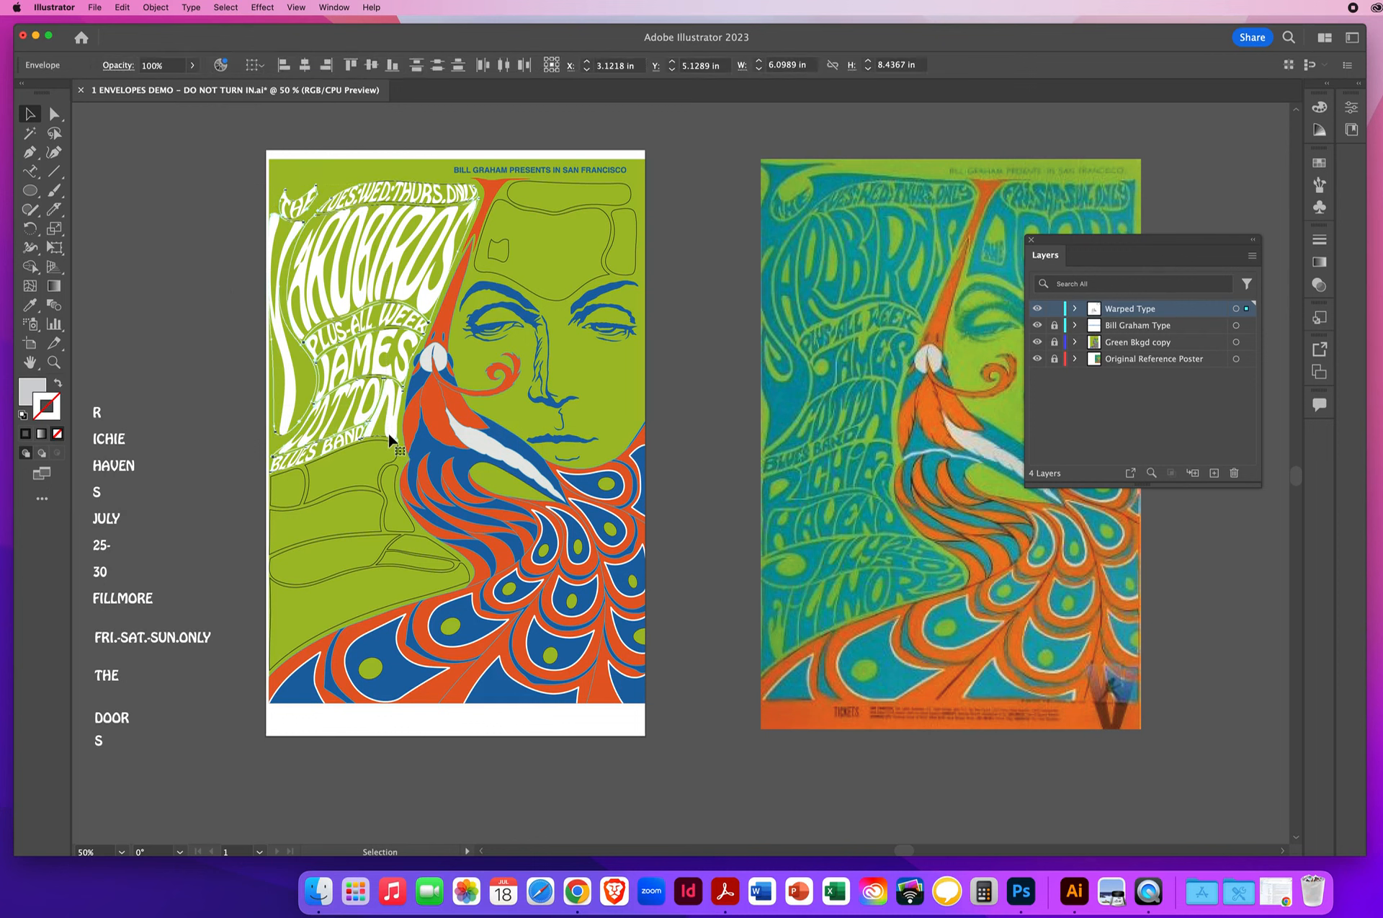
left_click(154, 7)
mouse_move(198, 428)
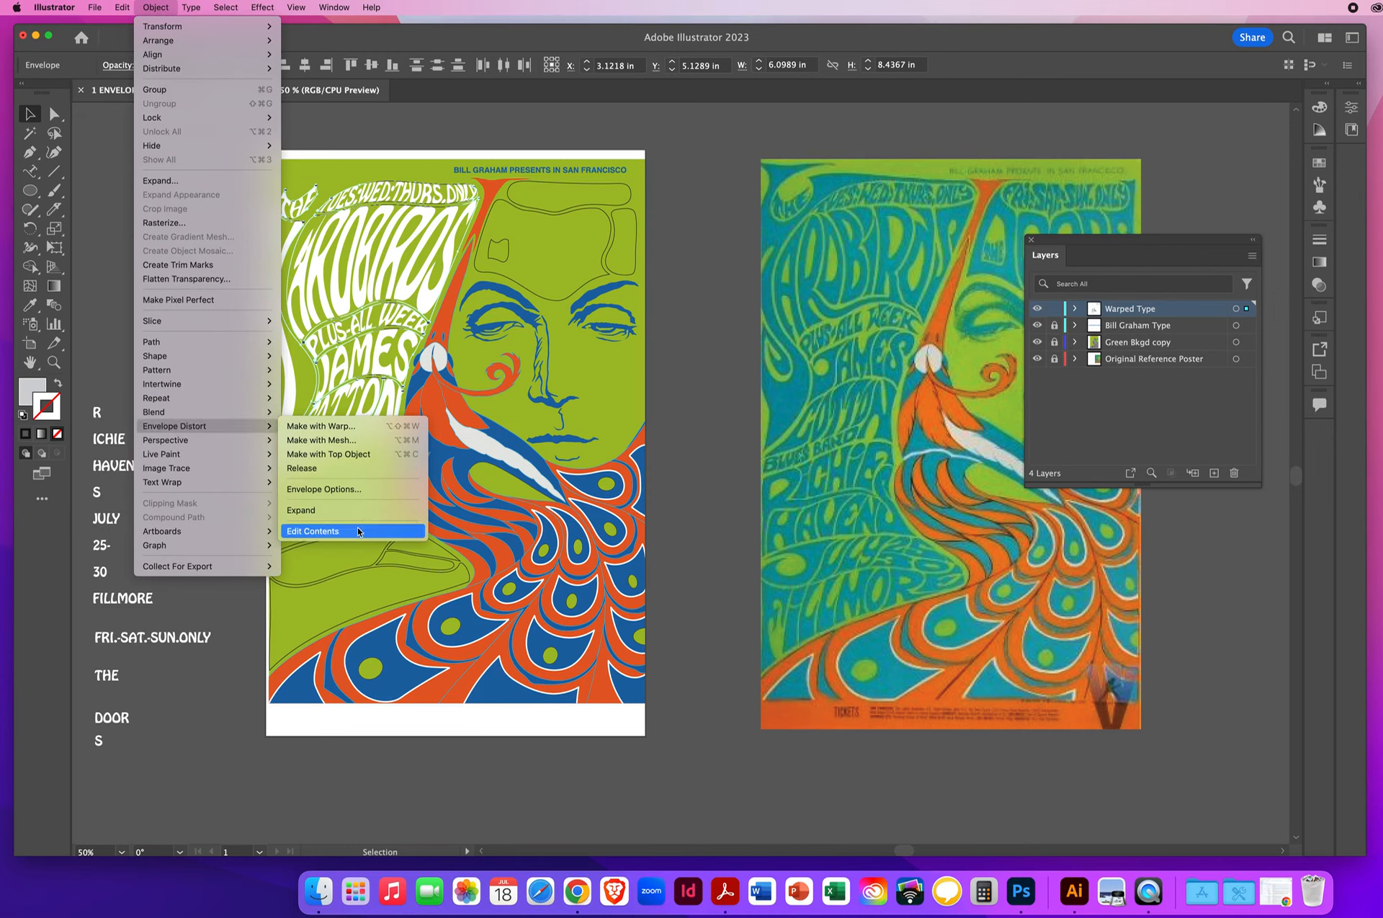
left_click(336, 533)
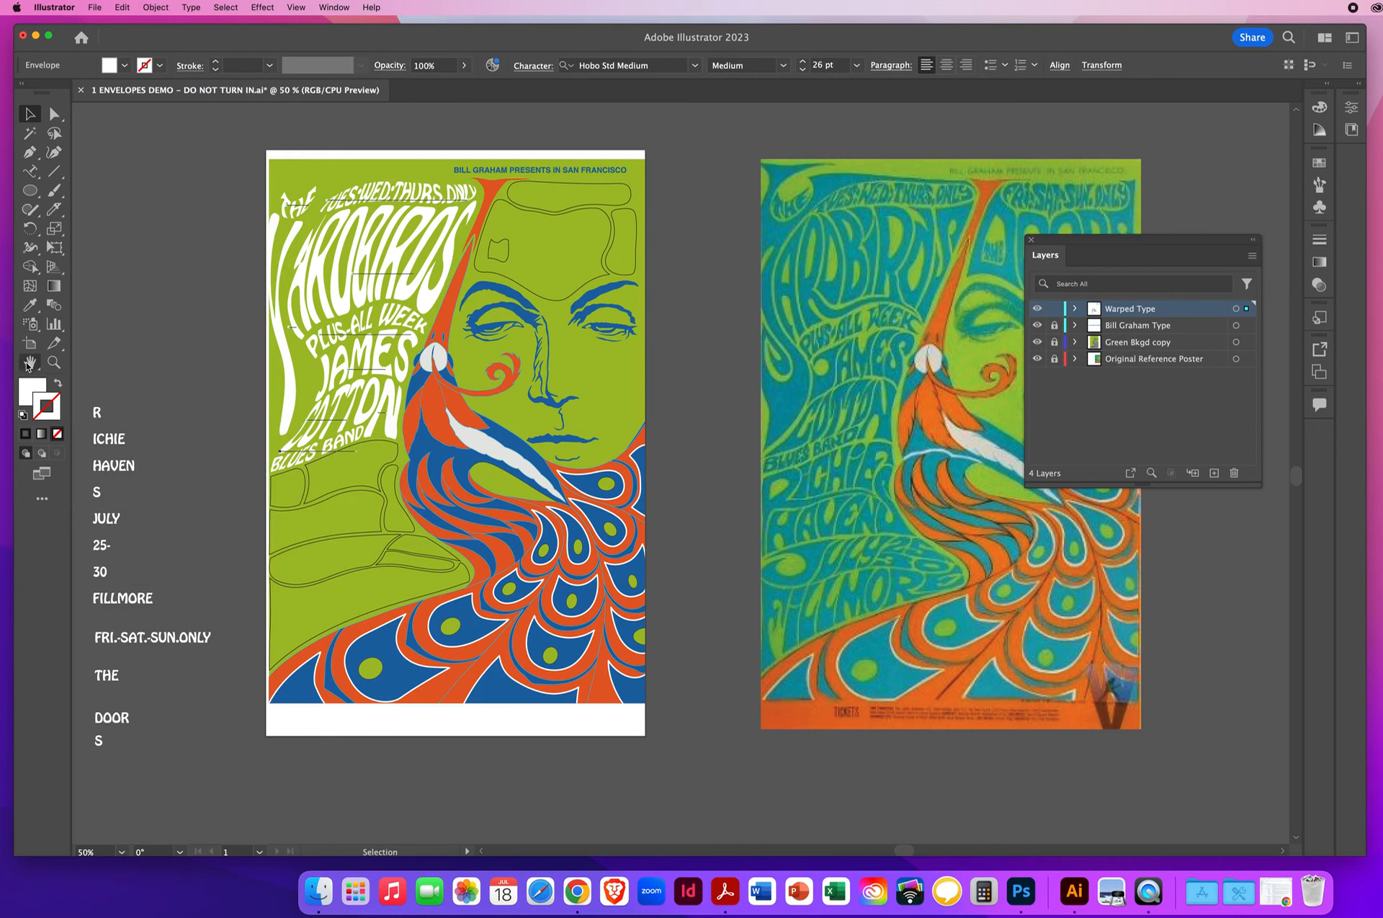
- Recolour the selected warped lettering by sampling the poster artwork's dark blue with the Eyedropper, and set its stroke to none
left_click(25, 392)
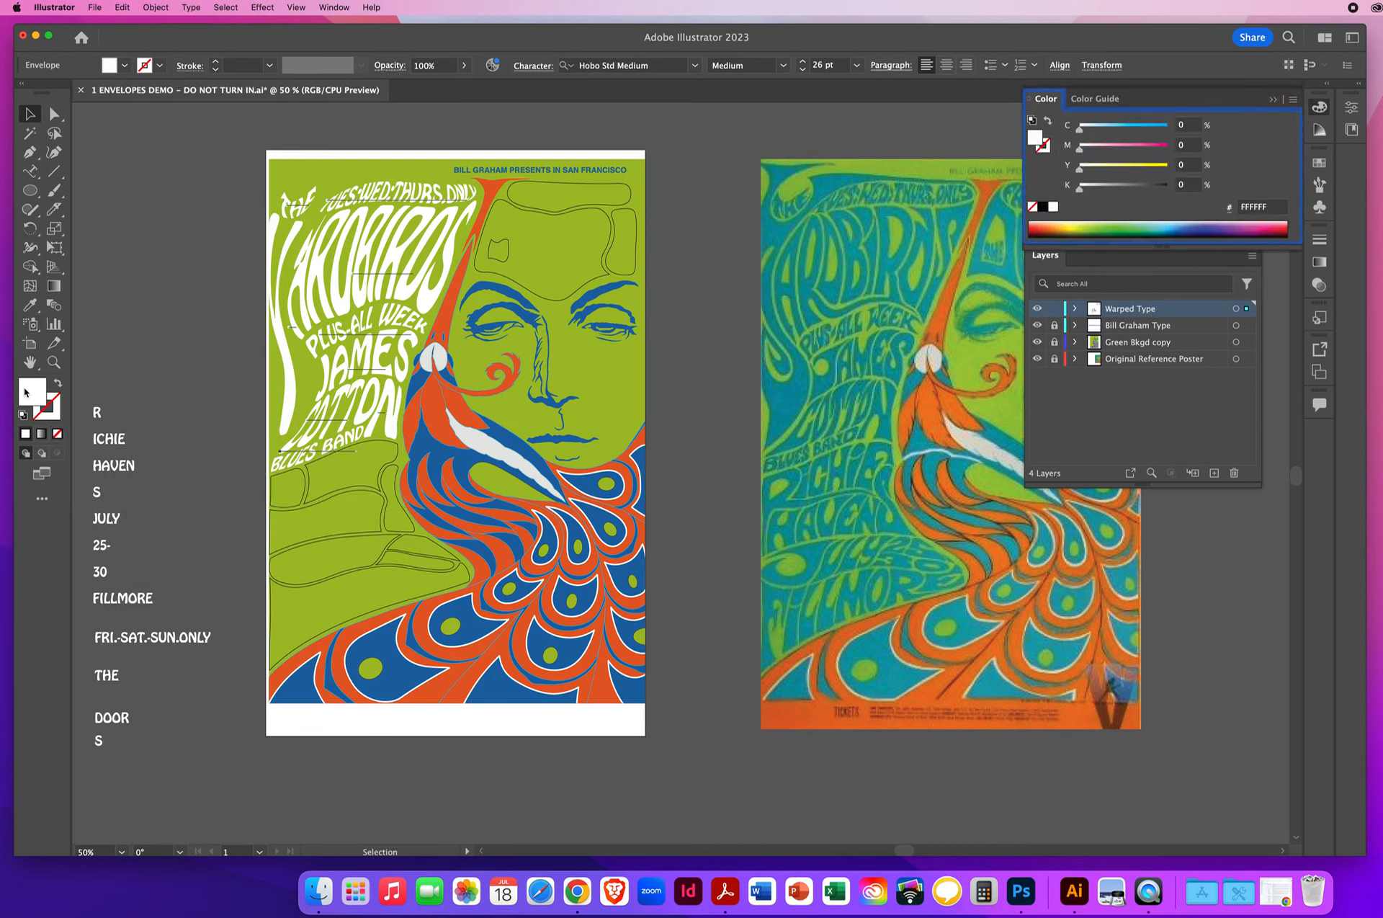
left_click(30, 308)
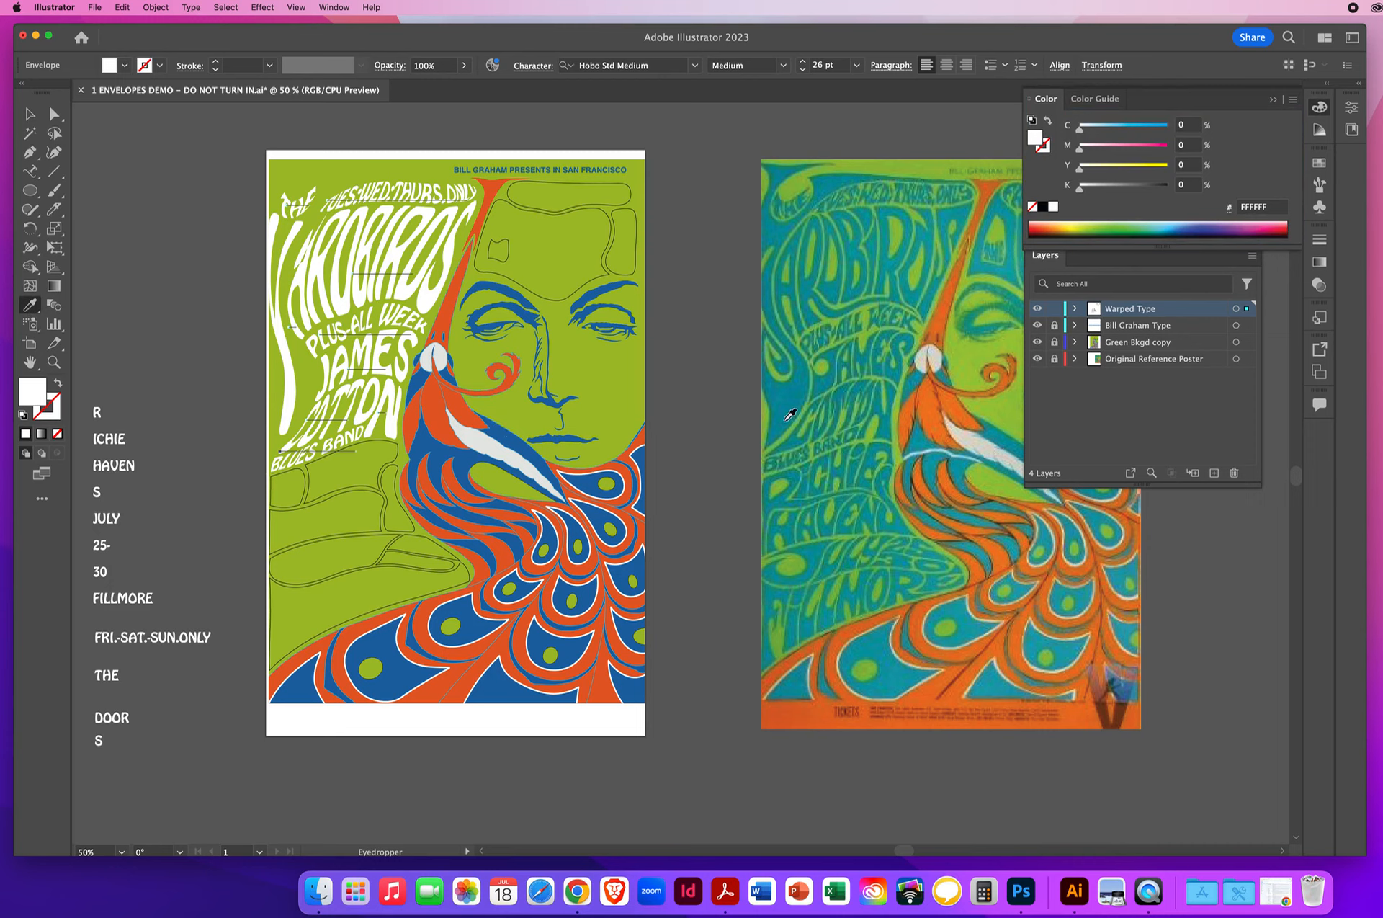
left_click(511, 433)
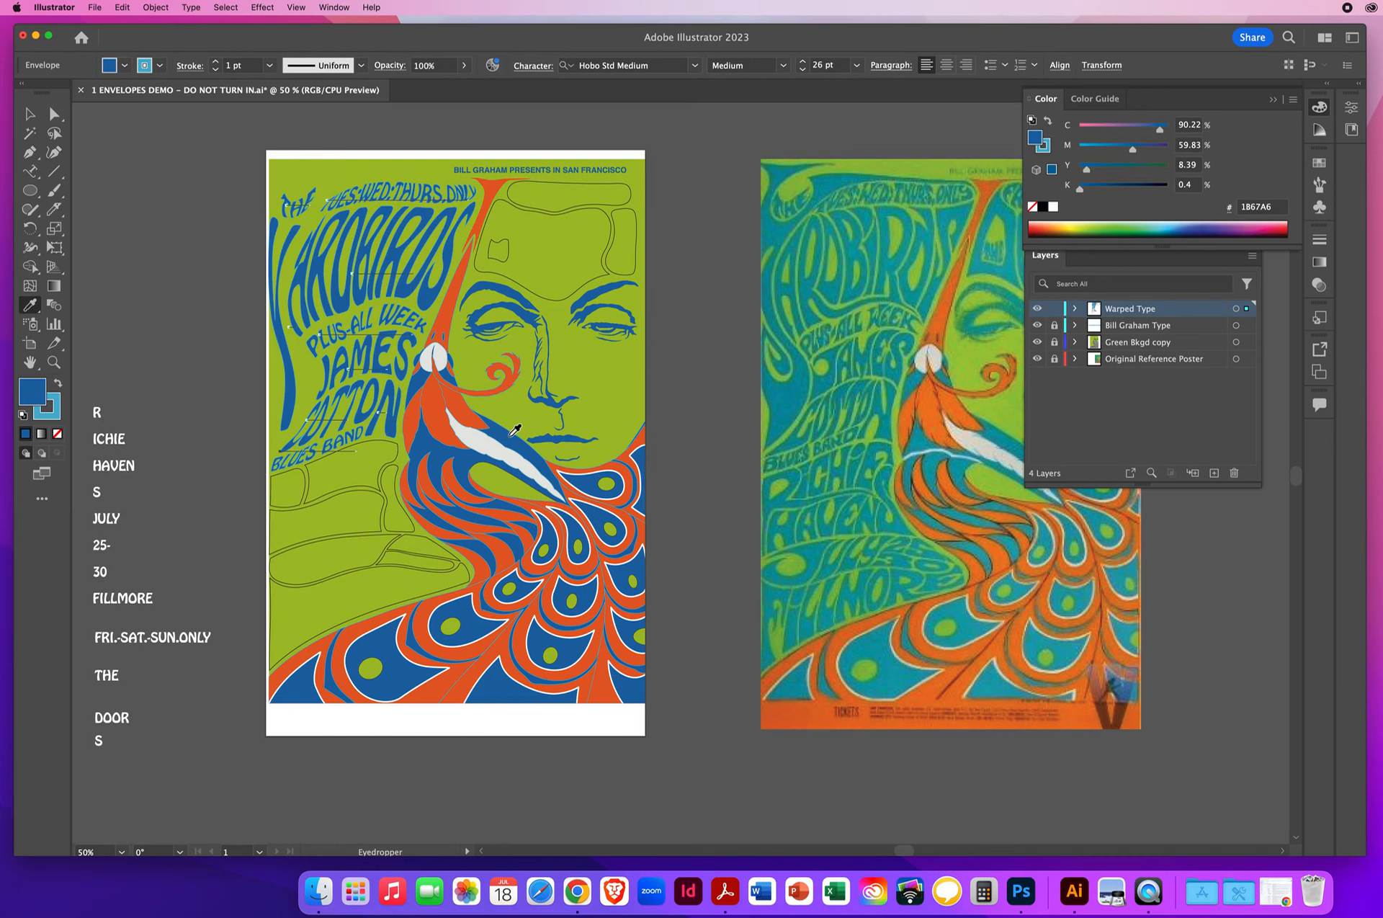
left_click(50, 411)
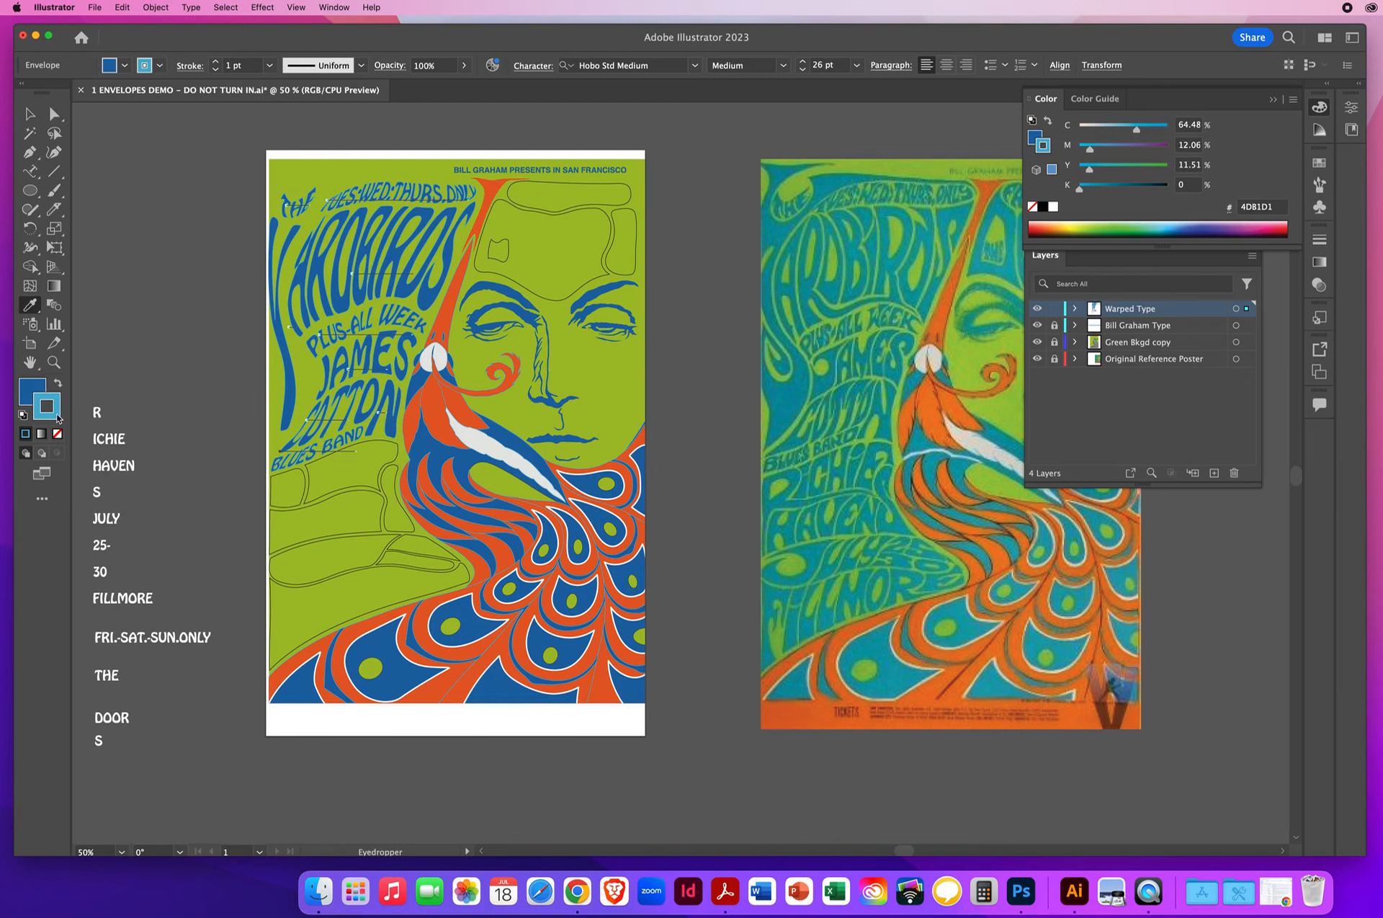
key("slash")
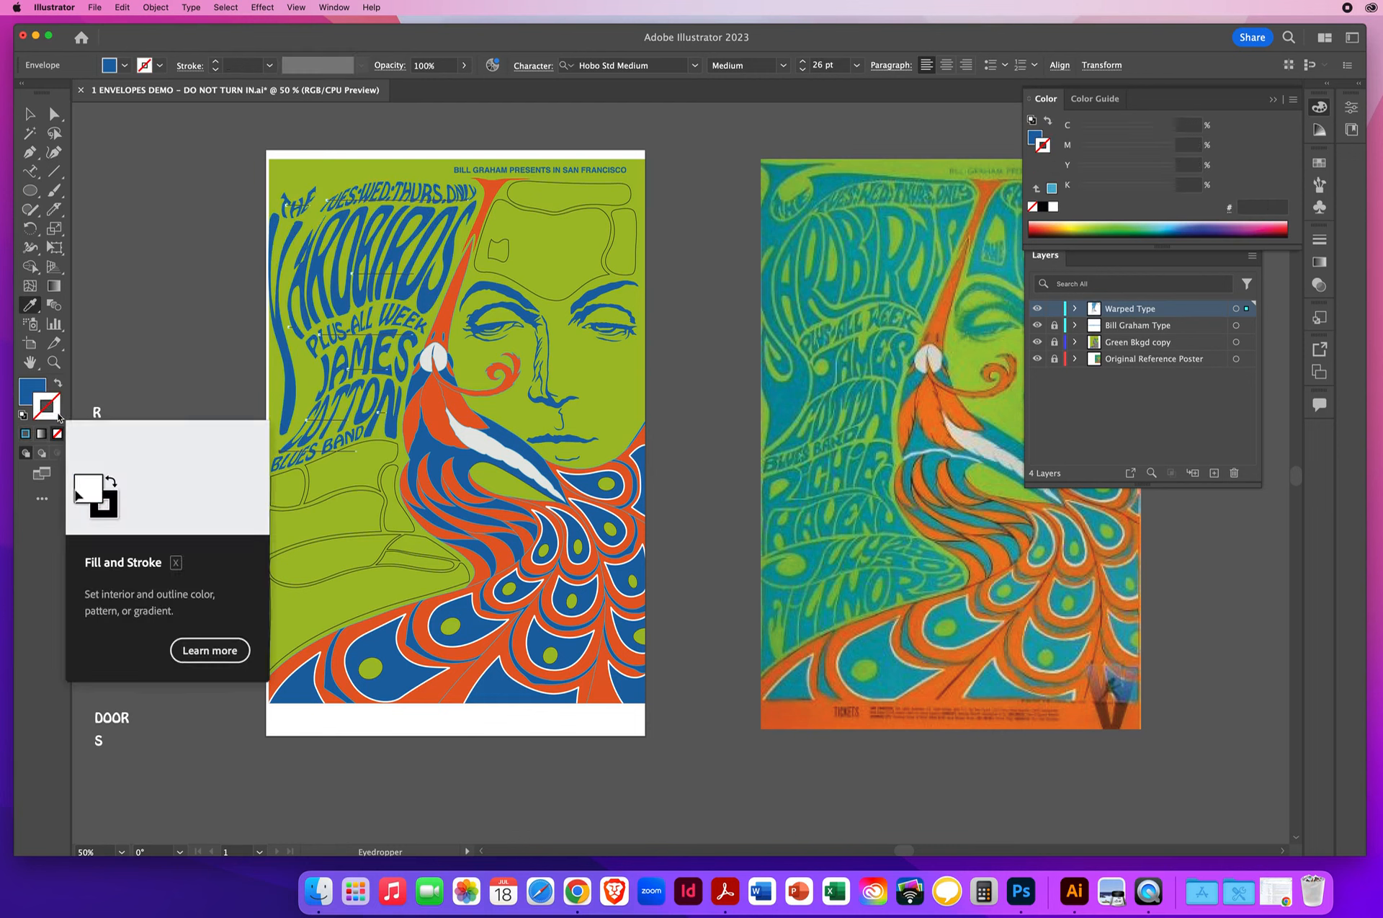
- Return the recoloured words from editing contents to editing envelopes, leaving nothing selected
left_click(30, 113)
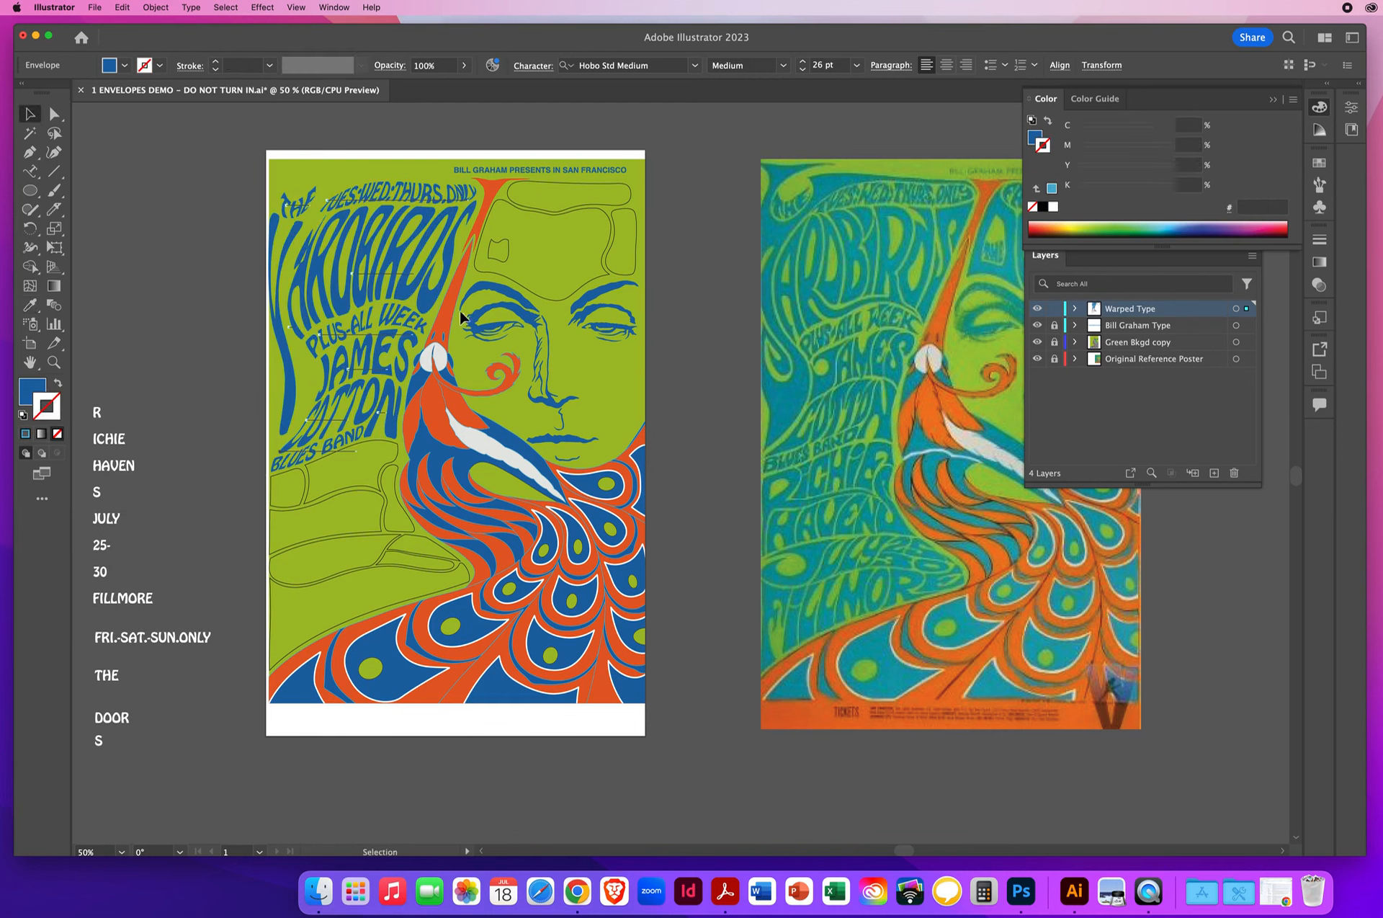
left_click(154, 7)
mouse_move(181, 431)
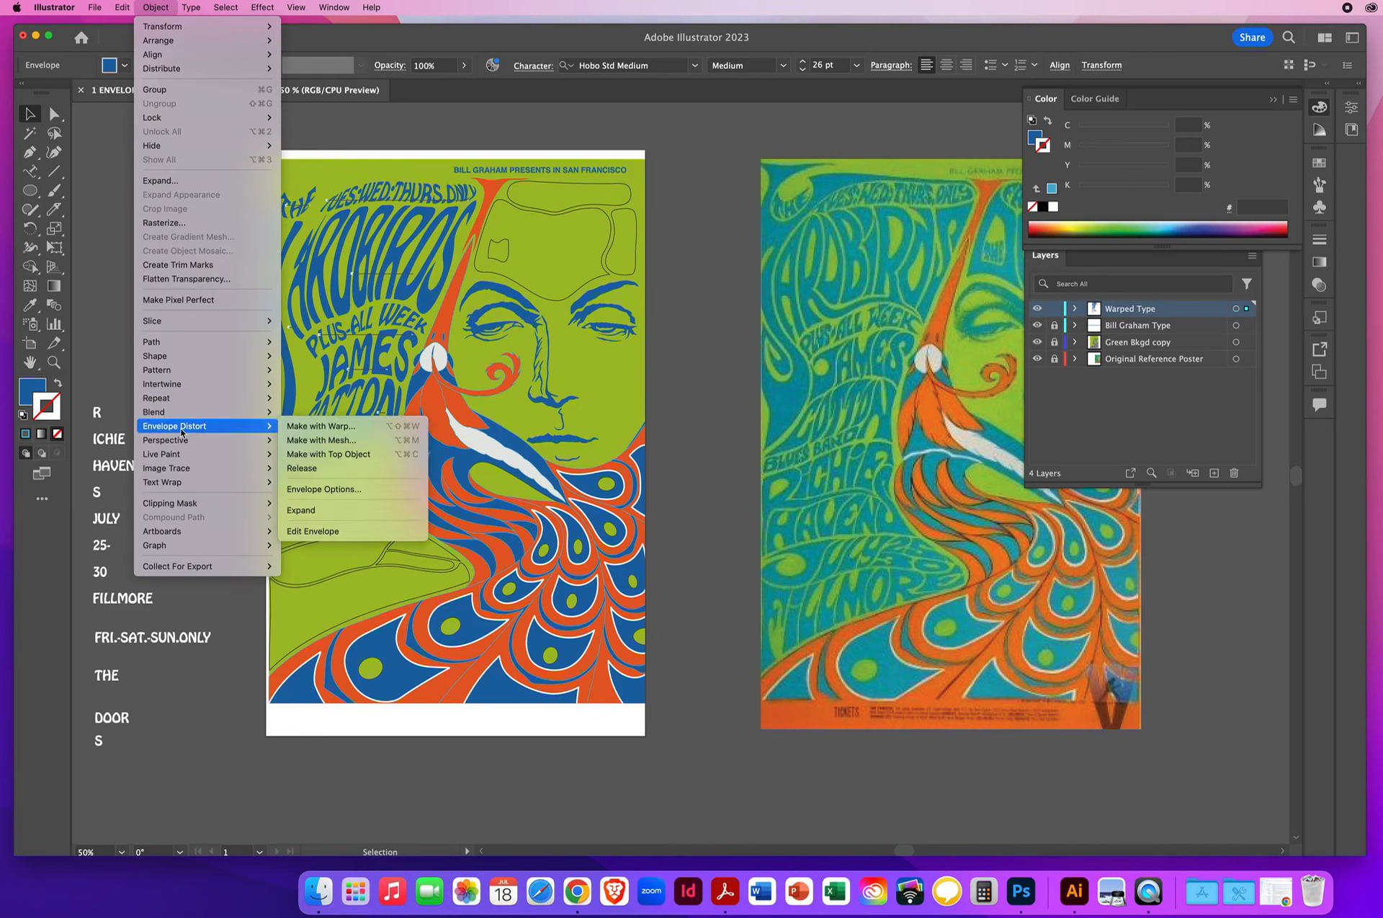
left_click(317, 533)
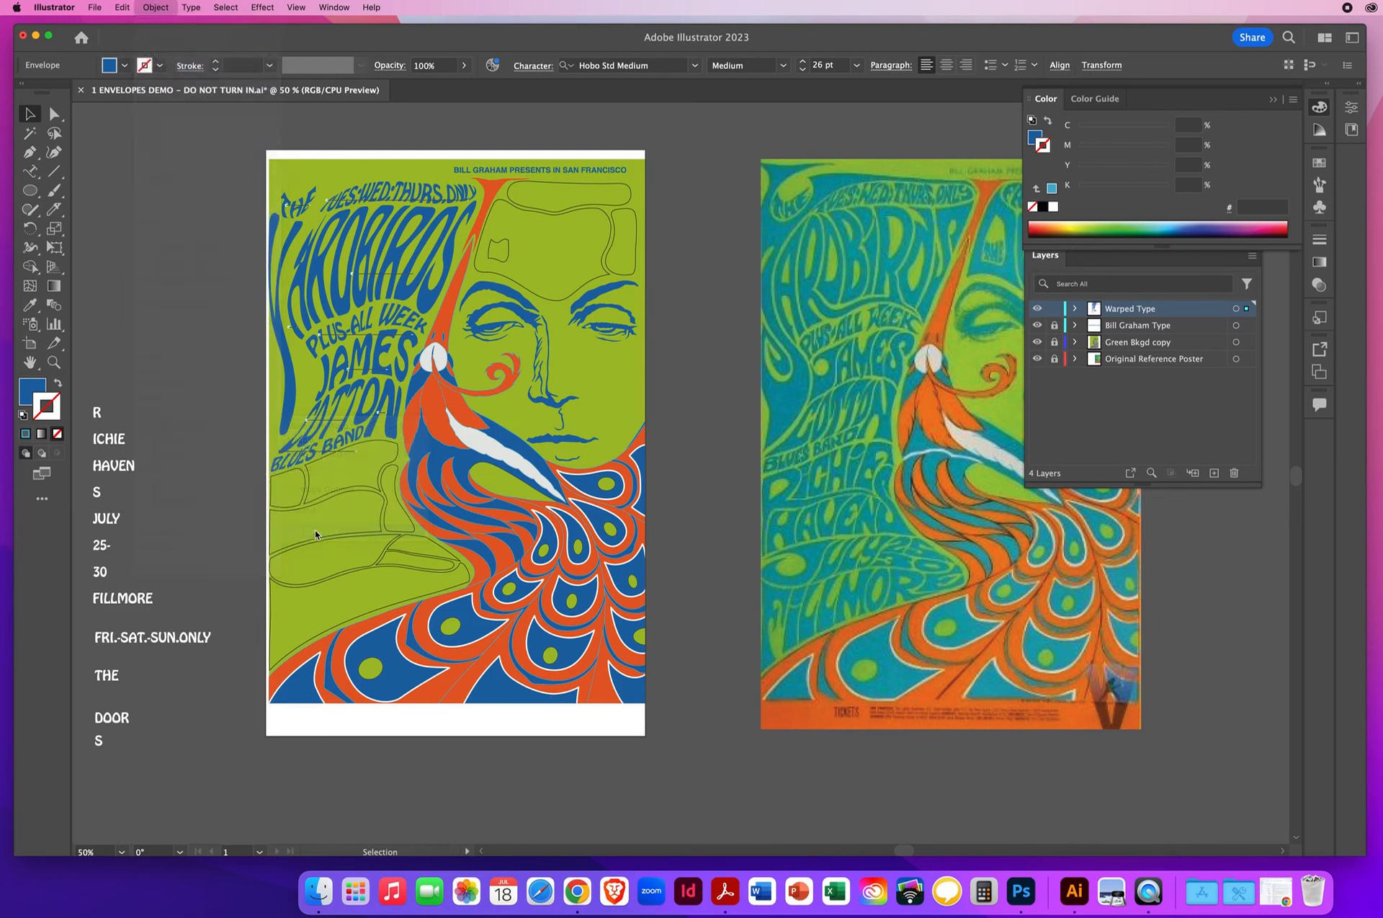
left_click(175, 300)
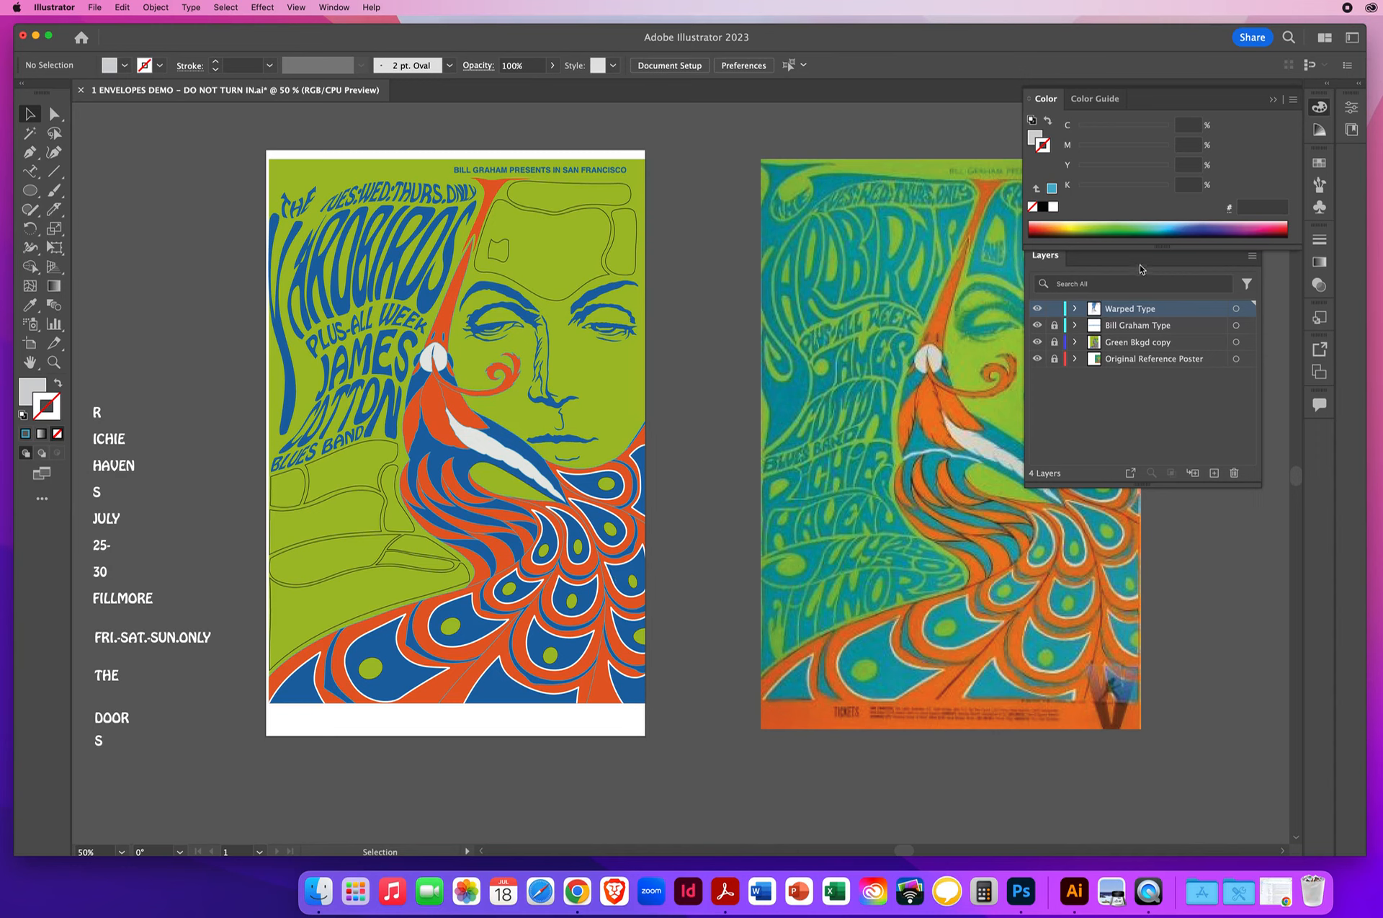
- Move the Layers panel clear of the Color panel and close the envelopes demo document without saving
left_click_drag(1102, 248, 1101, 274)
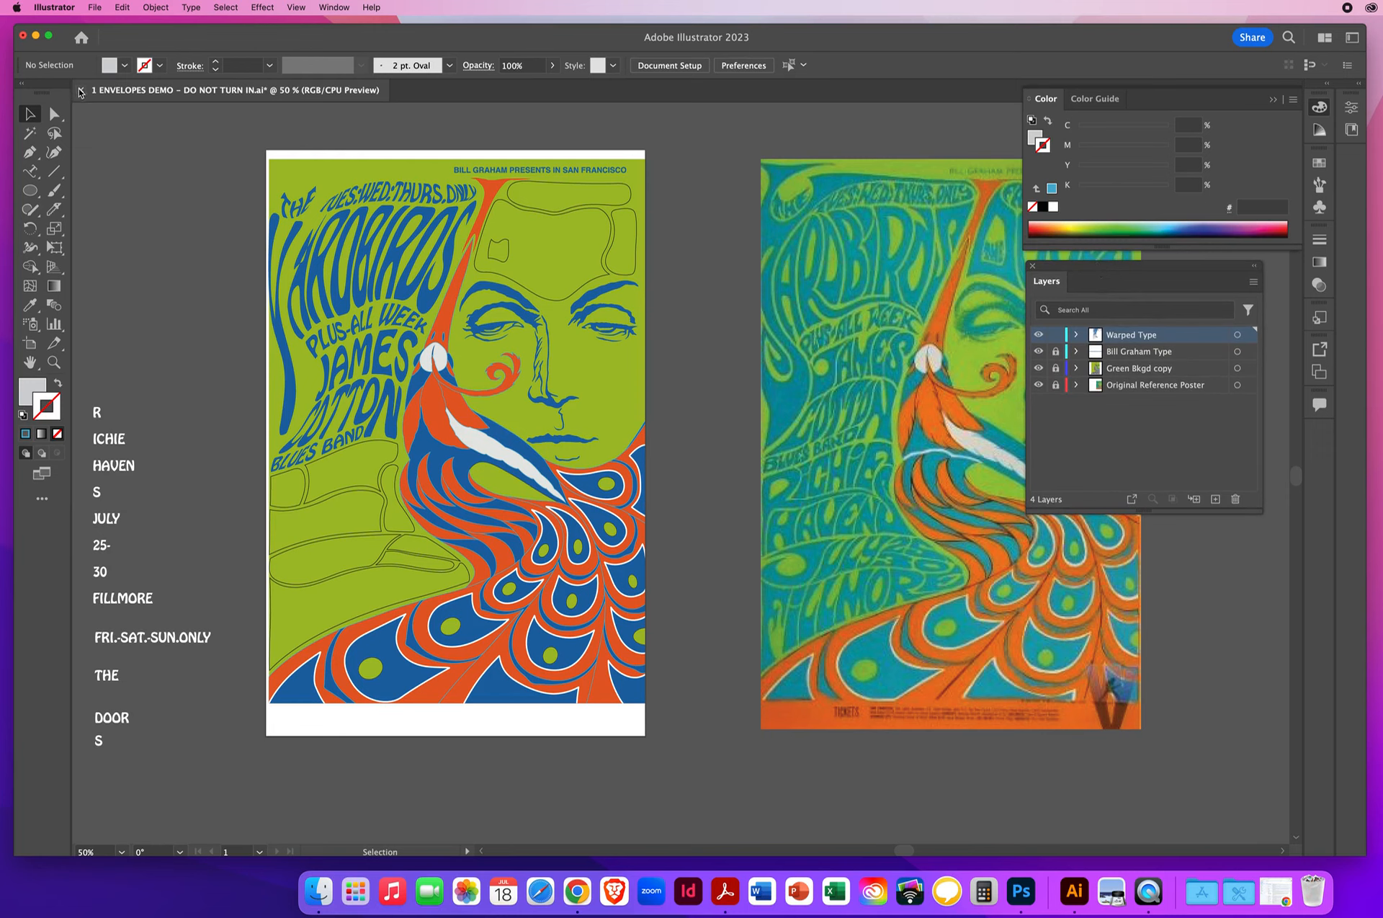
left_click(81, 90)
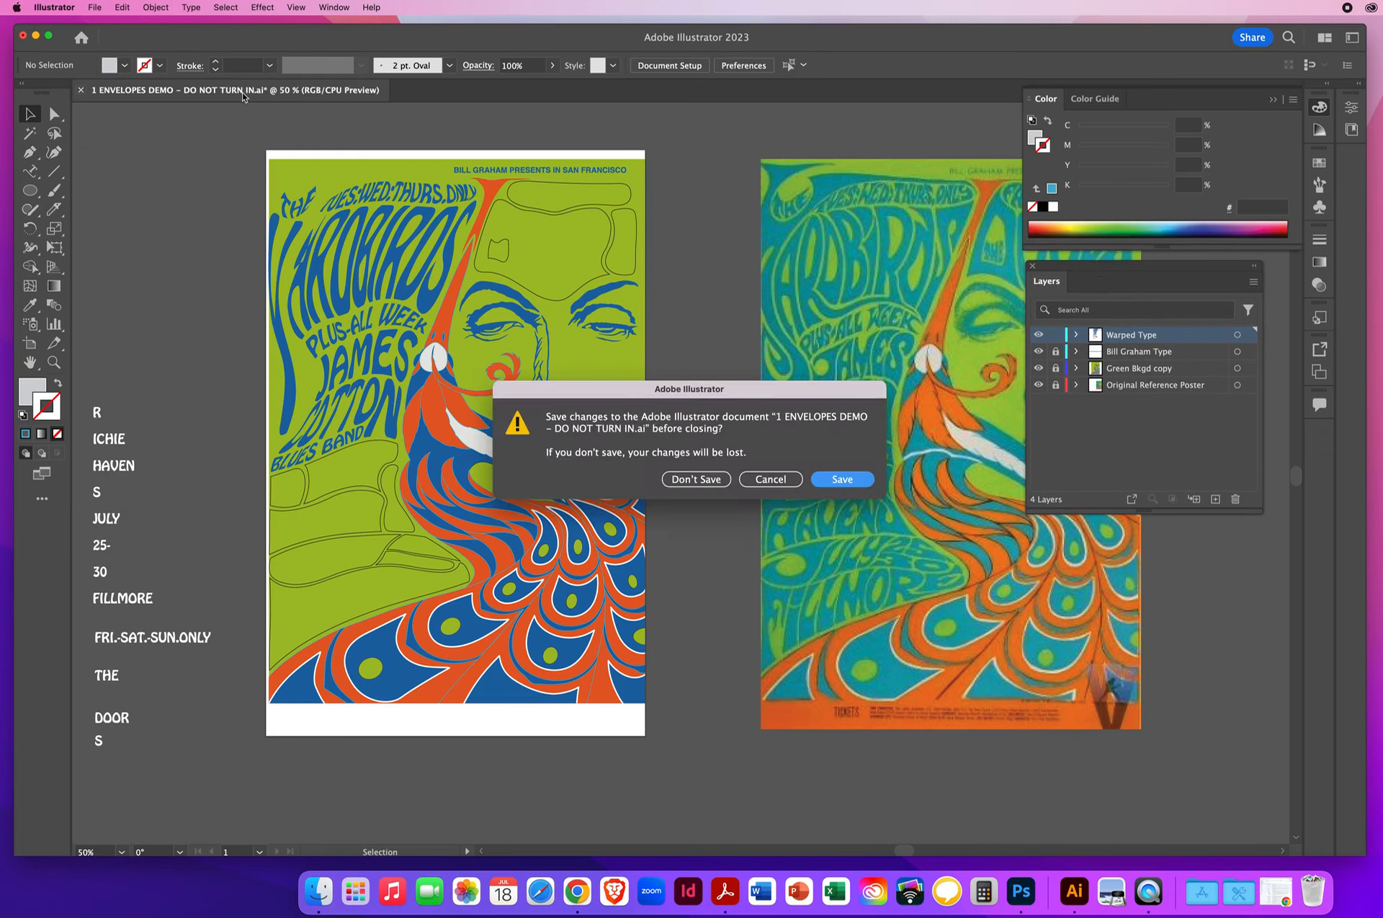
left_click(696, 479)
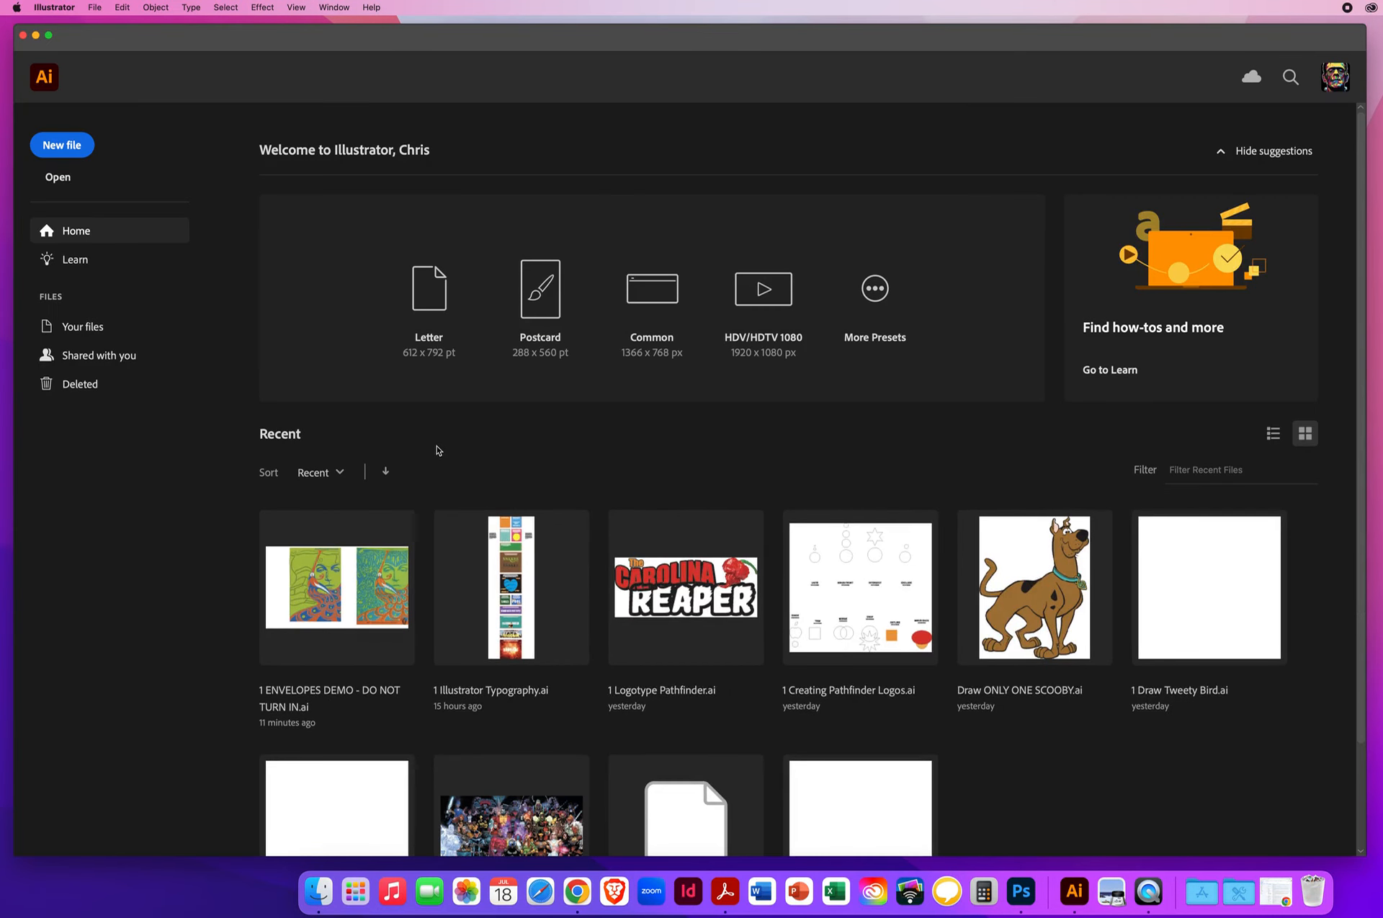
- Start opening a file and browse from the Desktop through Ai DEMOS and Ai - CHAPTER 8 to the 8.2Envelope Class Posters folder
left_click(94, 9)
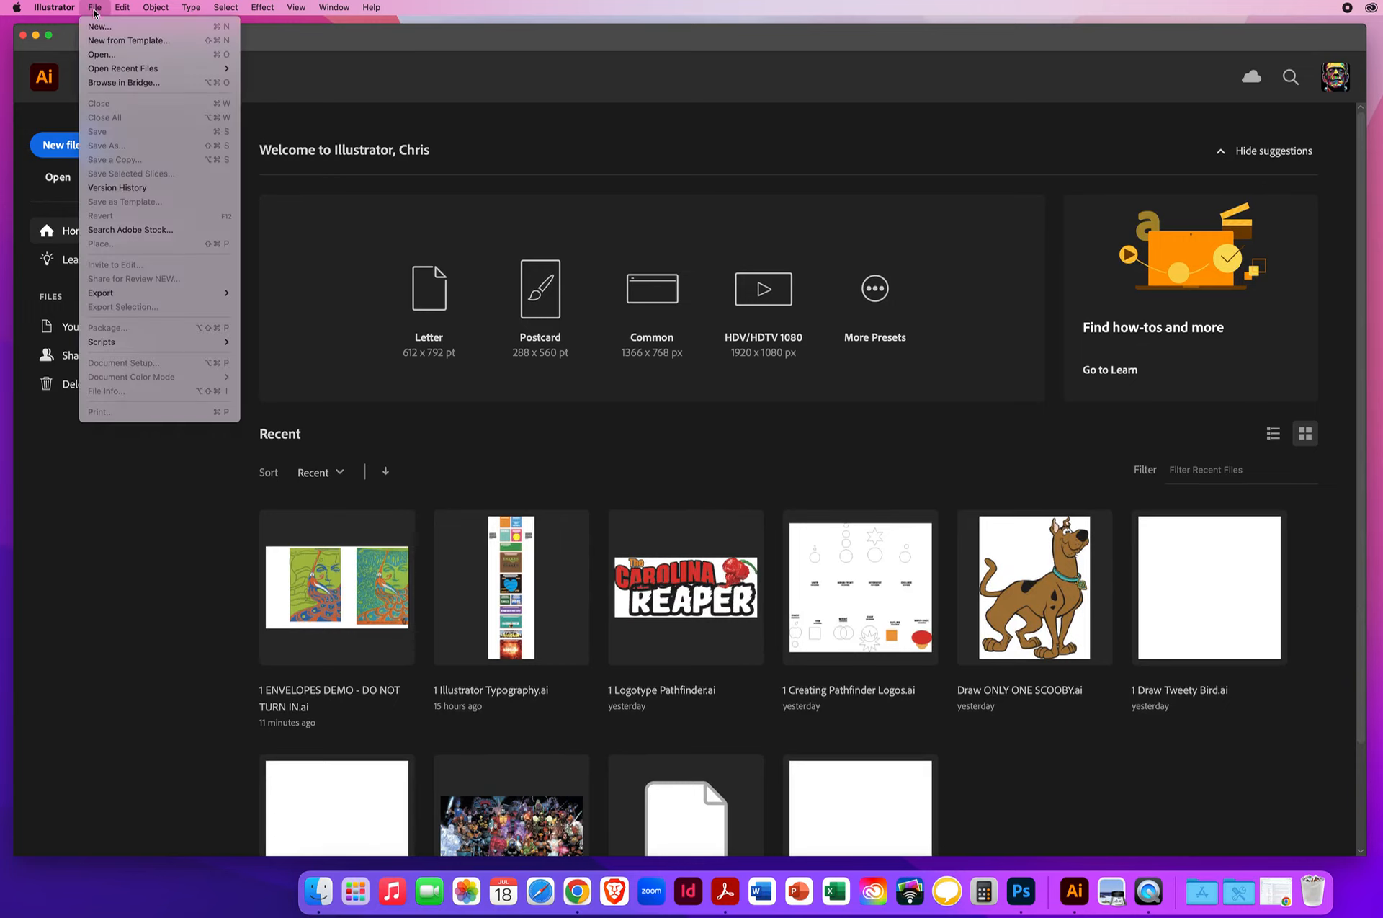
left_click(115, 55)
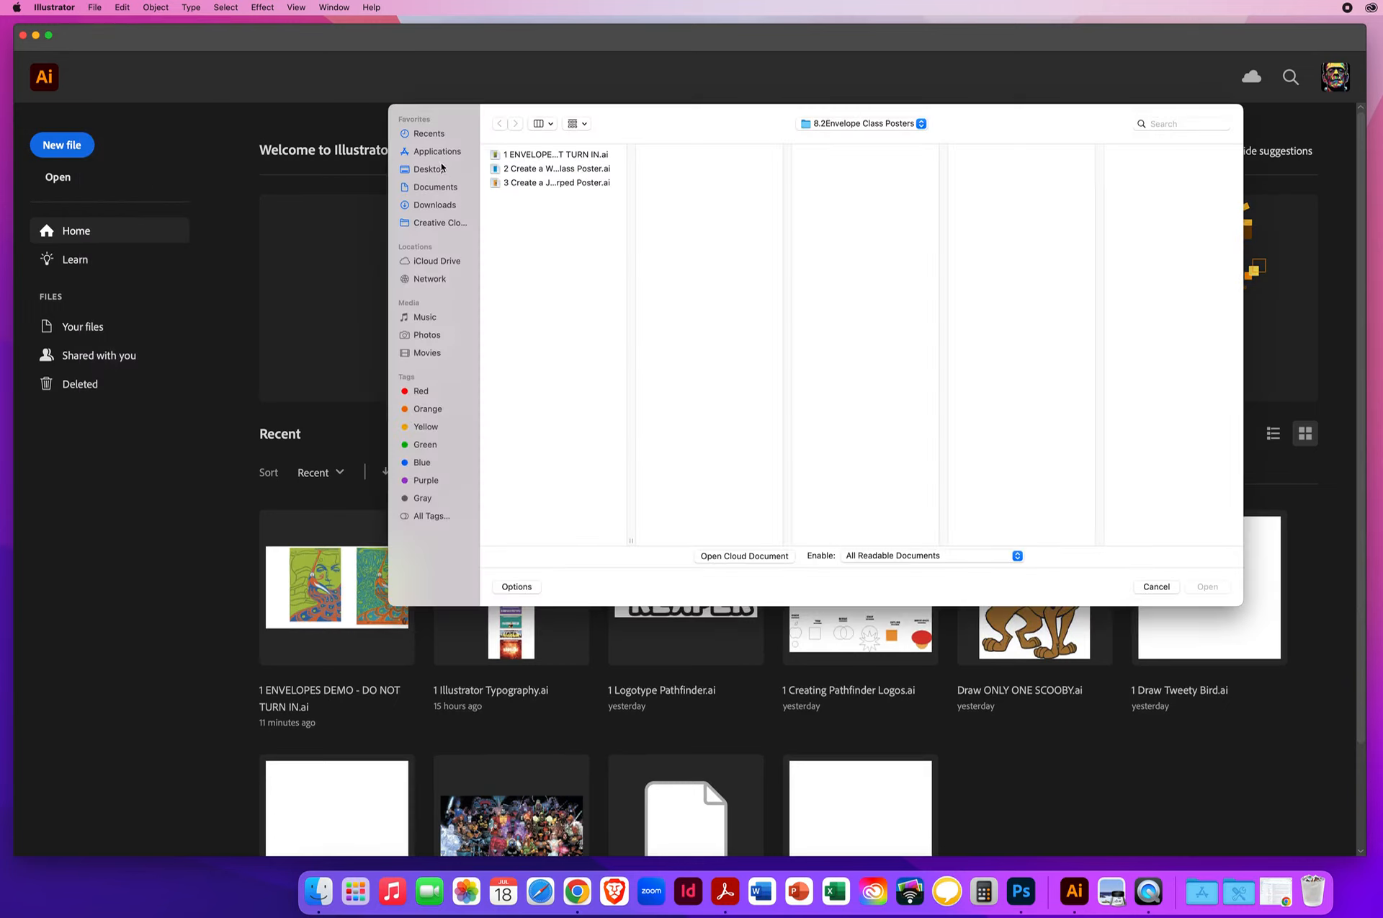
left_click(444, 169)
left_click(521, 154)
left_click(694, 154)
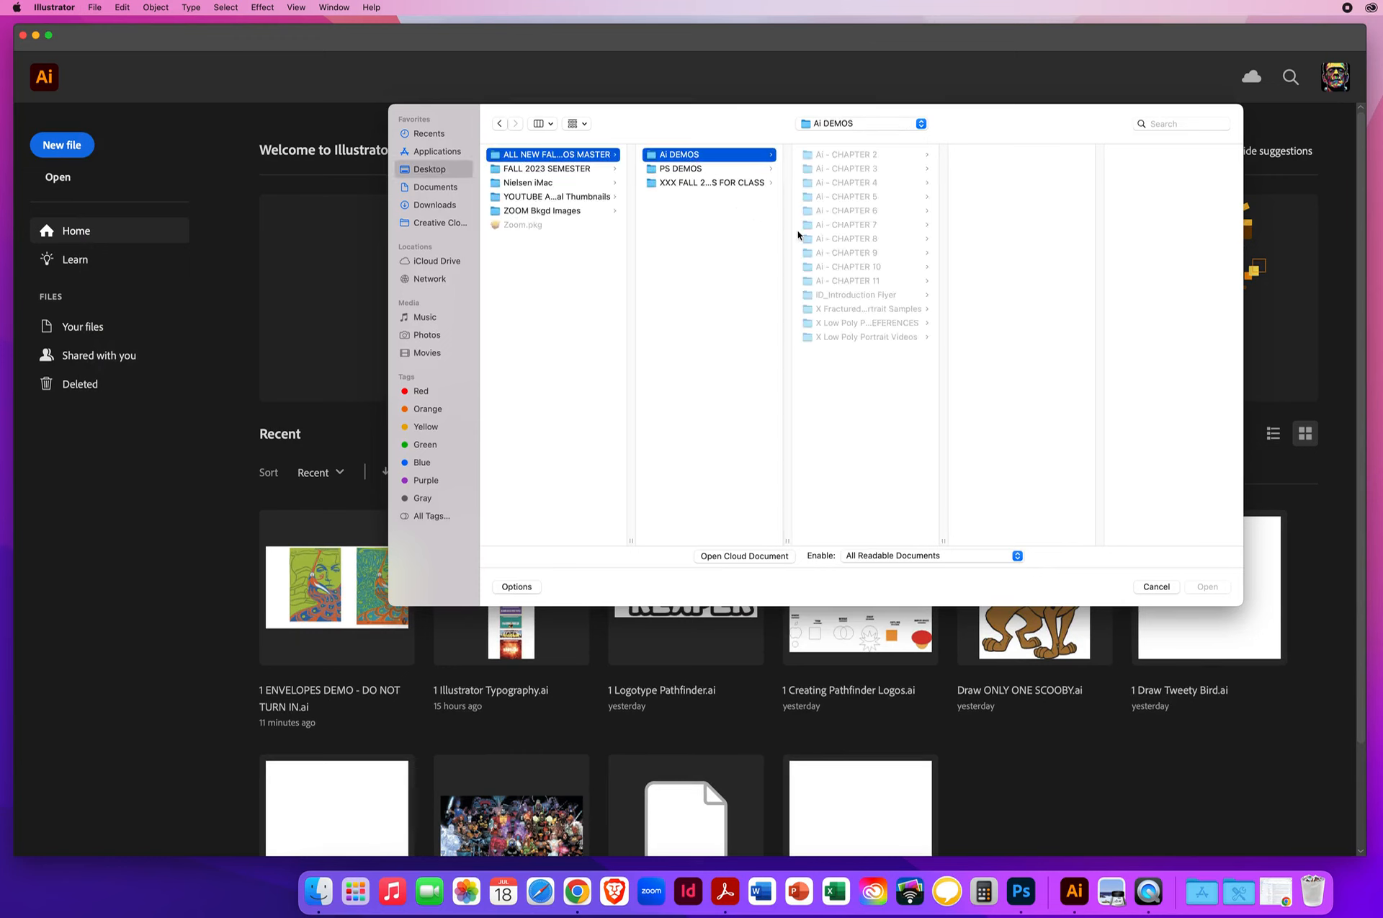
left_click(863, 239)
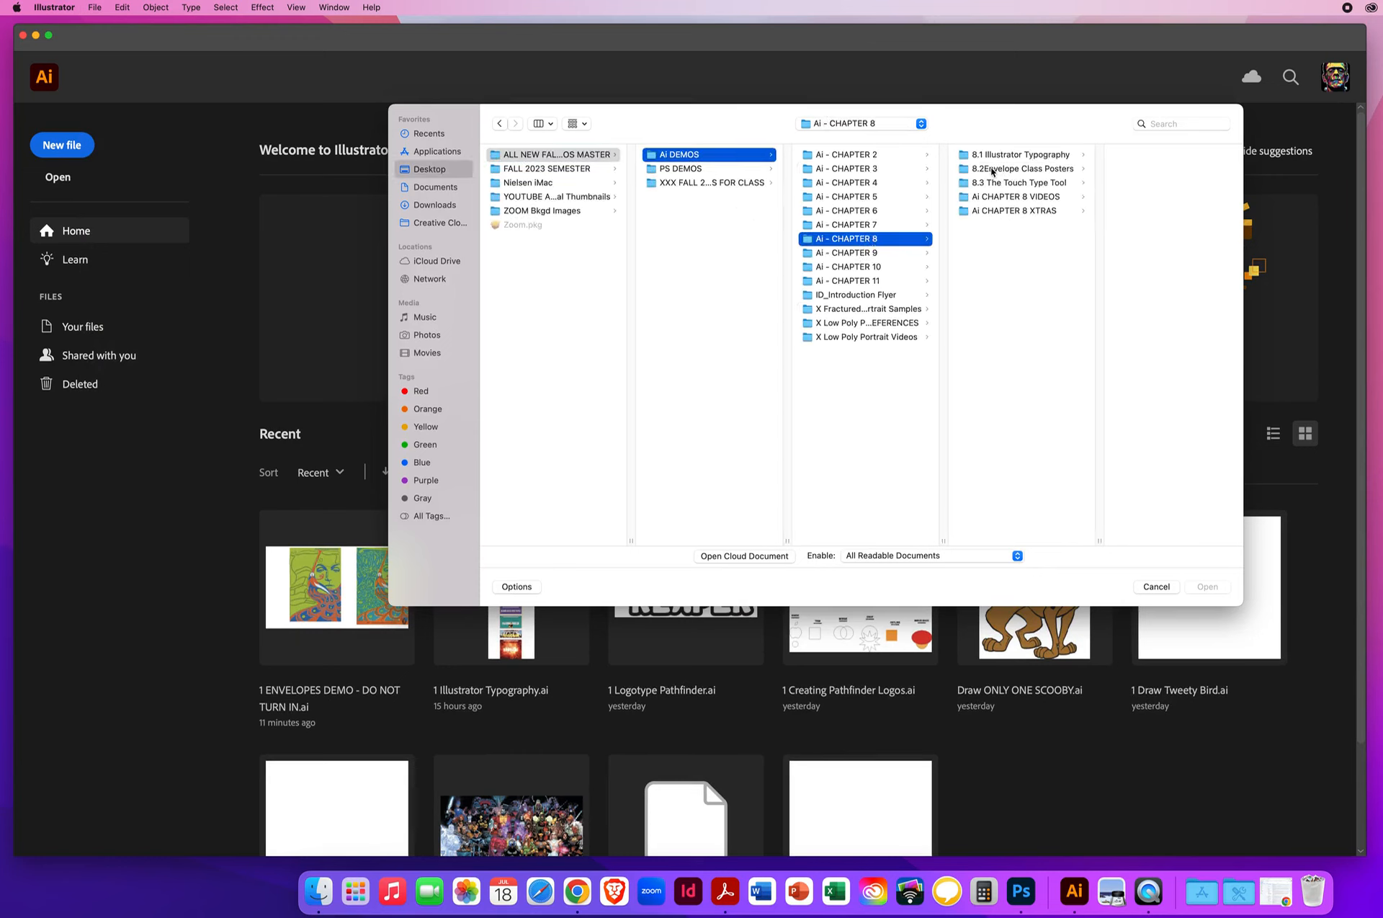
left_click(992, 170)
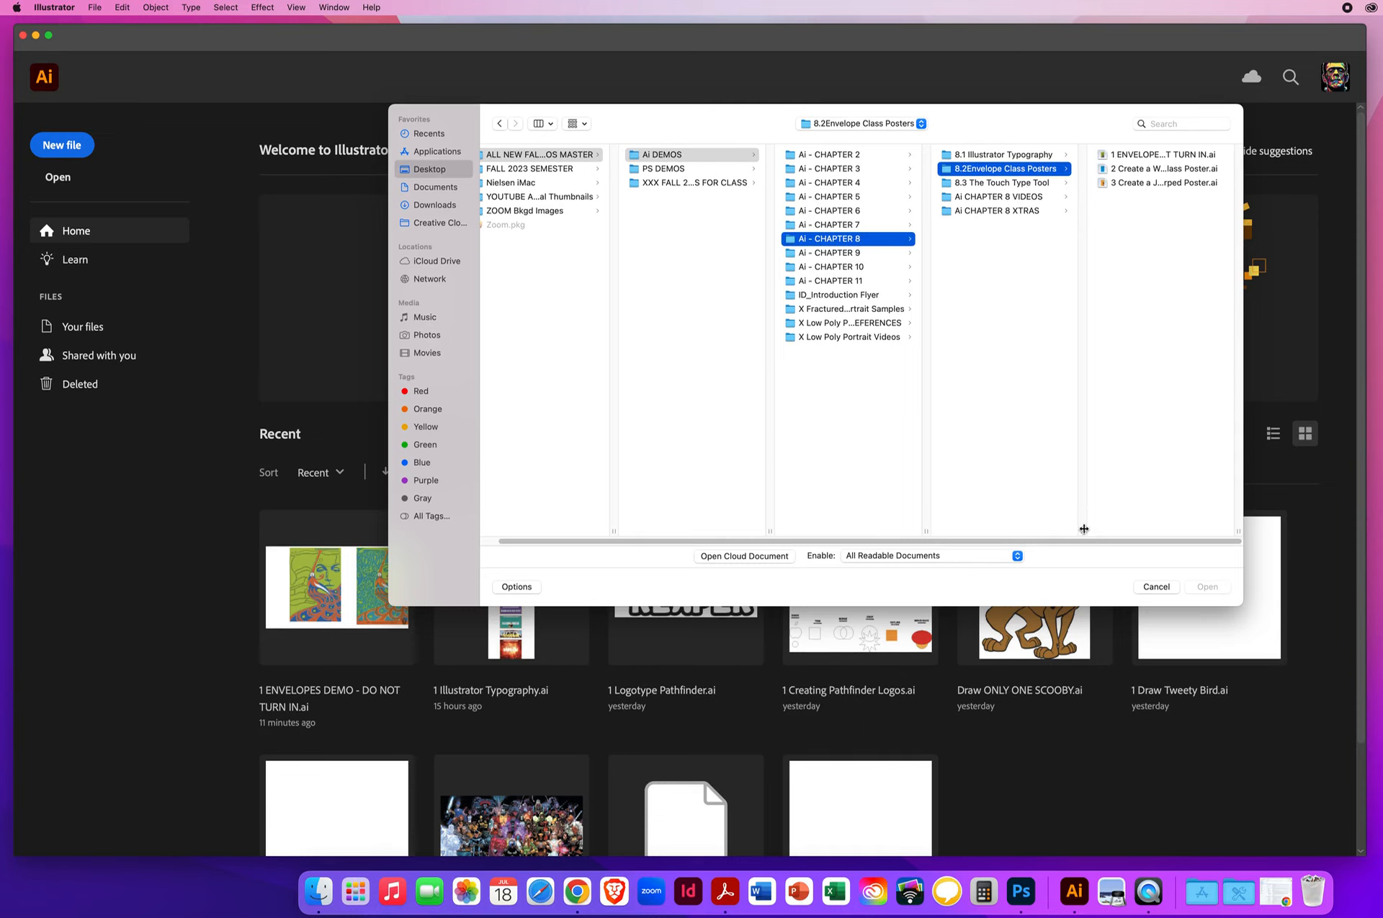
- Adjust the column widths to read the file names and open the WARPED Class Poster and JANIS JOPLIN Warped Poster files together
left_click_drag(1084, 531, 1043, 531)
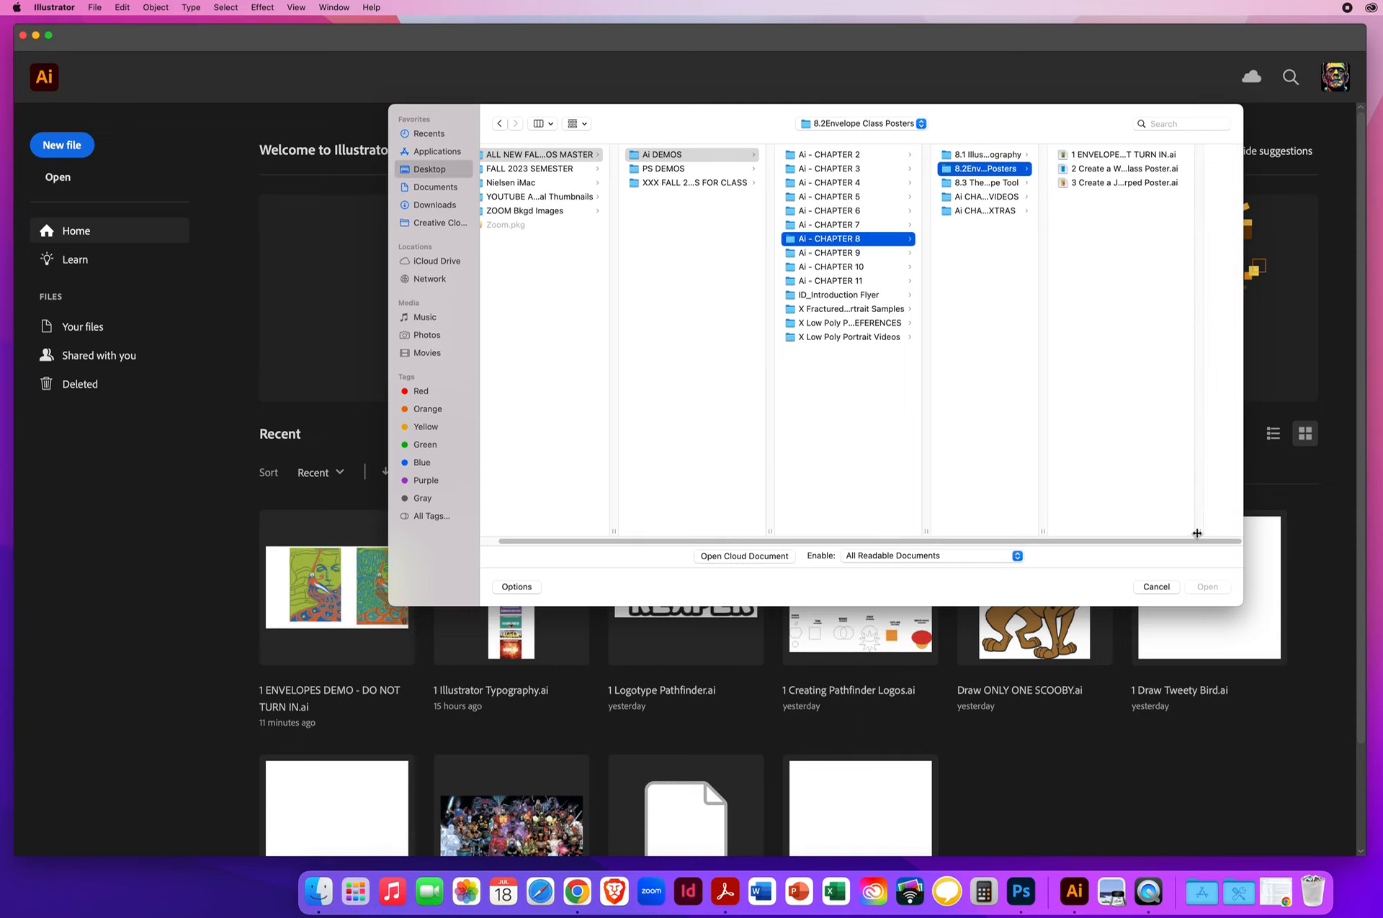
left_click_drag(1205, 529, 1225, 529)
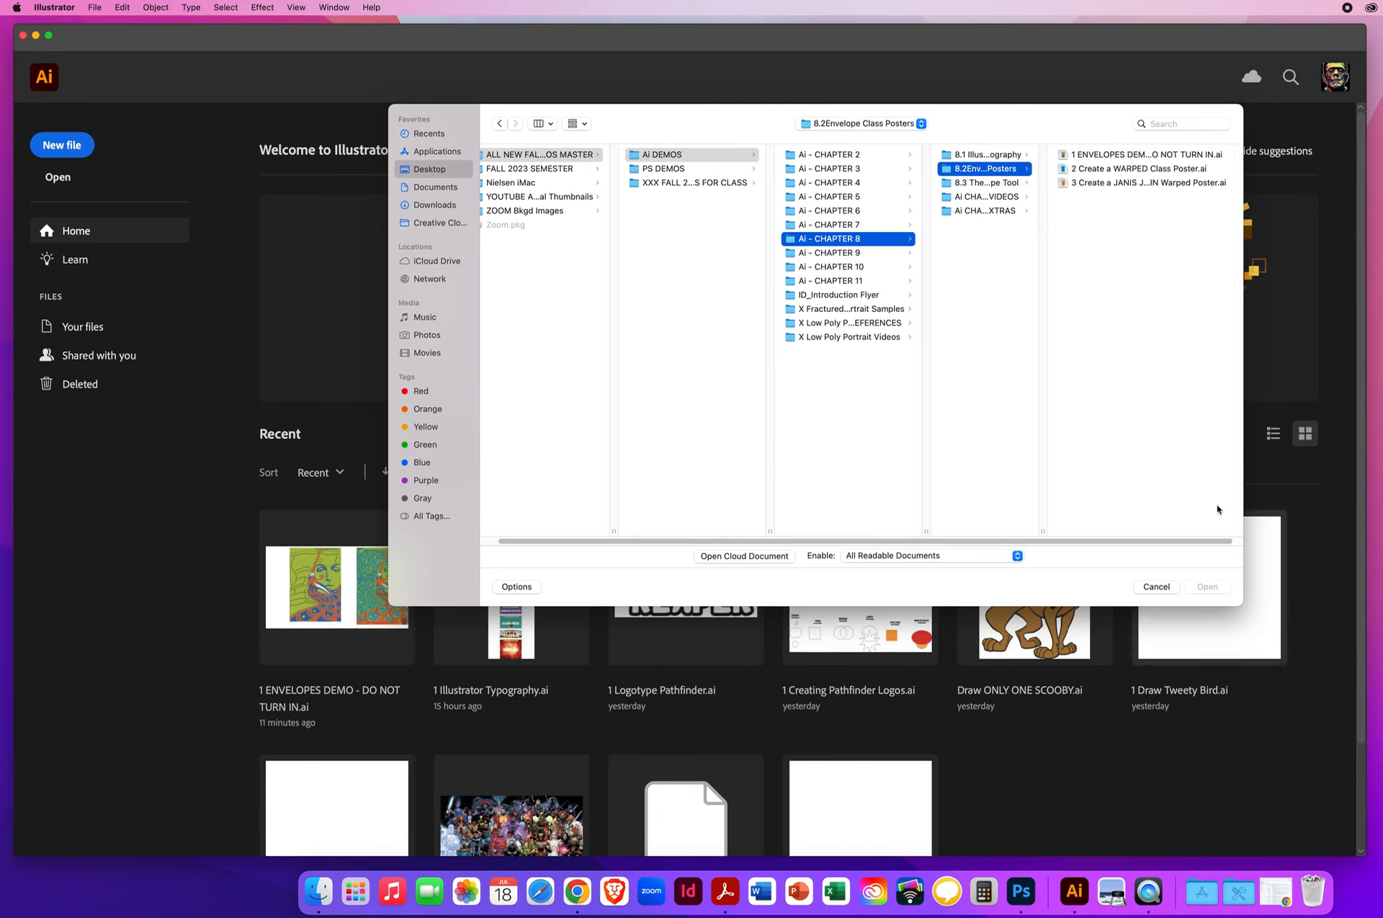
left_click(1091, 170)
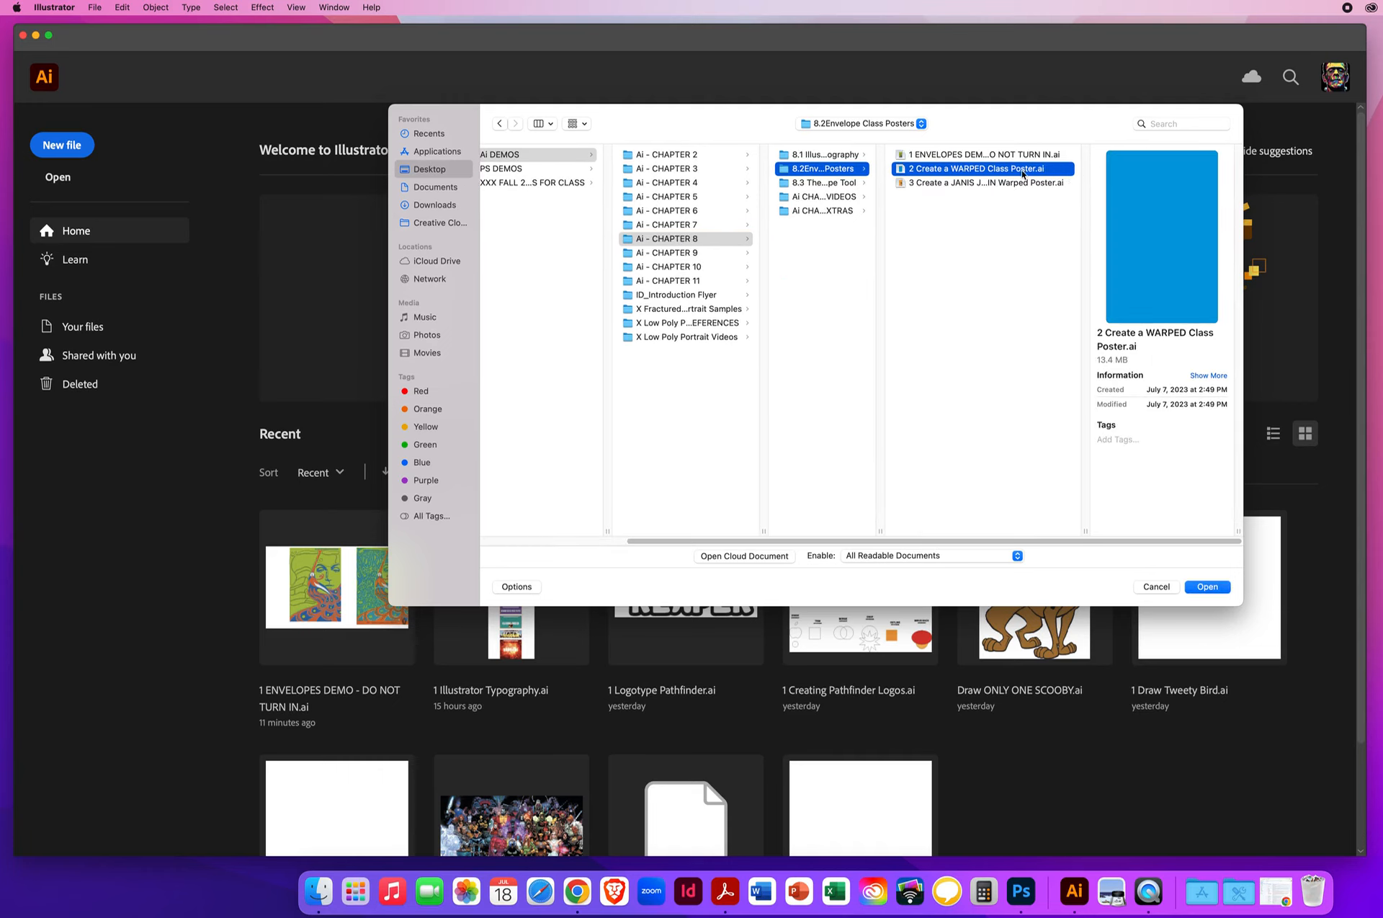
left_click(939, 185)
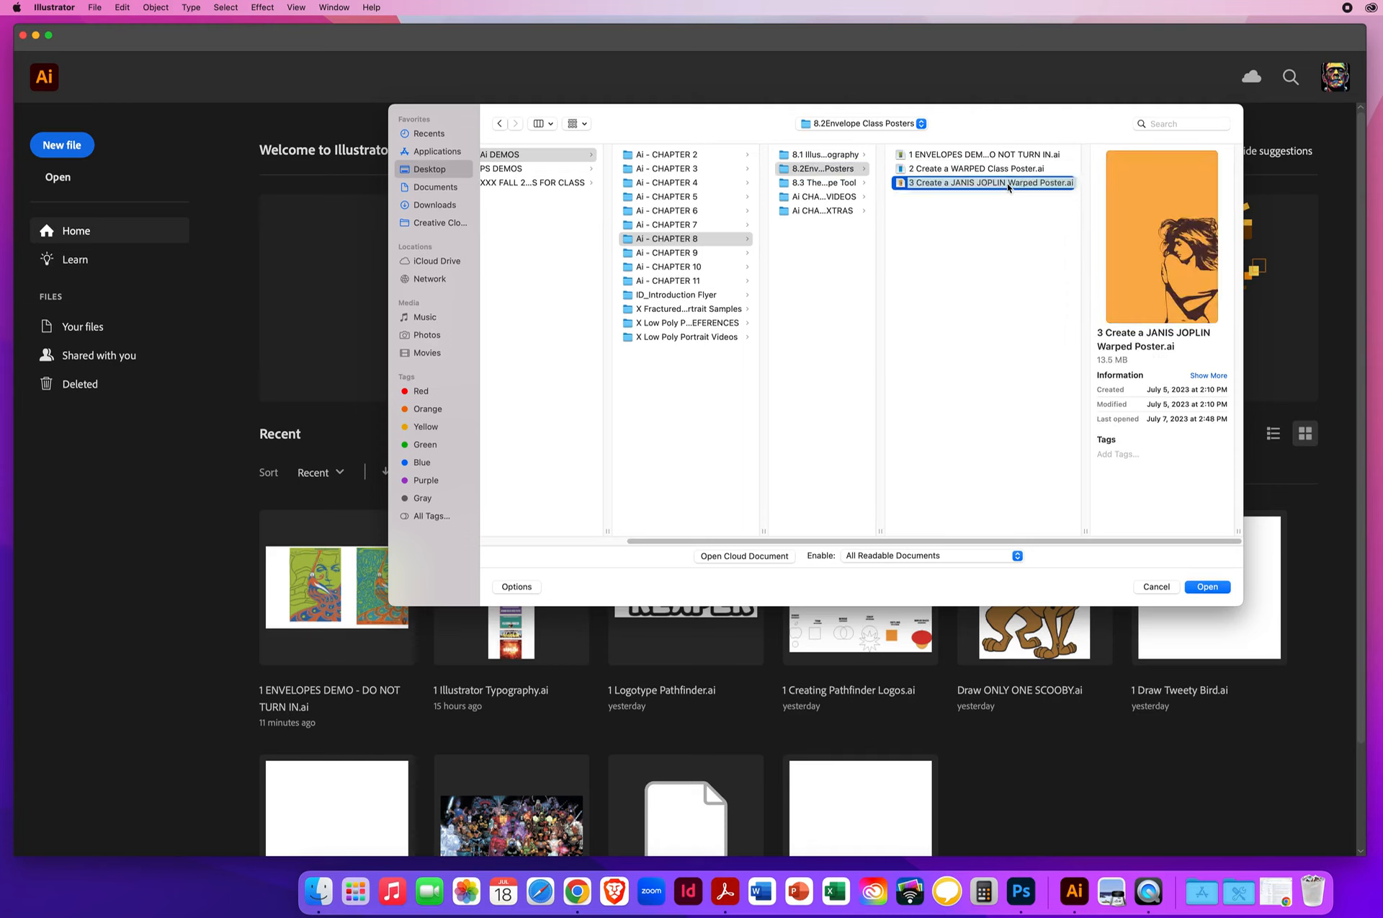
left_click(934, 171)
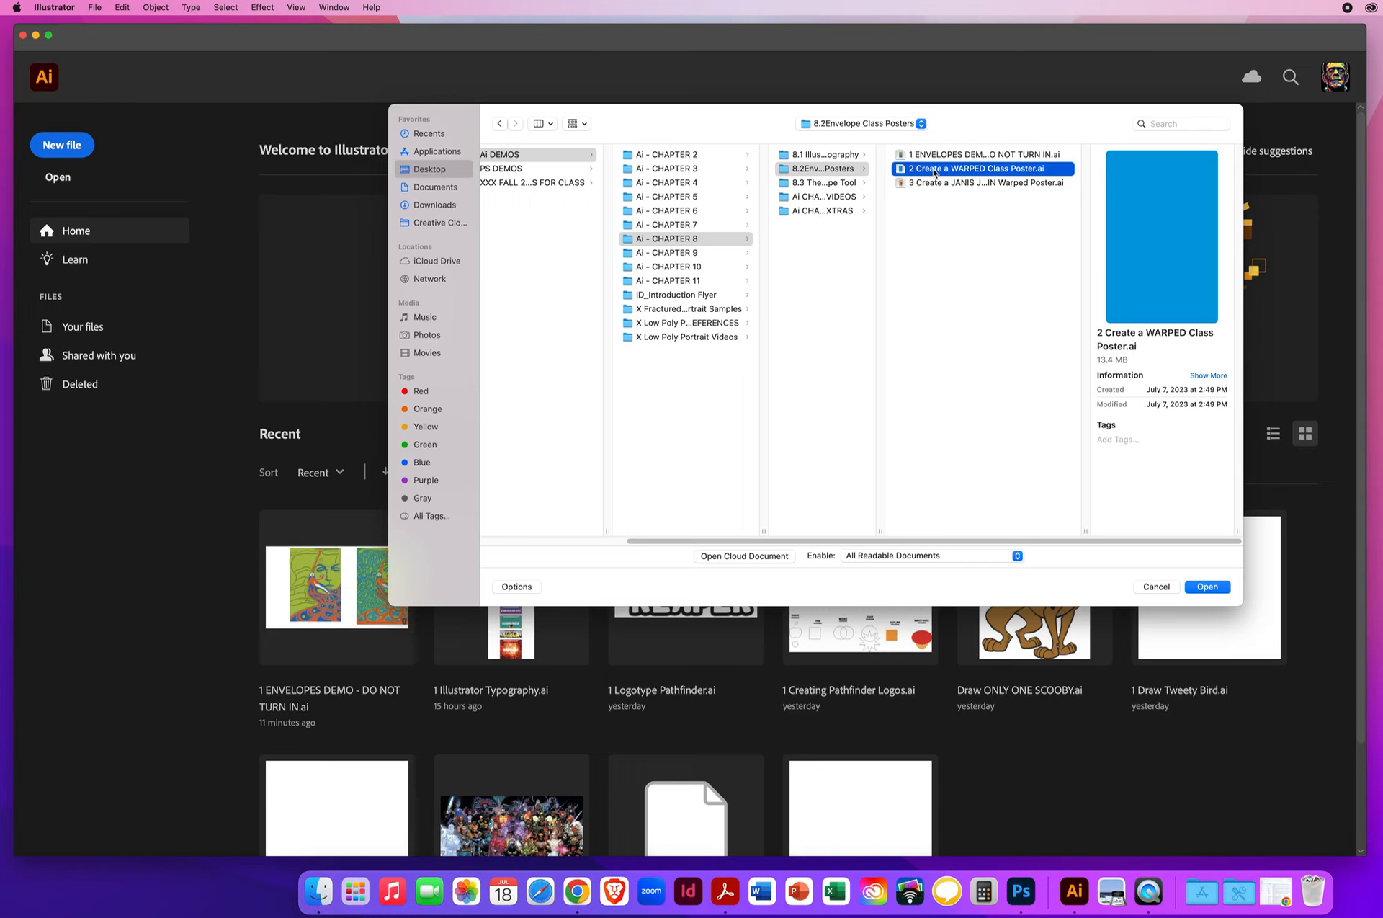
left_click(927, 185, "shift")
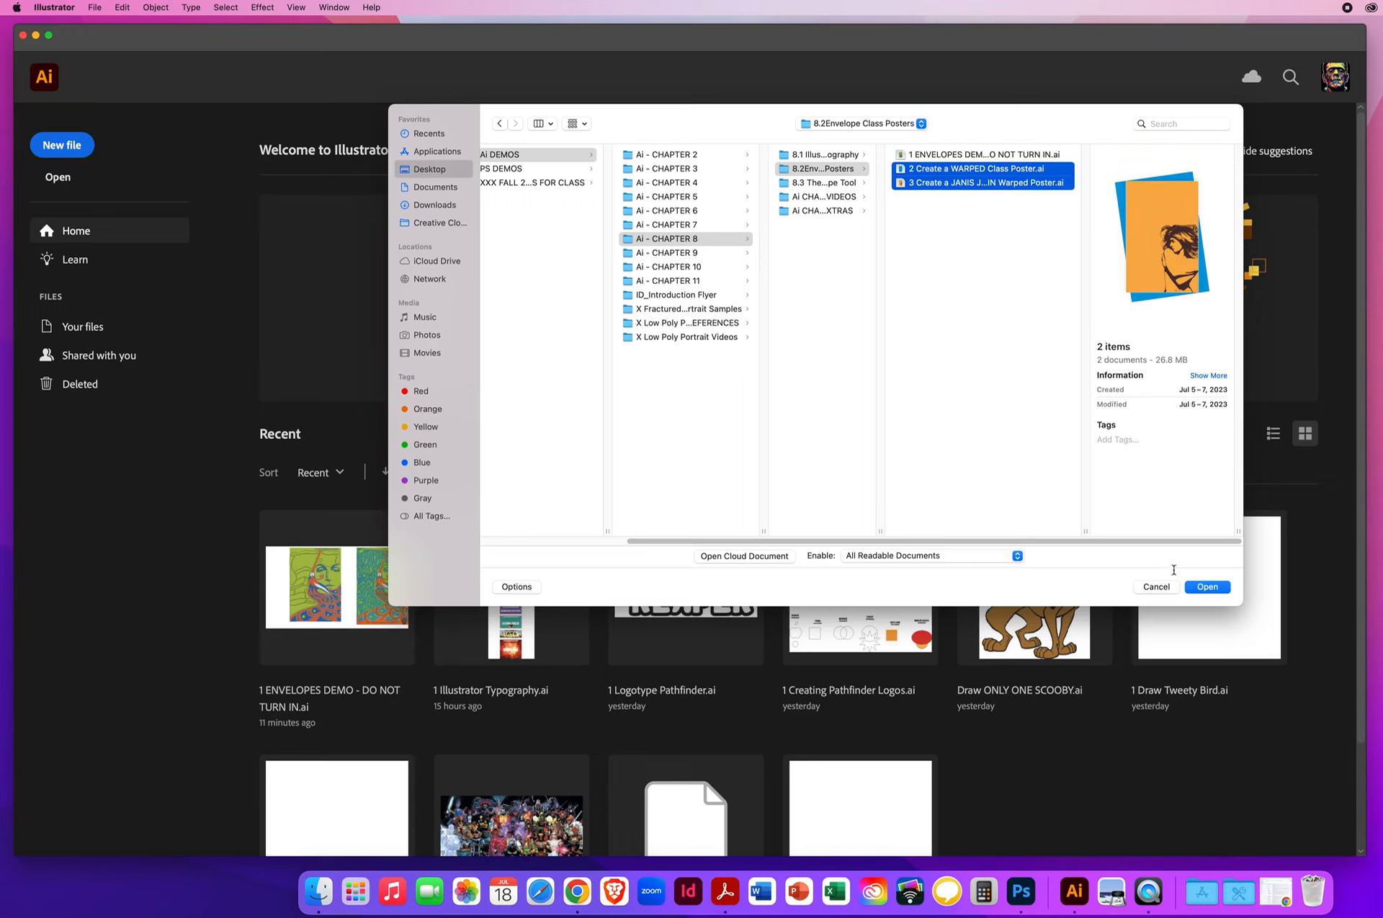
left_click(1205, 587)
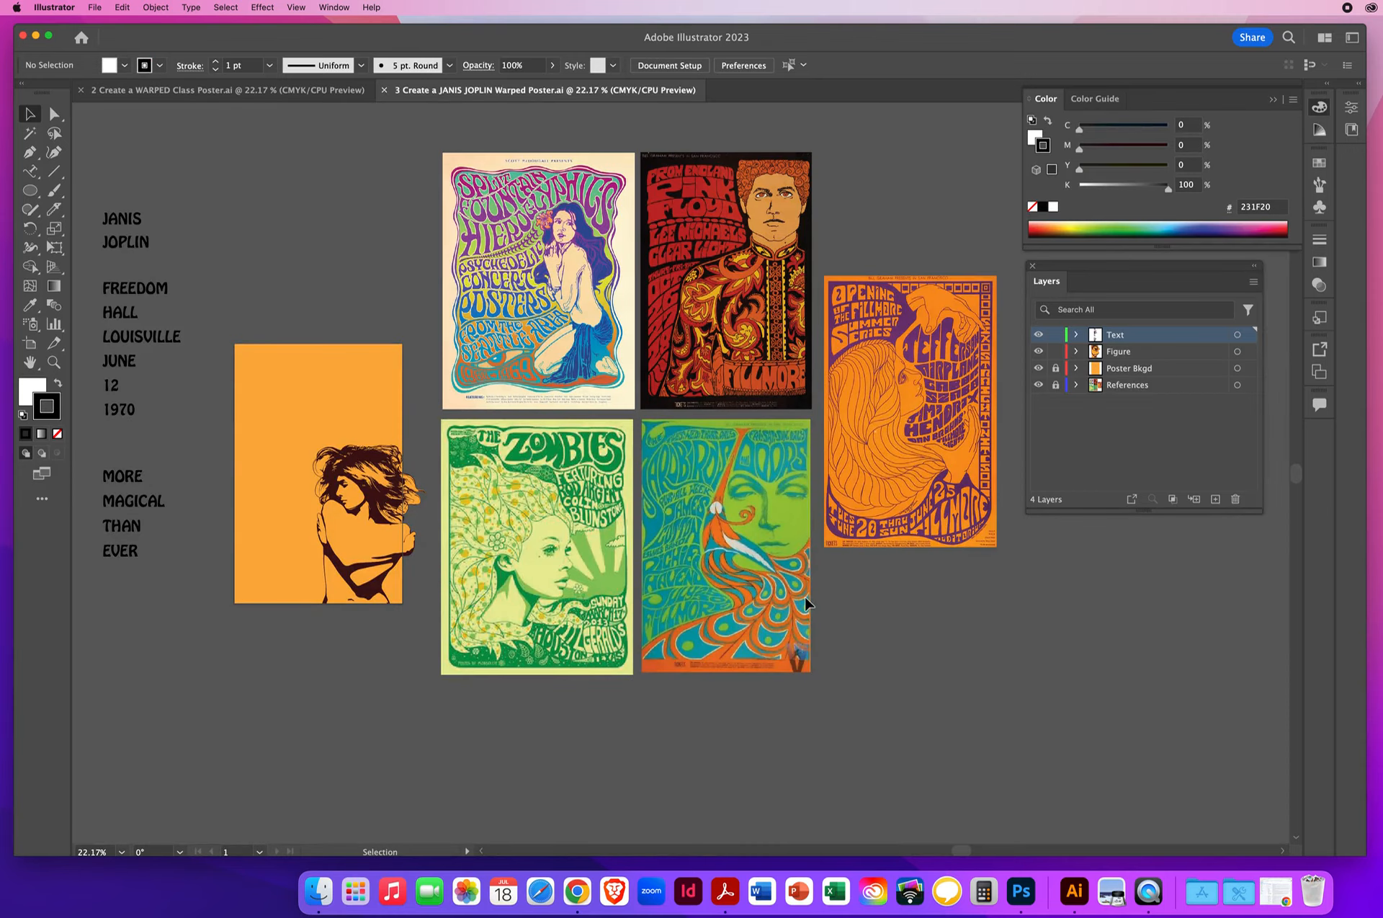
- Switch to the 2 Create a WARPED Class Poster.ai document and select each of the three orange silhouettes in turn to compare them
left_click(130, 93)
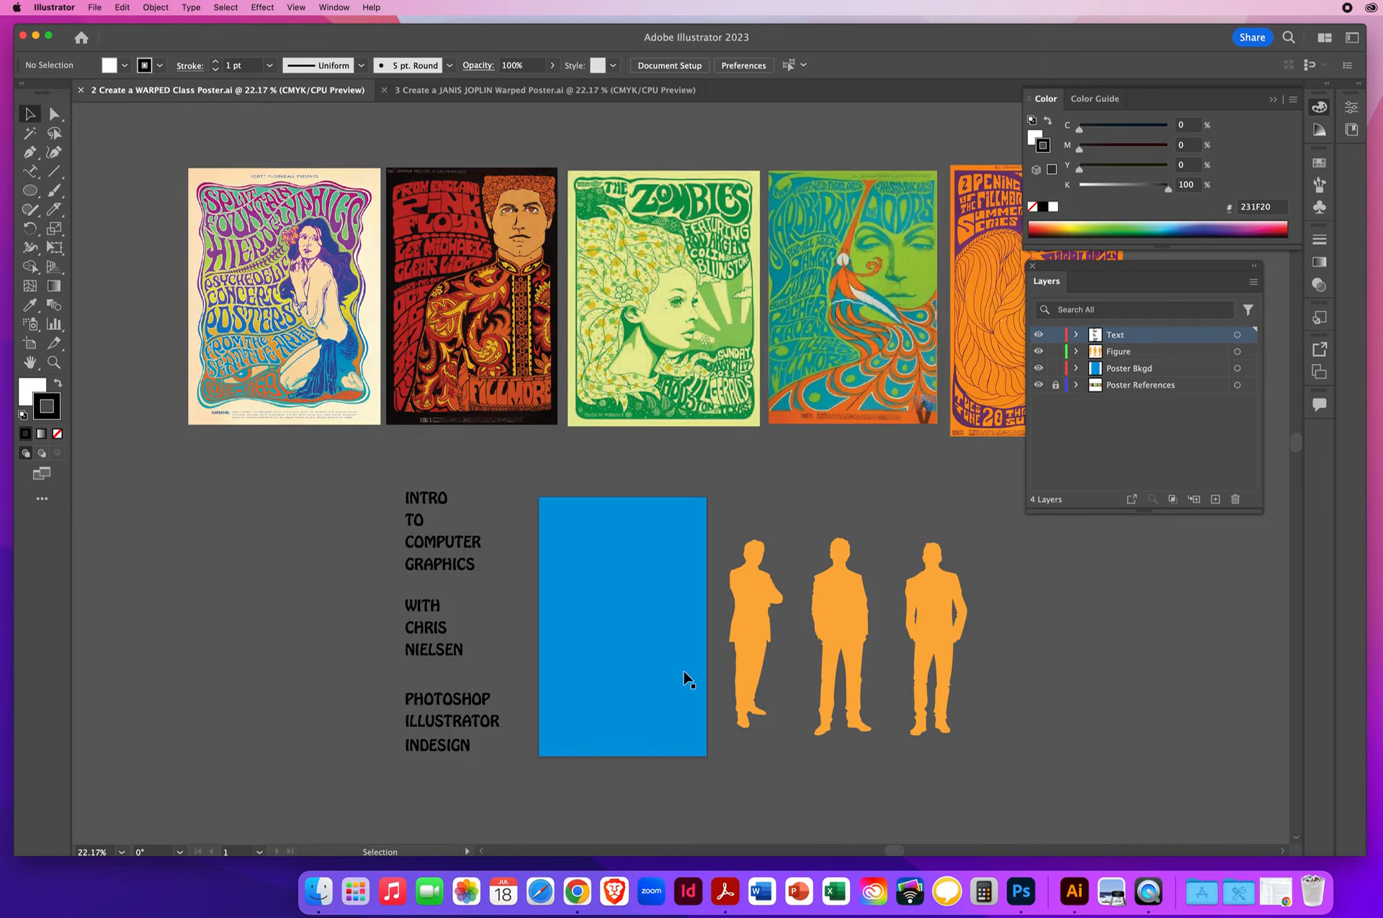
left_click(757, 585)
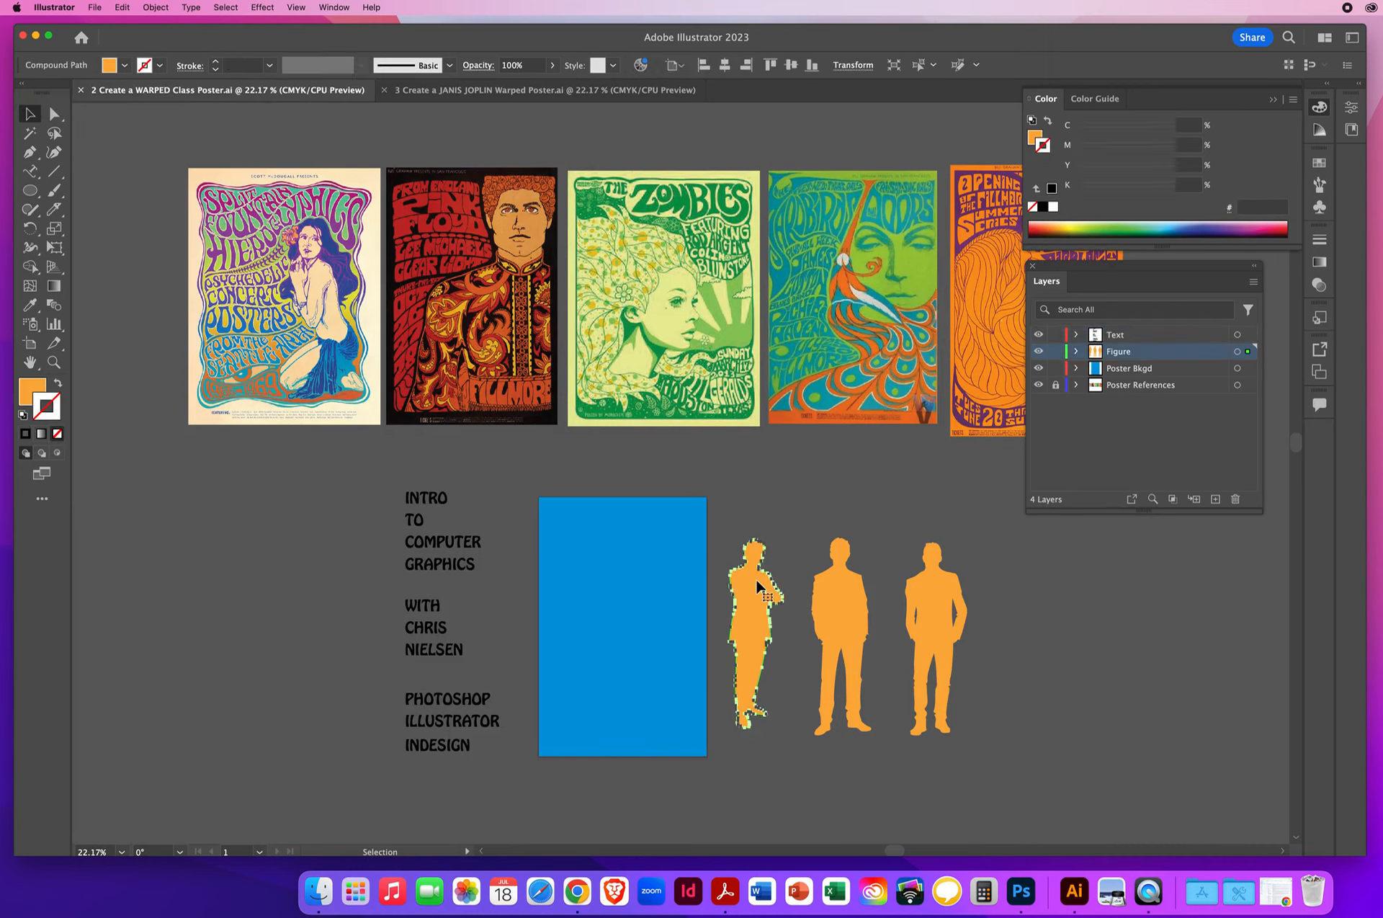
left_click(793, 510)
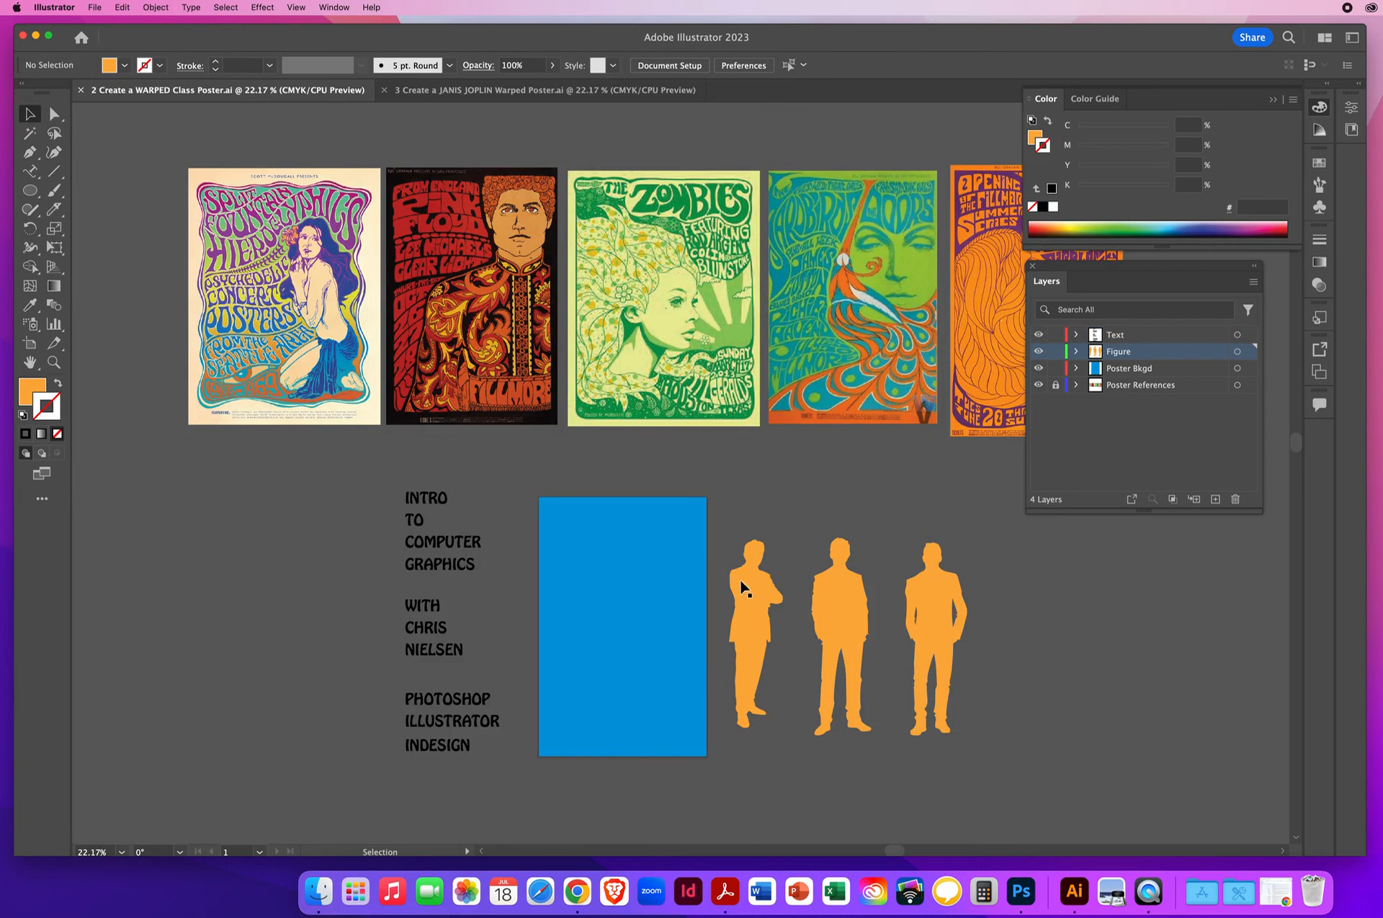
left_click(840, 615)
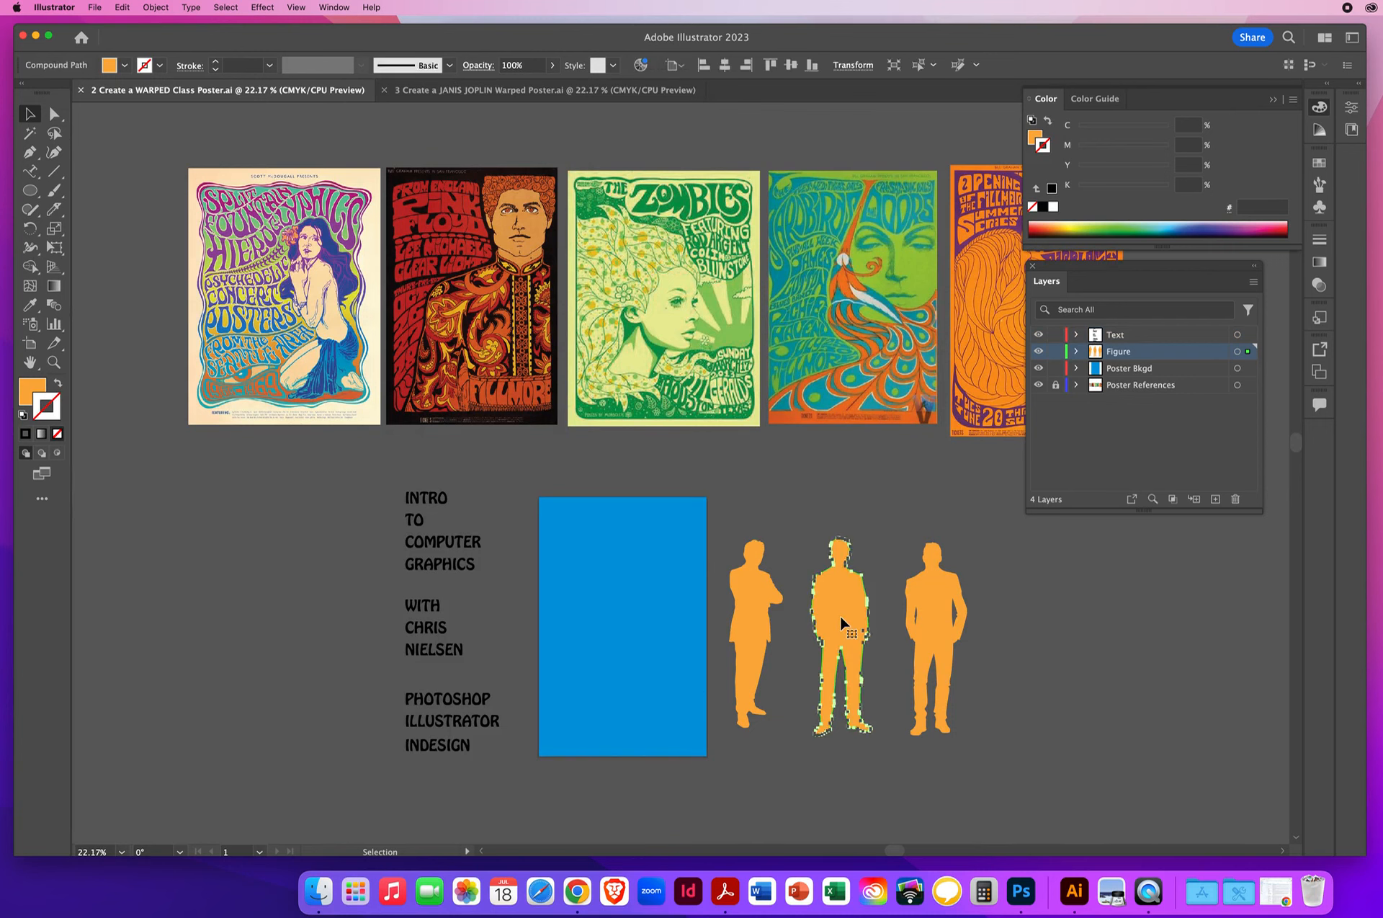
left_click(933, 607)
left_click(1063, 619)
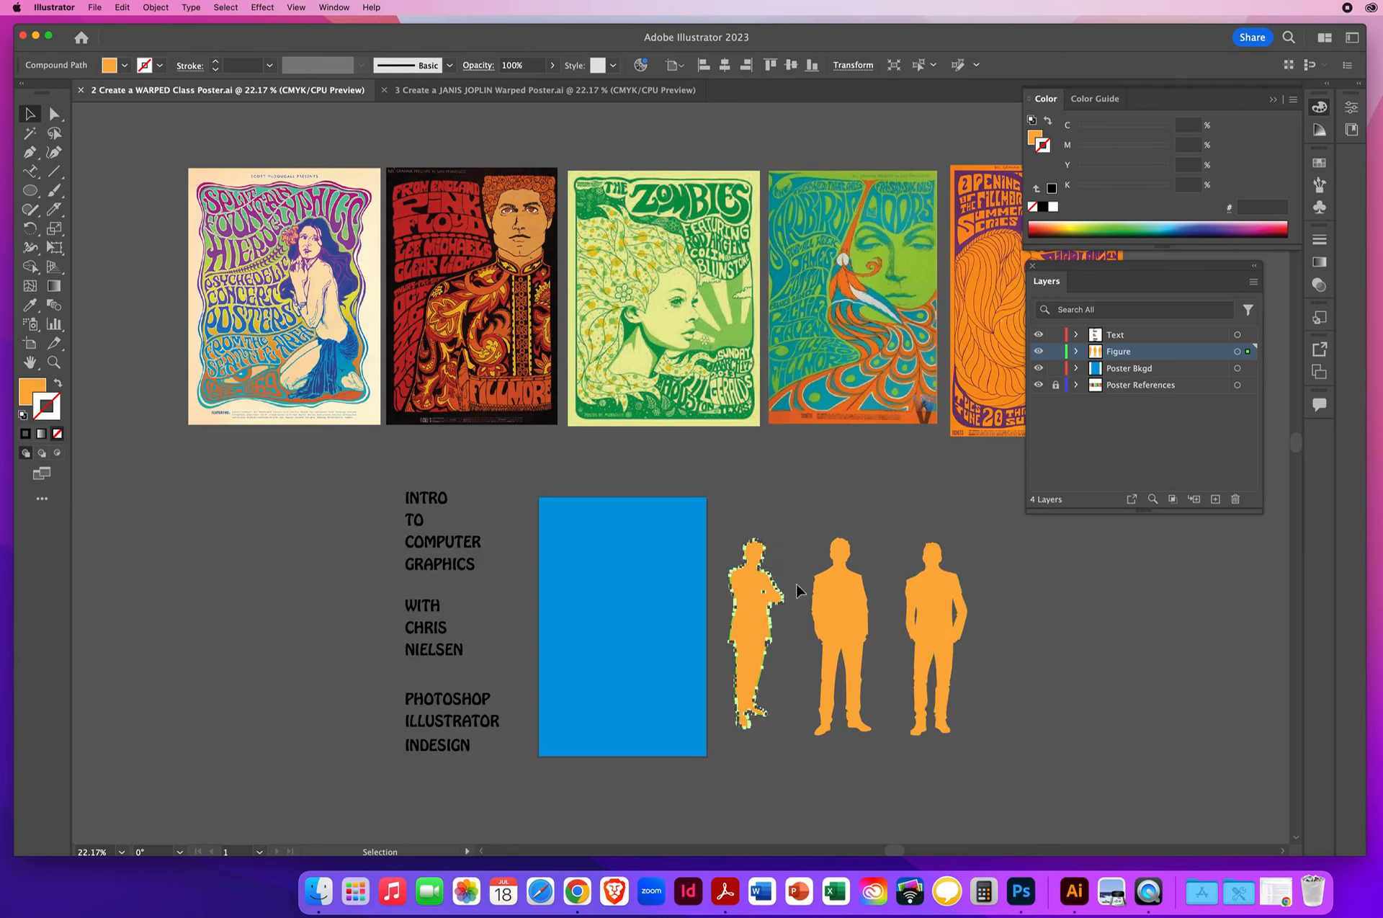
- Delete the two silhouettes beside the crossed-arms figure and make the Poster References layer active
left_click_drag(836, 522, 981, 612)
key("Delete")
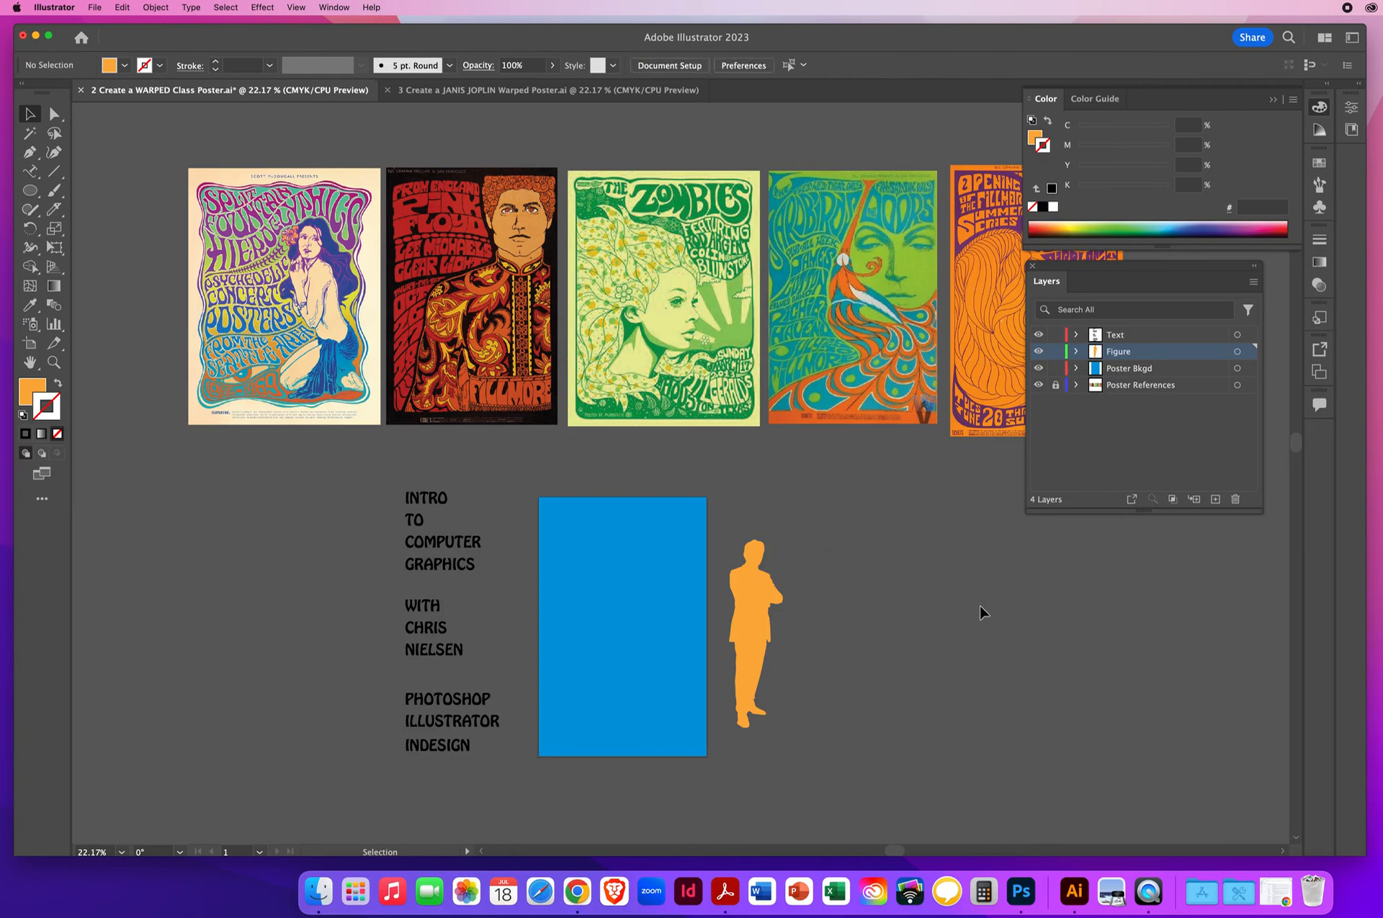
left_click(1122, 388)
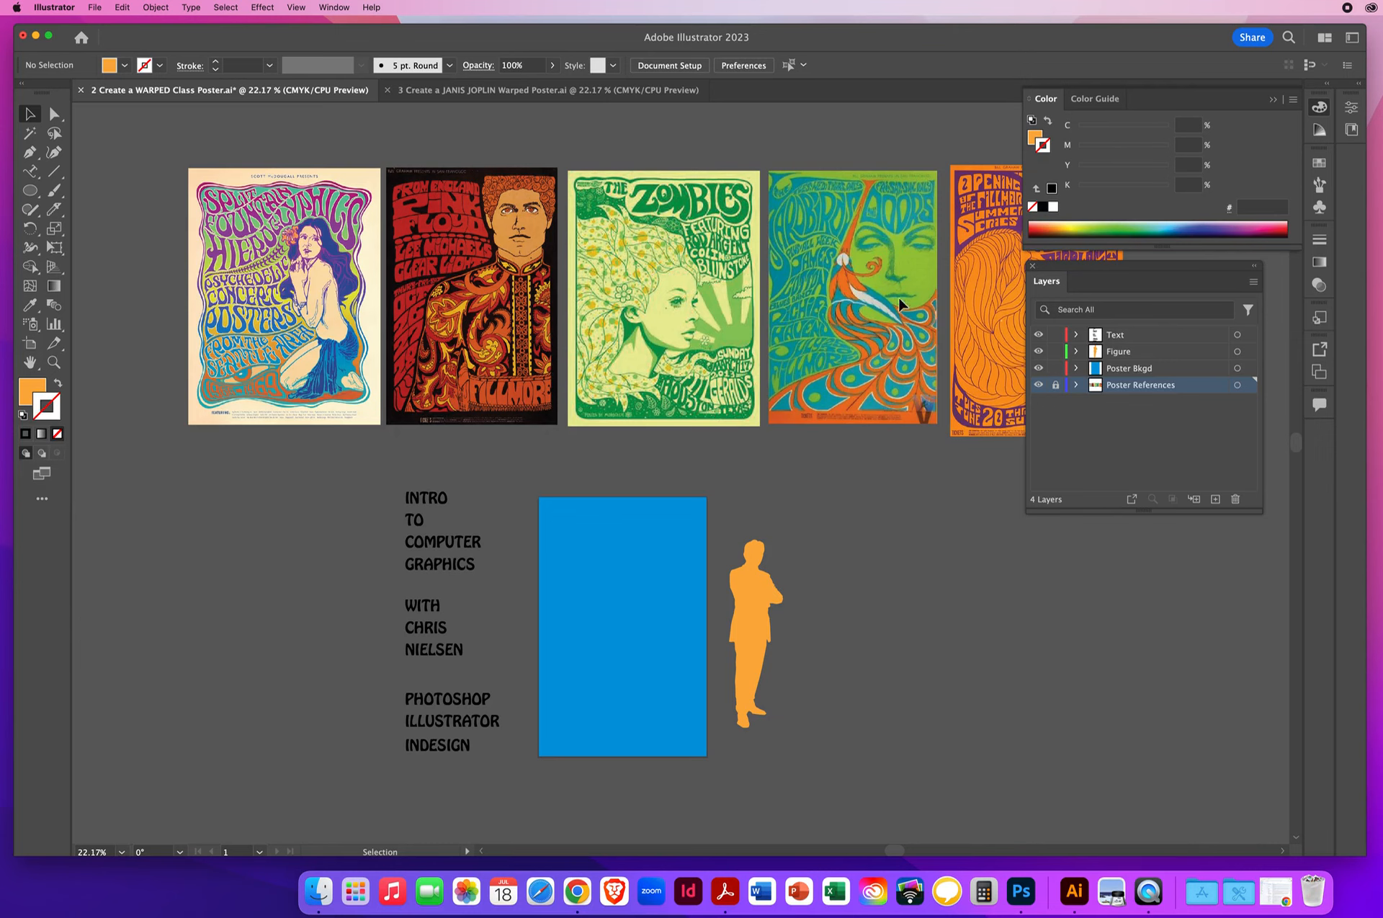
- Recolour the blue background rectangle on the Poster Bkgd layer with the orange sampled from the orange-and-purple Fillmore reference poster
left_click_drag(903, 291, 661, 267)
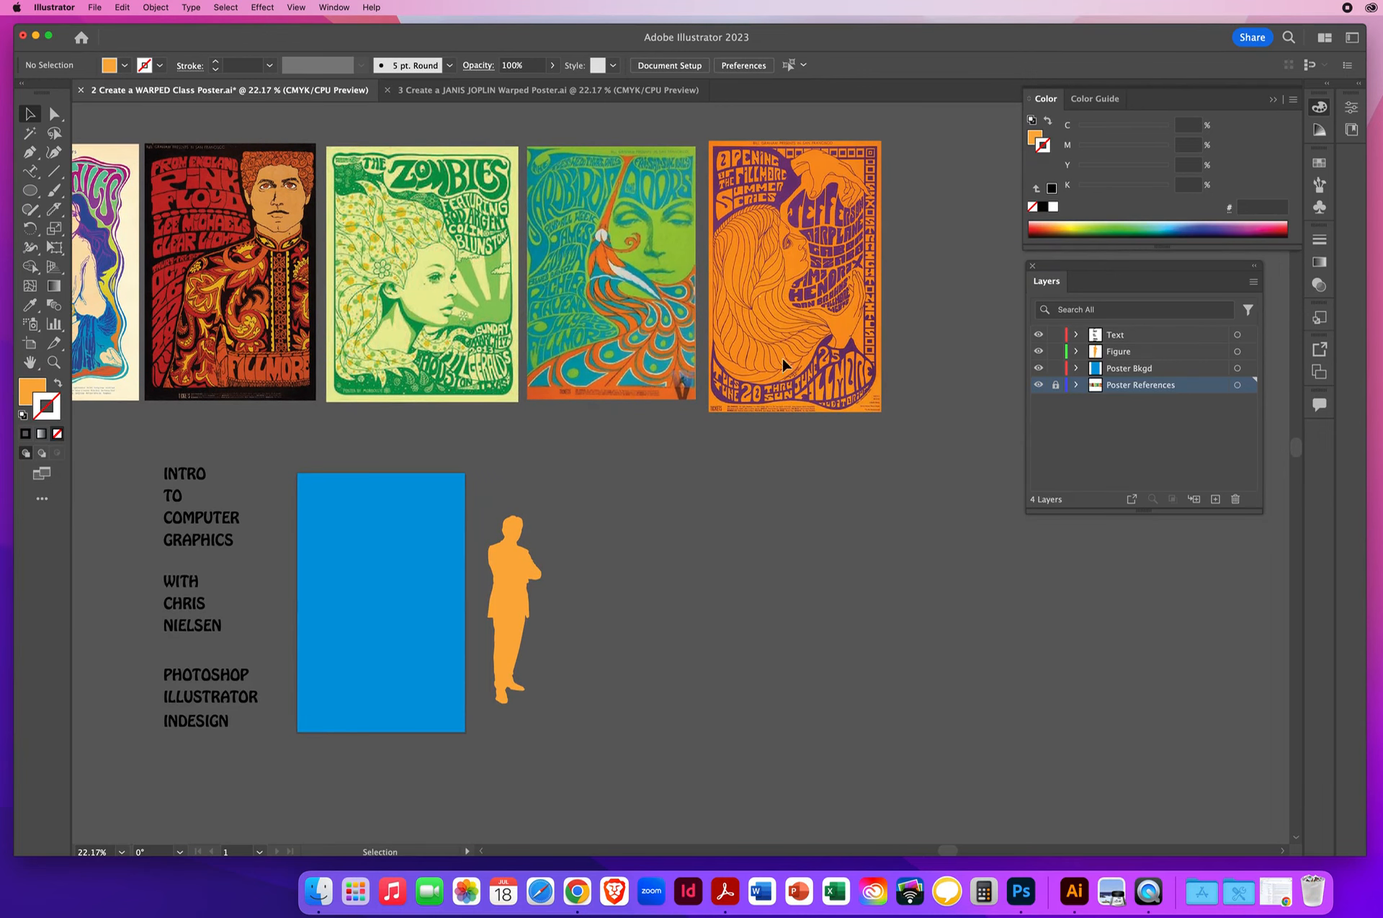
key("space")
left_click_drag(654, 389, 818, 371)
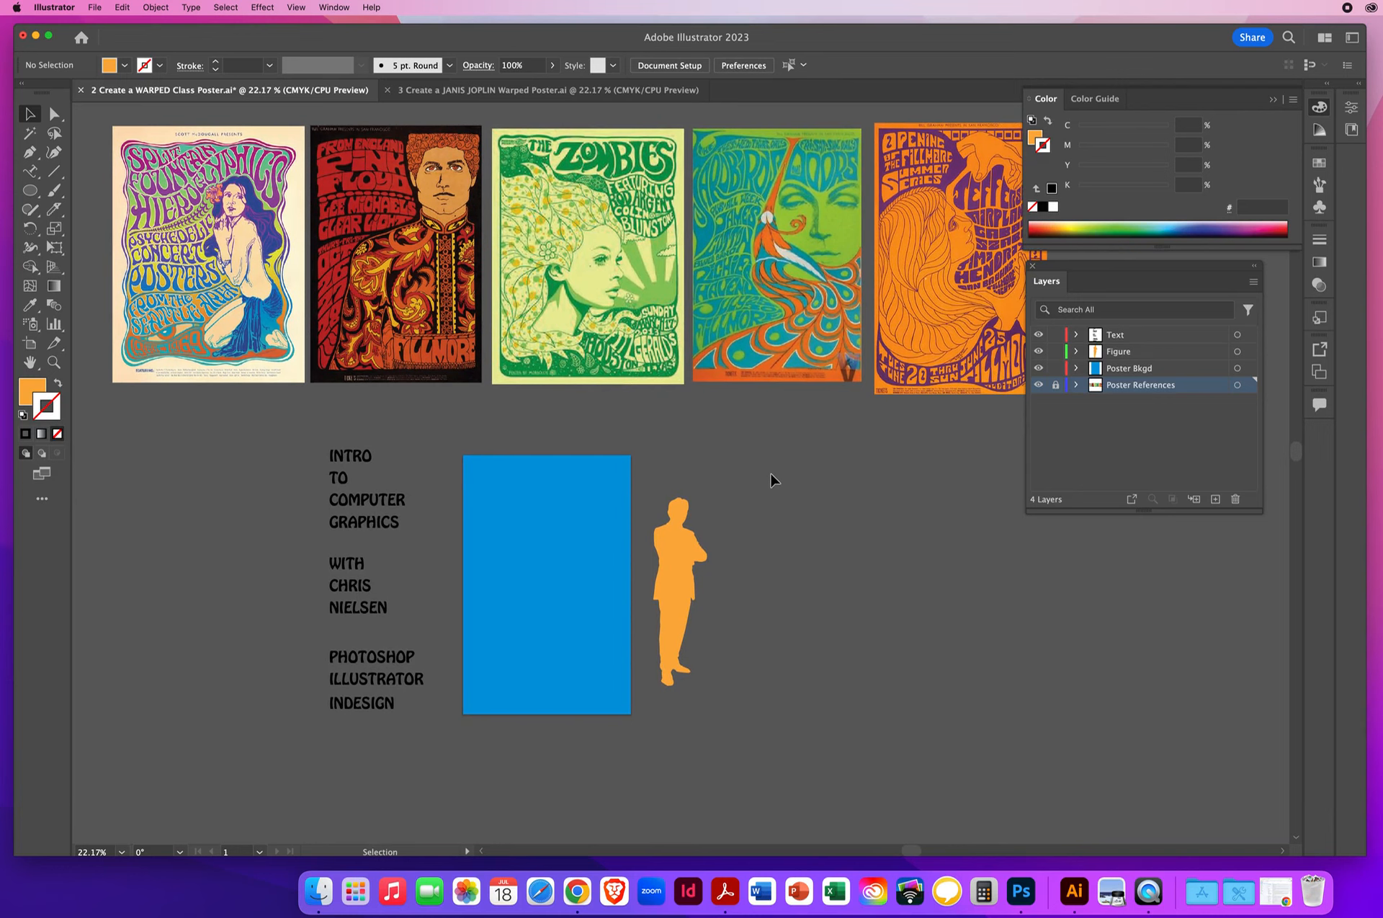
left_click(1110, 369)
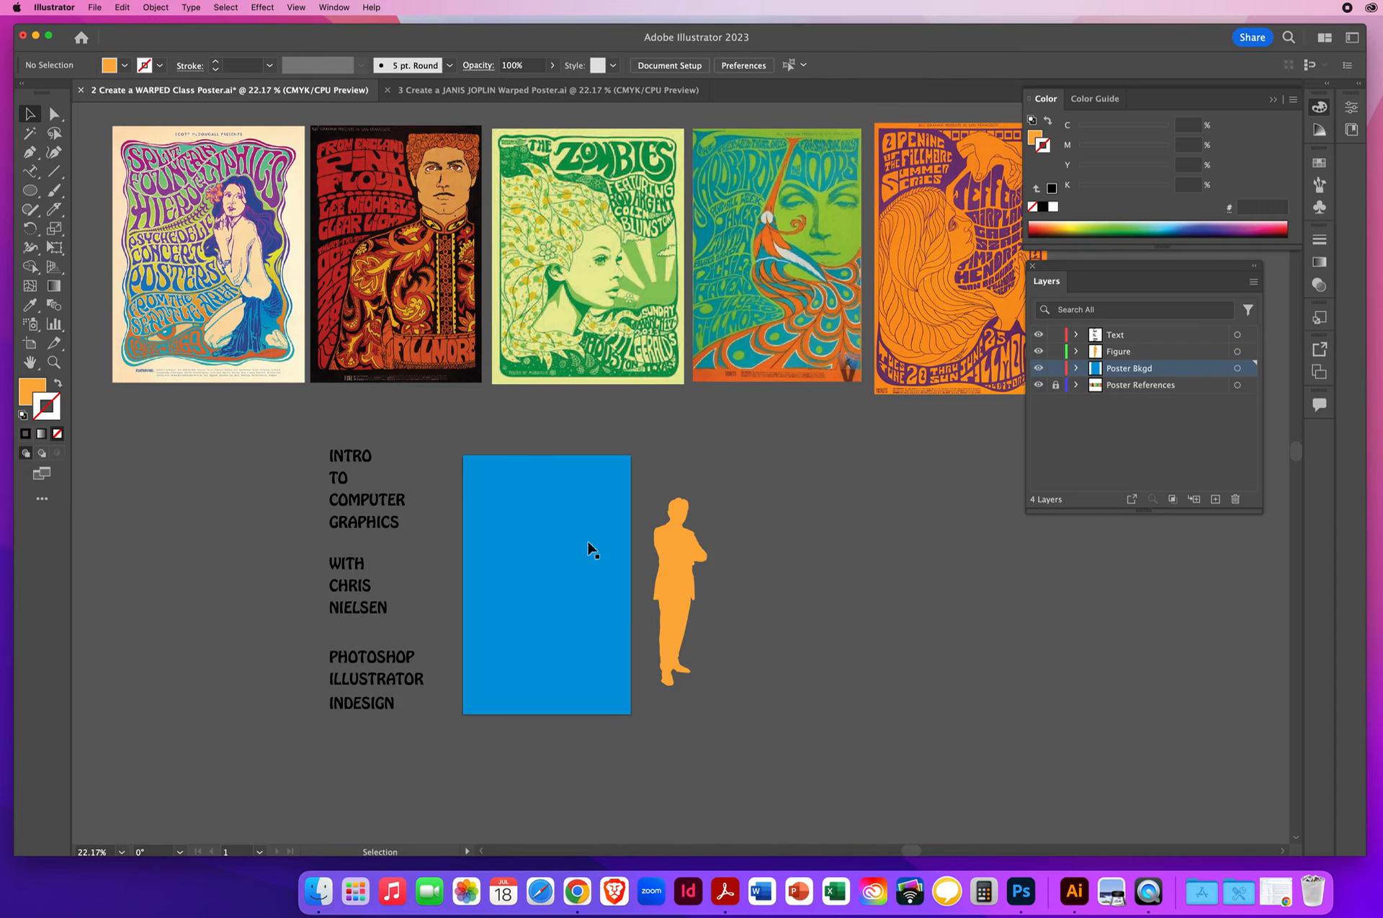
left_click(522, 485)
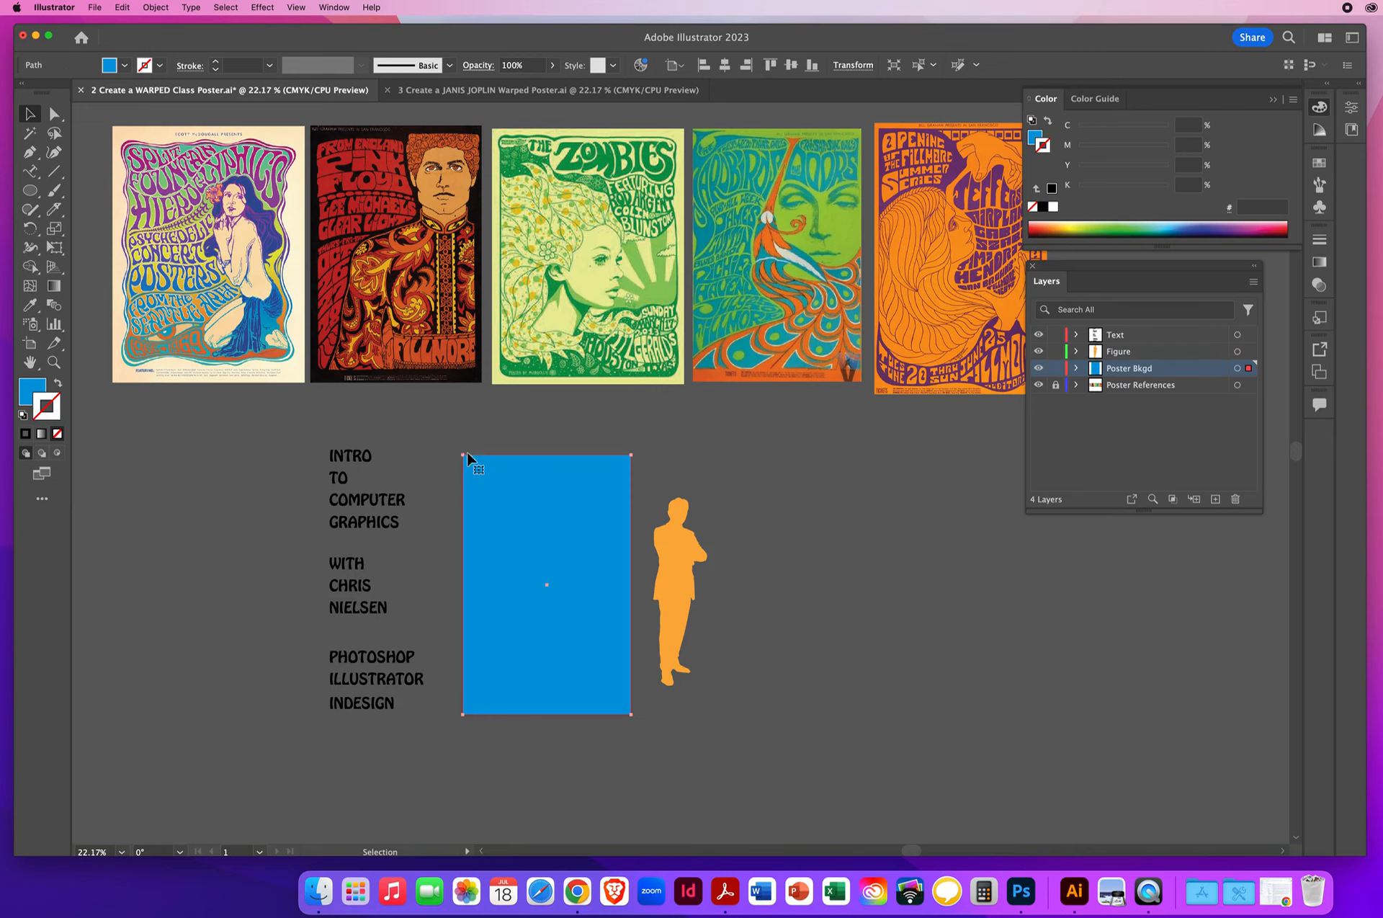
left_click(30, 306)
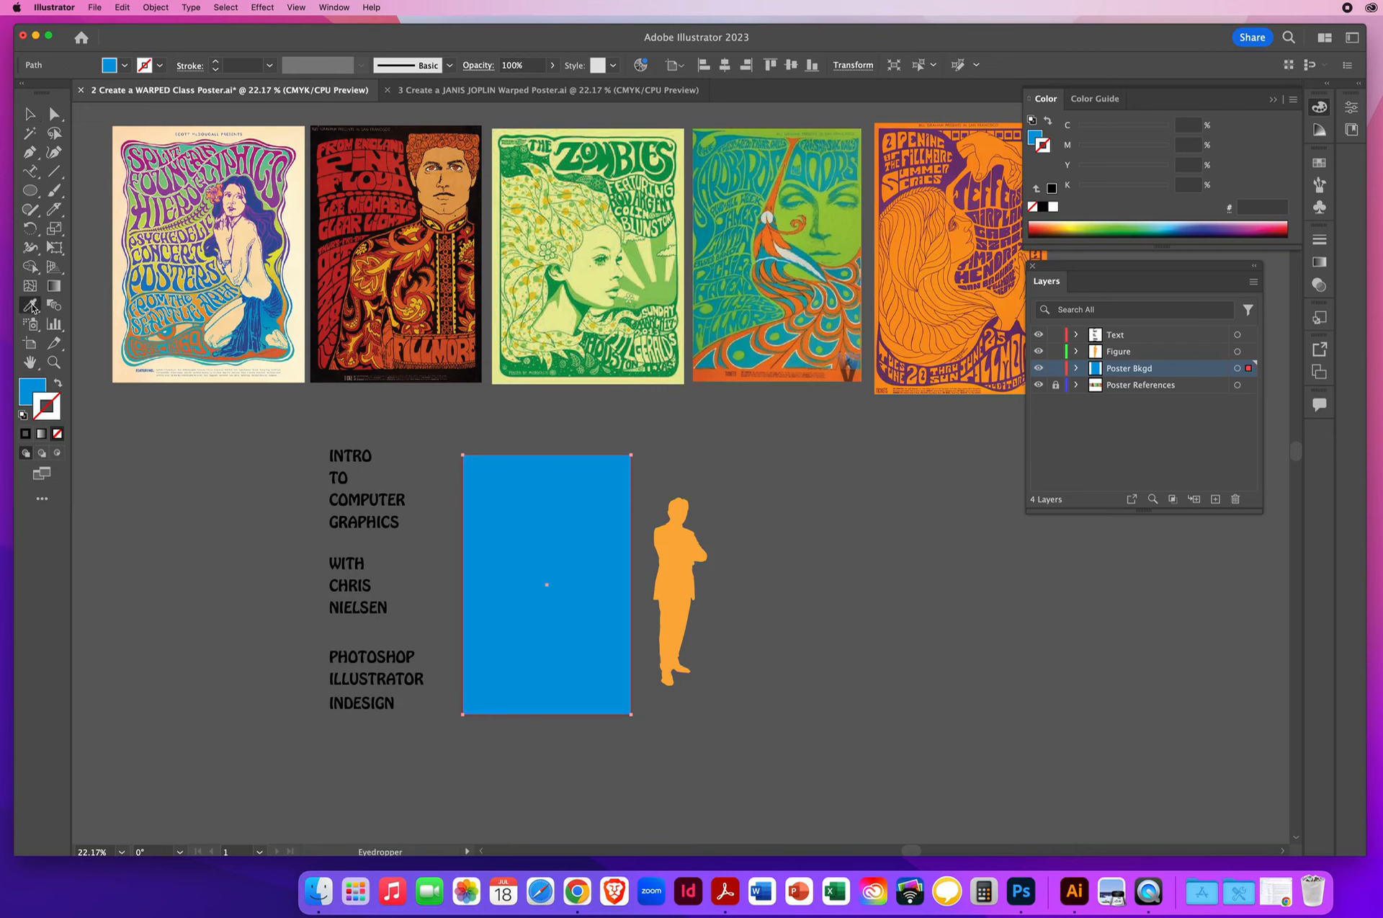
left_click(1010, 308)
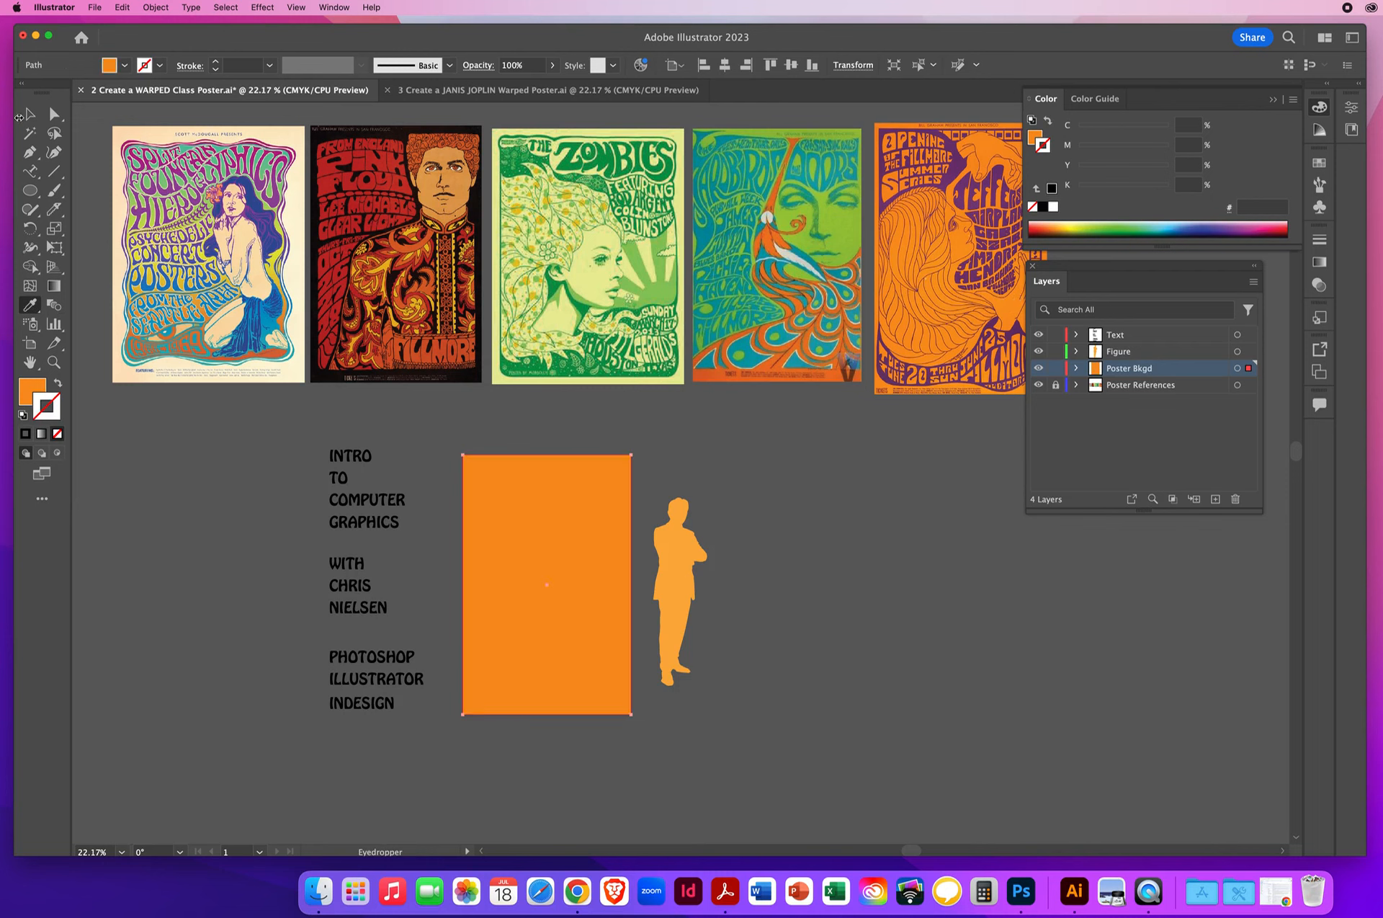
- Recolour the crossed-arms silhouette with the purple sampled from the same orange Fillmore poster and deselect it
left_click(29, 113)
left_click(686, 554)
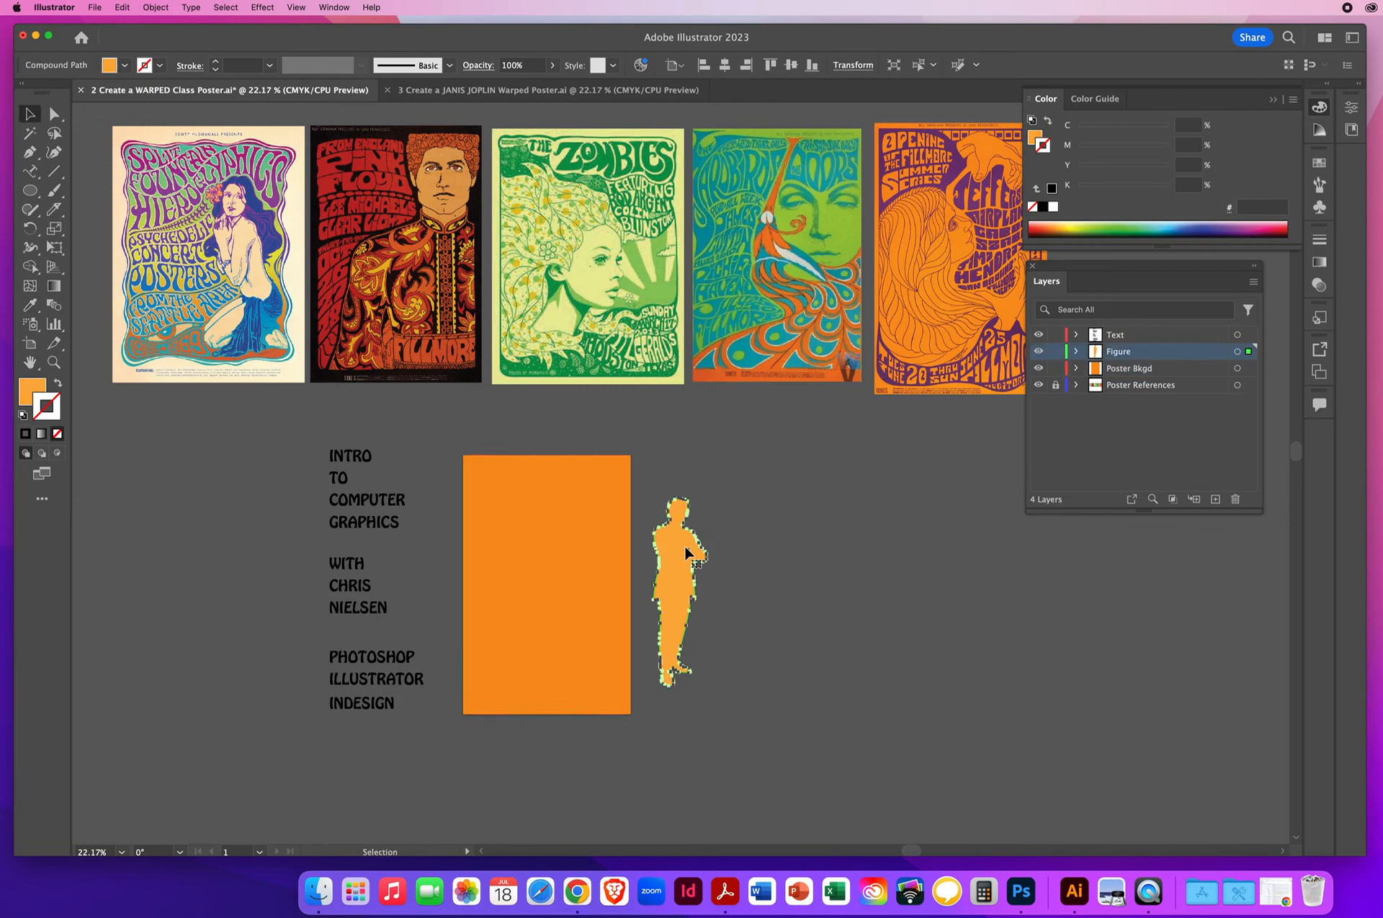
left_click(30, 305)
left_click(958, 169)
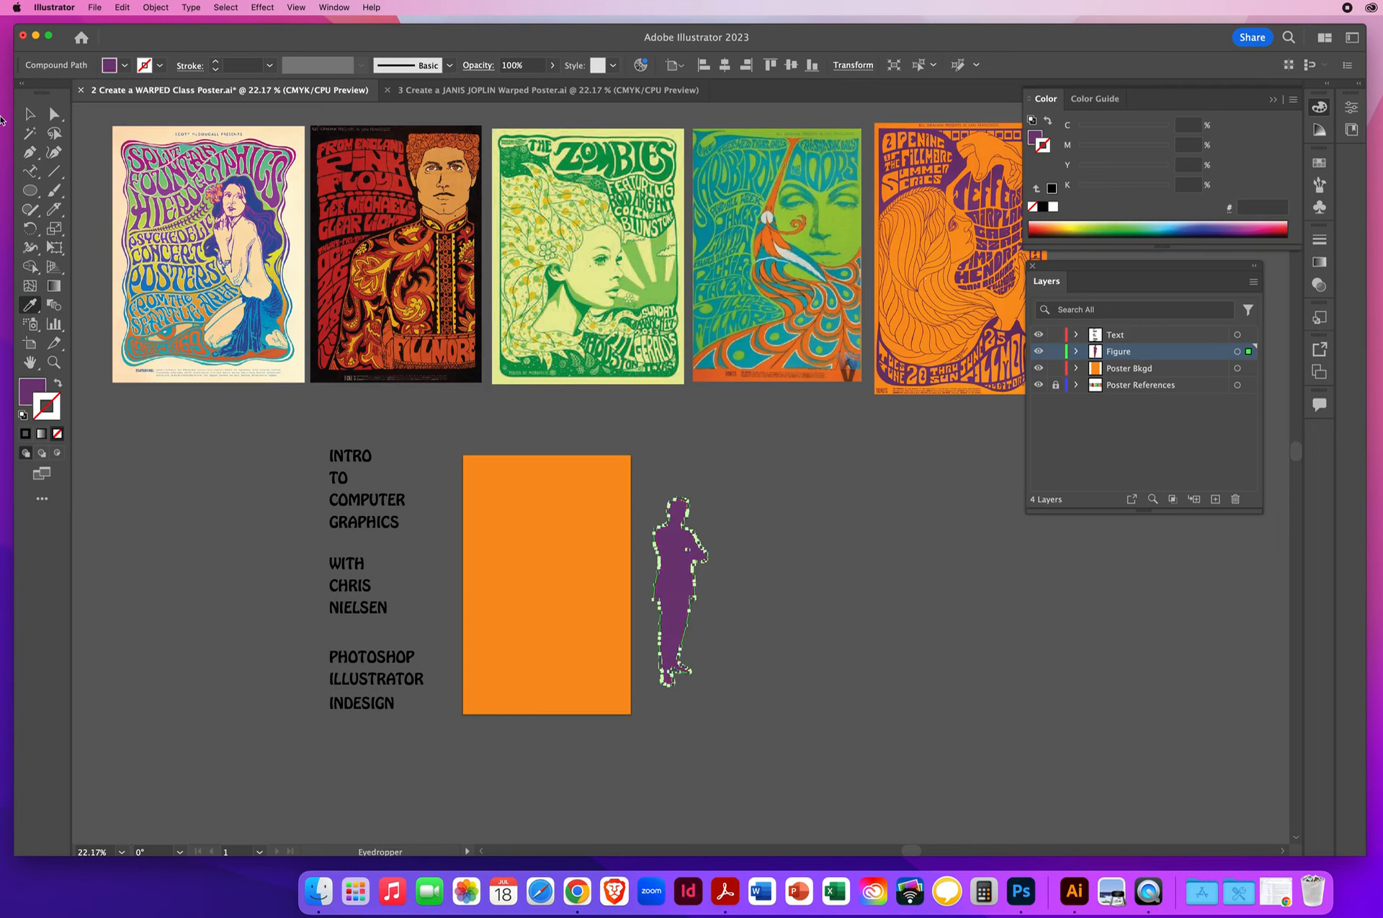
left_click(28, 113)
left_click(832, 590)
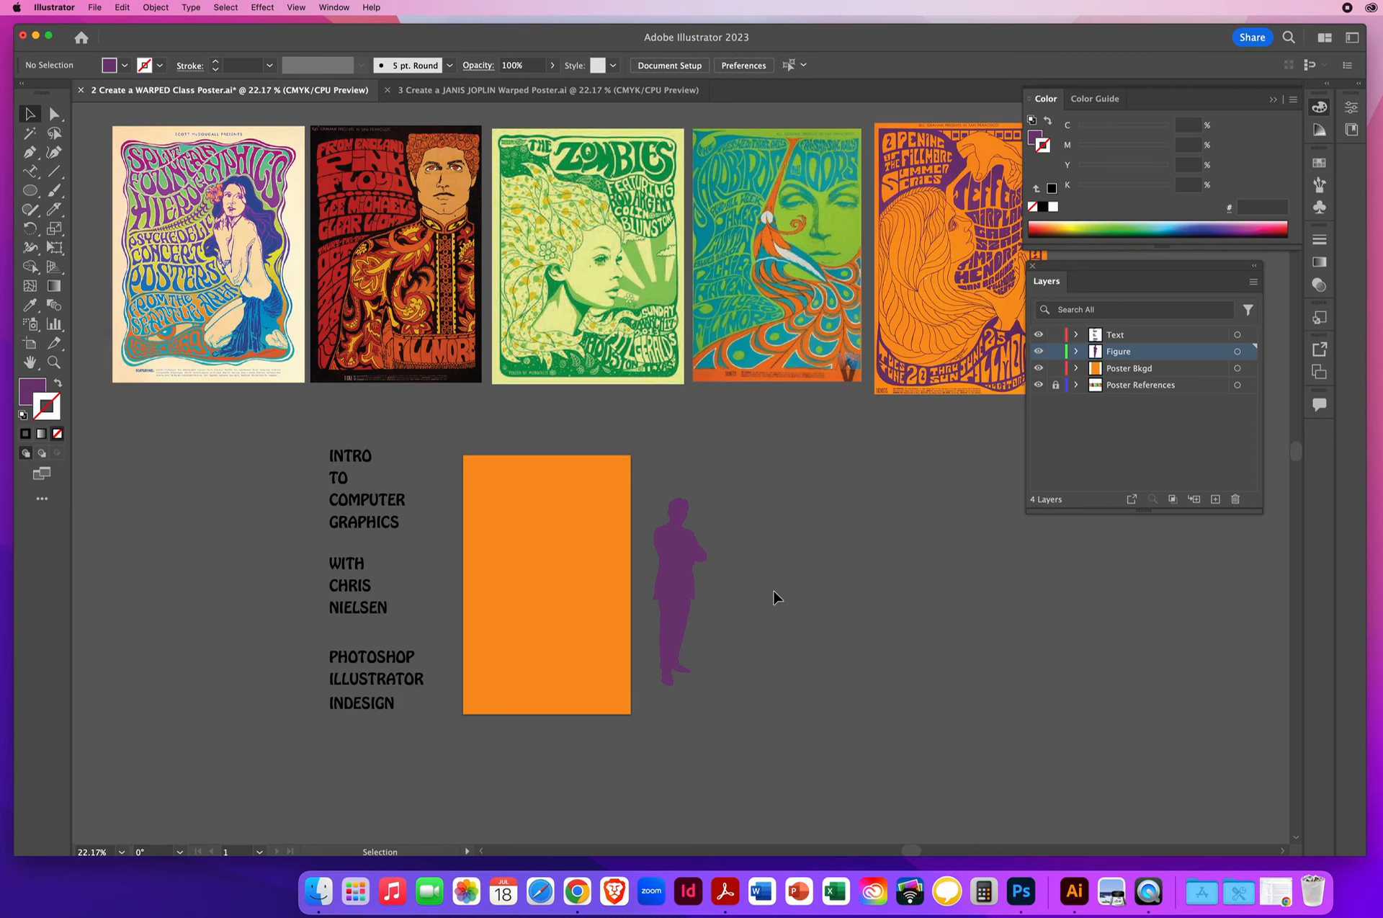
- Lock the Poster Bkgd layer and move the purple silhouette onto the orange background rectangle
left_click(1114, 372)
left_click(1056, 368)
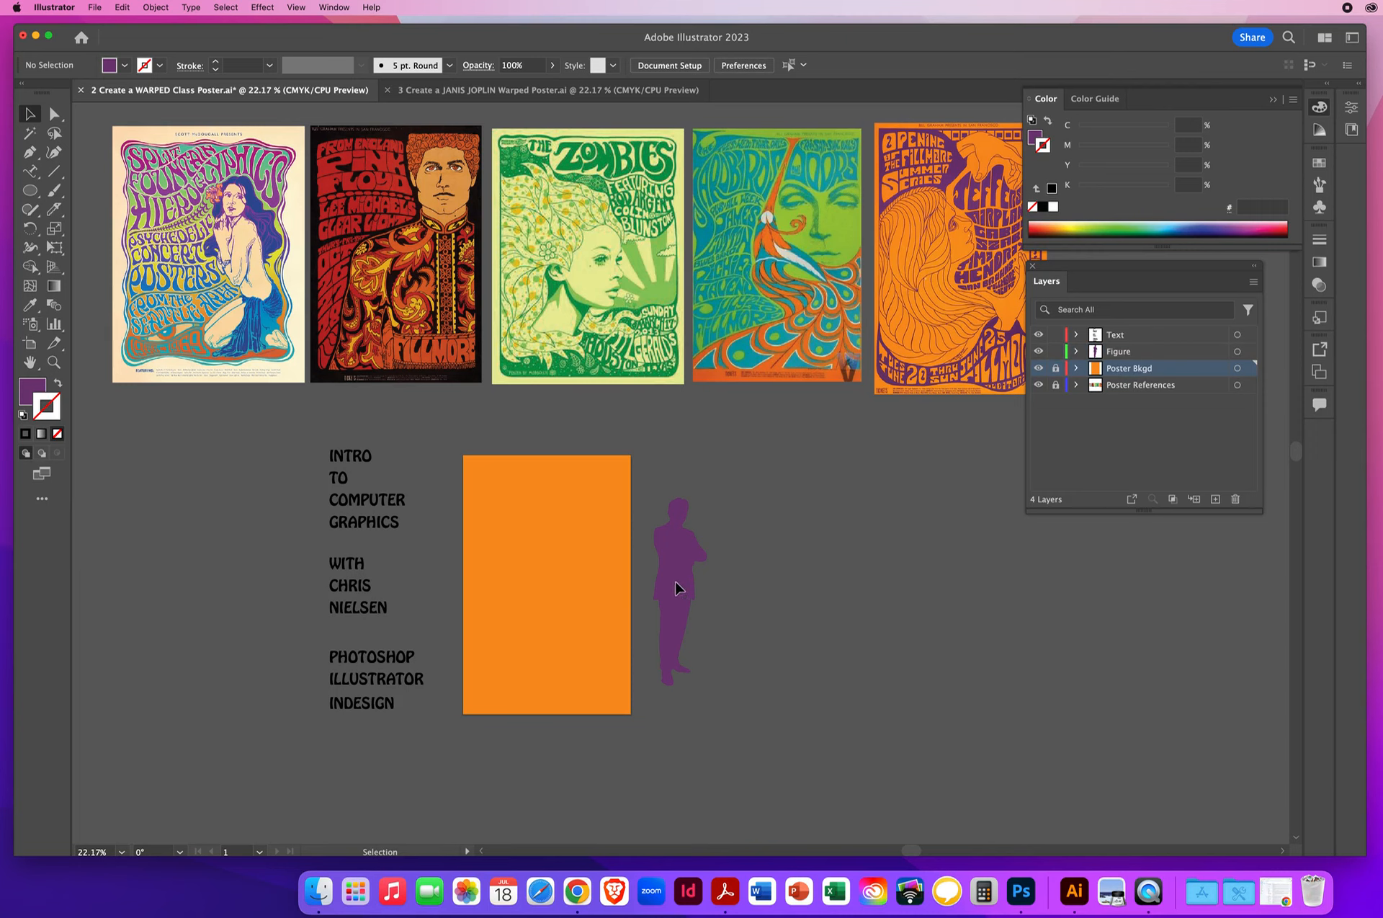
left_click_drag(677, 587, 507, 593)
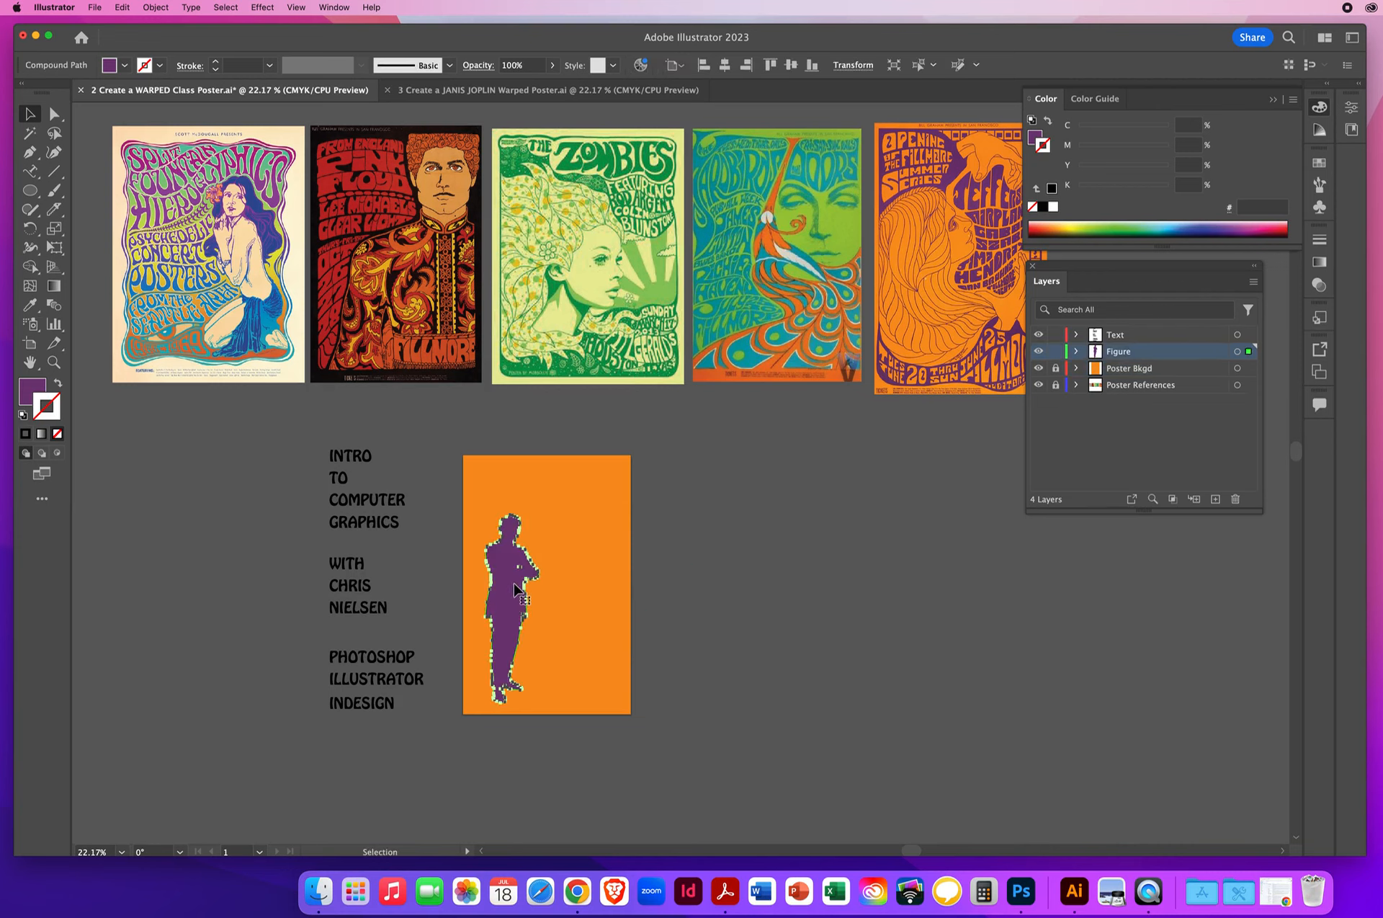
- Scale the silhouette up proportionally to about twice its size with Free Transform, keeping its feet in place
left_click(54, 248)
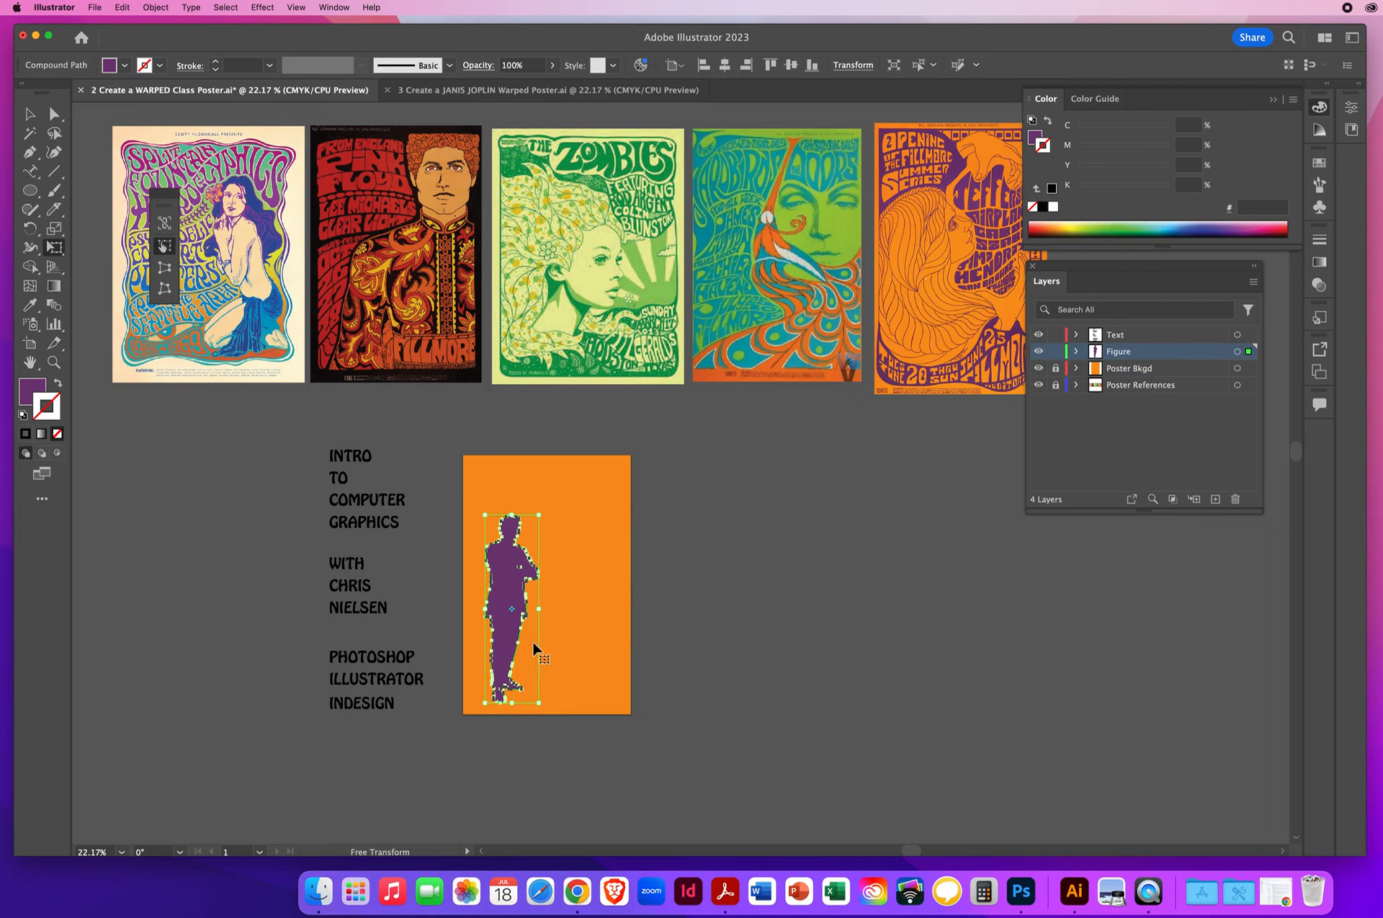
left_click_drag(164, 201, 208, 491)
left_click(209, 513)
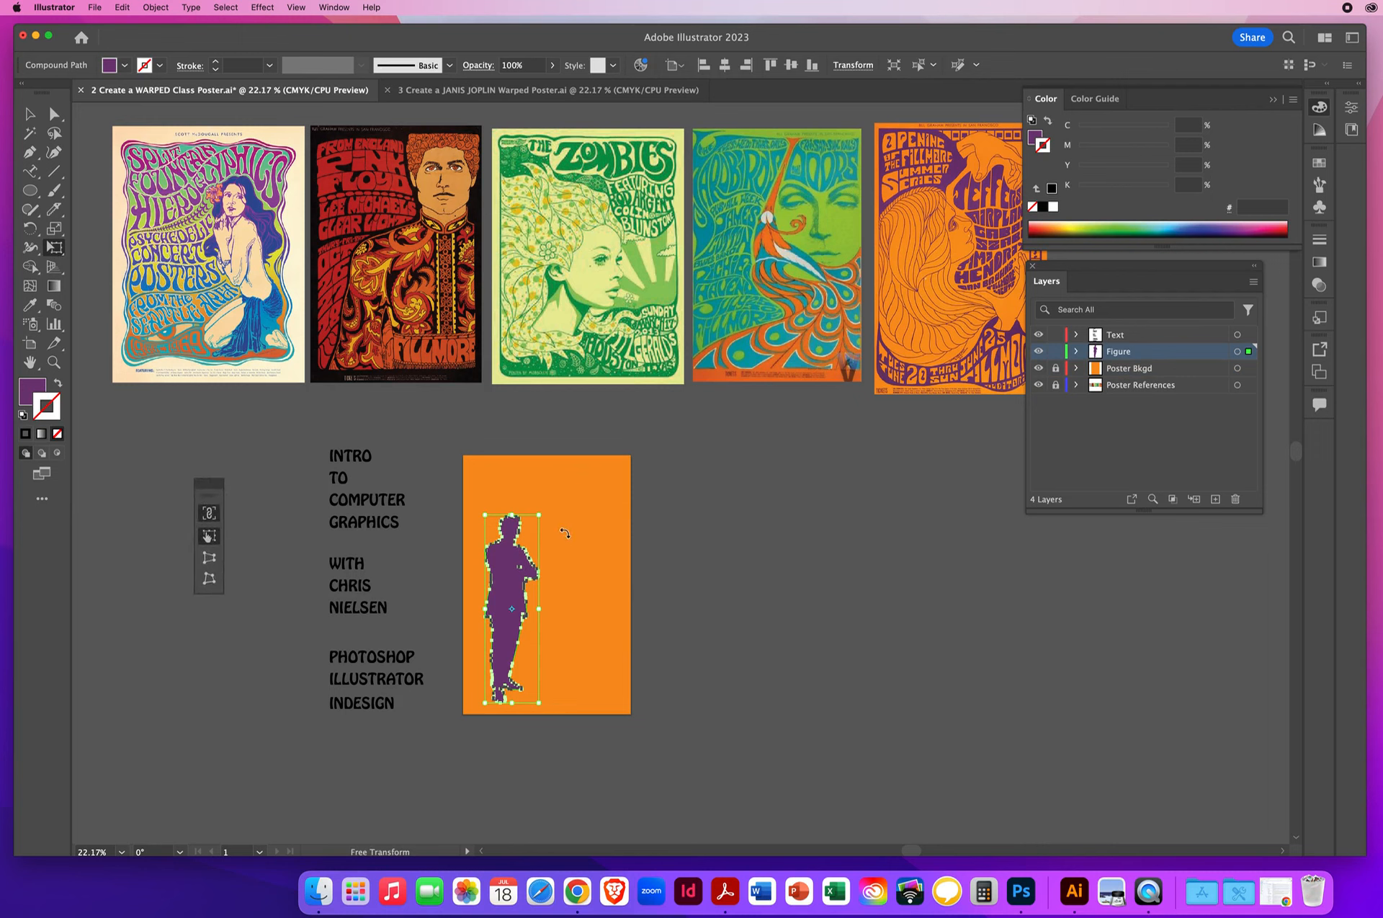
left_click_drag(539, 516, 671, 356)
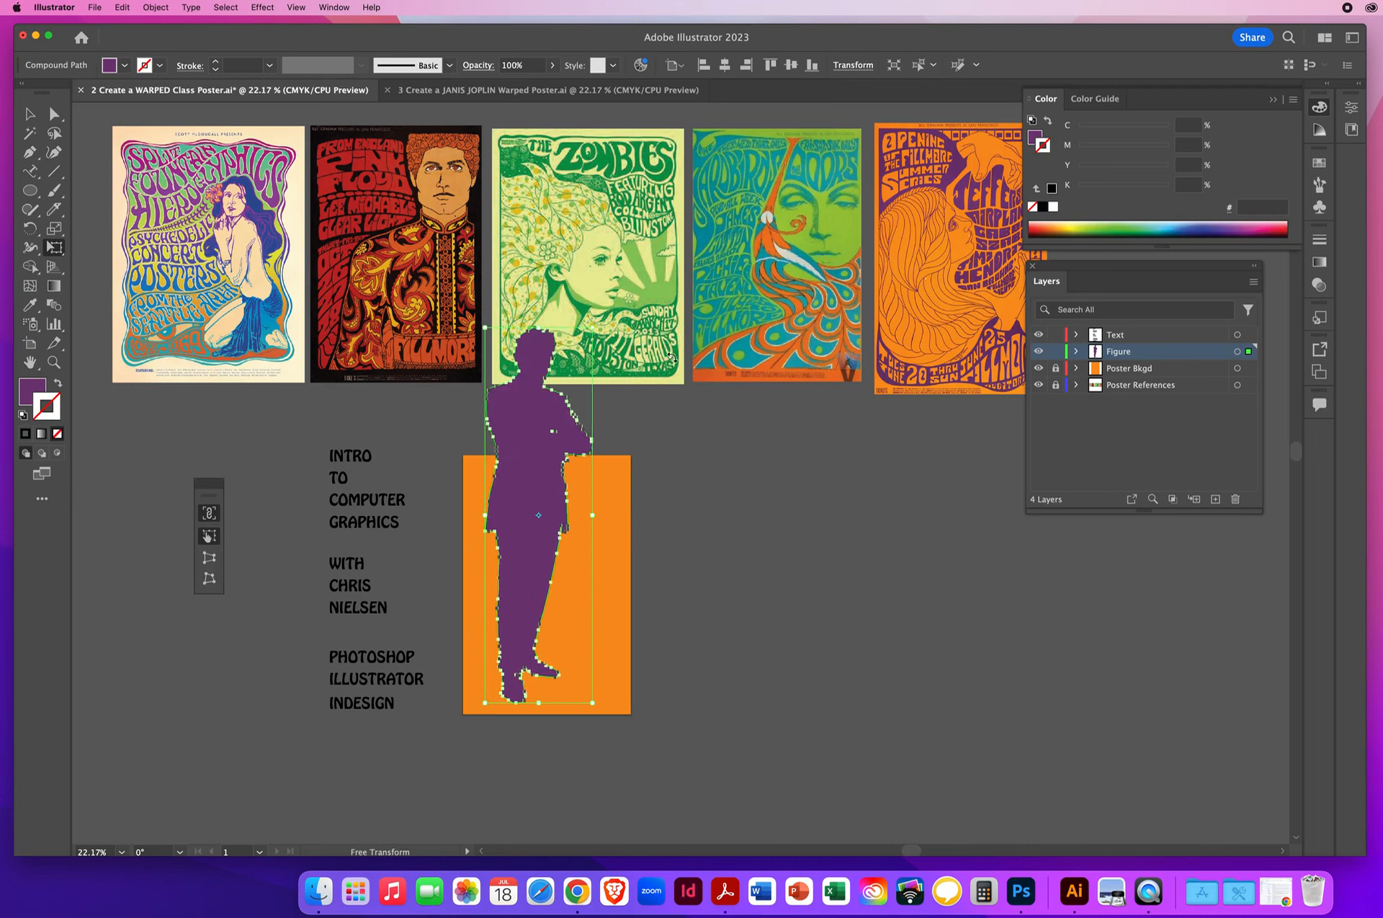
- Reposition the enlarged silhouette so only its head and crossed arms overlap the lower part of the orange rectangle
left_click(29, 113)
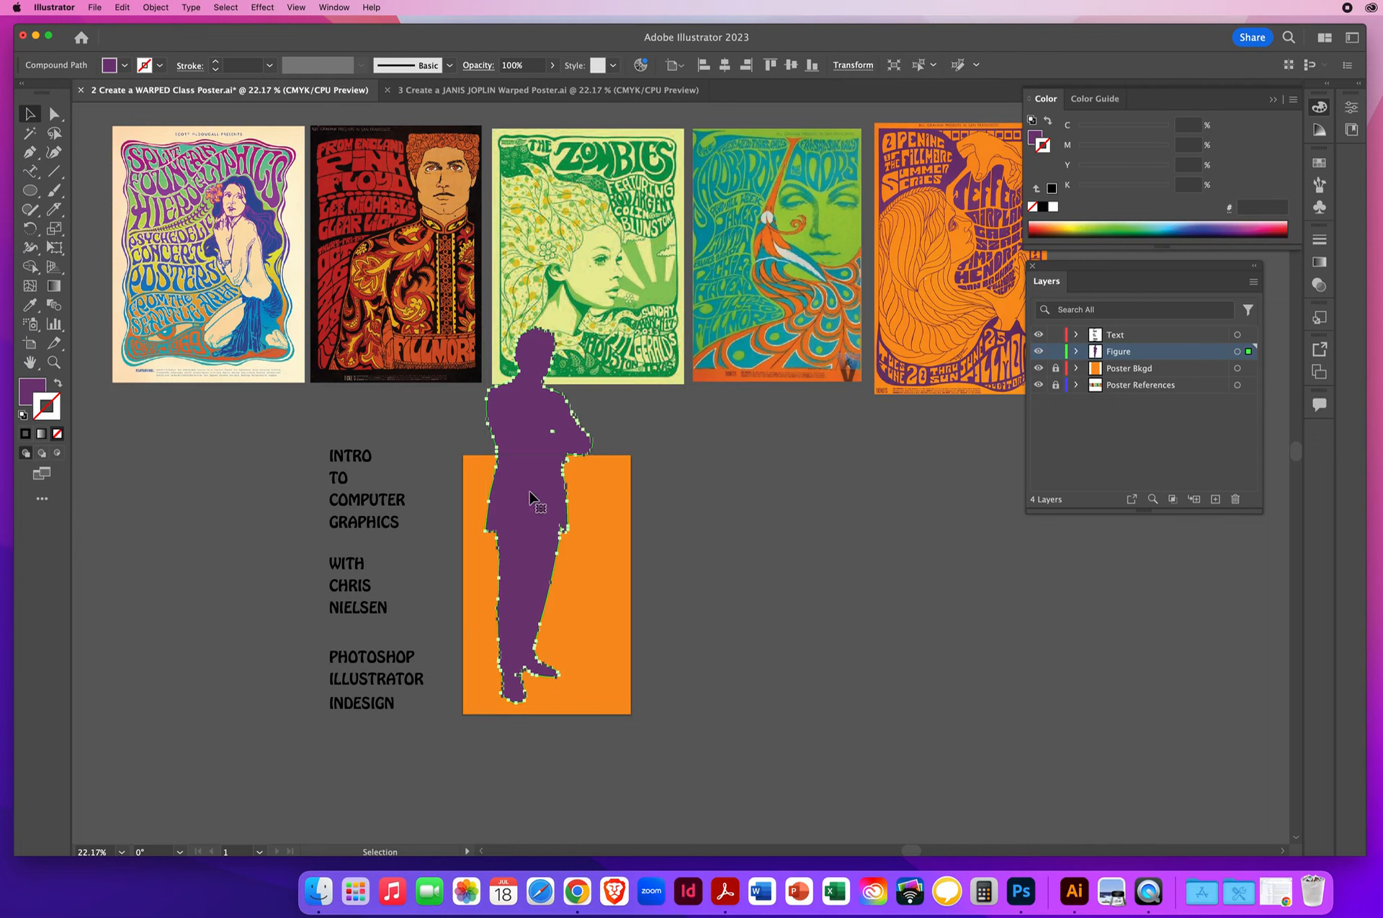
left_click_drag(534, 577, 532, 791)
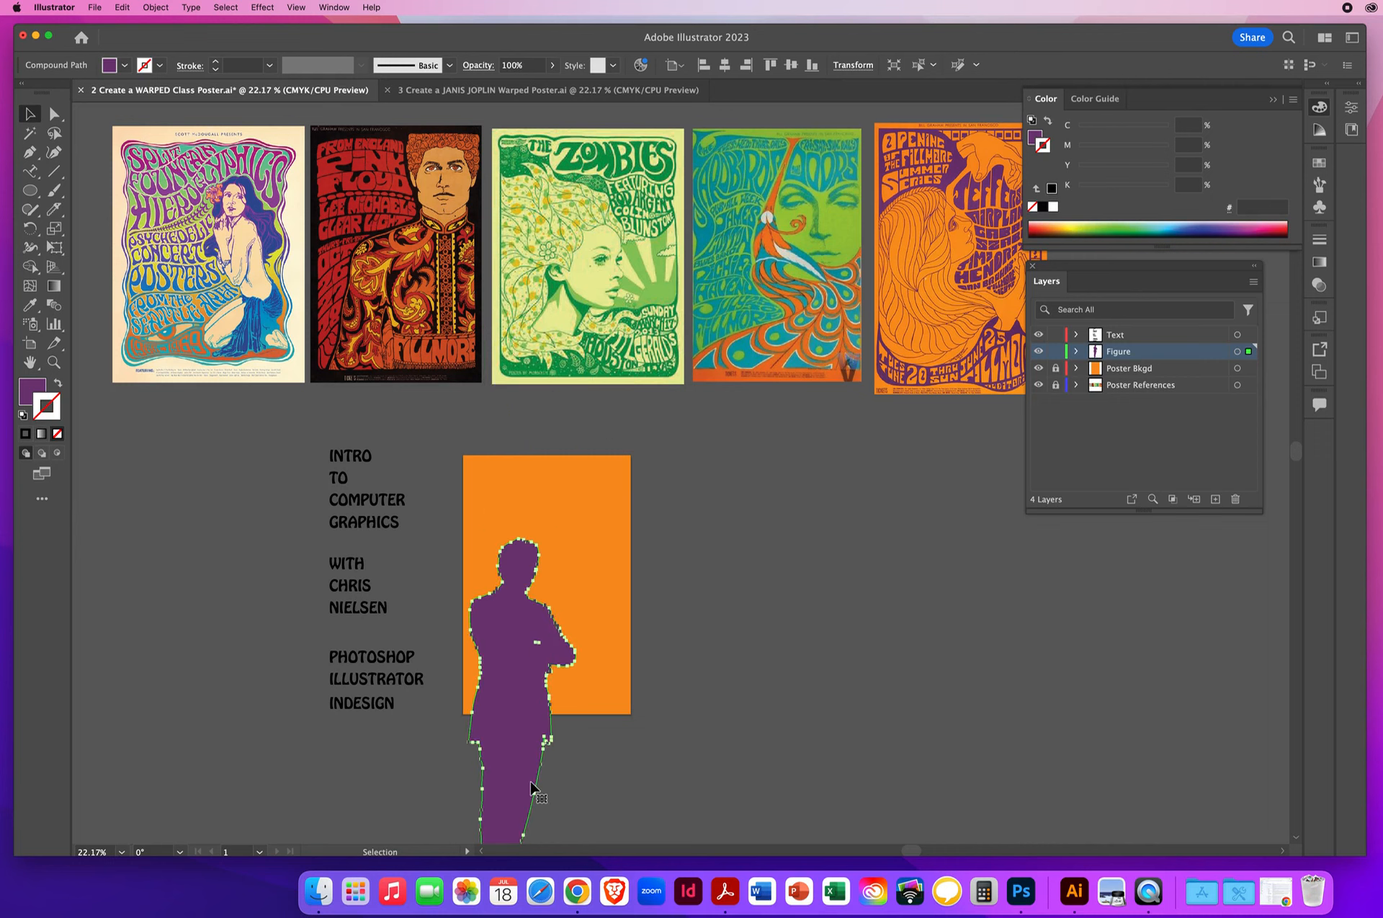
left_click_drag(634, 771, 525, 637)
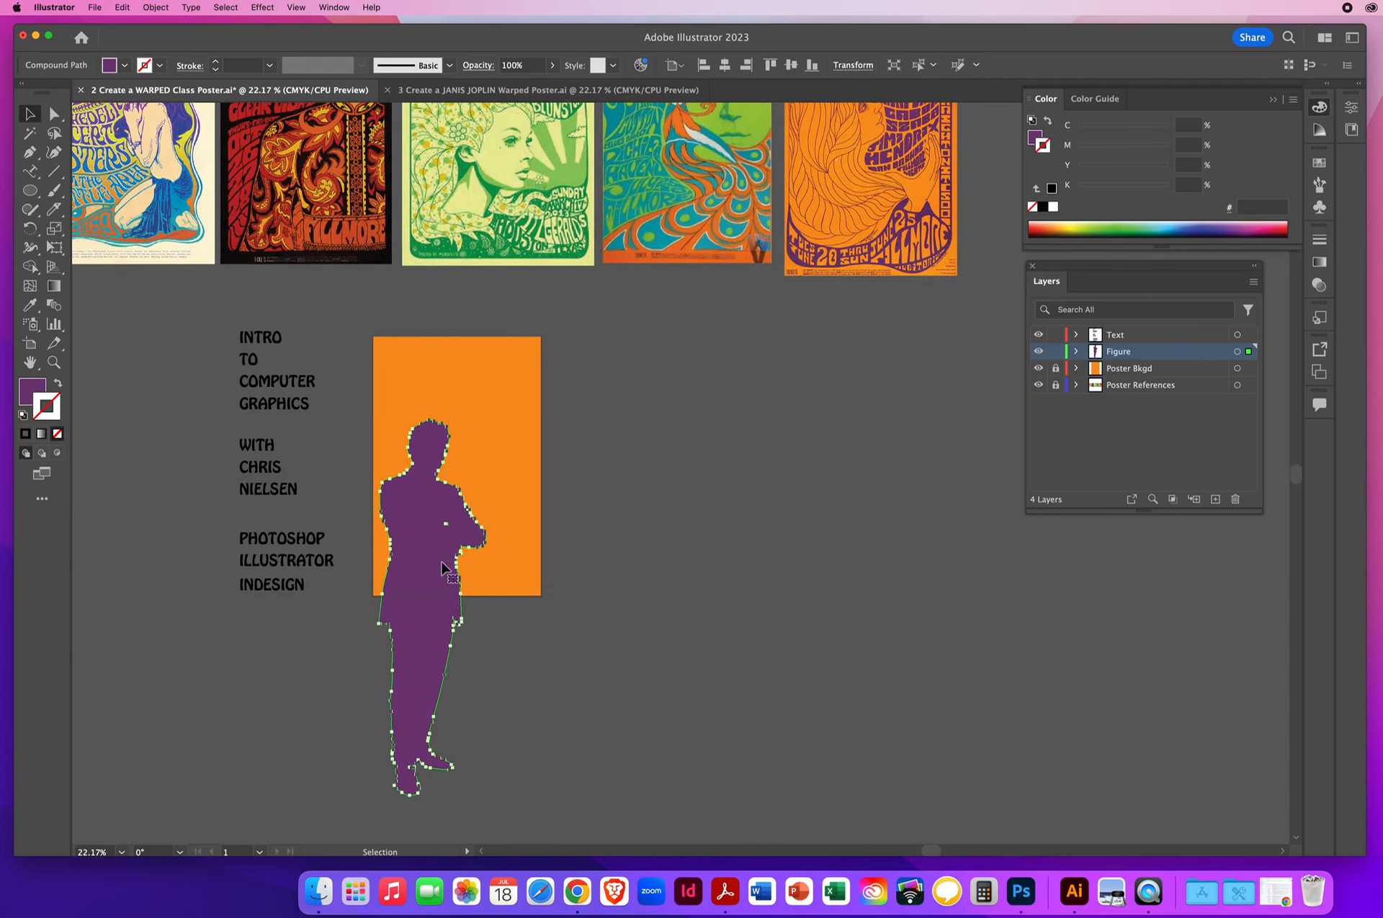
left_click_drag(420, 550, 423, 590)
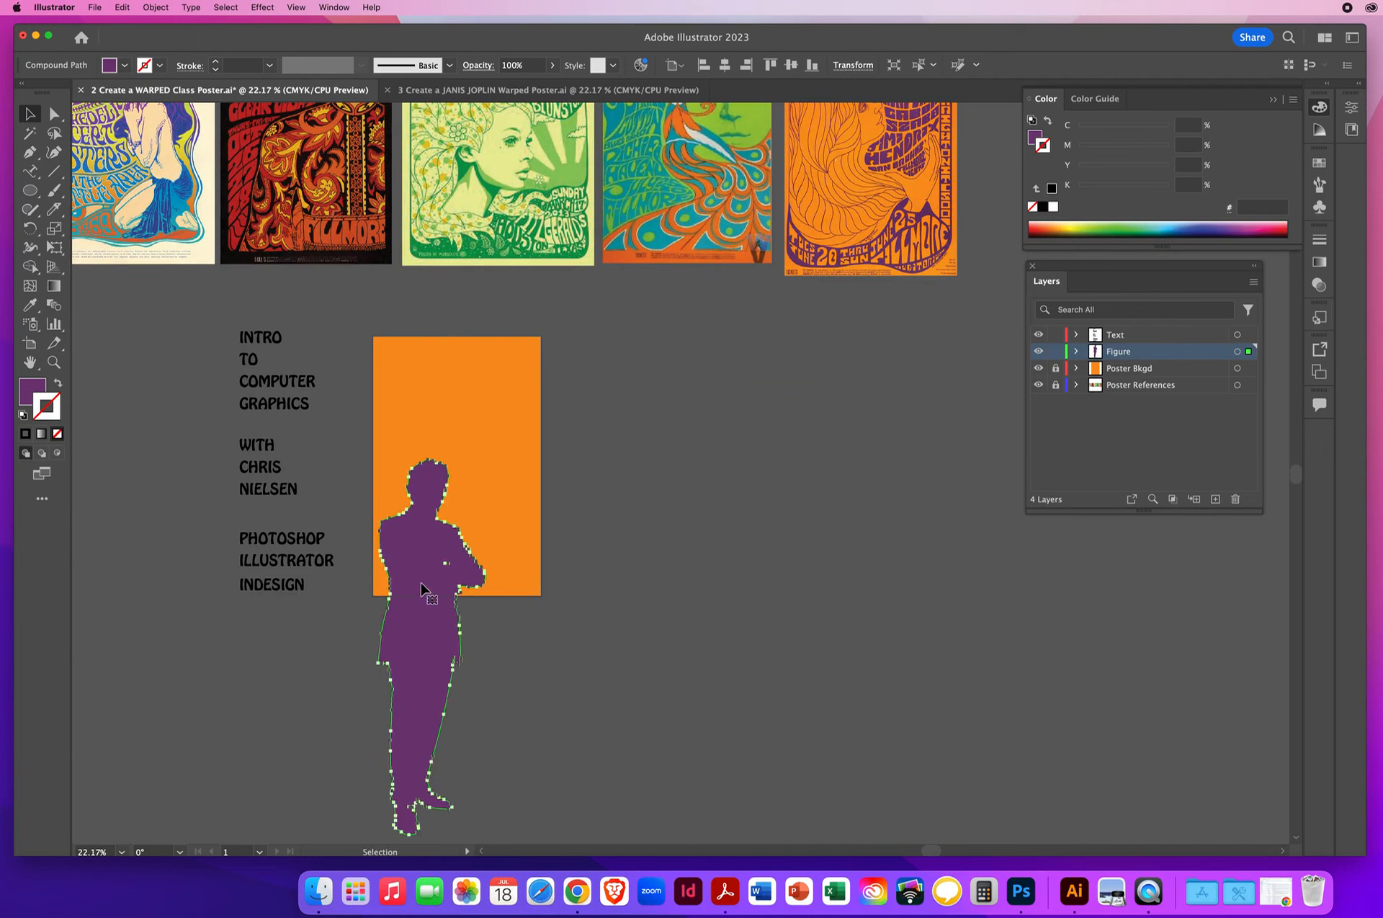
left_click(536, 653)
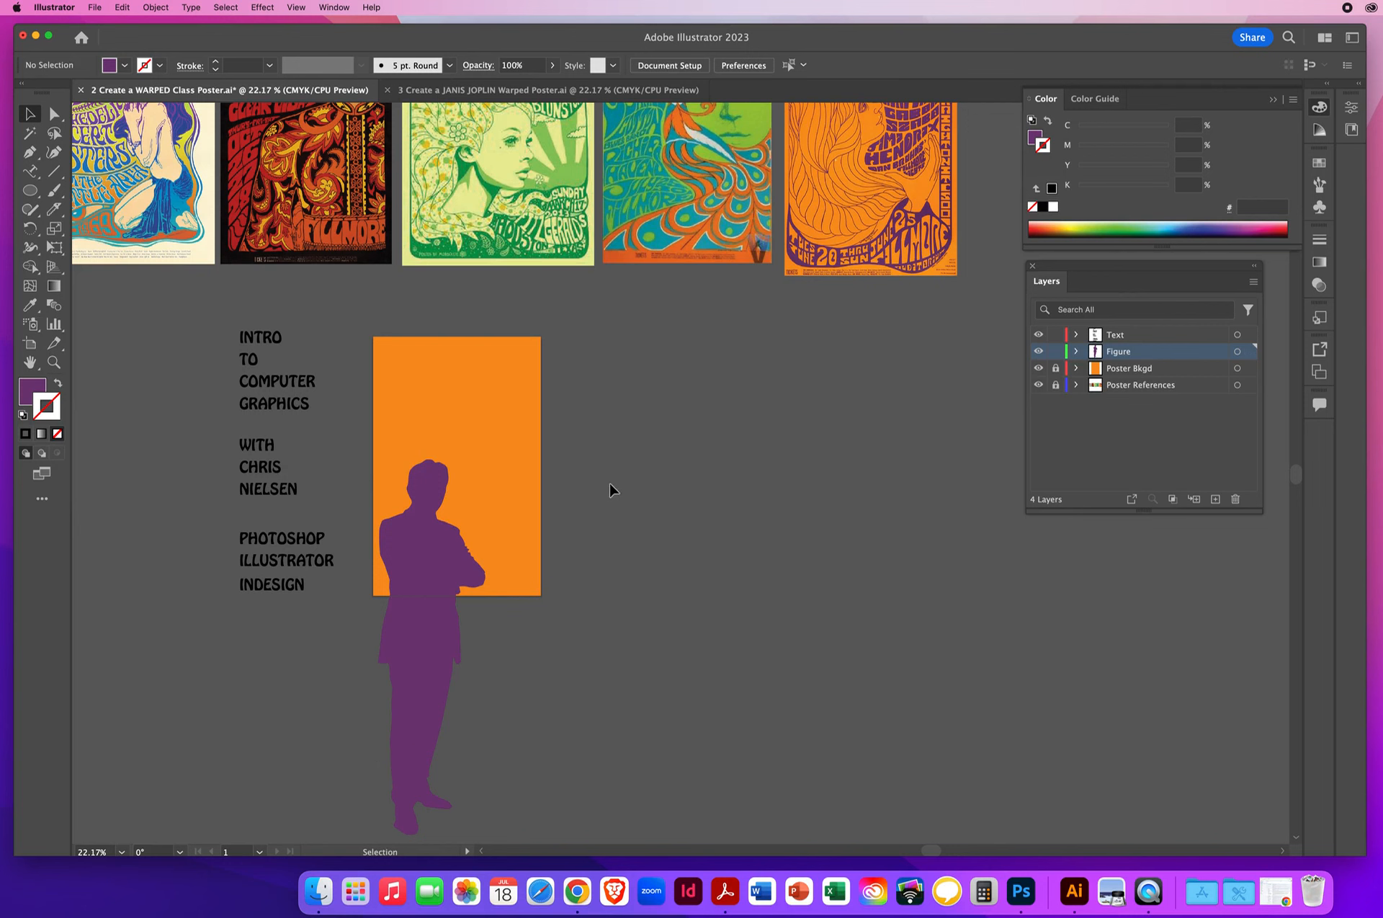
- Lock the Figure layer and make the Text layer active
key("space")
left_click_drag(598, 407, 573, 518)
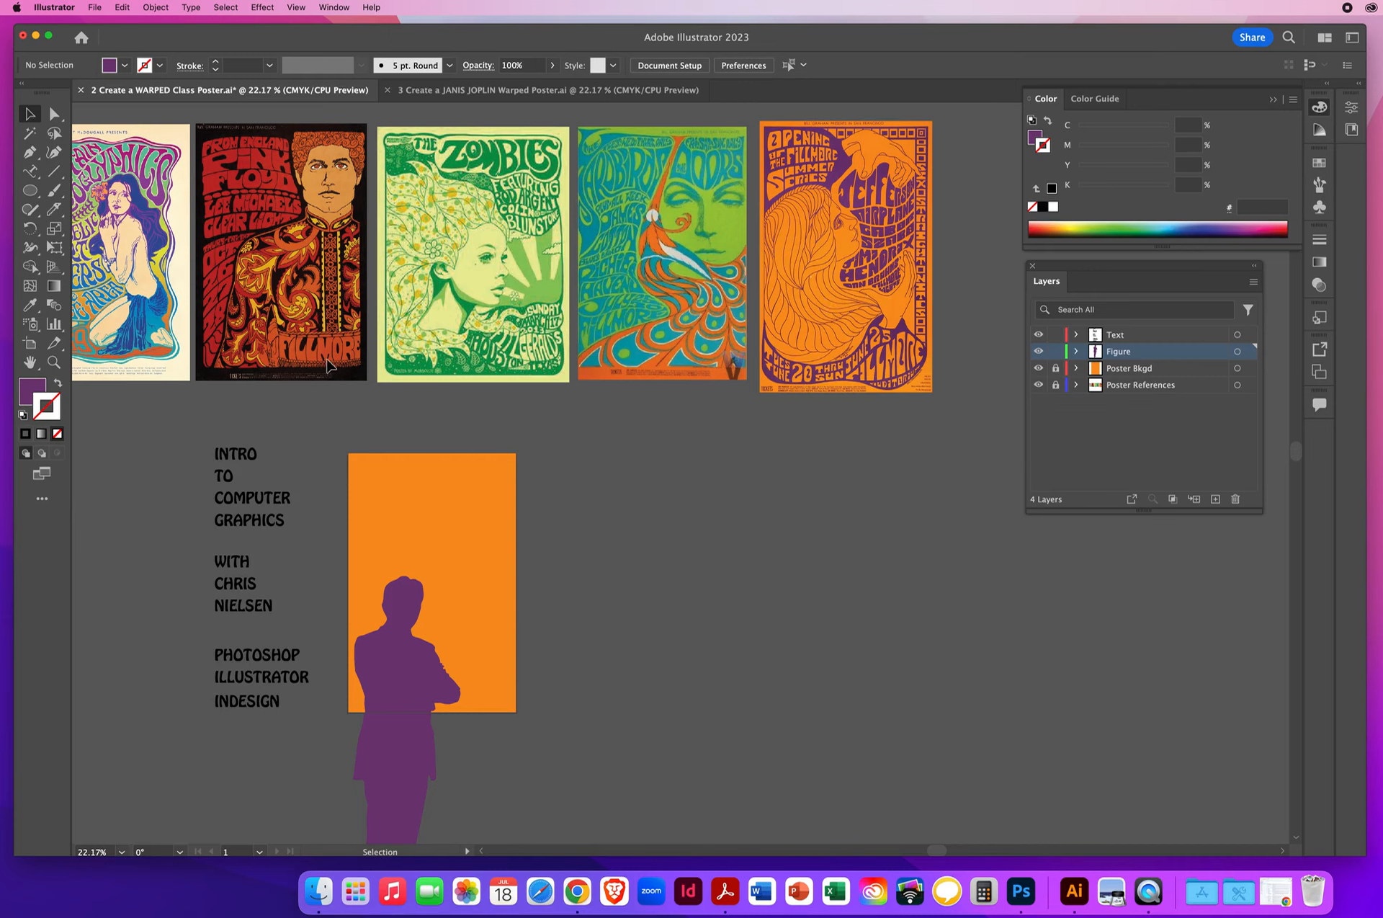
key("space")
left_click_drag(618, 577, 634, 495)
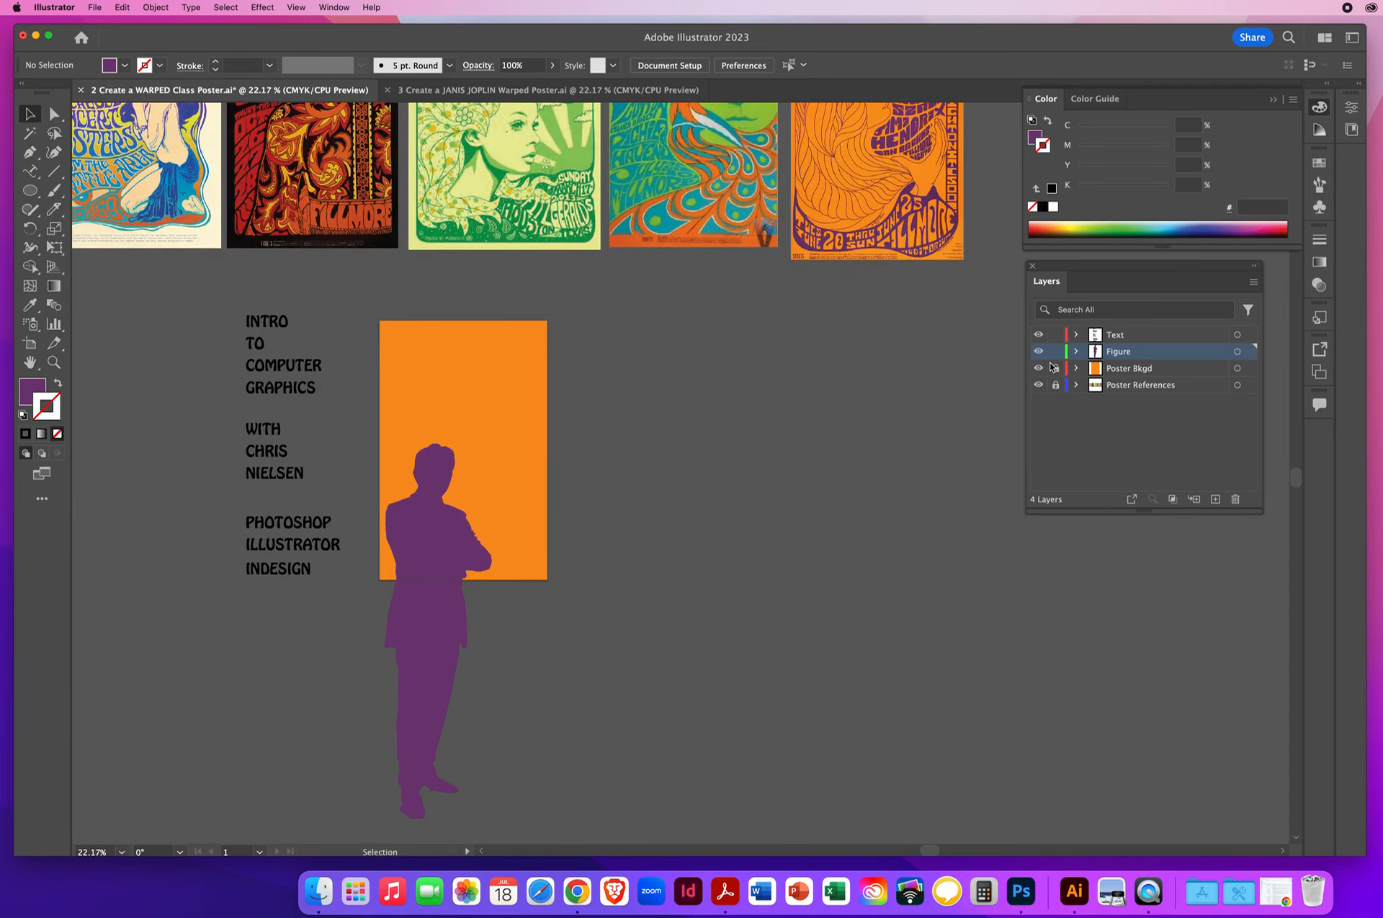
left_click(1131, 336)
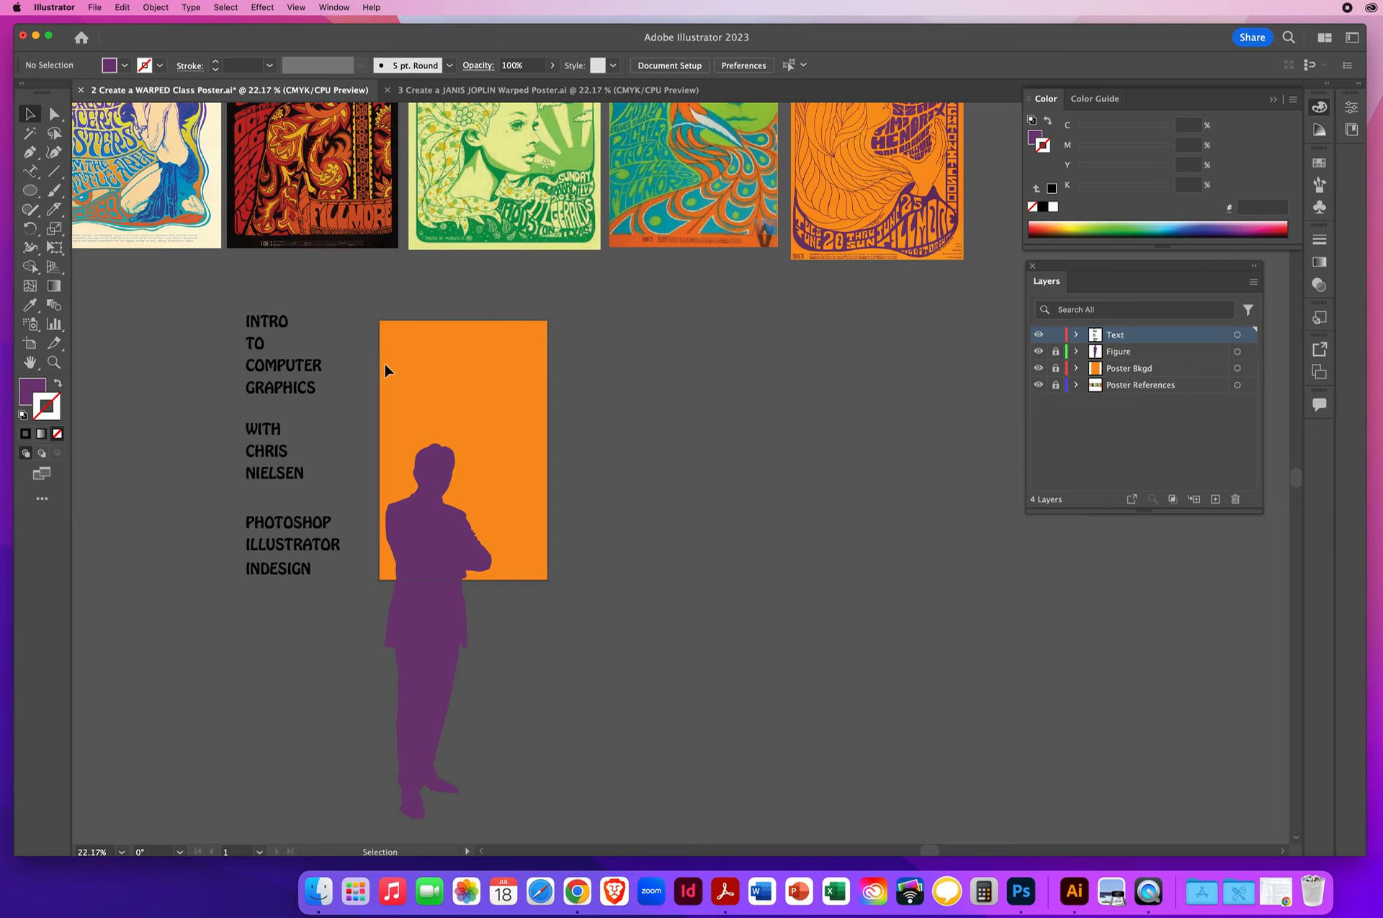
- Reset to the default fill and stroke colours, then set the fill to none, keeping the 1 pt black stroke
key("z")
left_click(487, 421)
left_click(490, 423)
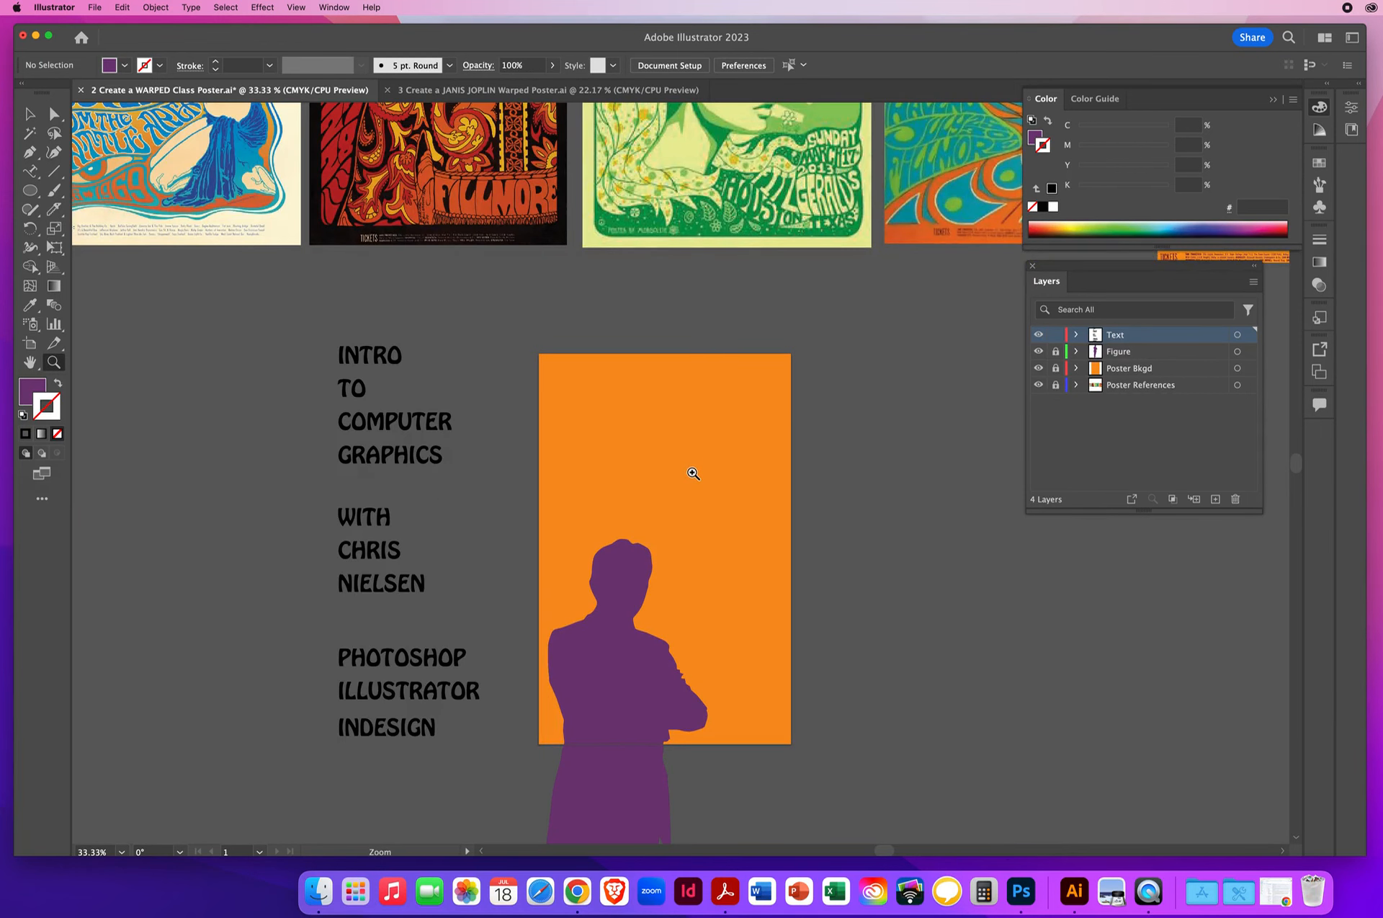
key("d")
left_click(31, 116)
left_click(29, 391)
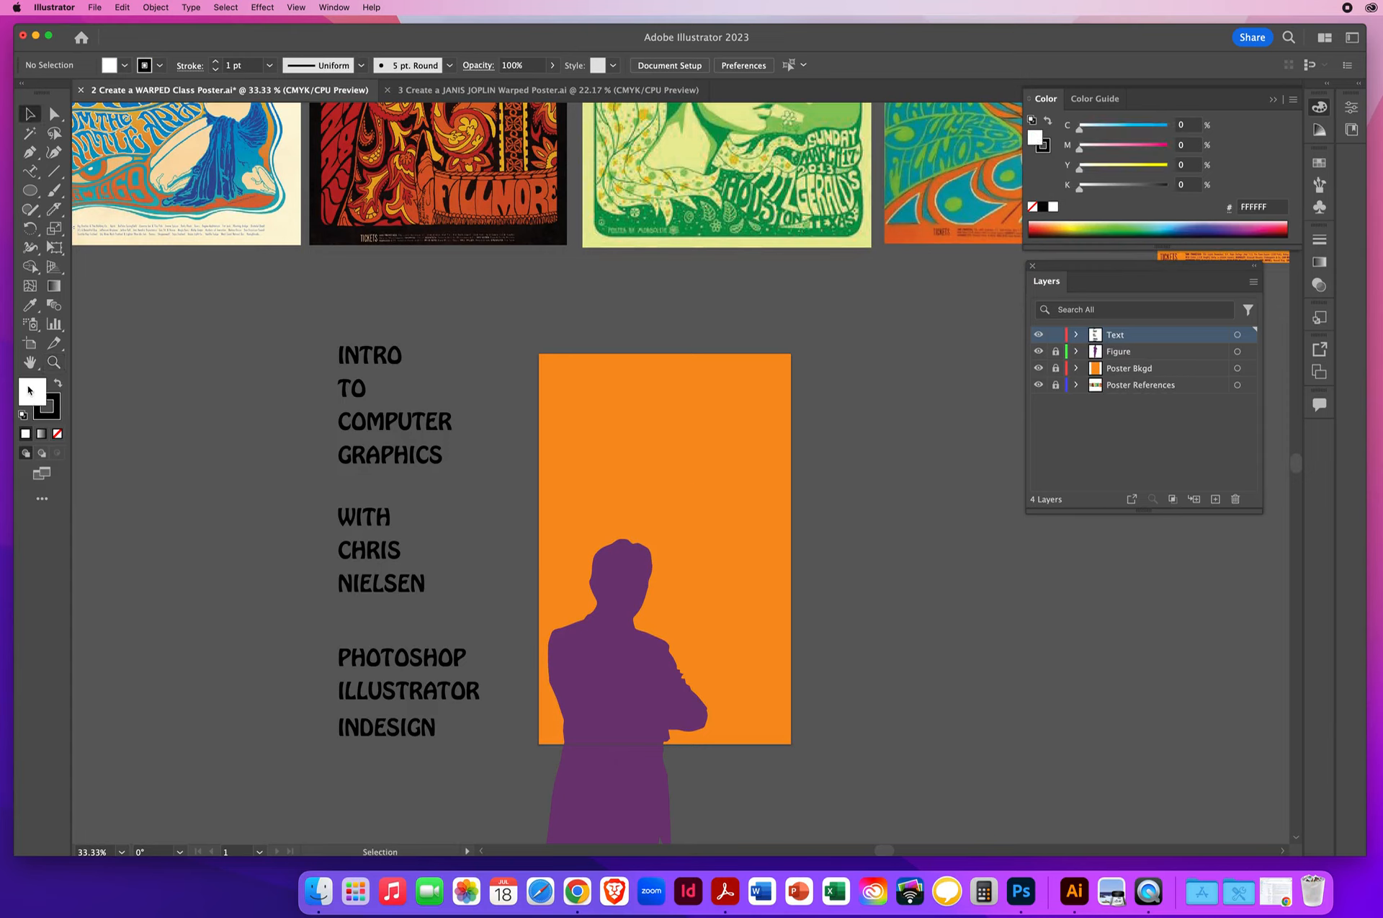
key("slash")
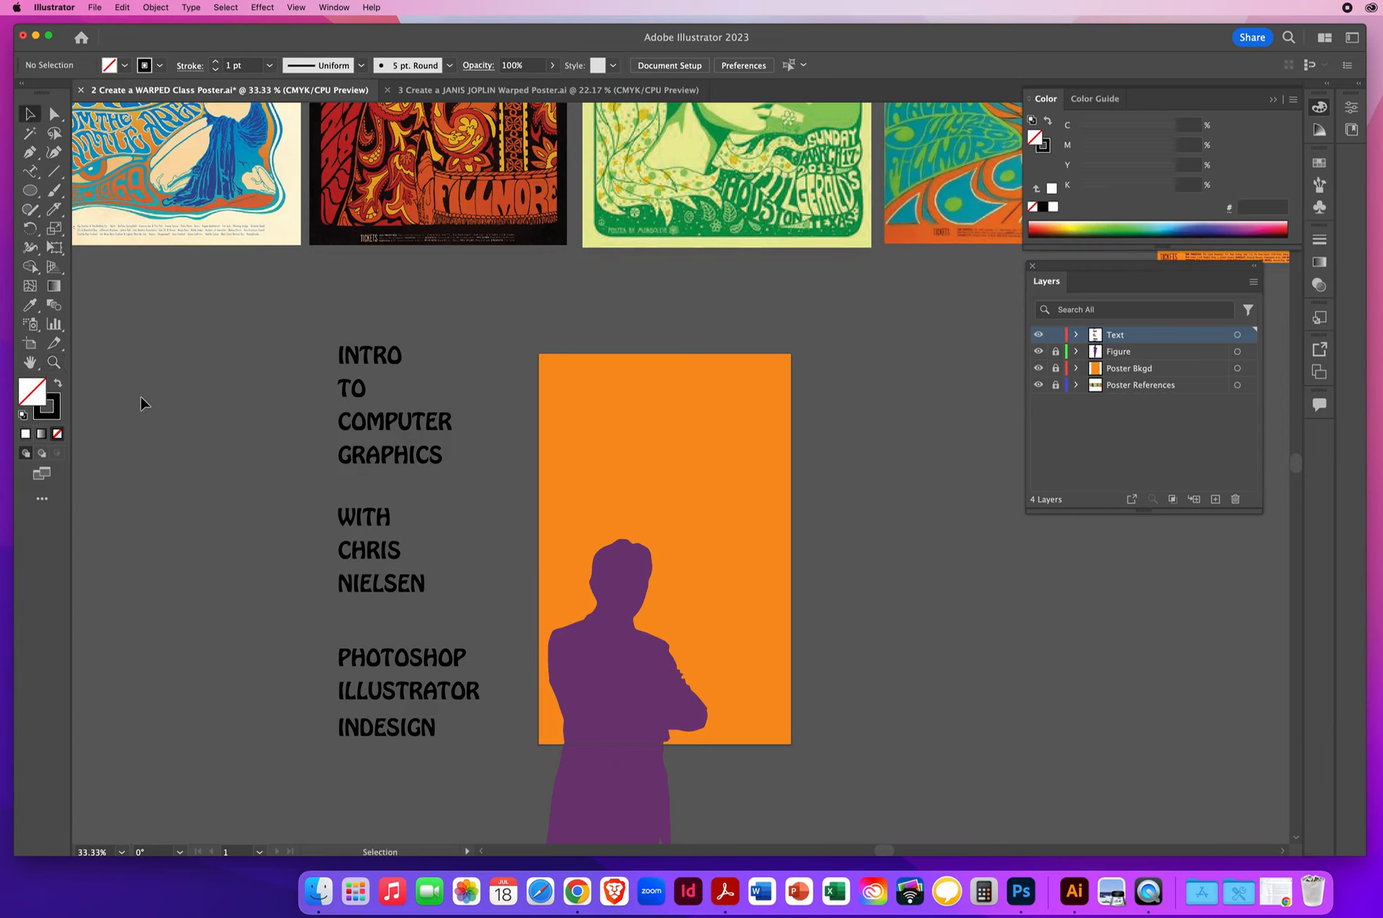
left_click_drag(220, 424, 169, 392)
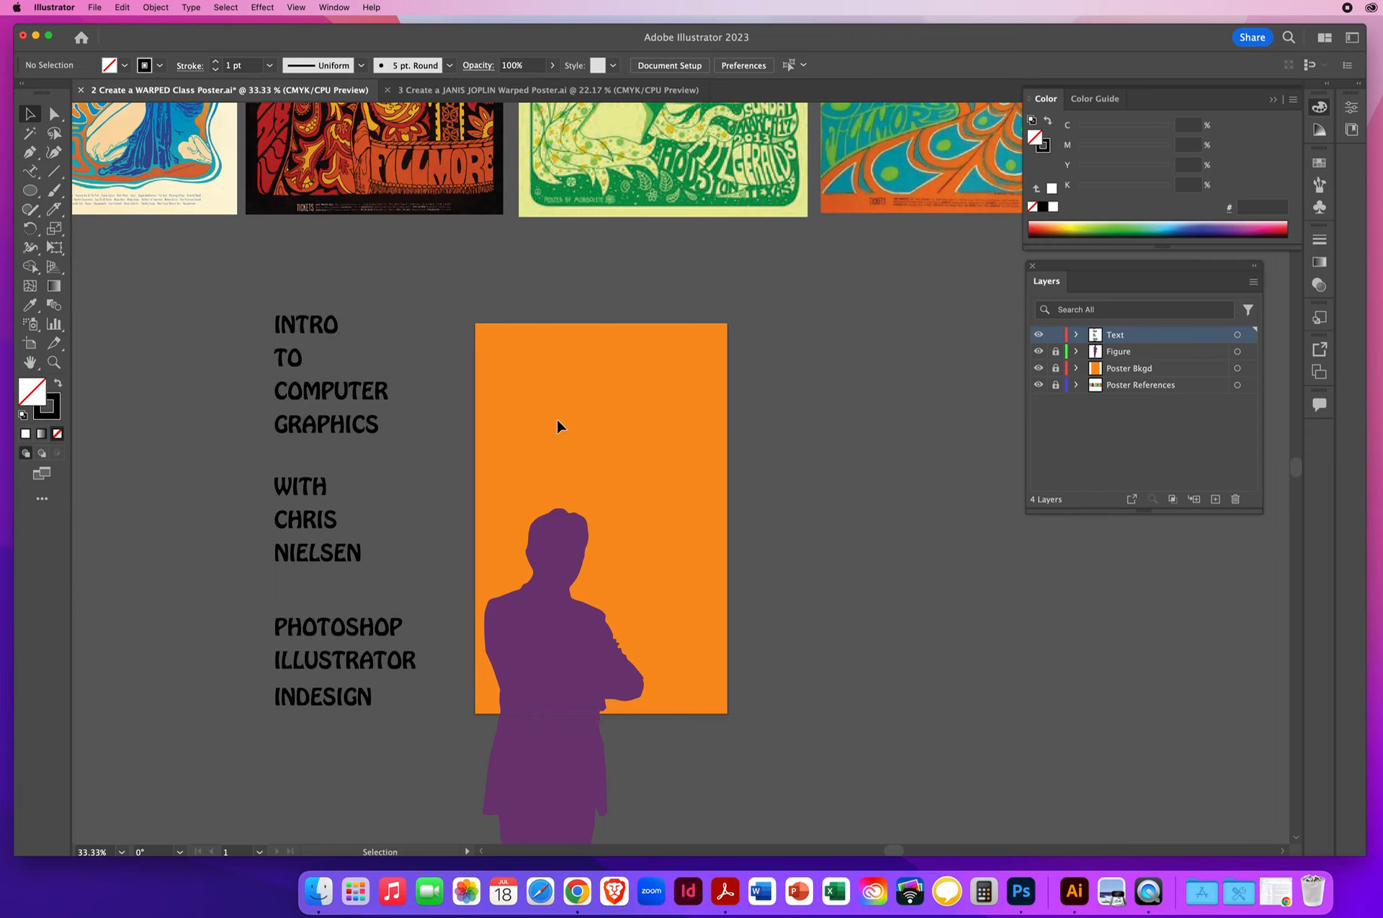
- Draw a closed, curvy freeform shape with the Pen tool on the orange rectangle above the silhouette's head
left_click(29, 154)
left_click_drag(492, 366, 513, 344)
mouse_move(529, 346)
left_mouse_down()
mouse_move(529, 373)
mouse_move(579, 343)
mouse_move(578, 365)
left_mouse_up()
left_click_drag(614, 356, 609, 408)
left_click_drag(598, 434, 504, 460)
left_click_drag(490, 442, 505, 344)
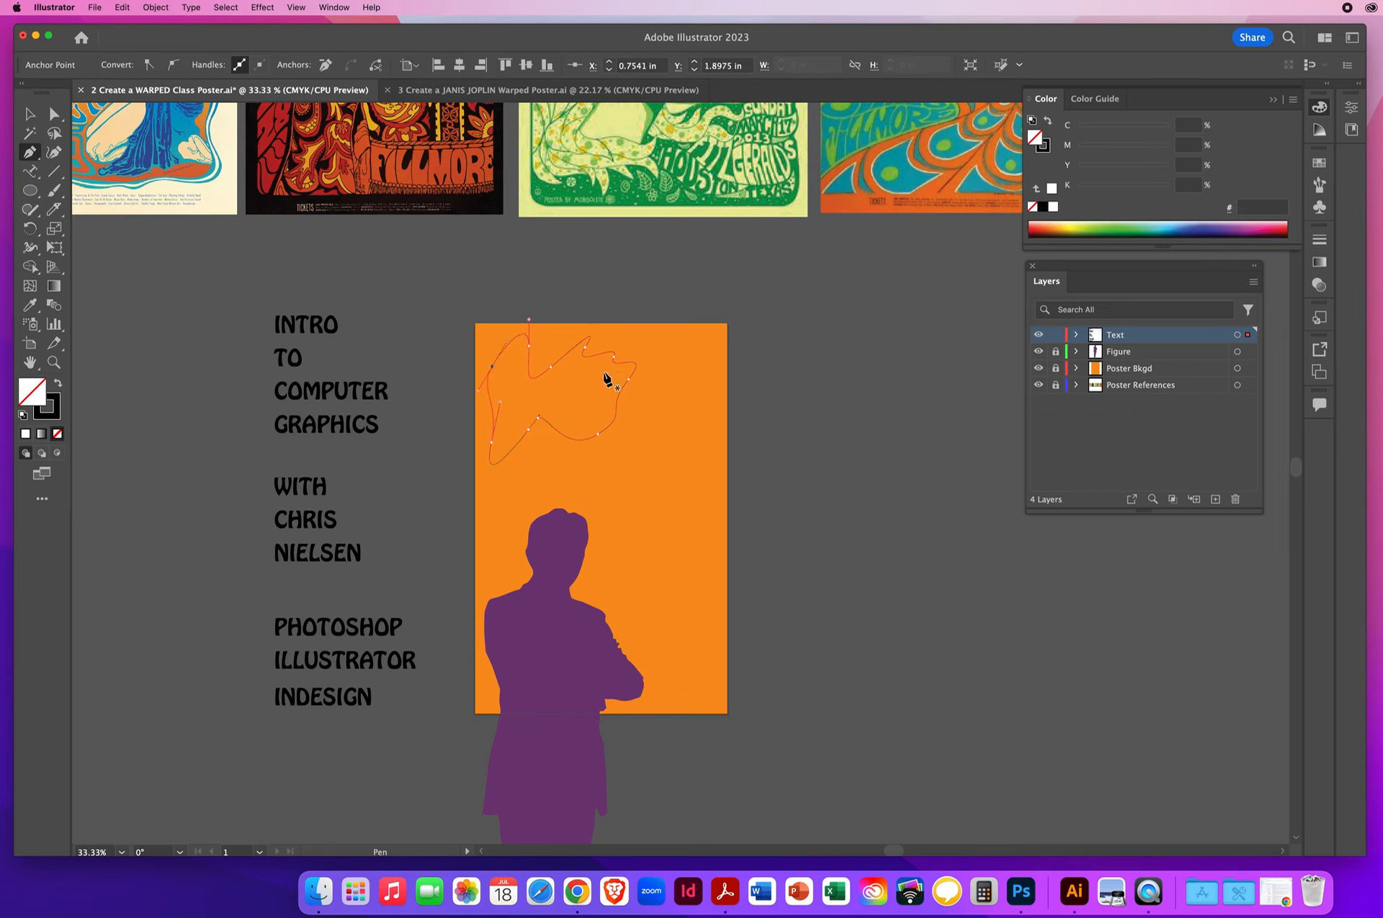
- Warp the word INTRO into the freeform shape using Envelope Distort's Make with Top Object, then deselect it
left_click(30, 113)
left_click(566, 361)
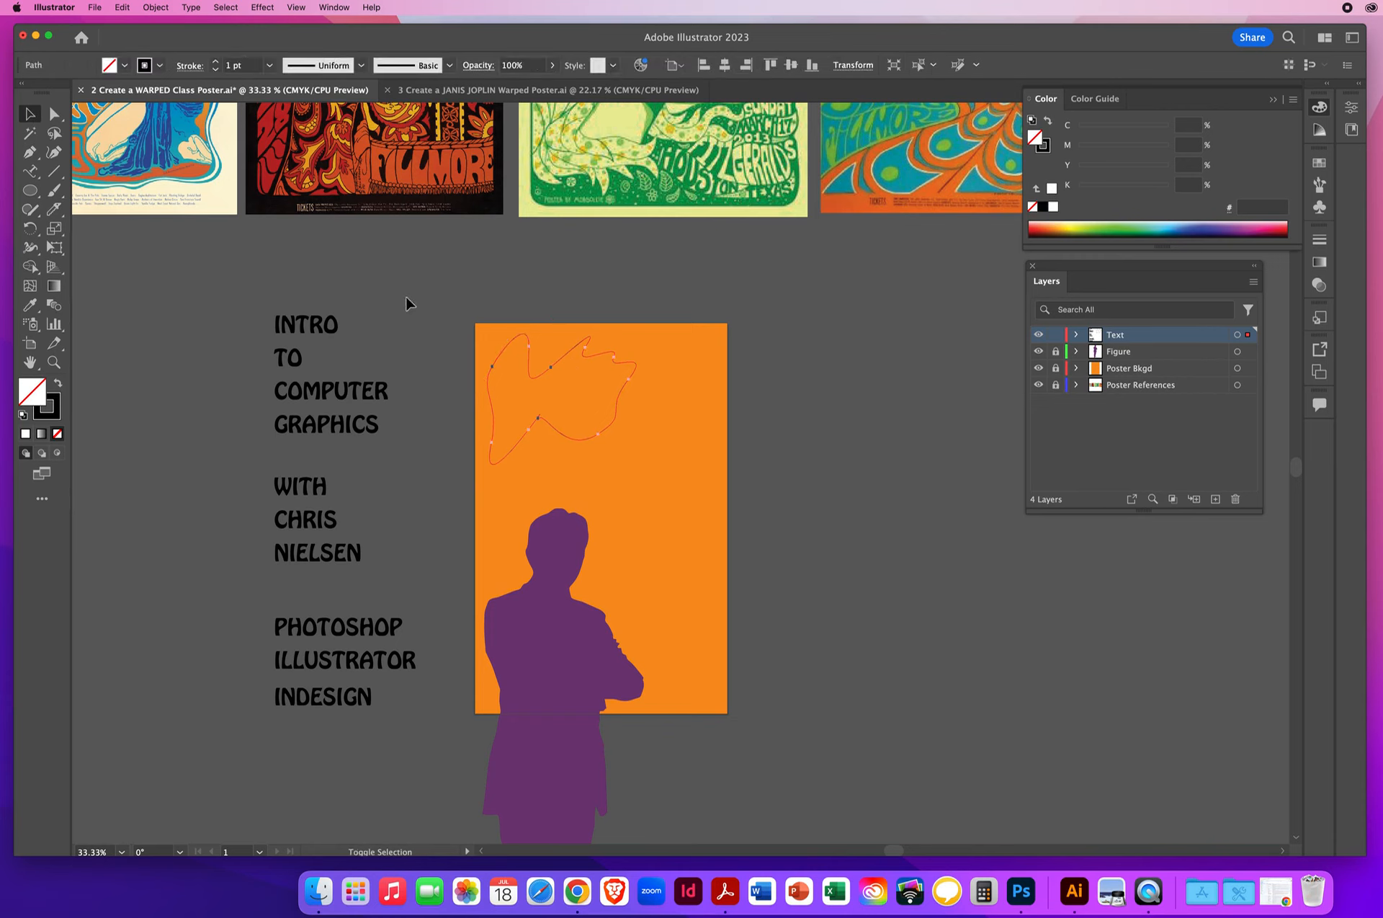
left_click(332, 330, "shift")
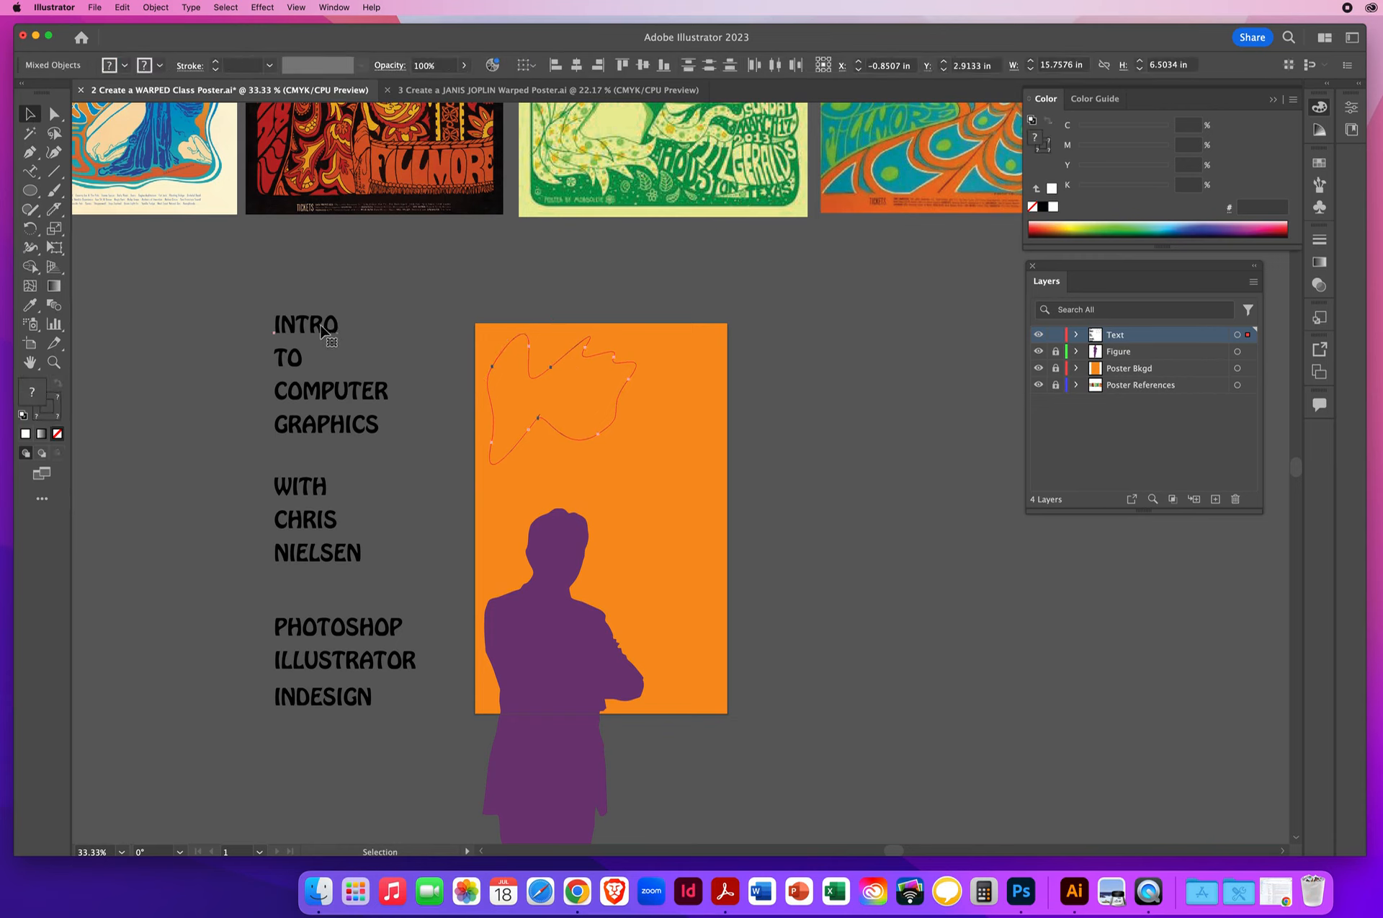
left_click(157, 8)
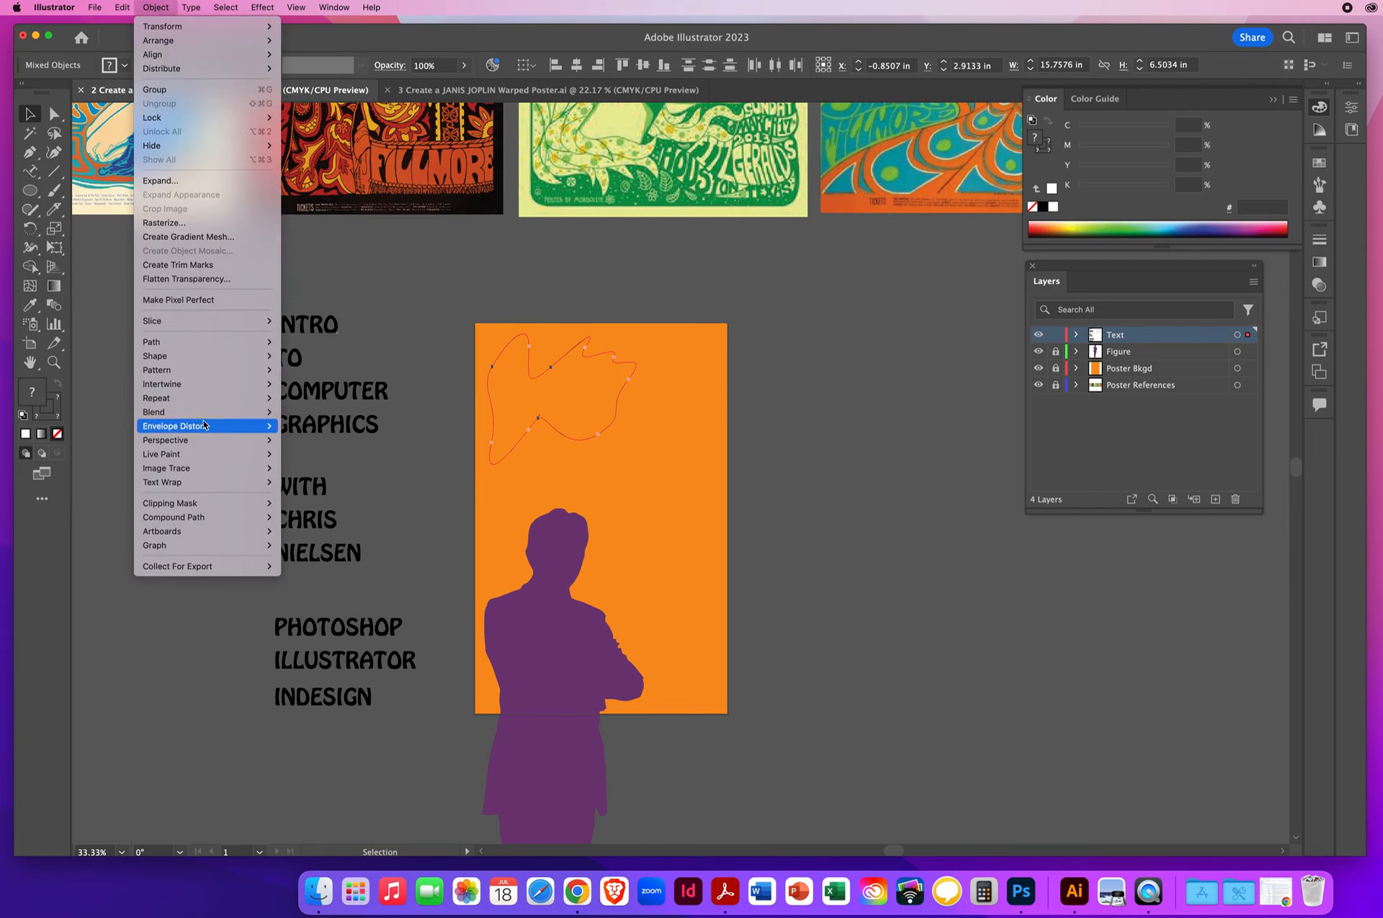
mouse_move(209, 426)
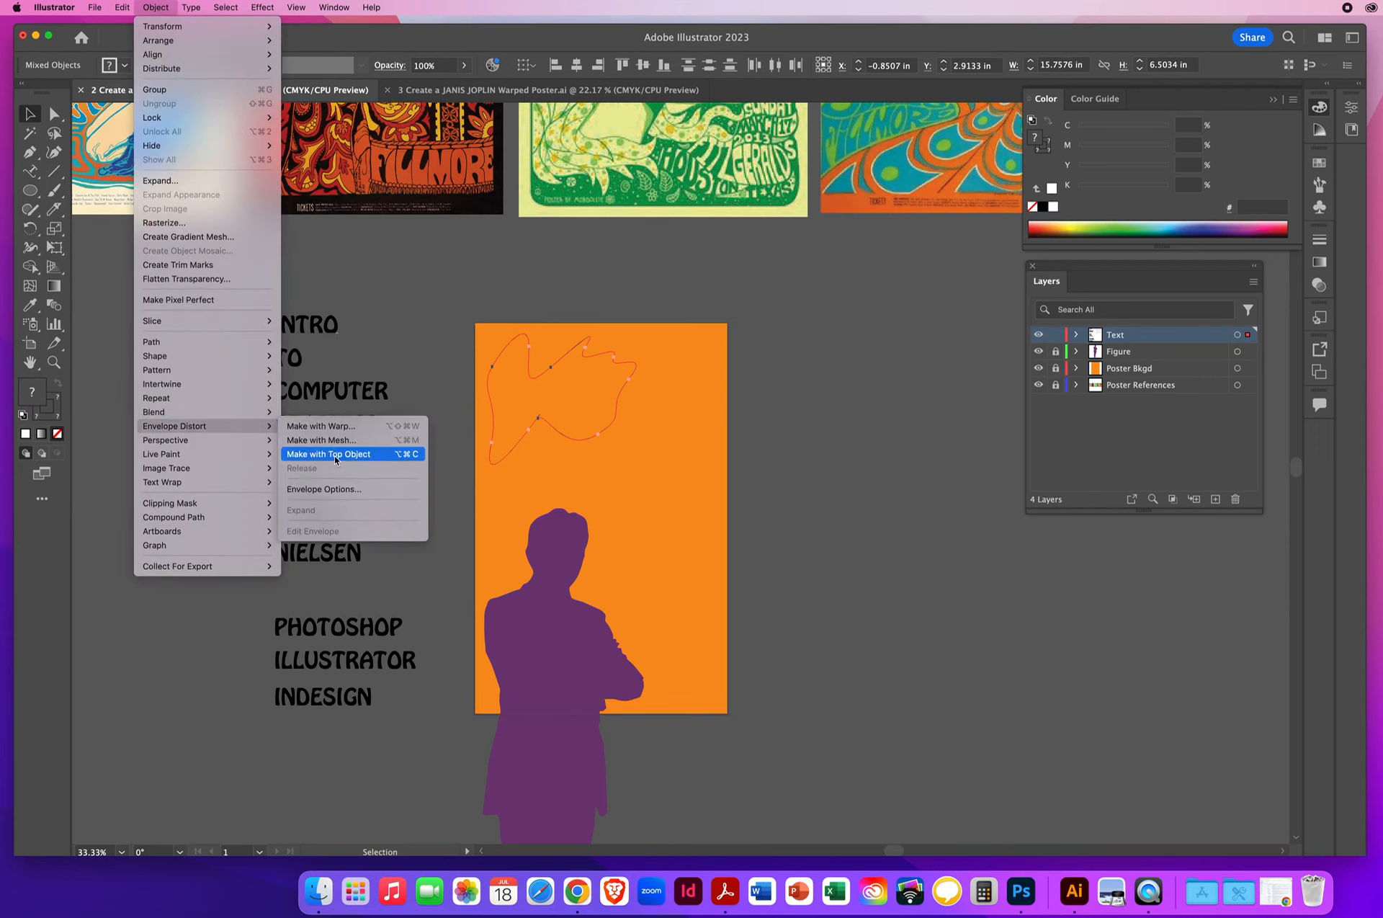
left_click(334, 455)
left_click(180, 406)
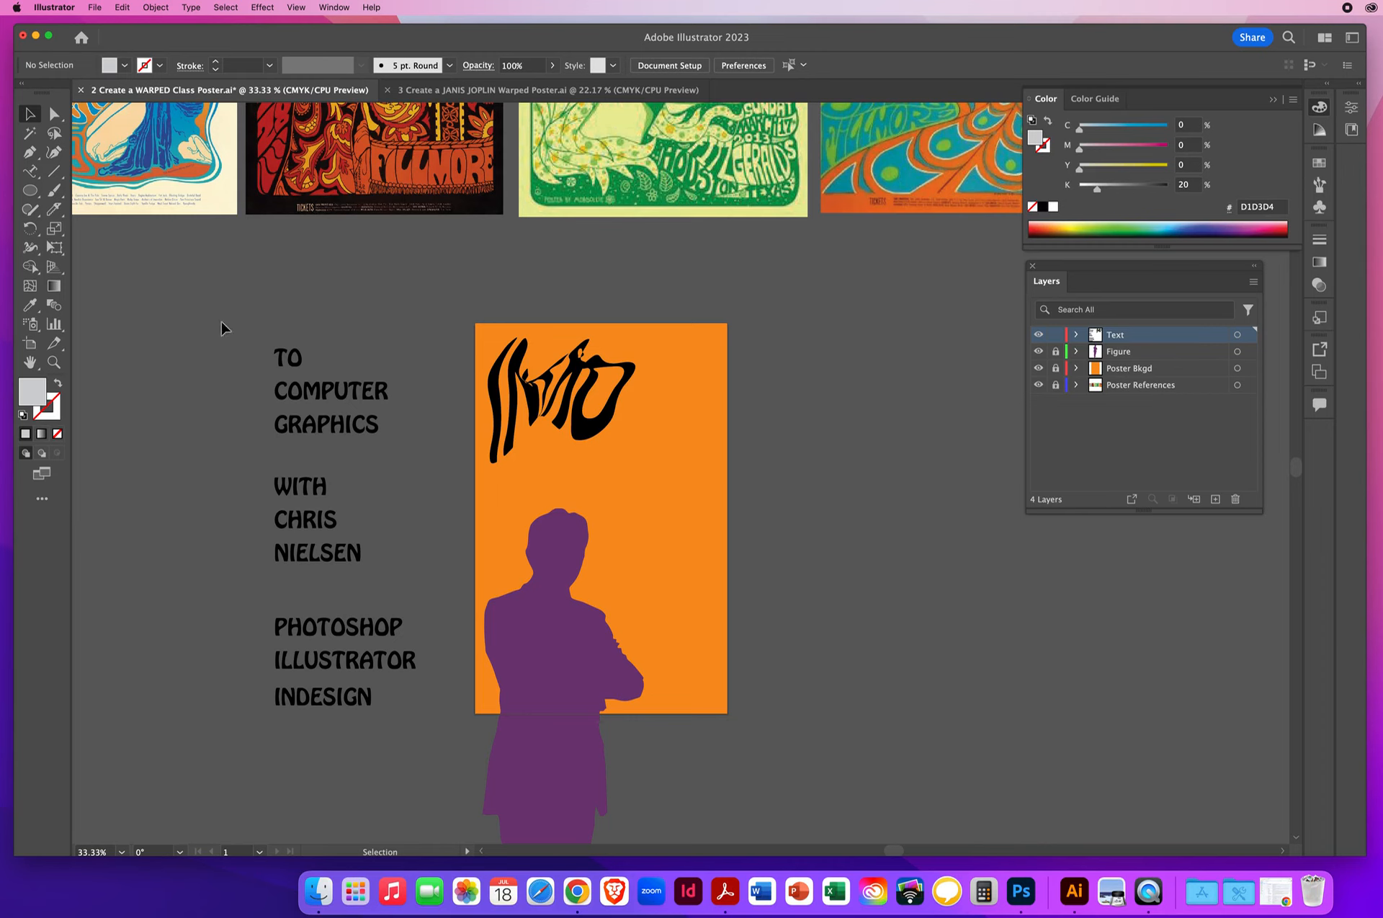
- Undo the envelope on INTRO and delete the freeform shape from the orange rectangle
left_click(124, 7)
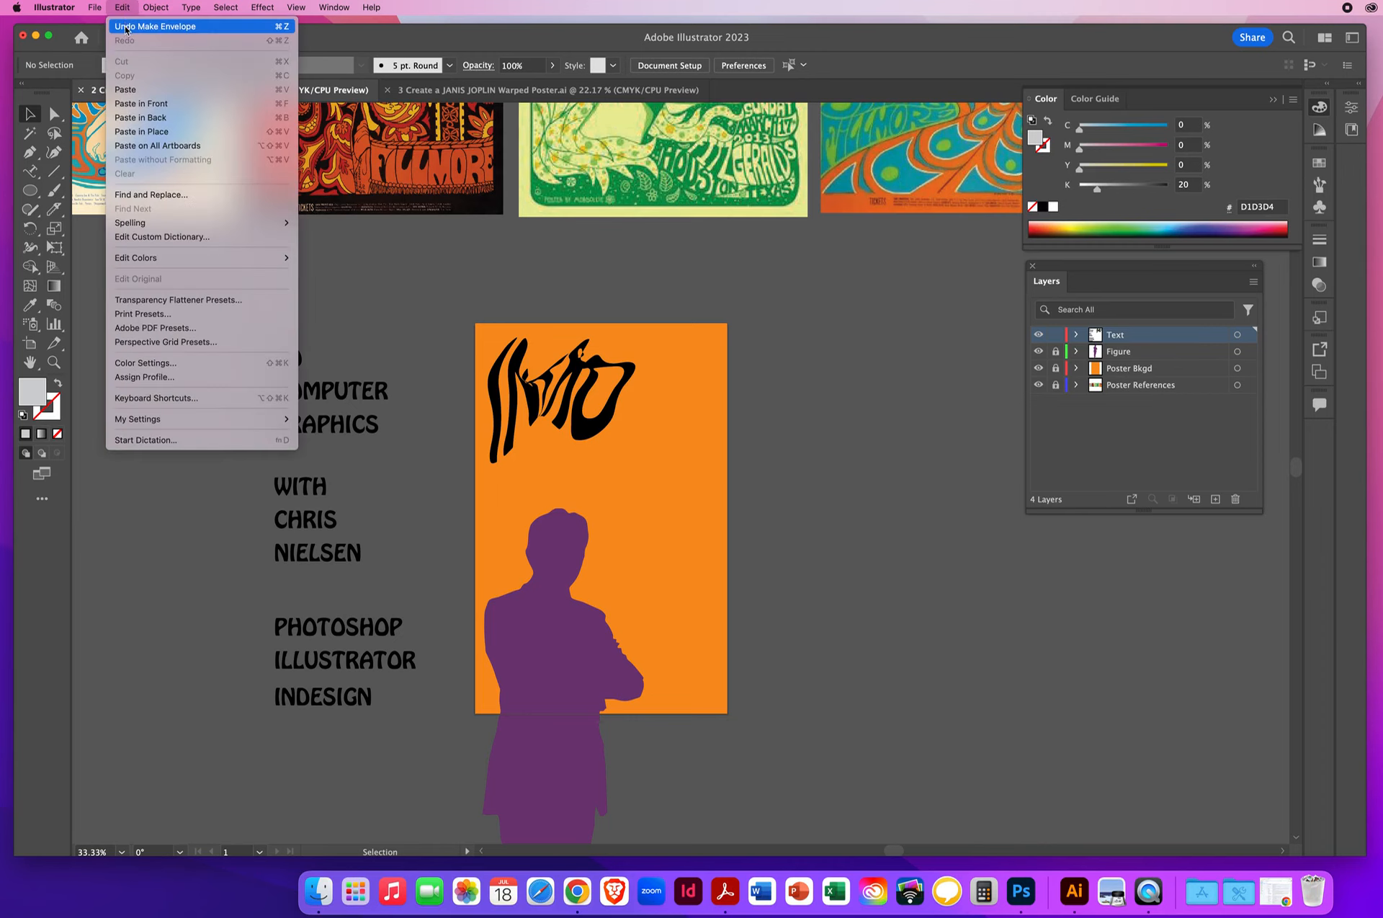
left_click(125, 27)
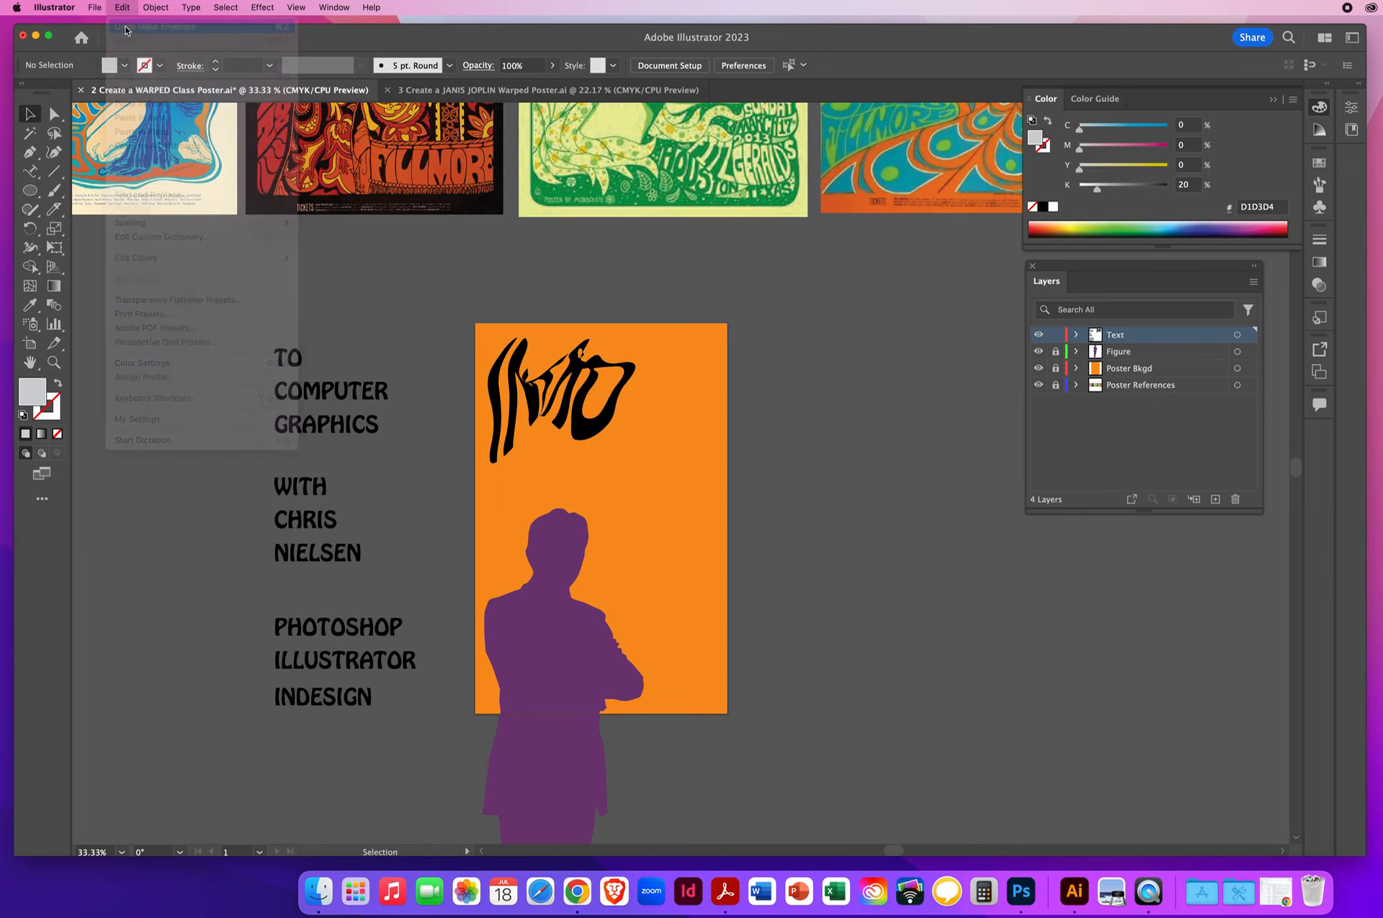
left_click(638, 272)
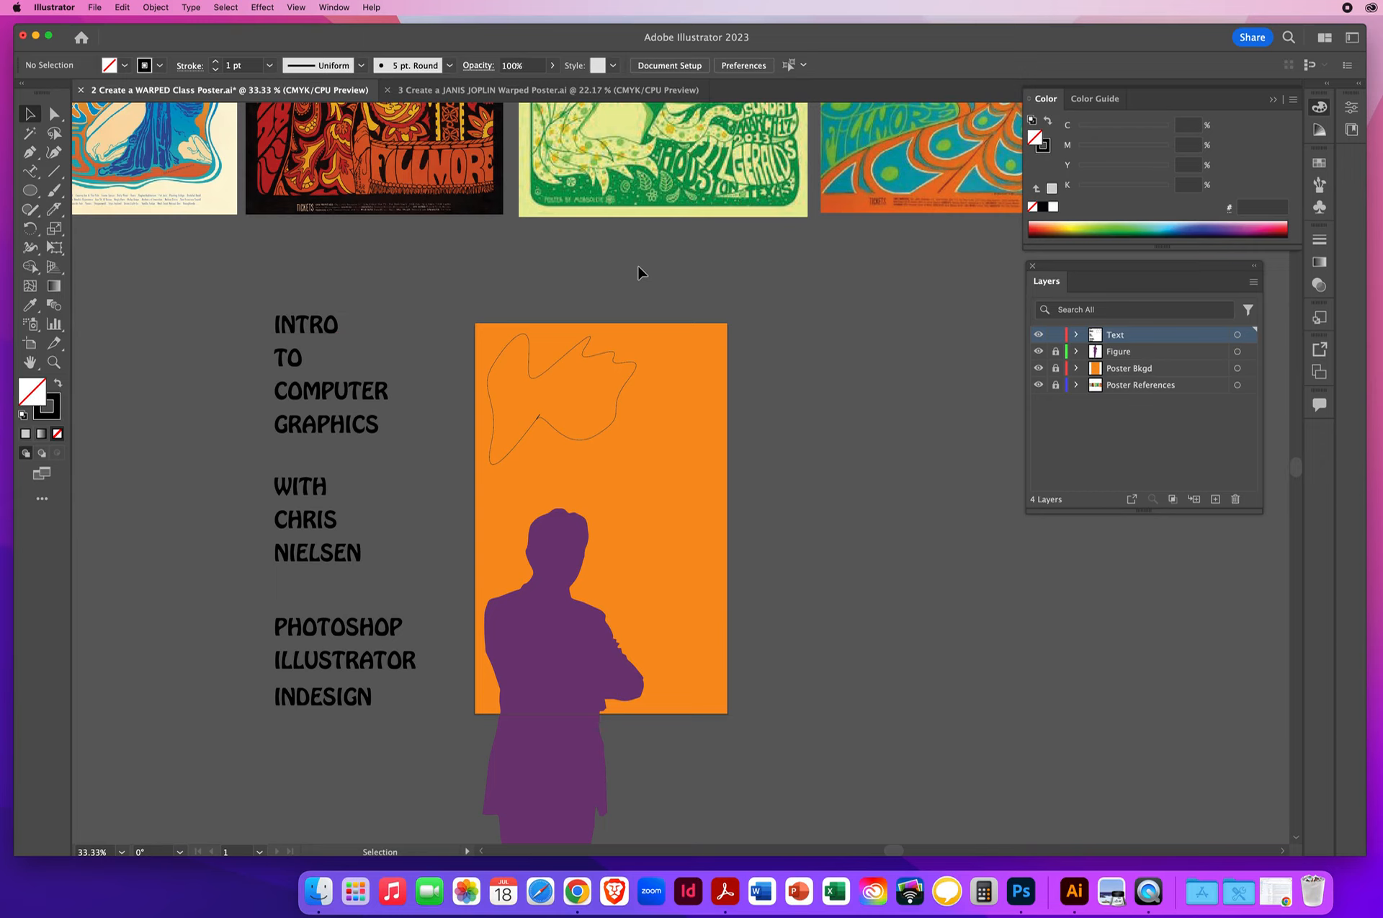
left_click(627, 383)
key("Delete")
key("space")
left_click_drag(554, 186, 503, 508)
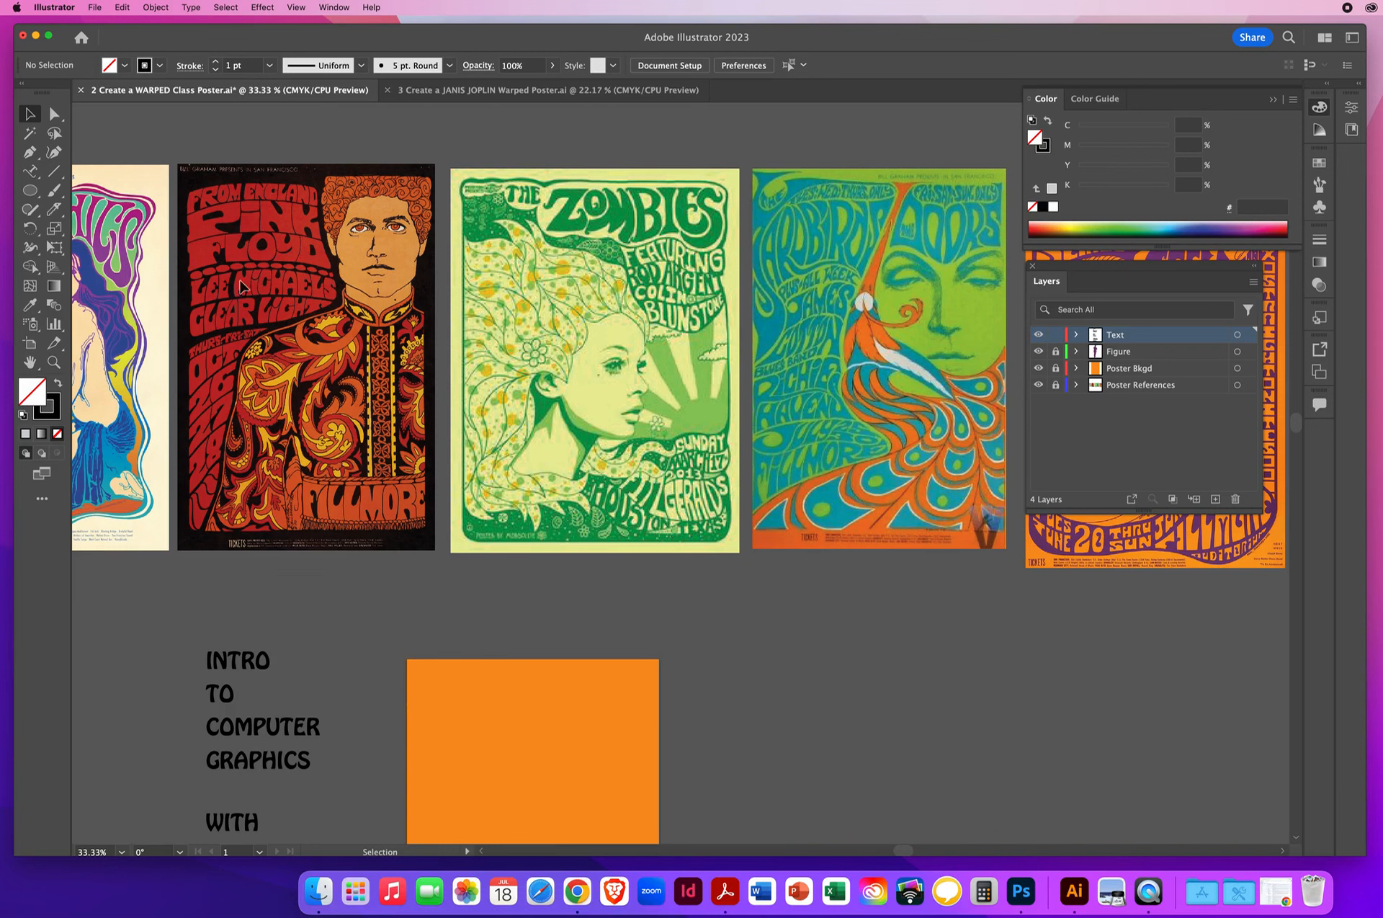
- Hide the Poster Bkgd layer and make the Text layer active for drawing with the Pen tool
scroll(286, 327, "left", 5)
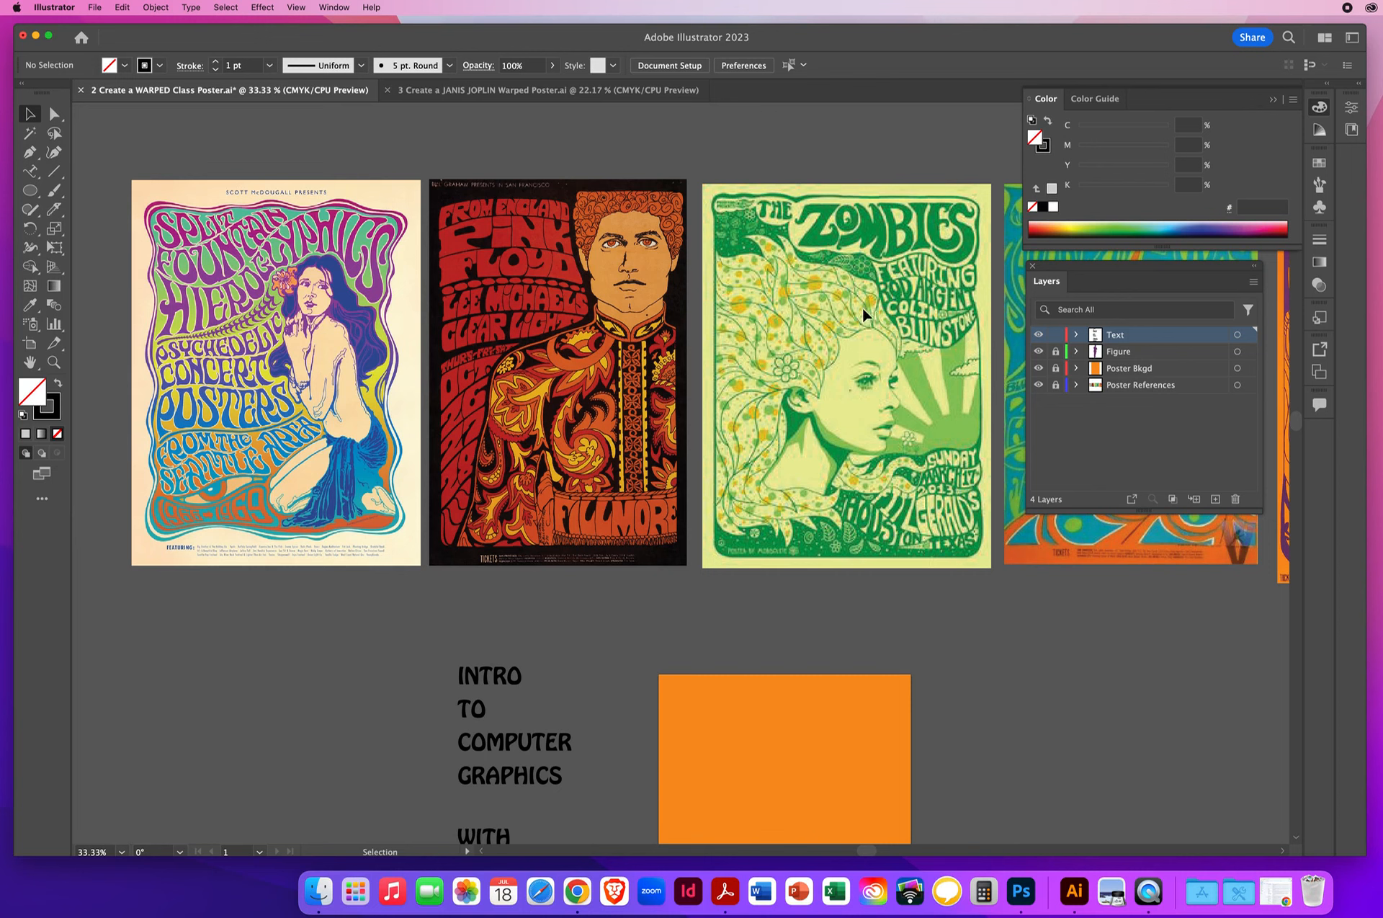
left_click_drag(728, 504, 440, 214)
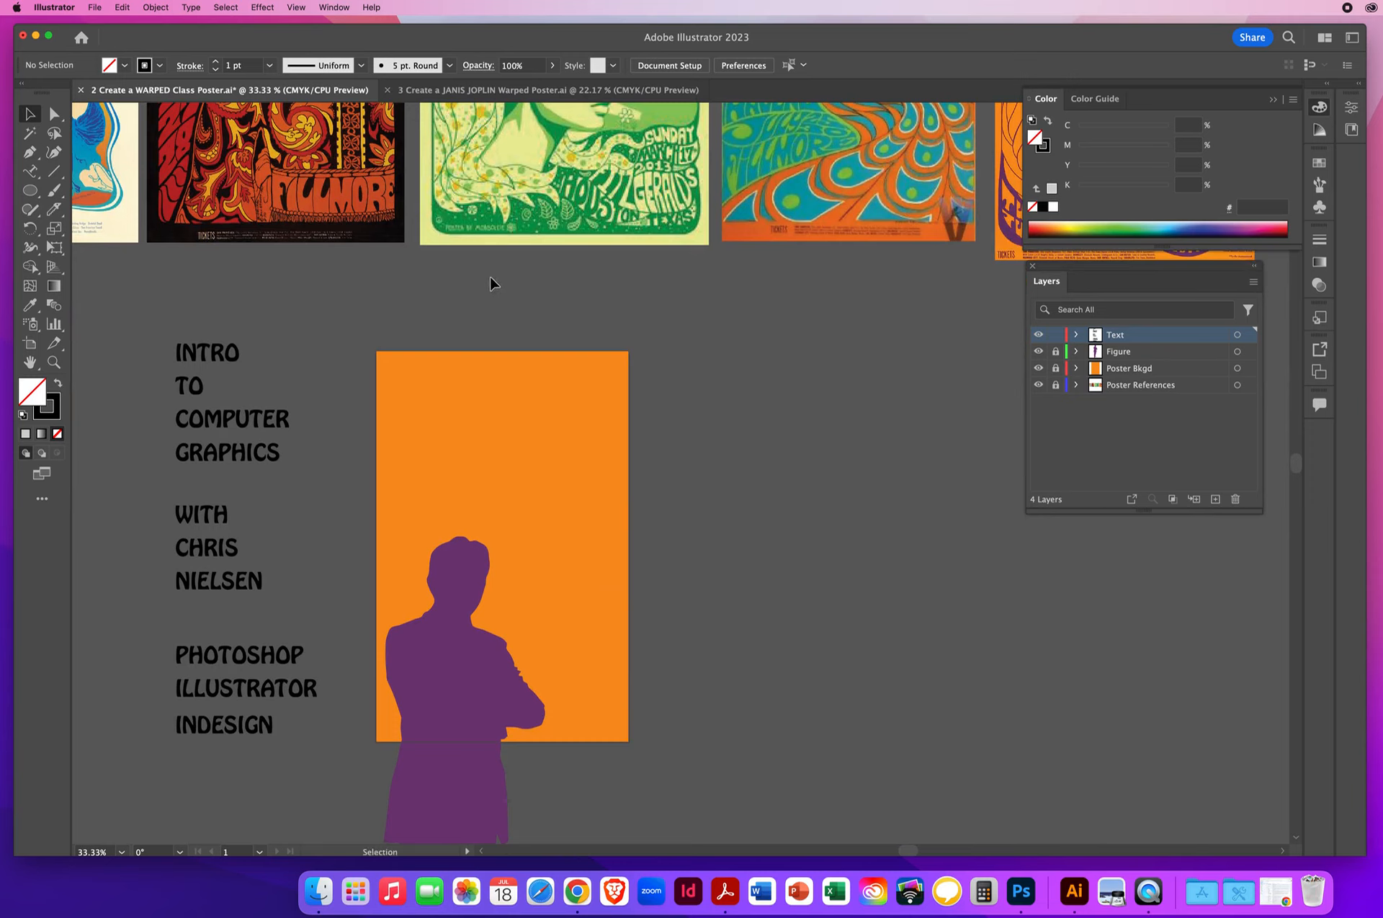
left_click(29, 153)
left_click(1136, 372)
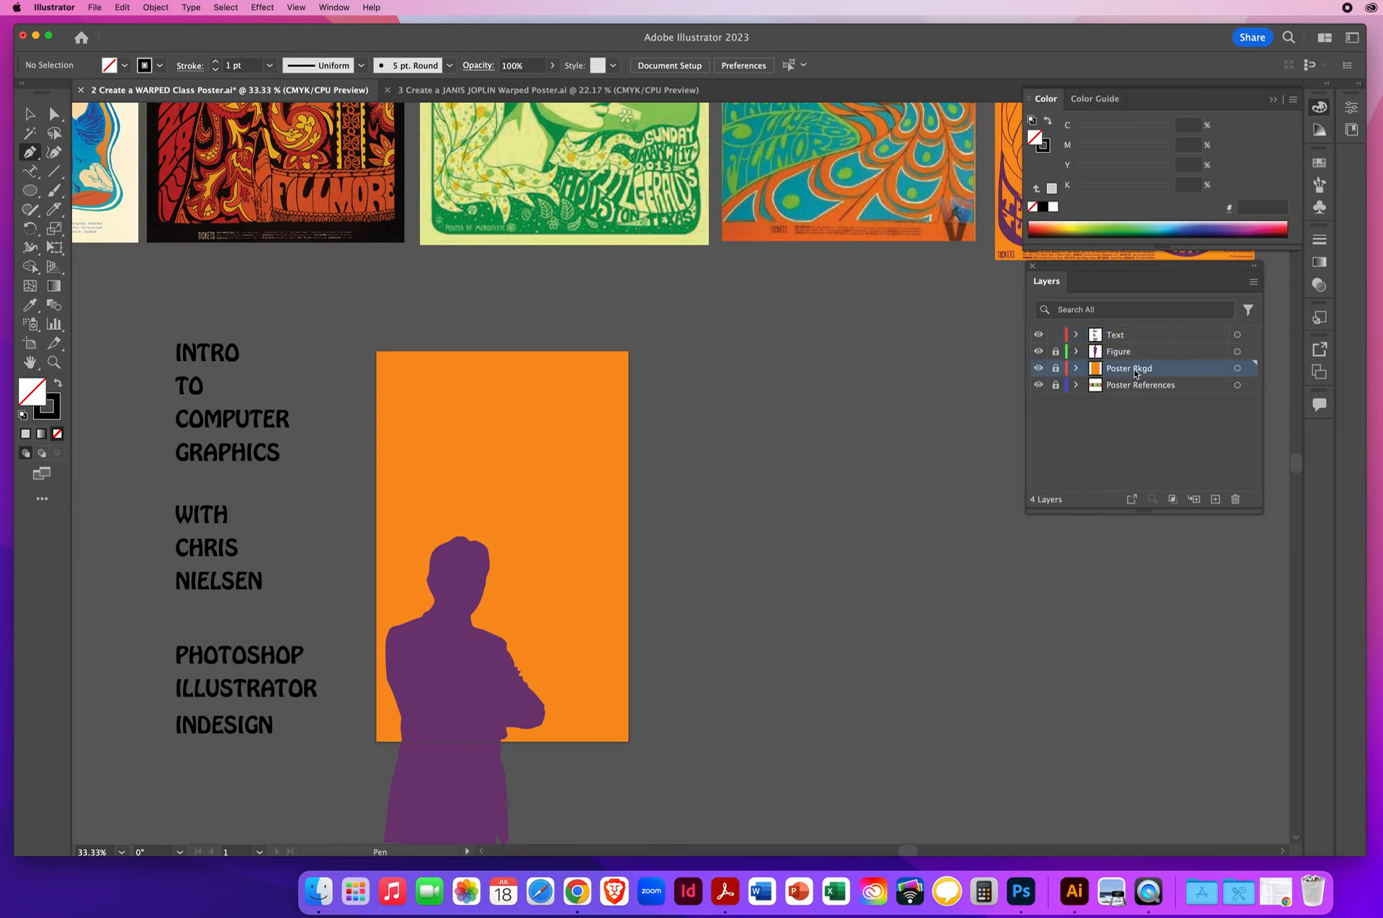
left_click(1039, 368)
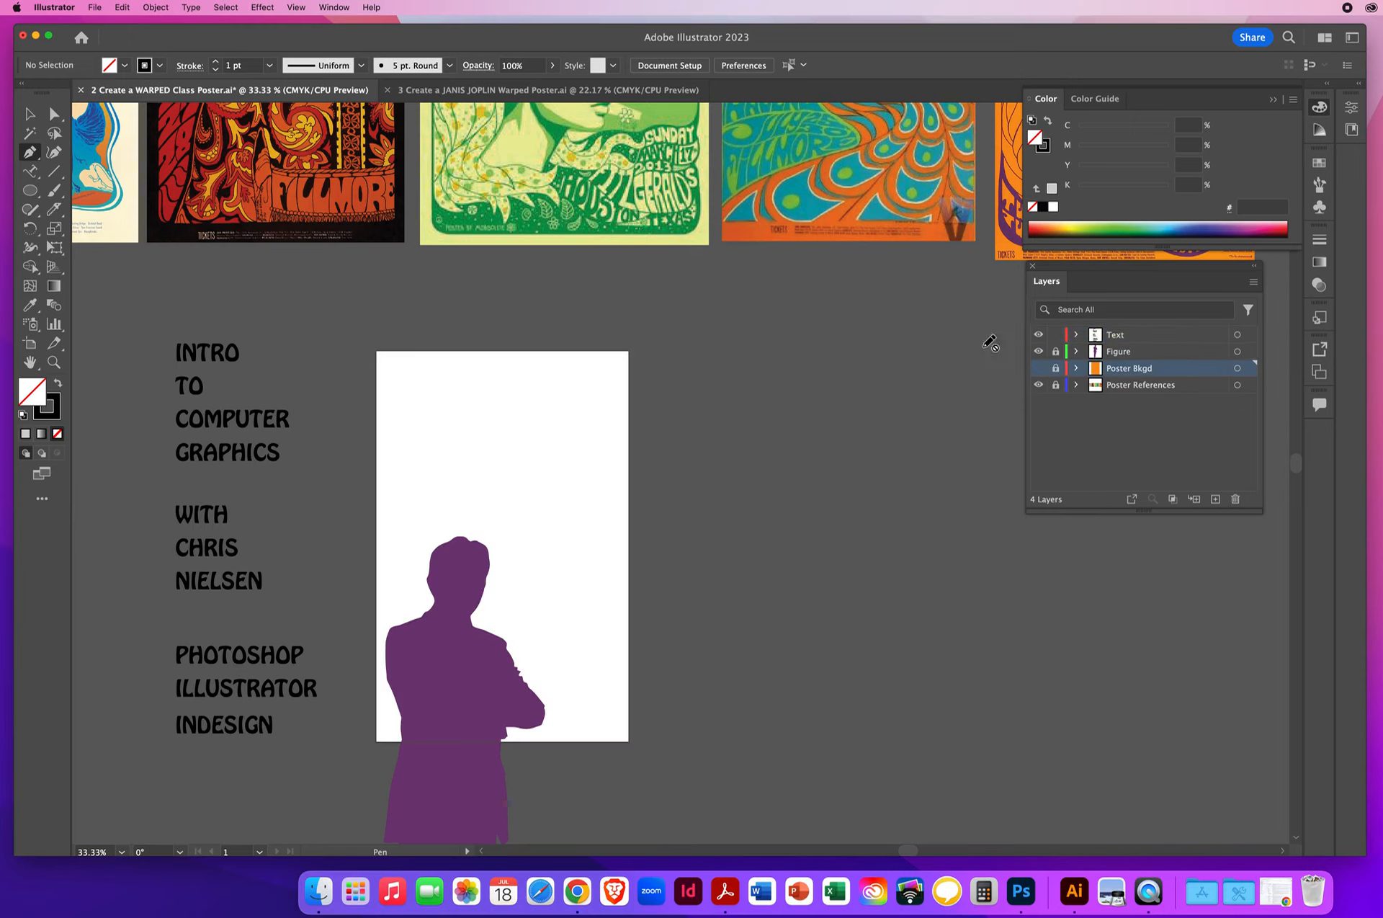
left_click(1134, 337)
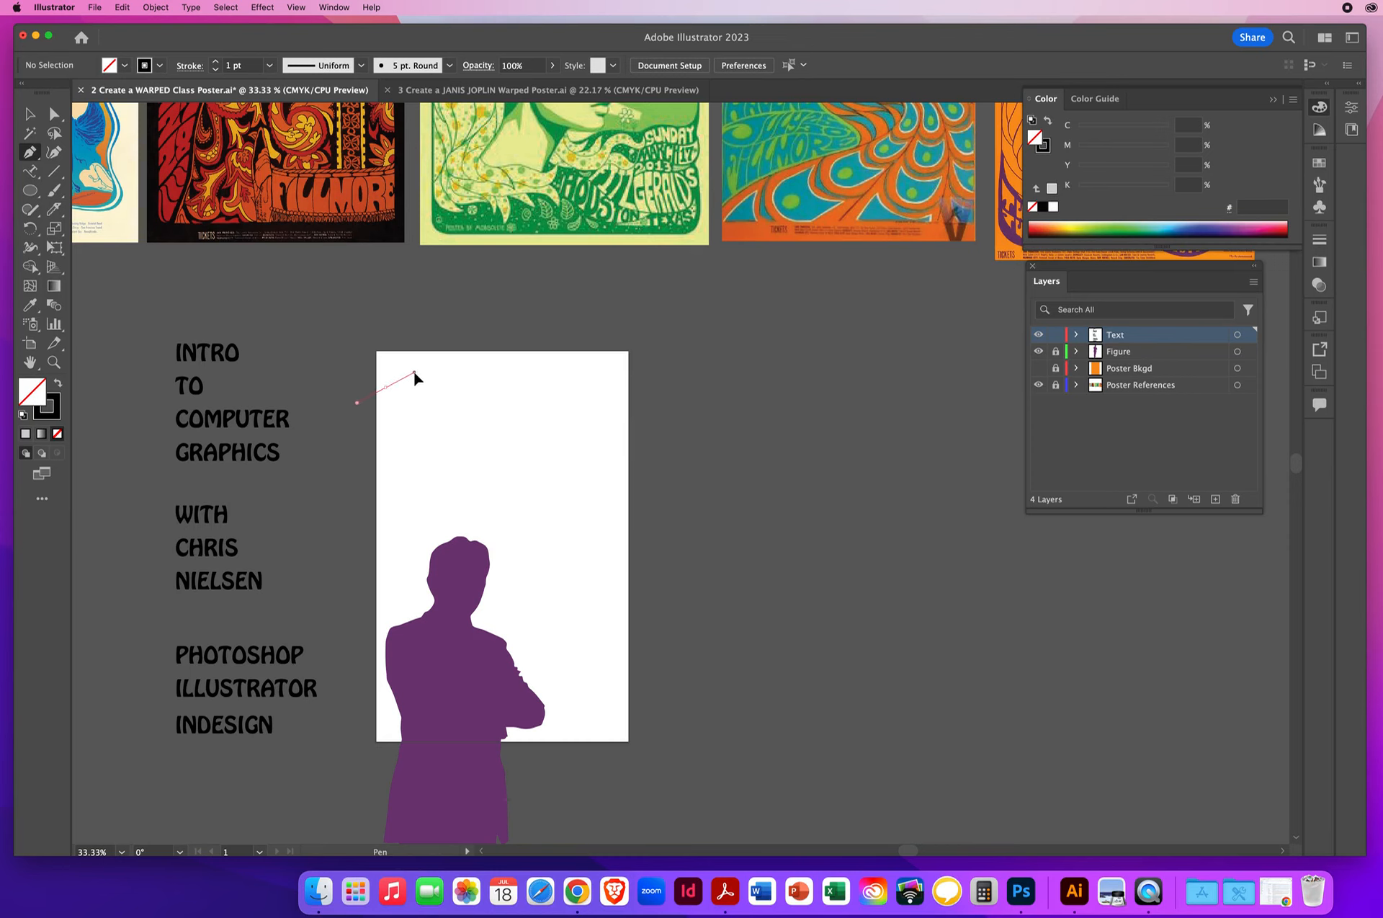
- Draw a closed, arched shape with the Pen tool in the upper-left area of the white artboard for INTRO
left_click(414, 371)
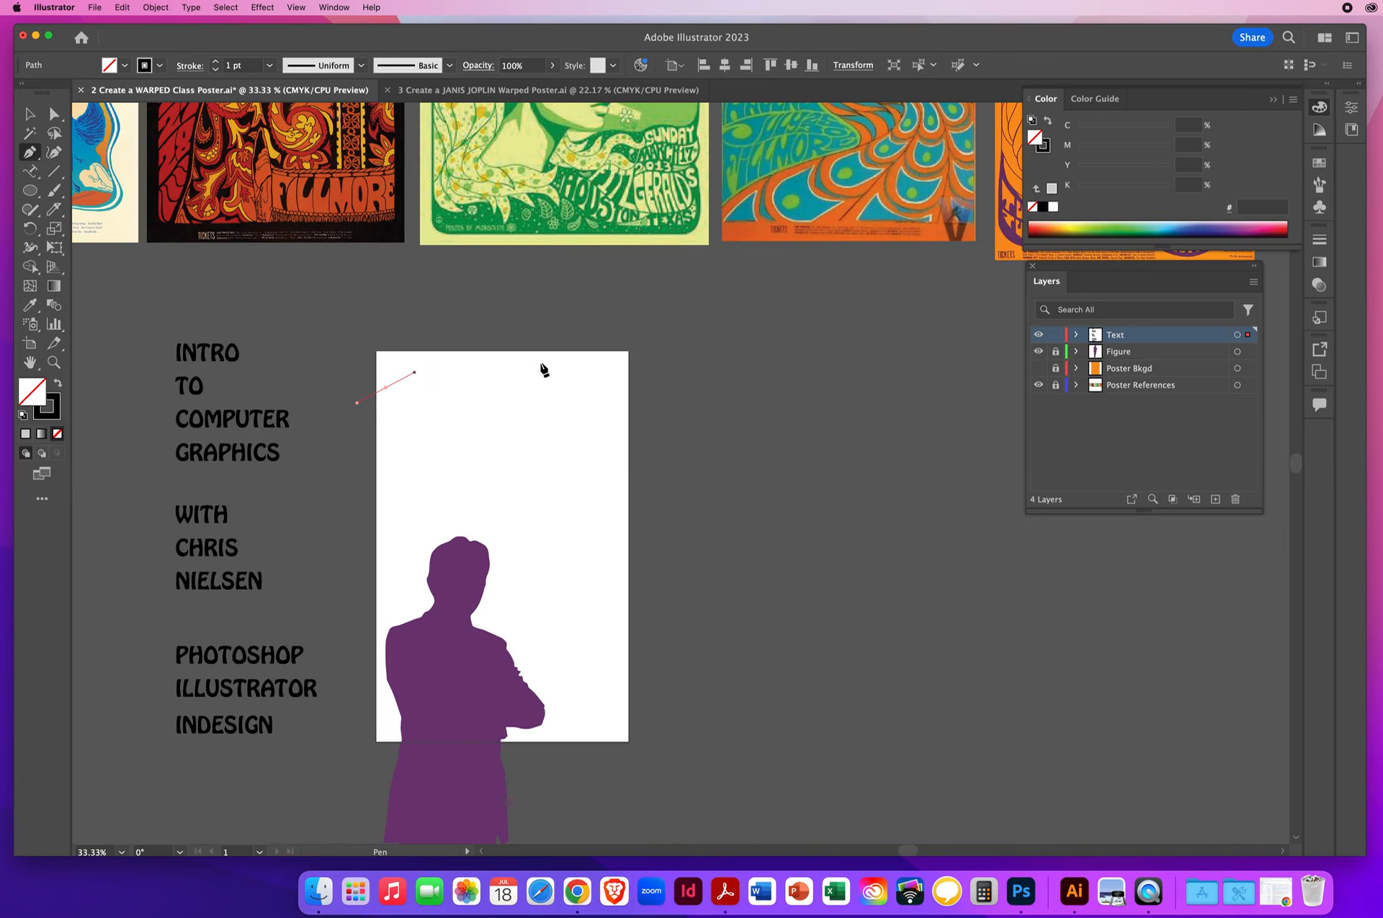
left_click_drag(536, 363, 599, 365)
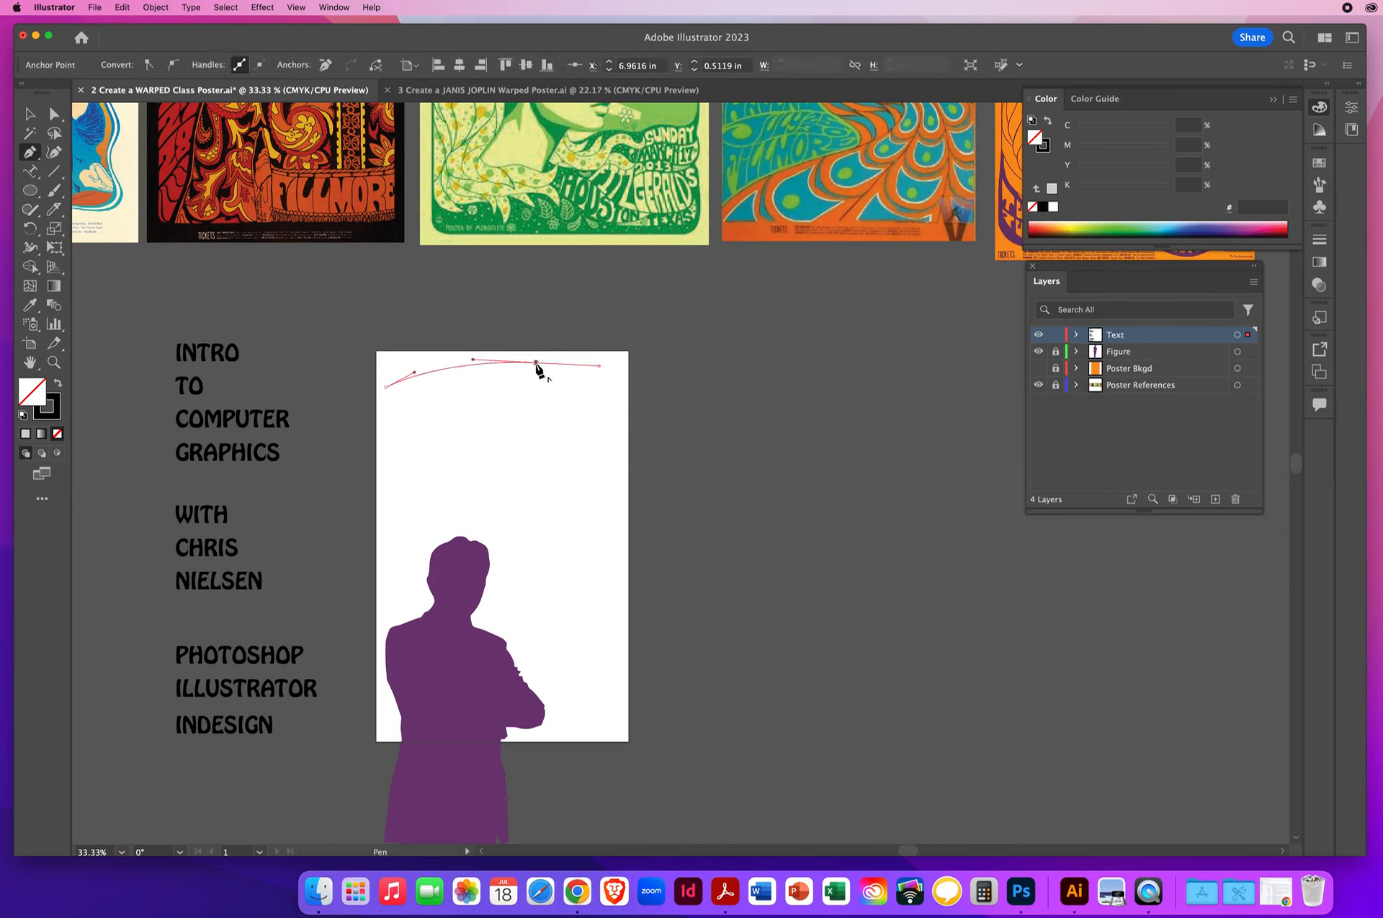
left_click(536, 362)
left_click_drag(535, 374, 535, 375)
left_click_drag(538, 408, 541, 425)
left_click_drag(516, 408, 512, 404)
left_click_drag(386, 470, 344, 517)
left_click(386, 471)
left_click(386, 388)
- Draw a small closed shape with curved edges beside the first one, in the artboard's upper-right corner
left_click(557, 366)
left_click_drag(614, 364, 625, 359)
left_click(632, 358)
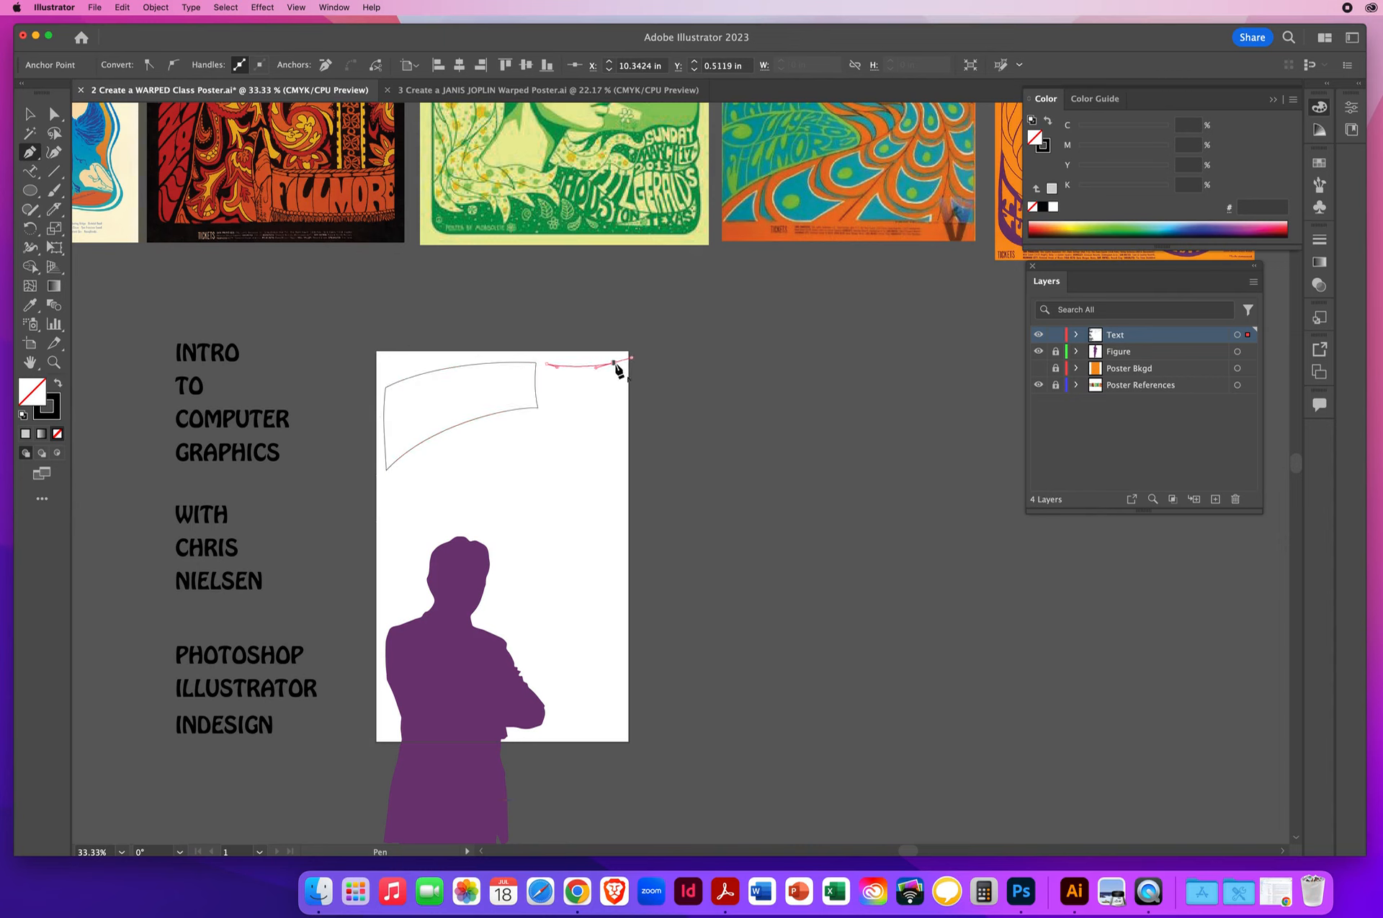
left_click(614, 363)
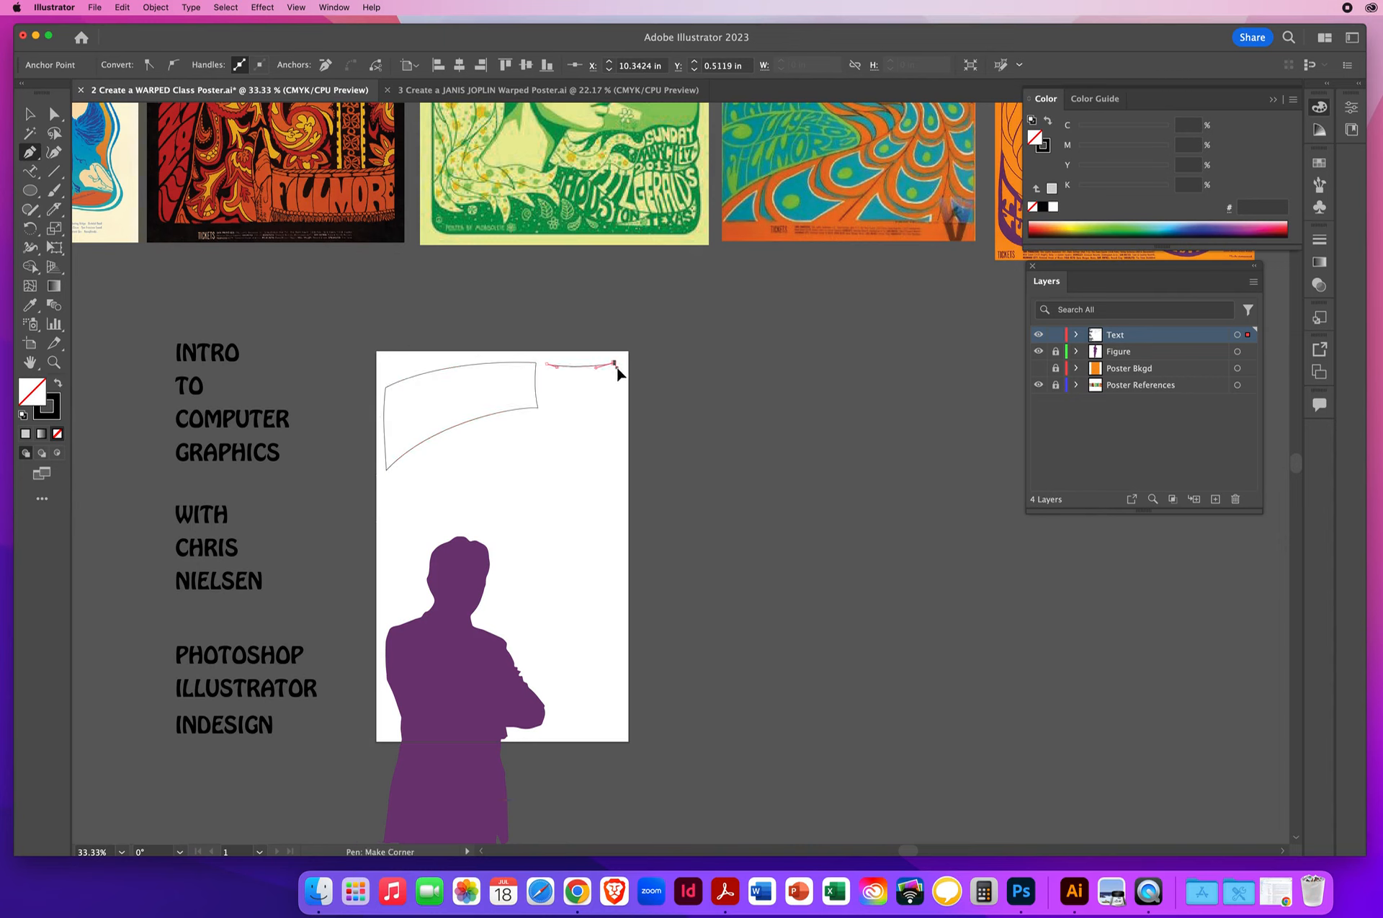
left_click(614, 419)
left_click_drag(610, 432, 603, 411)
left_click(545, 397)
left_click(547, 365)
left_click_drag(550, 350, 550, 350)
- Draw a closed, narrow arched band with the Pen tool beneath the two upper shapes, following their curve
left_click_drag(451, 429, 457, 425)
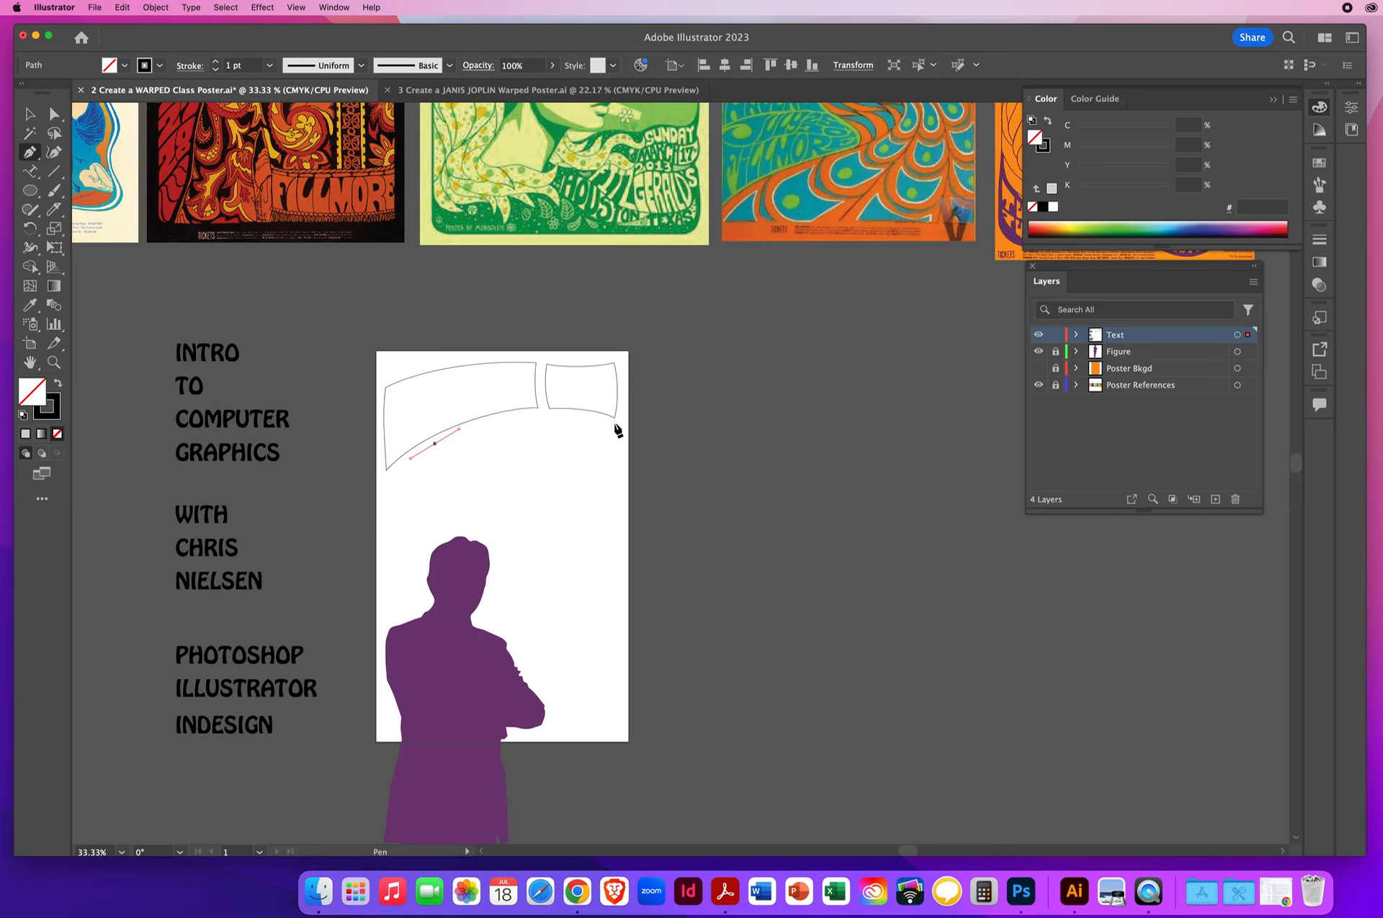
left_click_drag(614, 425, 693, 447)
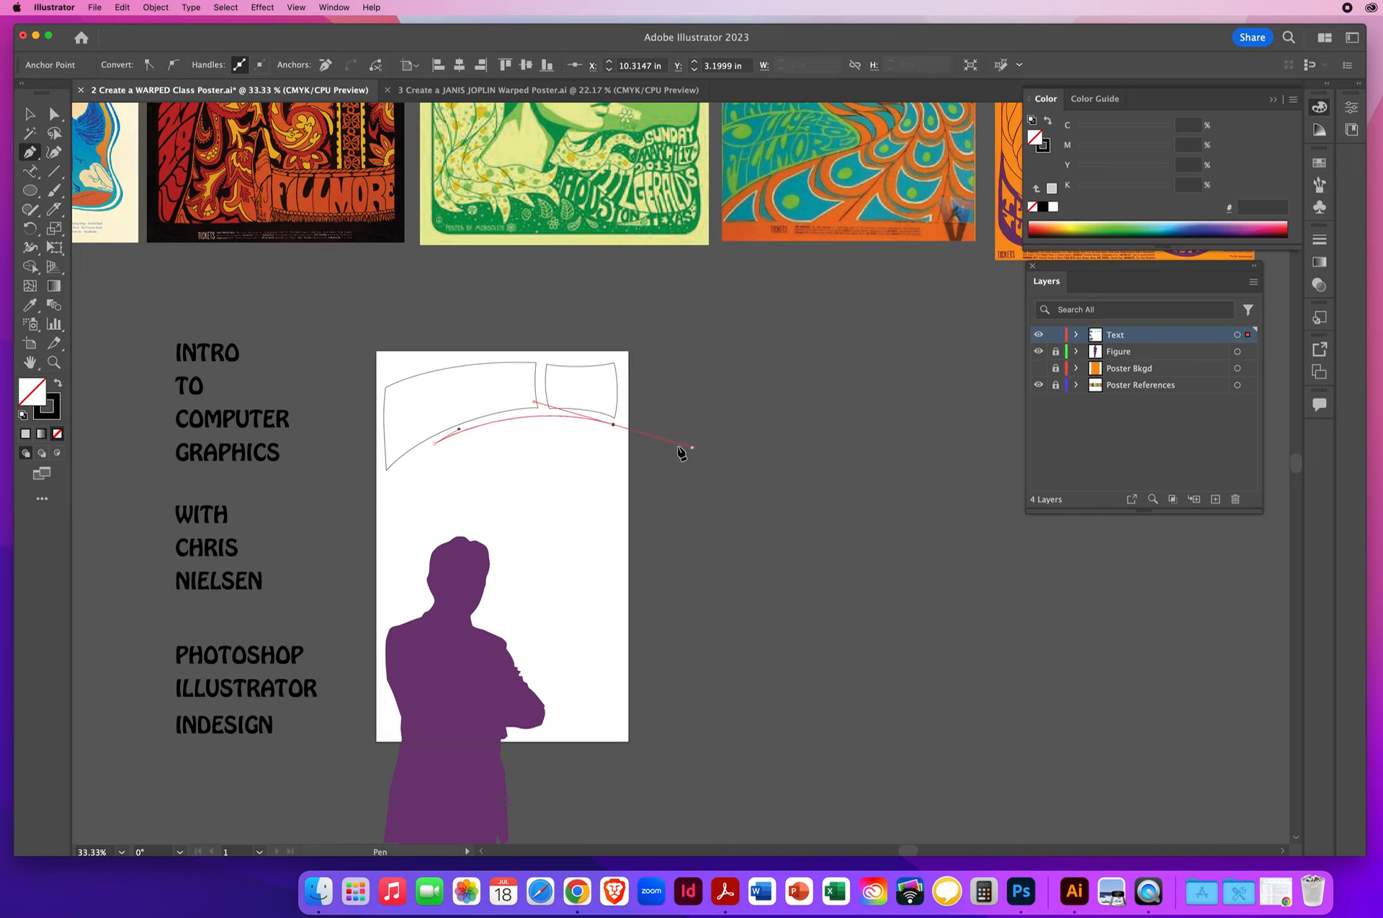
left_click(613, 425)
left_click(613, 457)
left_click_drag(615, 468, 592, 453)
left_click_drag(438, 476, 350, 513)
left_click_drag(437, 475, 439, 438)
- Draw a wide, wavy closed shape across the artboard between the narrow band and the silhouette's head
left_click_drag(392, 481, 646, 485)
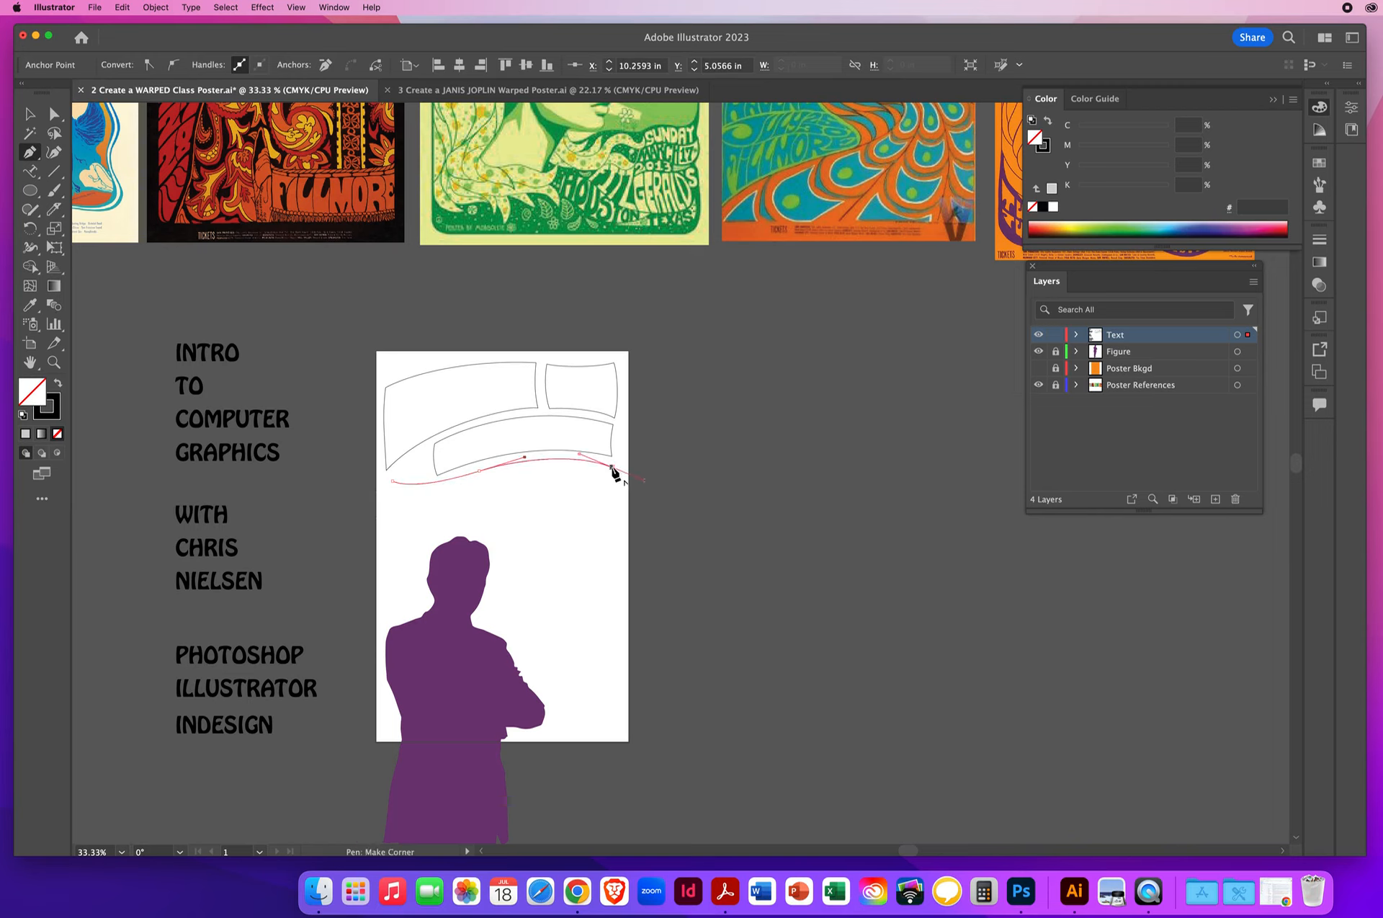
left_click(614, 473)
left_click(616, 541)
left_click_drag(616, 542, 584, 526)
left_click_drag(452, 529, 391, 457)
left_click(383, 534)
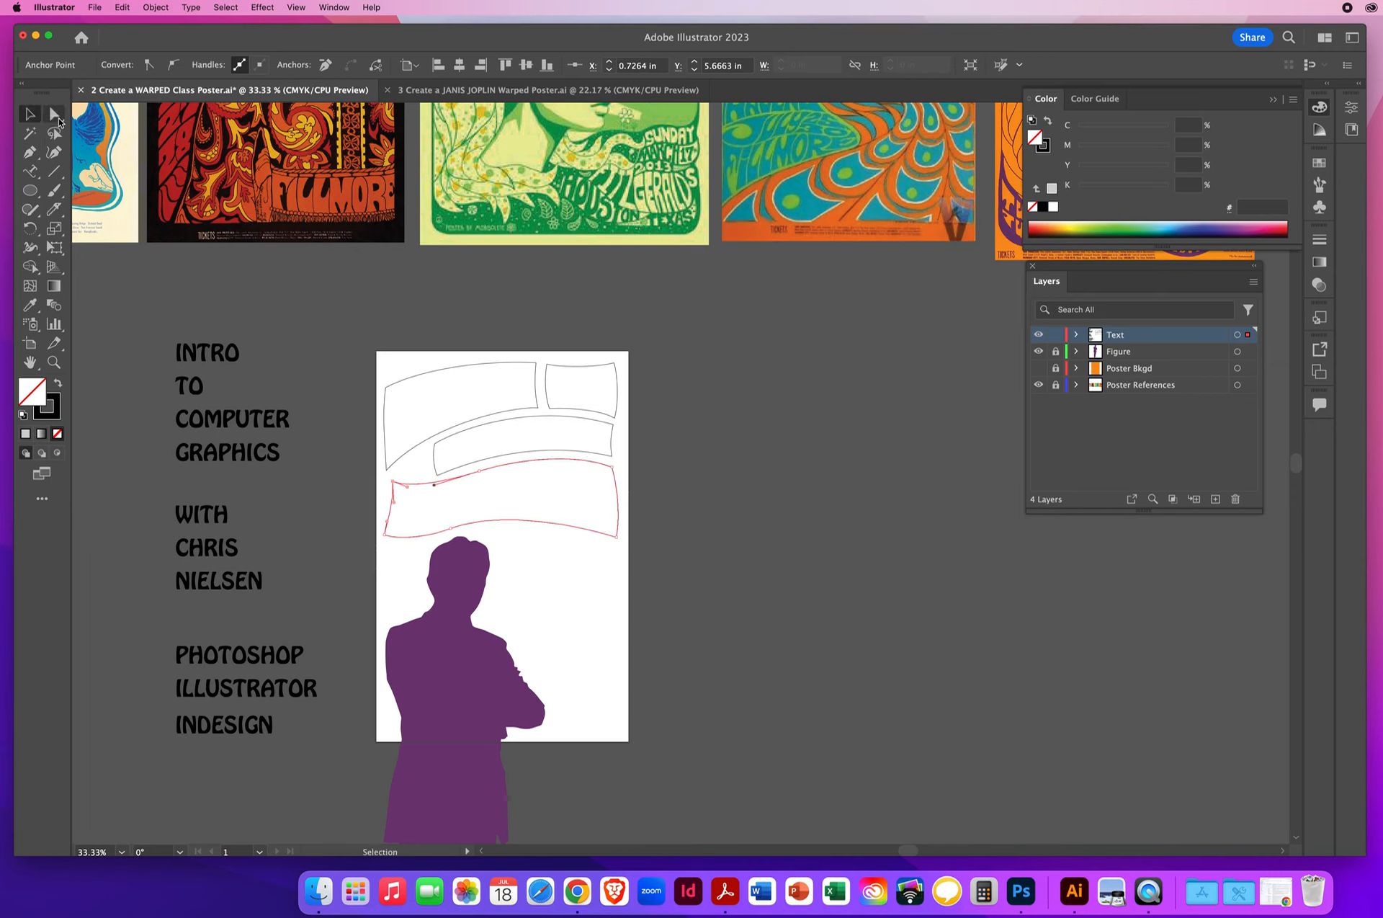
- Nudge the wide wavy shape's upper-left anchor point slightly outward with Direct Selection, then deselect the shapes
left_click(54, 113)
left_click_drag(391, 482, 386, 478)
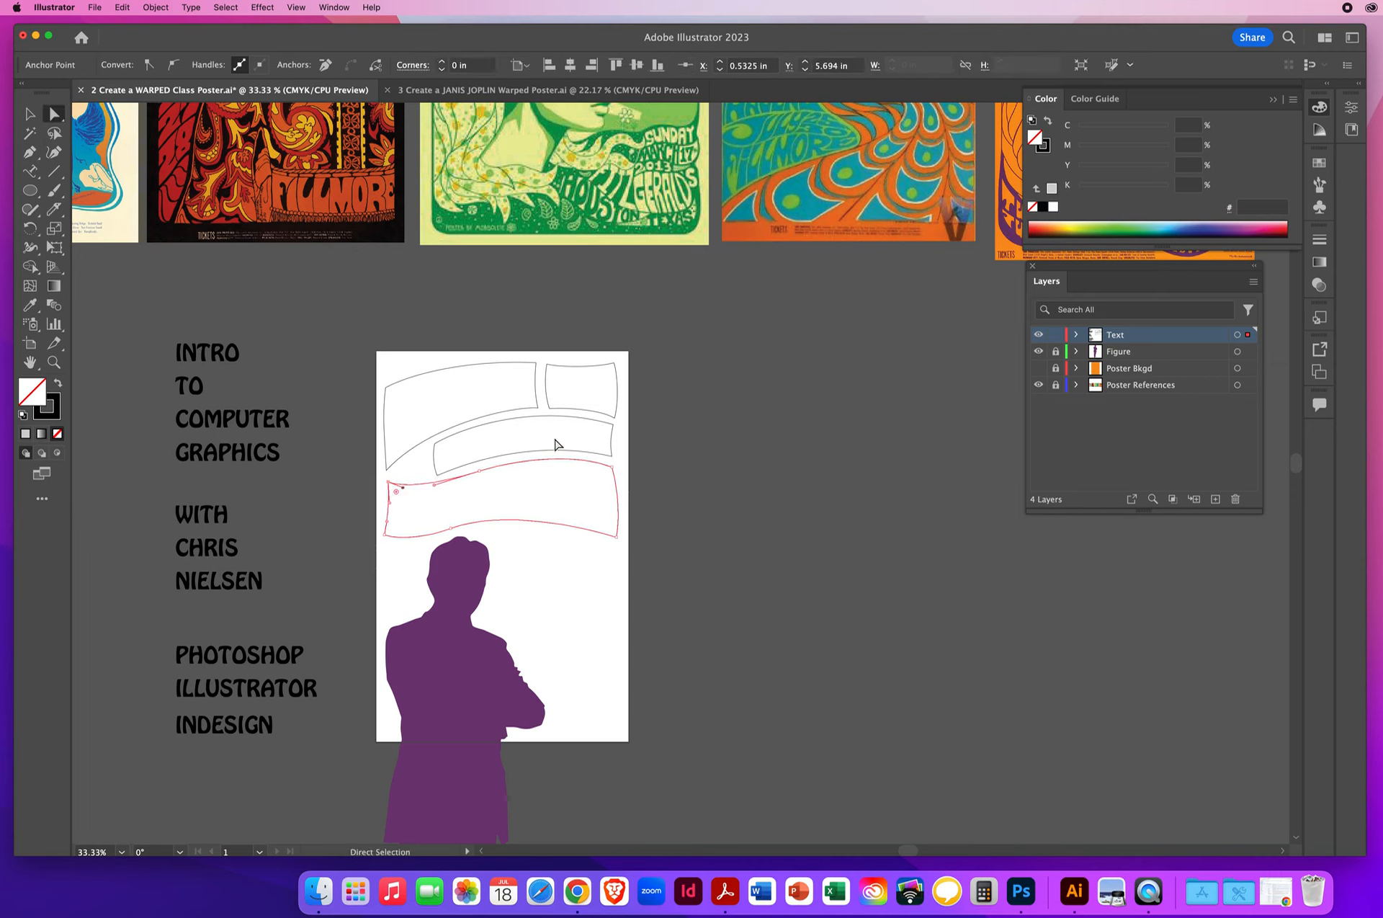
left_click(546, 407)
left_click(547, 404)
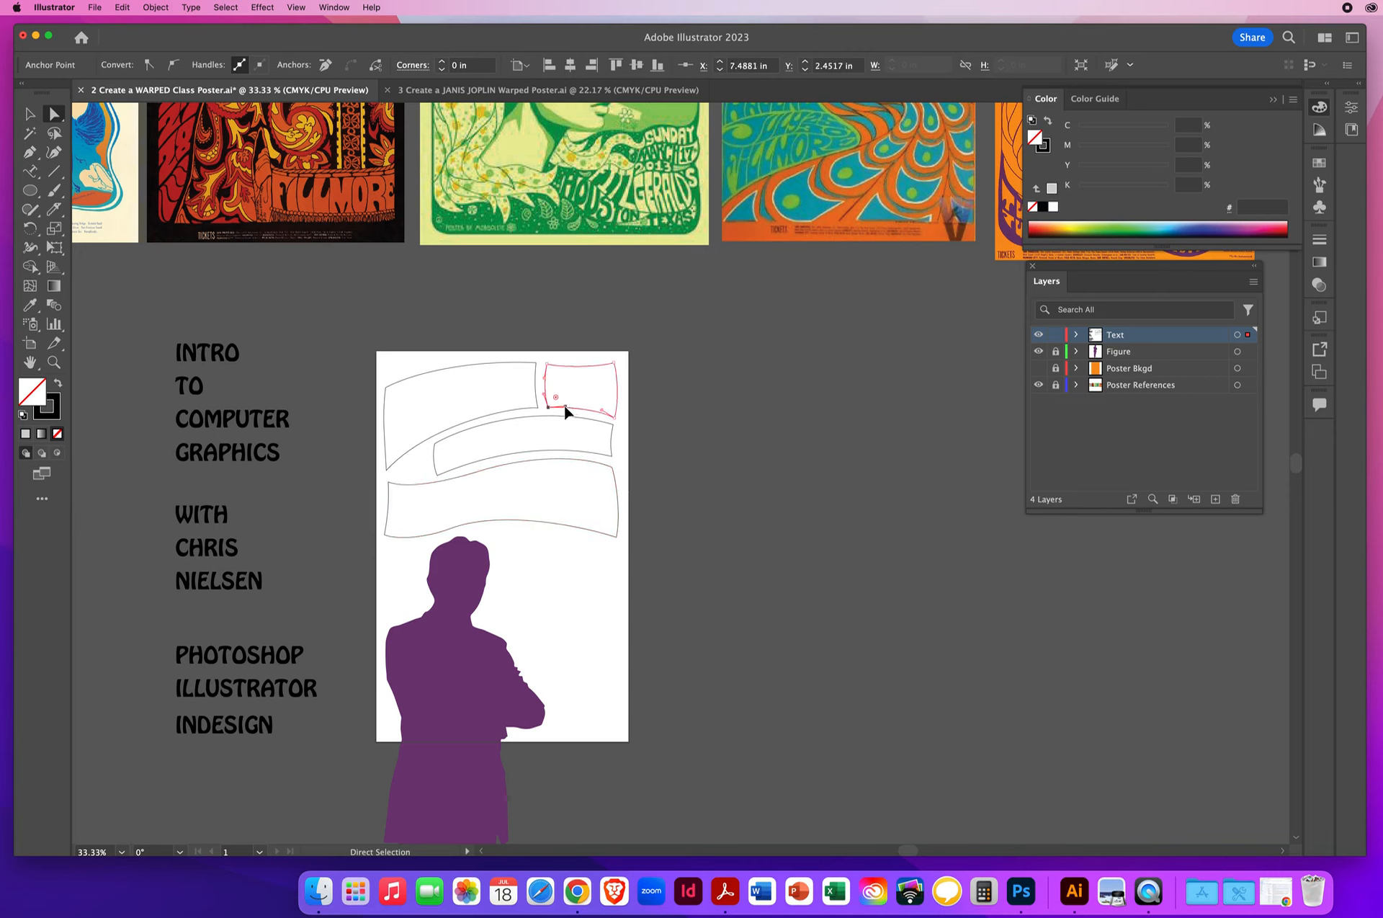
left_click(754, 460)
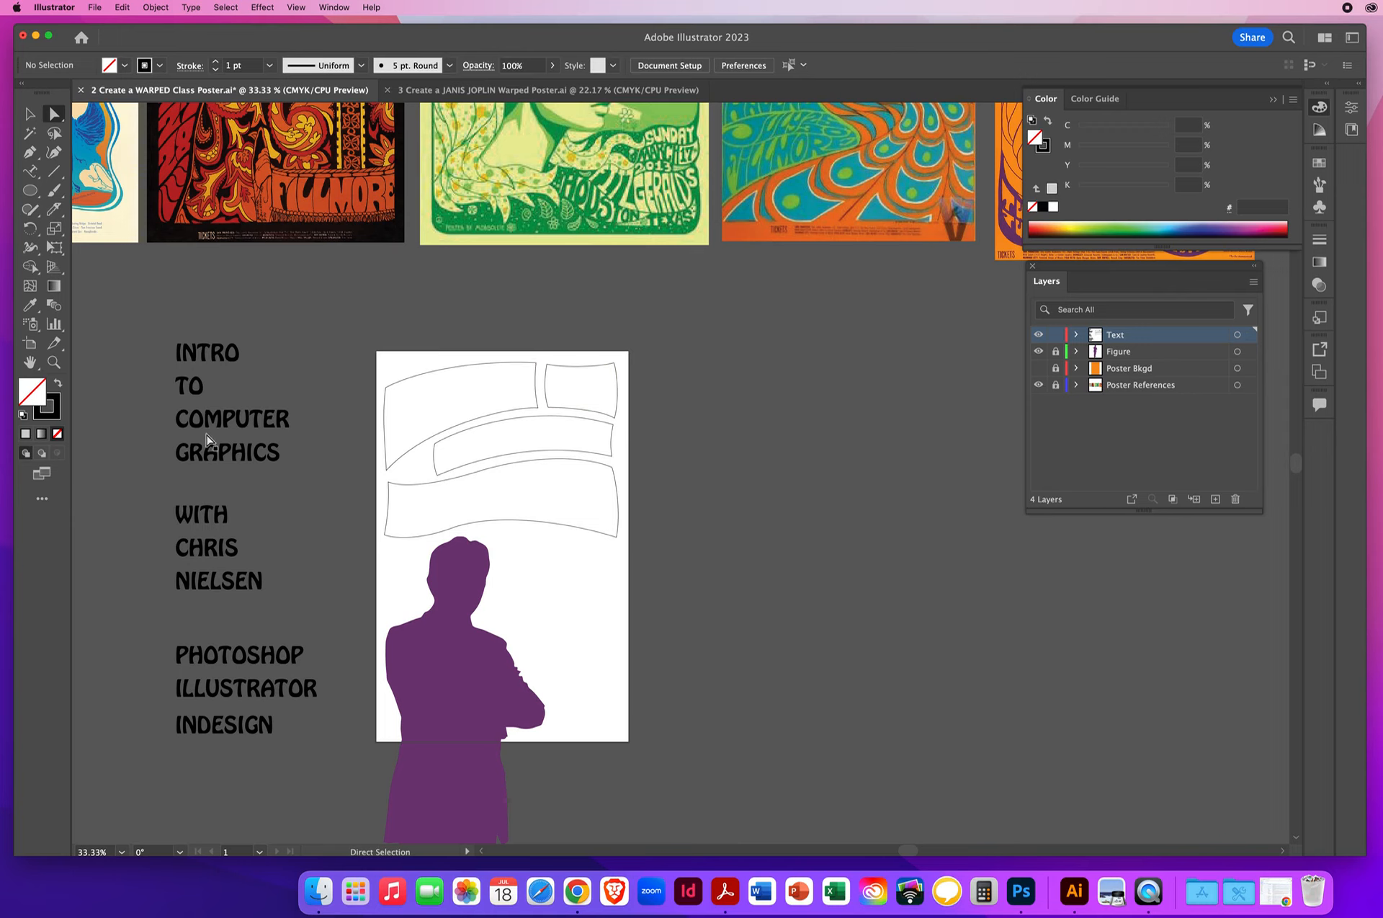
- Warp the word INTRO into the large upper-left shape using Envelope Distort's Make with Top Object
left_click(30, 114)
left_click(441, 376)
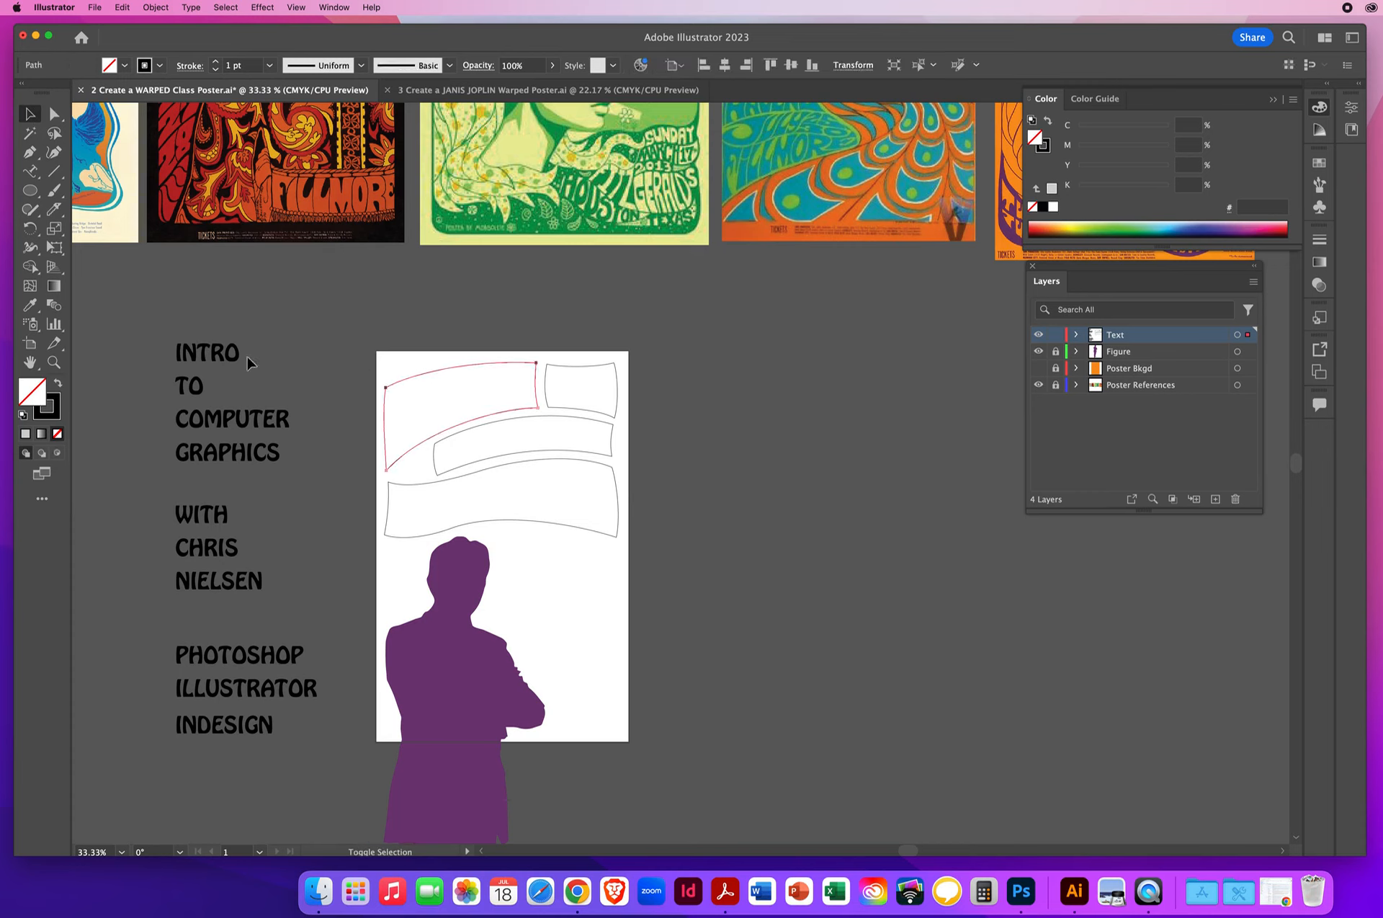
left_click(213, 357, "shift")
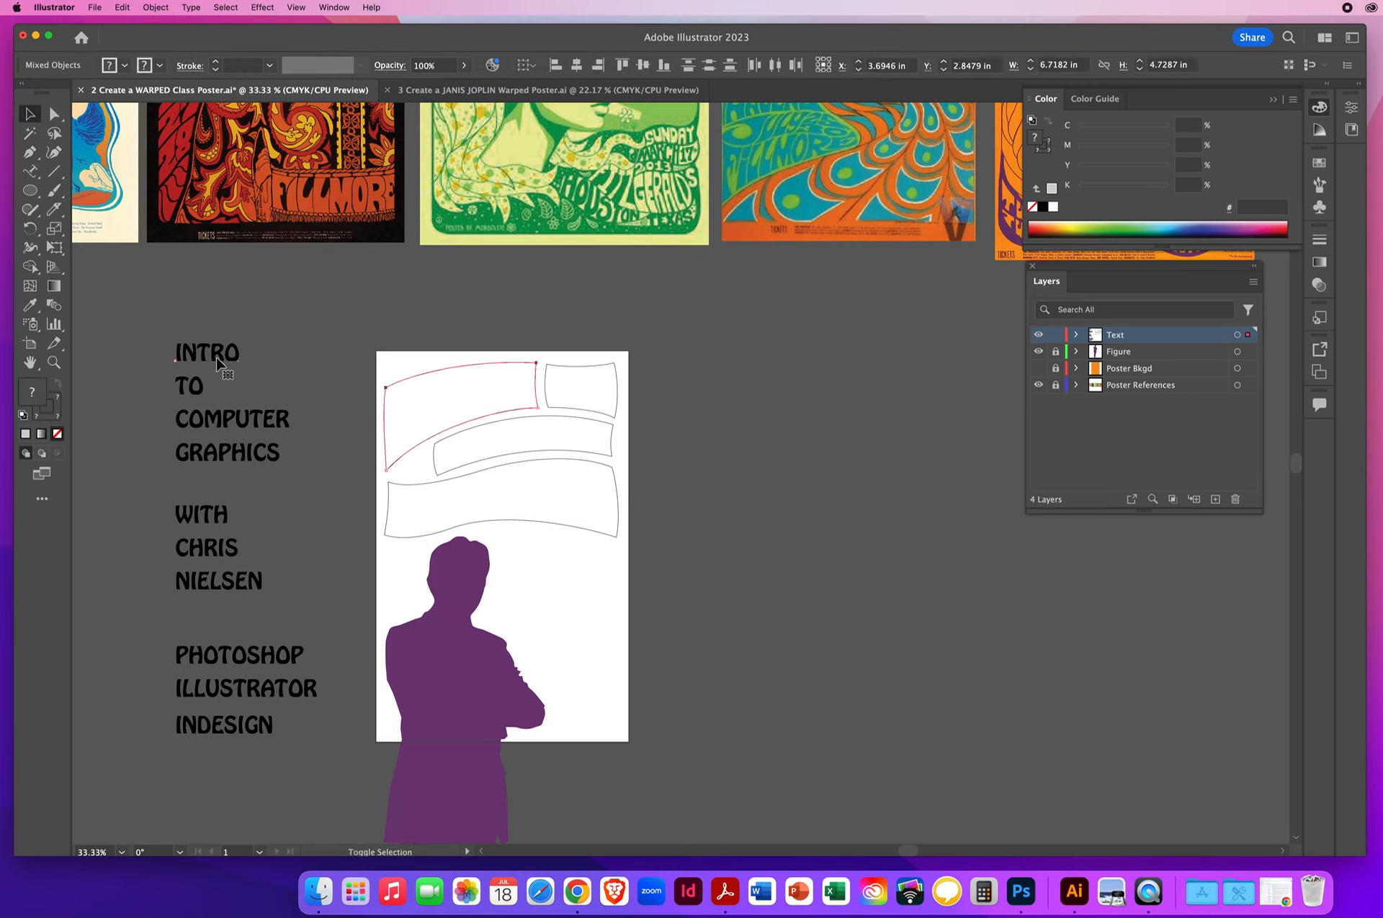
left_click(155, 7)
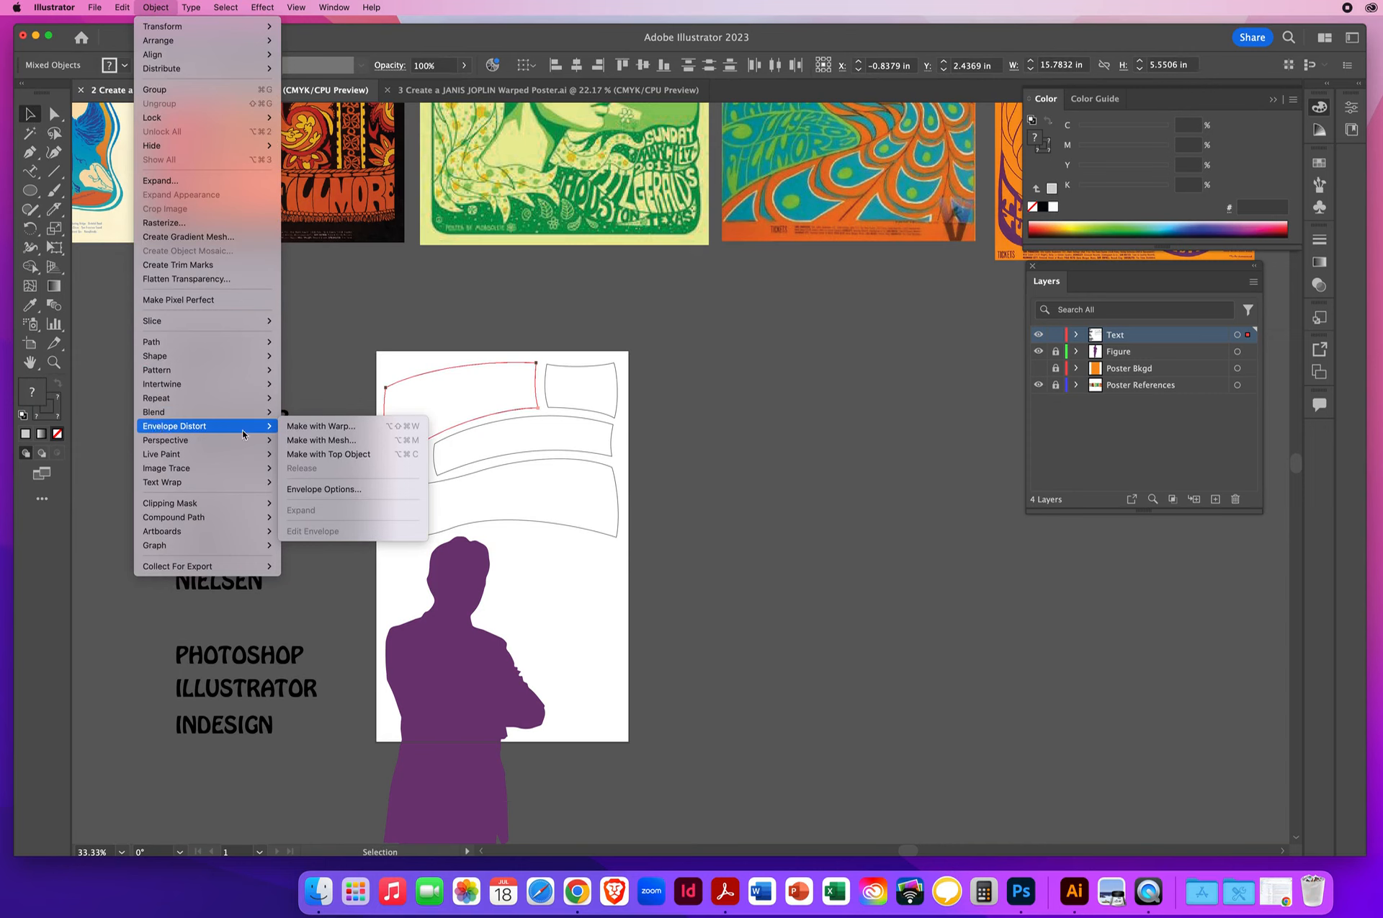
left_click(348, 454)
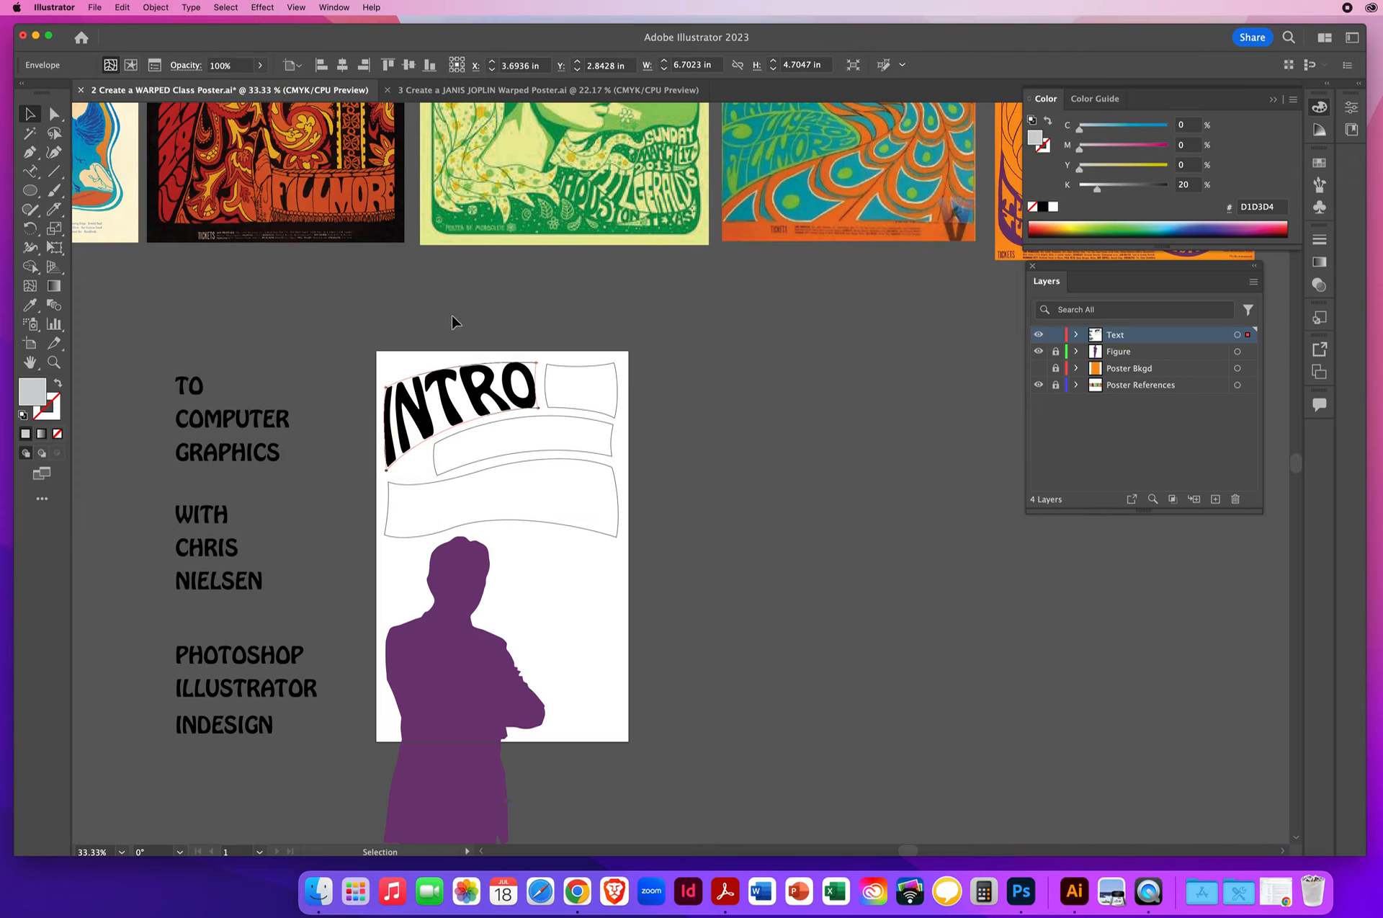
- Warp the word TO into the small upper-right shape using Envelope Distort's Make with Top Object
left_click(577, 363)
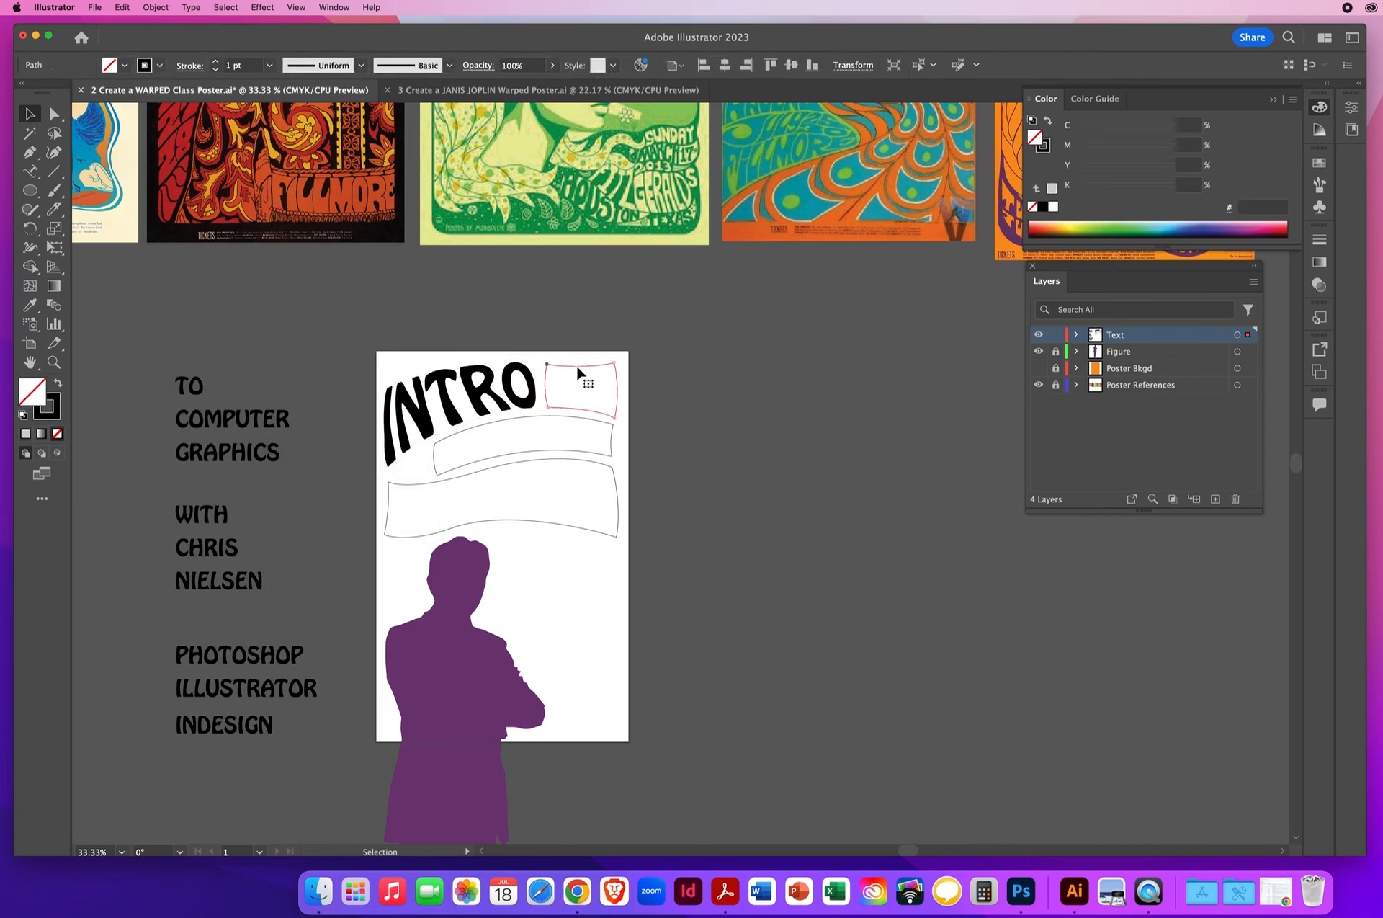
left_click(206, 398, "shift")
left_click(159, 9)
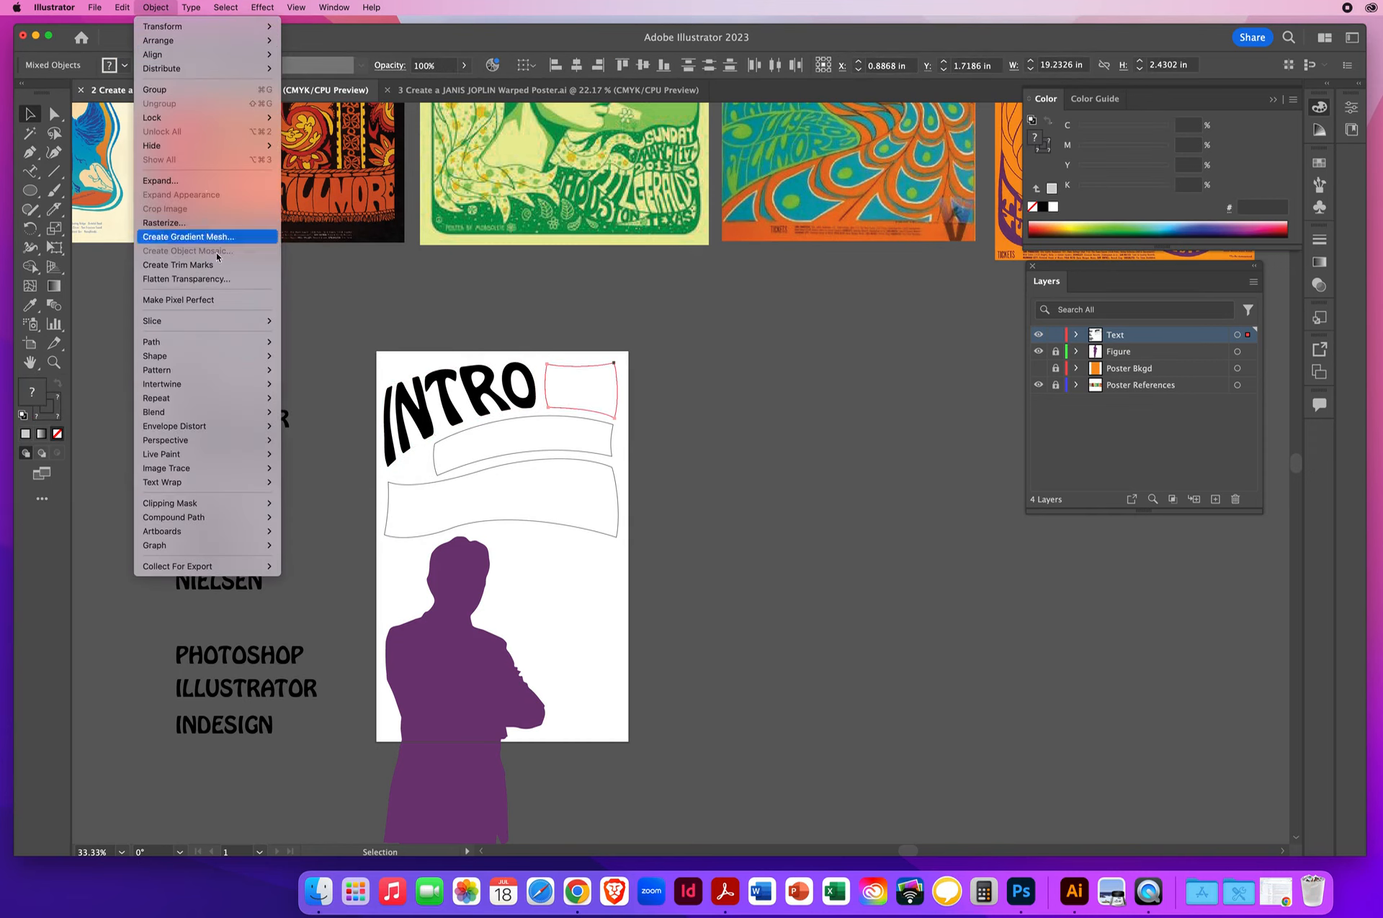
mouse_move(182, 429)
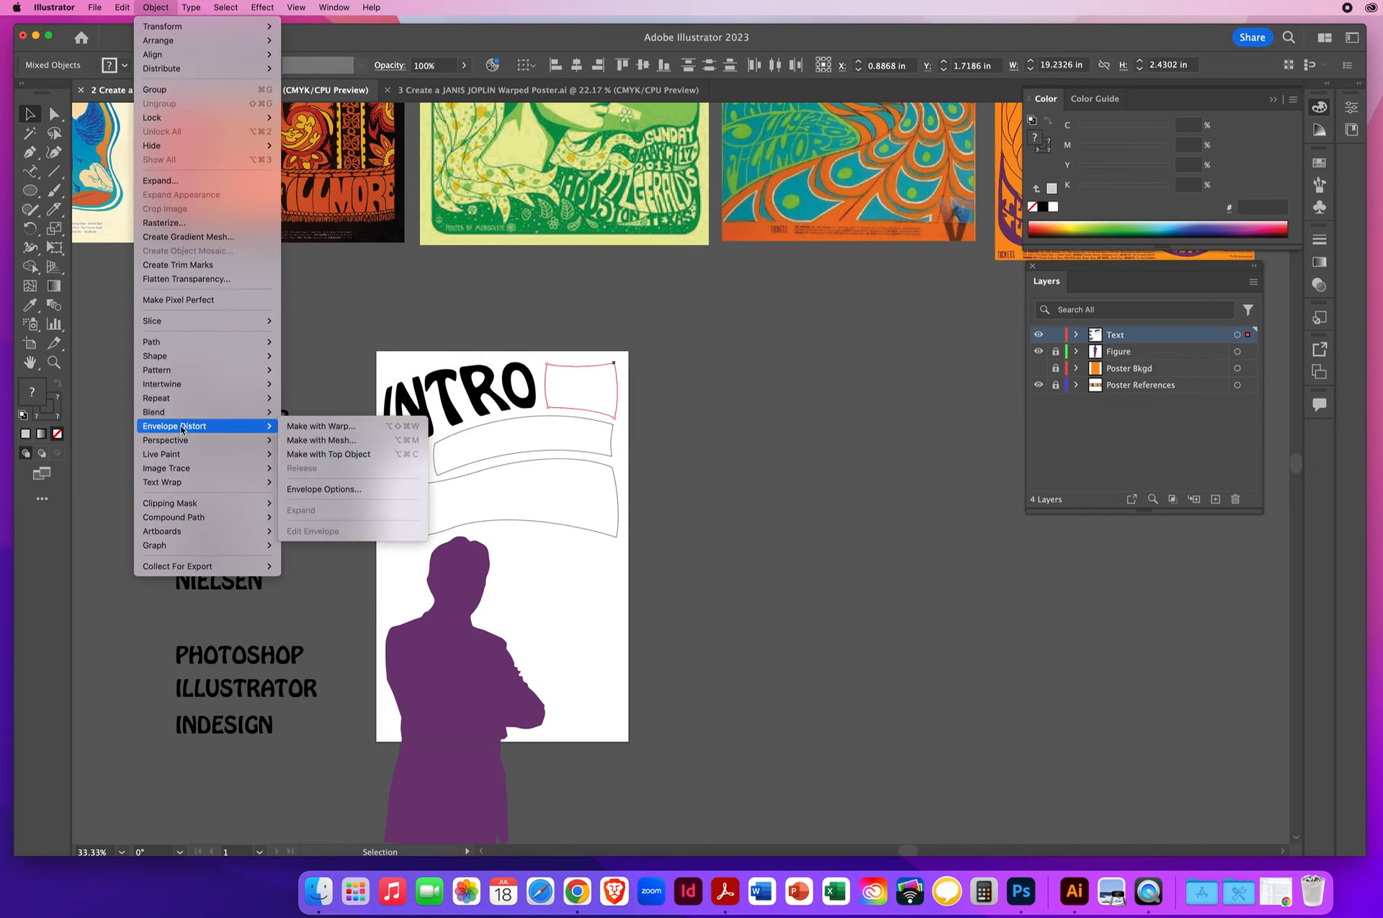
left_click(340, 455)
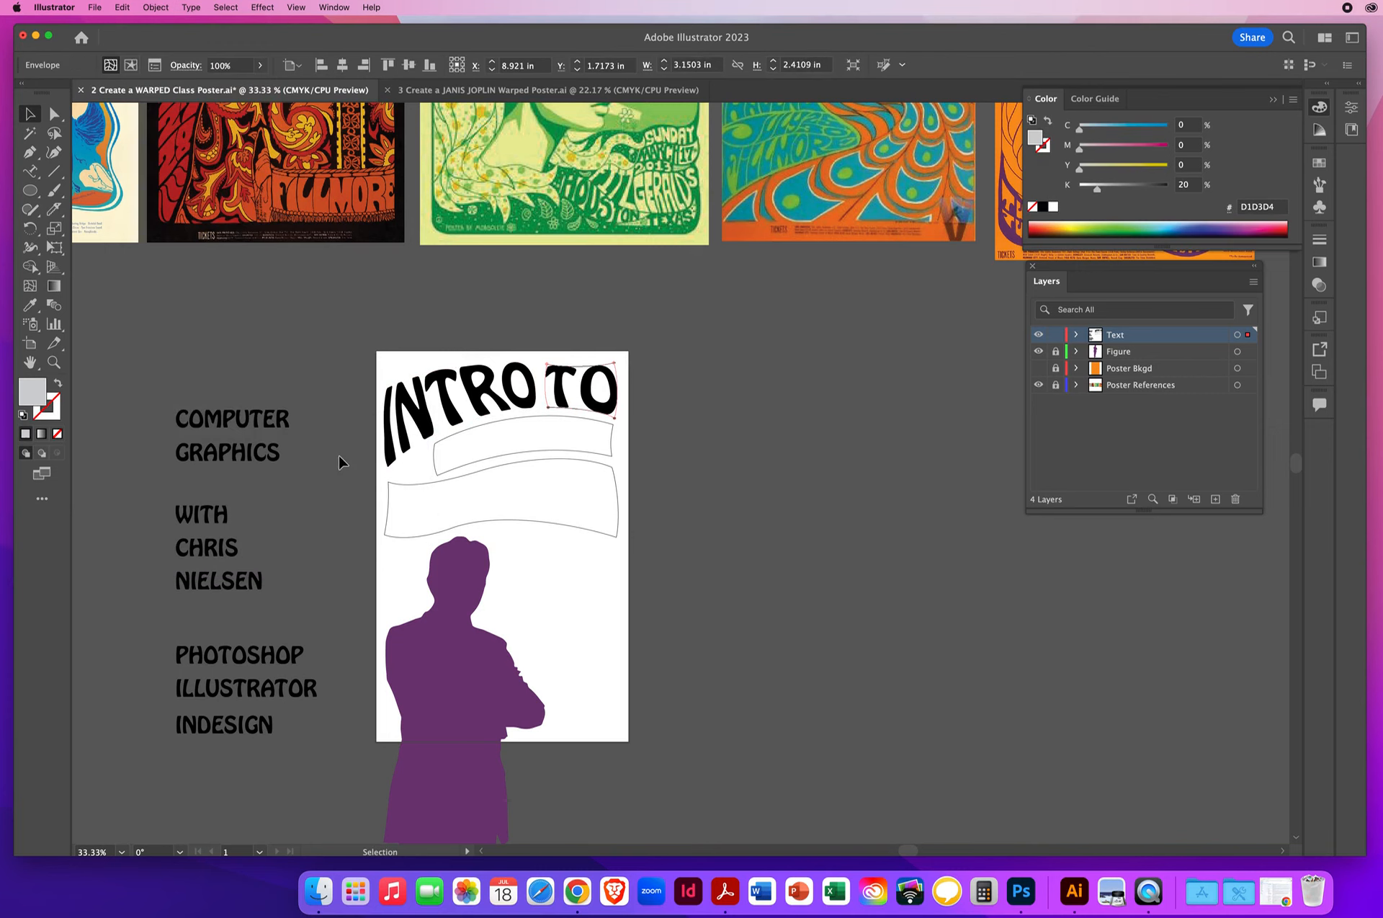
- Warp the word COMPUTER into the narrow arched band using Envelope Distort's Make with Top Object
left_click(503, 424)
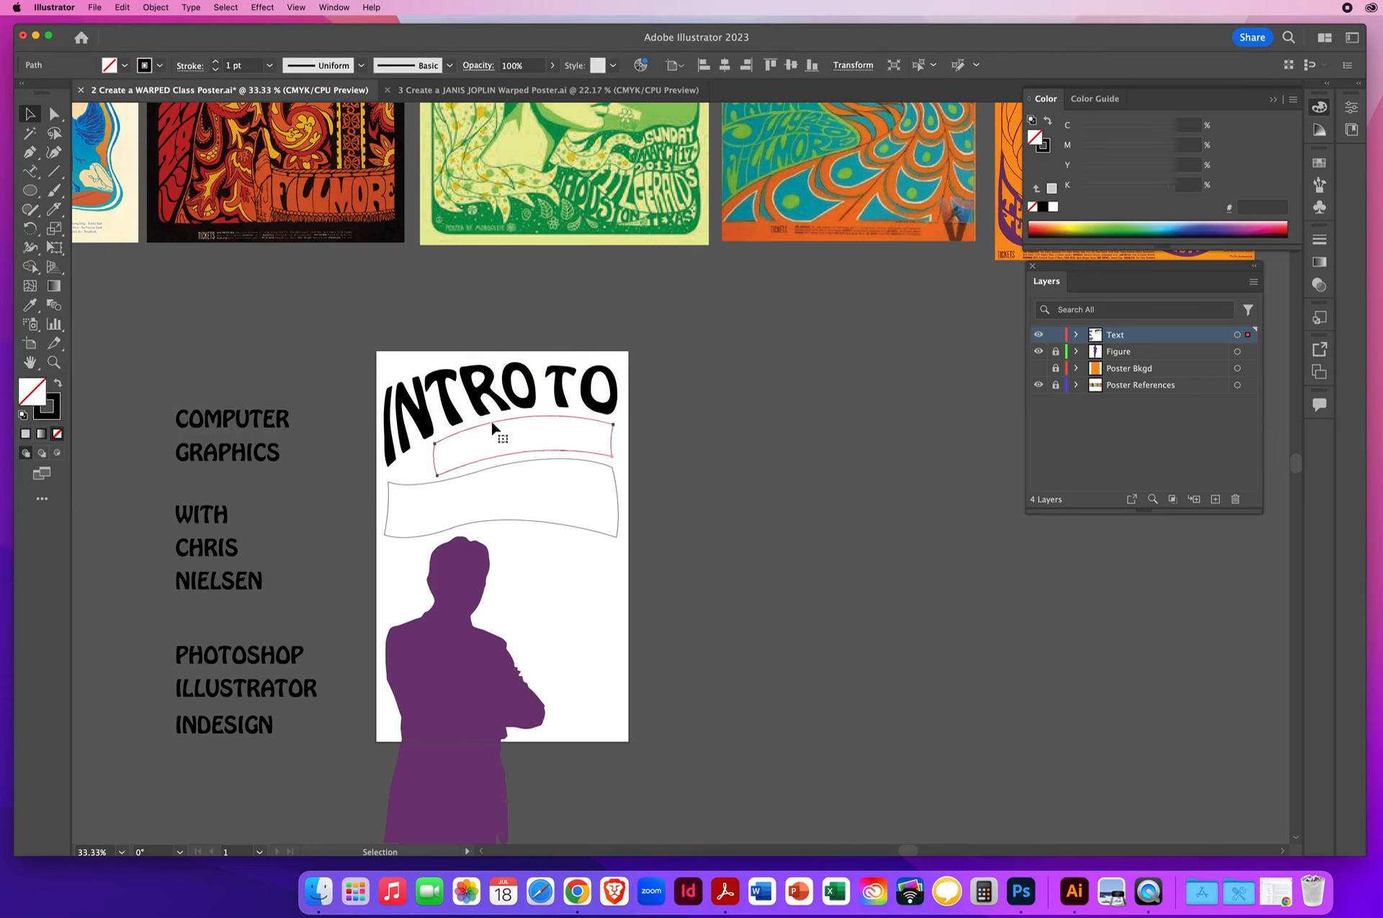
left_click(230, 422, "shift")
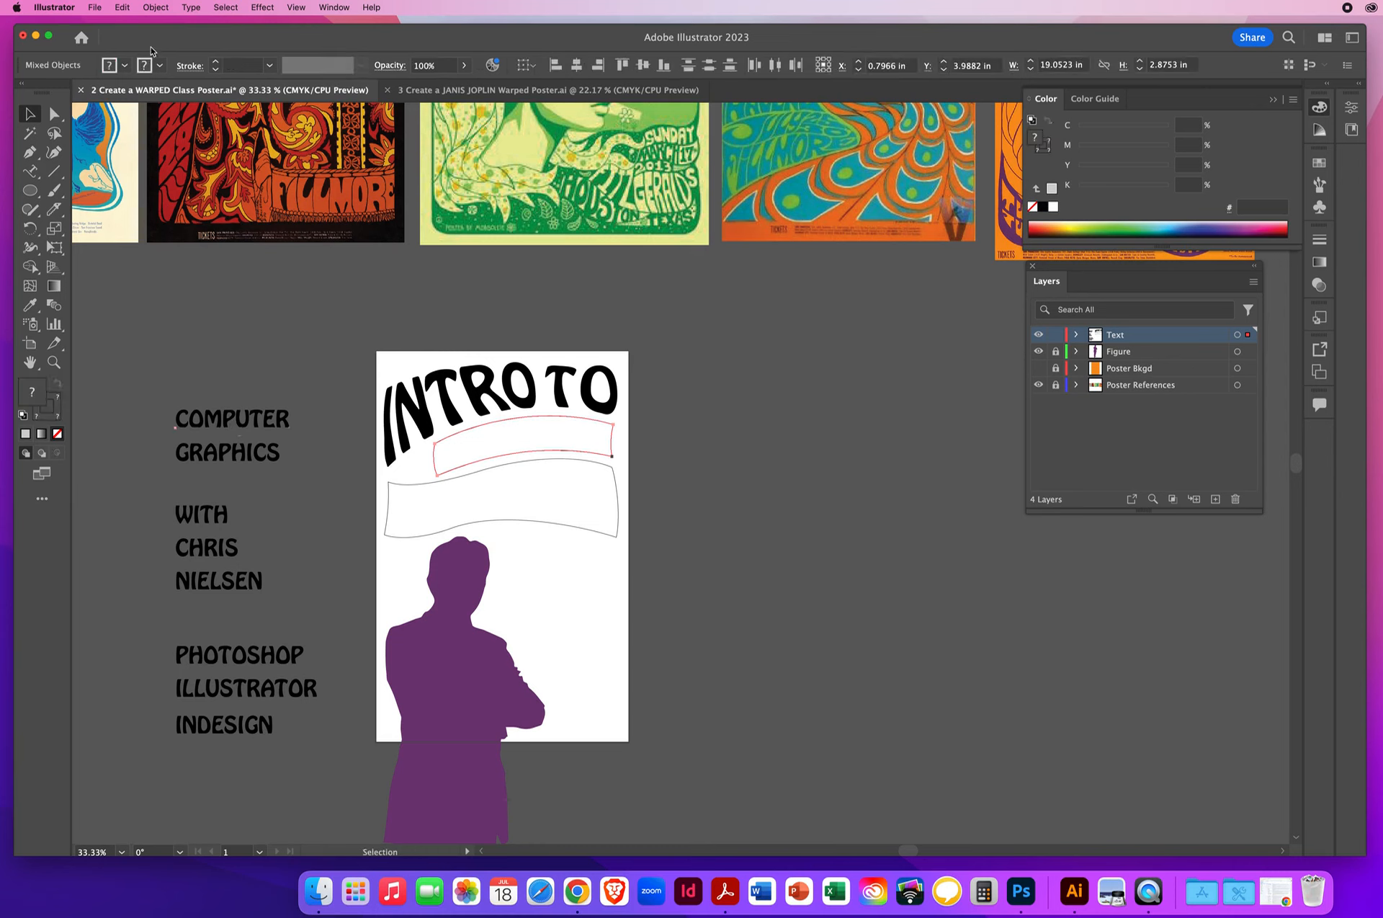
left_click(156, 7)
mouse_move(230, 432)
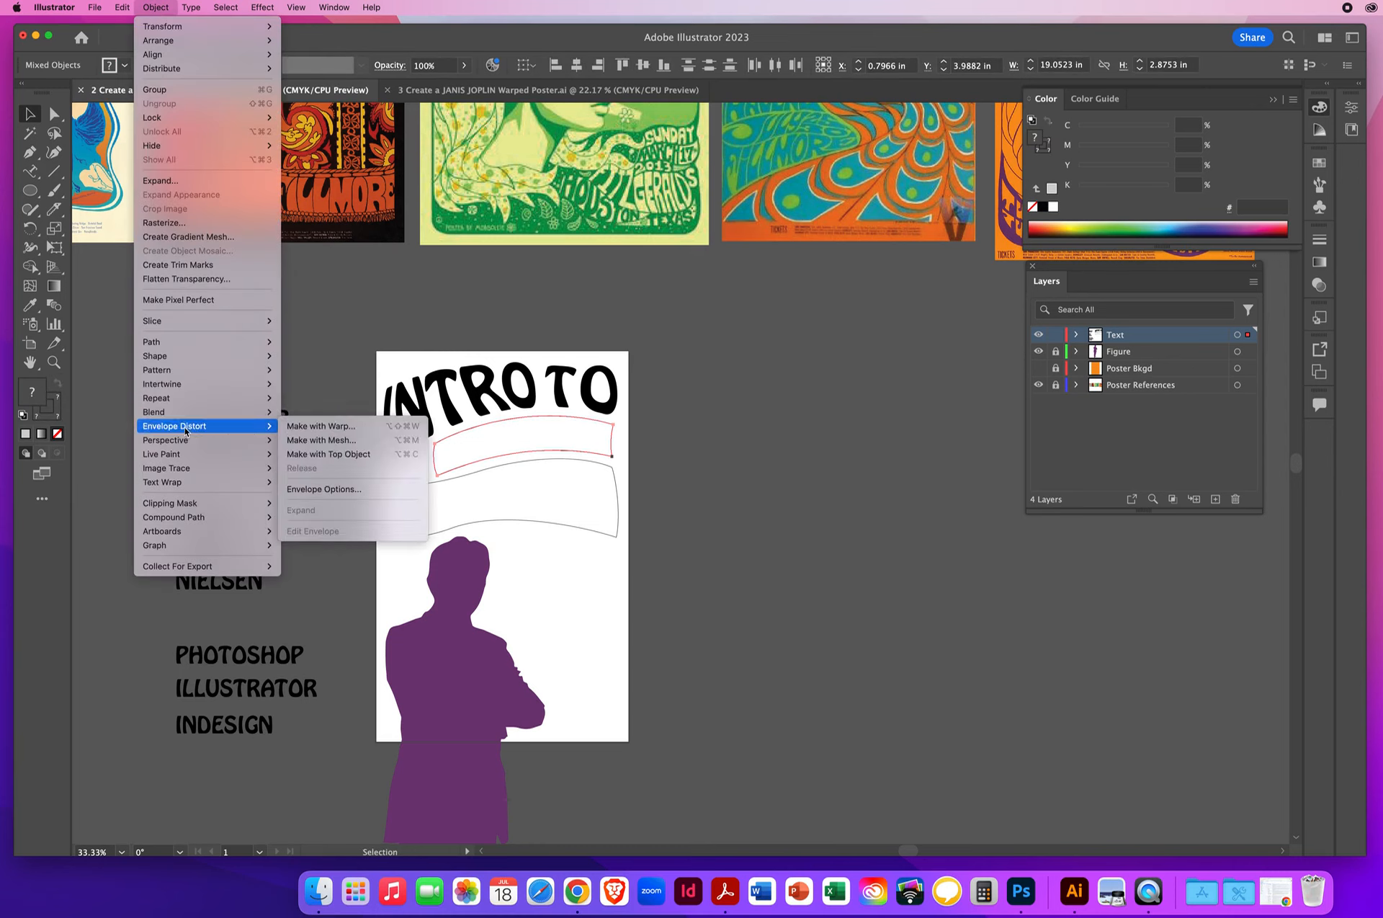
left_click(344, 455)
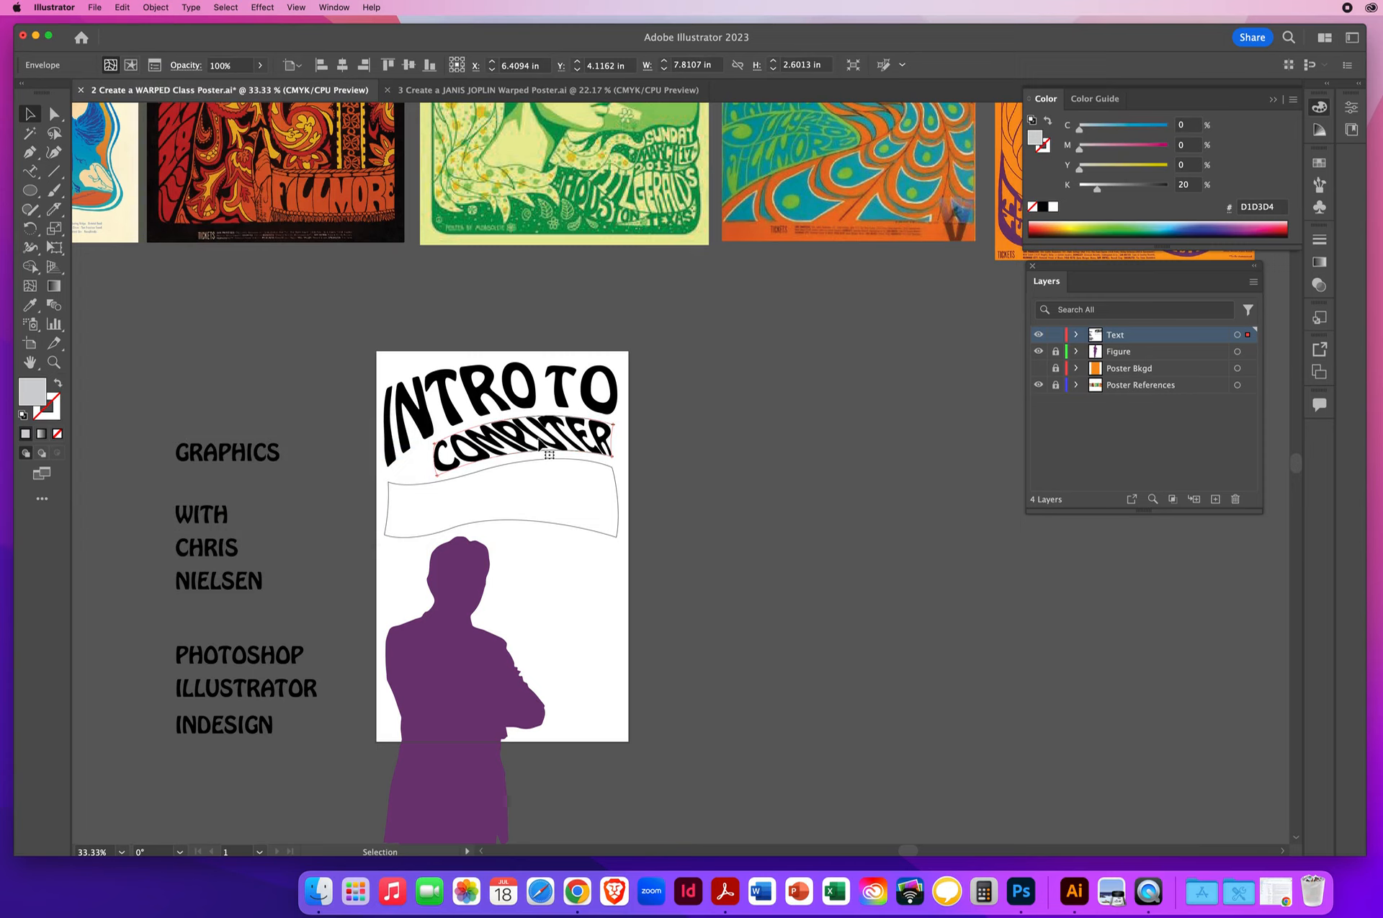
- Warp the word GRAPHICS into the wide wavy shape using Envelope Distort's Make with Top Object, then deselect it
left_click(417, 485)
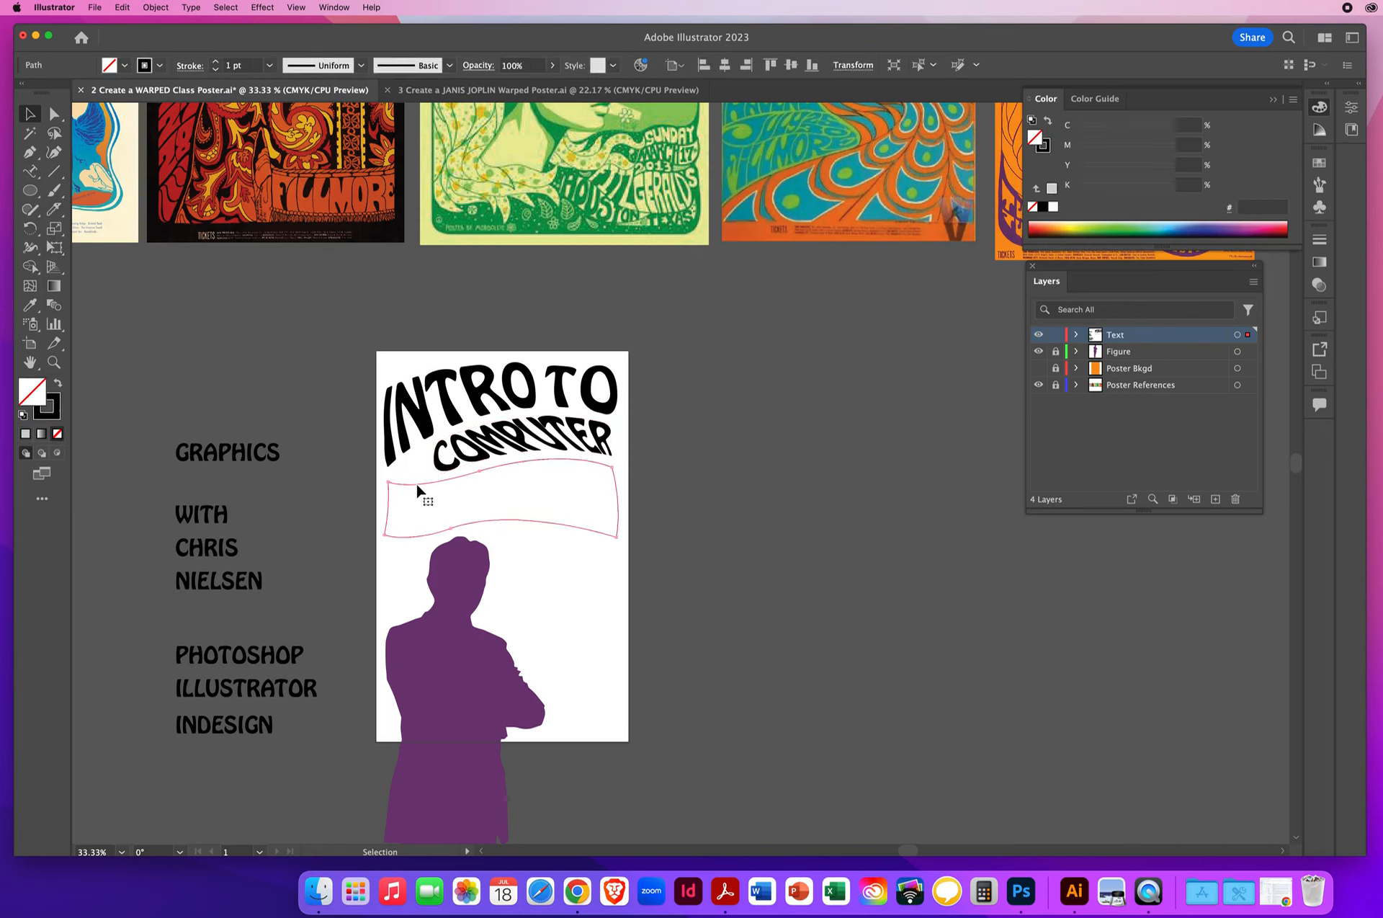
left_click(243, 455, "shift")
left_click(156, 7)
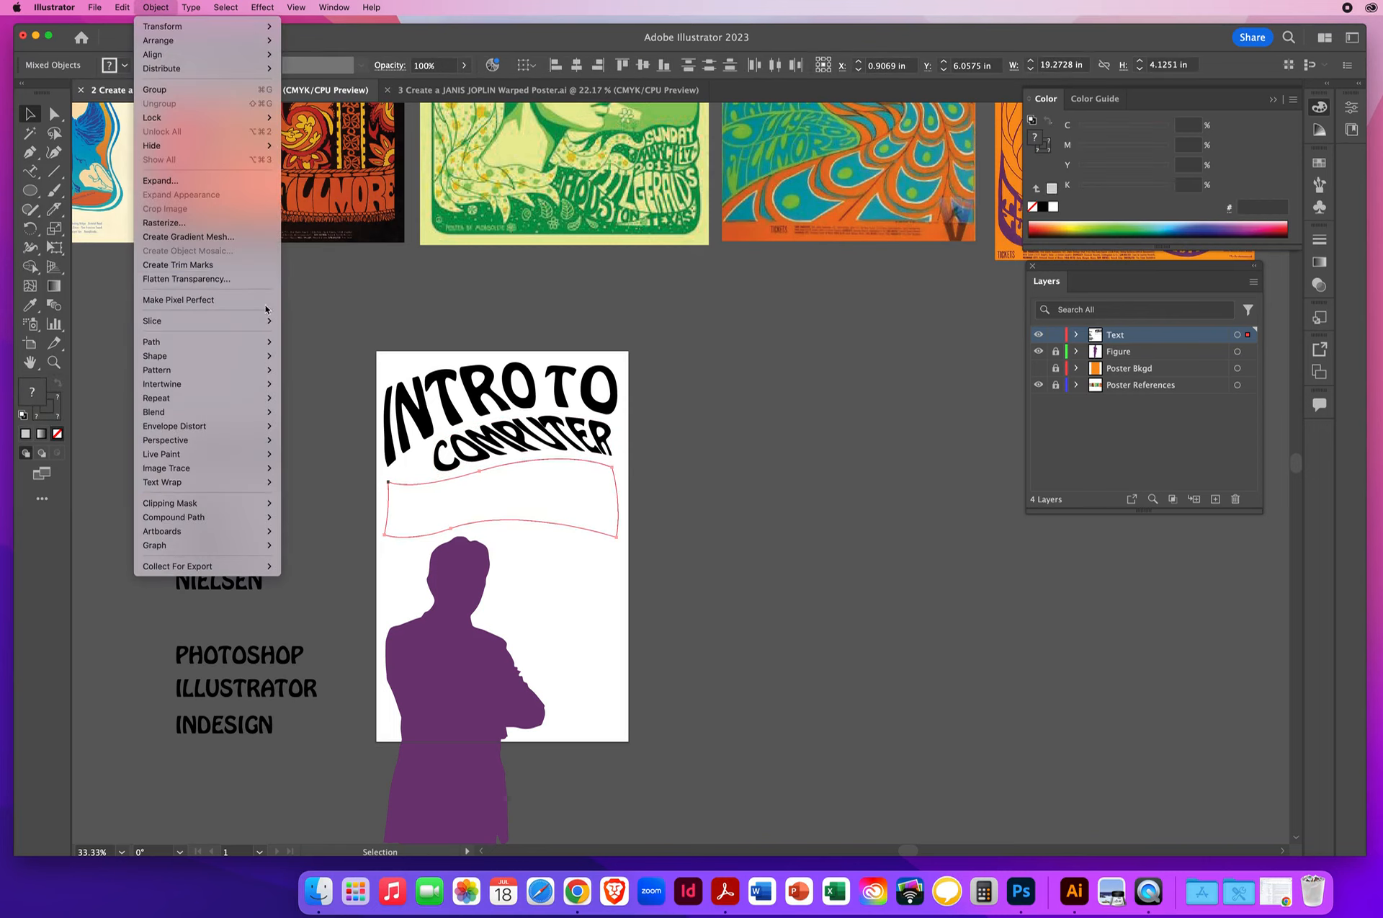
mouse_move(193, 430)
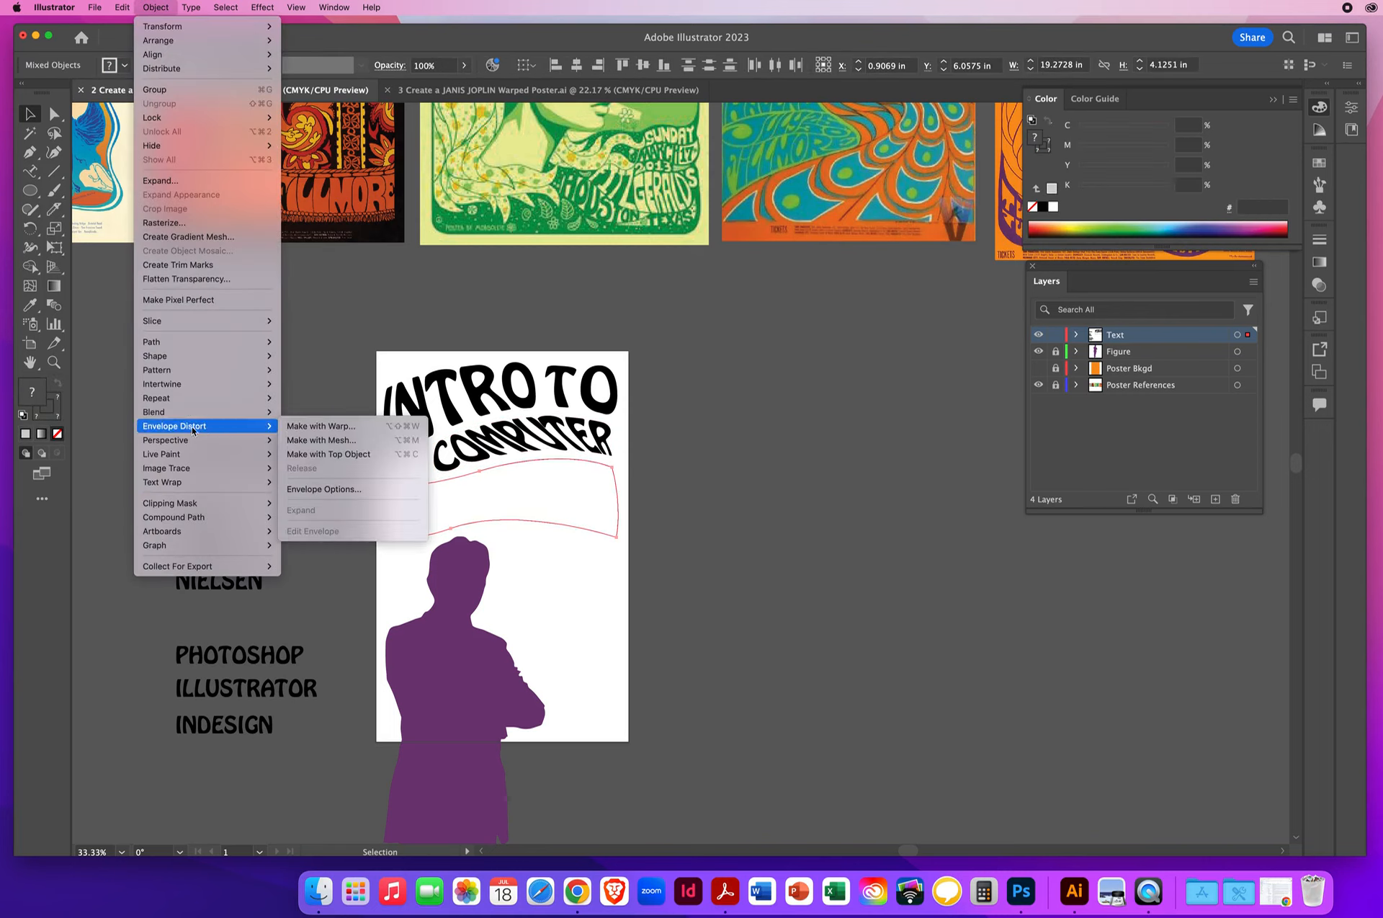
left_click(354, 455)
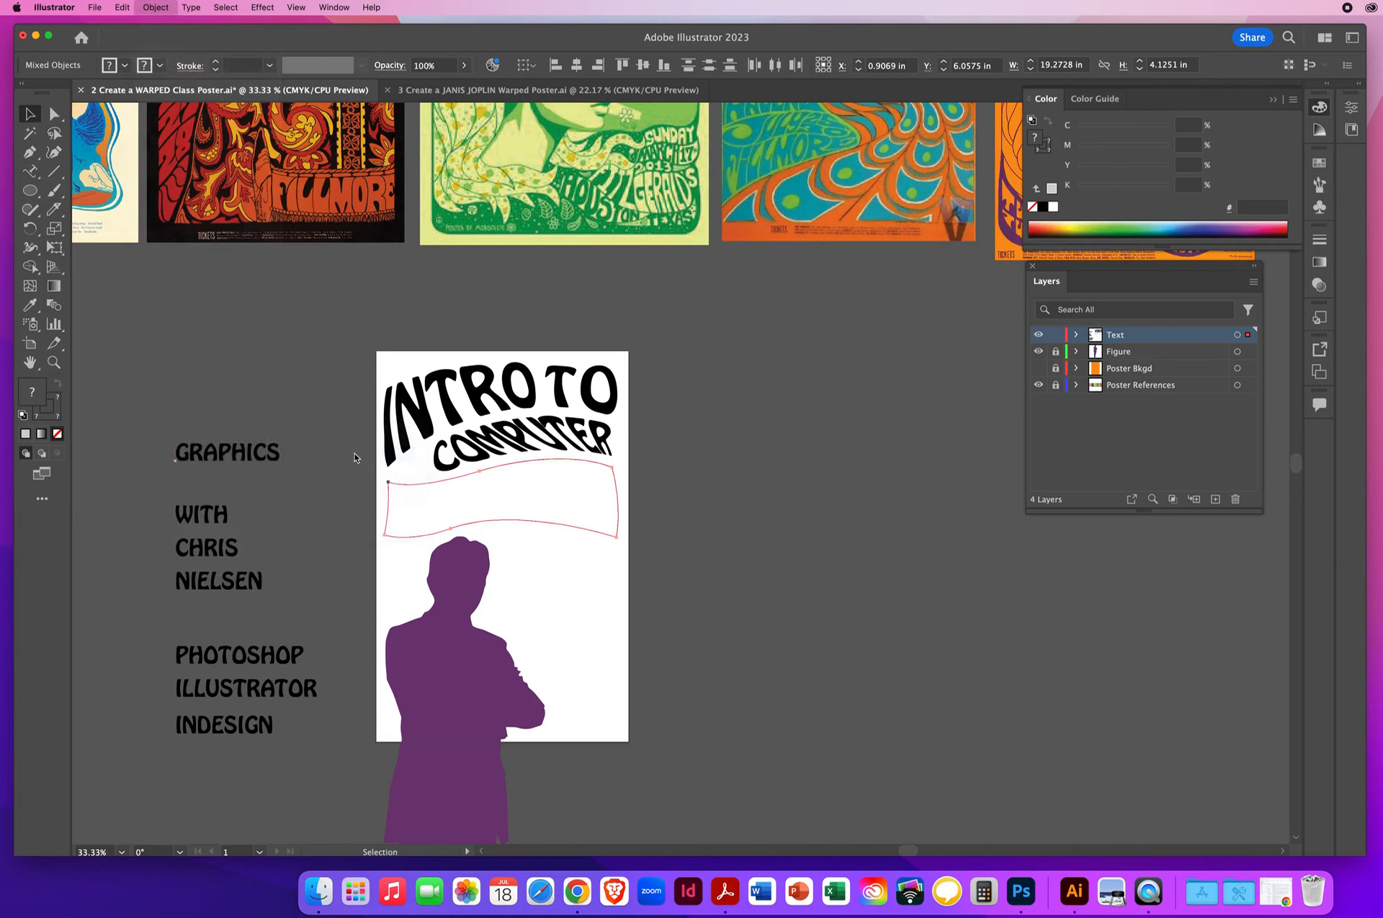
left_click(245, 426)
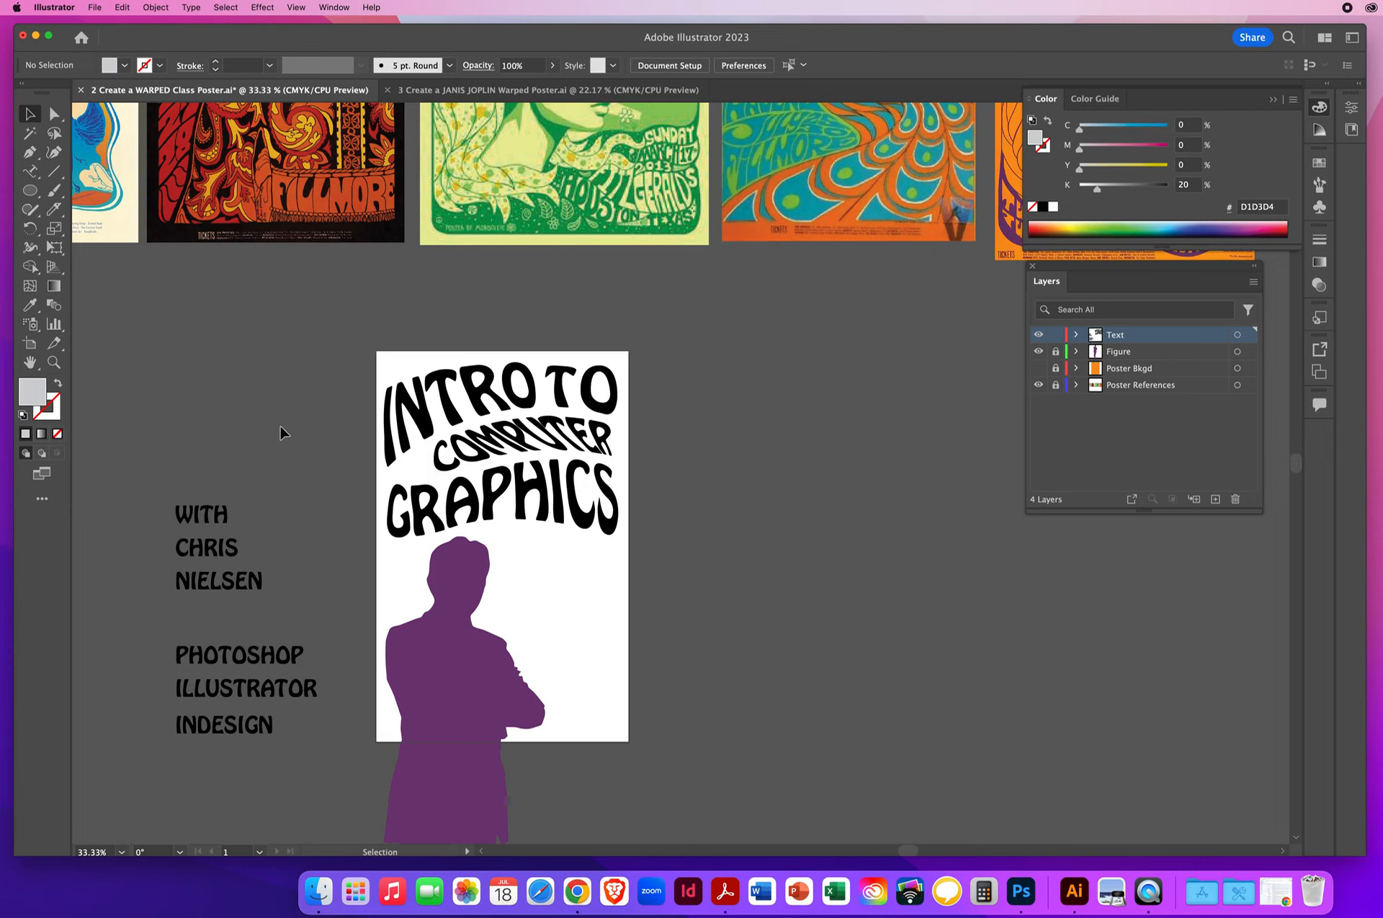
- Reshape the top edge of INTRO's envelope by adjusting the curve handles of its two upper corner points
left_click(54, 362)
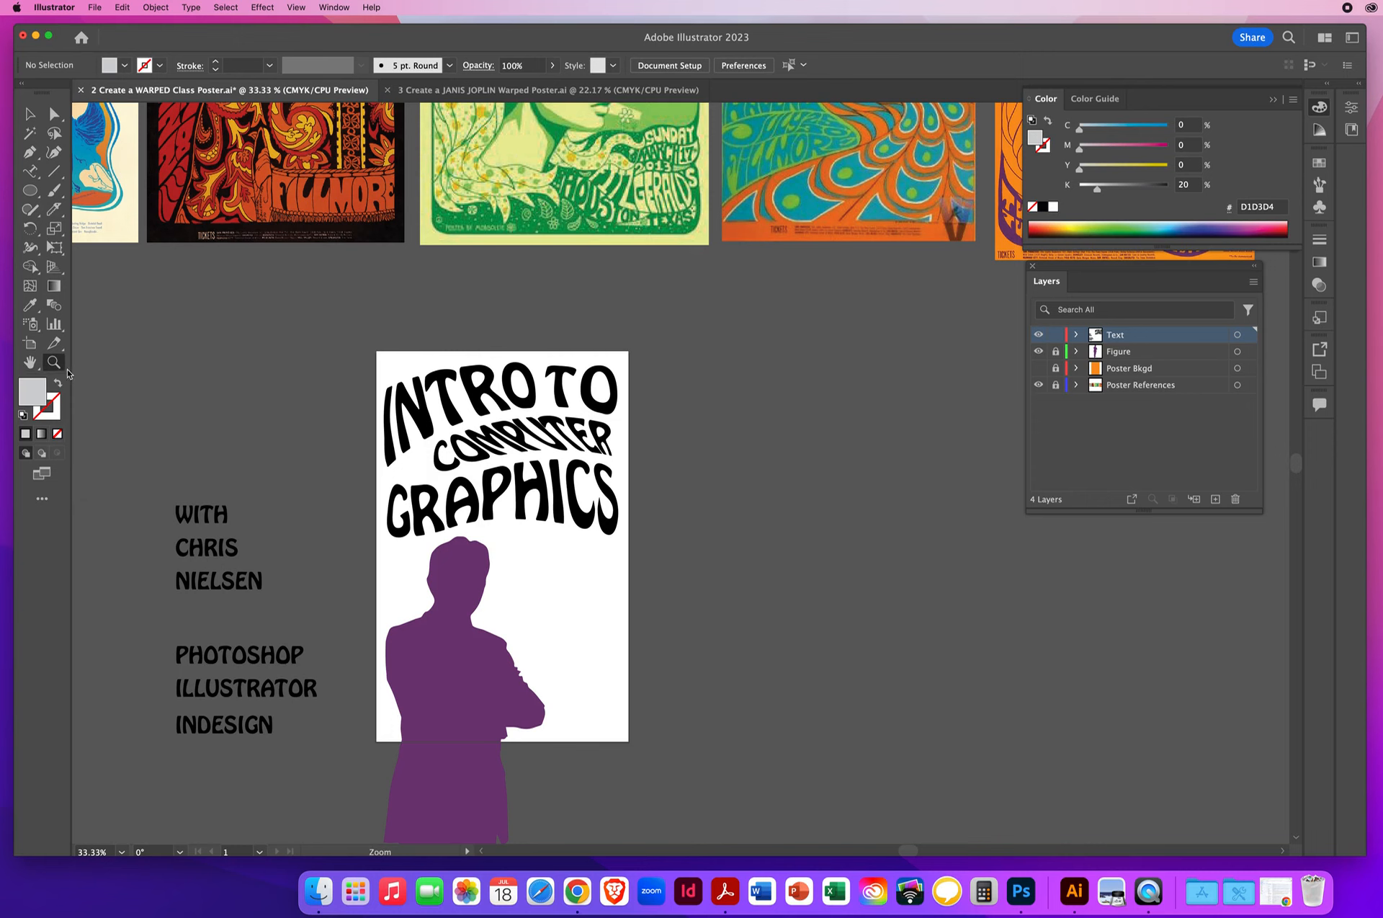
left_click(497, 425)
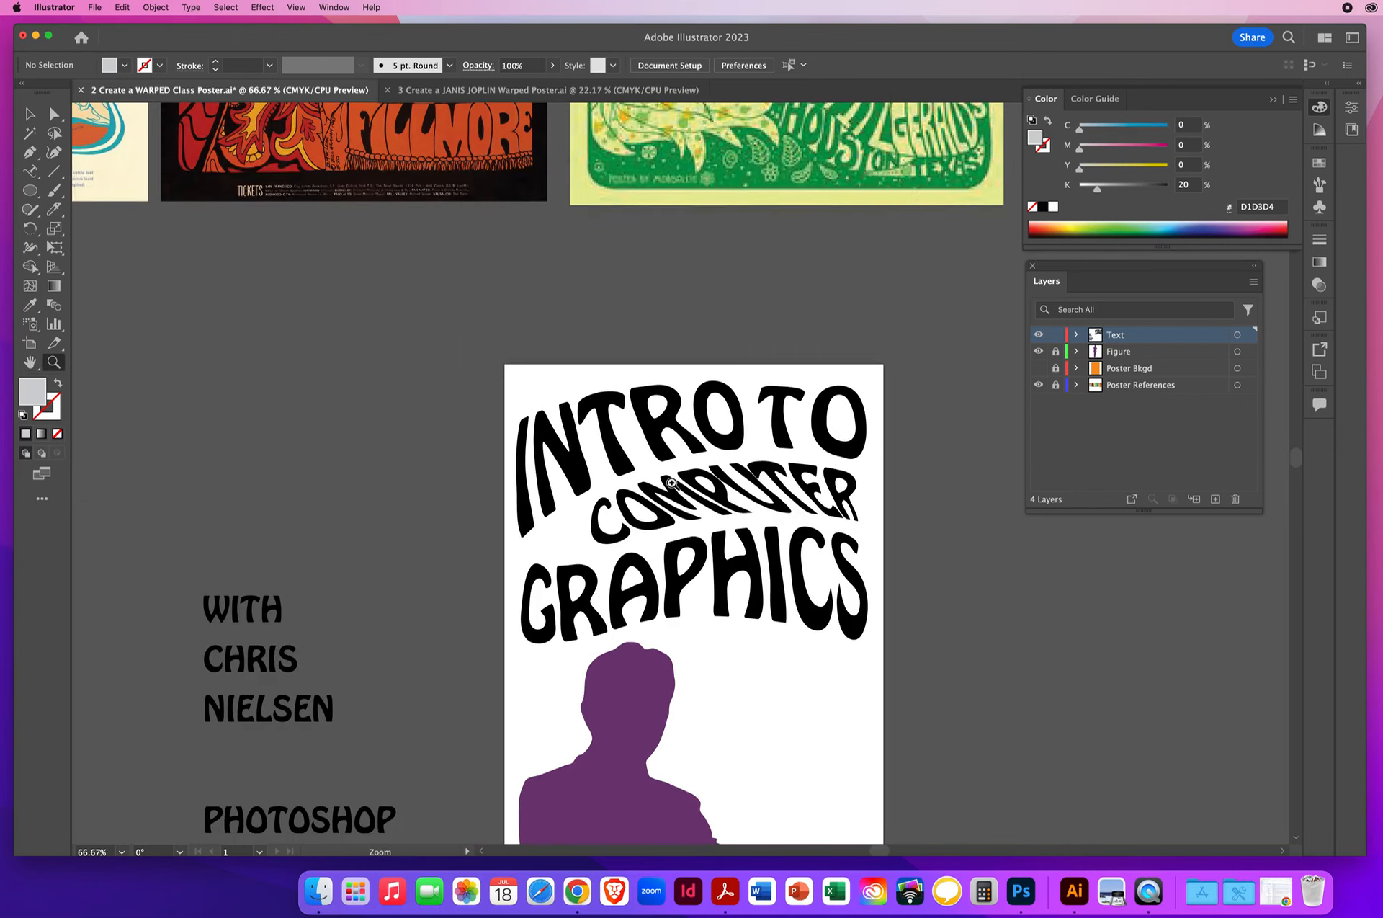
left_click(672, 483)
left_click(54, 115)
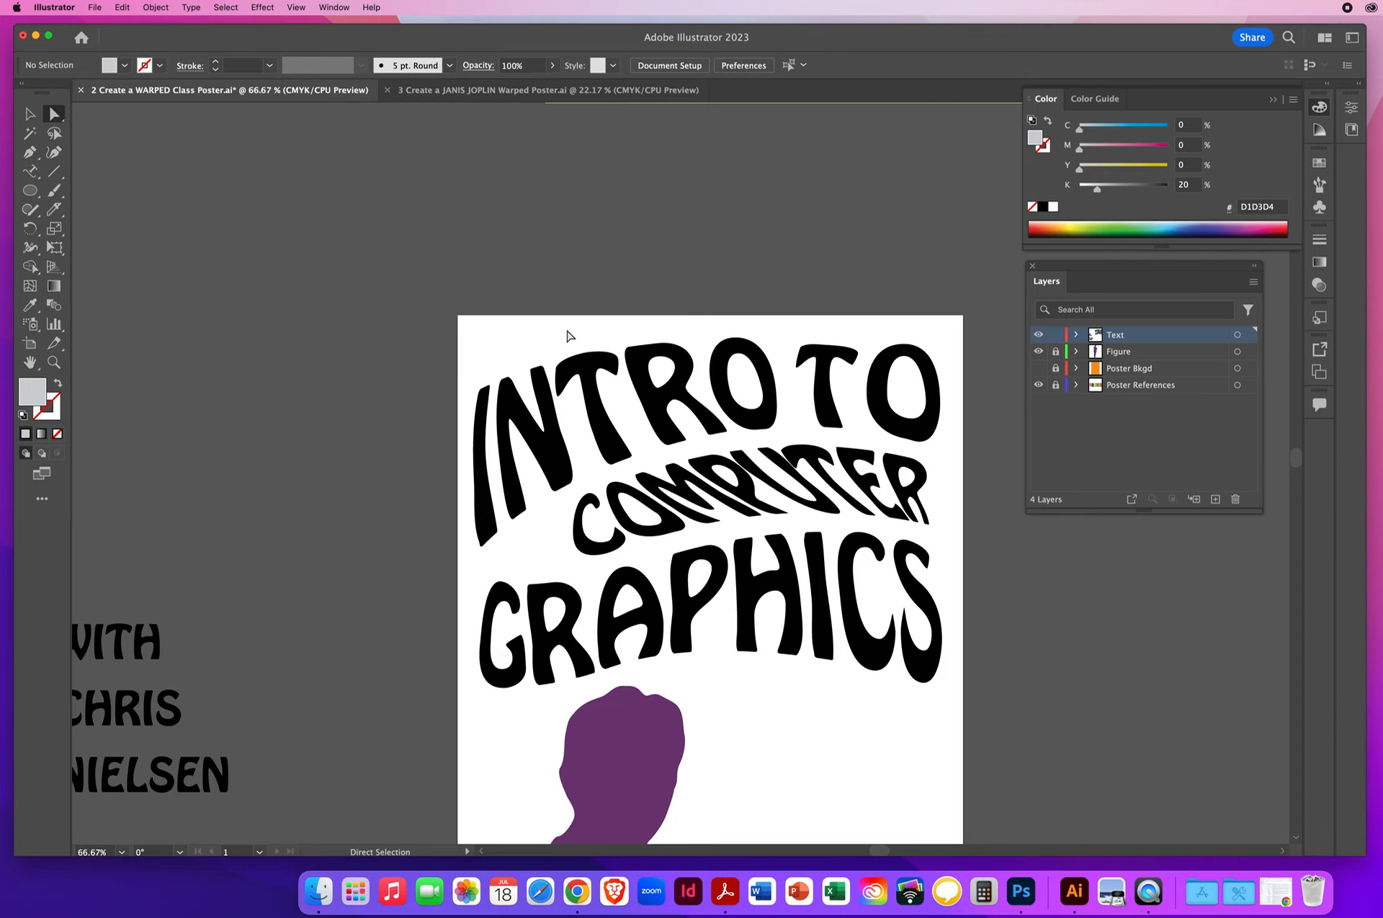
left_click(550, 365)
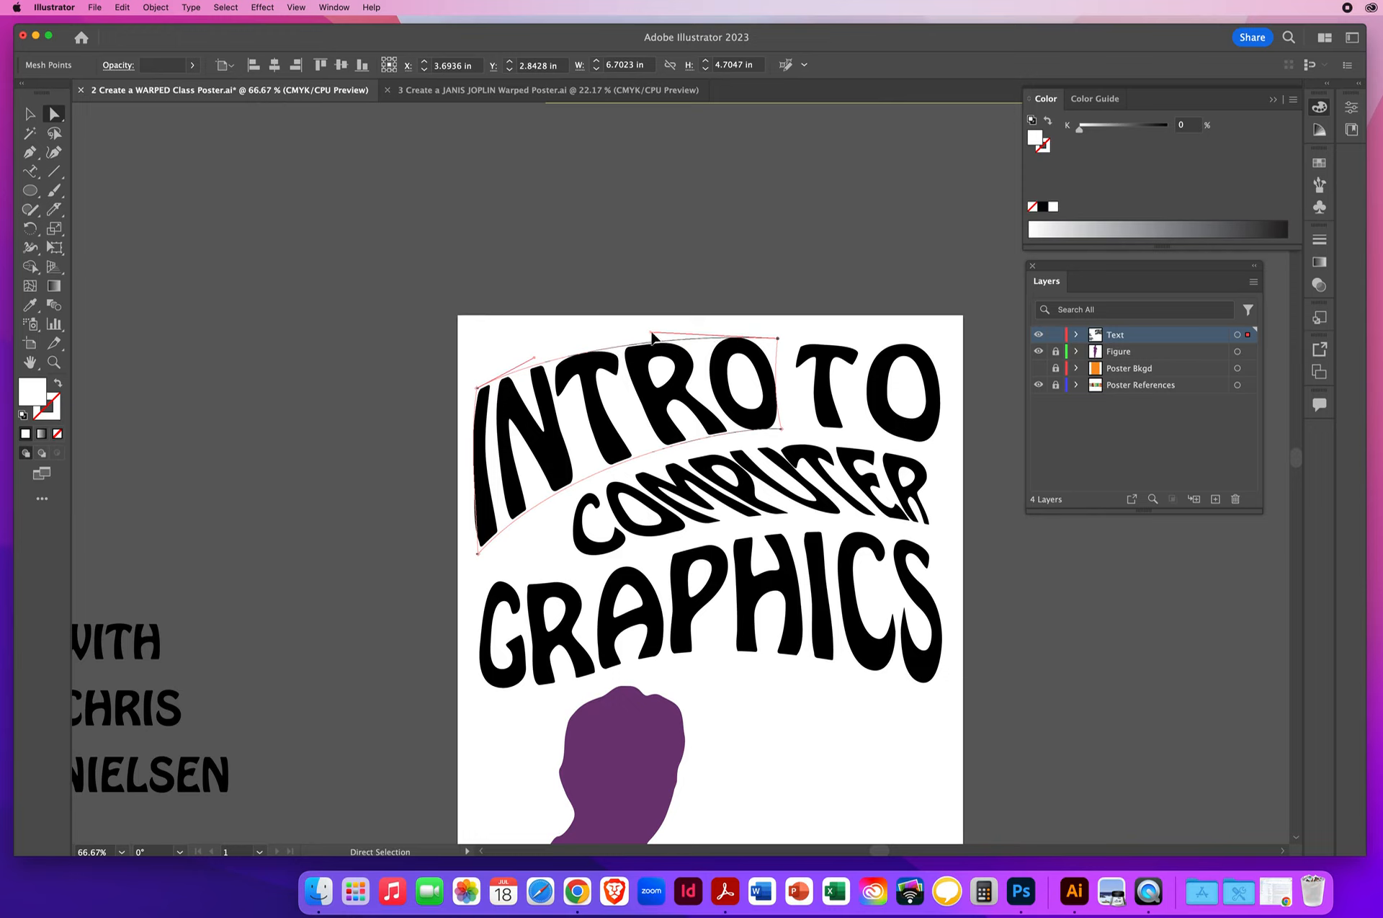
mouse_move(652, 335)
left_mouse_down()
mouse_move(591, 333)
mouse_move(670, 332)
left_mouse_up()
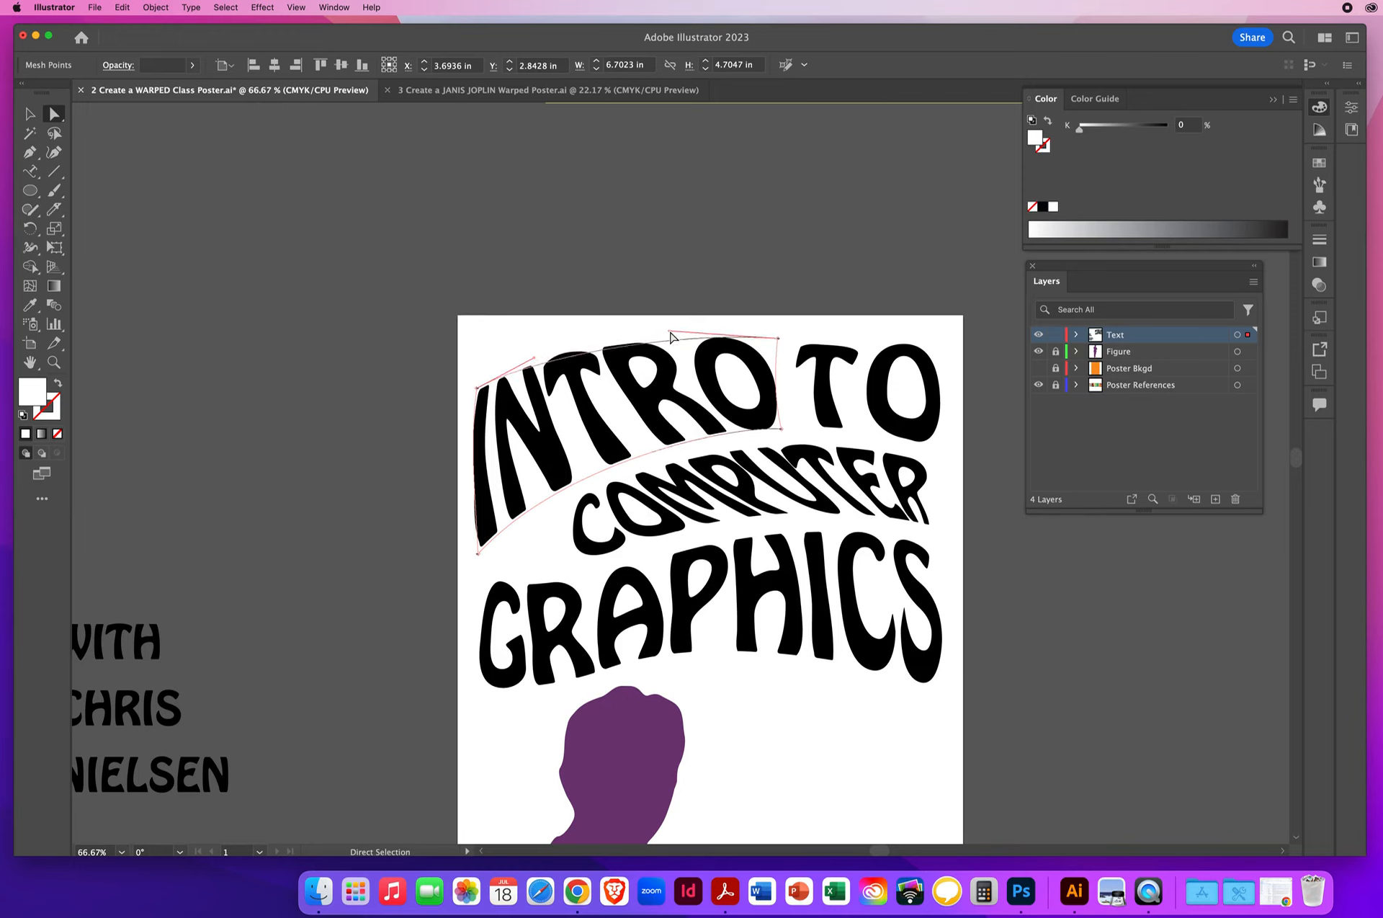
left_click_drag(535, 358, 581, 343)
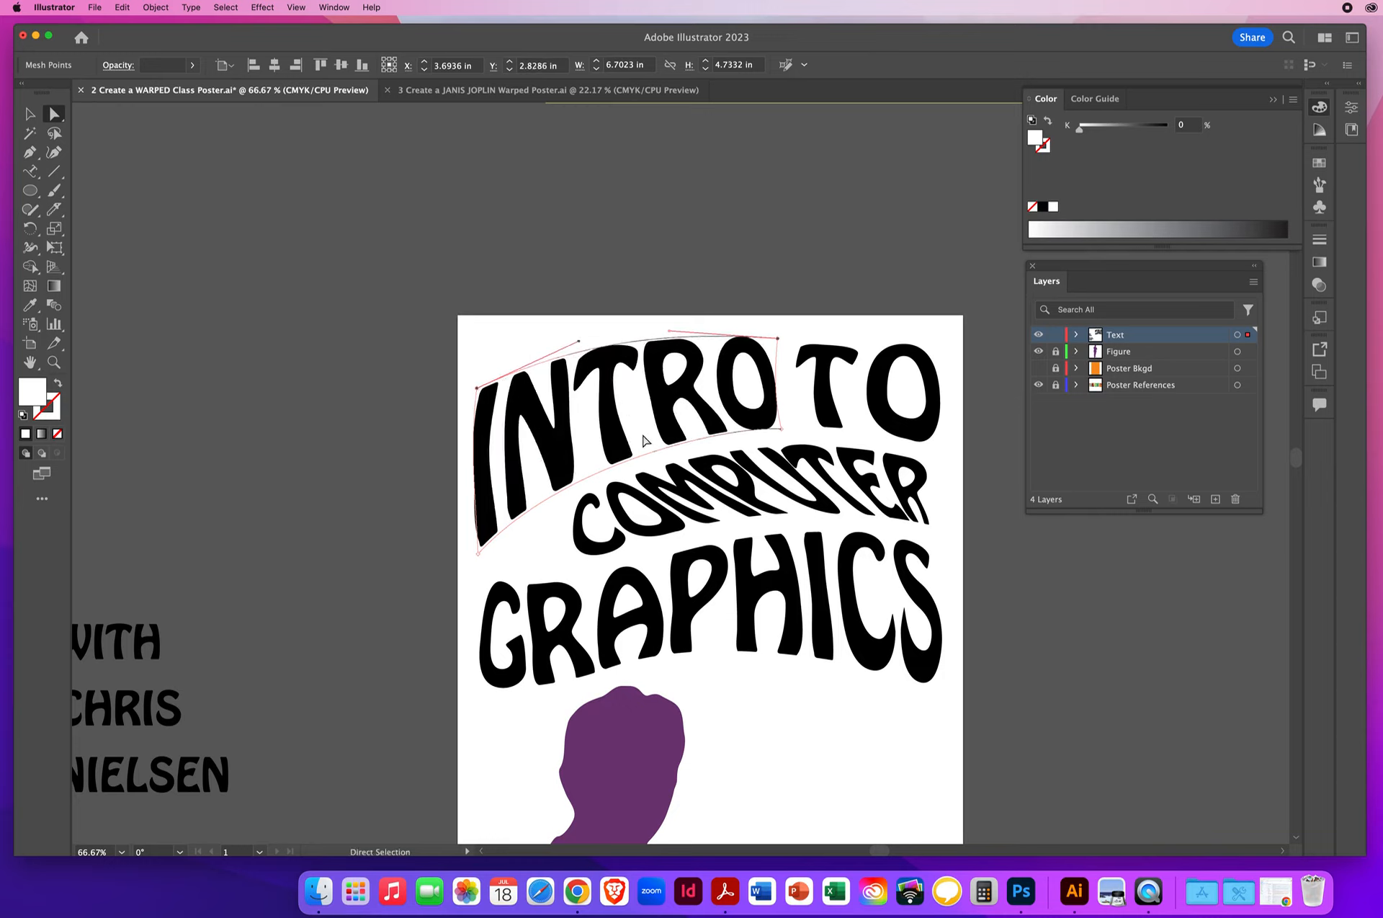
- Reshape the bottom edge of INTRO's envelope by adjusting the curve handles of its two lower corner points, then deselect it
left_click(634, 463)
left_click_drag(564, 461, 541, 481)
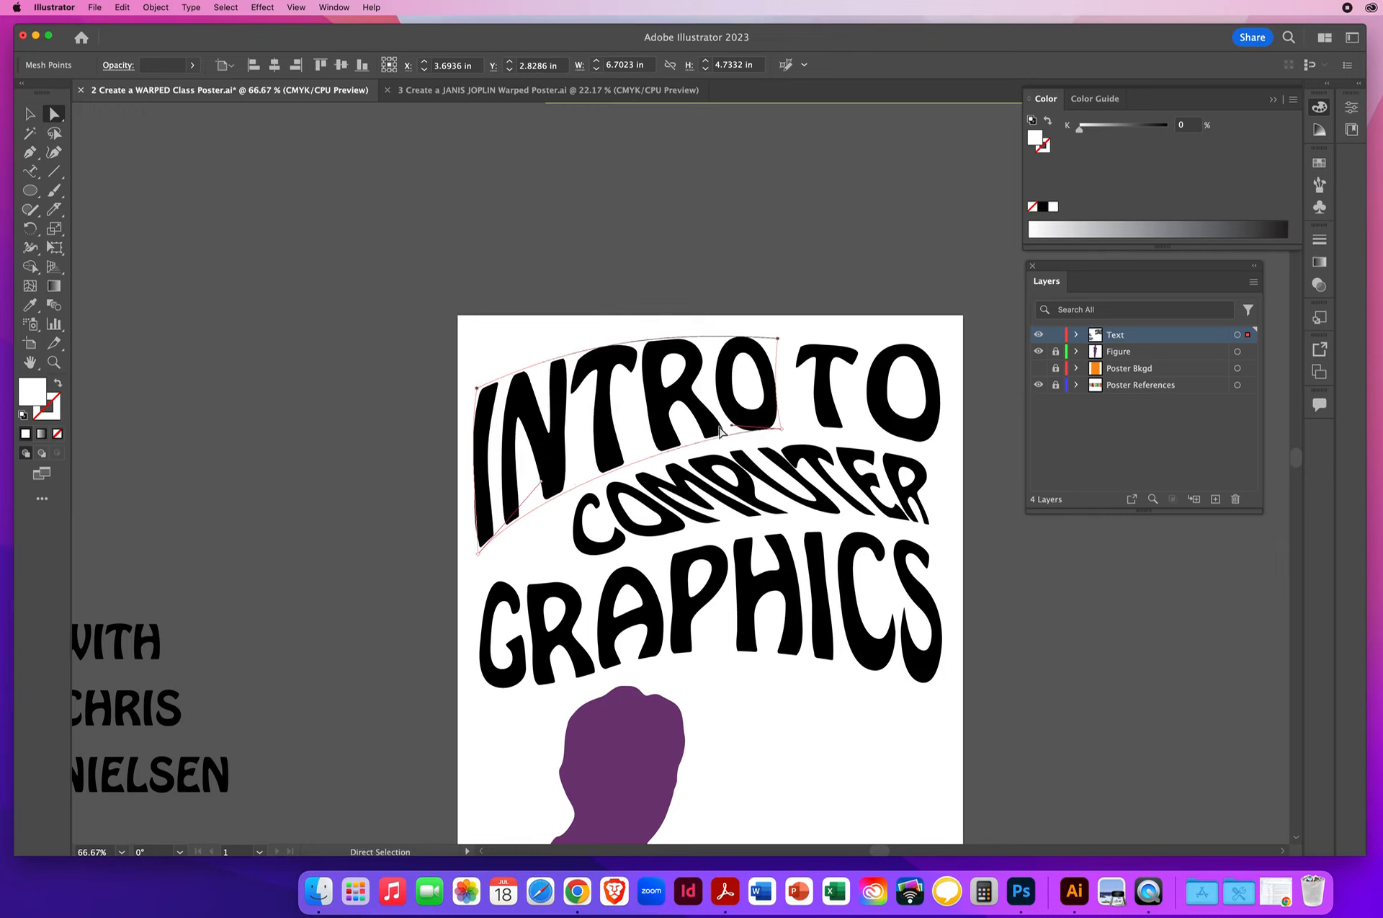
left_click_drag(731, 425, 696, 431)
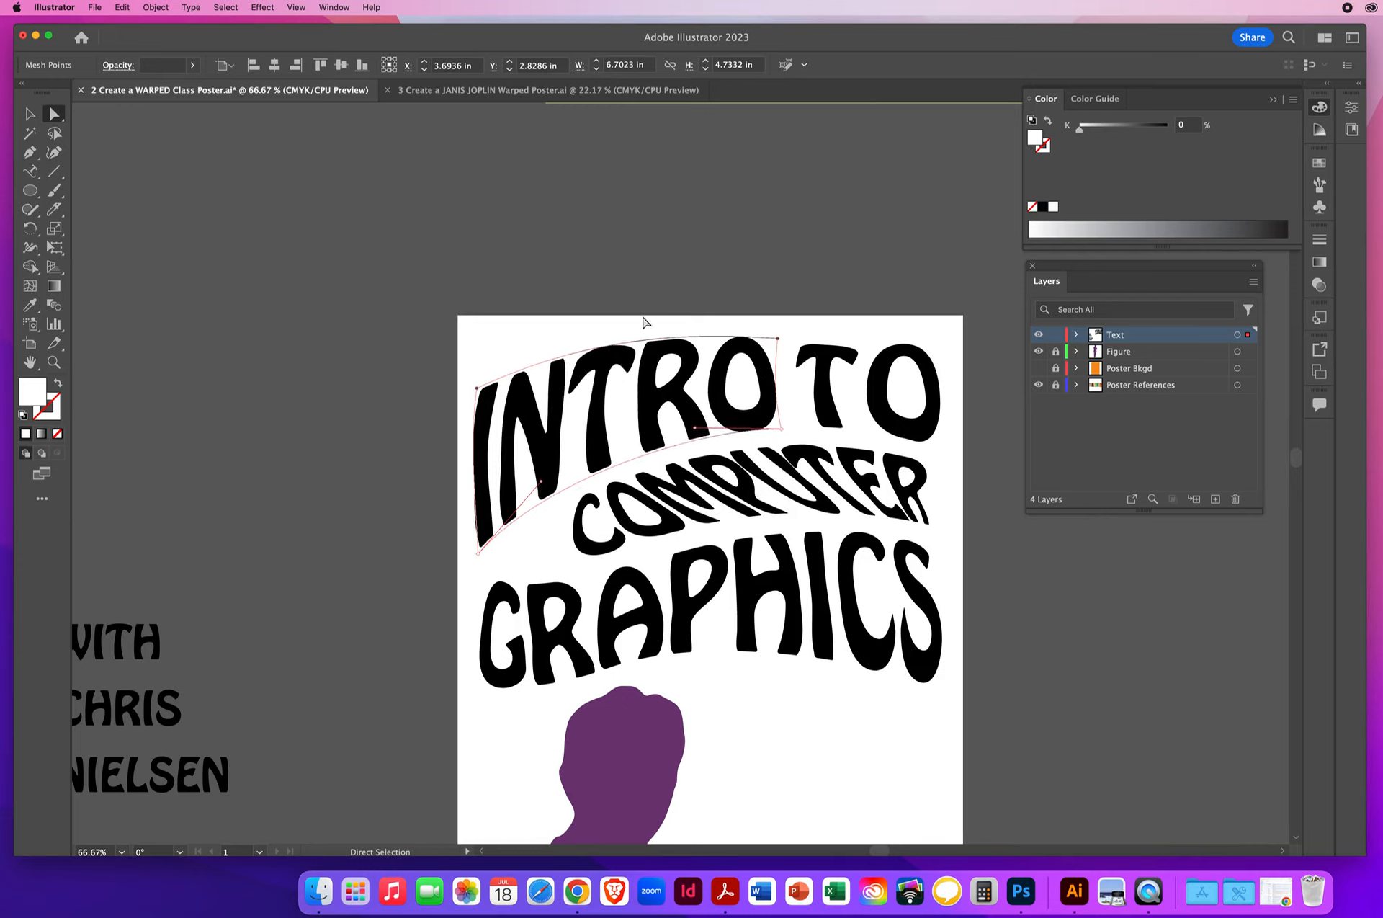
left_click(696, 211)
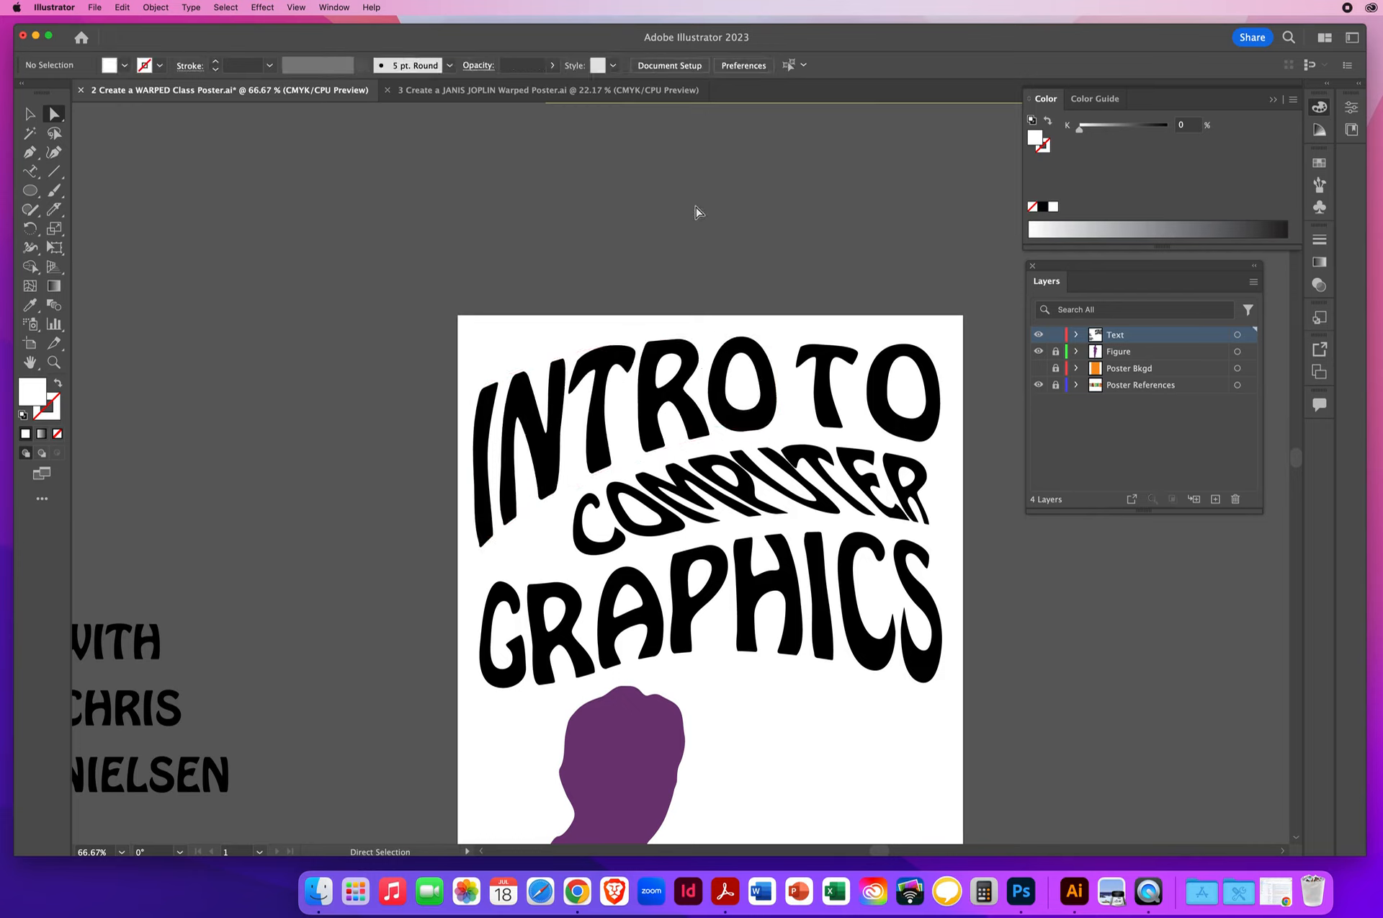
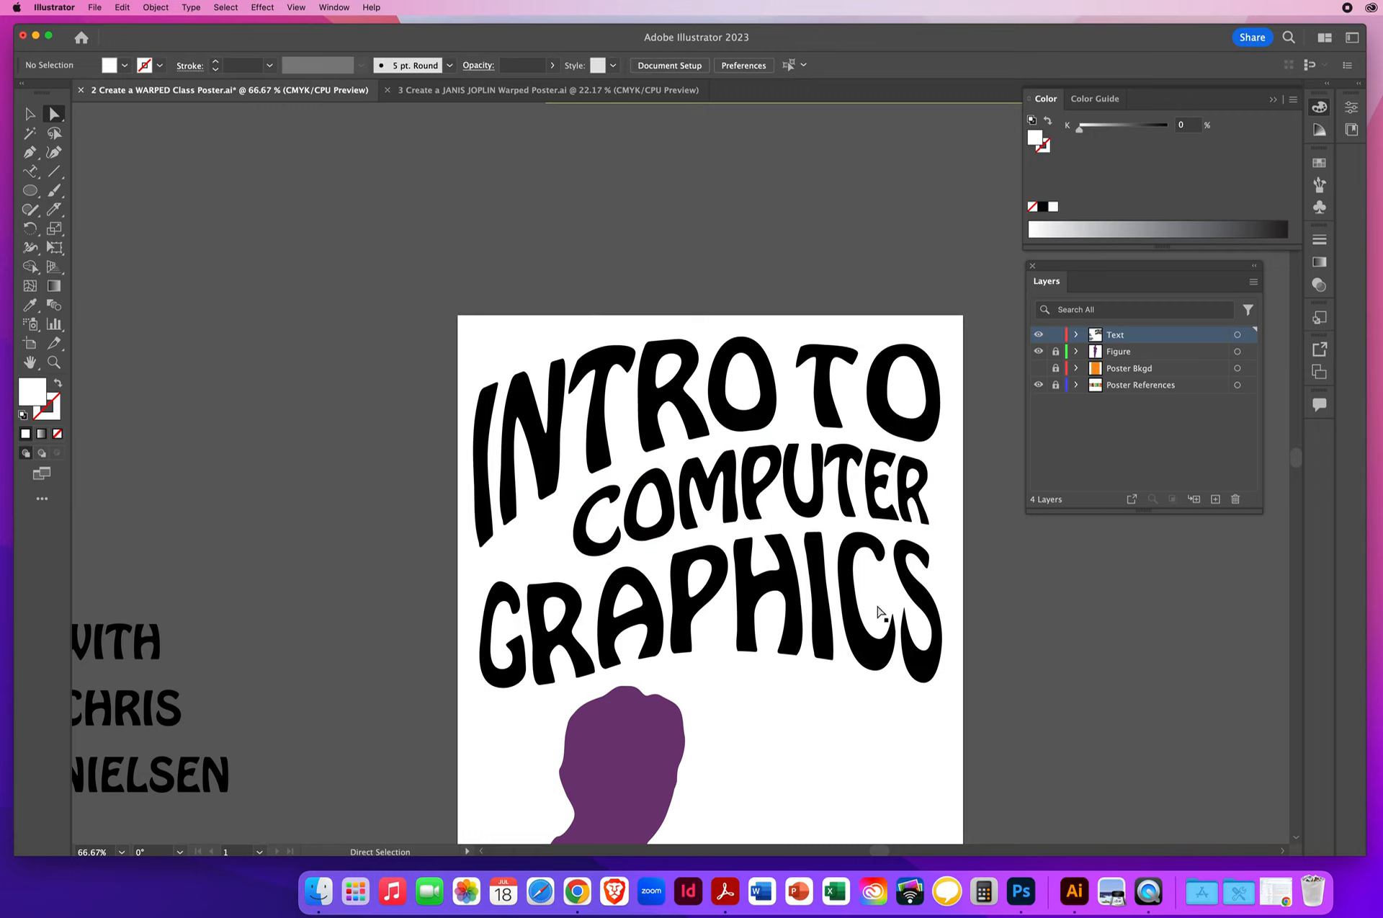
- Examine the orange and purple Fillmore reference poster at the end of the row of reference posters above the artboard
left_click(56, 367)
left_click(707, 508, "alt")
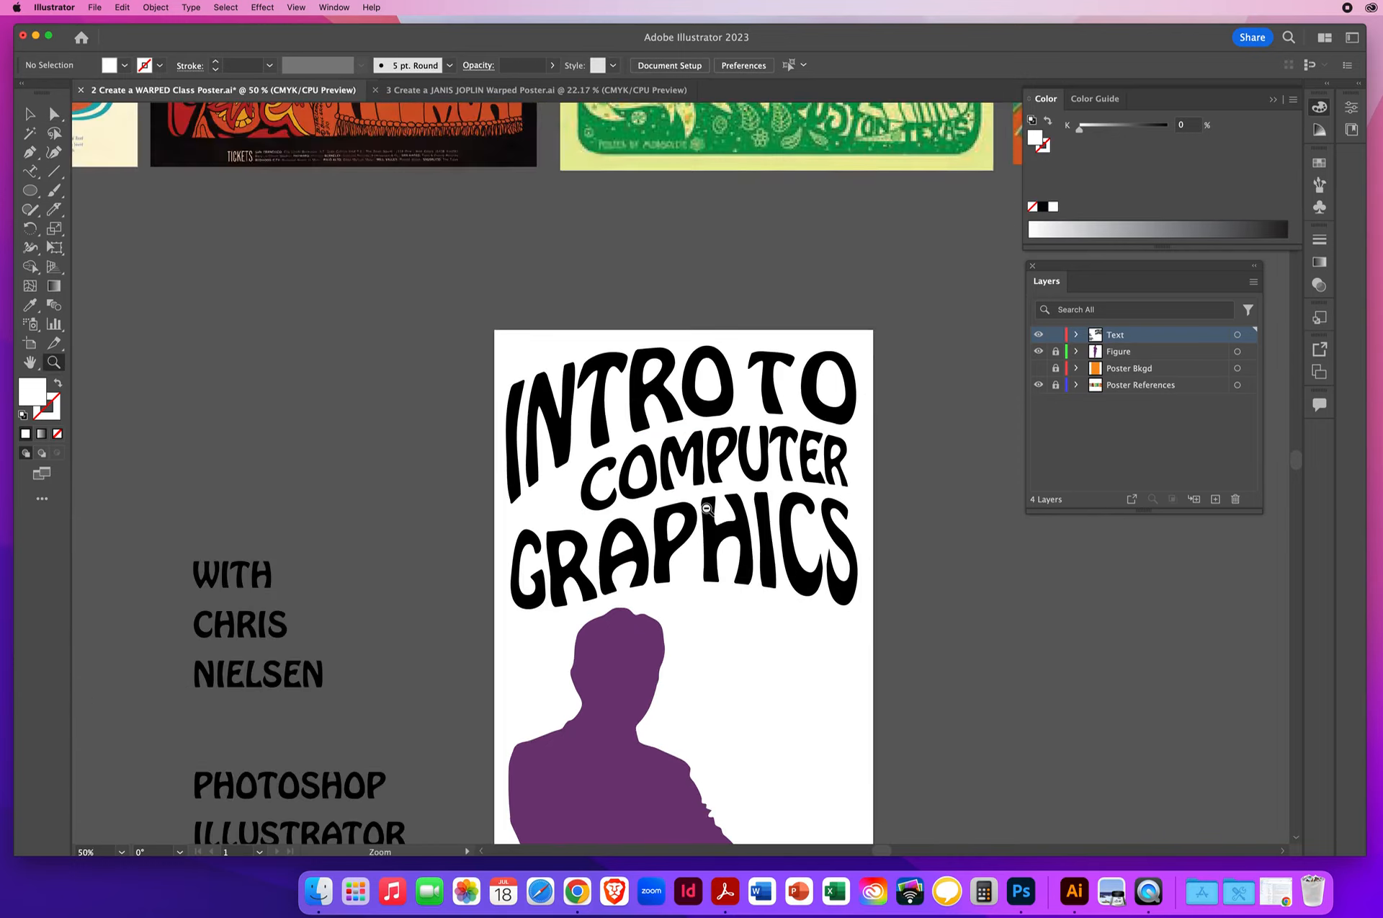
left_click(707, 510, "alt")
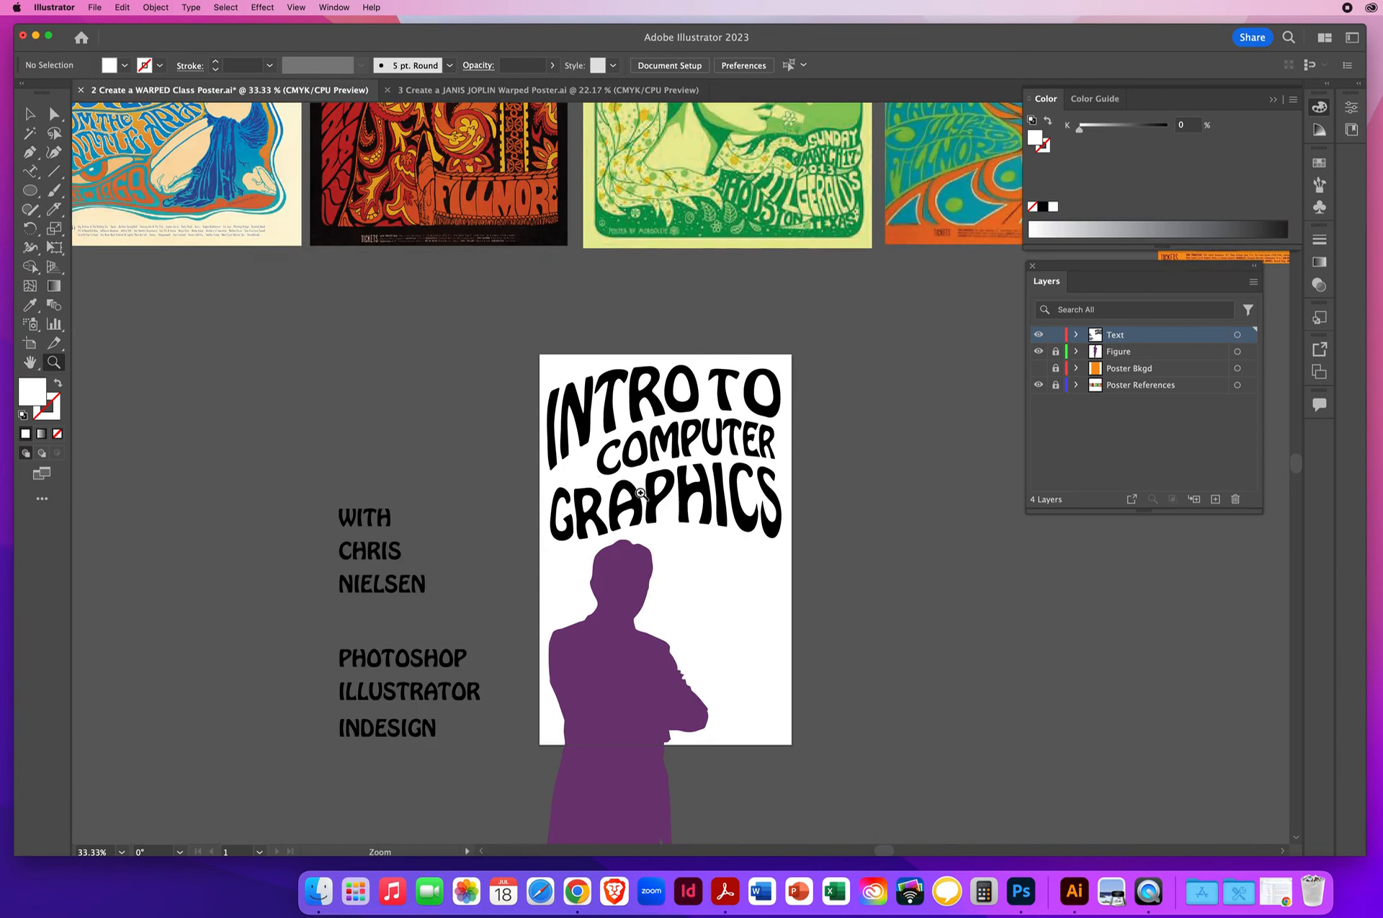
left_click(30, 113)
key("space")
left_click_drag(959, 267, 239, 617)
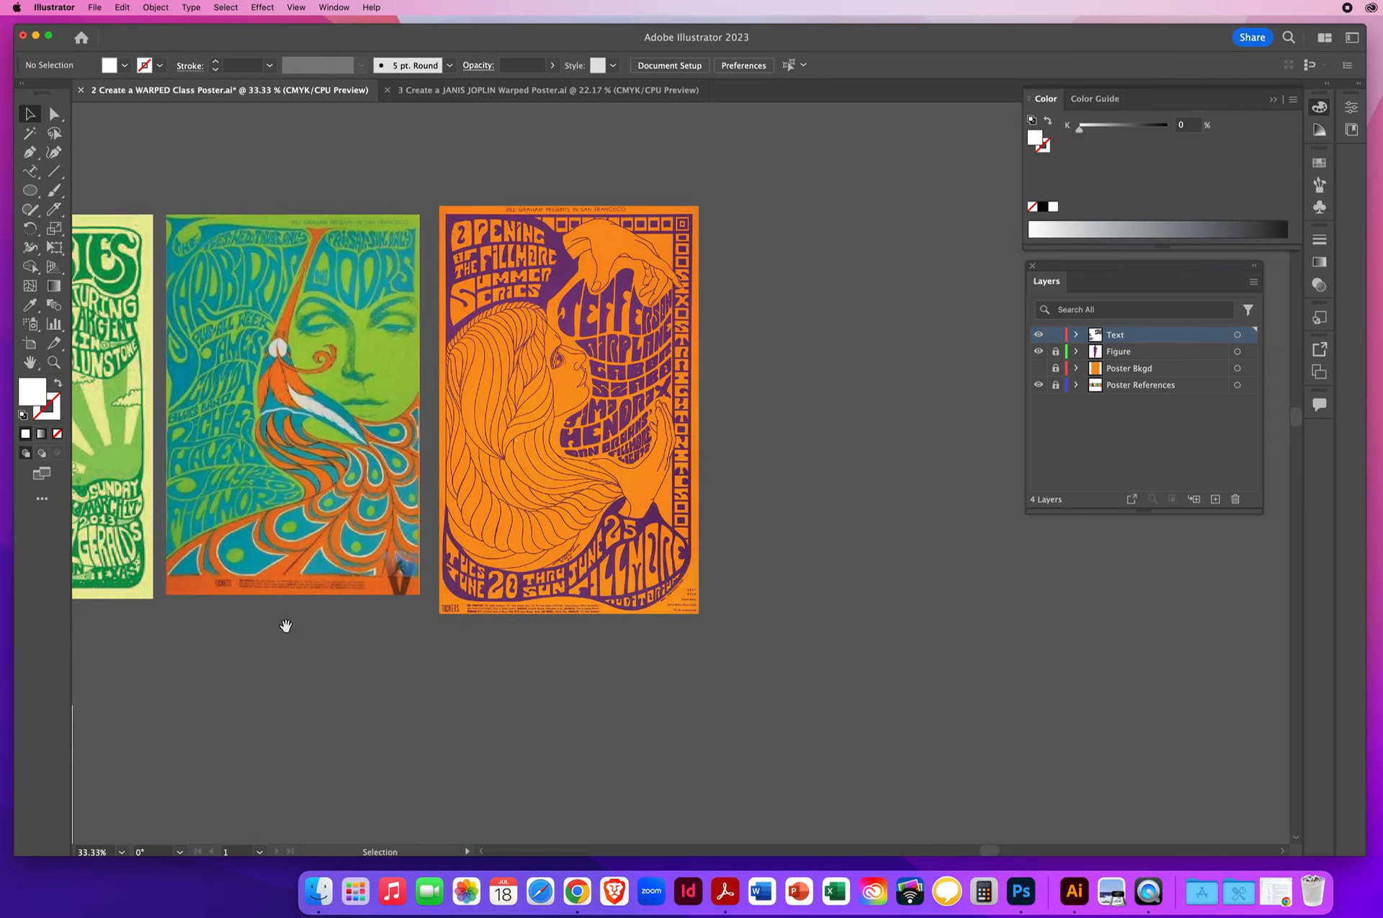
left_click_drag(287, 625, 950, 243)
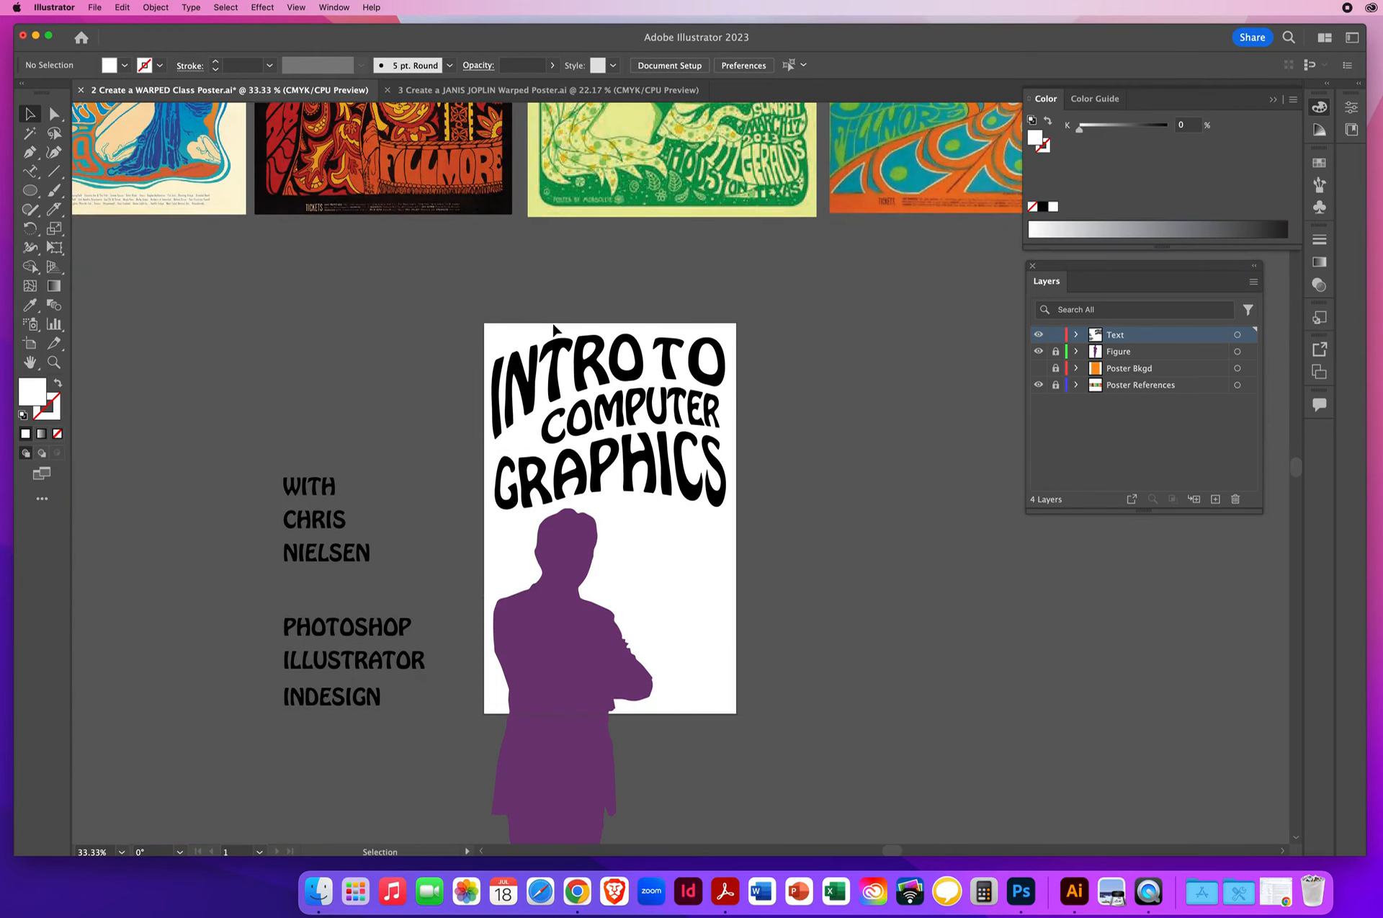
- Switch all the title envelopes to Edit Contents and recolor their text with the figure's purple using the Eyedropper
left_click_drag(487, 303, 736, 489)
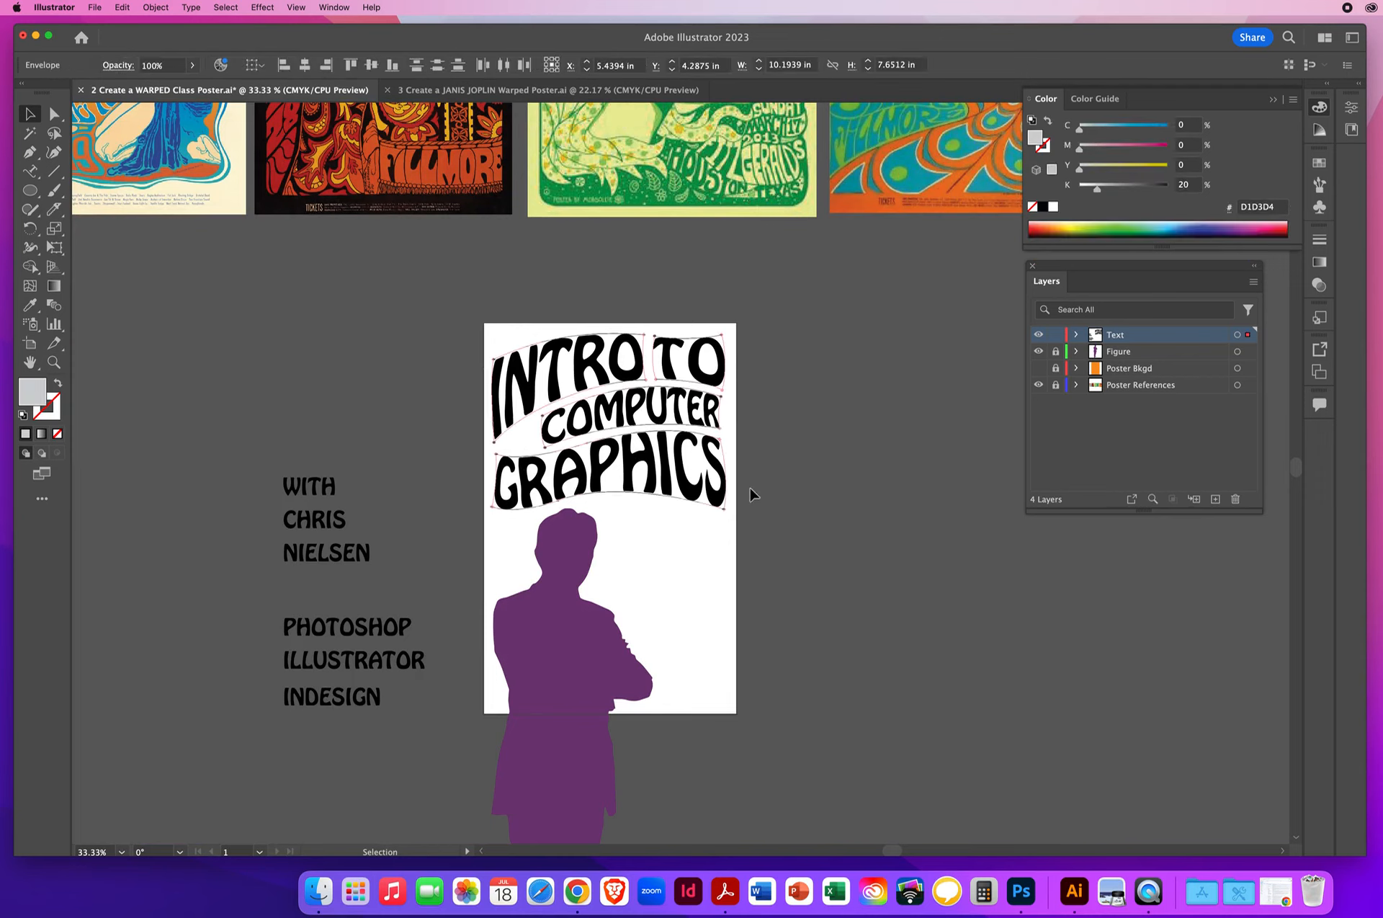
left_click(153, 7)
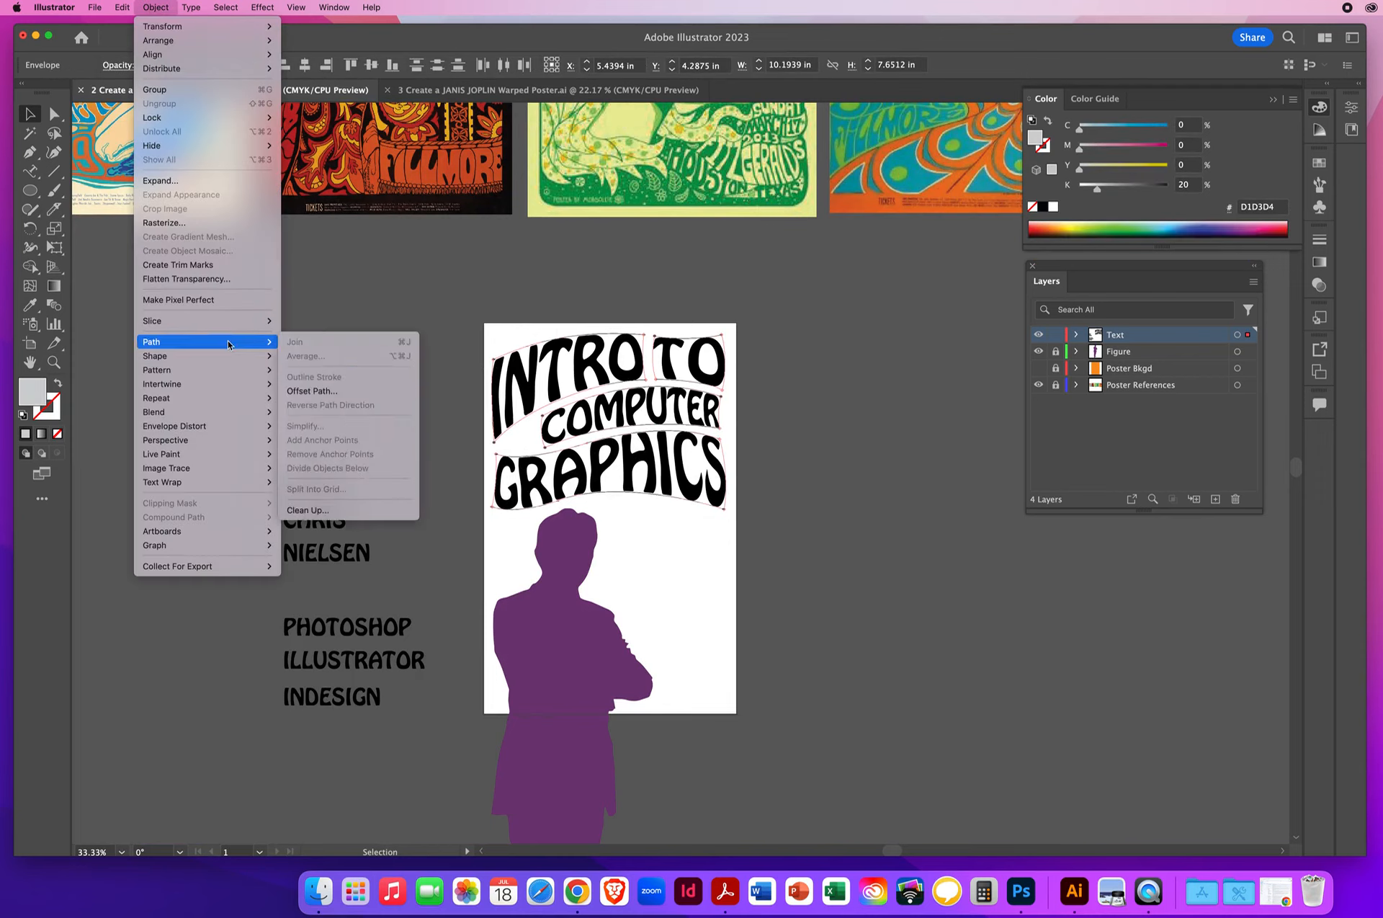
mouse_move(194, 432)
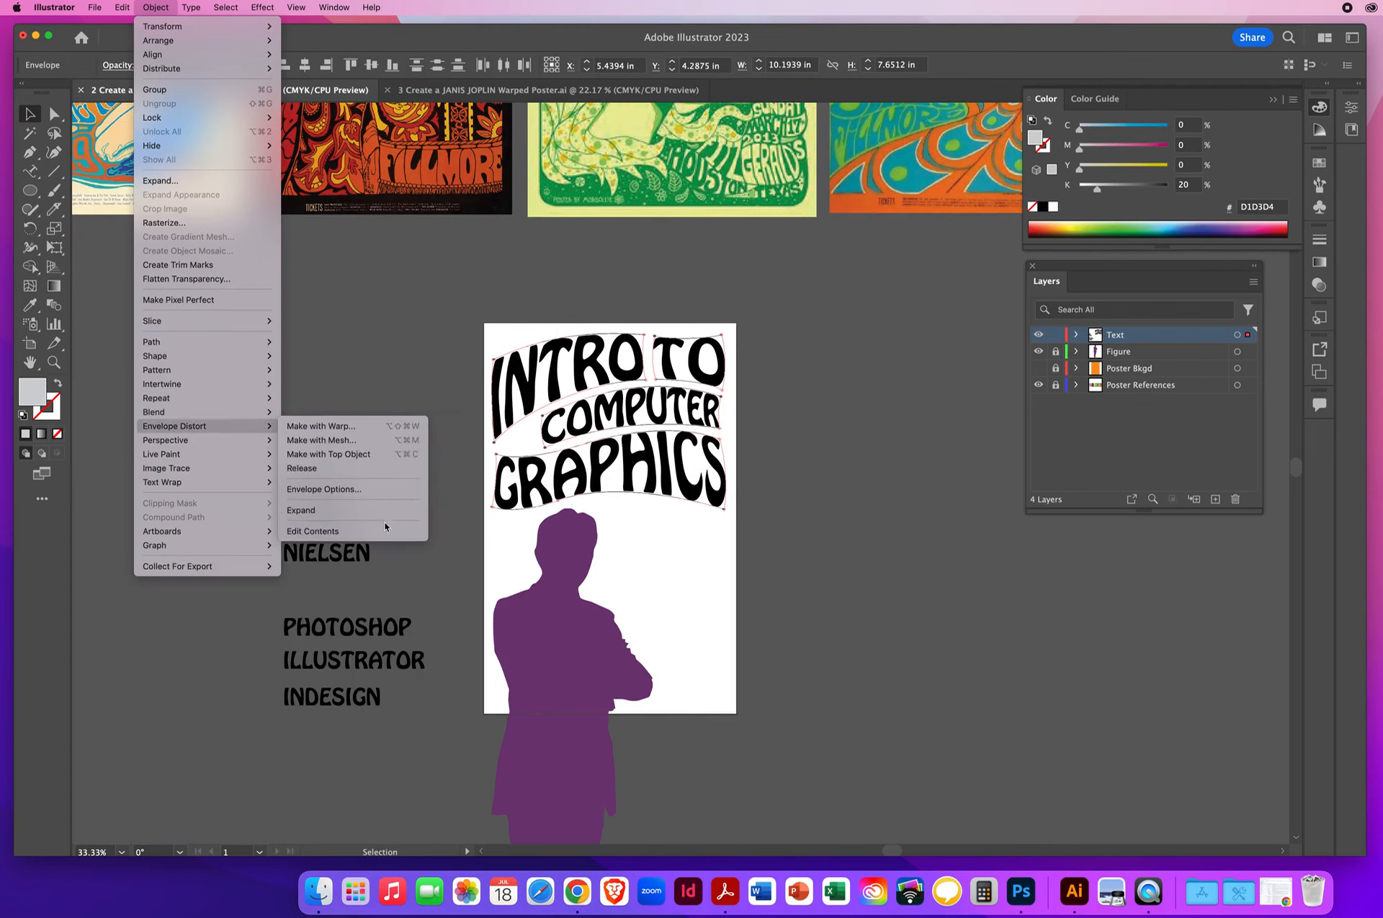
left_click(336, 534)
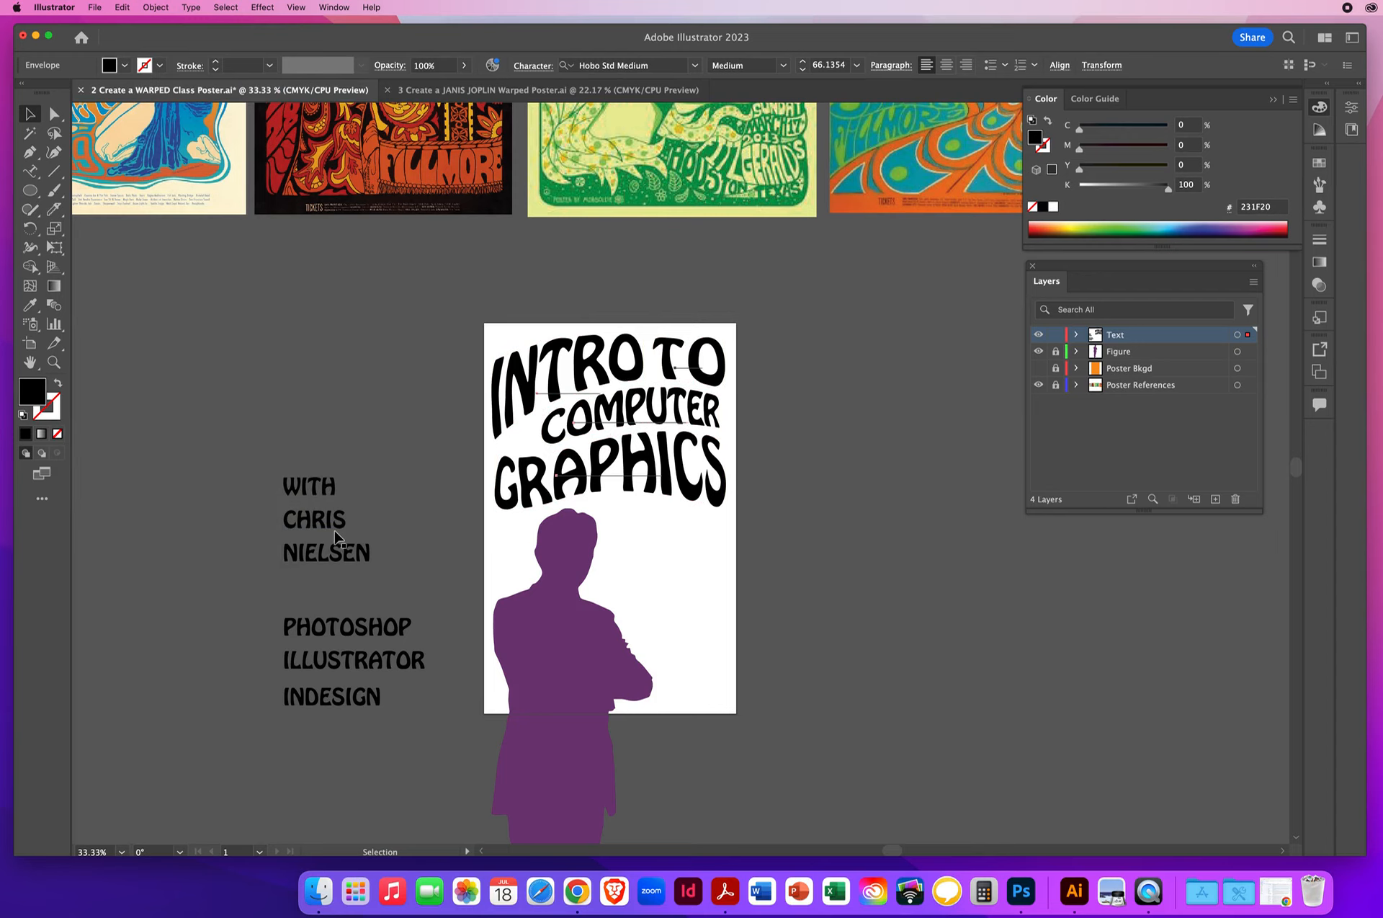
left_click(29, 304)
left_click(566, 551)
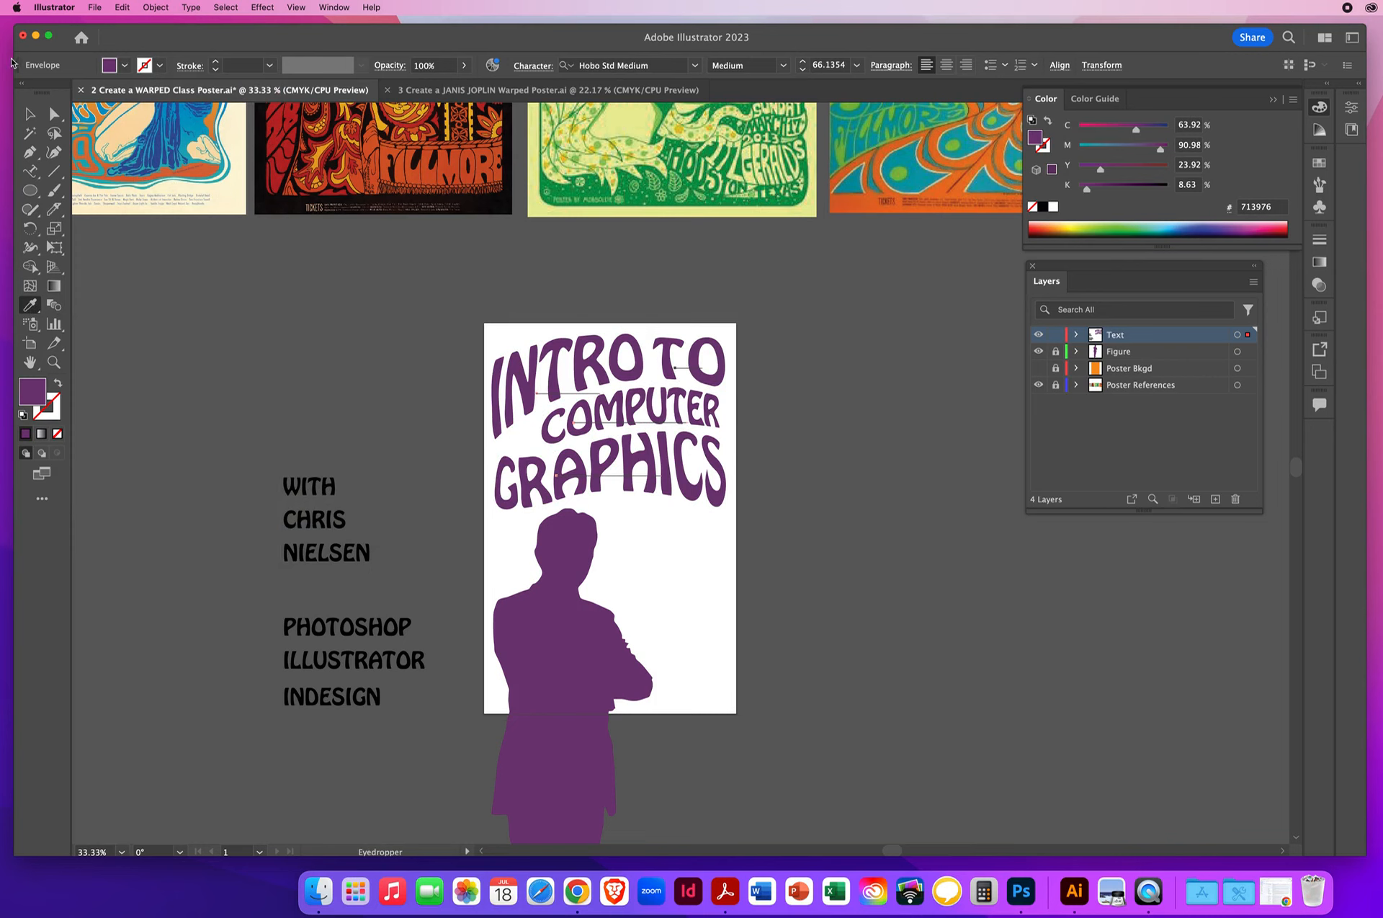
- Return the title words to envelope editing with Envelope Distort's Edit Envelope, then deselect them
left_click(29, 114)
left_click(156, 7)
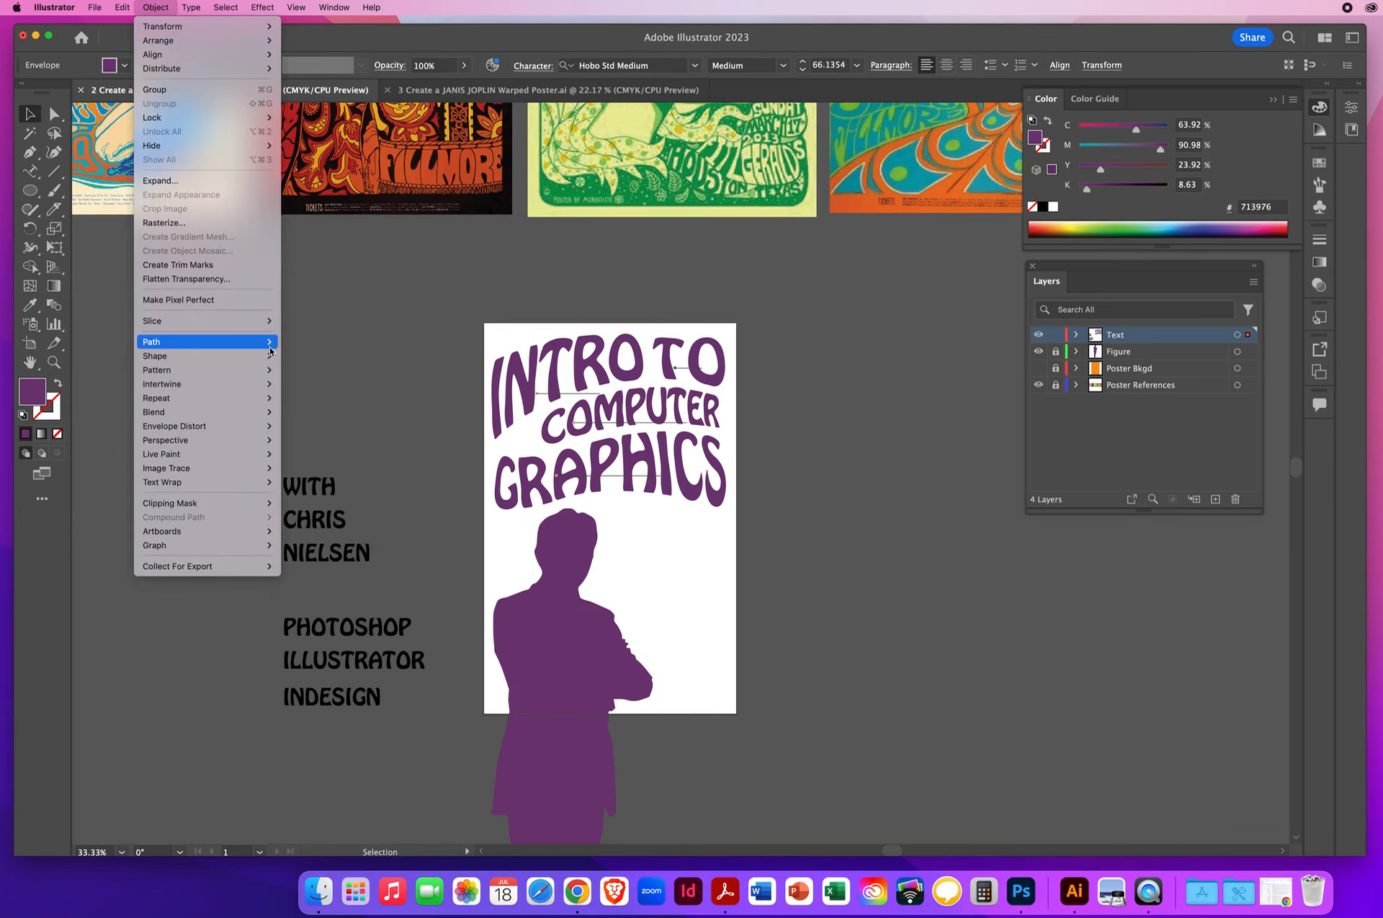
mouse_move(186, 430)
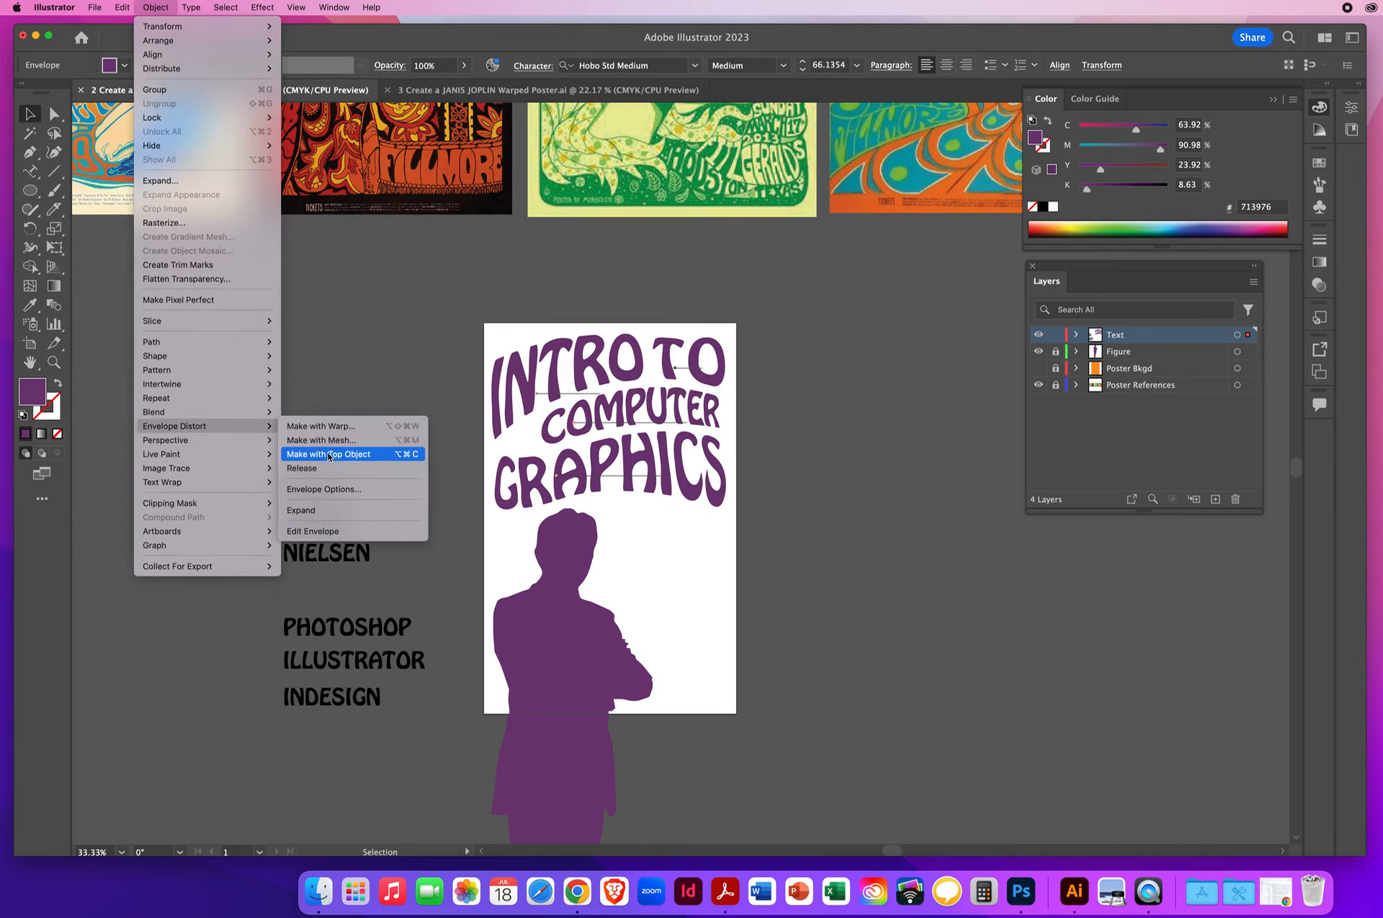
left_click(326, 532)
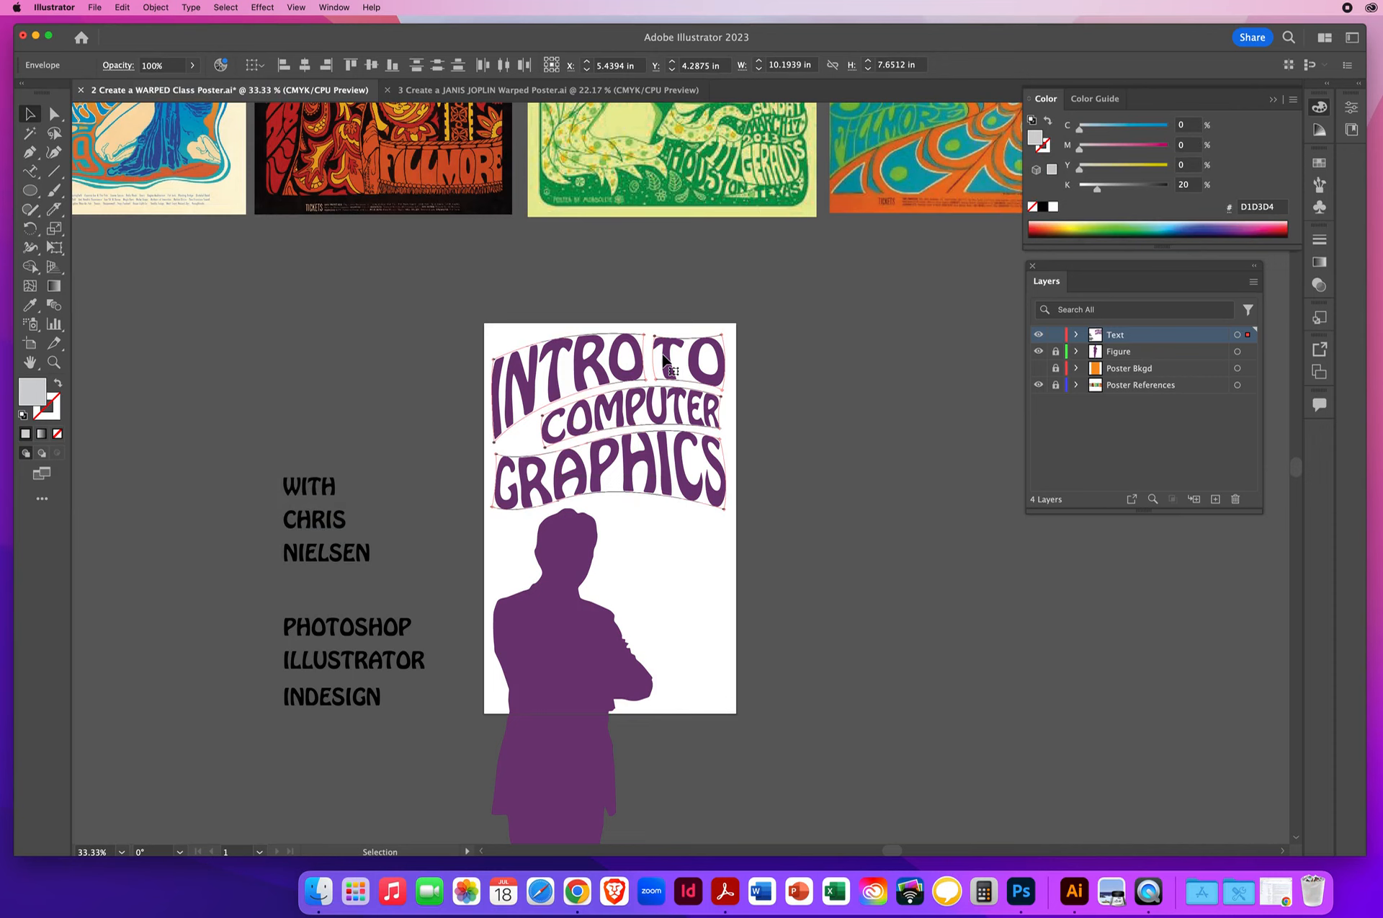
left_click(868, 429)
- Make the Poster Bkgd layer visible and place the floating Layers list in the empty area beside the poster
left_click(1039, 368)
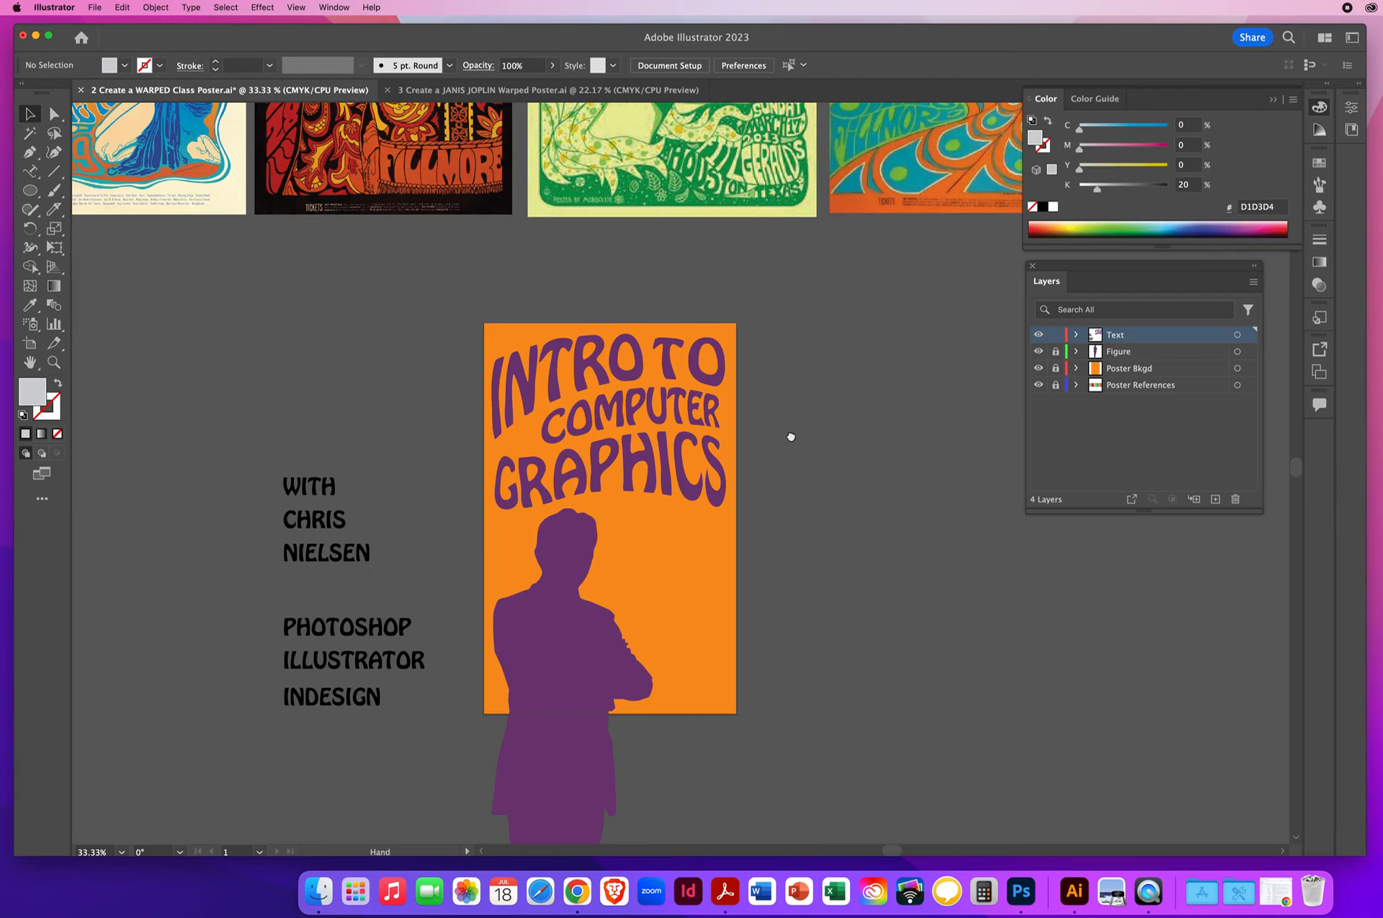
left_click_drag(790, 435, 668, 423)
left_click_drag(1108, 266, 712, 408)
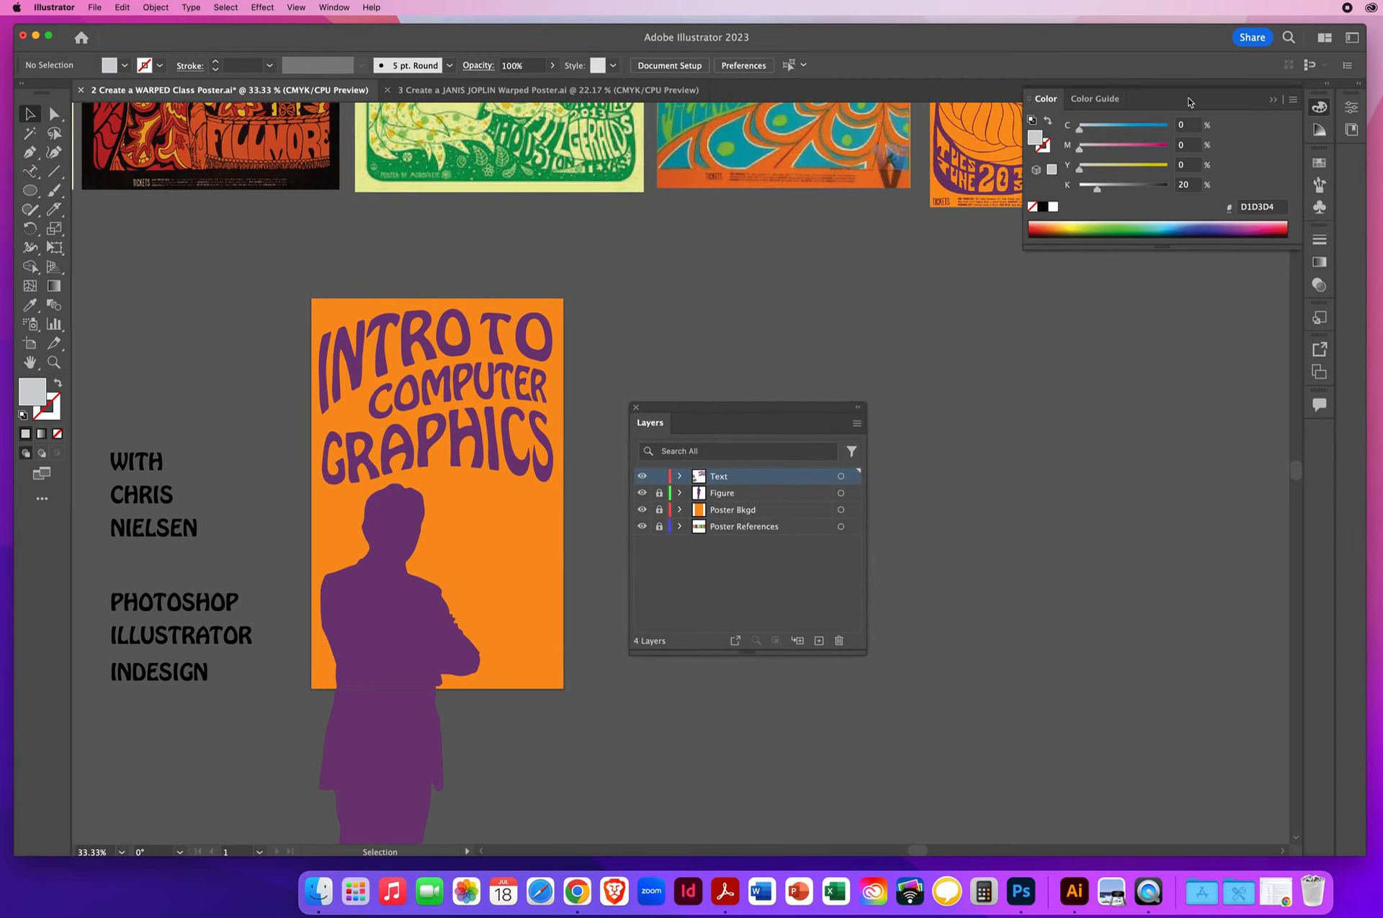
left_click_drag(750, 406, 751, 409)
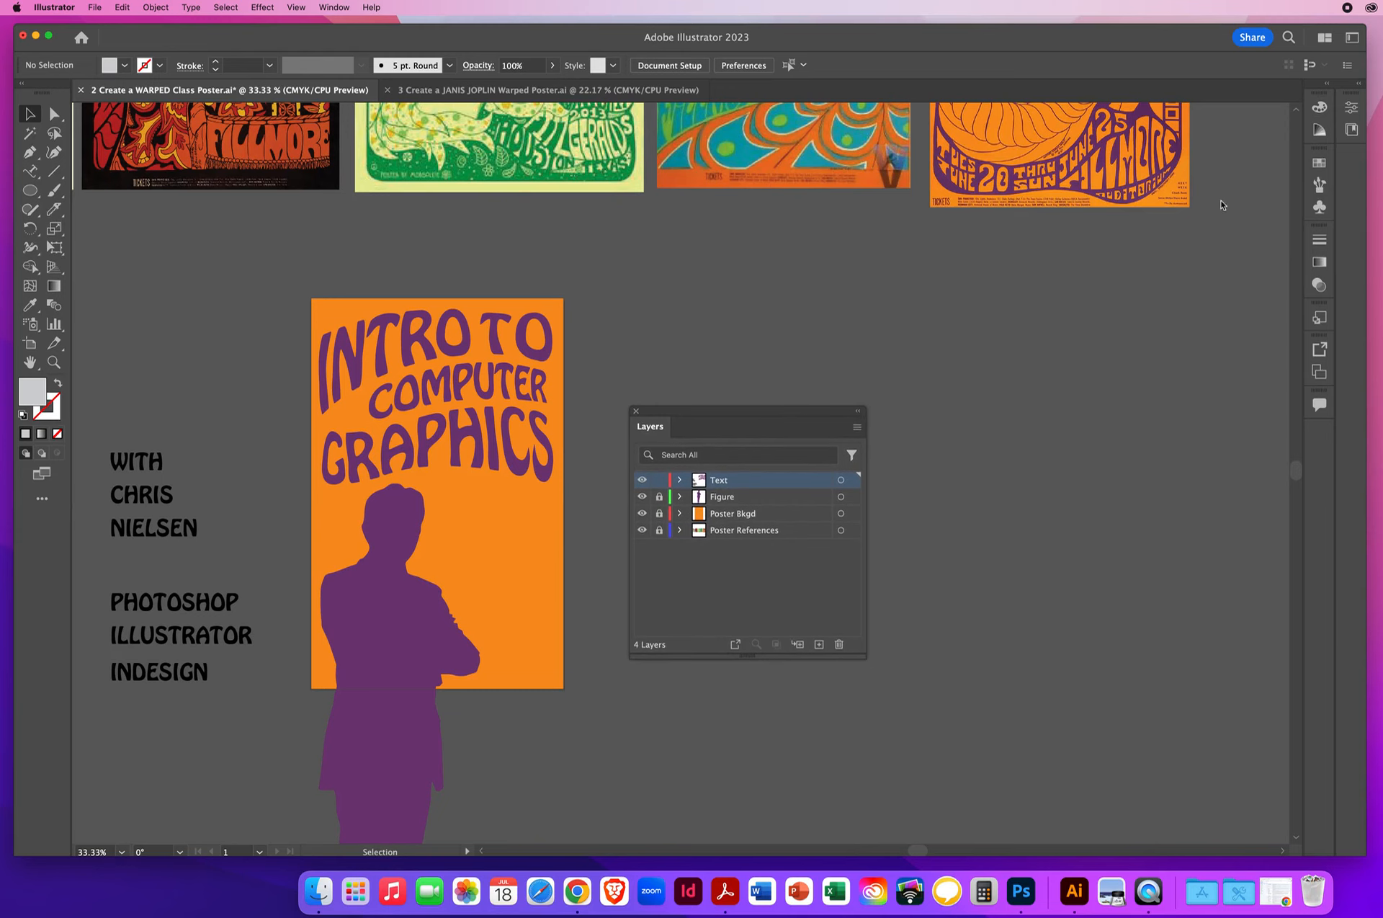
- Add the white Daisy from the Flowers symbol library to the document's symbols and close the library
left_click(1328, 85)
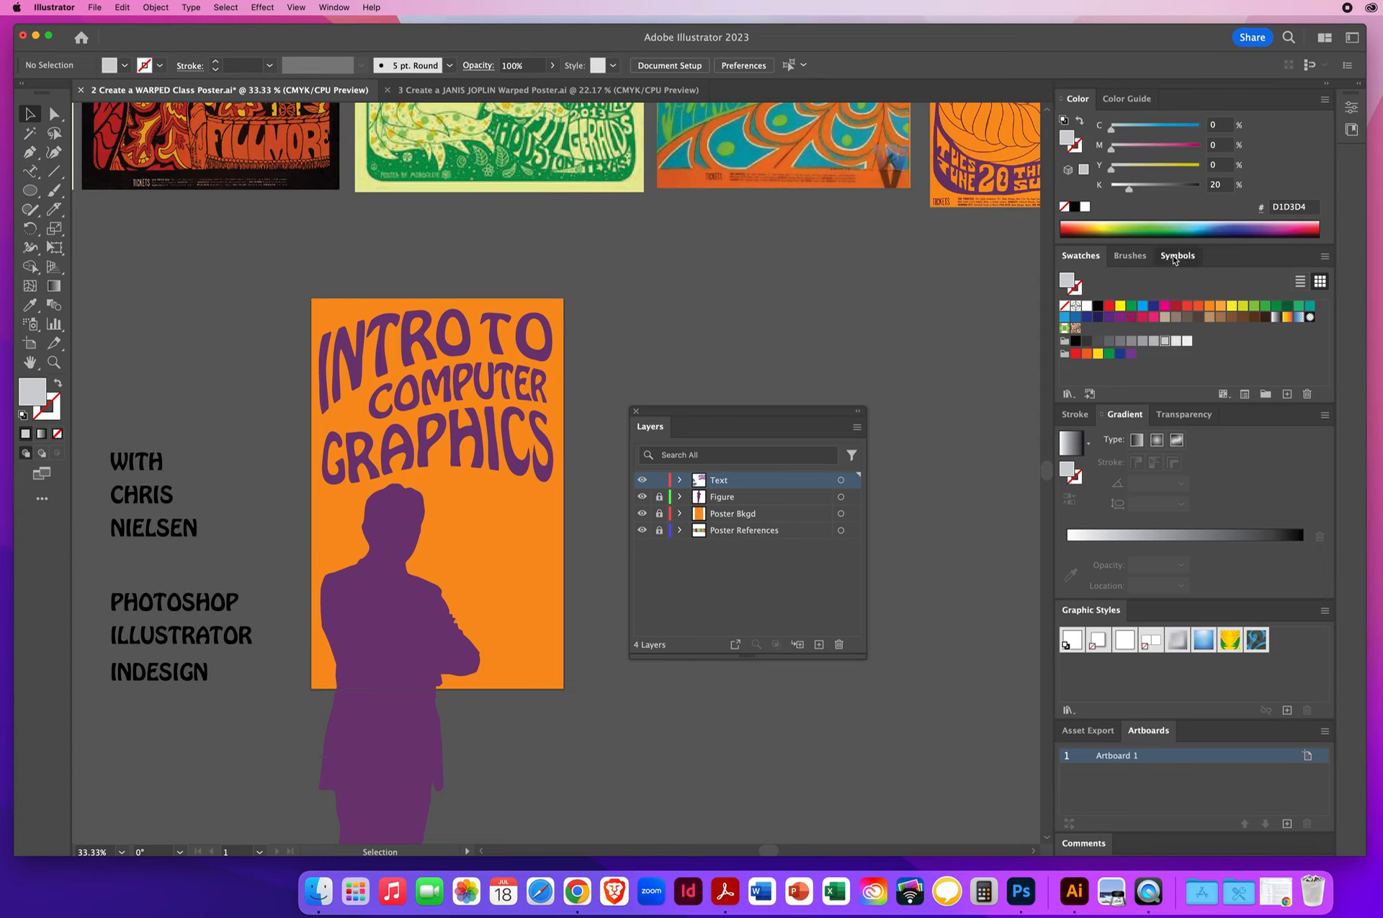
left_click(1176, 257)
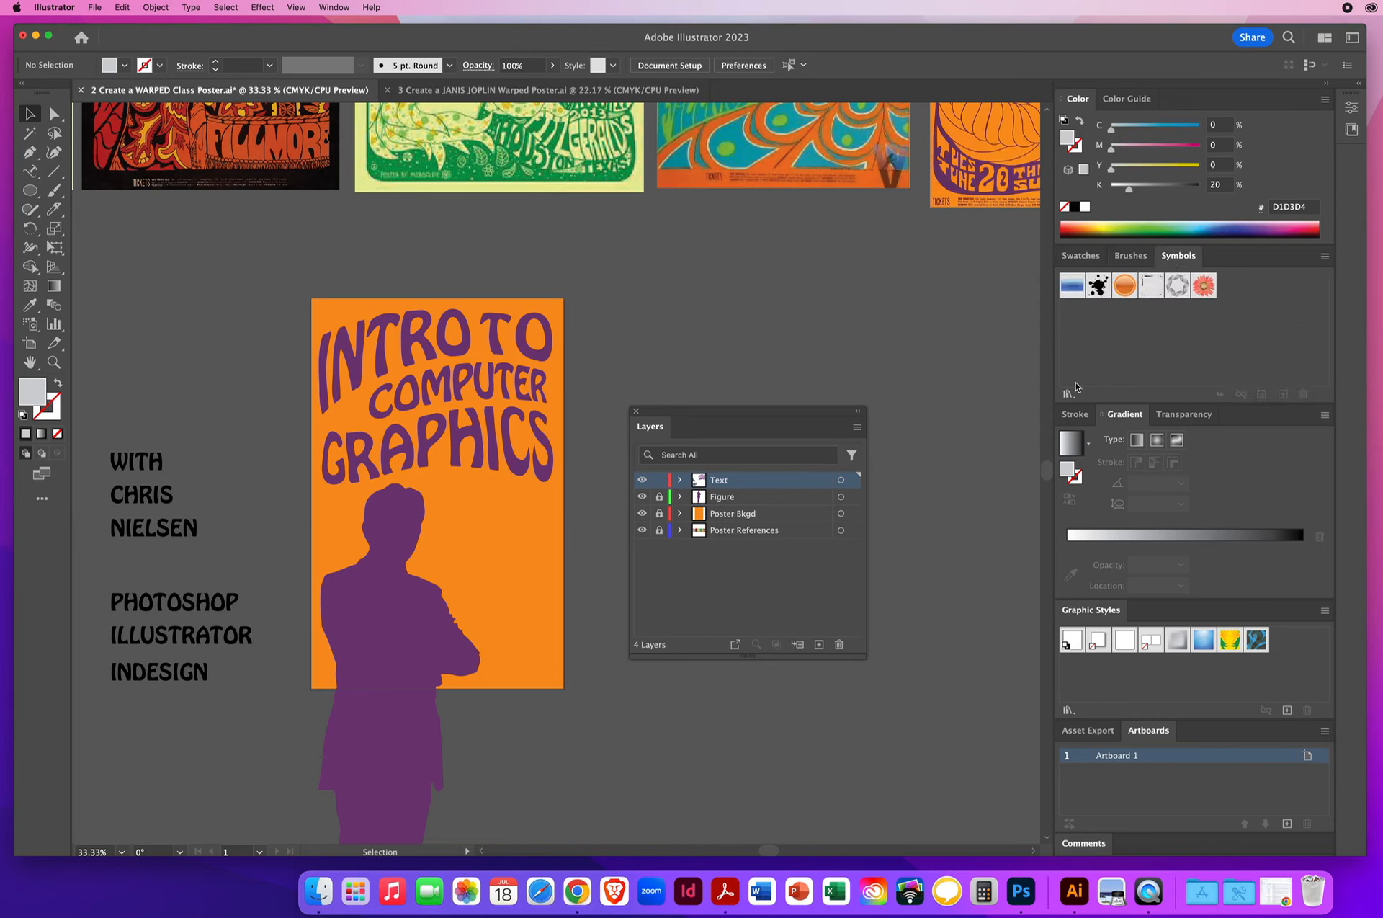
left_click(1068, 394)
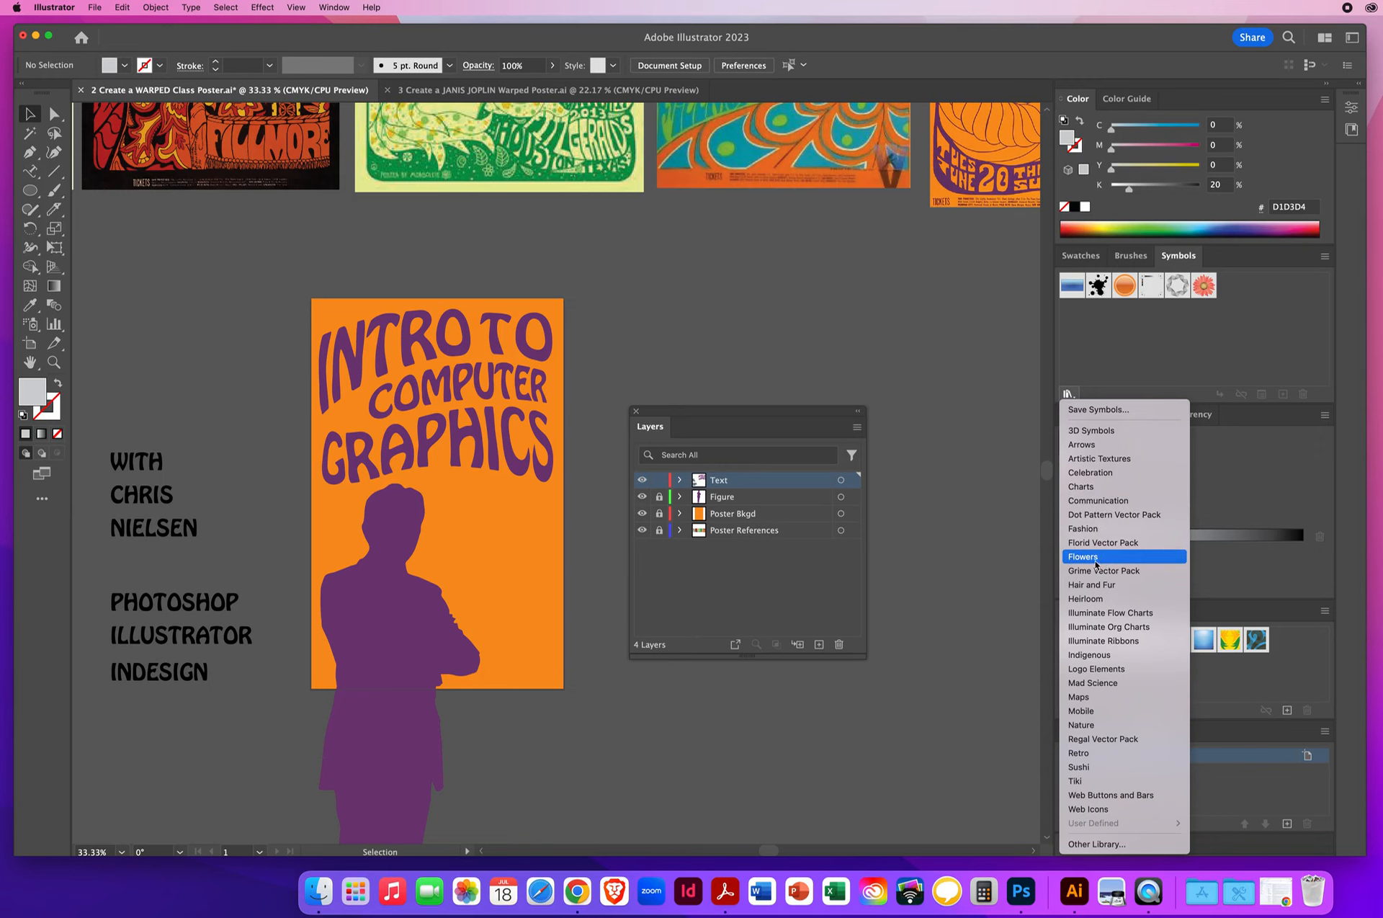
left_click(1095, 564)
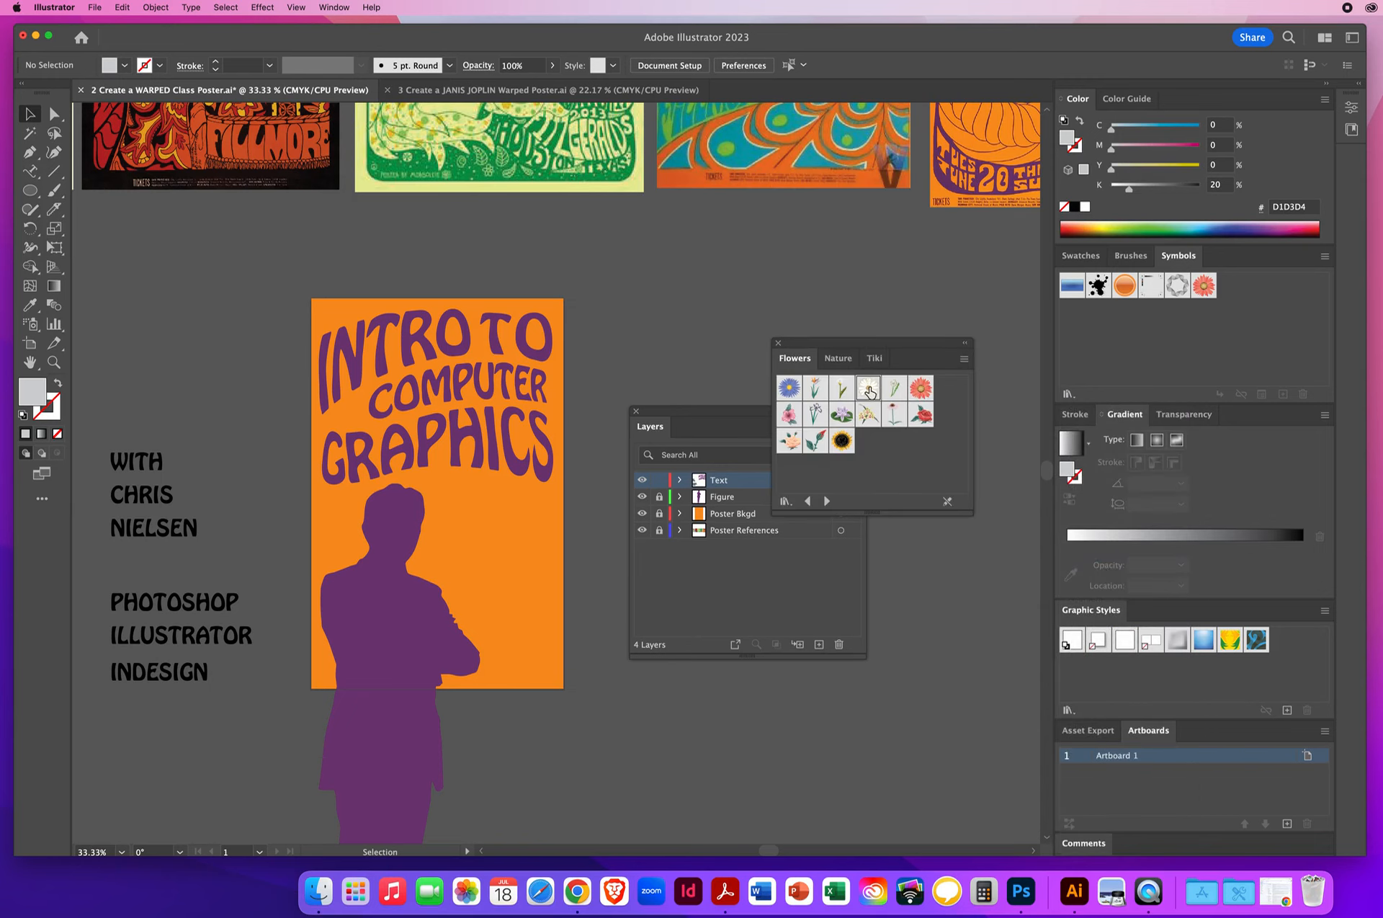
left_click(869, 391)
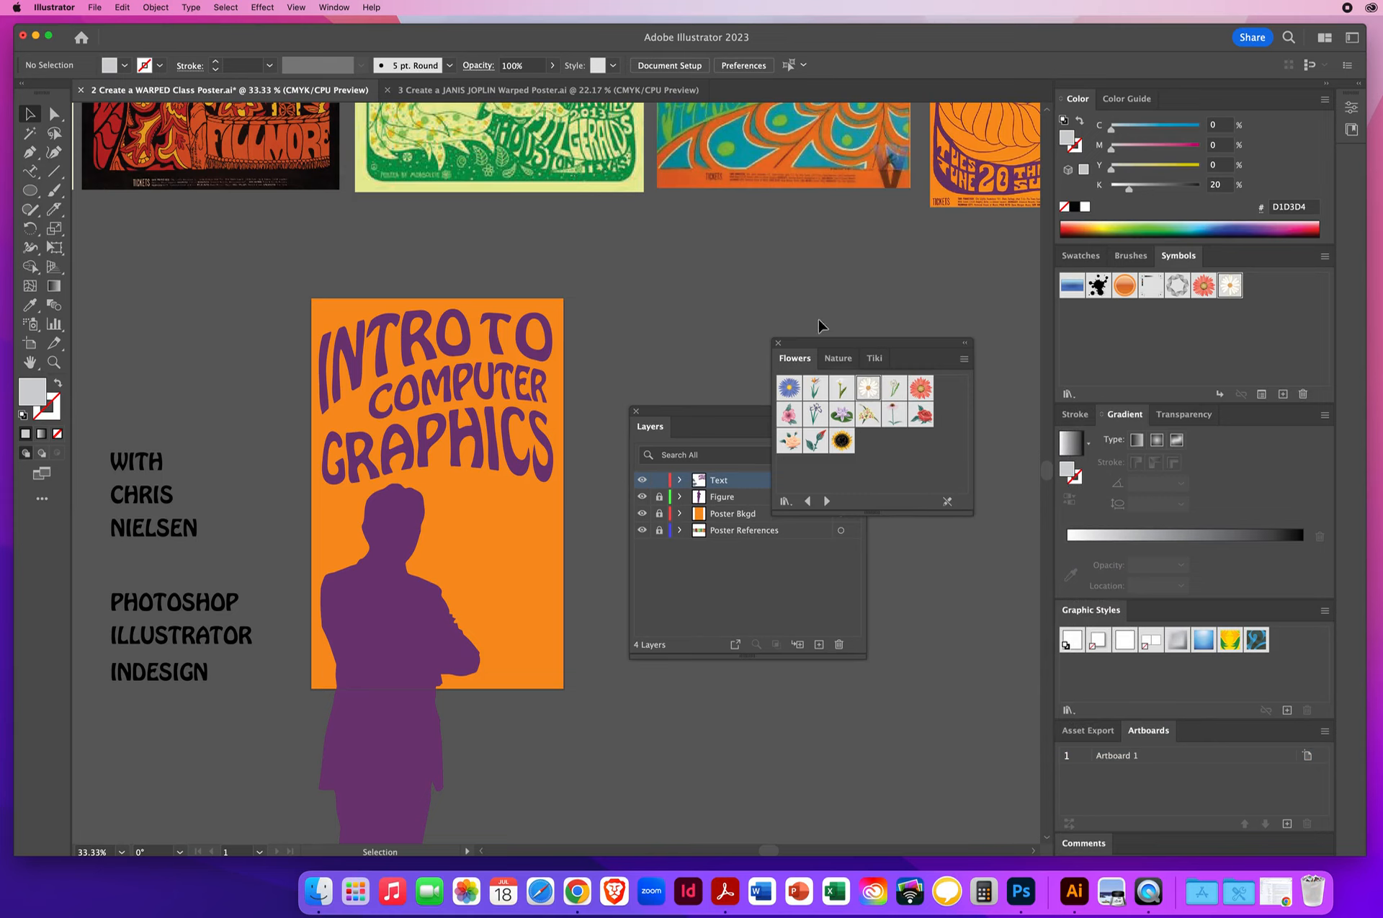
left_click(778, 344)
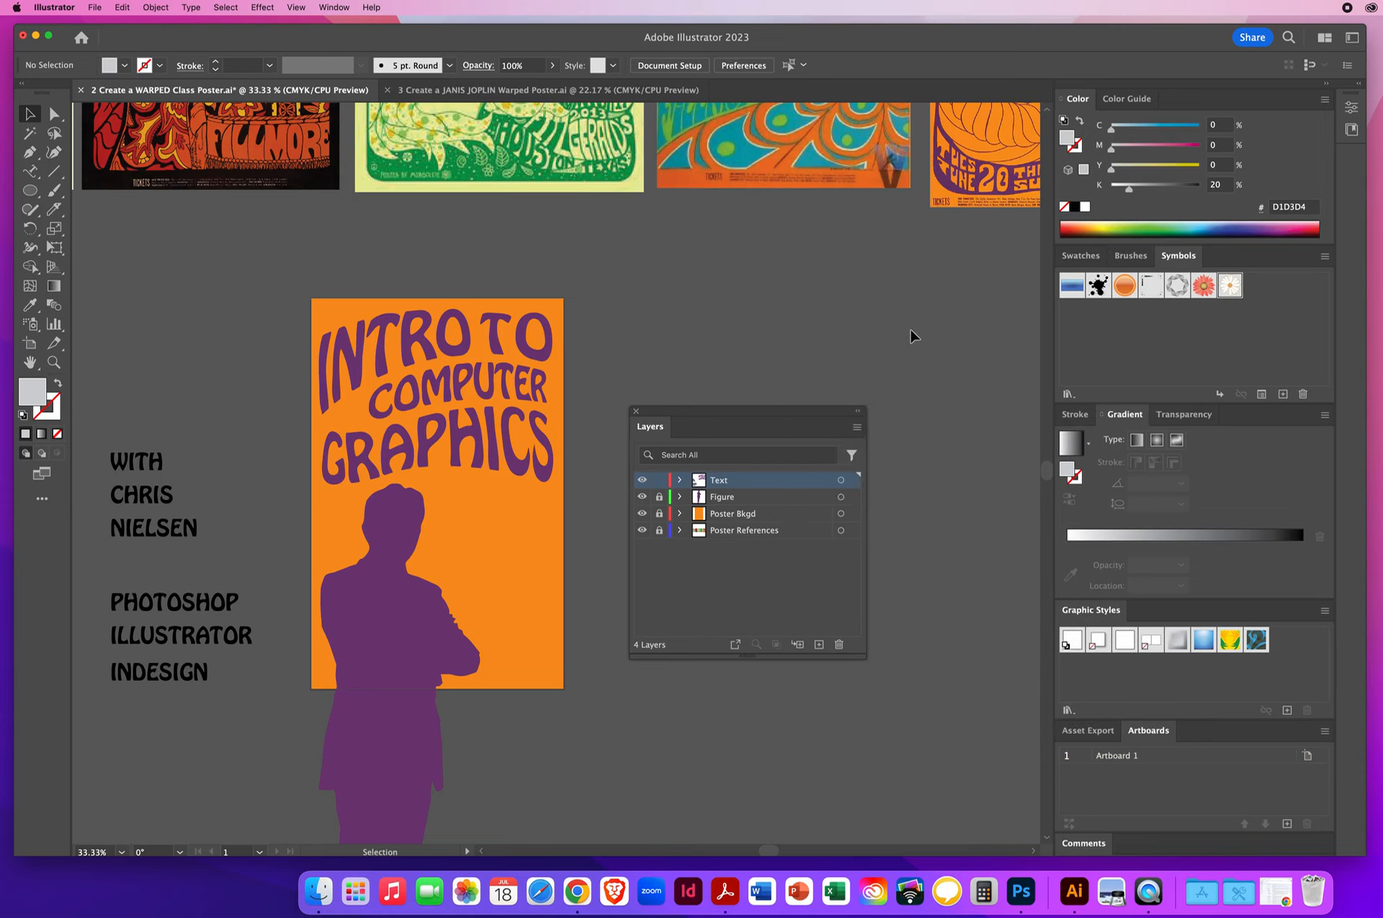
- Place a Daisy symbol in the gap between INTRO and GRAPHICS and enlarge it proportionally with Free Transform
left_click_drag(1230, 293, 358, 424)
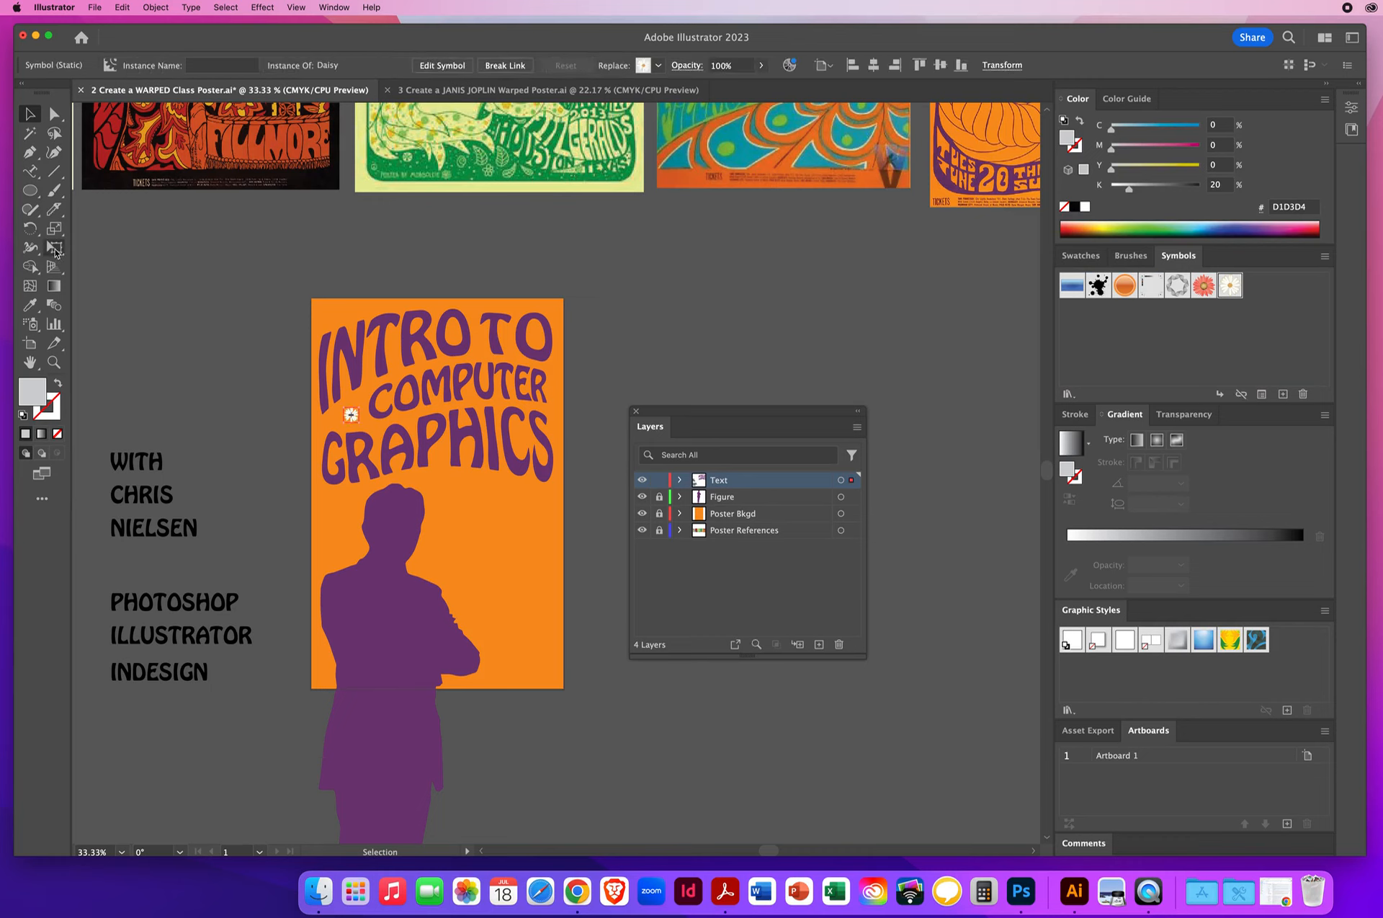
left_click(54, 249)
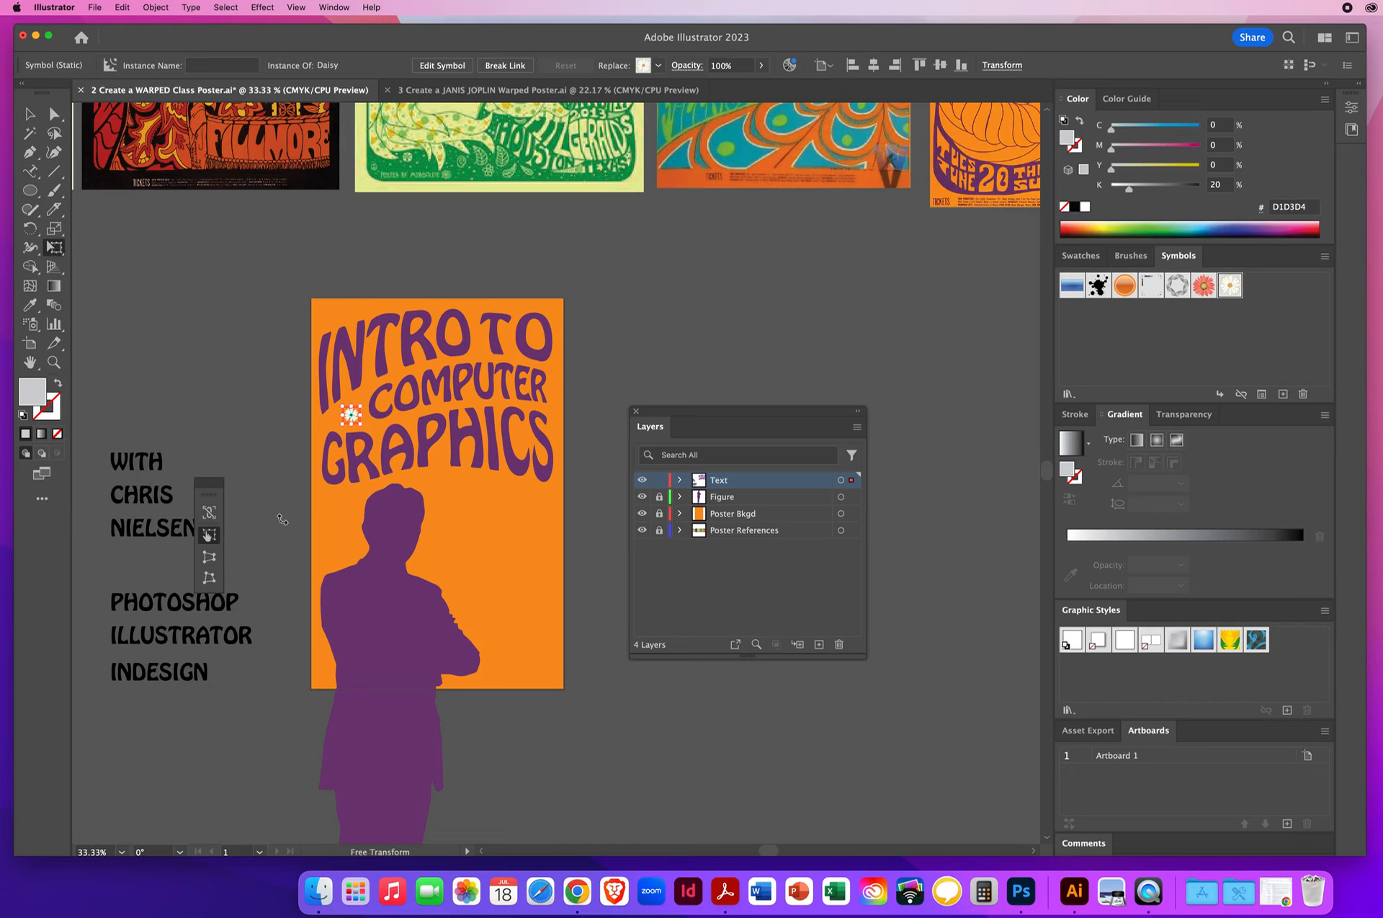
left_click(209, 513)
mouse_move(358, 411)
left_mouse_down()
mouse_move(386, 393)
mouse_move(352, 425)
left_mouse_up()
left_click(29, 113)
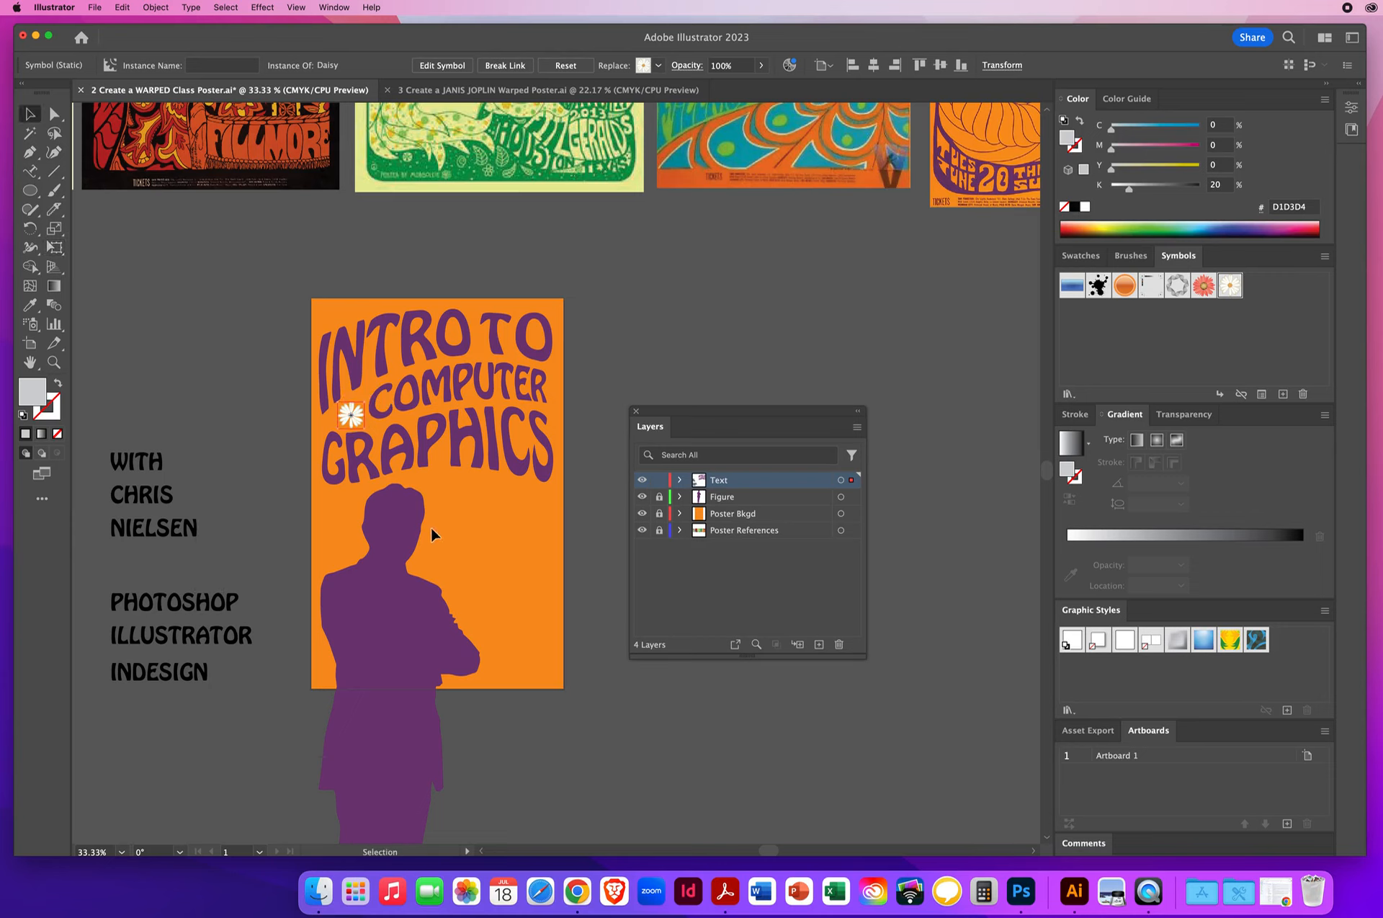
- Duplicate the daisy onto the O of the word TO, then deselect it
left_click_drag(356, 415, 536, 339)
left_click(703, 343)
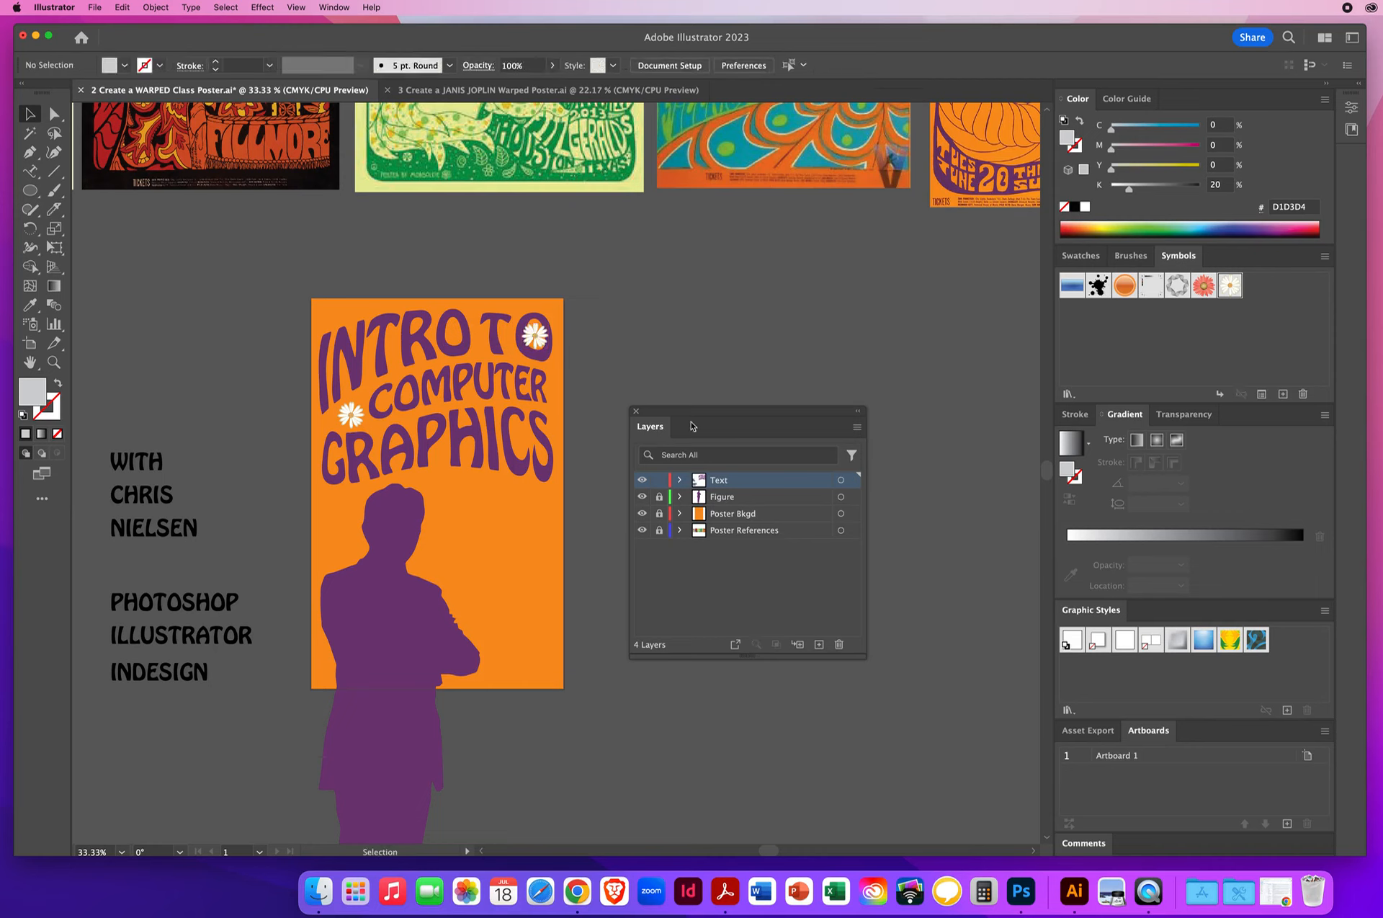
left_click_drag(672, 418, 707, 371)
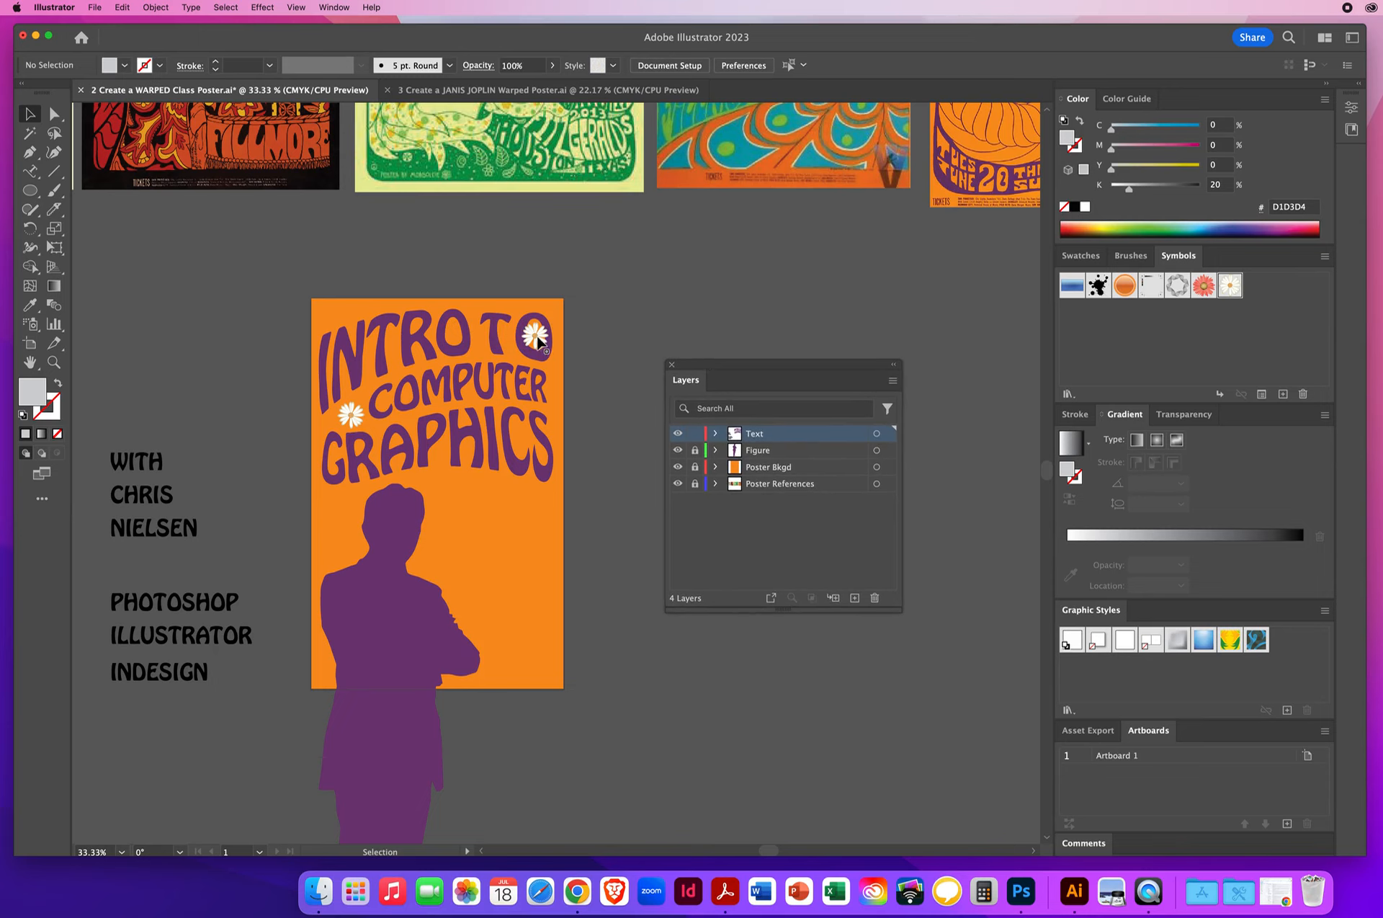
- Select both daisies and create a new layer named ART DETAILS above the Text layer
left_click(538, 341)
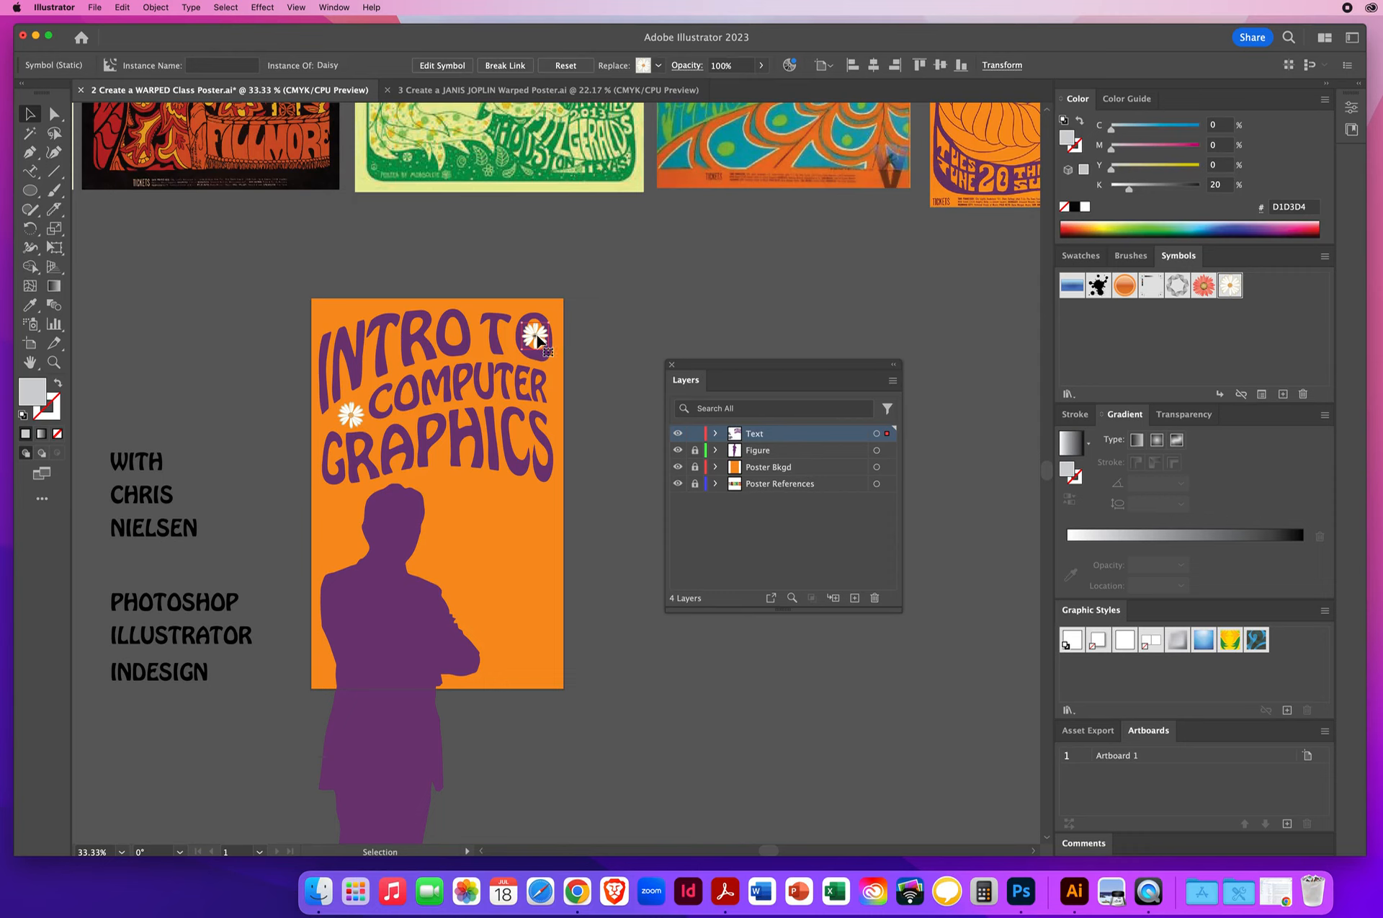
left_click(353, 422, "shift")
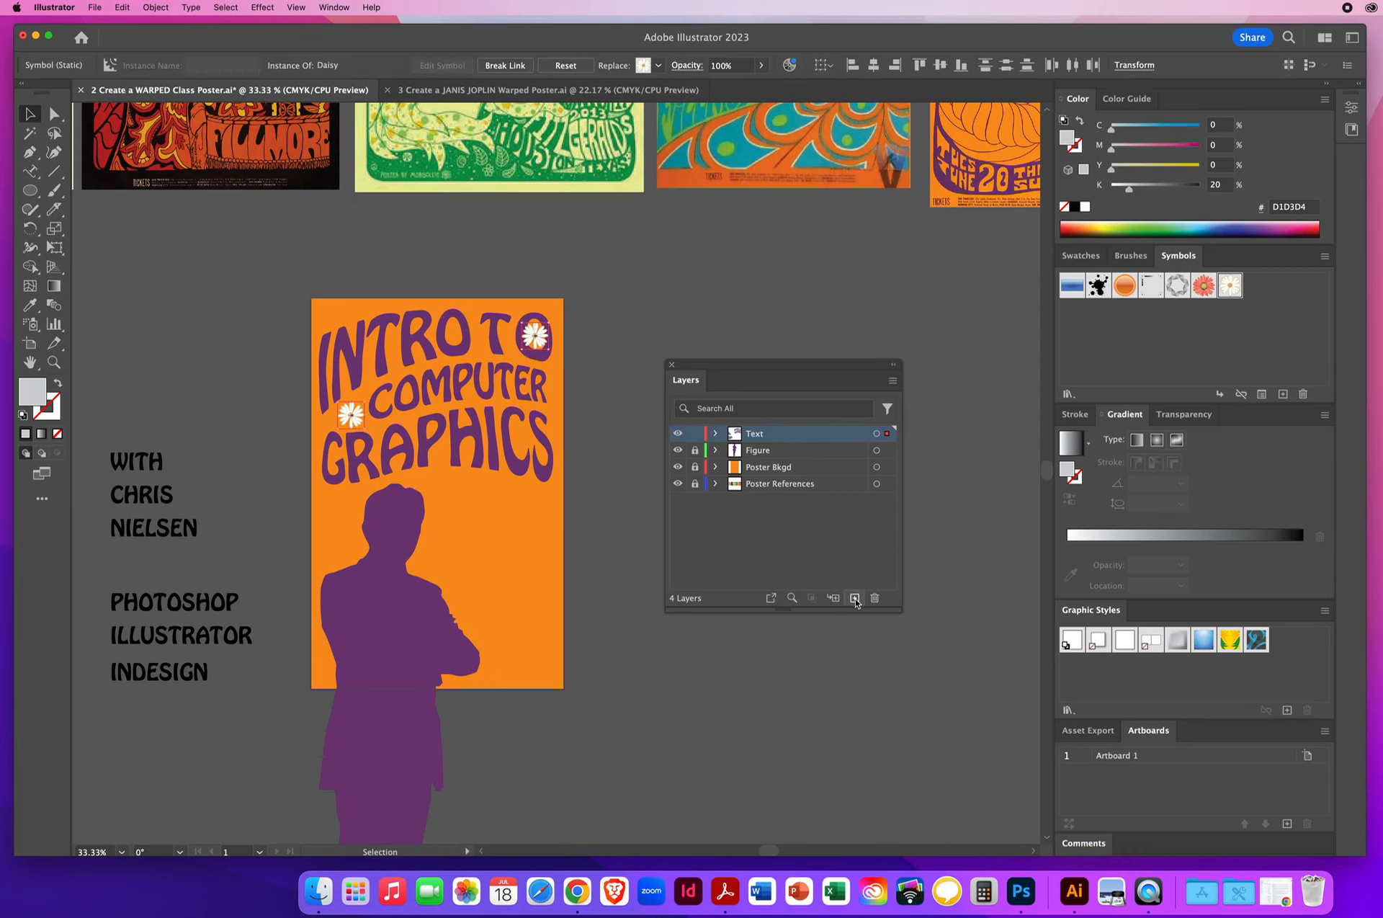
left_click(855, 598)
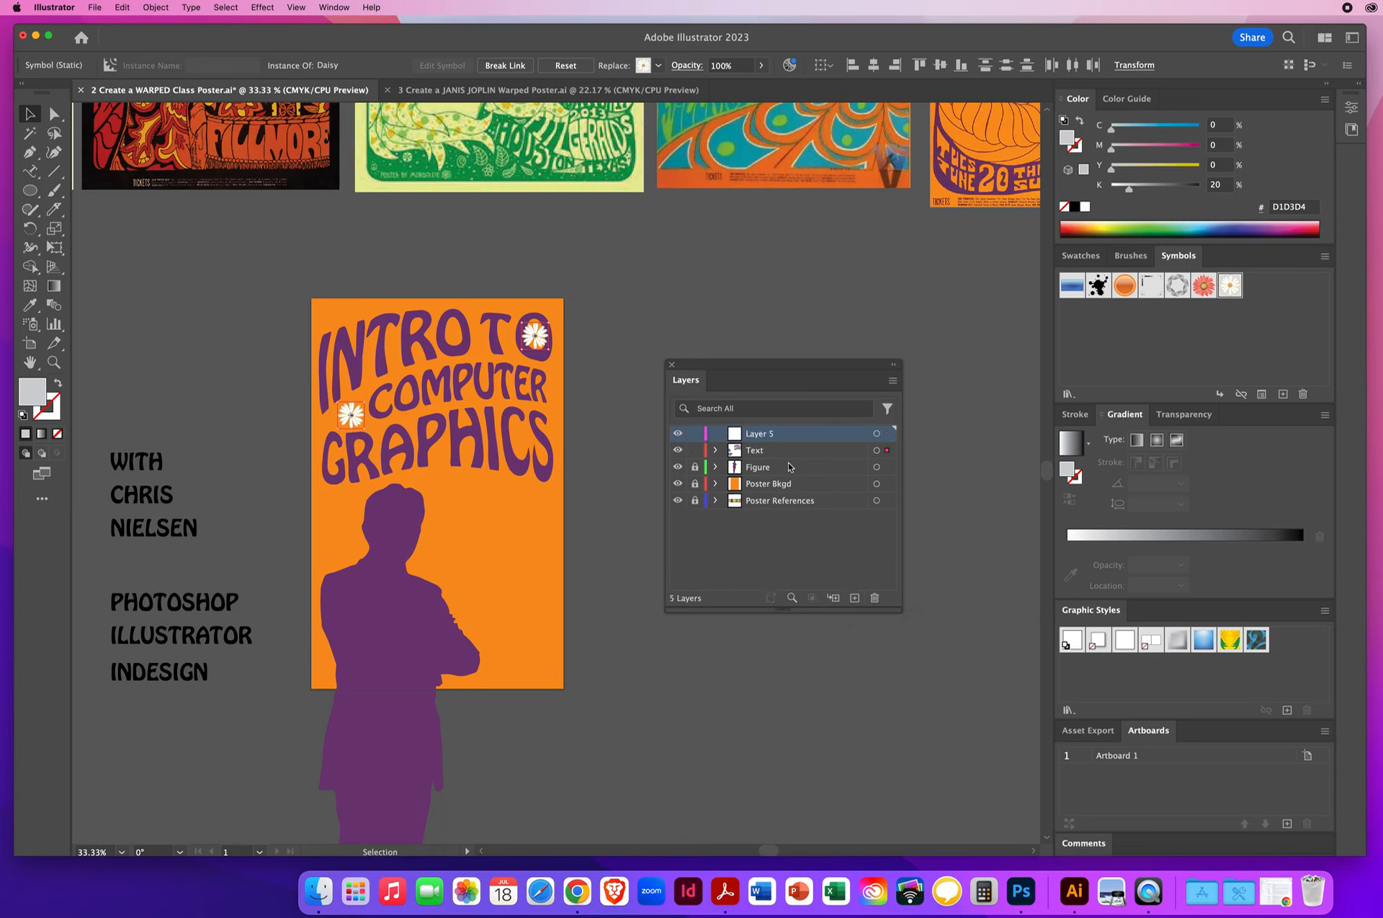
double_click(761, 435)
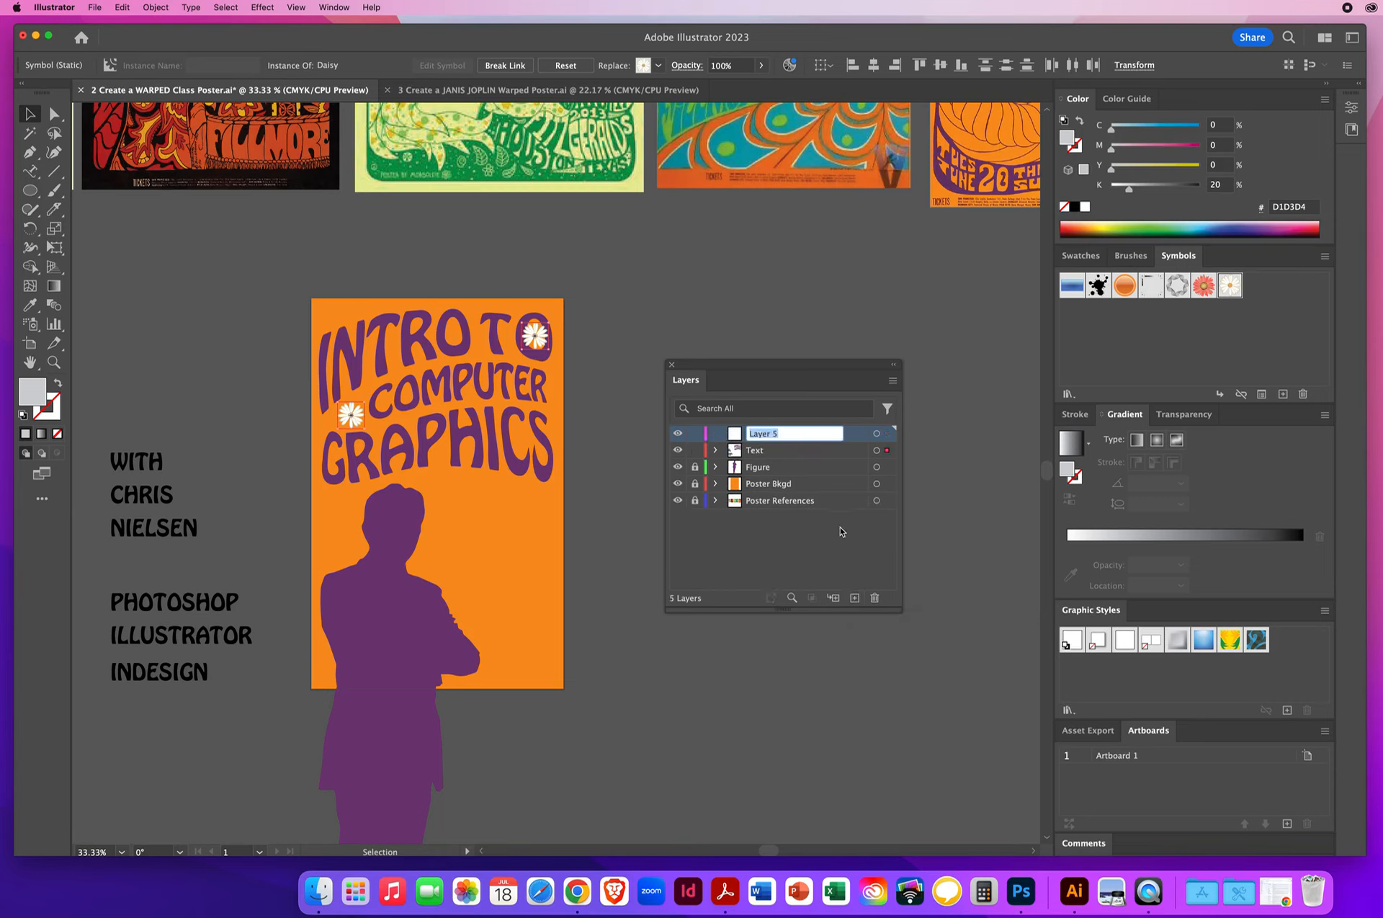
type("ART DETAILS")
key("Return")
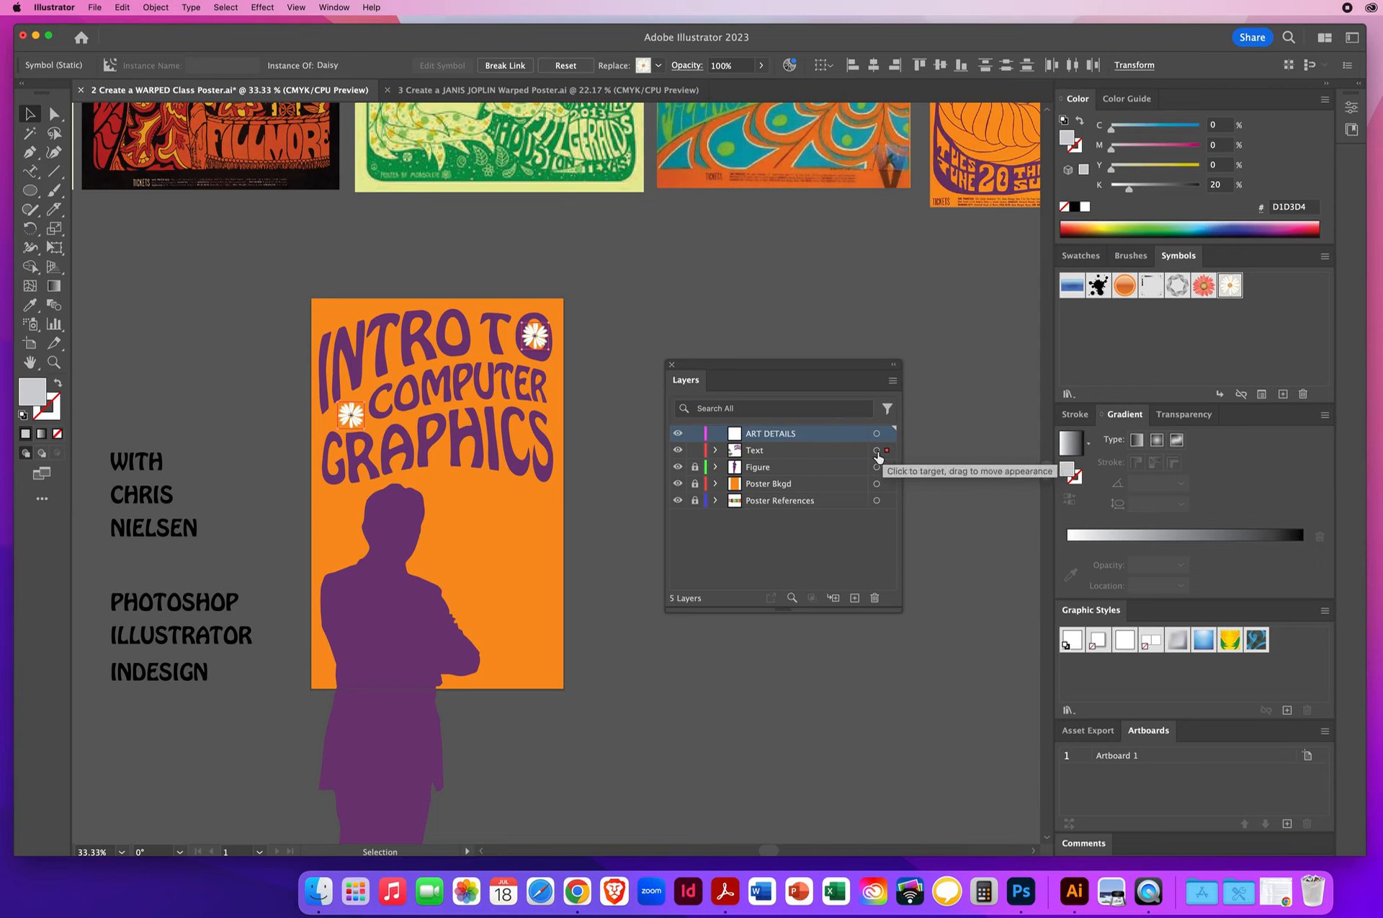
- Move the selected daisies from the Text layer to ART DETAILS and check the result by toggling that layer's visibility
left_click(783, 455)
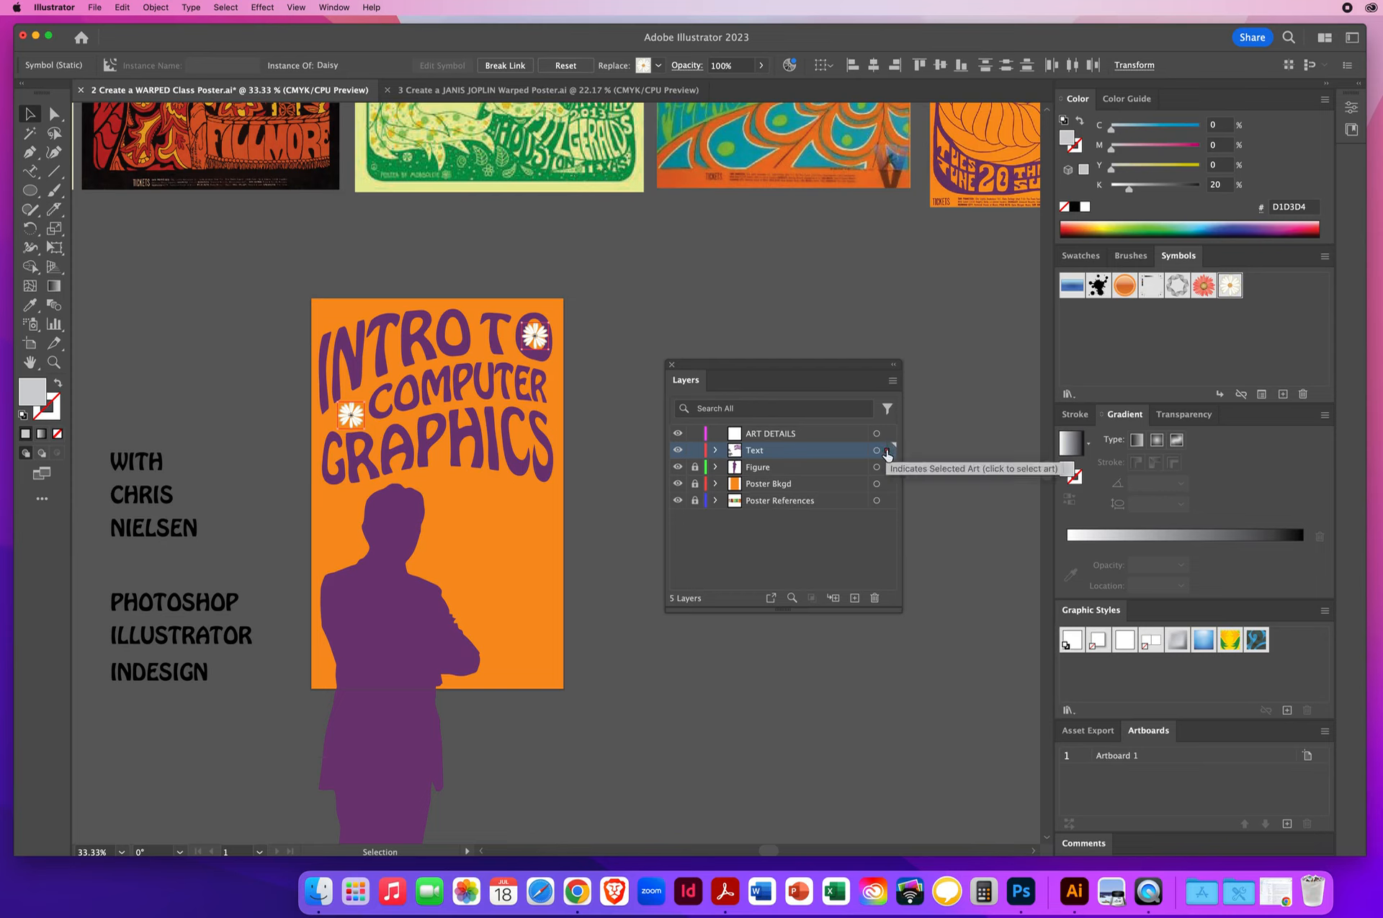
left_click_drag(887, 452, 889, 437)
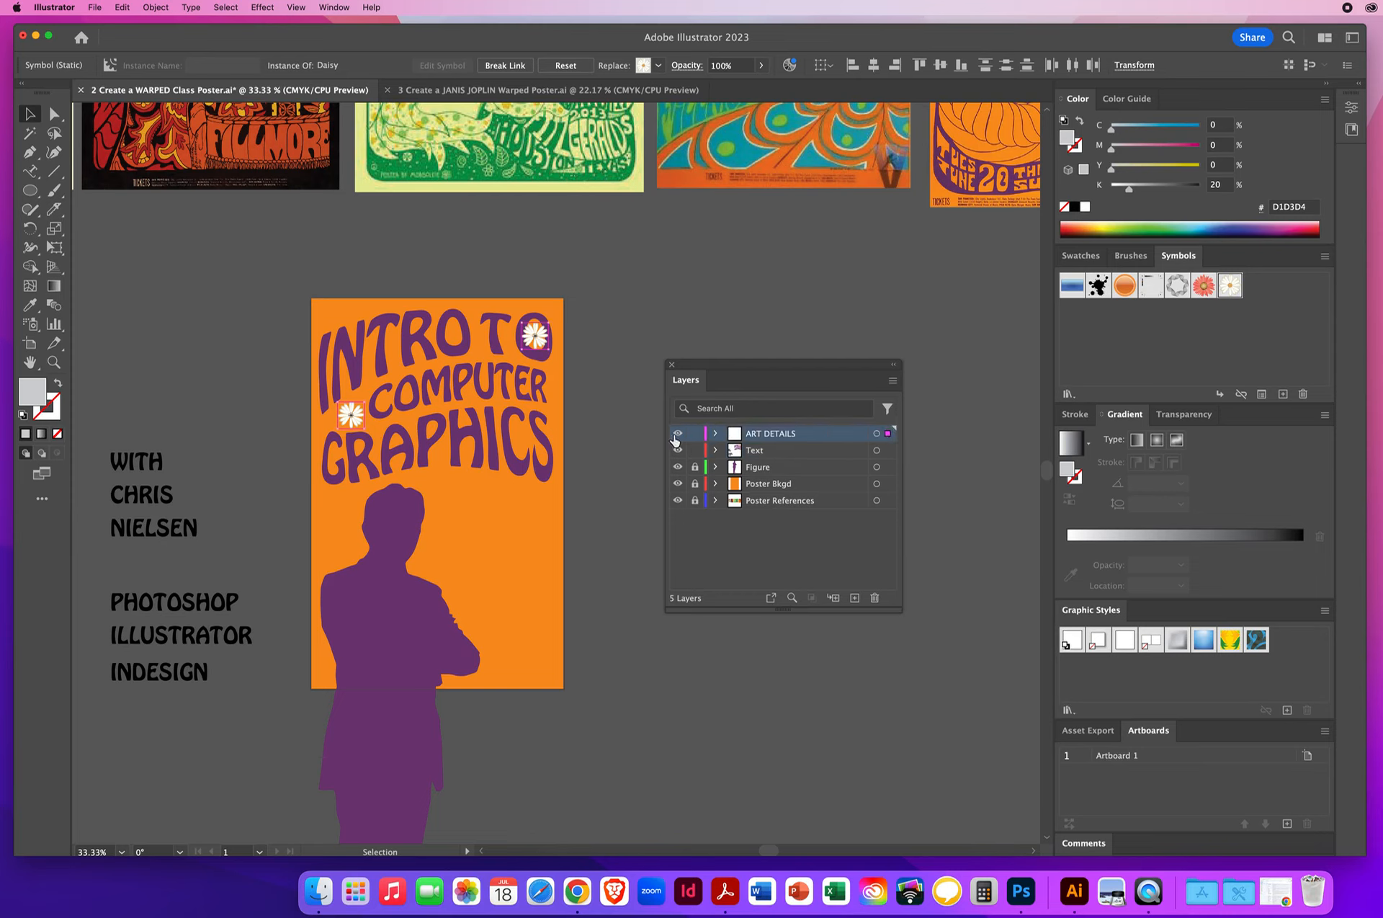
left_click(677, 434)
left_click(677, 435)
left_click(677, 435)
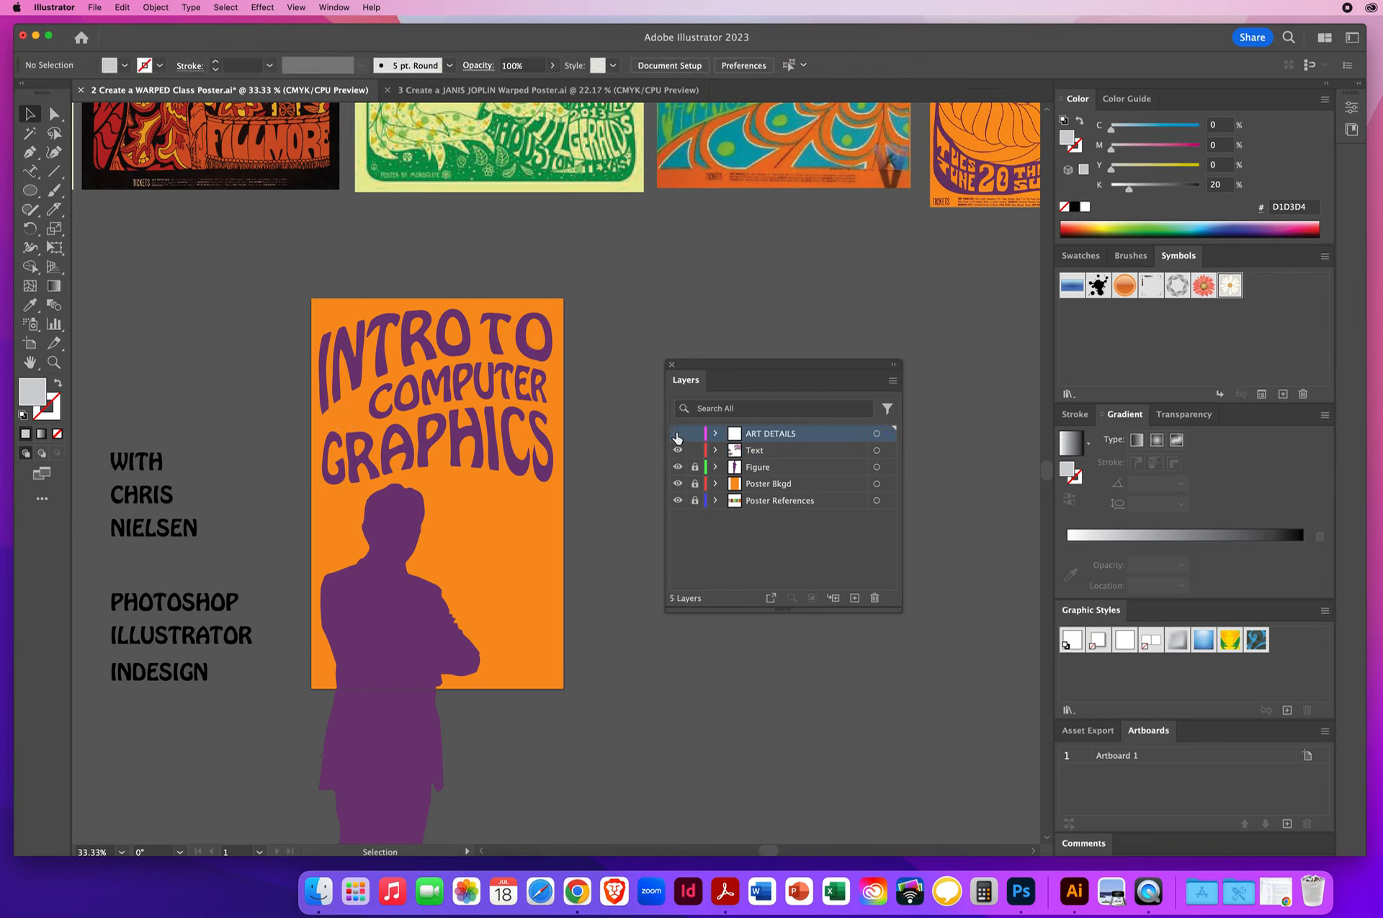
left_click(678, 435)
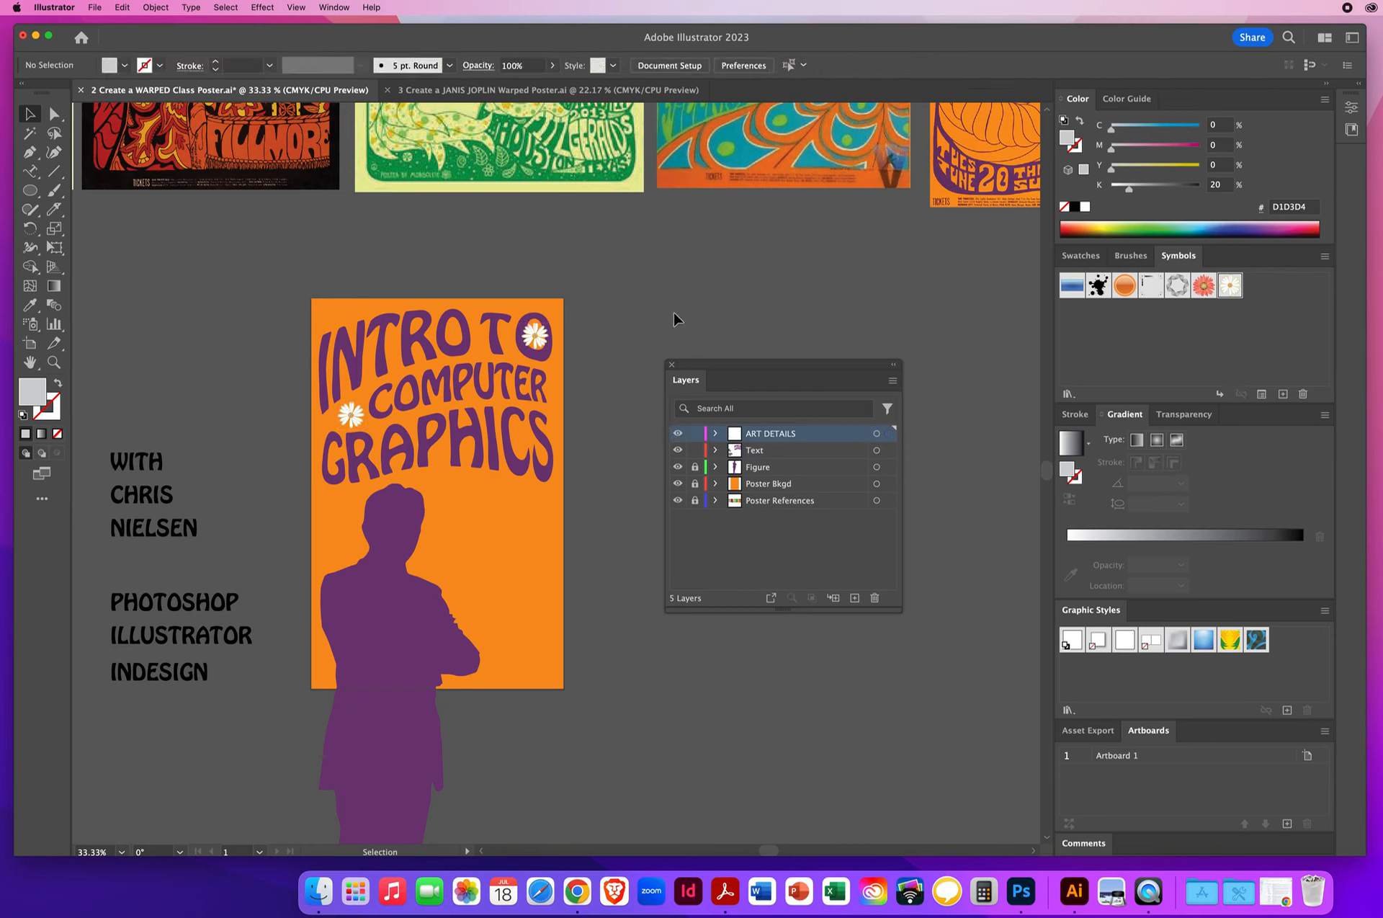
- Hide and lock the ART DETAILS layer and duplicate the warped title words about 0.14 in left and 0.19 in up
left_click(678, 434)
left_click_drag(306, 288, 549, 473)
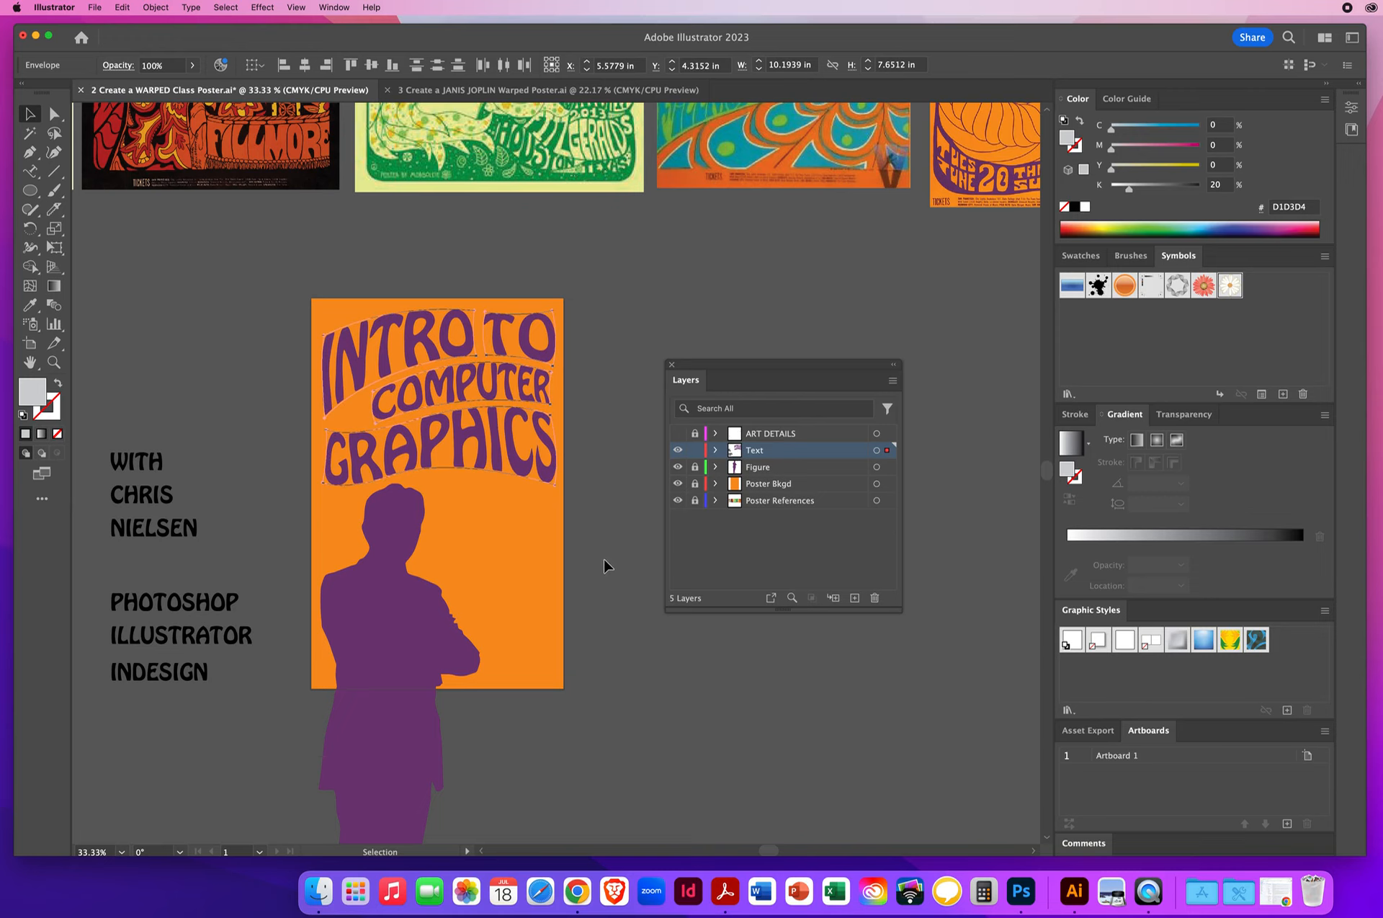
left_click_drag(549, 479, 546, 476)
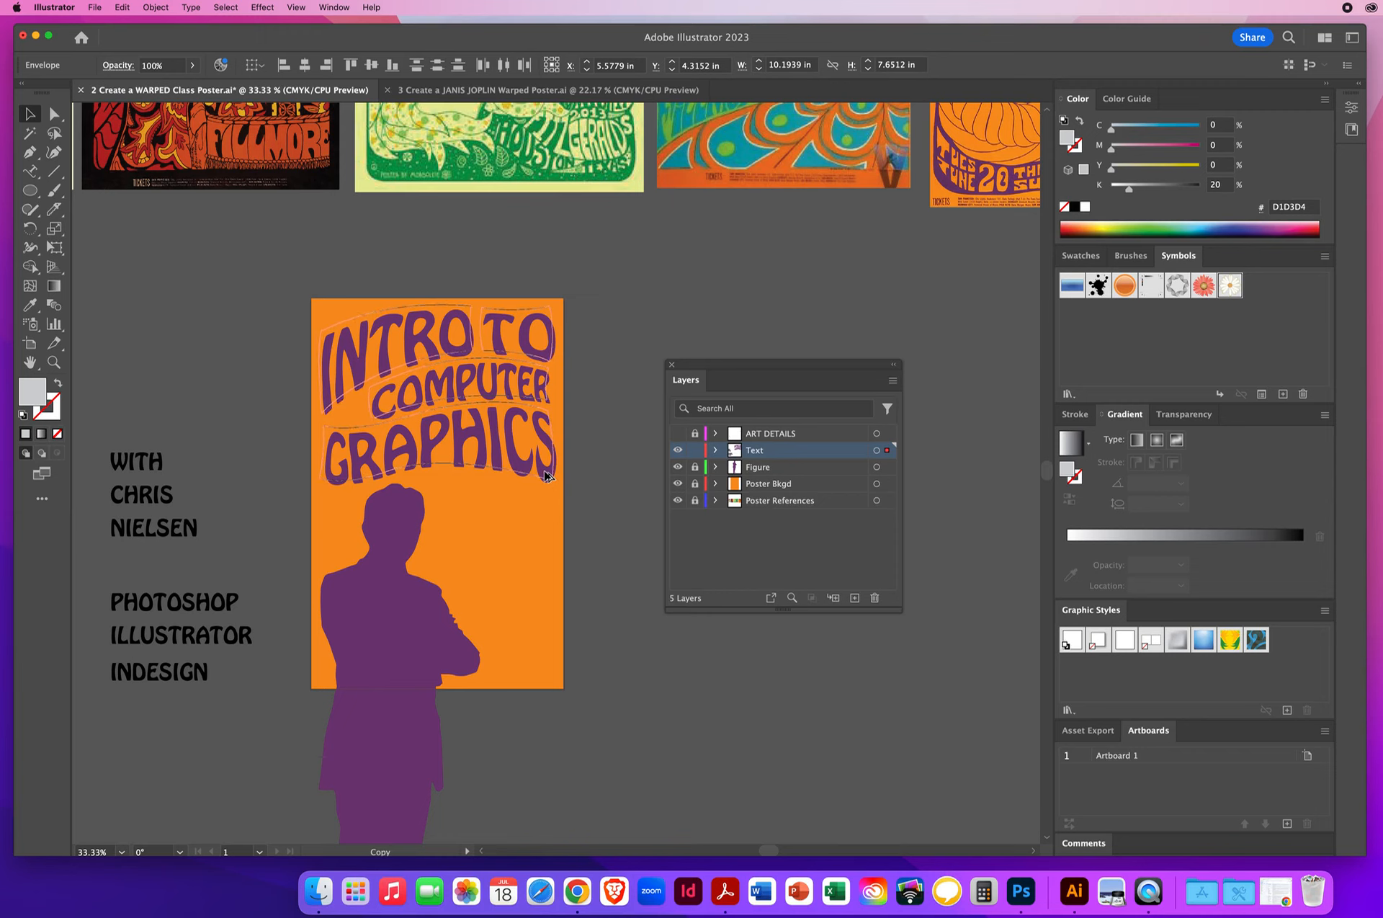
left_click_drag(545, 470, 544, 472)
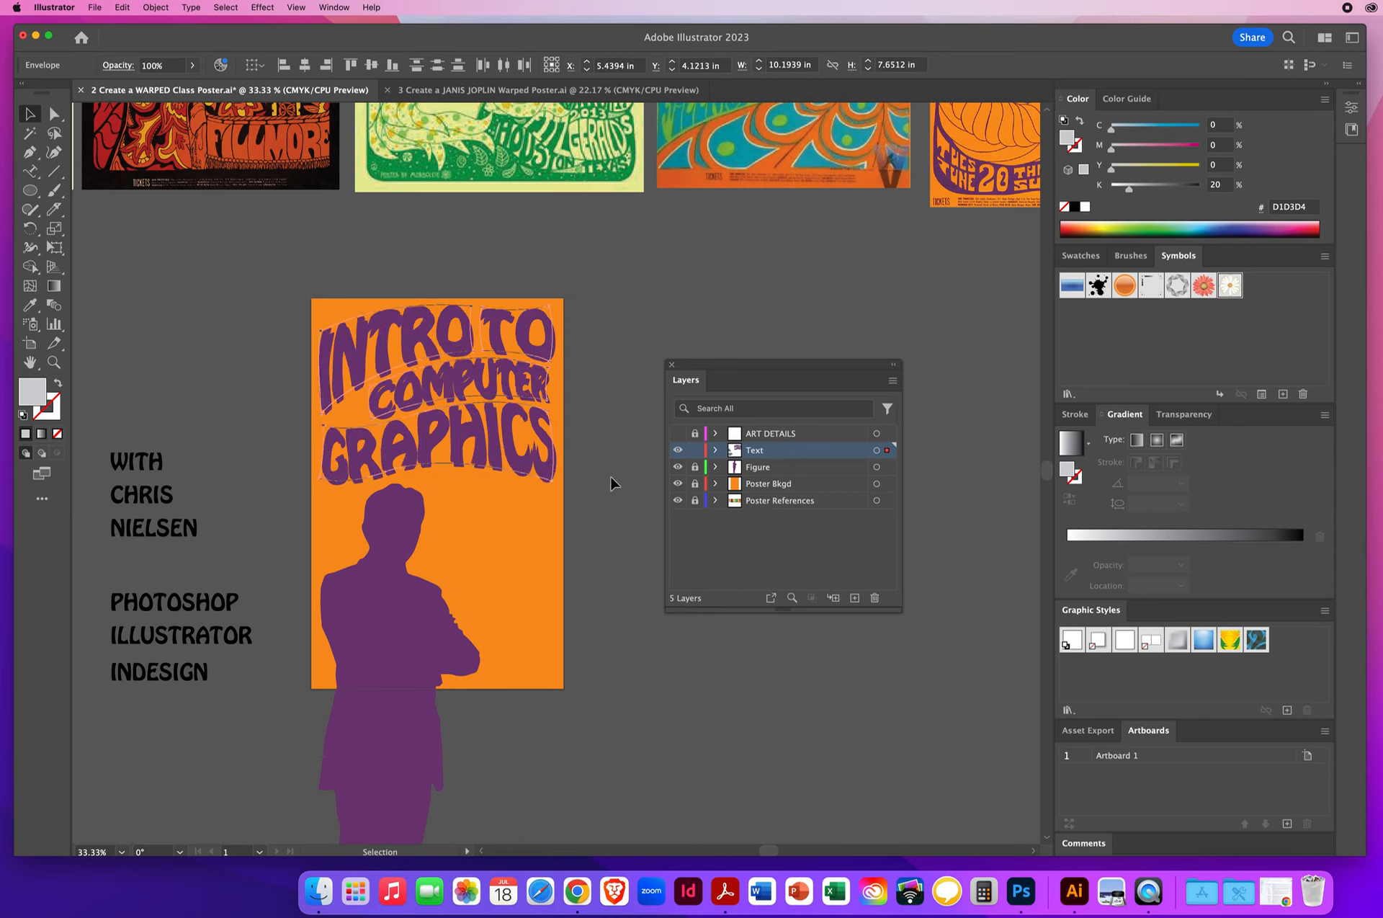
left_click_drag(545, 472, 290, 510)
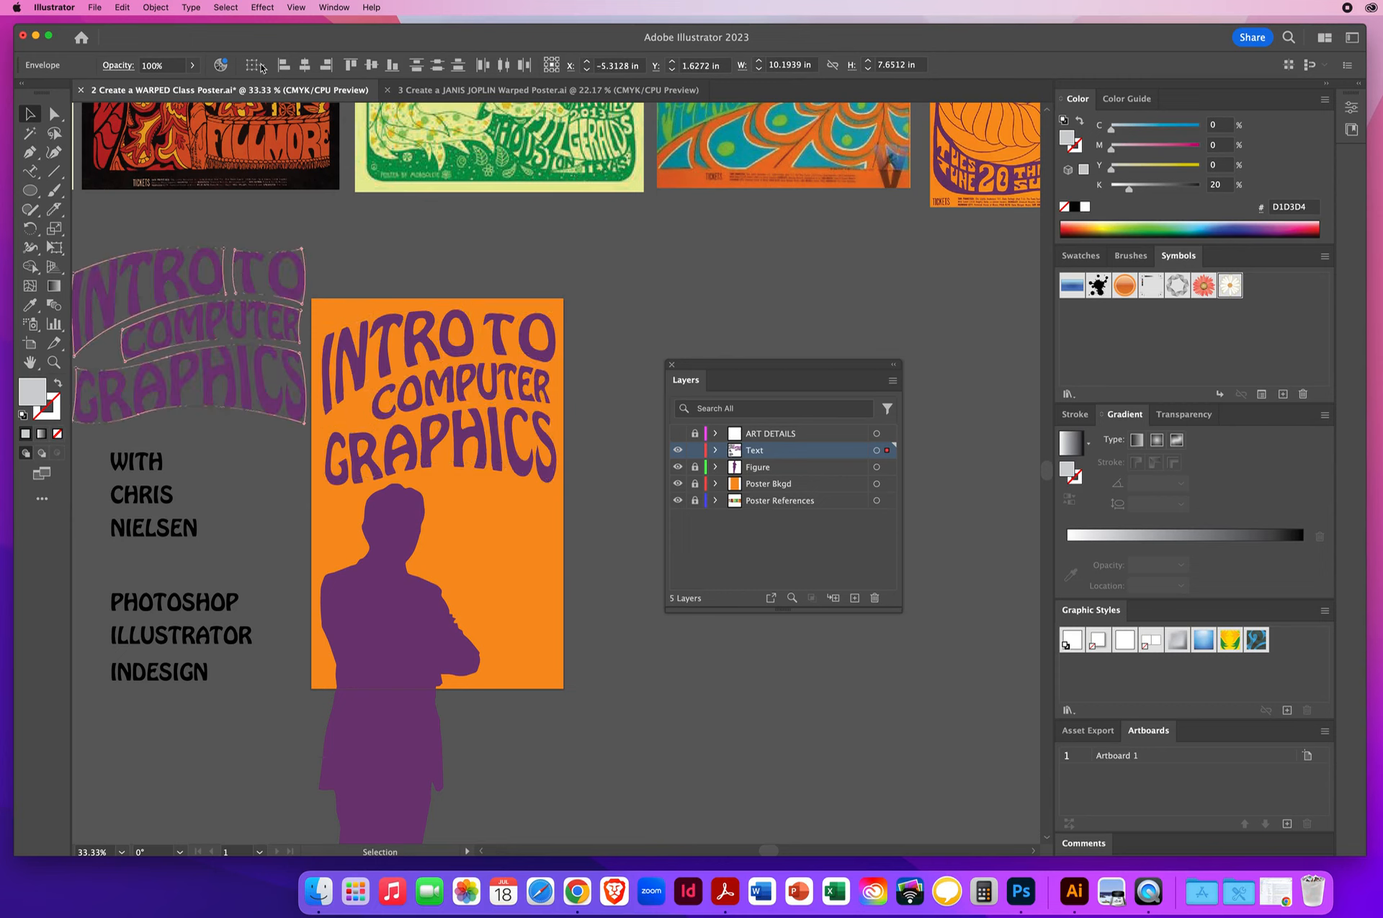
left_click(122, 8)
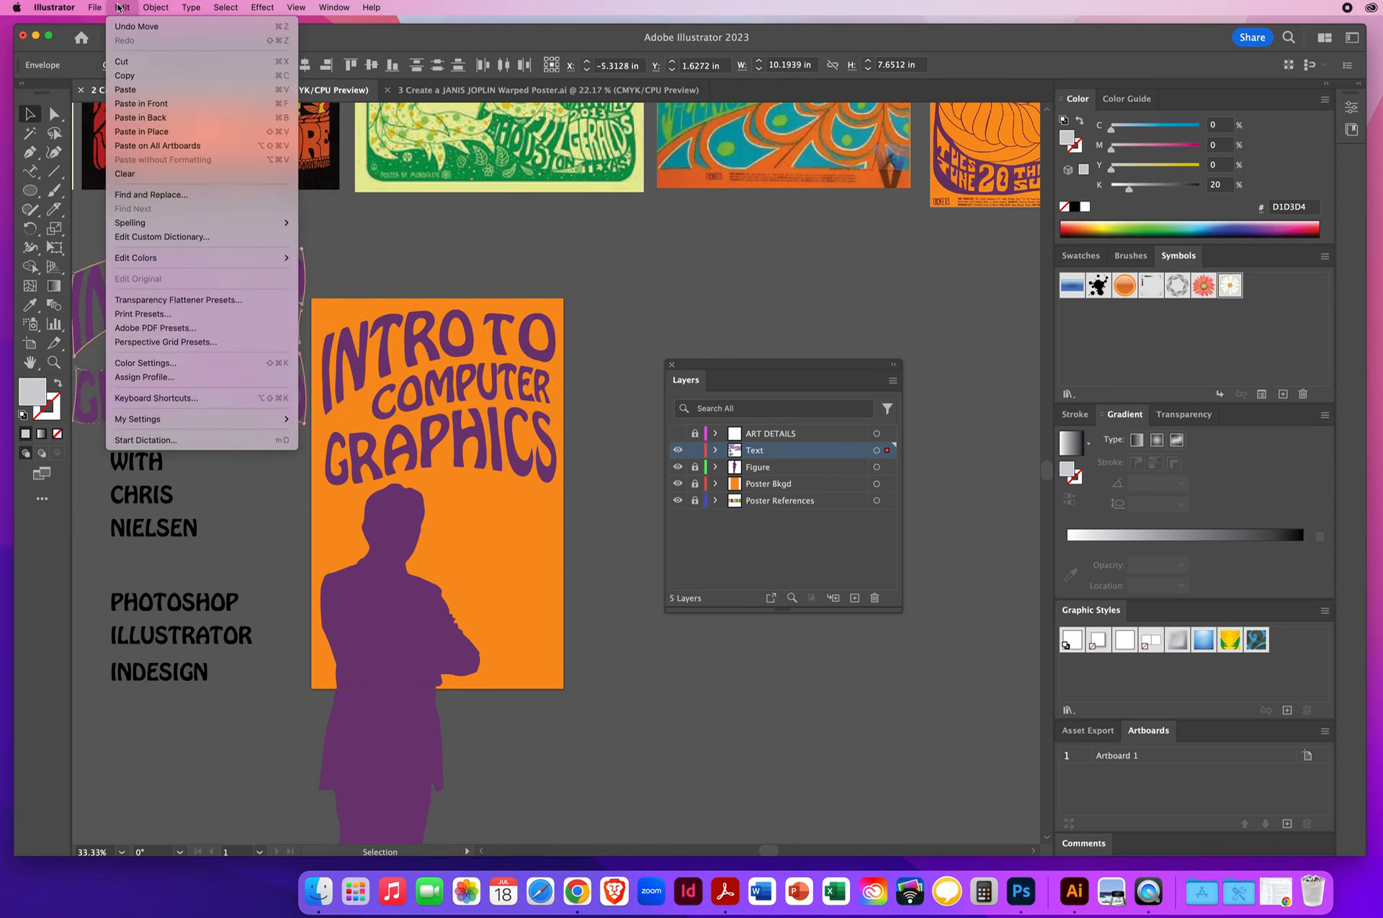
left_click(148, 27)
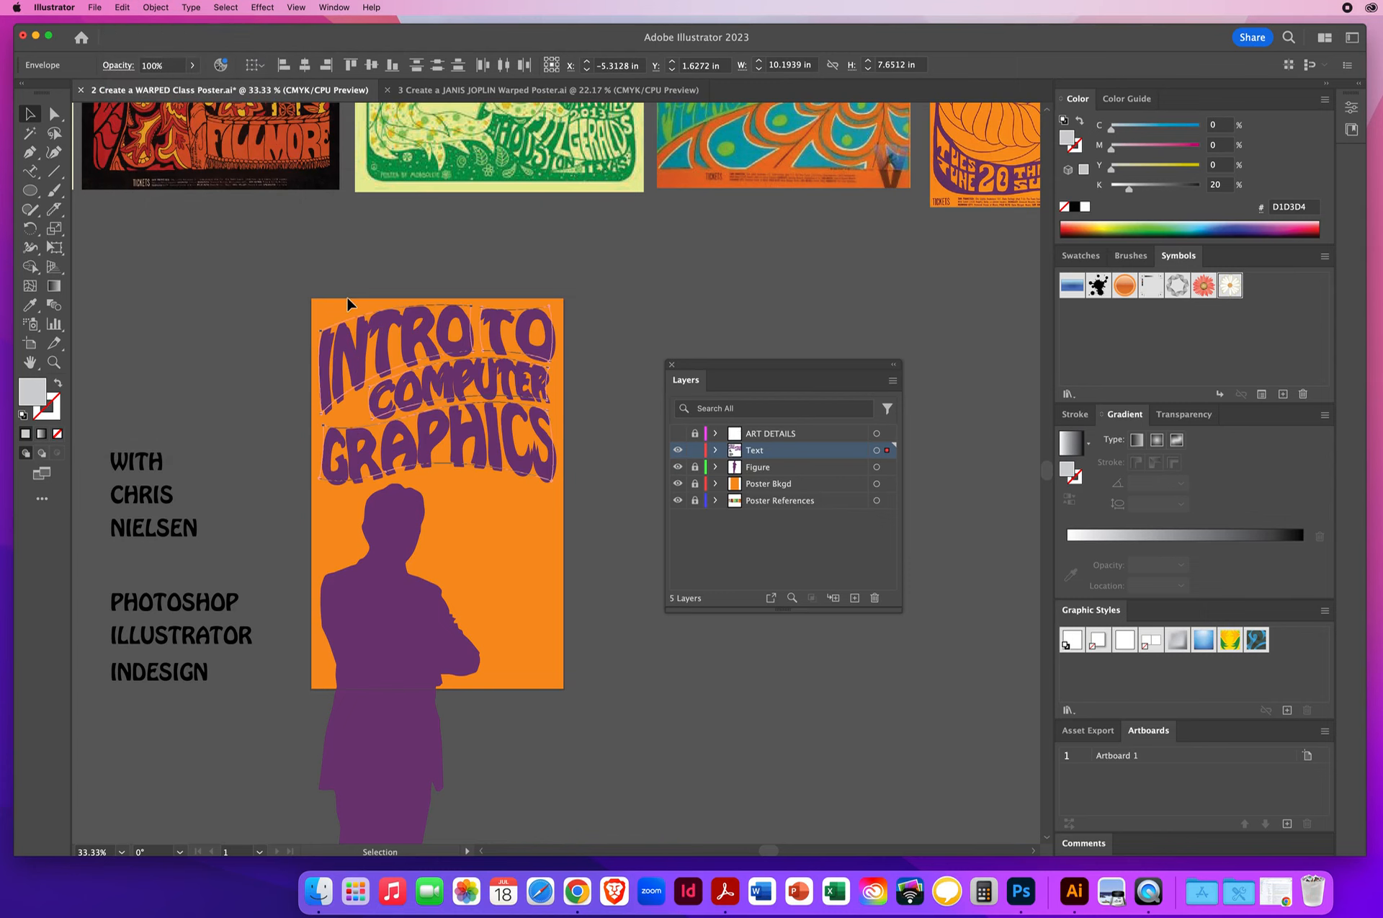
- Edit the contents of the duplicated title envelopes, fill their text with white, return to envelope editing and deselect
left_click(157, 8)
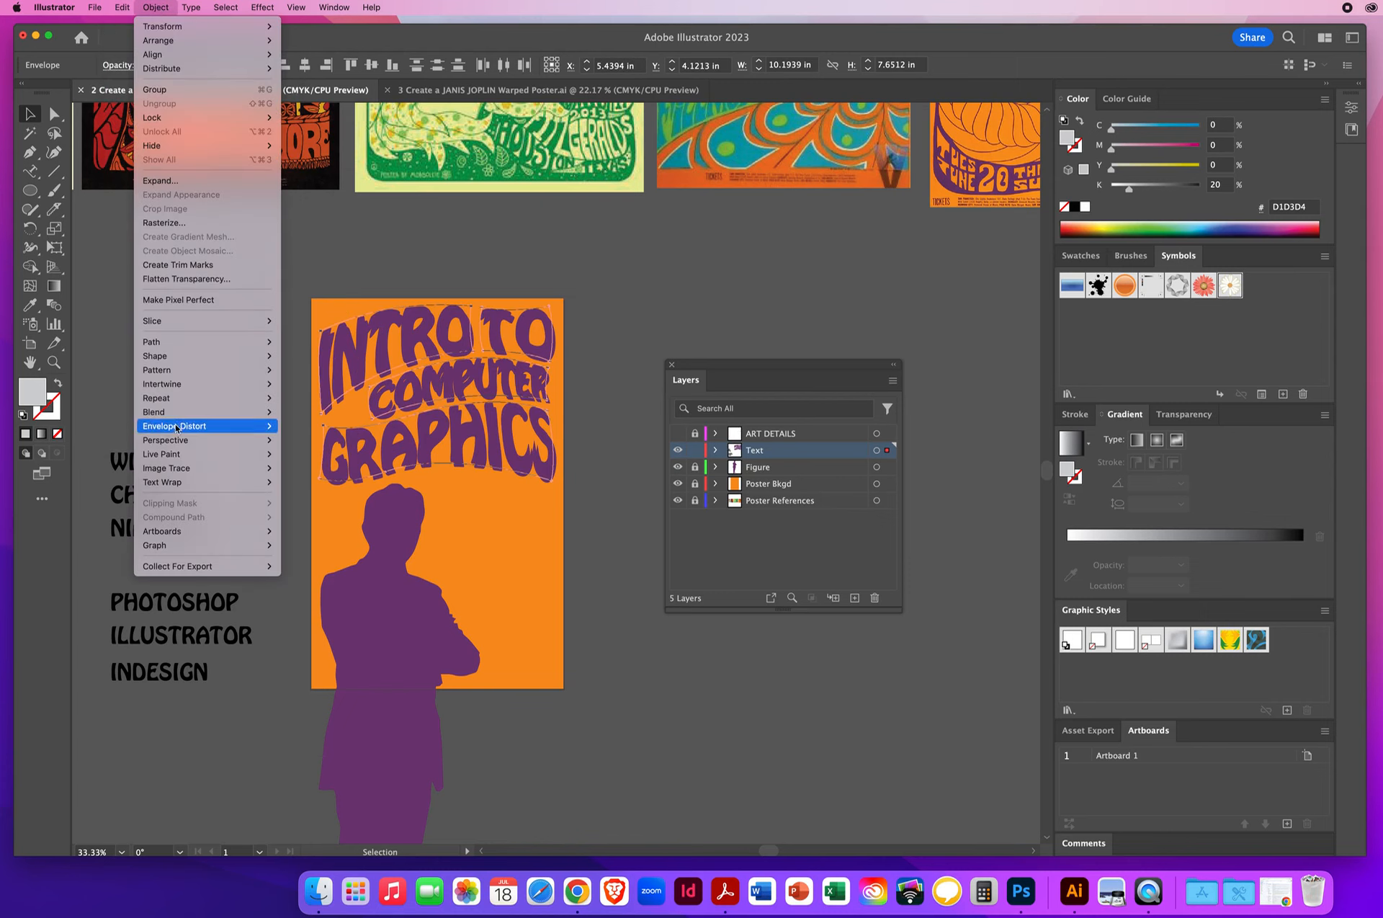
mouse_move(175, 431)
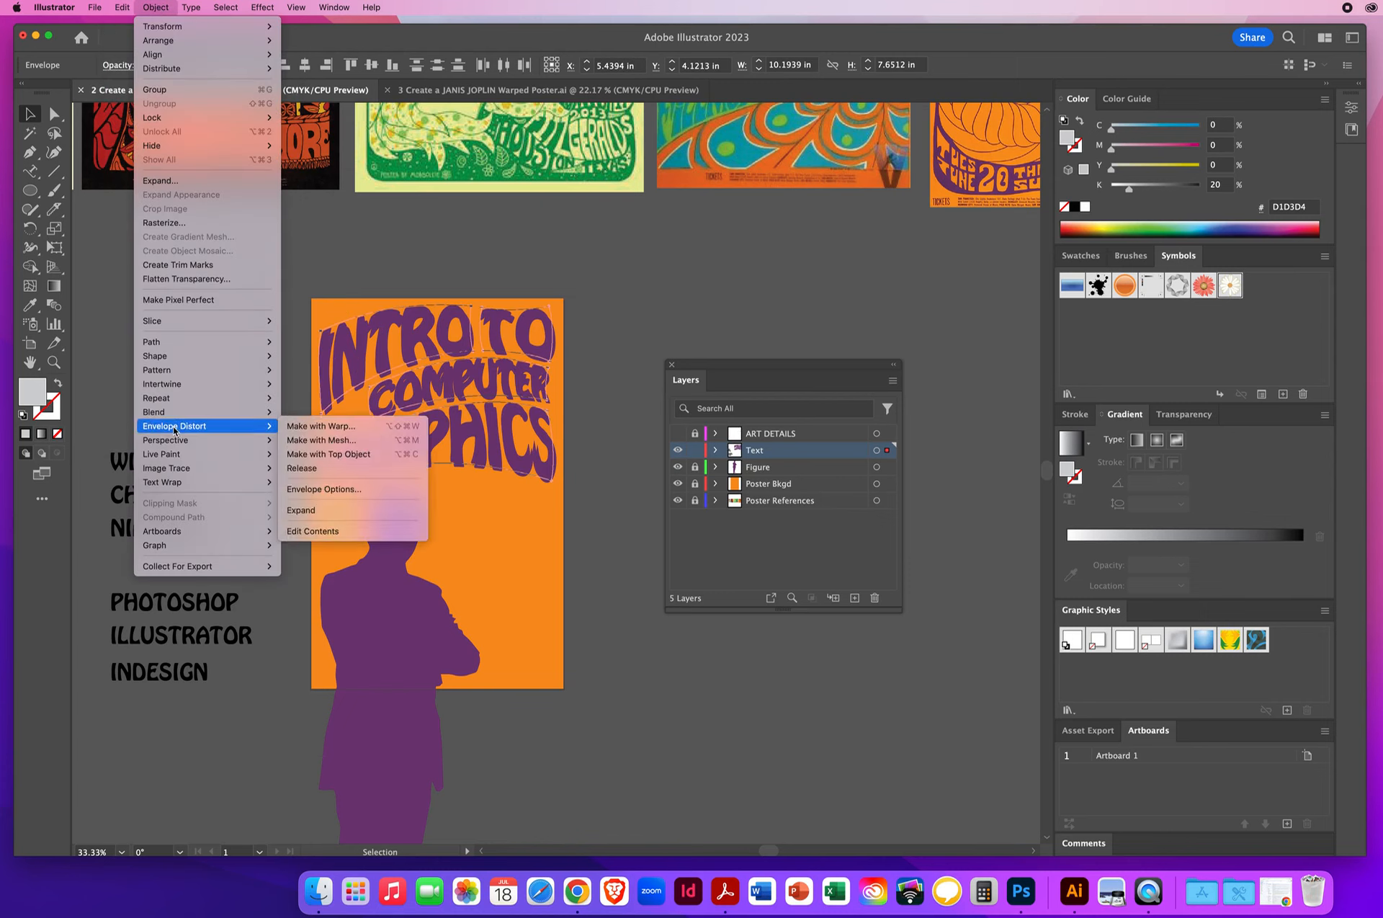
left_click(315, 535)
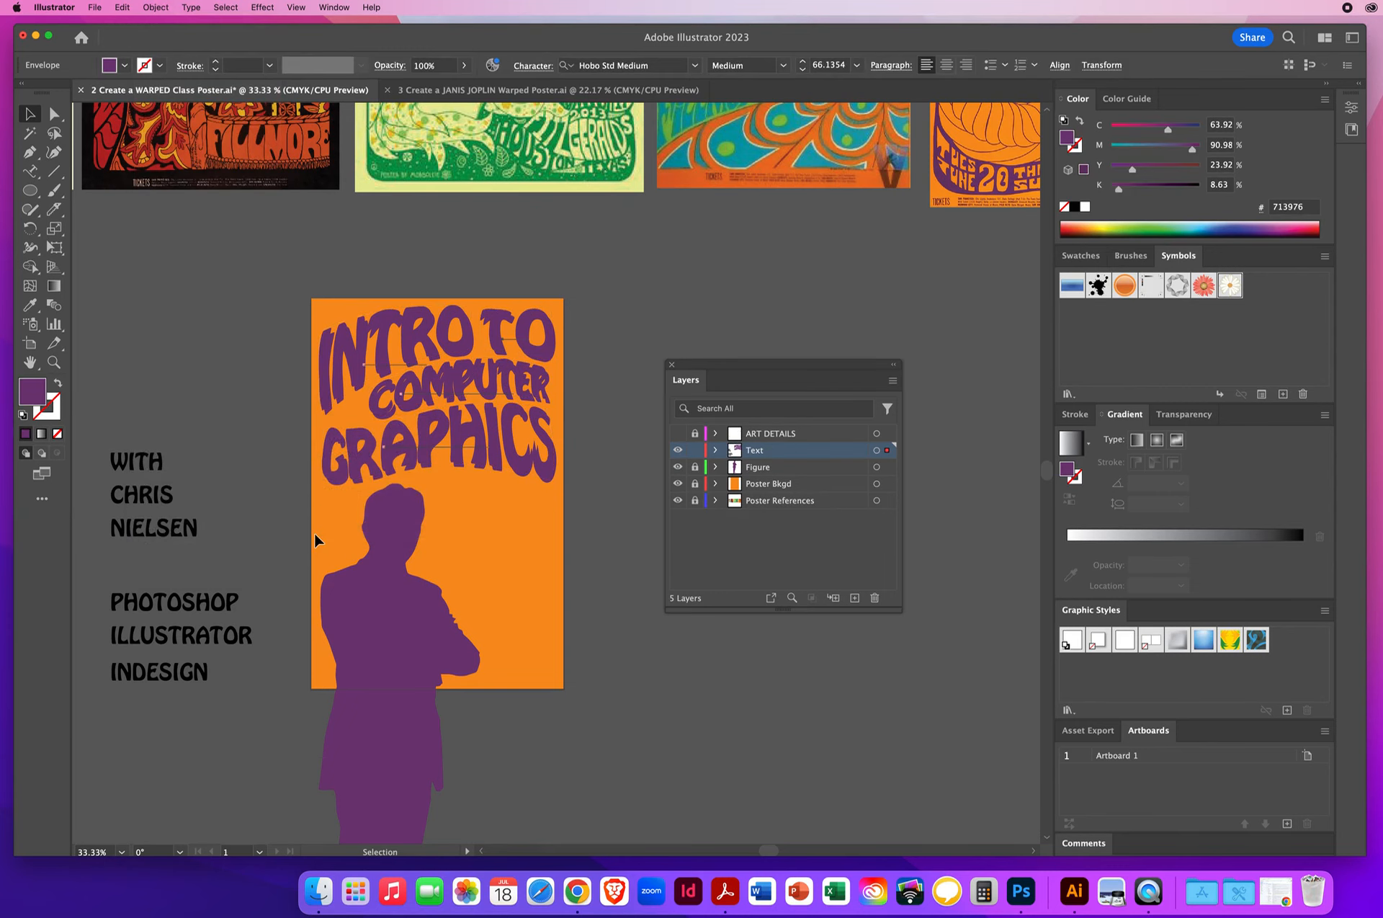
left_click(1086, 207)
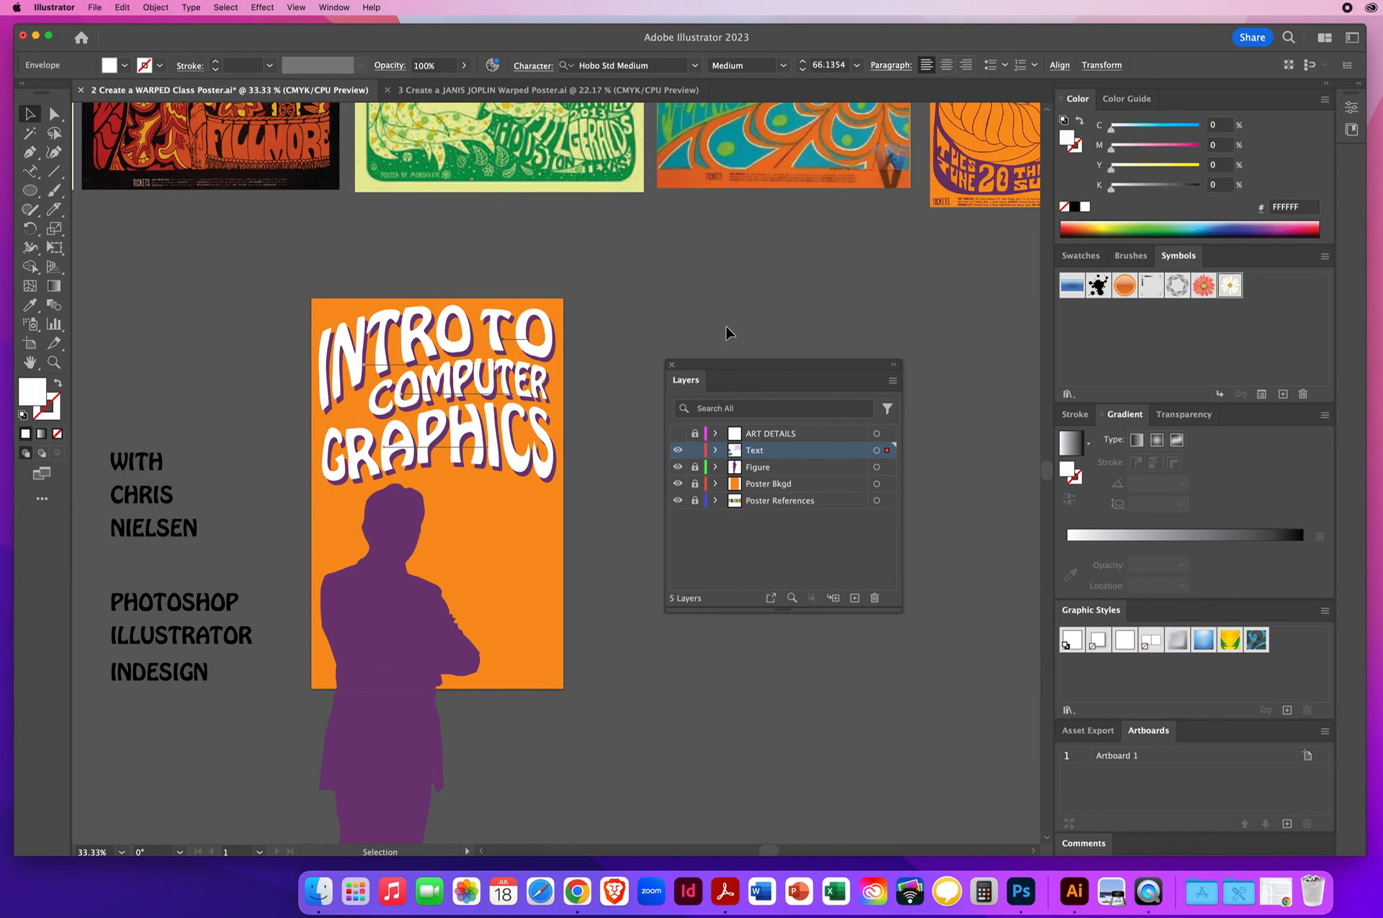
left_click(156, 7)
mouse_move(186, 430)
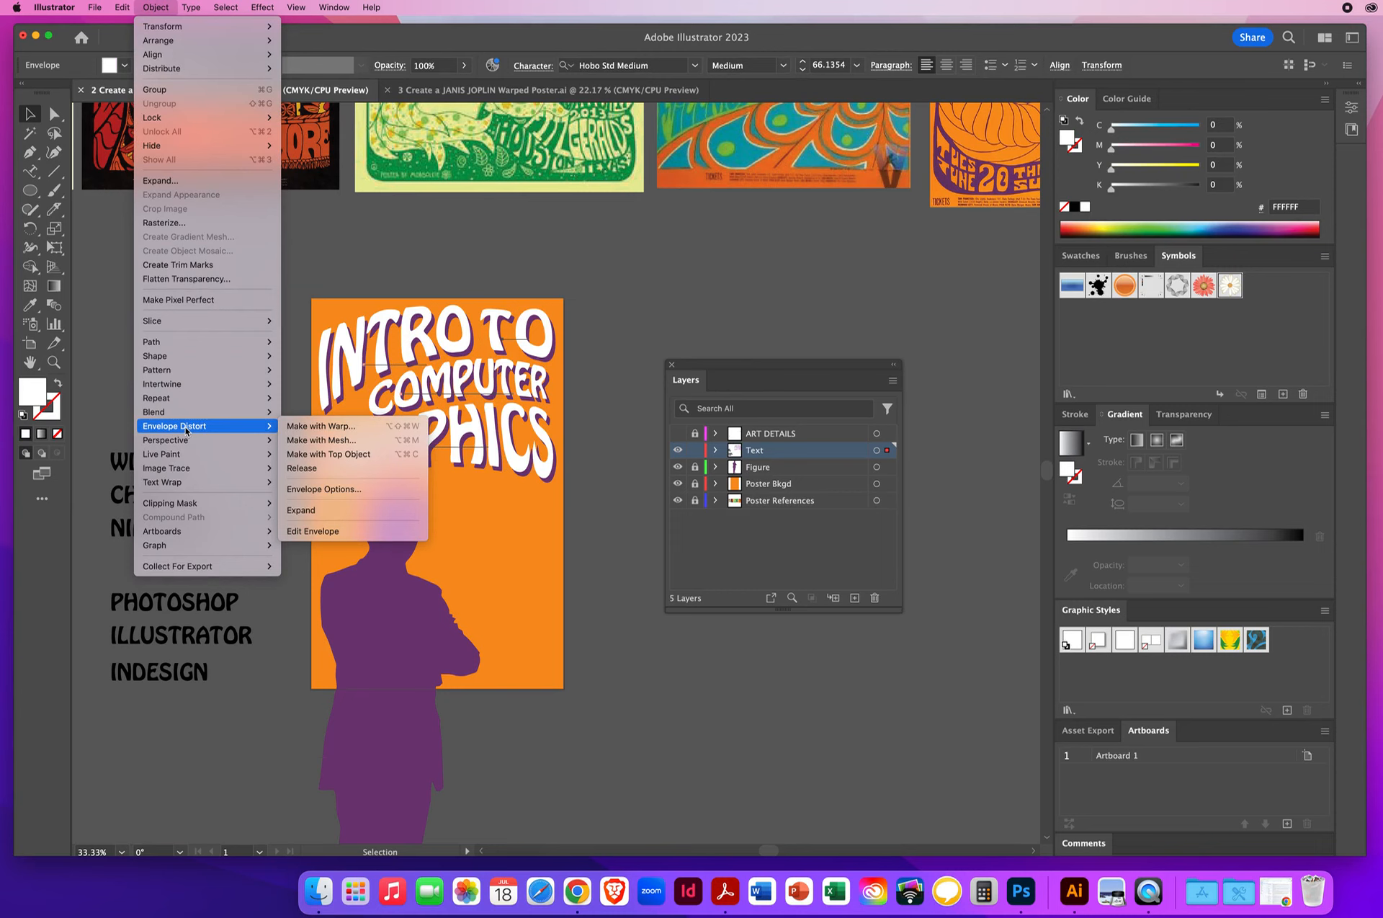
left_click(308, 534)
left_click(227, 363)
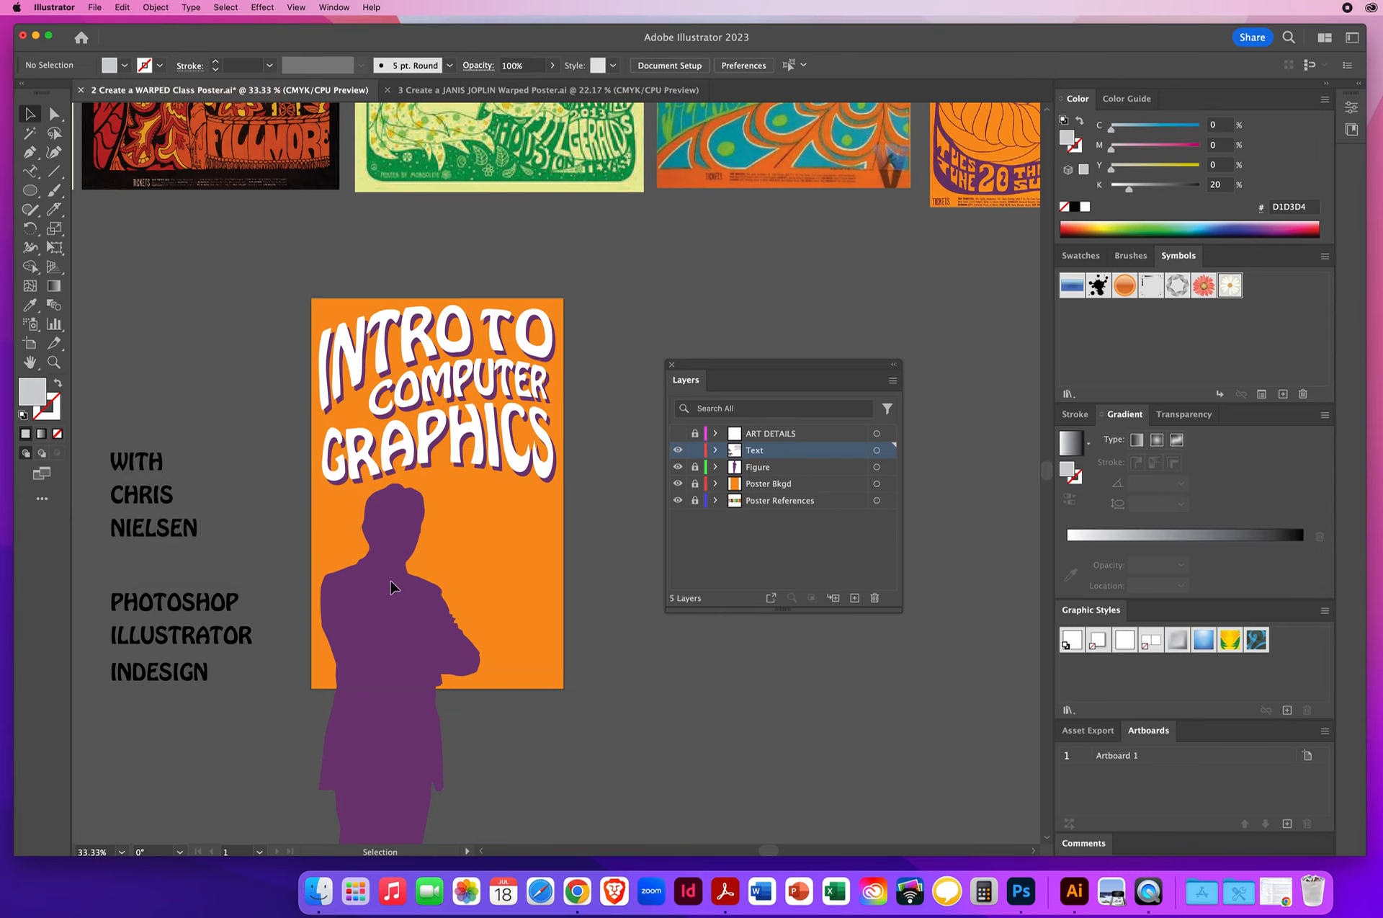
left_click(167, 562)
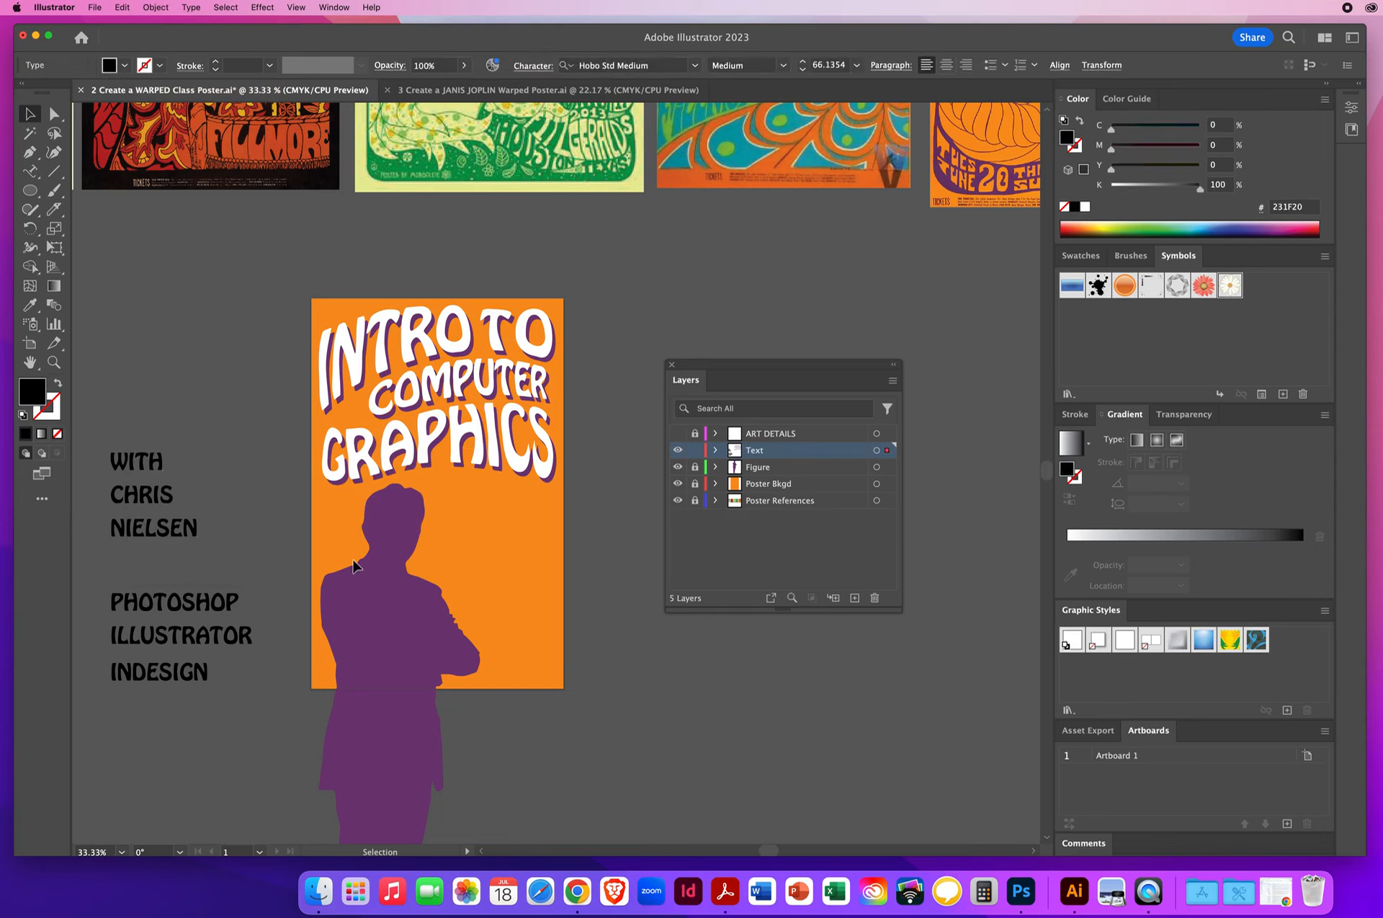
left_click(620, 549)
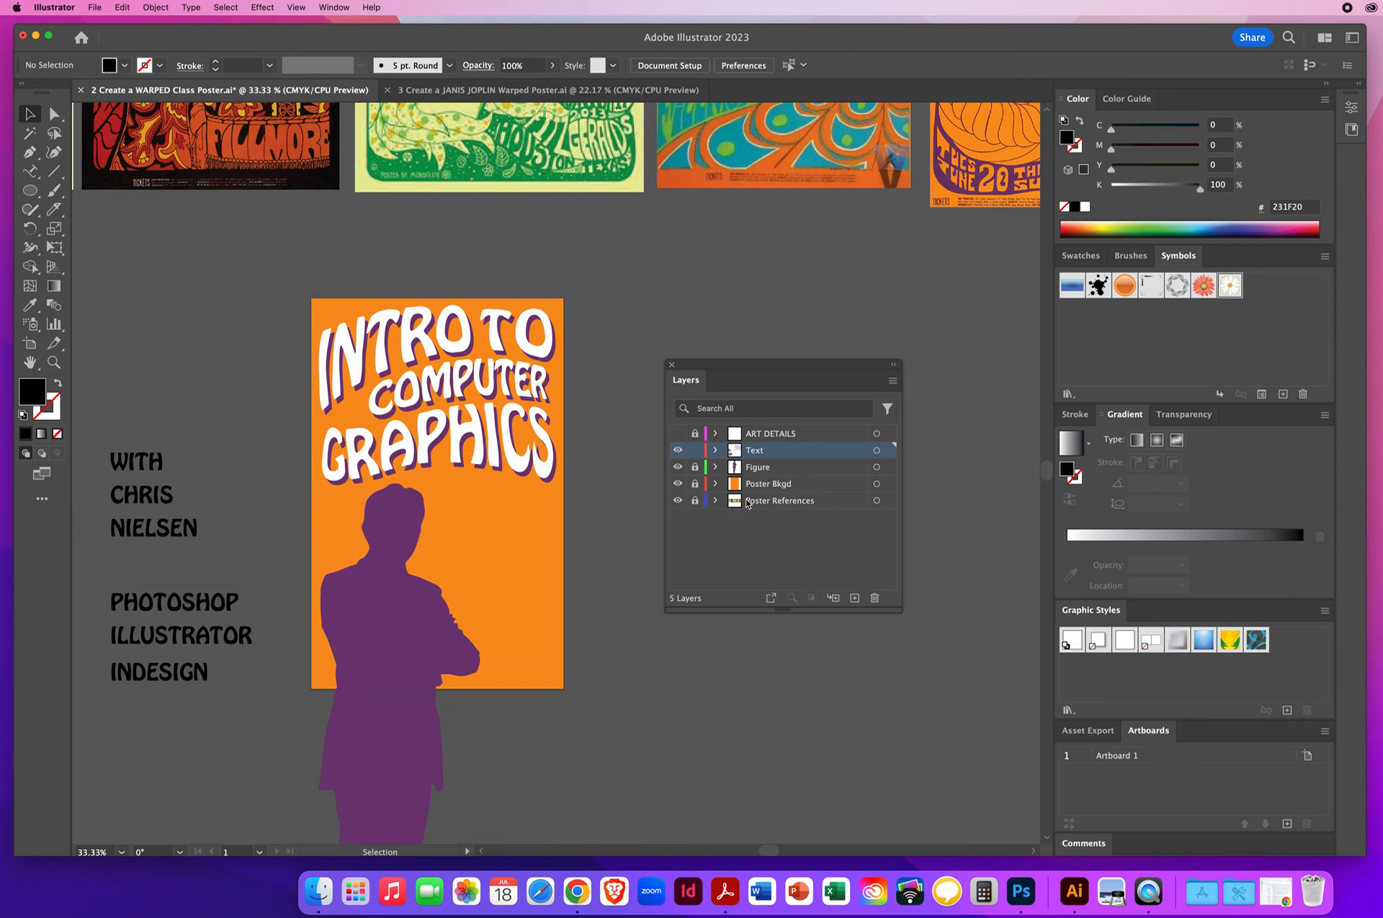
- Create a new layer directly above Poster Bkgd, named Background Twirl, with the layer color Light Blue
left_click(769, 488)
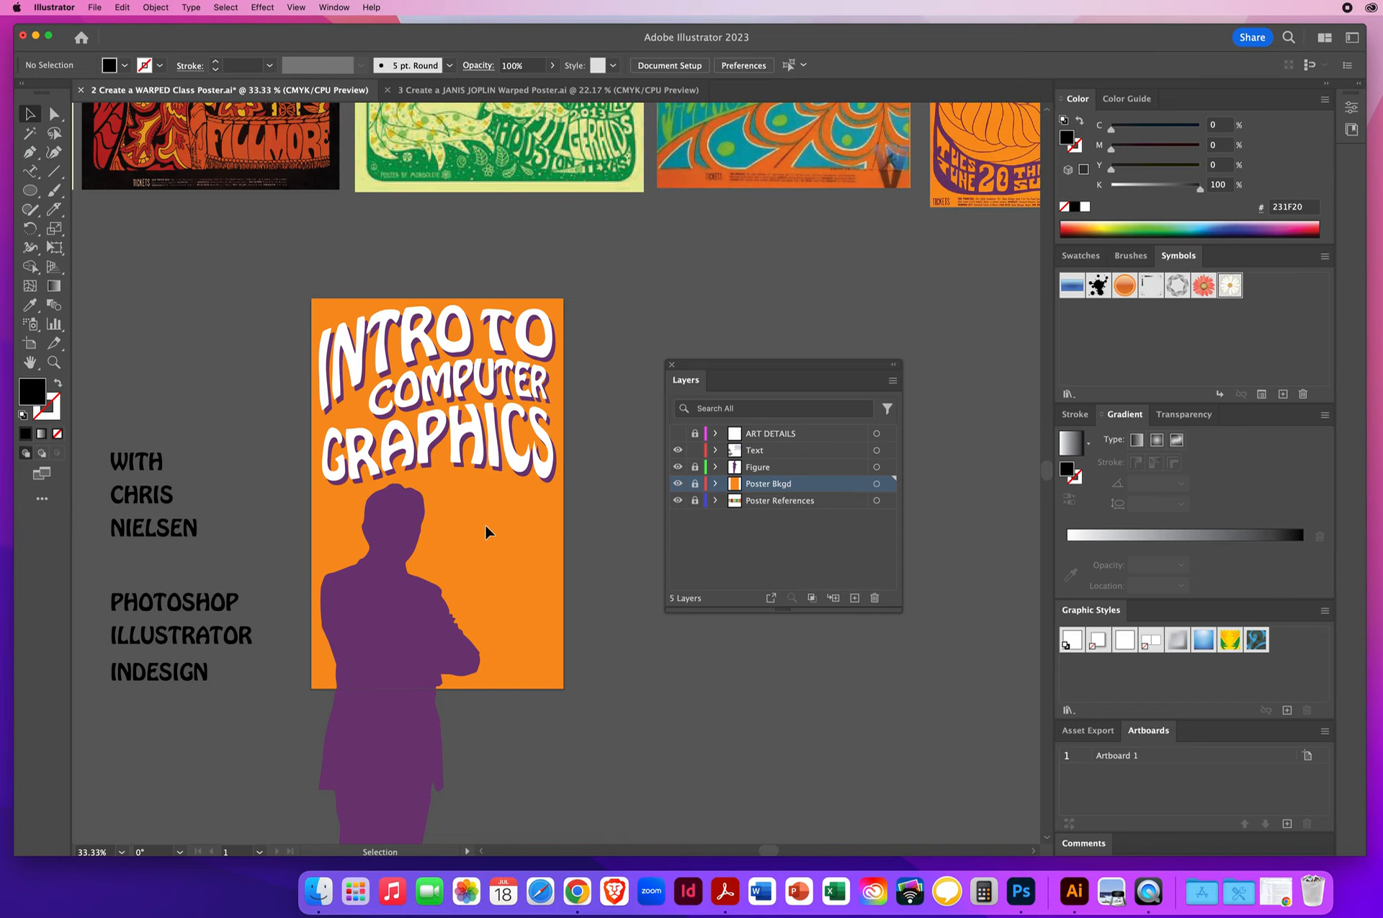
key("space")
left_click_drag(510, 537, 464, 484)
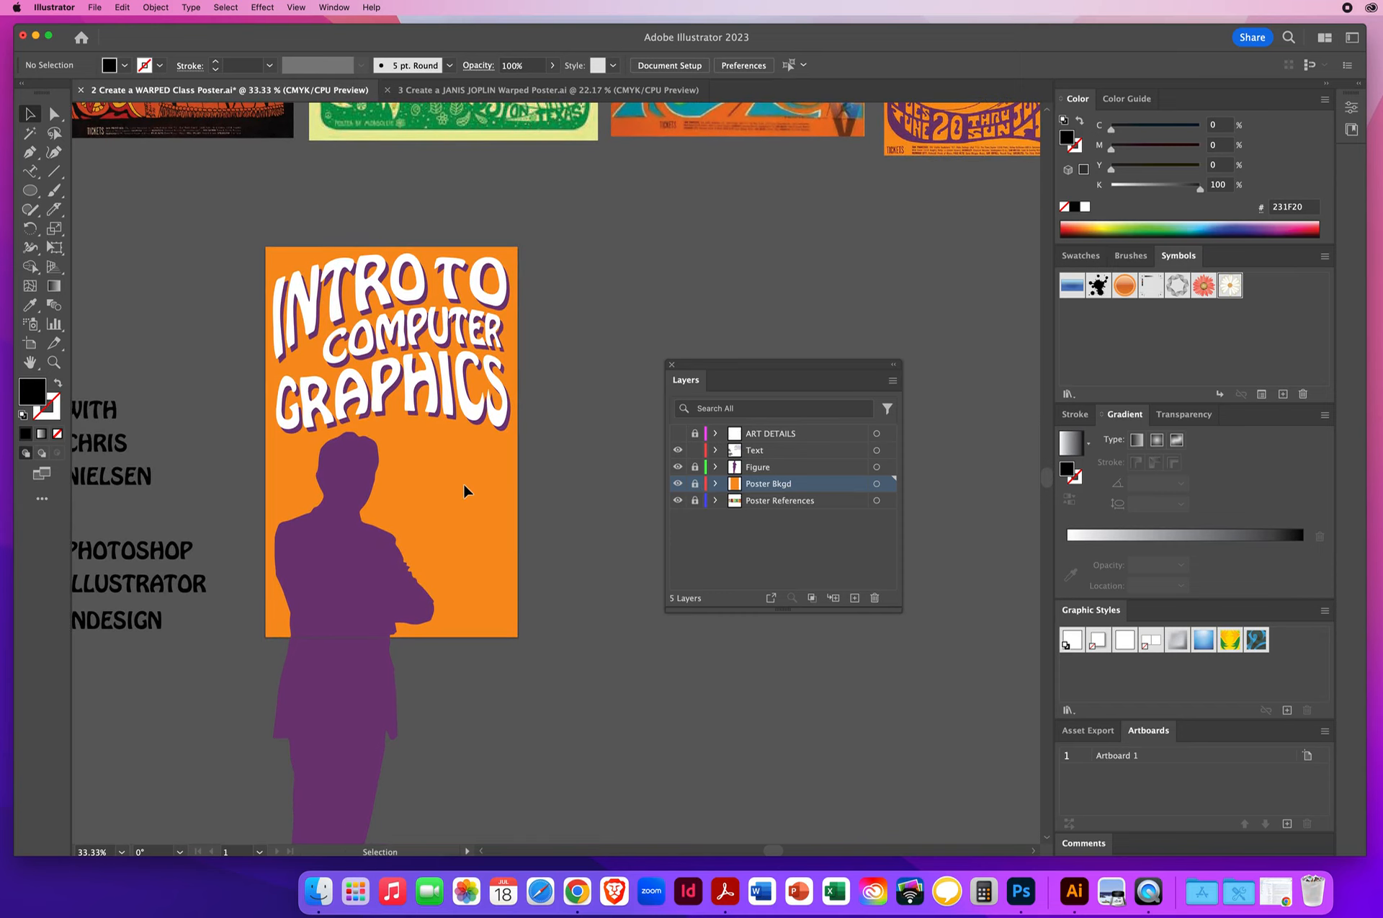
left_click(854, 598)
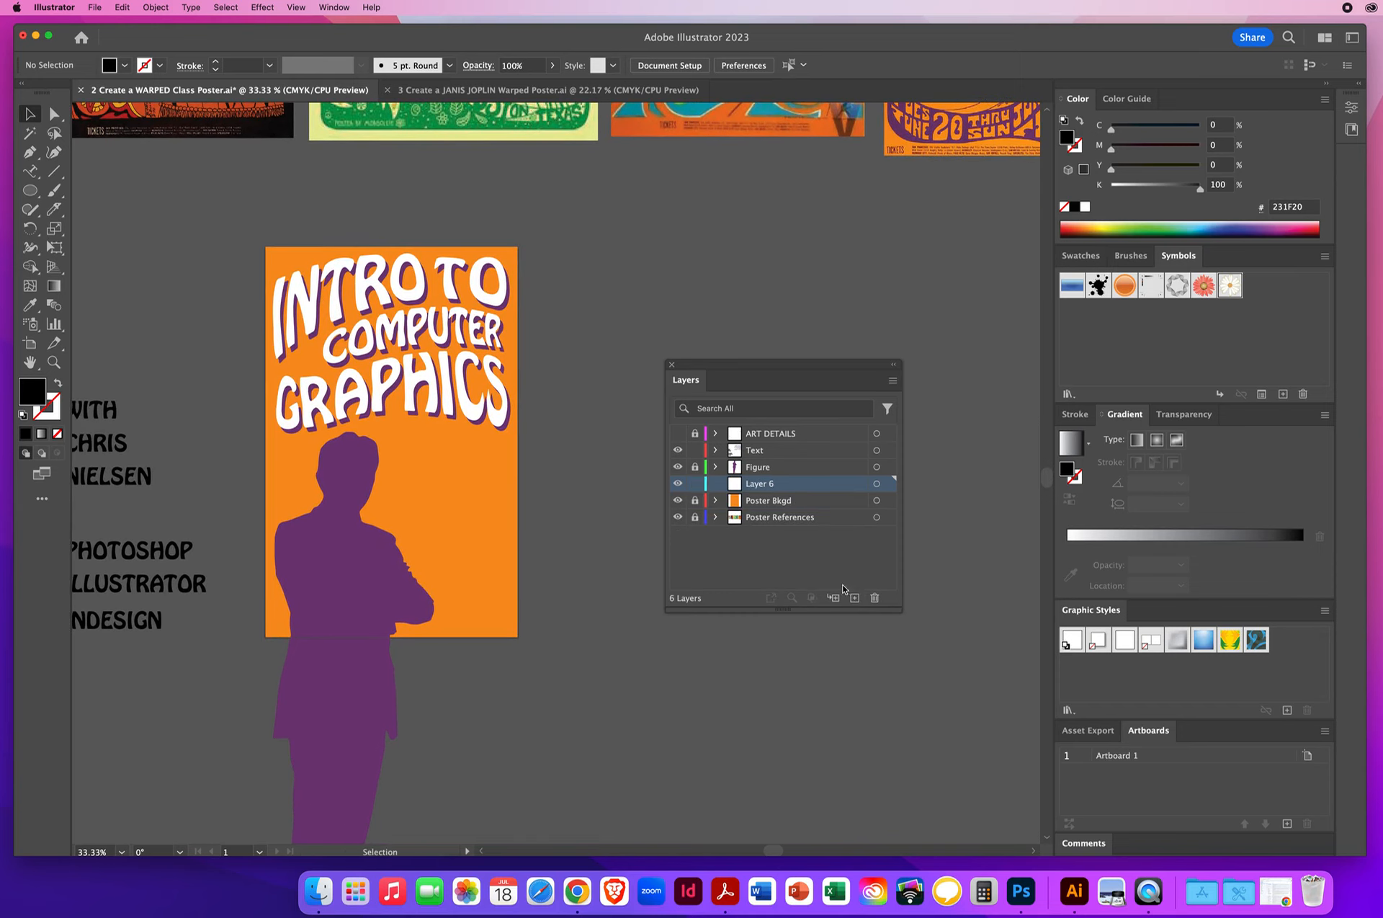
double_click(810, 487)
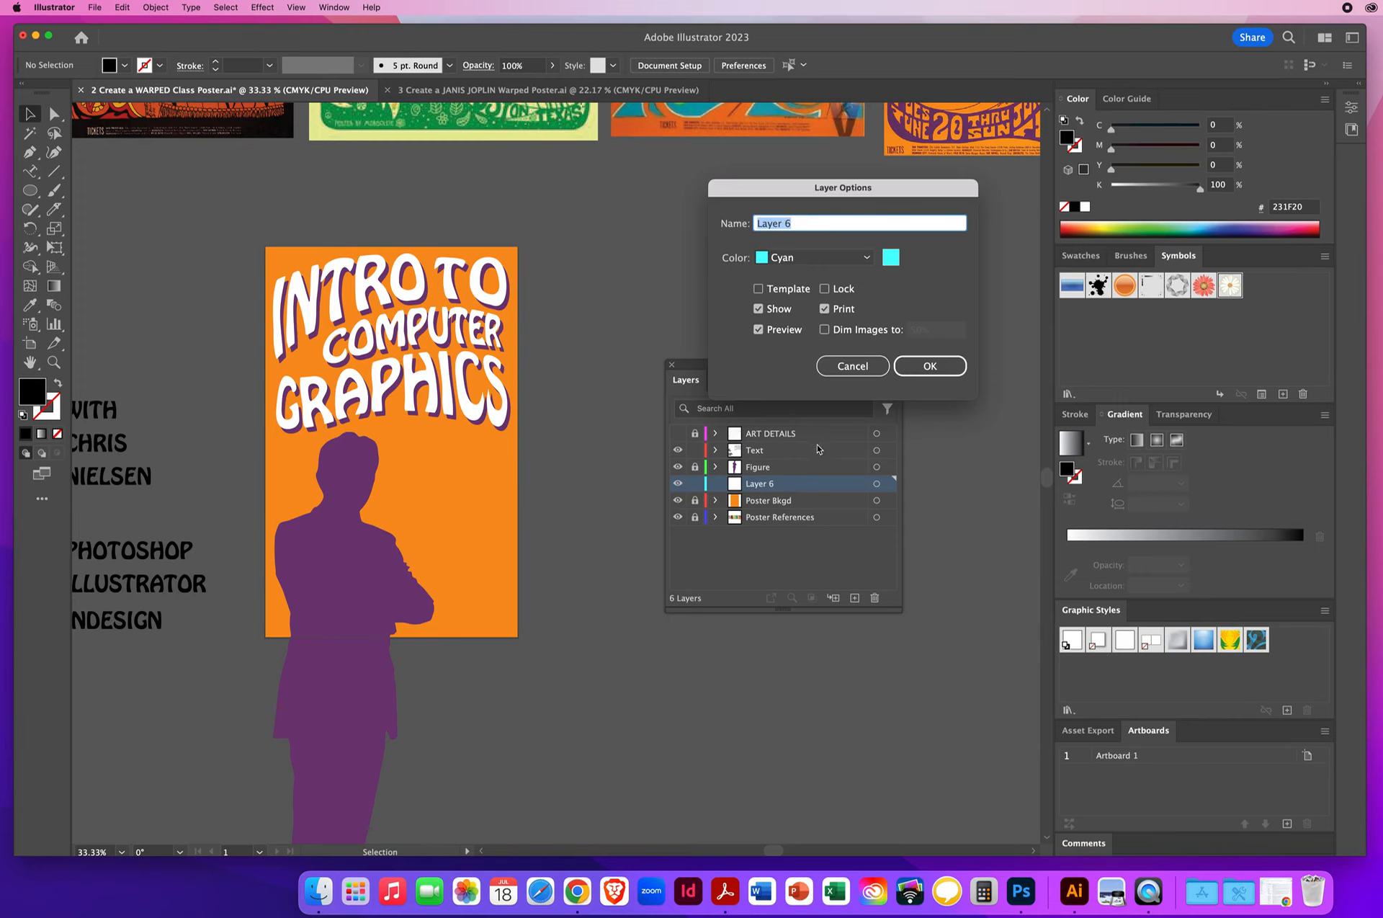
type("Background Twirl")
left_click(832, 257)
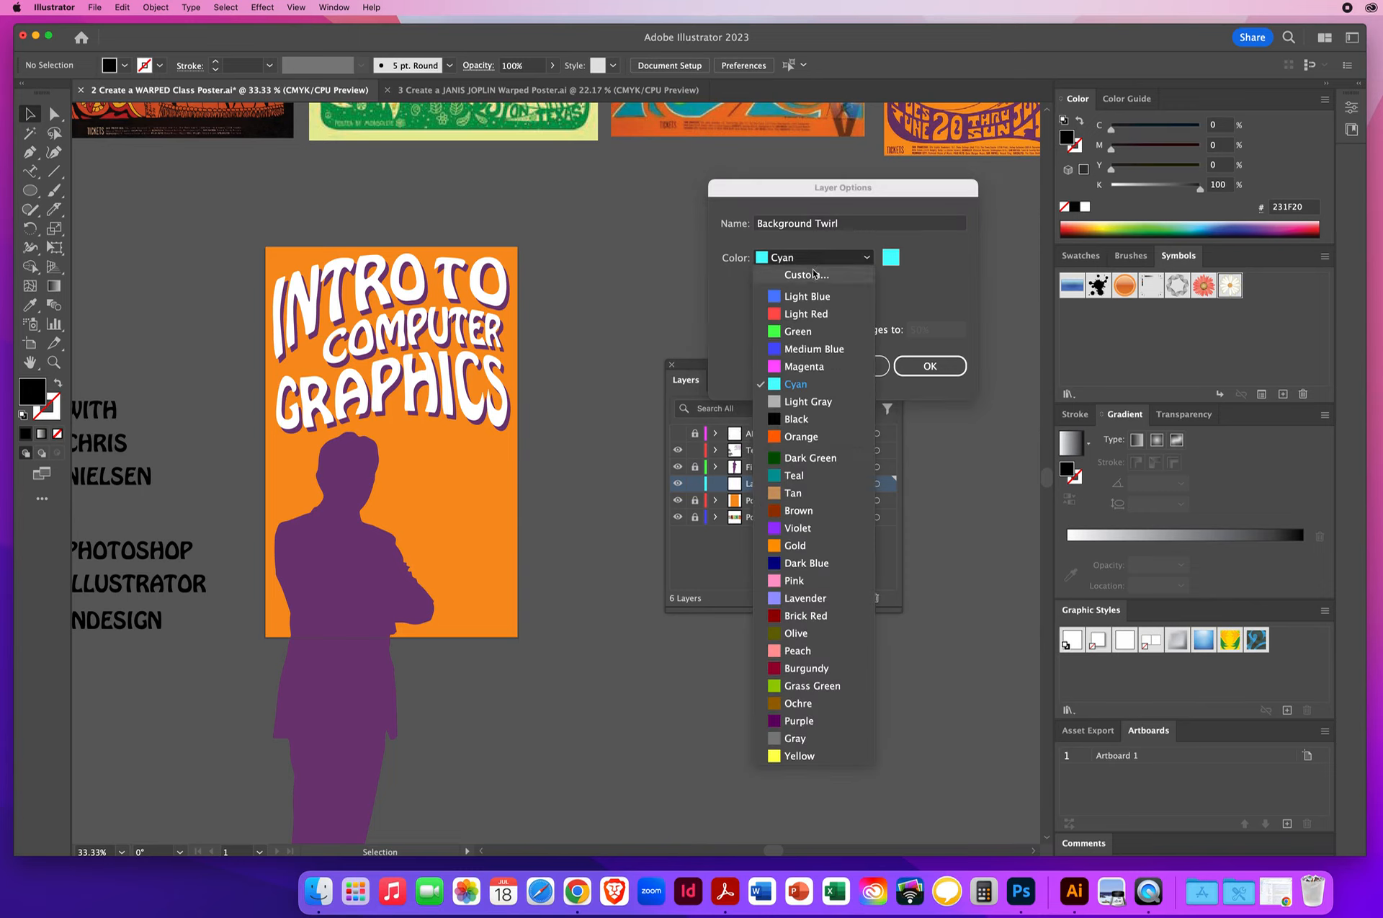
left_click(798, 298)
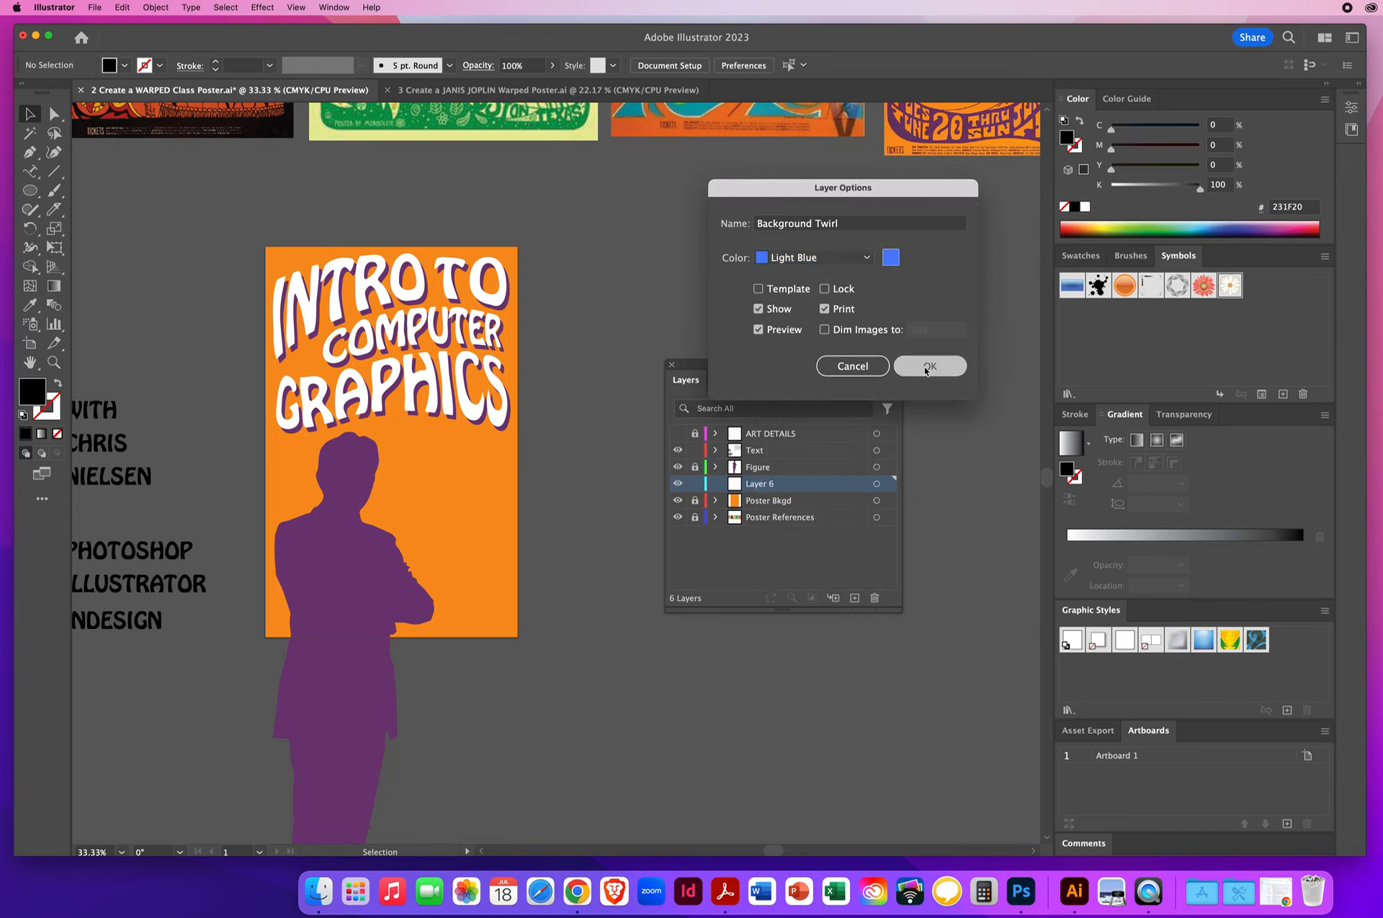
left_click(929, 366)
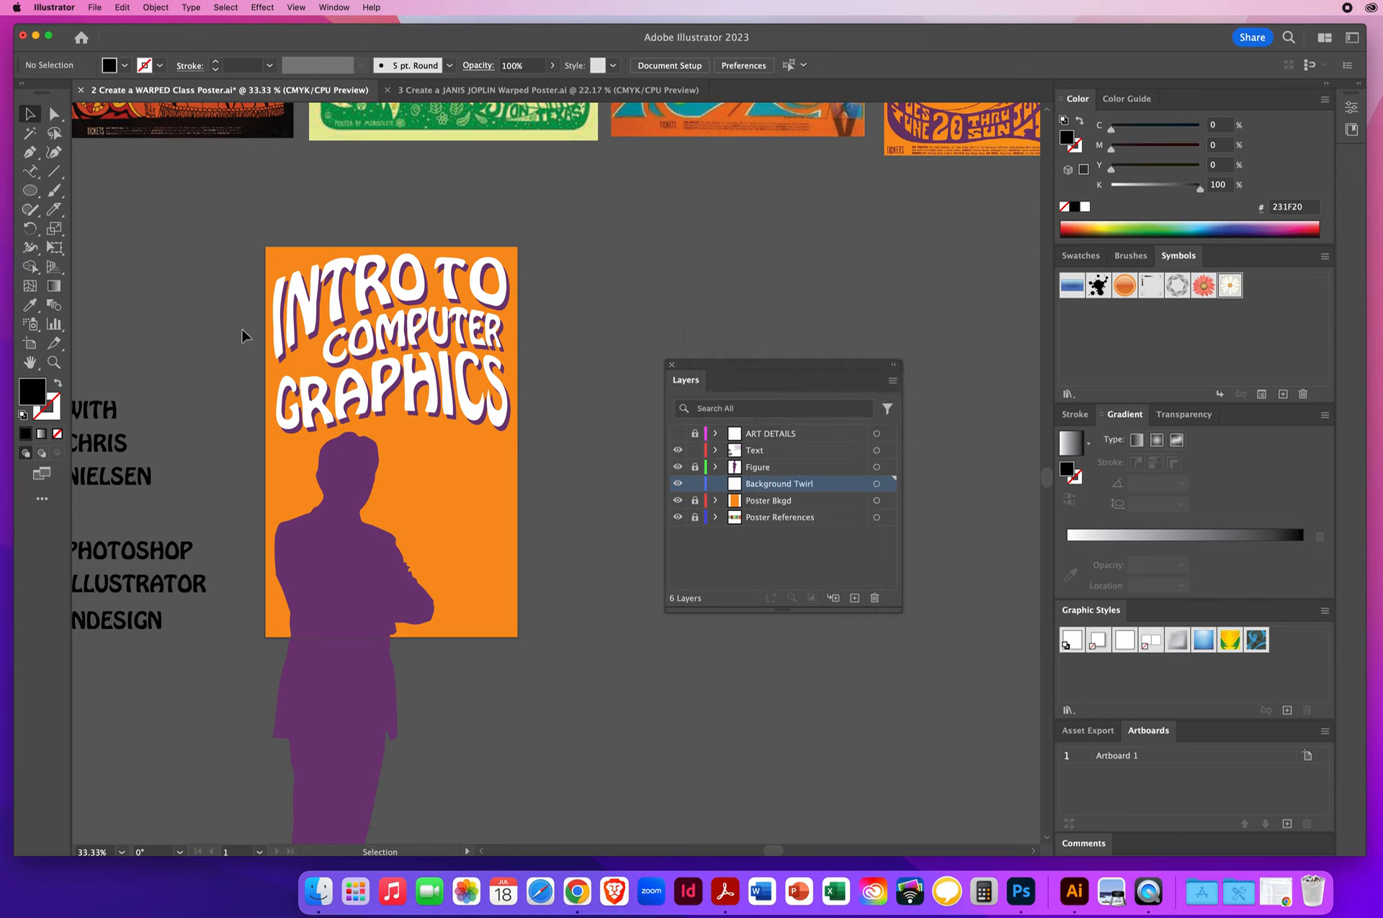
- Reset to the default fill and stroke and draw a thin closed wedge with the Pen tool, from beside the figure's head to above the poster
key("d")
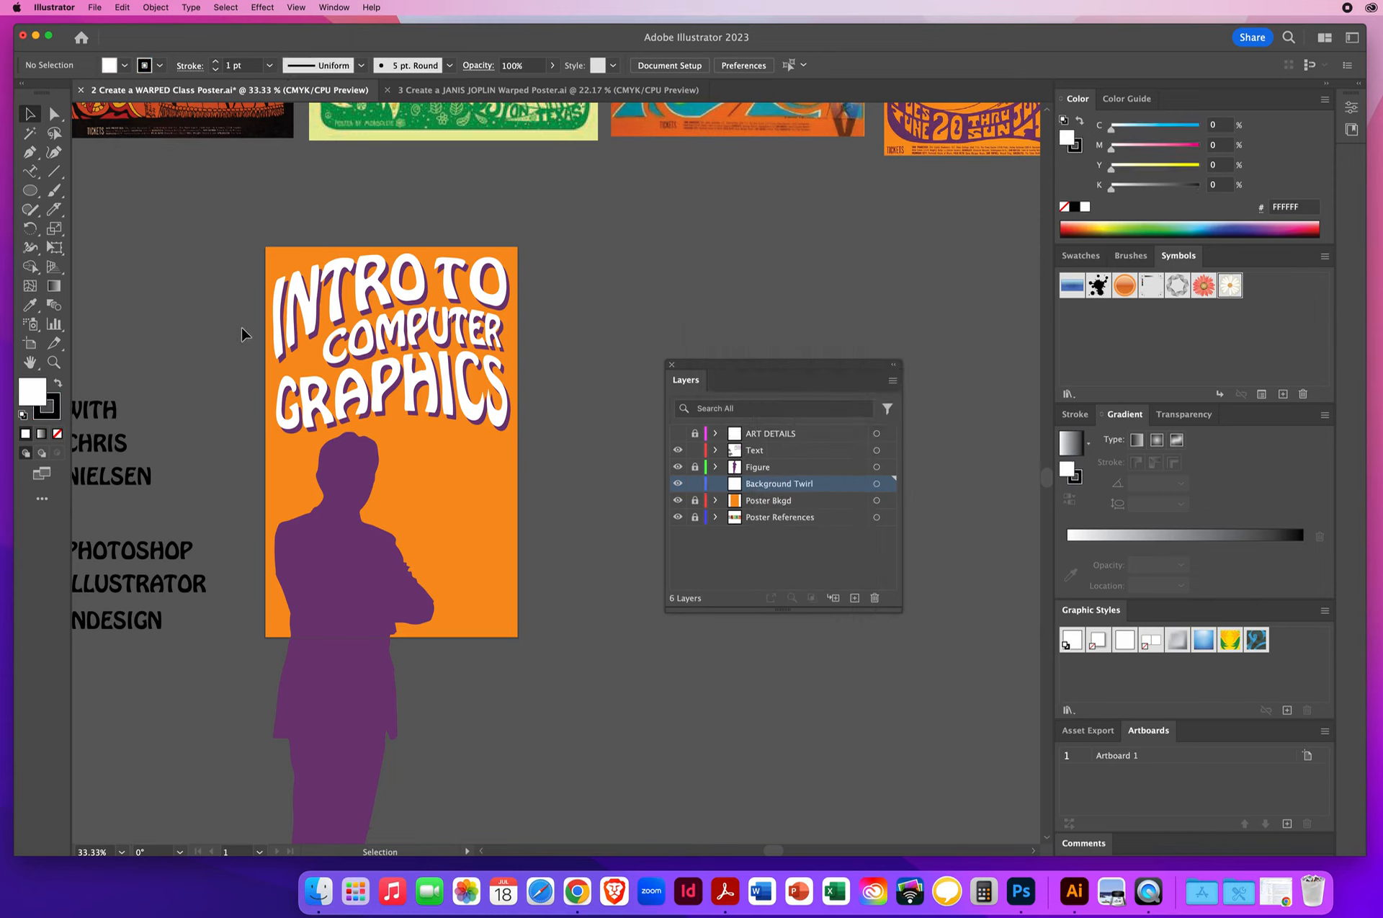
left_click(29, 153)
left_click_drag(399, 316, 459, 327)
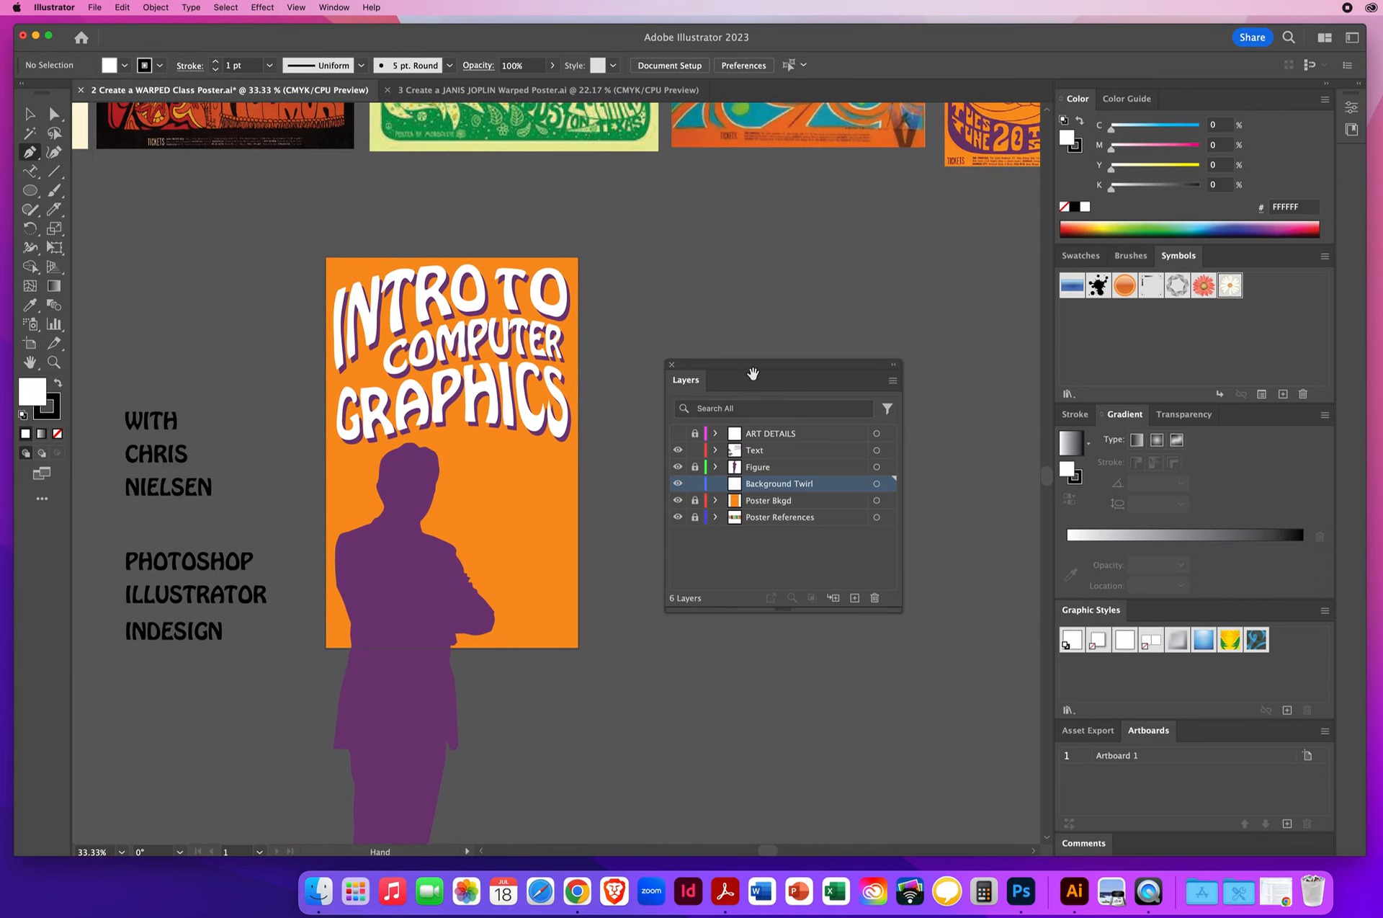
left_click_drag(723, 366, 814, 350)
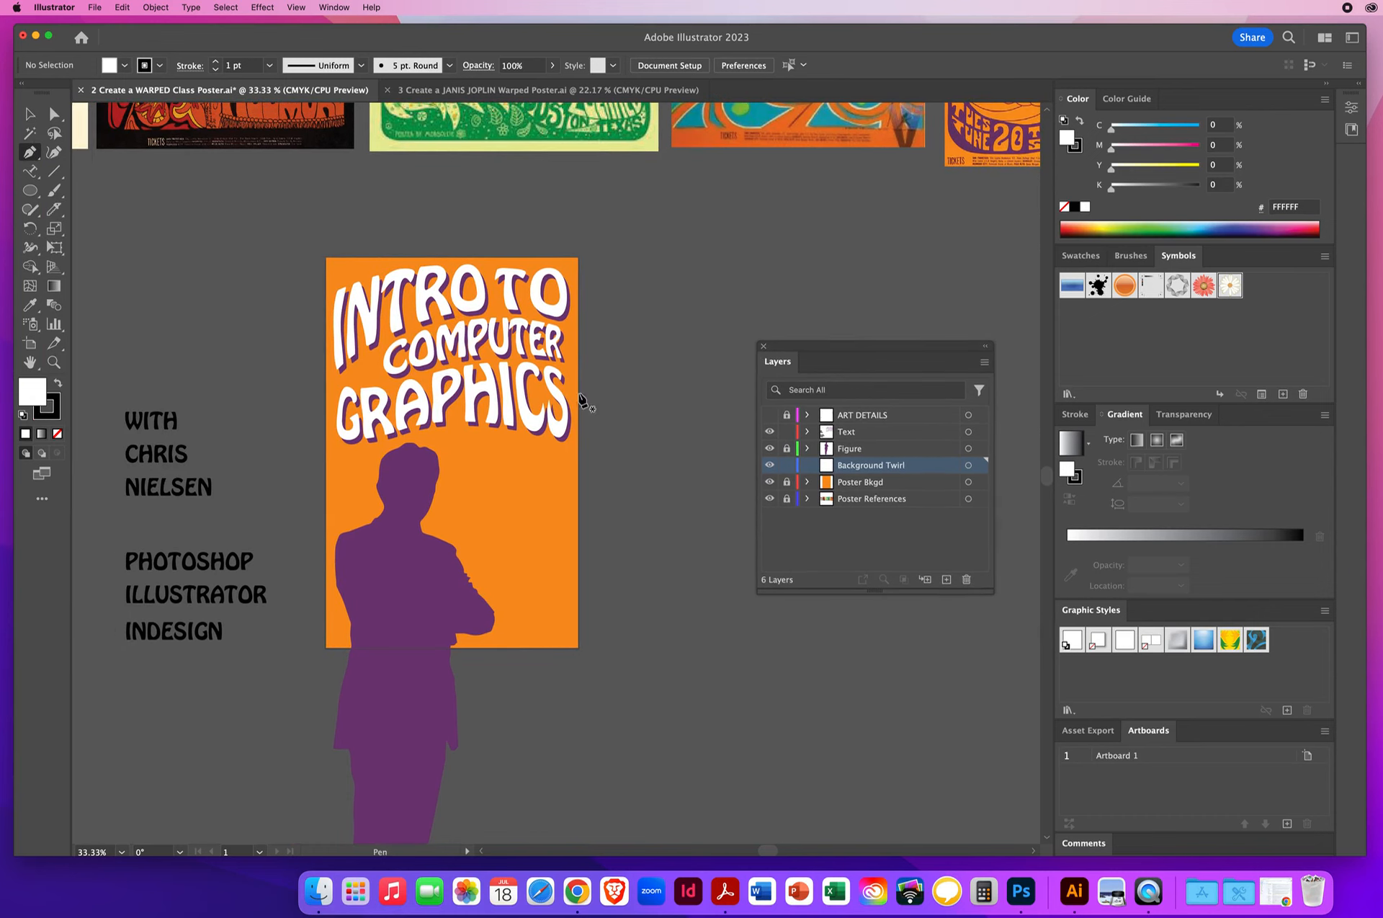
left_click(451, 447)
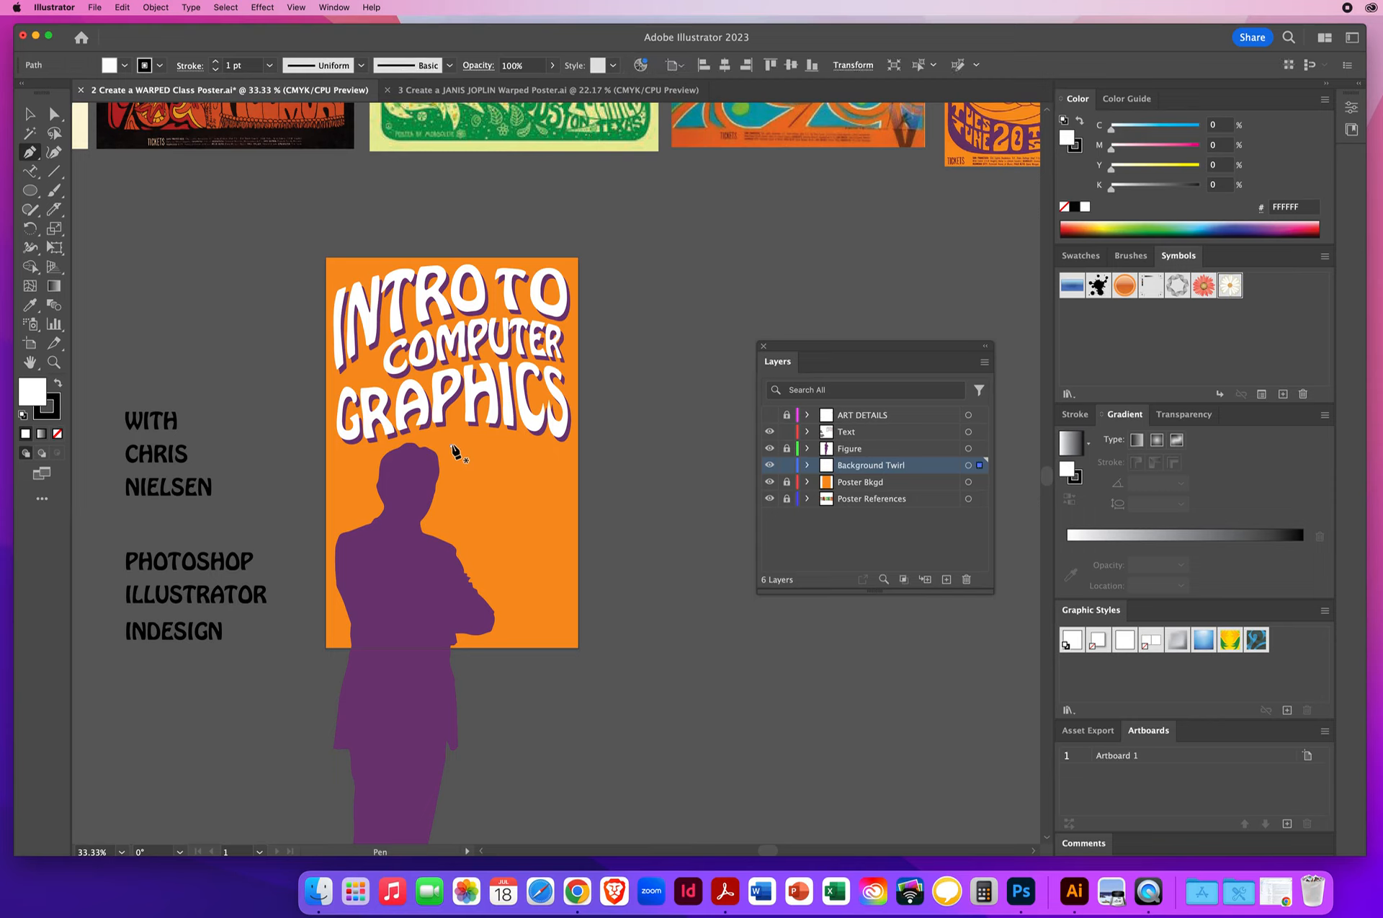
left_click(448, 120)
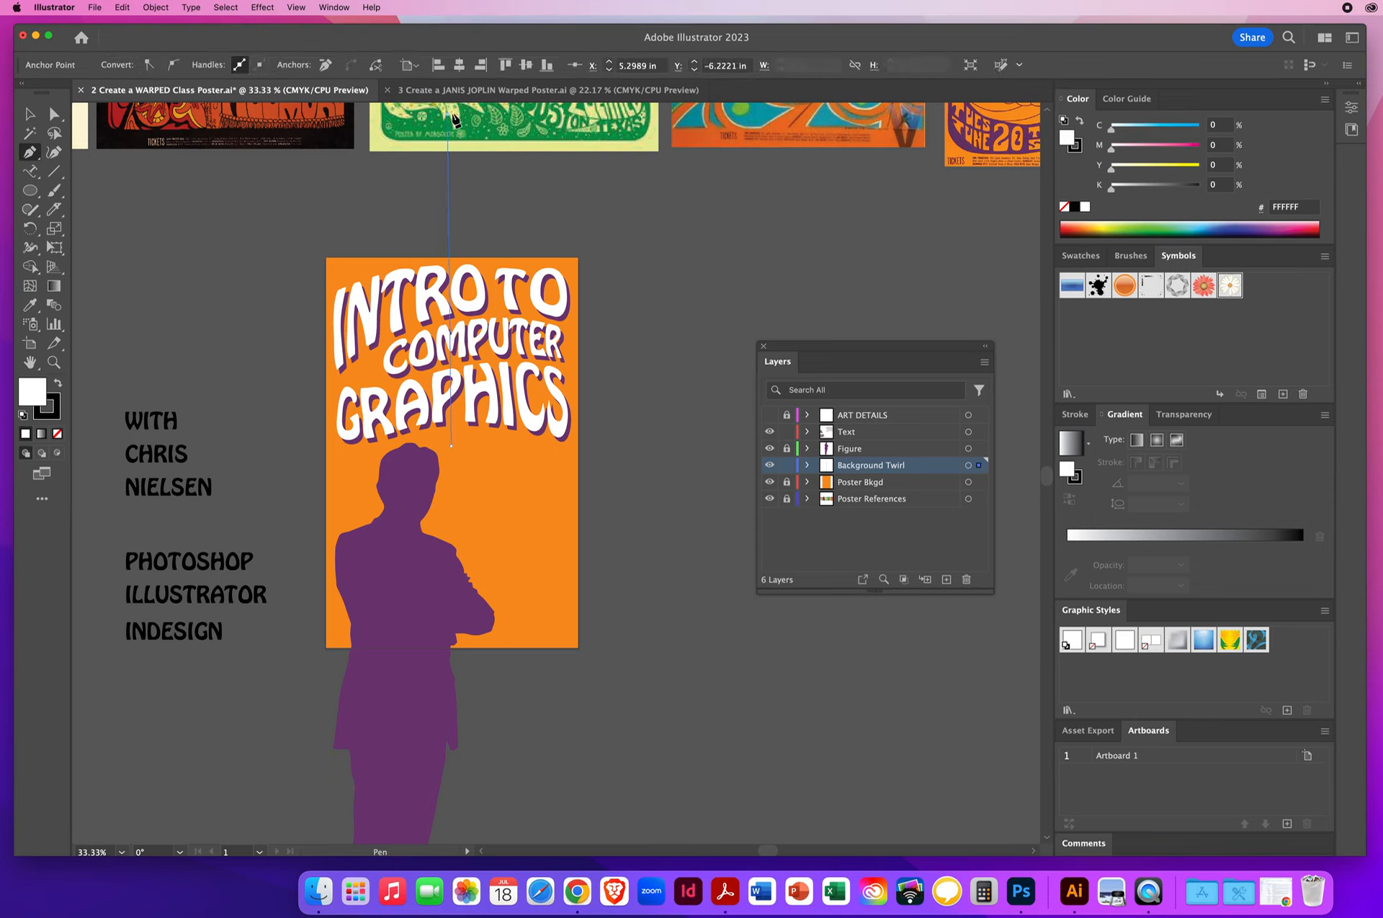
left_click(455, 113)
left_click(452, 447)
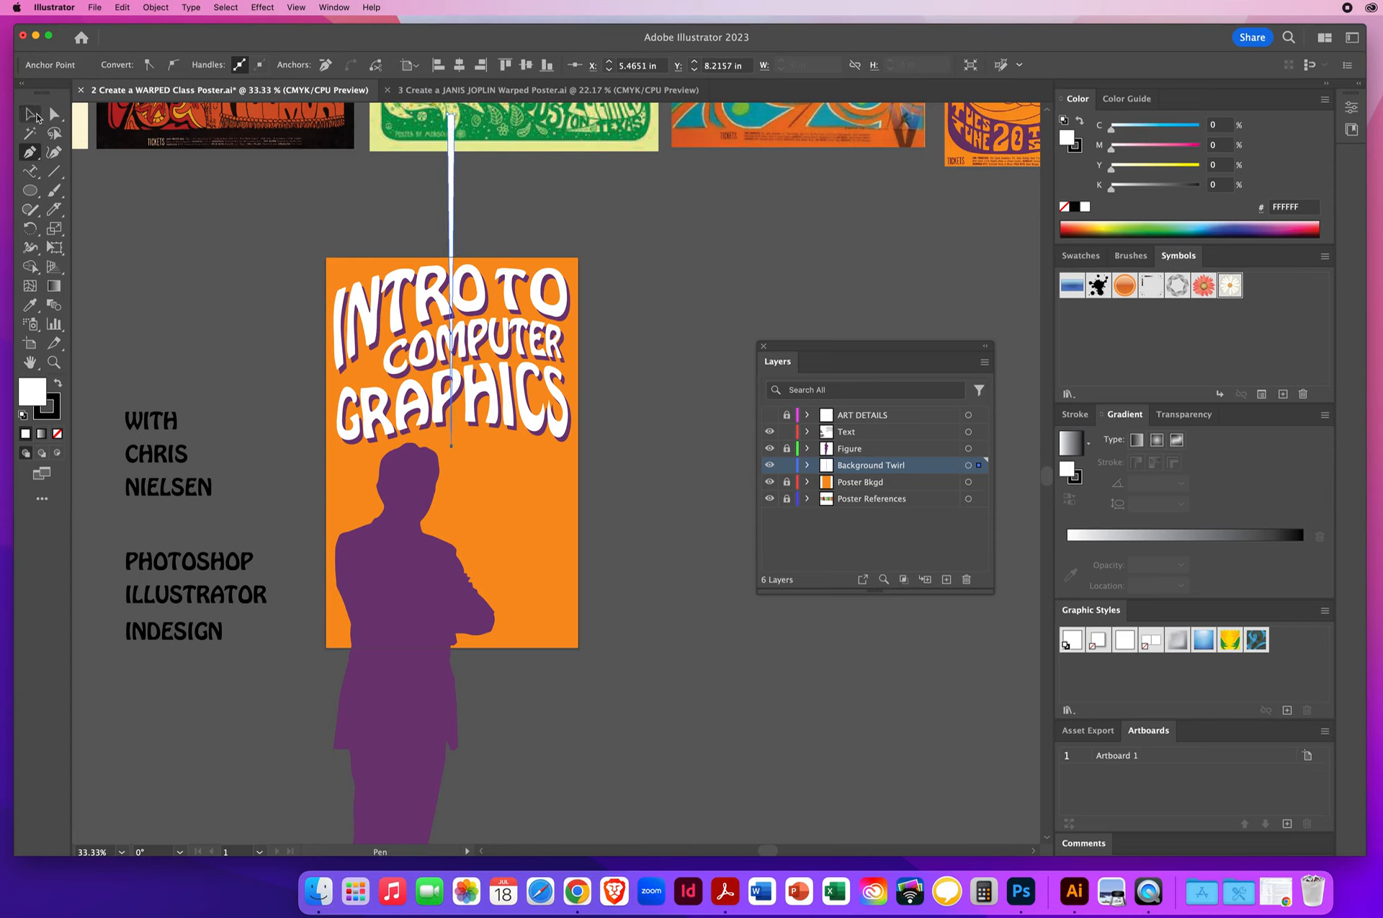
- Move the wedge off the poster onto the empty canvas beside it and set its stroke to none
left_click(30, 114)
left_click(435, 214)
left_click_drag(453, 219, 680, 336)
left_click(770, 306)
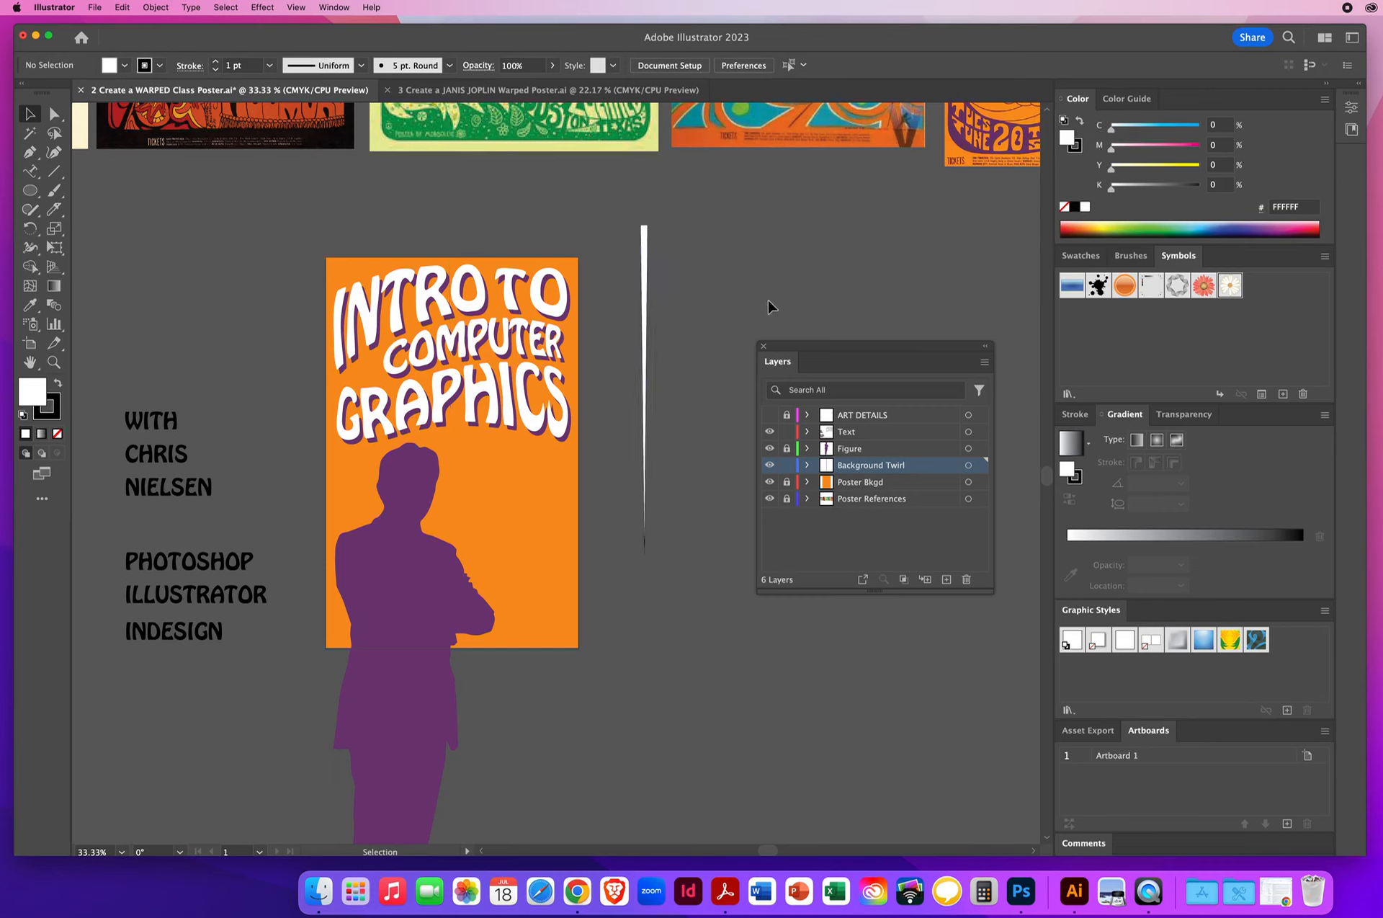
left_click(645, 245)
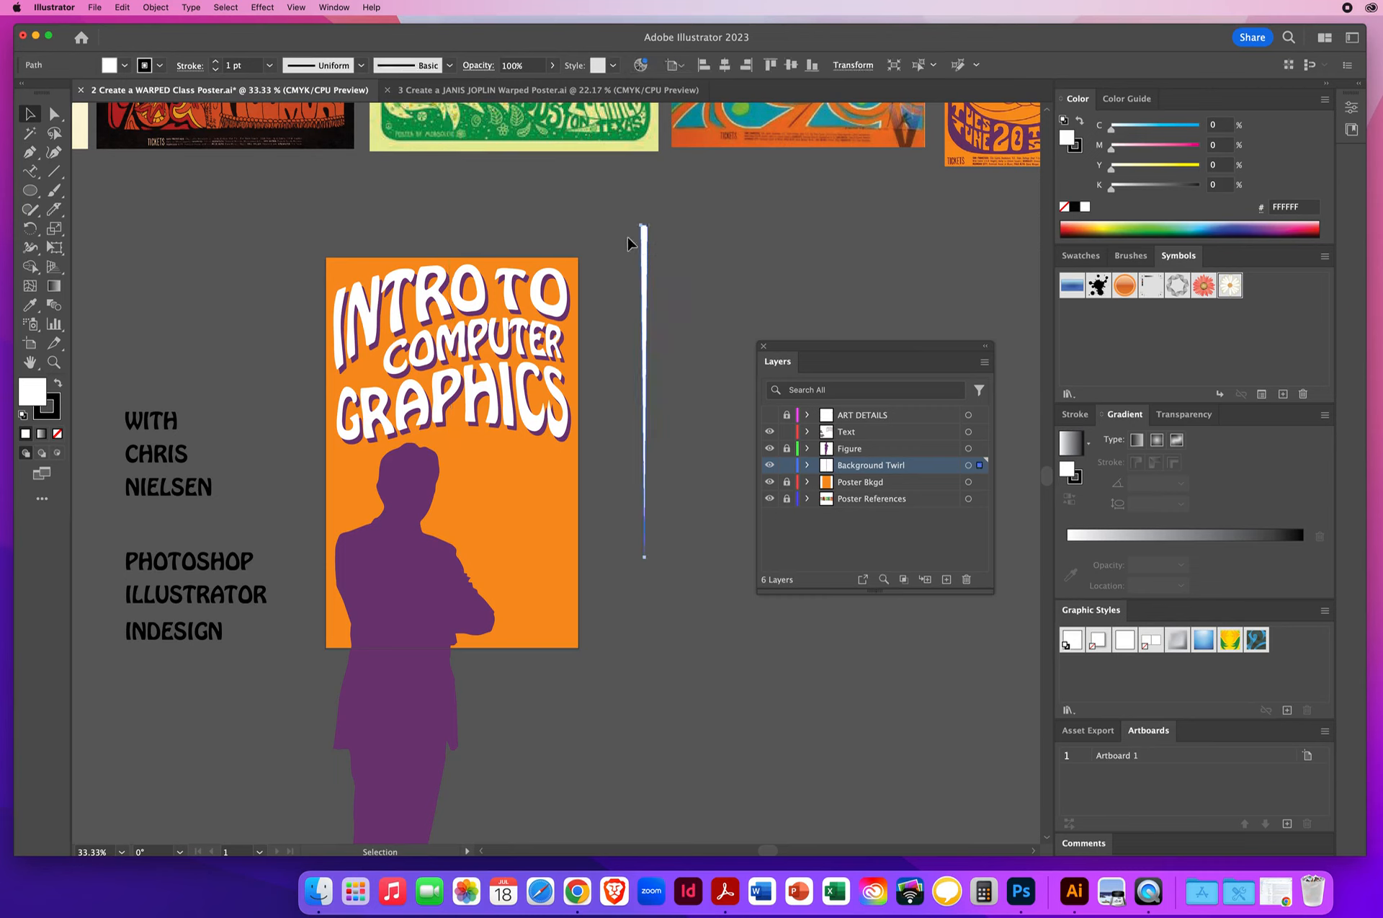
left_click(55, 418)
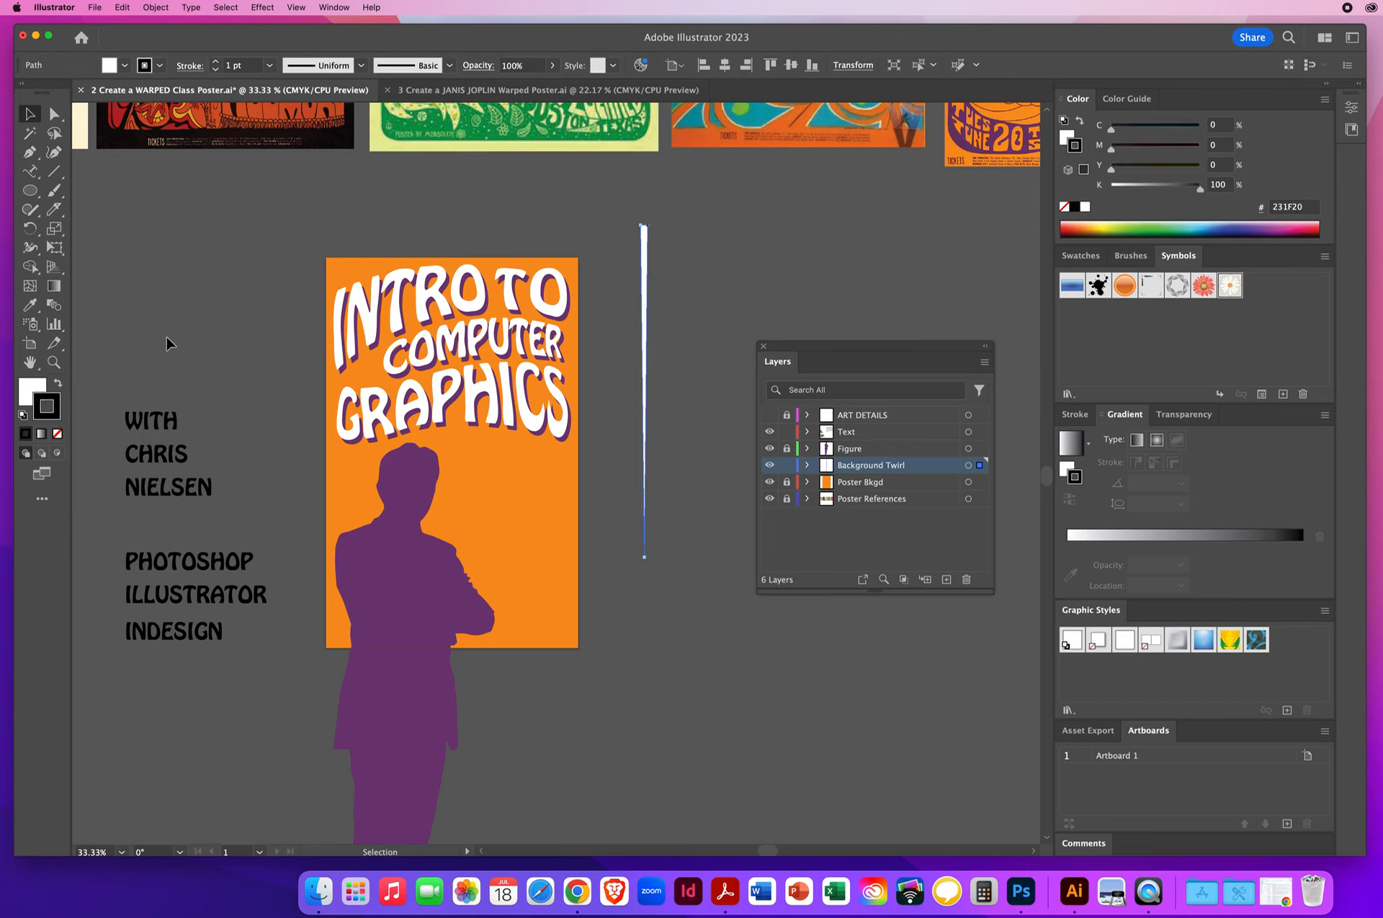
key("slash")
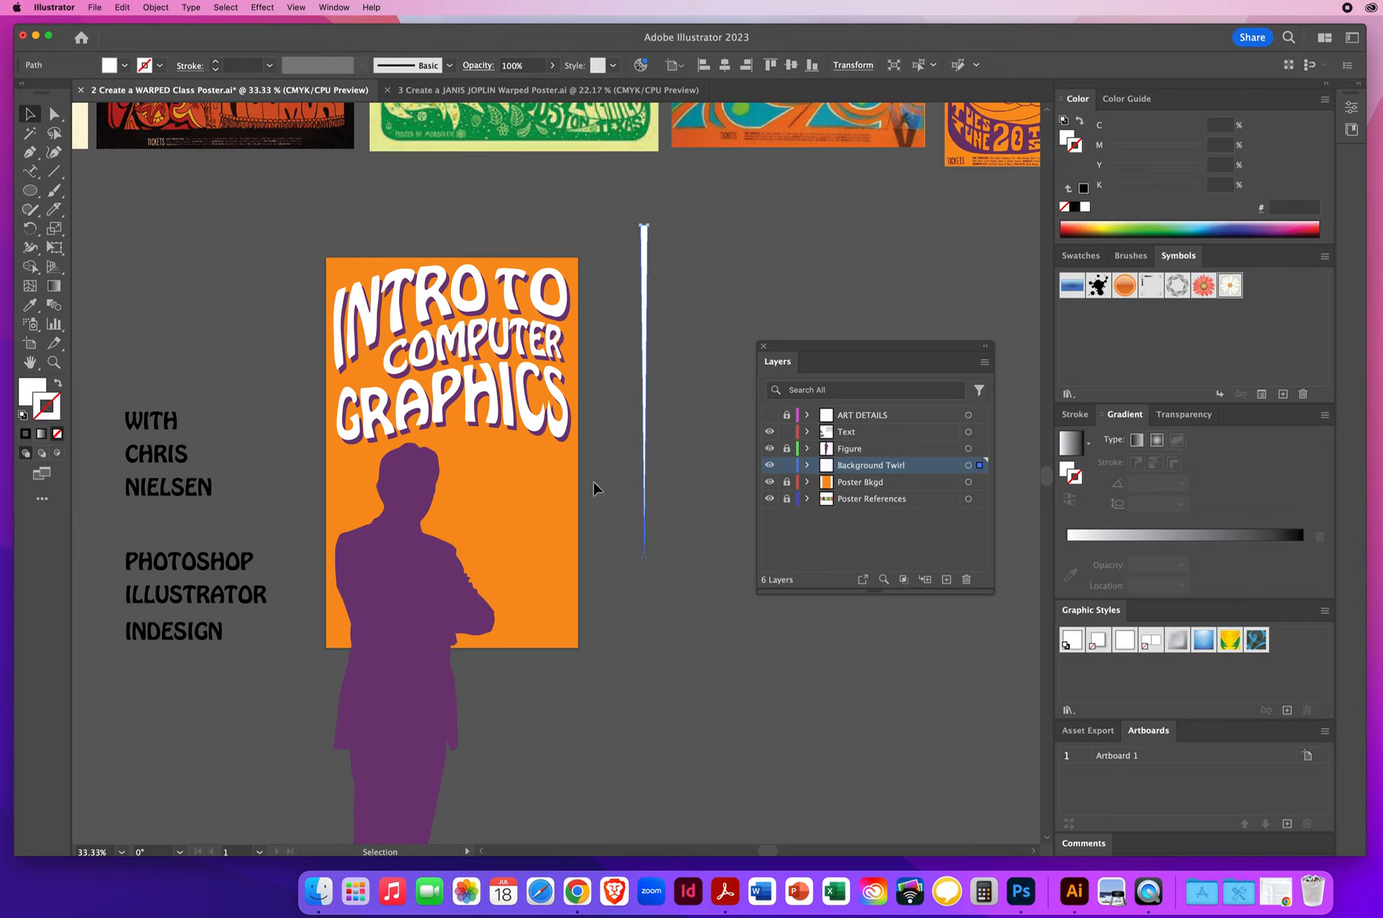
- Move the wedge over the poster with its tip beside the figure's head and create a copy rotated 5° around that tip
left_click_drag(645, 495, 456, 446)
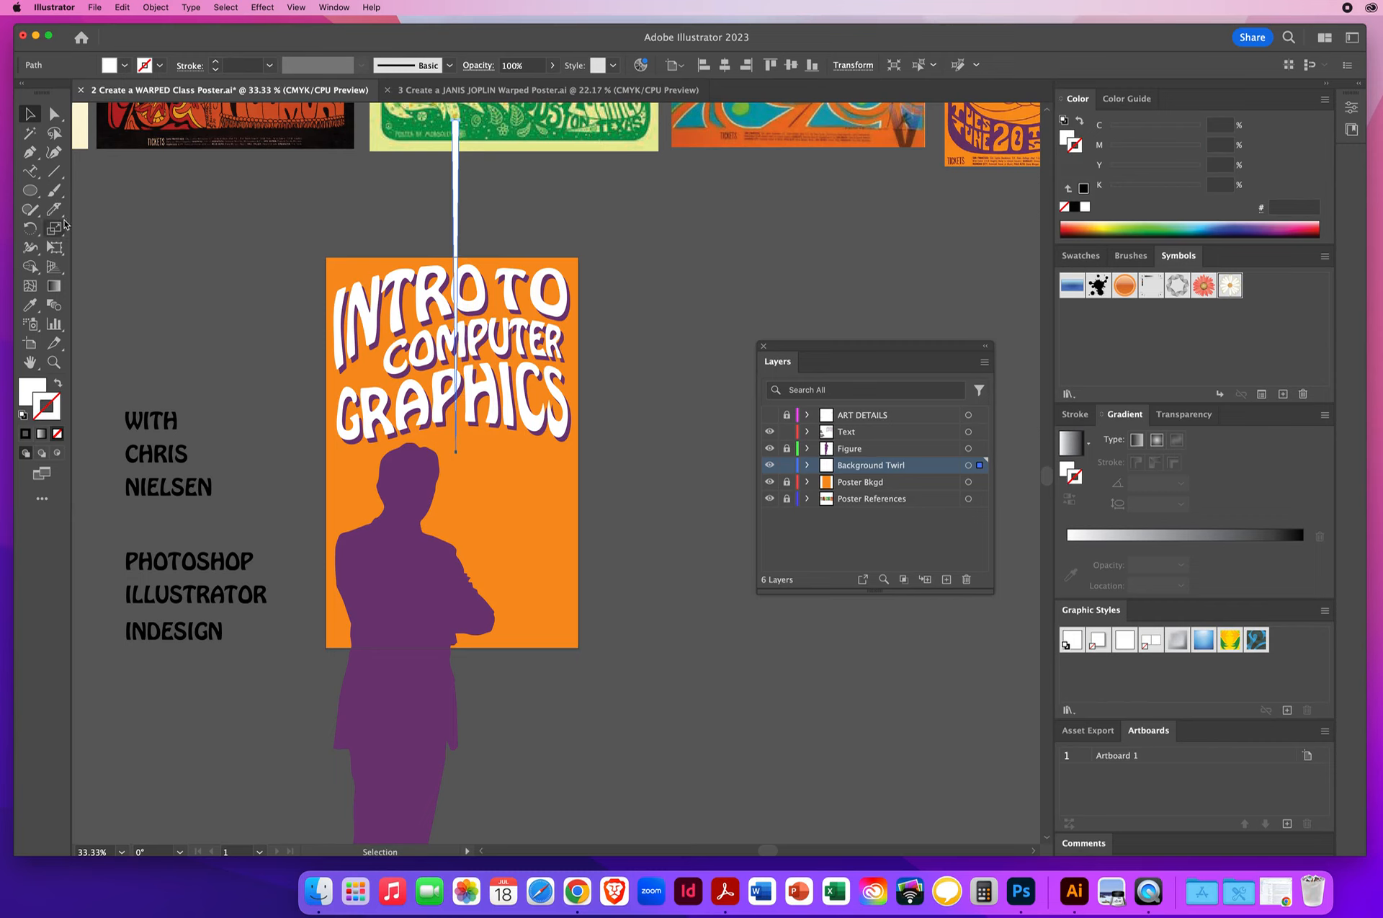
left_click(28, 229)
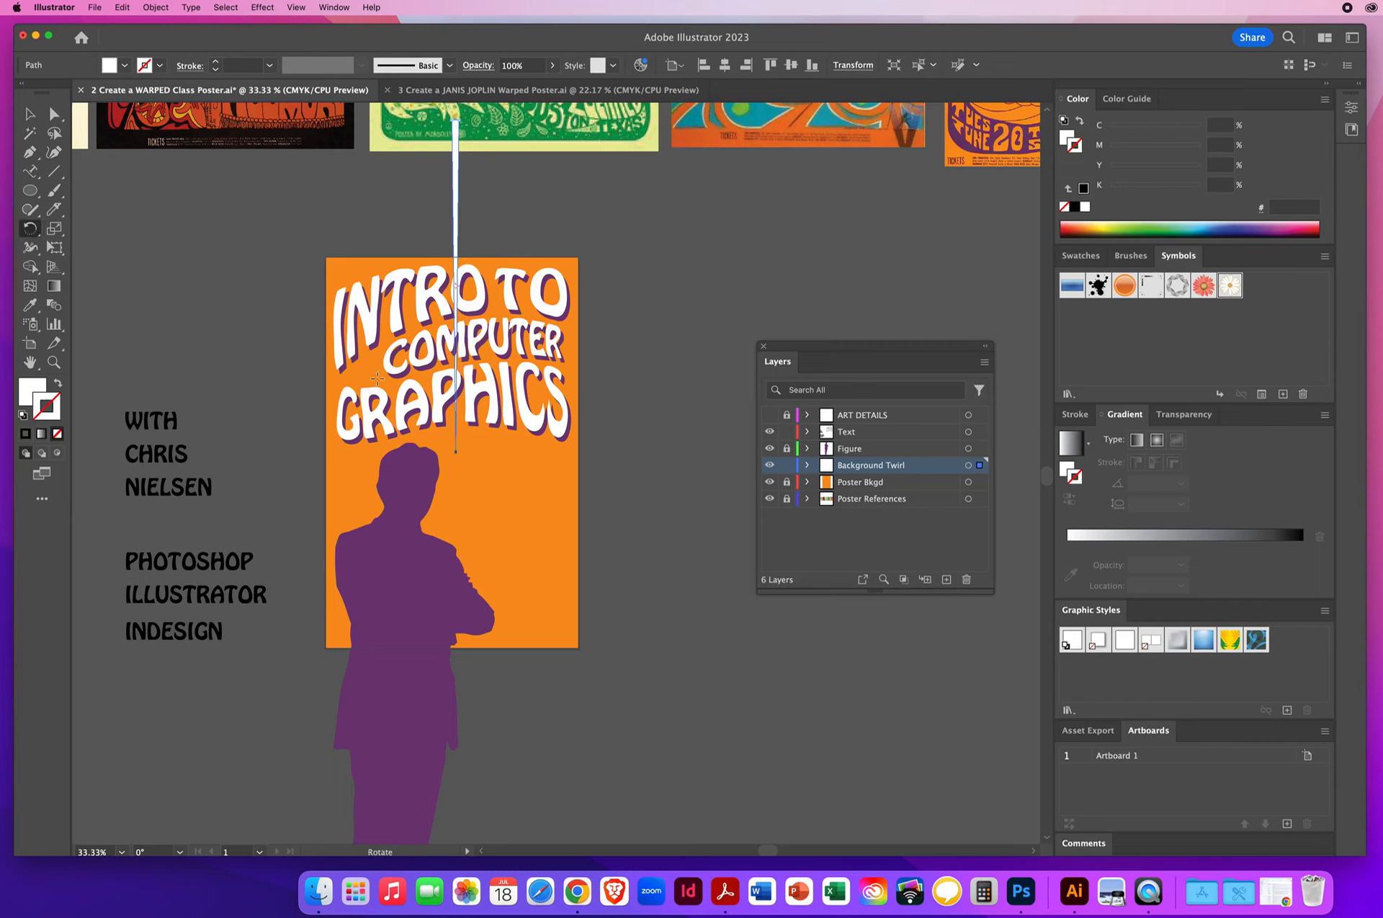
left_click(455, 454, "alt")
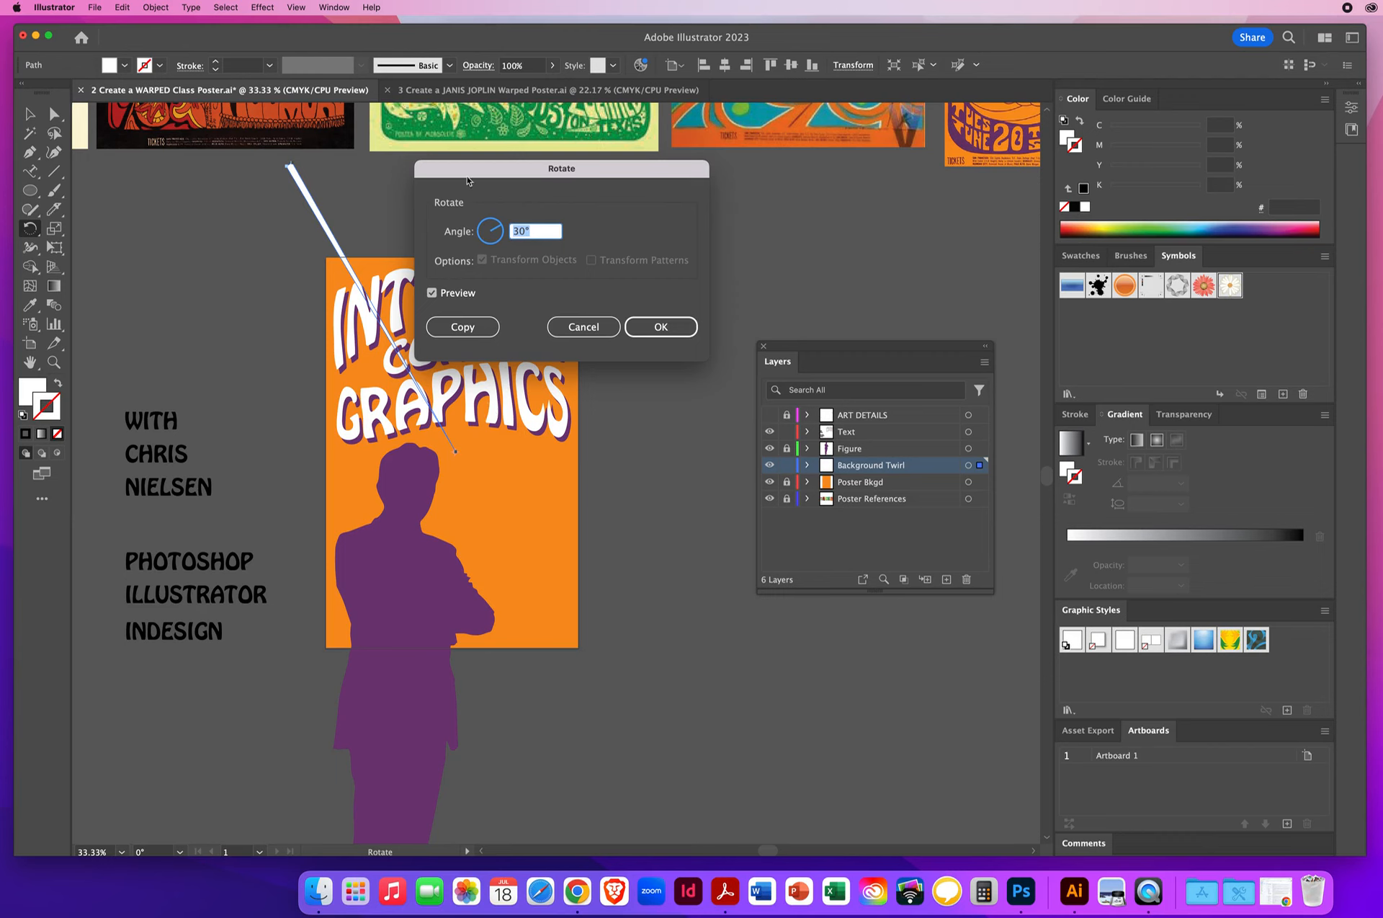
left_click_drag(475, 175, 673, 152)
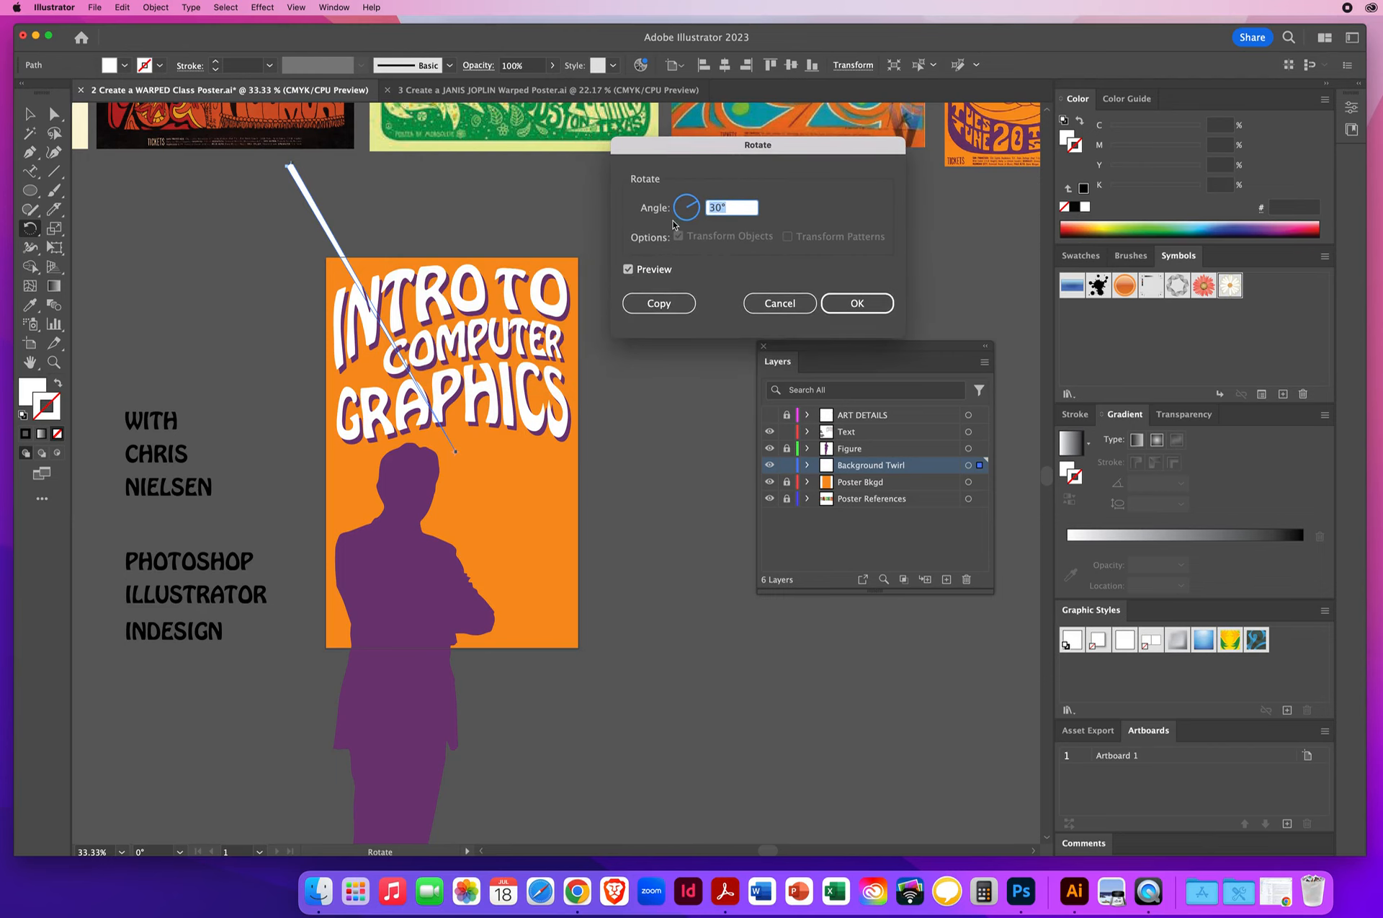
type("5")
left_click(628, 270)
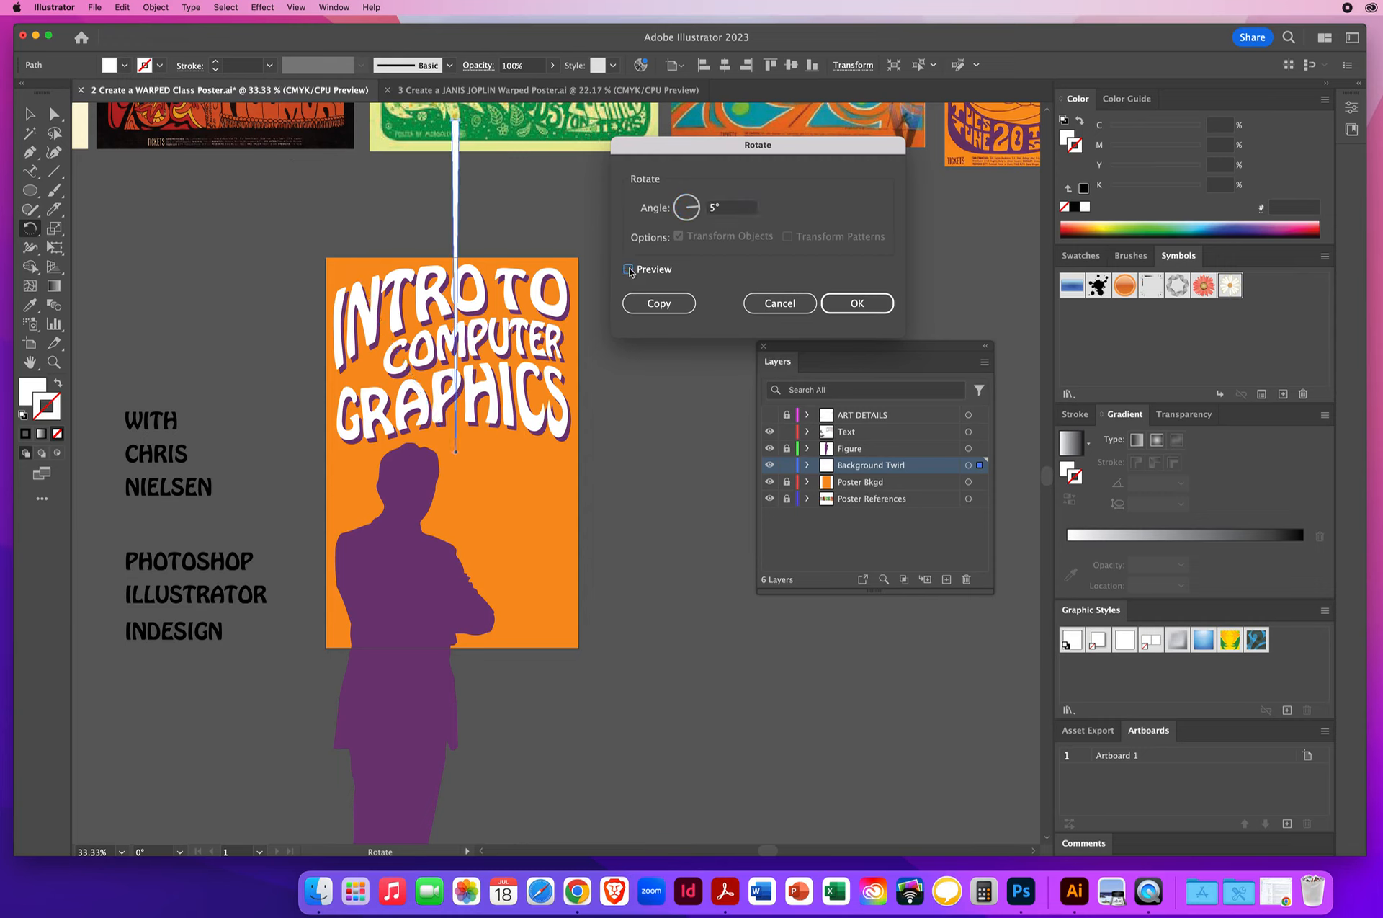
left_click(629, 270)
left_click(628, 270)
left_click(629, 270)
left_click(629, 270)
left_click(628, 273)
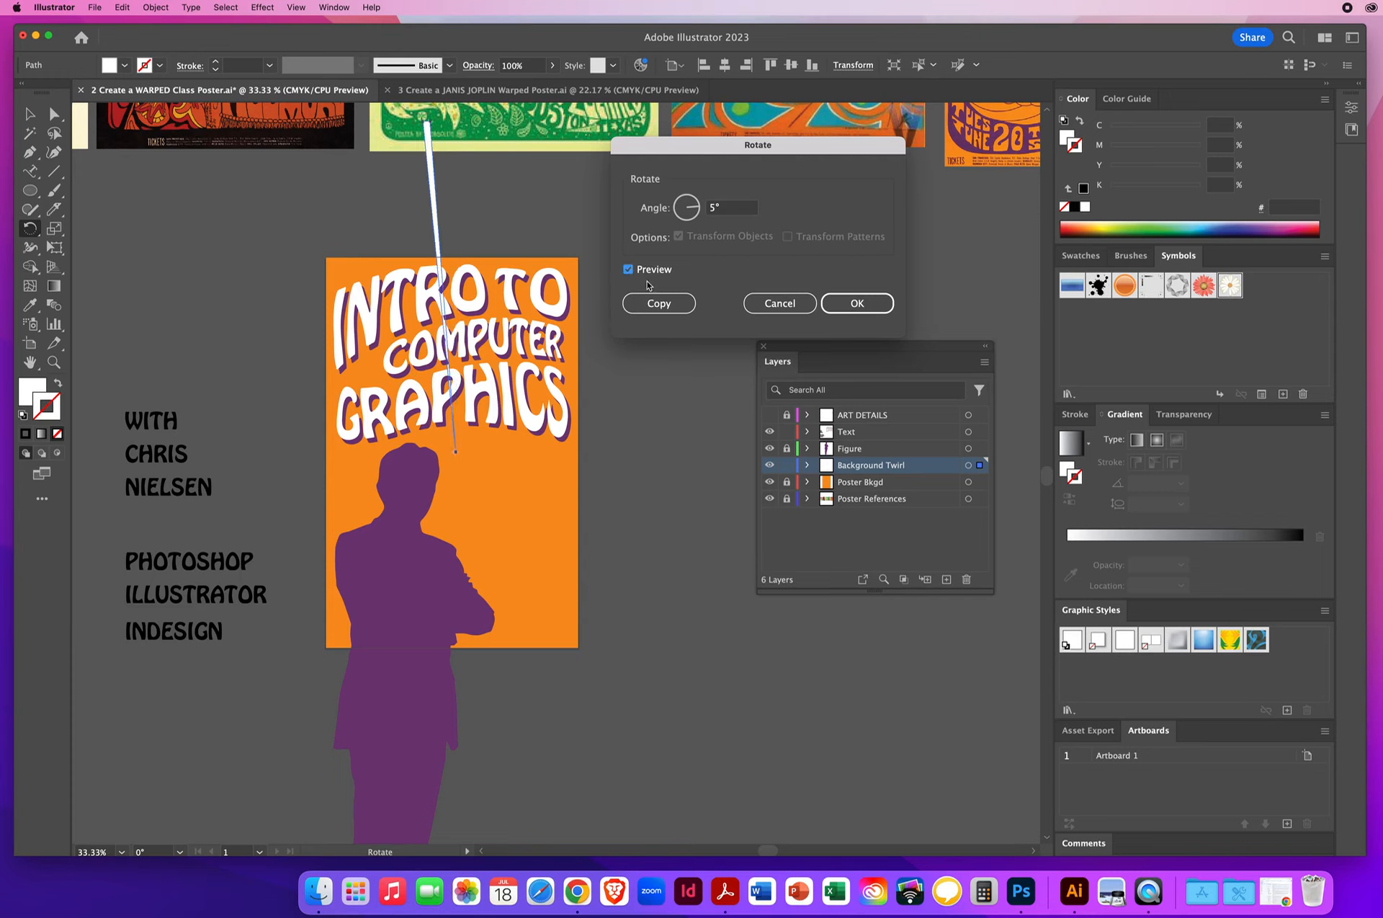
left_click(654, 305)
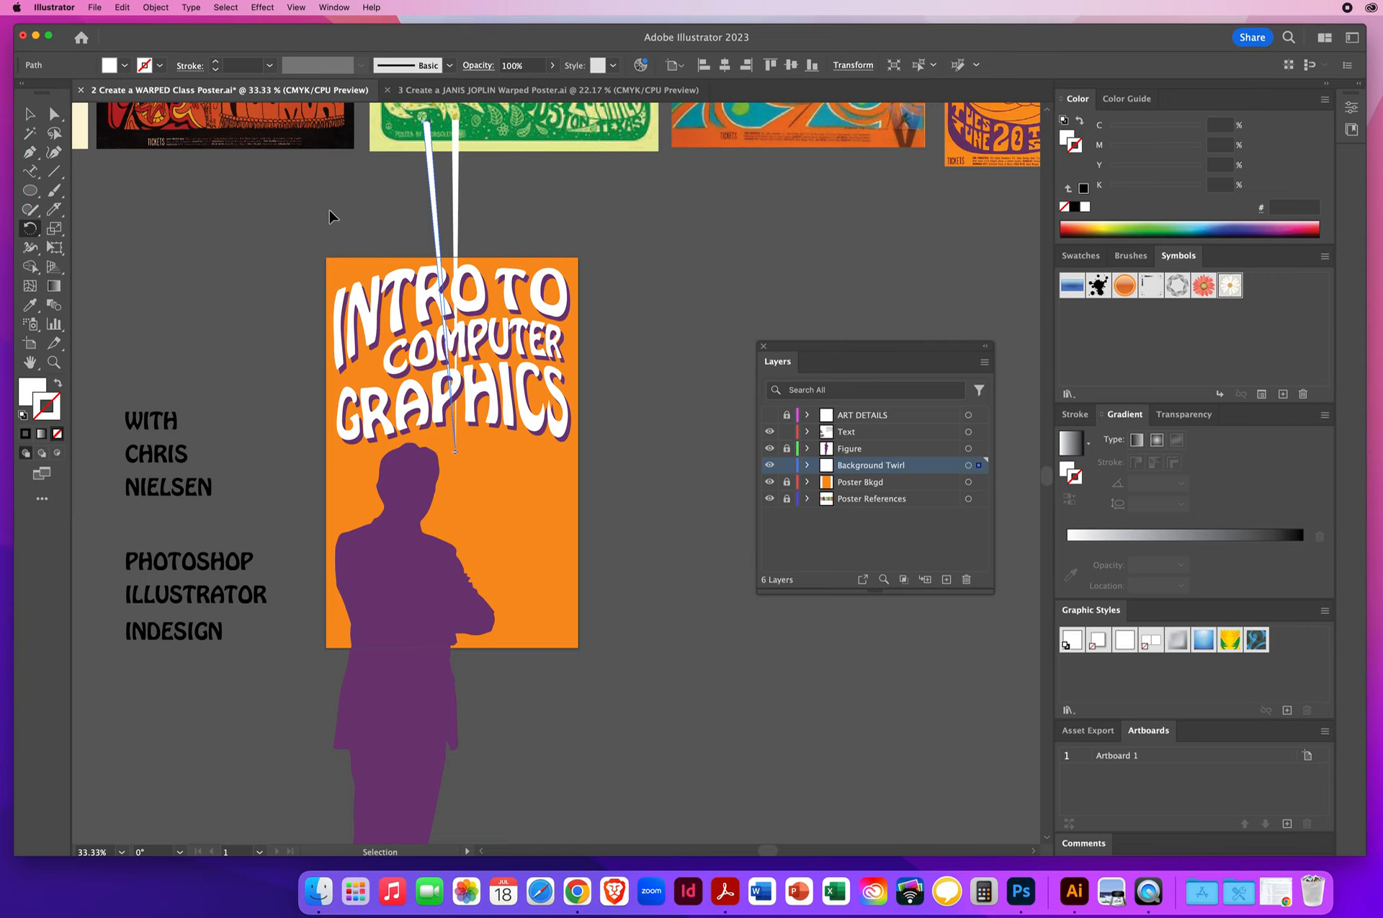
- Repeat the 5° rotated copy of the wedge until the rays form a full circle around the tip
key("super+d")
key("super+d")
key("super+d")
key("super+d")
key("super+d")
key("super+d")
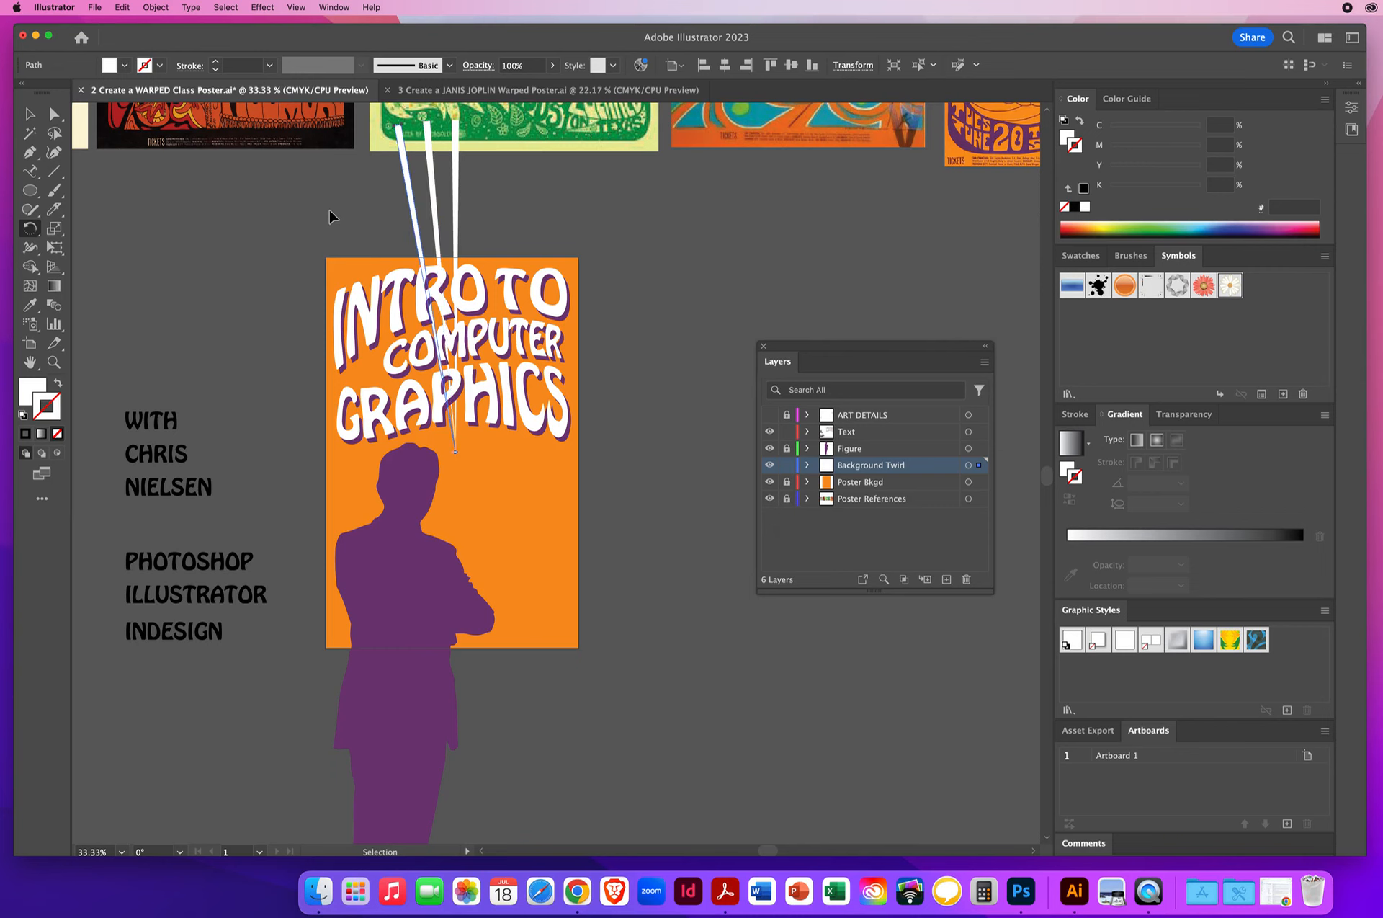
key("super+d")
key("super+d")
key("super+d")
key("super+d")
key("super+d")
key("super+d")
key("super+d")
key("super+d")
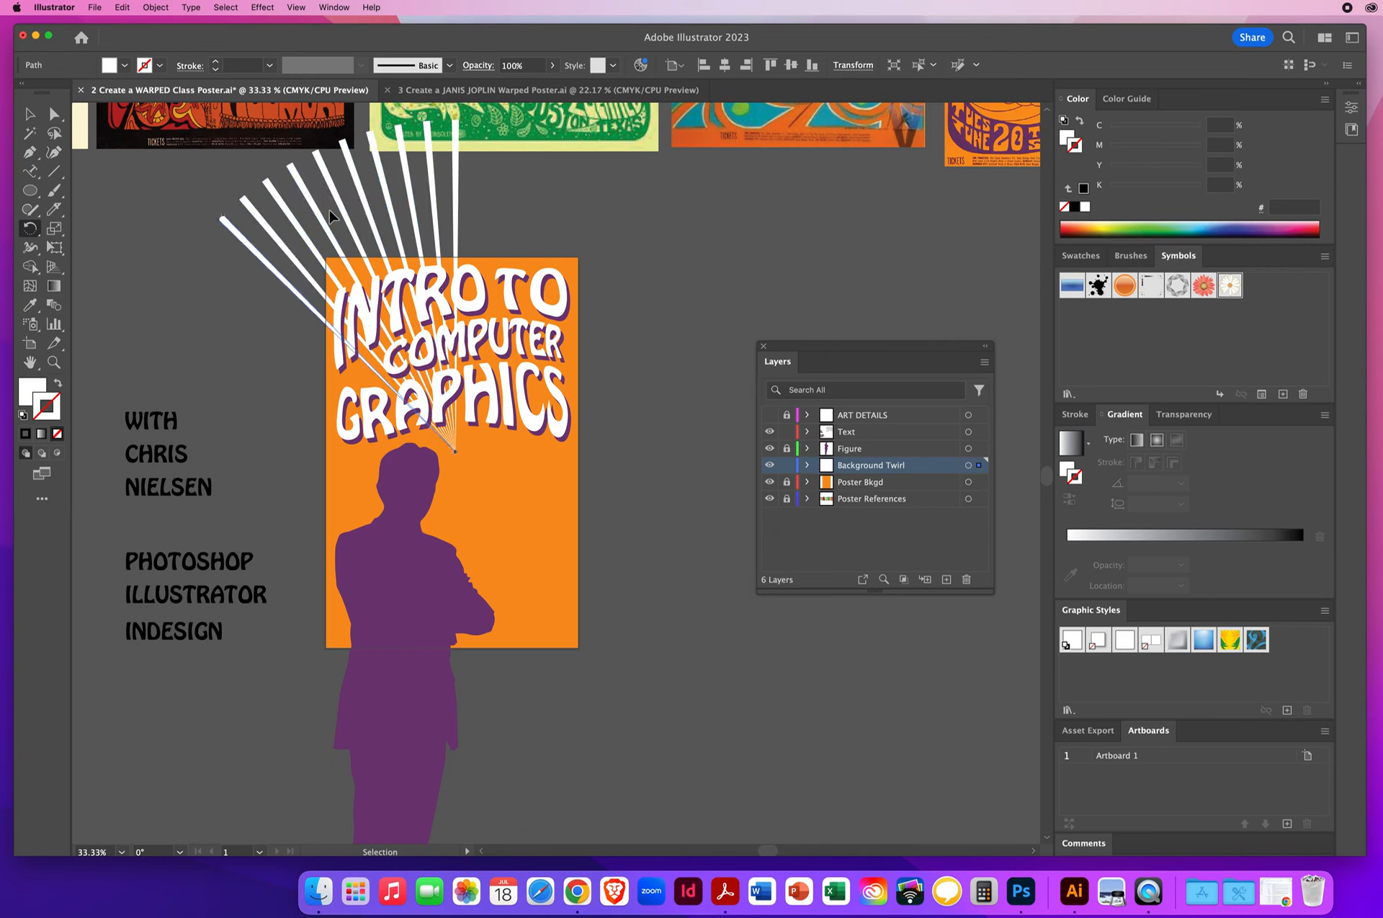
key("super+d")
key("super+d")
key("super+d")
key("super+d")
key("super+d")
key("super+d")
key("super+d")
key("super+d")
key("super+d")
key("super+d")
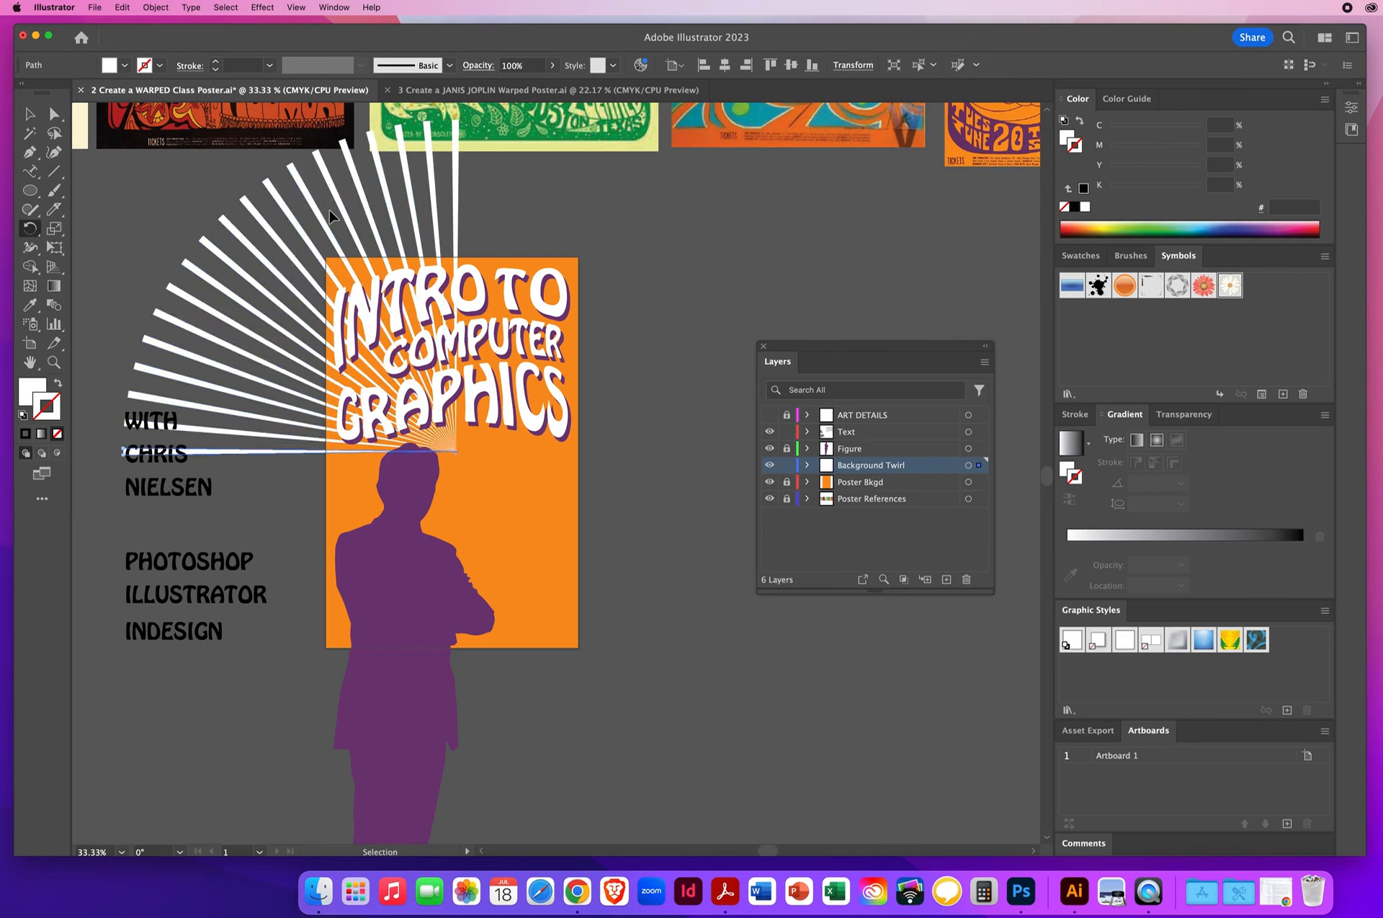
key("super+d")
key("super+d")
key("super+d")
key("super+d")
key("super+d")
key("super+d")
key("super+d")
key("super+d")
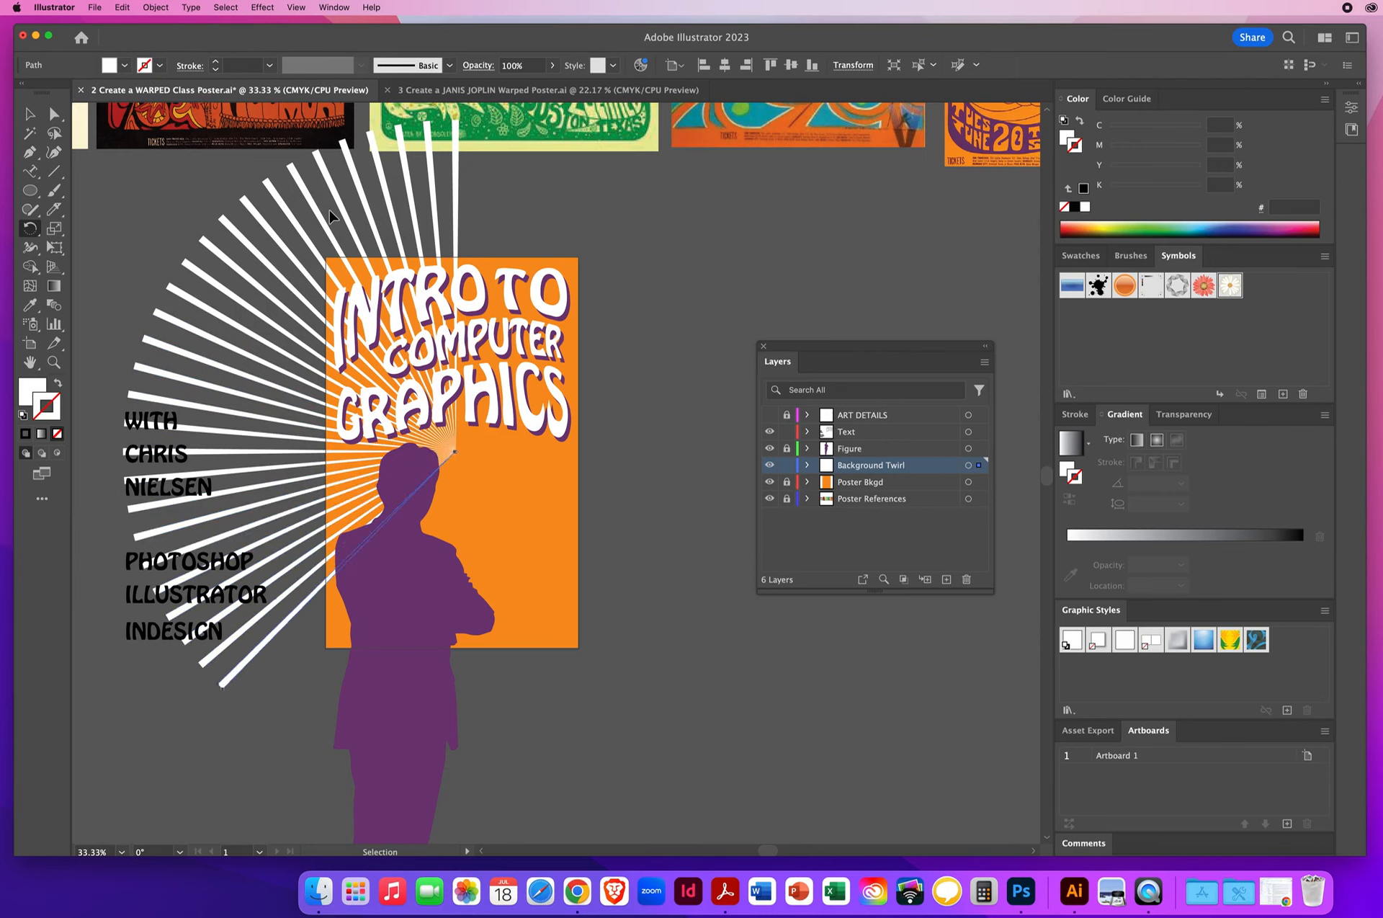
key("super+d")
key("super+d")
key("super+d")
key("super+d")
key("super+d")
key("super+d")
key("super+d")
key("super+d")
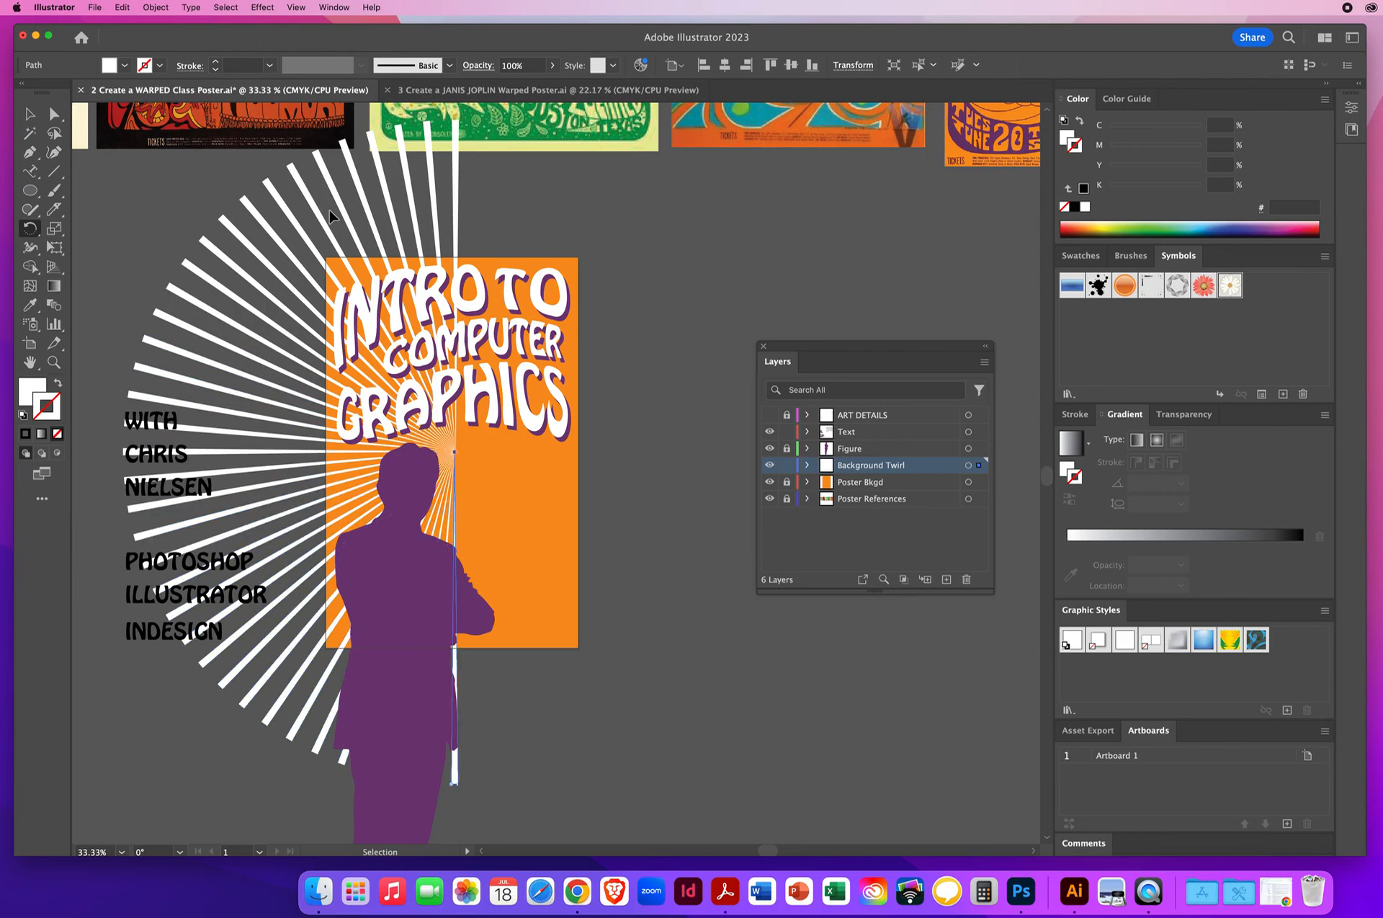
key("super+d")
key("super+d")
key("super+d")
key("super+d")
key("super+d")
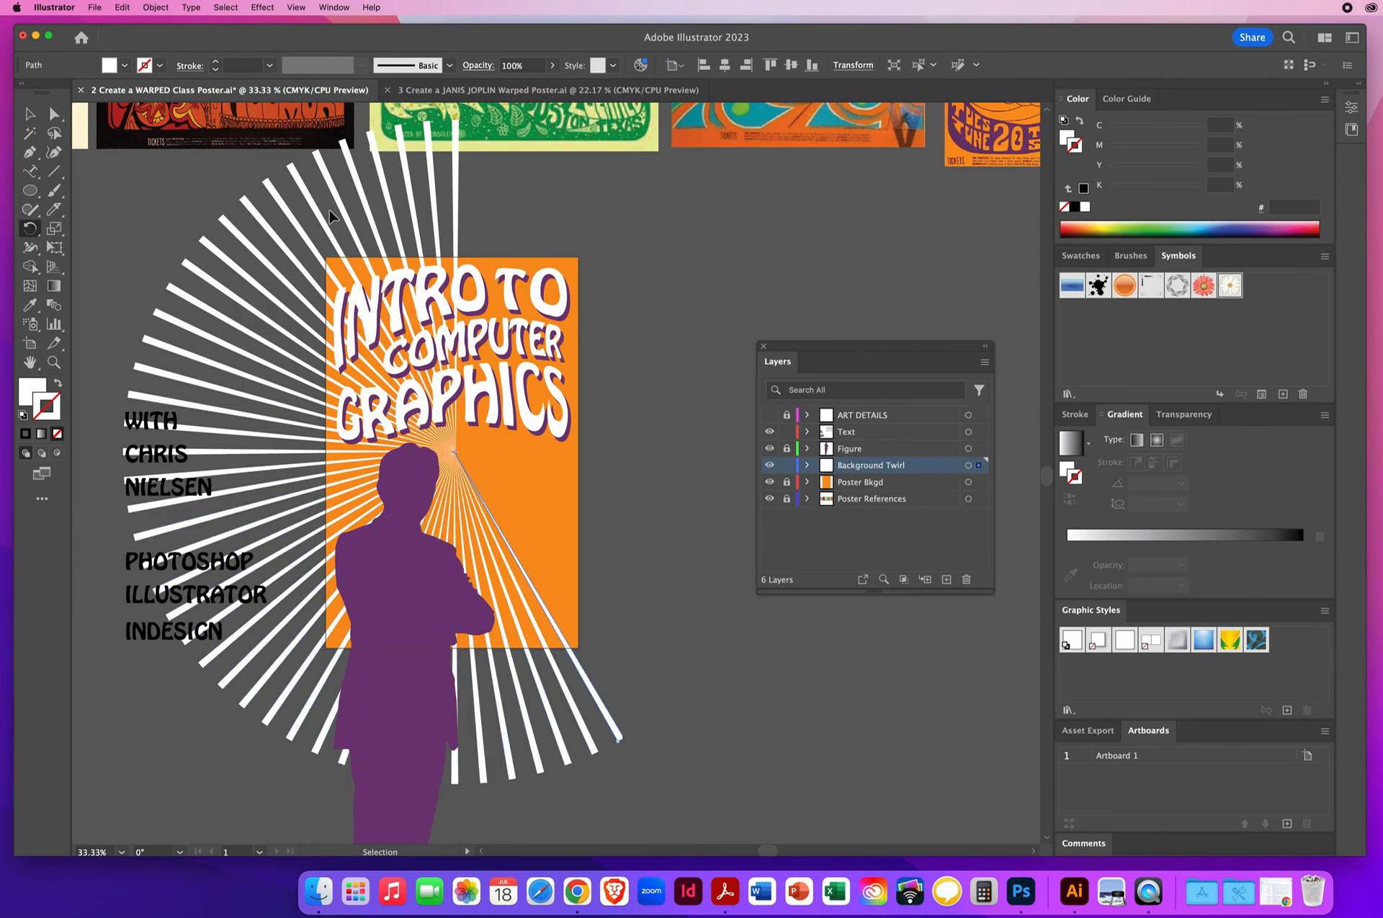
key("super+d")
key("super+d")
key("super+d")
key("super+d")
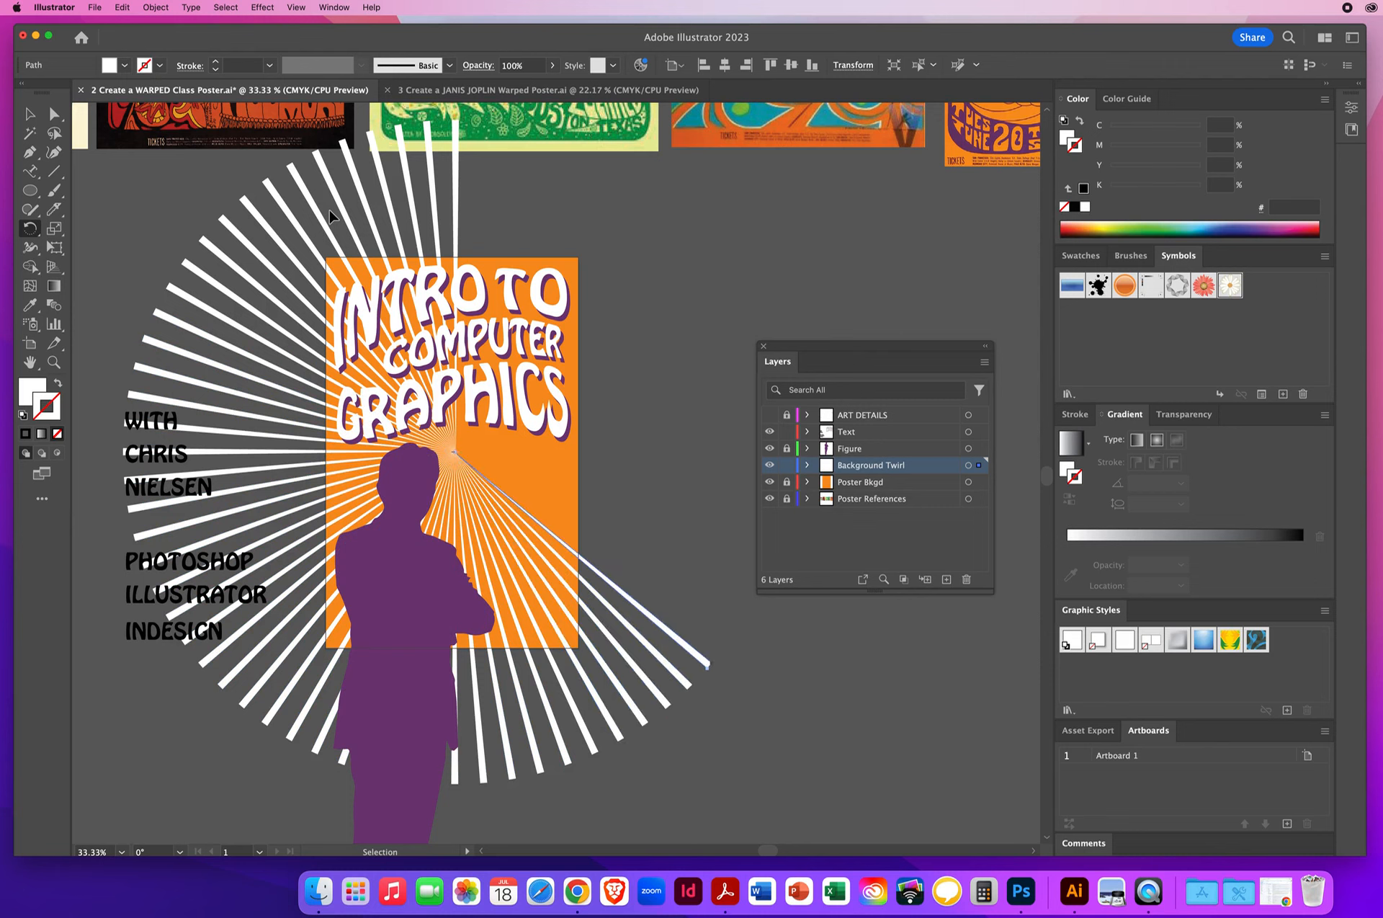
key("super+d")
key("super+d")
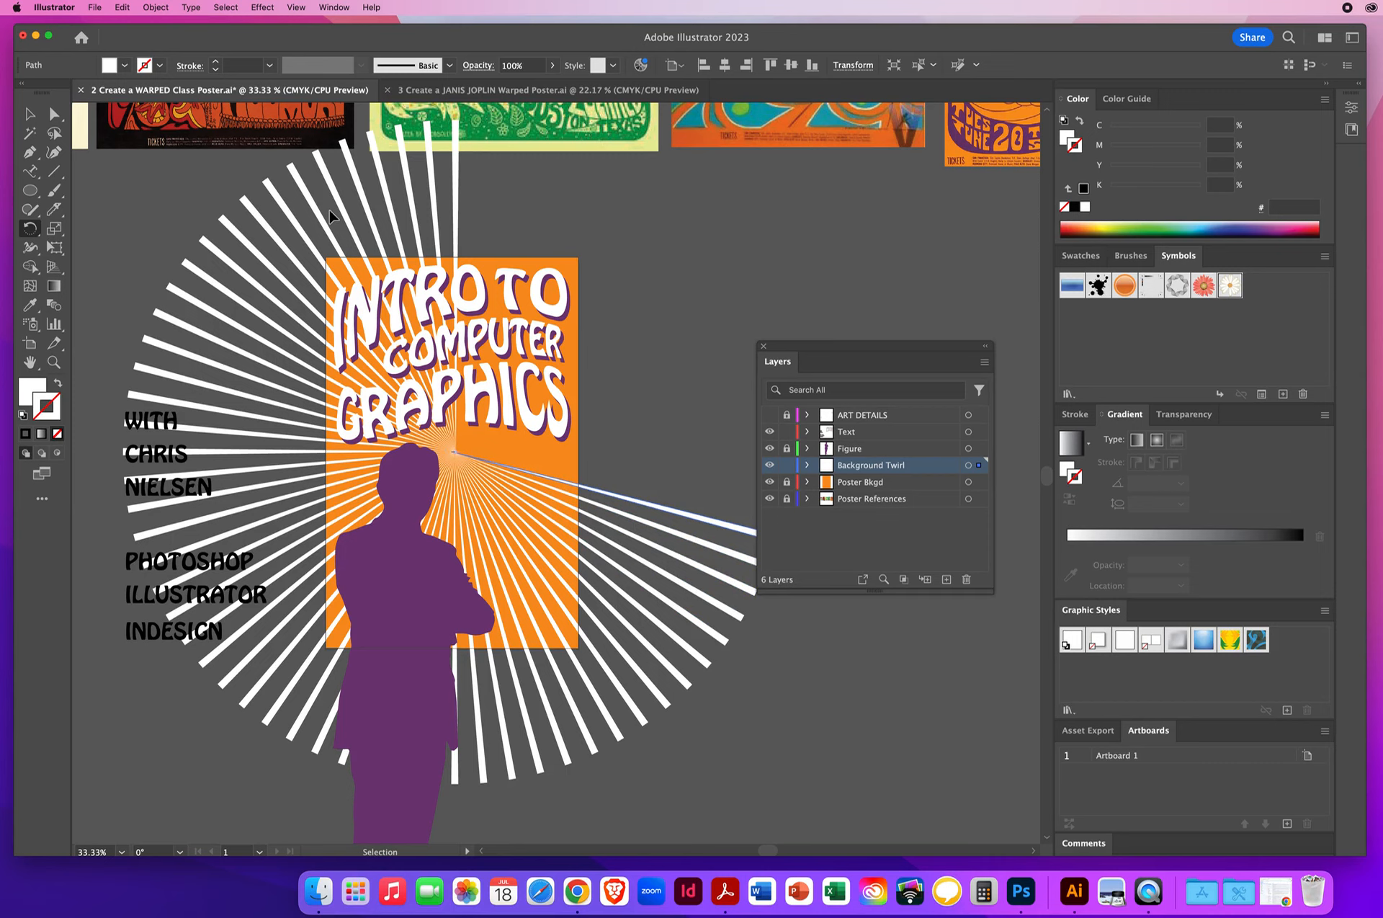
key("super+d")
key("super+d")
key("super+d")
key("super+d")
key("super+d")
key("super+d")
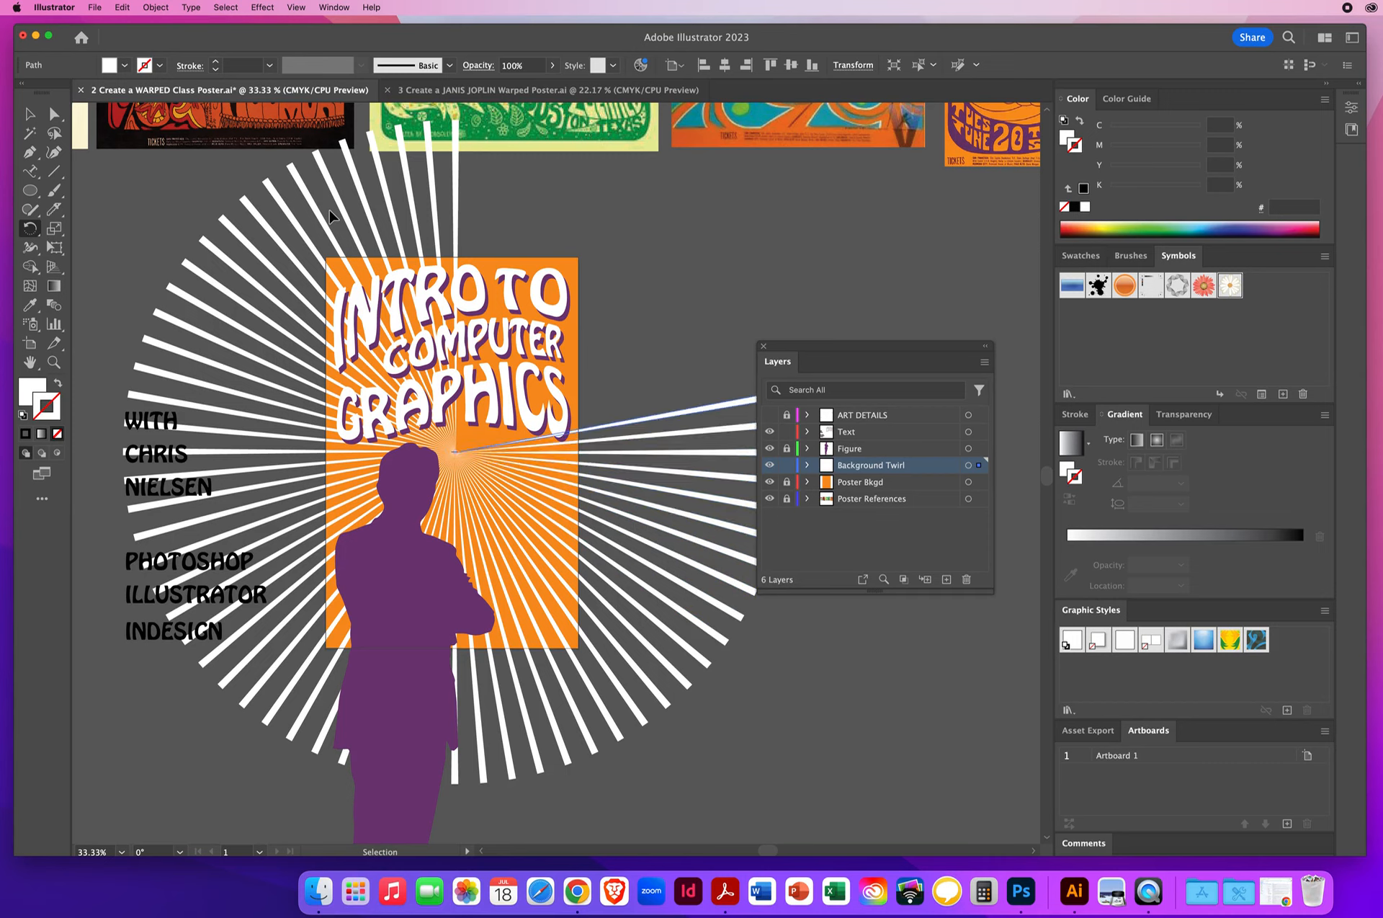
key("super+d")
key("super+d")
key("super+d")
key("super+d")
key("super+d")
key("super+d")
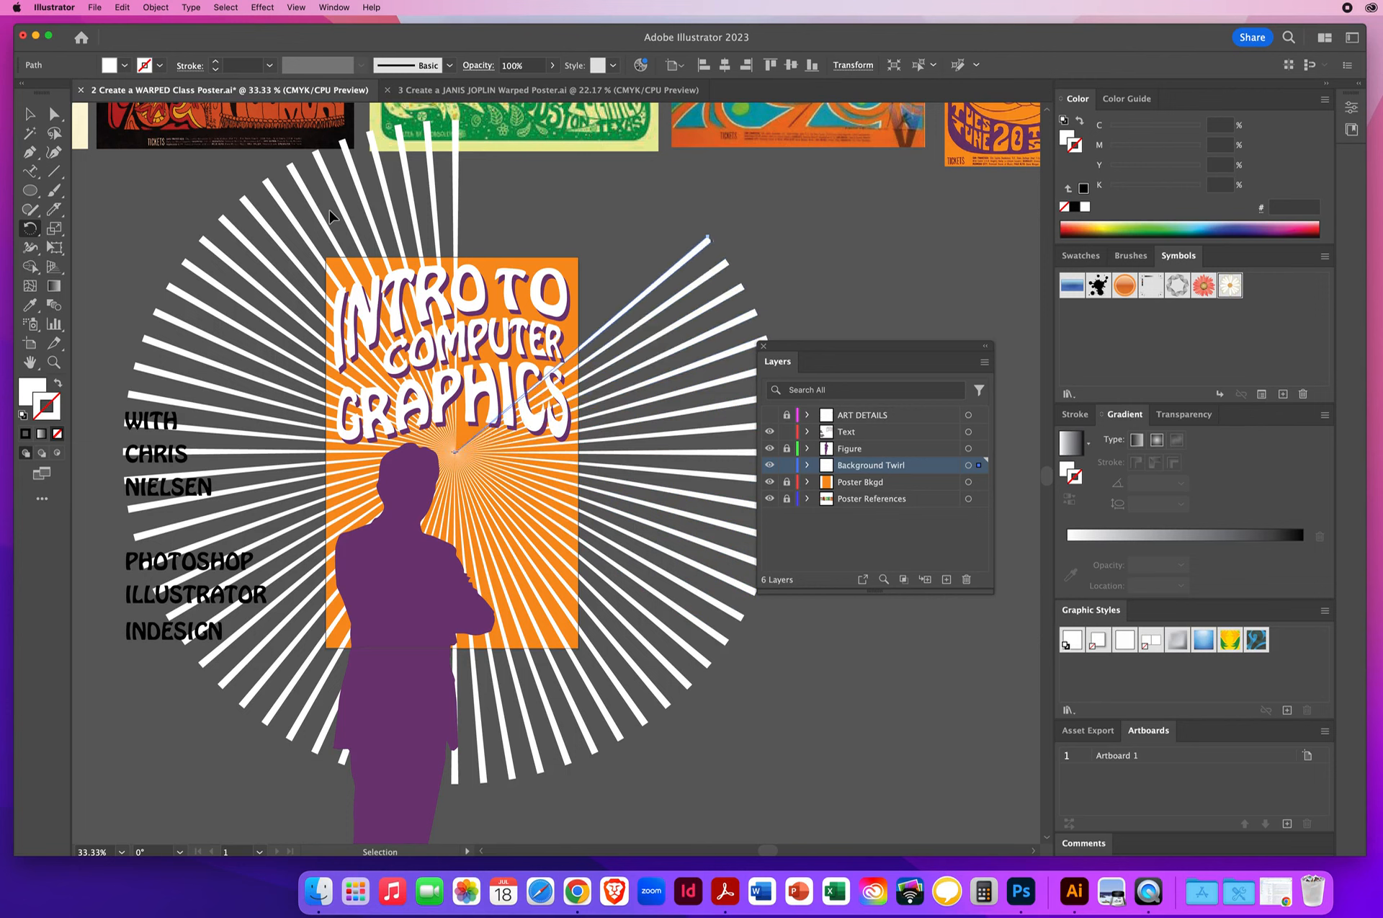
key("super+d")
key("super+d")
key("super+d")
key("super+d")
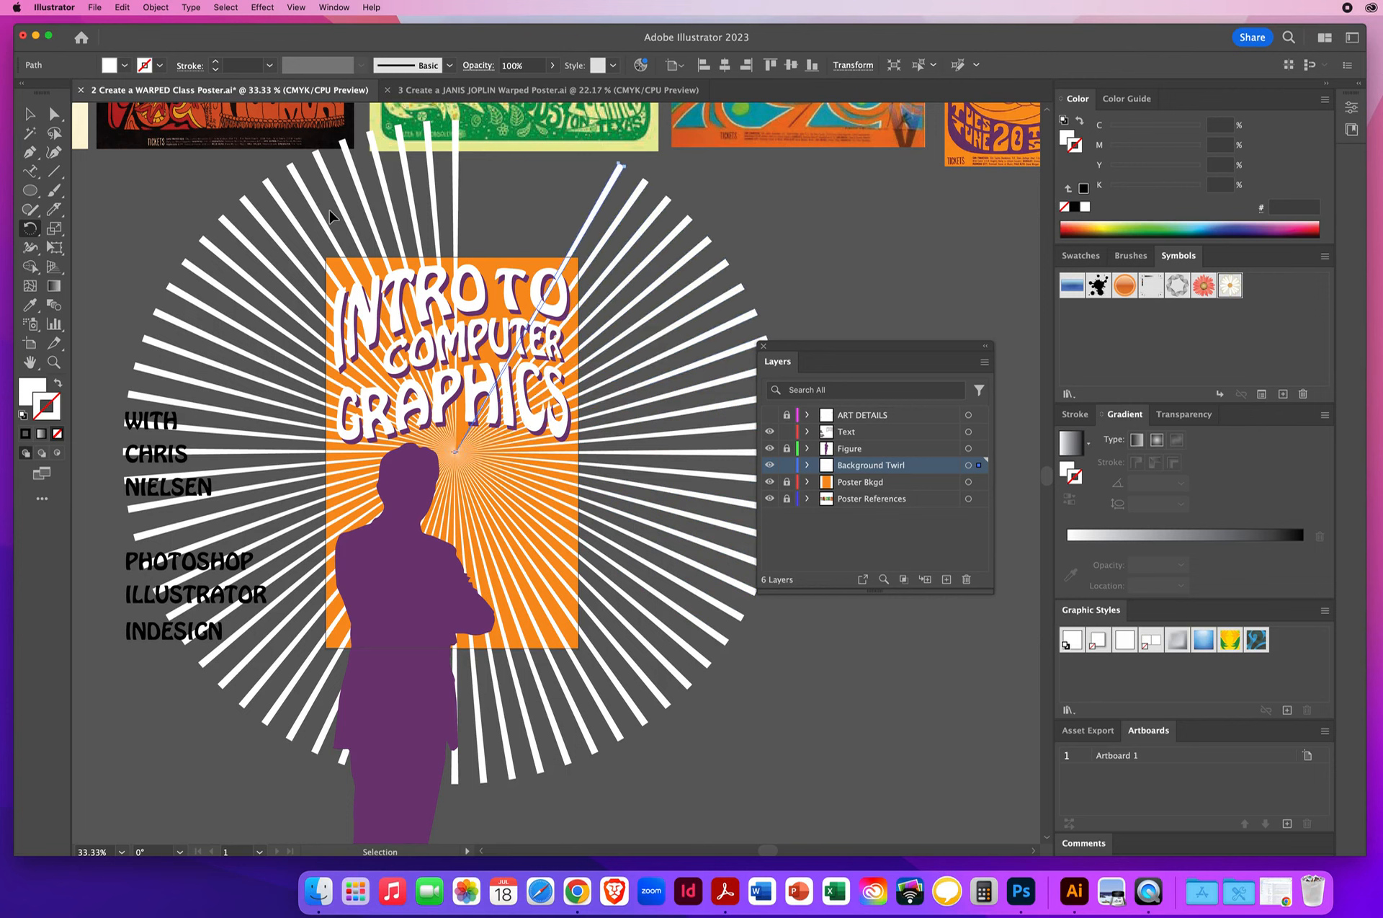
key("super+d")
key("super+d")
key("super+d")
key("super+d")
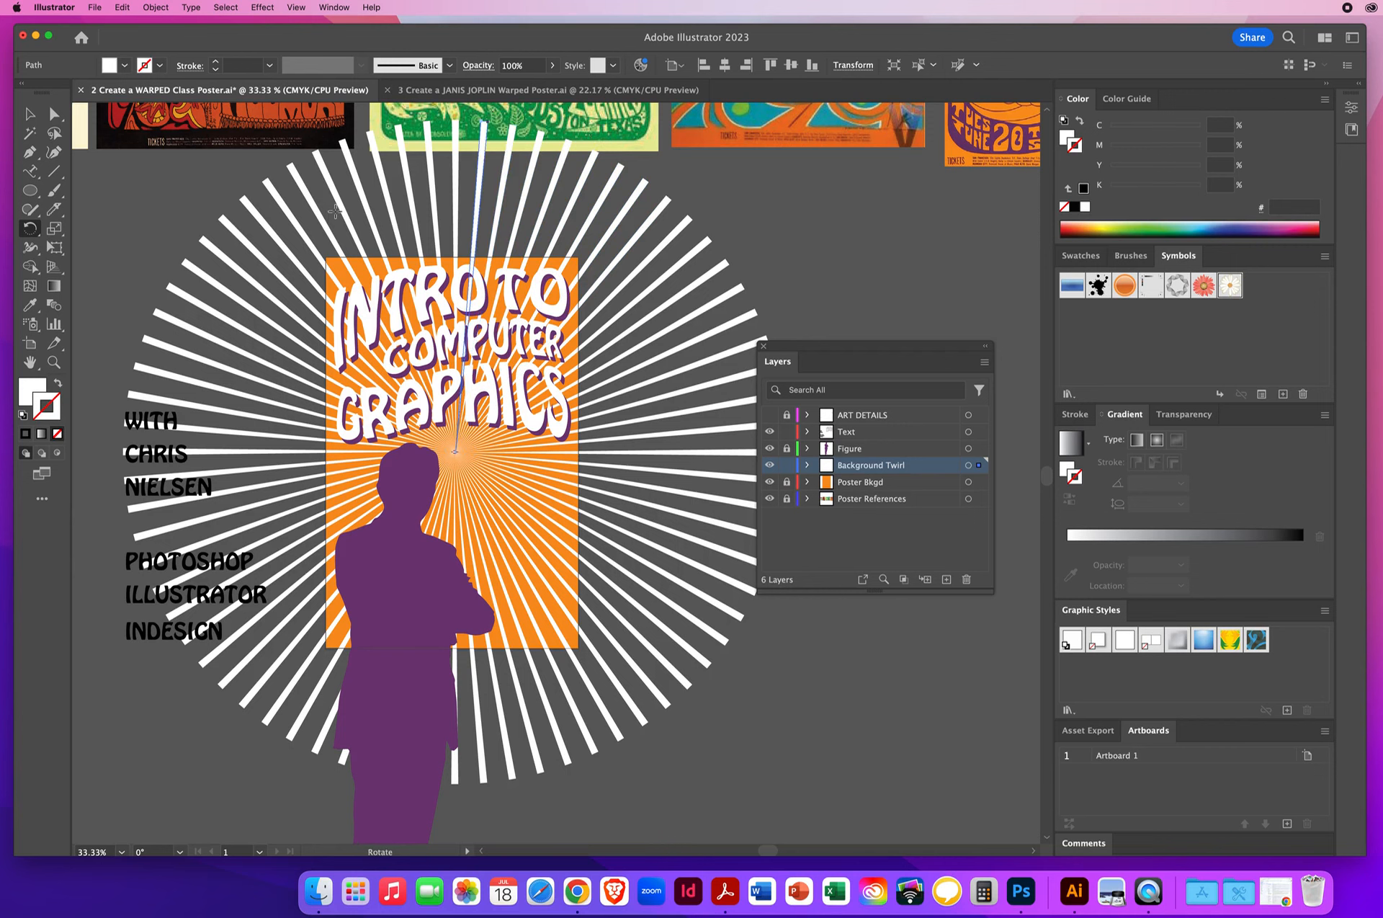
- Select all the rays and move the burst so its center sits on the figure's head
left_click(30, 114)
left_click_drag(758, 230, 354, 648)
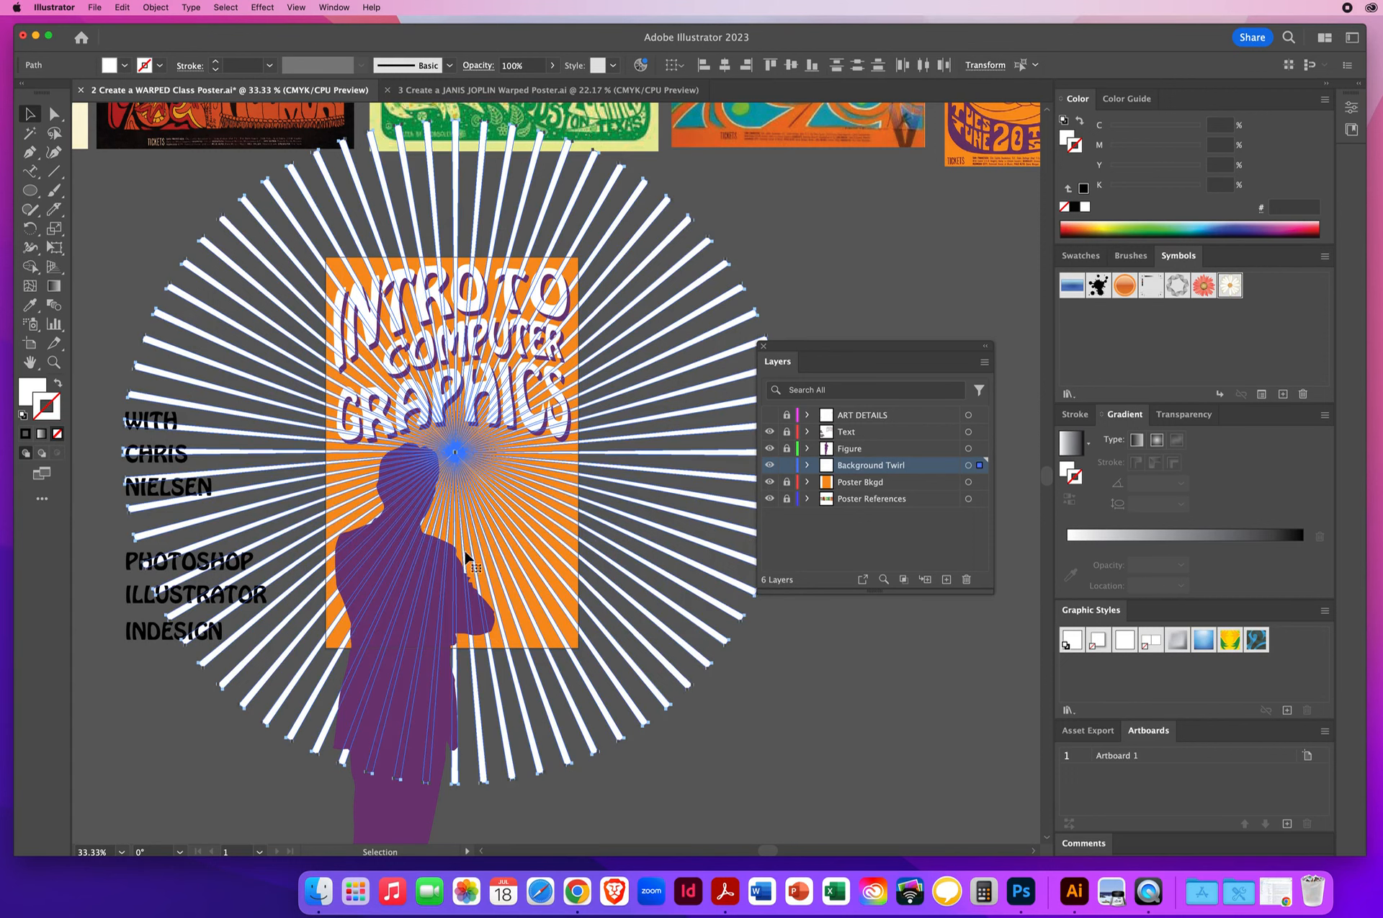
left_click_drag(799, 350, 870, 333)
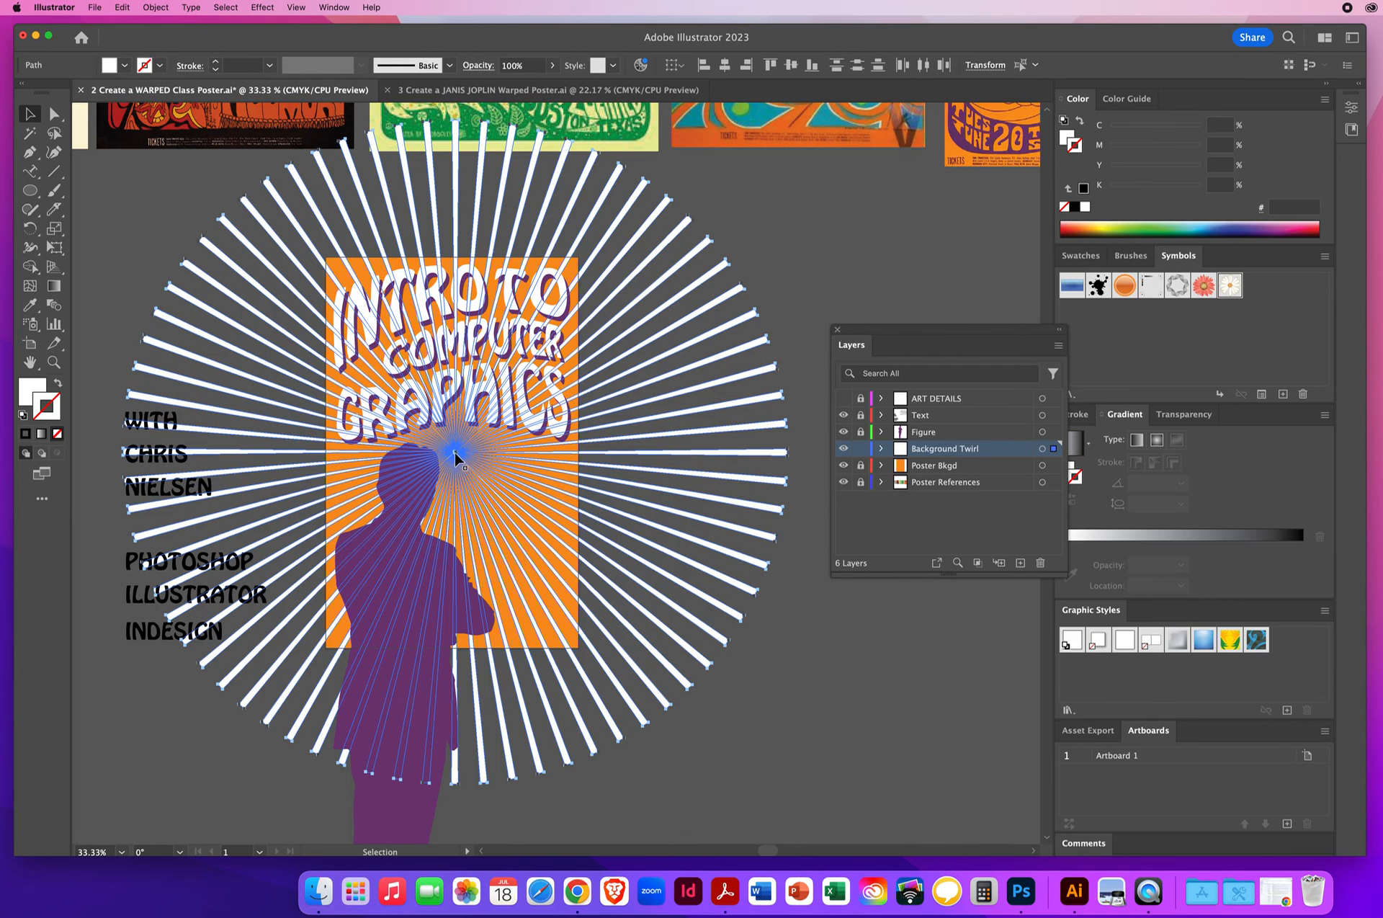
left_click_drag(455, 456, 408, 481)
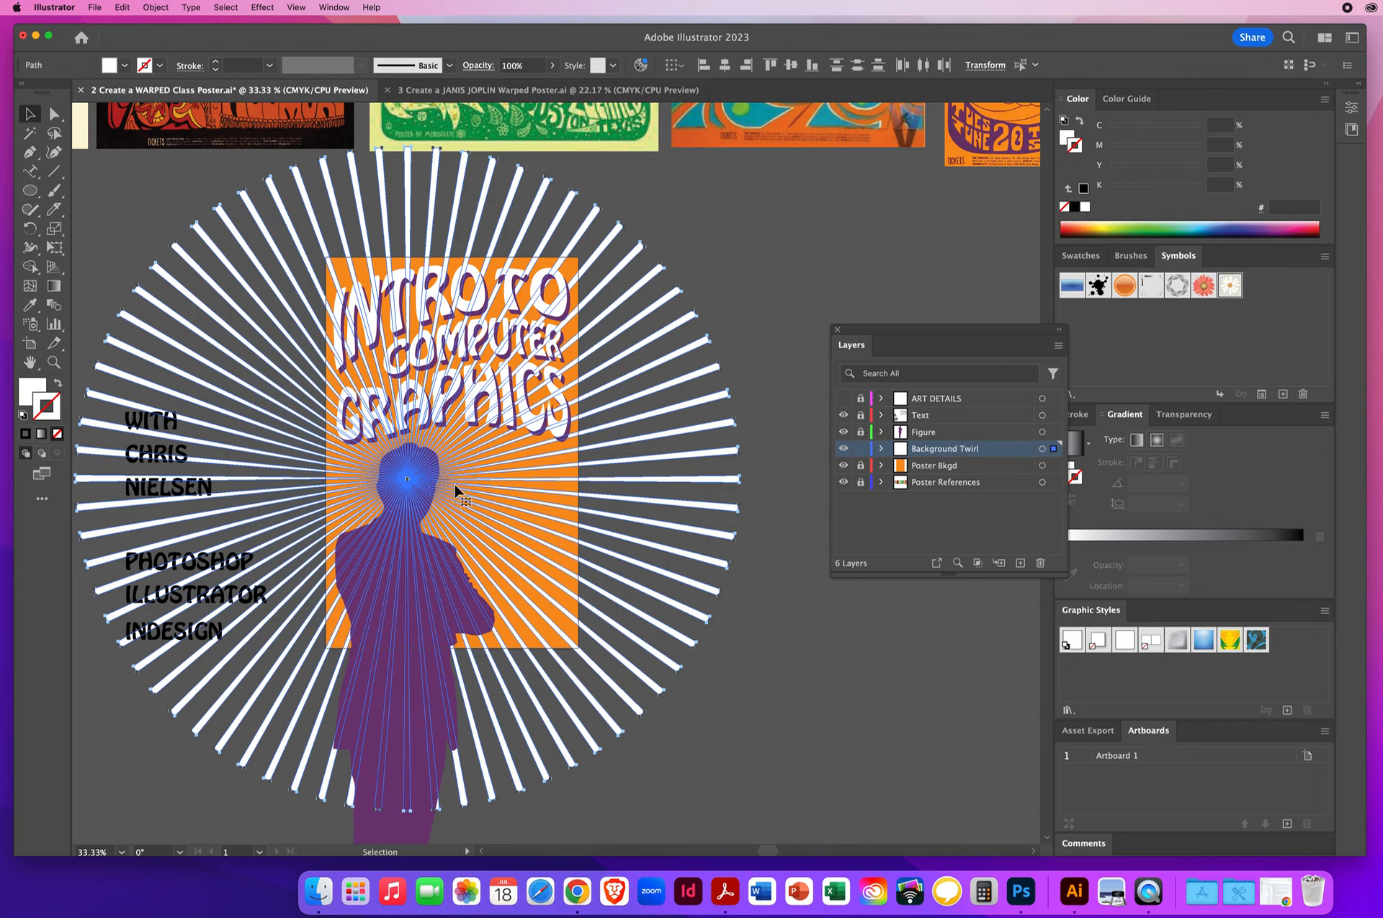
- Apply the Twist distortion effect to the selected rays with an angle of 36°, then deselect them
left_click(260, 7)
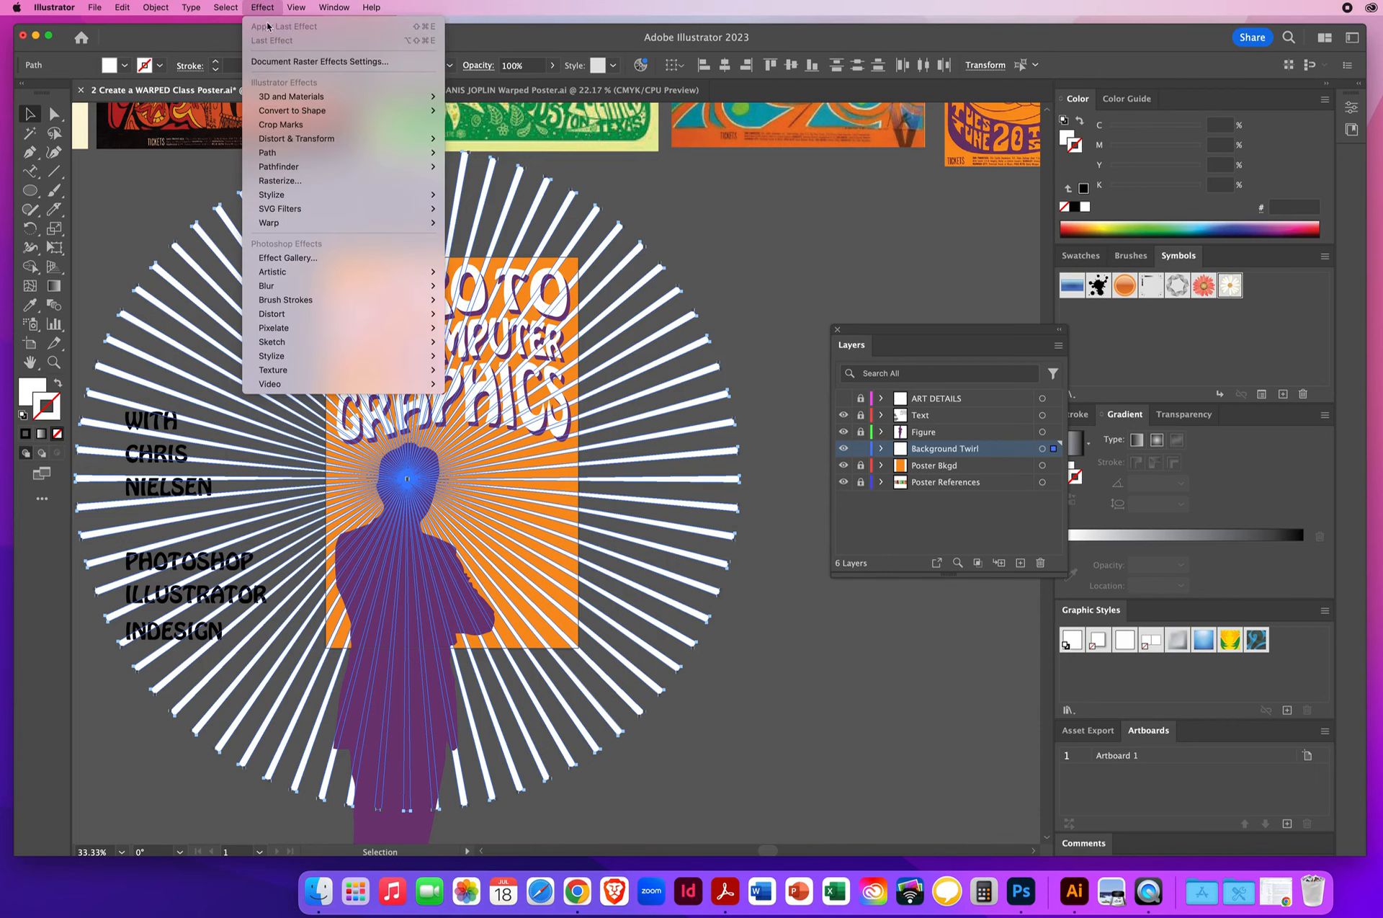
mouse_move(293, 143)
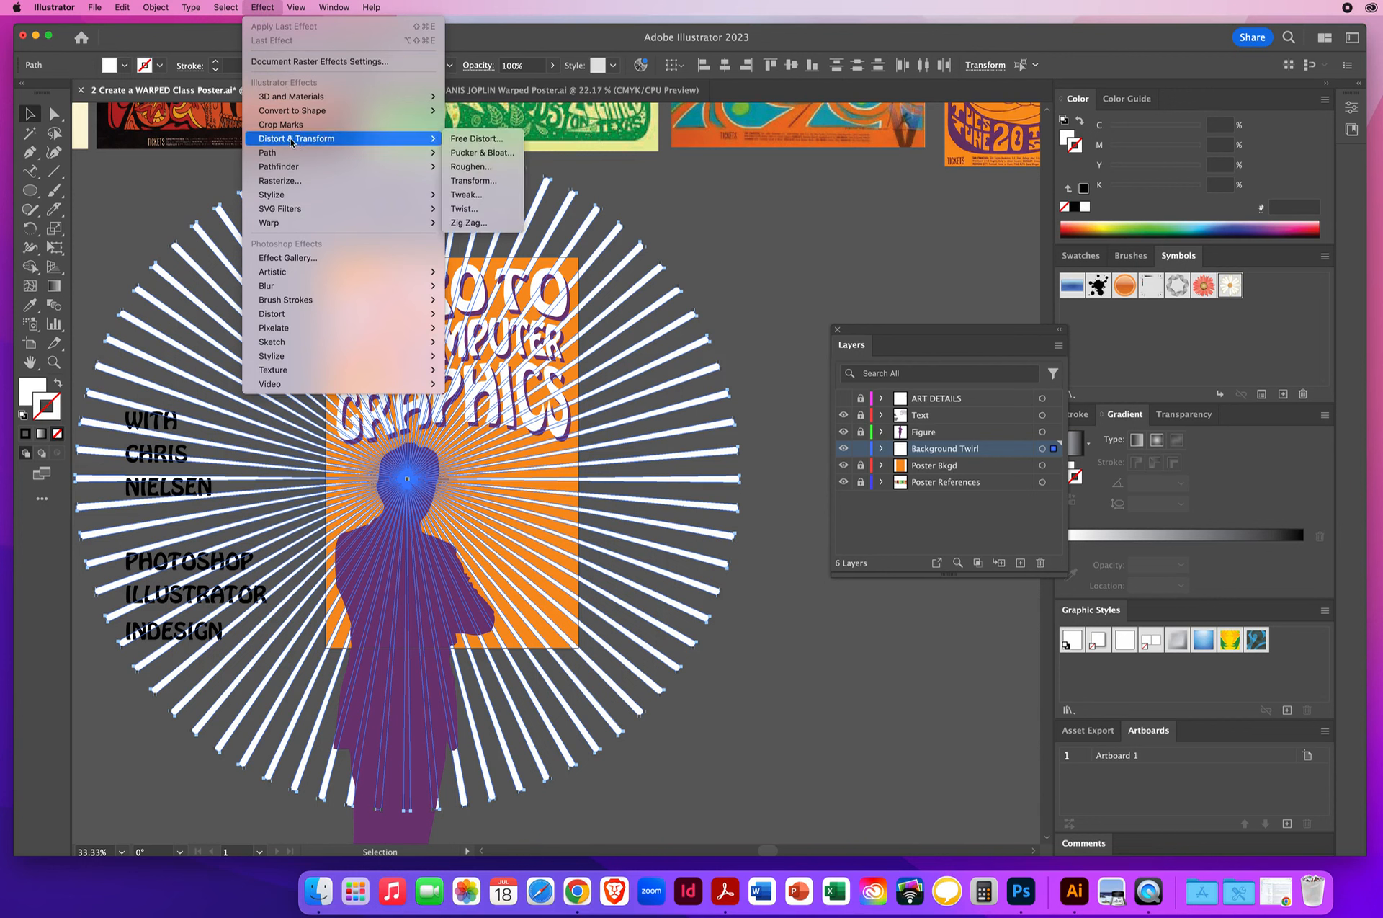
left_click(478, 211)
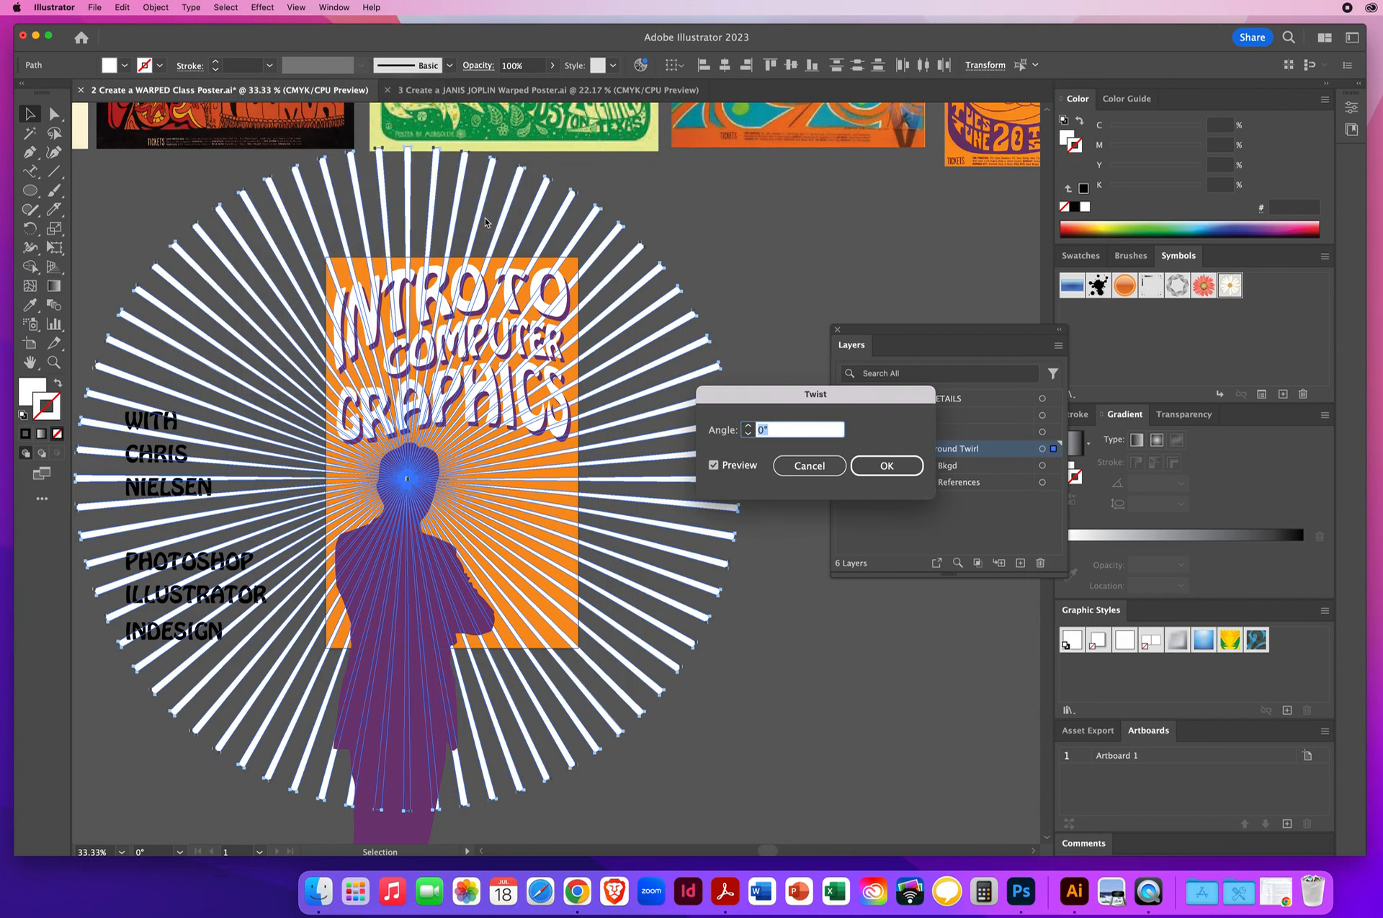
left_click_drag(786, 398, 805, 174)
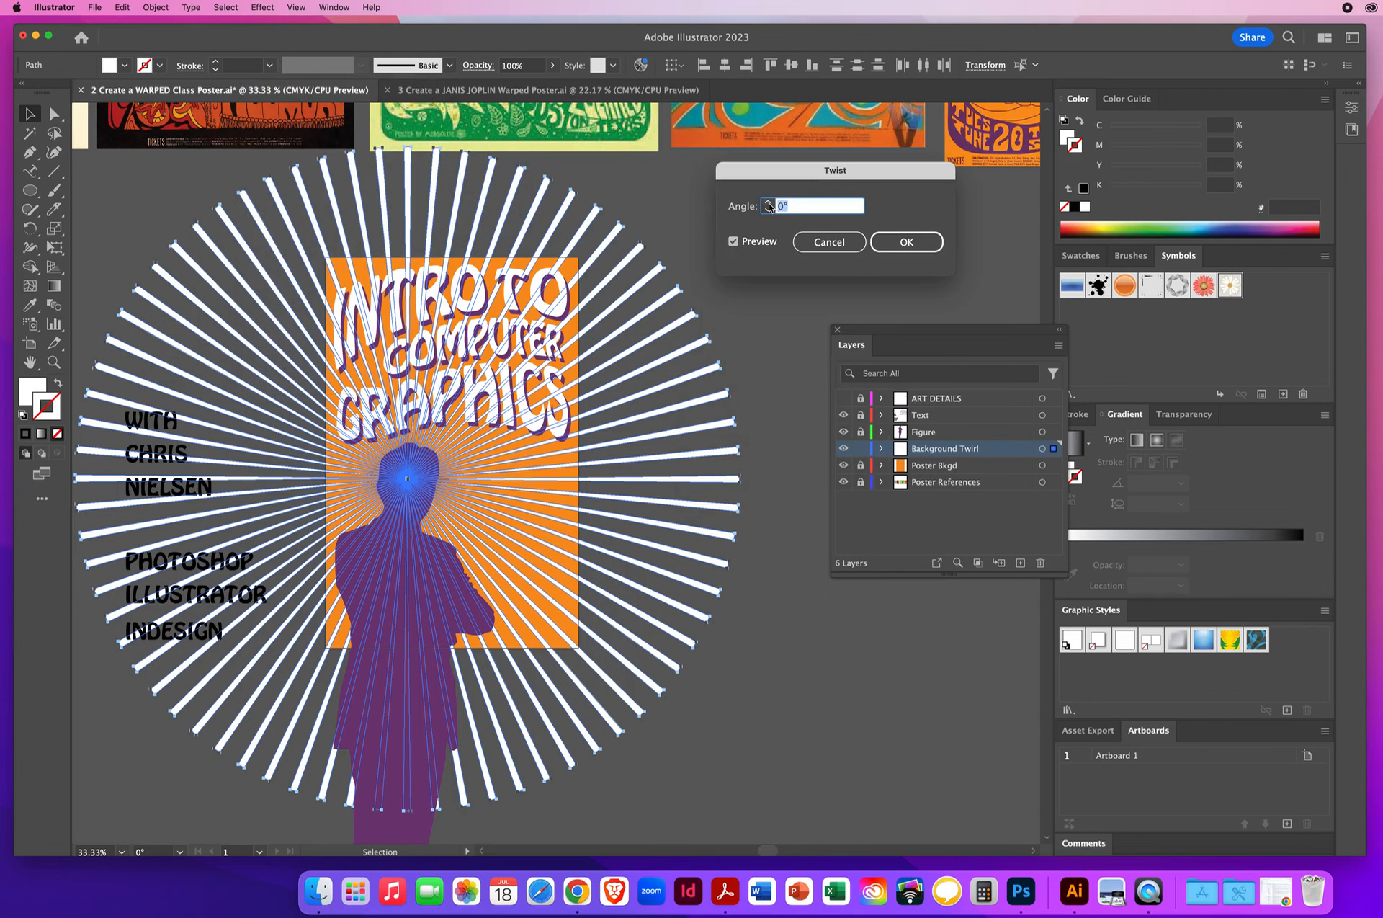
key("Up")
key("Up")
key("Up")
key("Up")
key("Up")
key("Up")
key("Up")
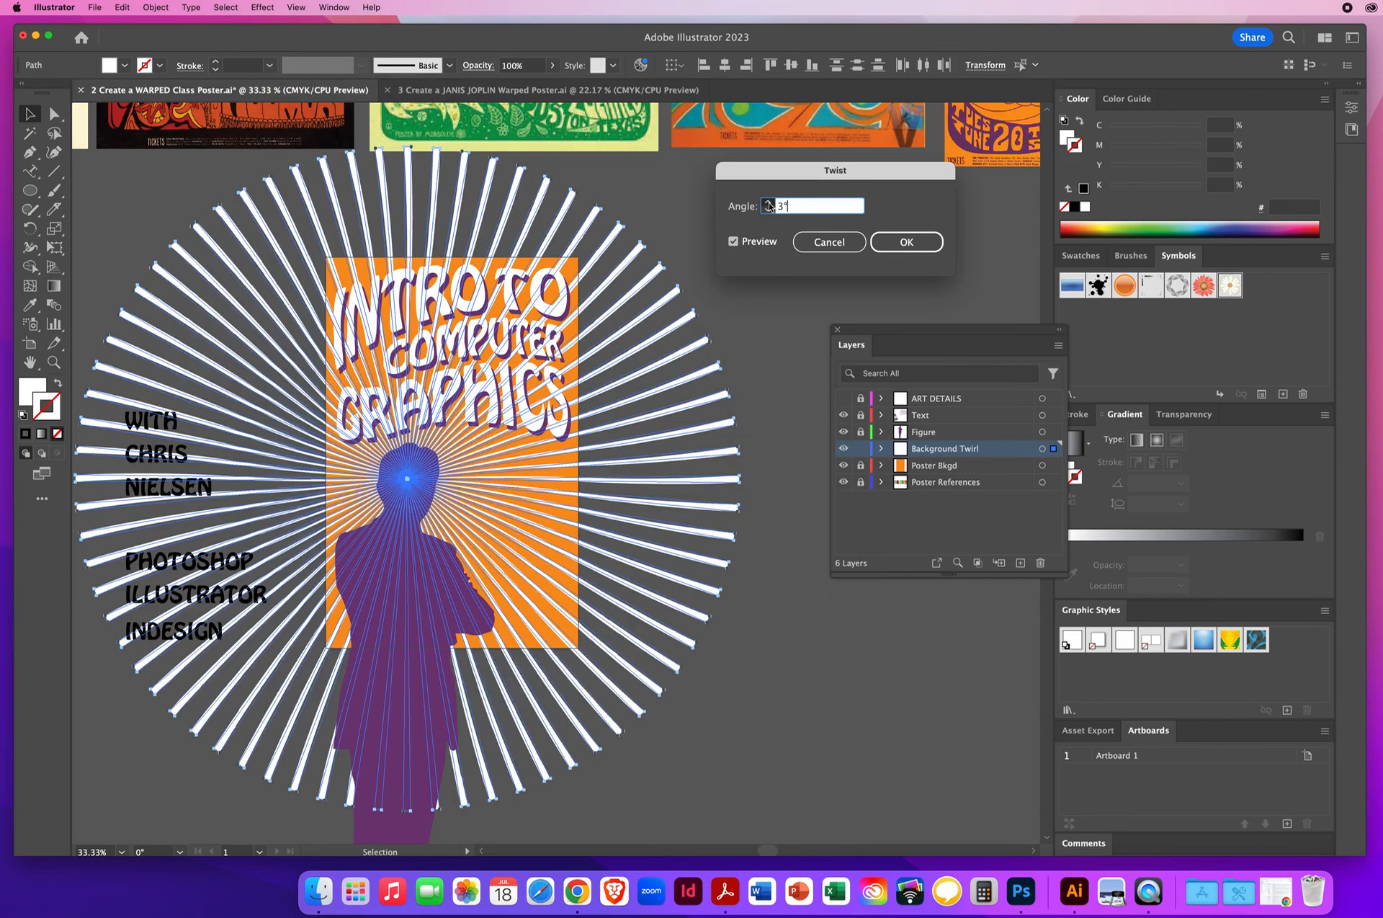
key("Up")
key("Up")
key("Up")
key("Up")
key("Up")
key("Up")
key("Up")
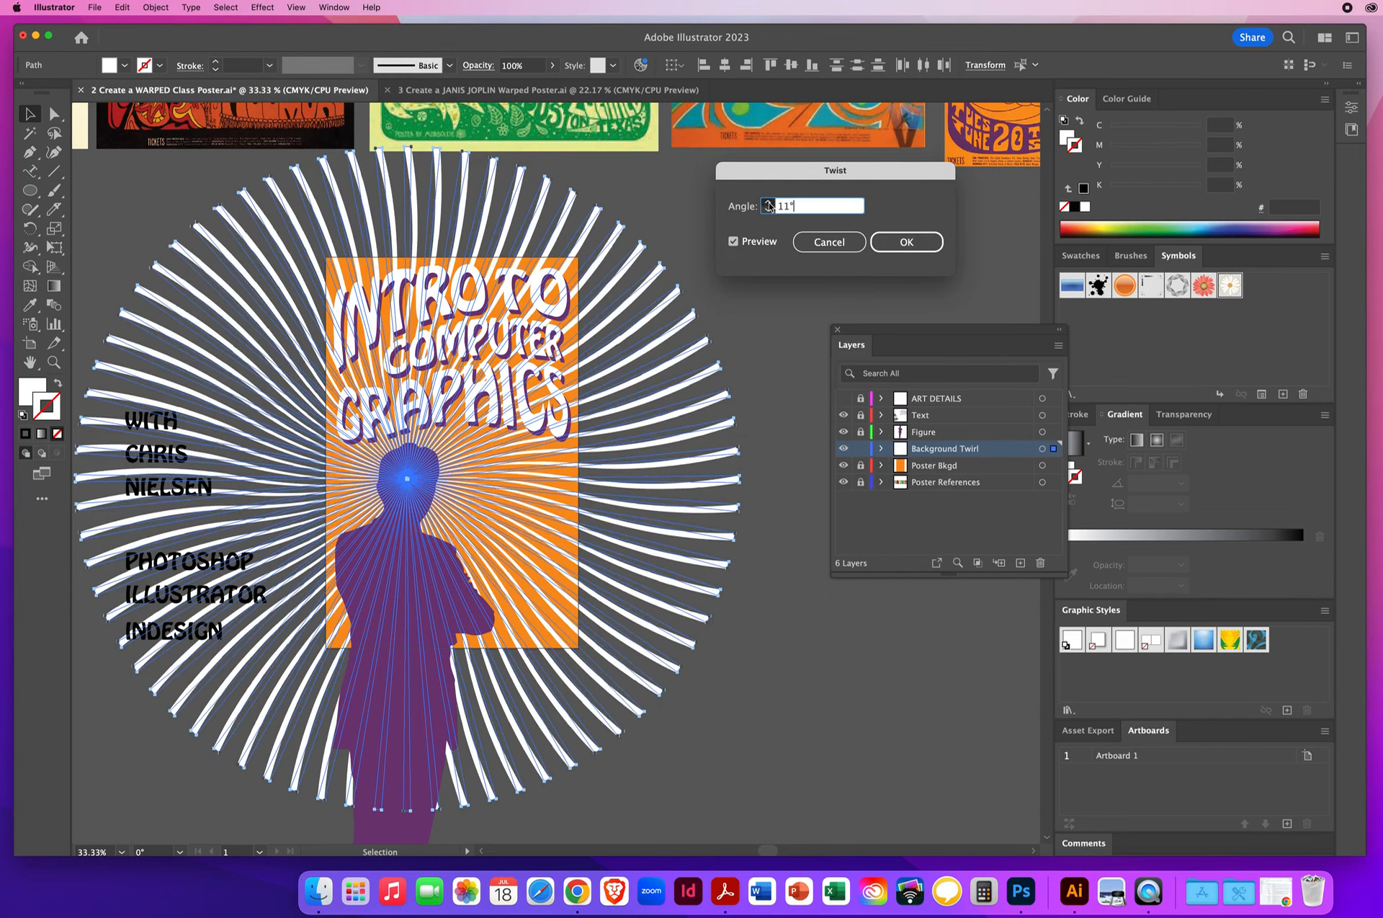
key("Up")
key("Up")
key("Up")
key("Up")
key("Up")
key("Up")
key("Up")
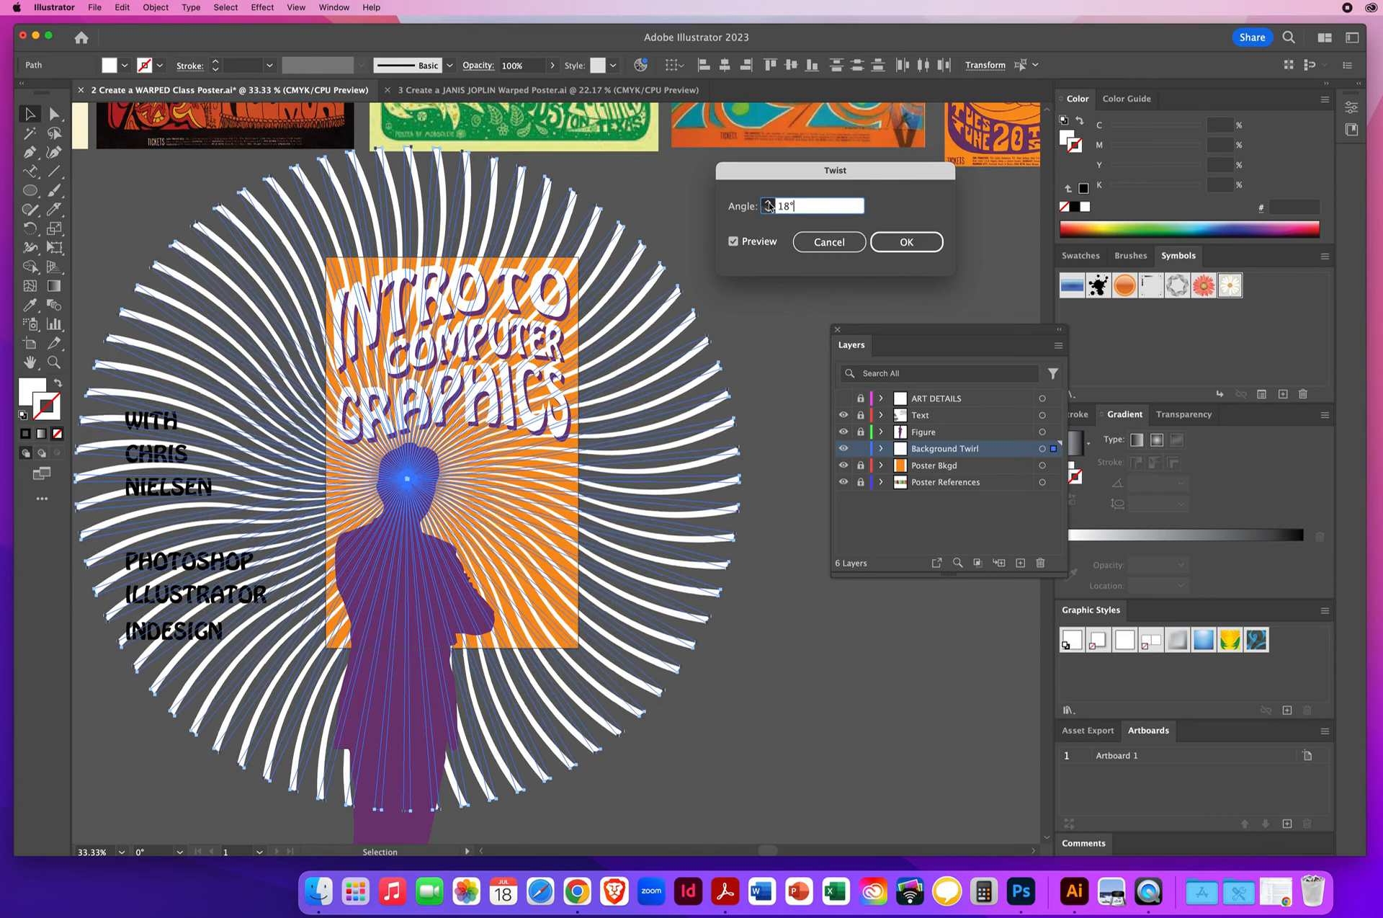
key("Up")
key("Up")
key("Up")
key("Up")
key("Up")
key("Up")
key("Up")
key("Up")
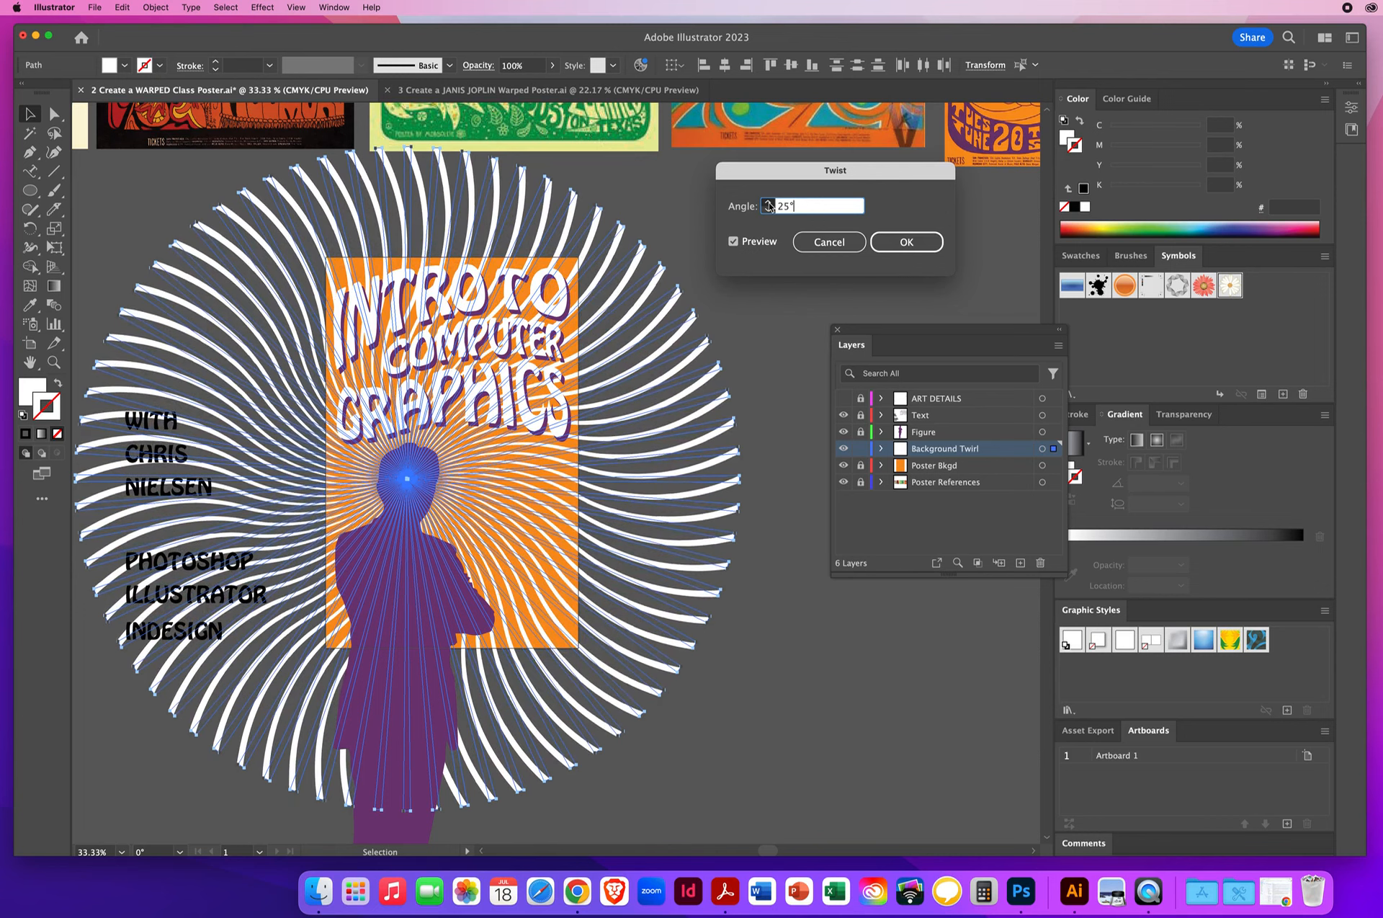
key("Up")
key("Up")
key("Up")
key("Up")
key("Up")
key("Up")
key("Up")
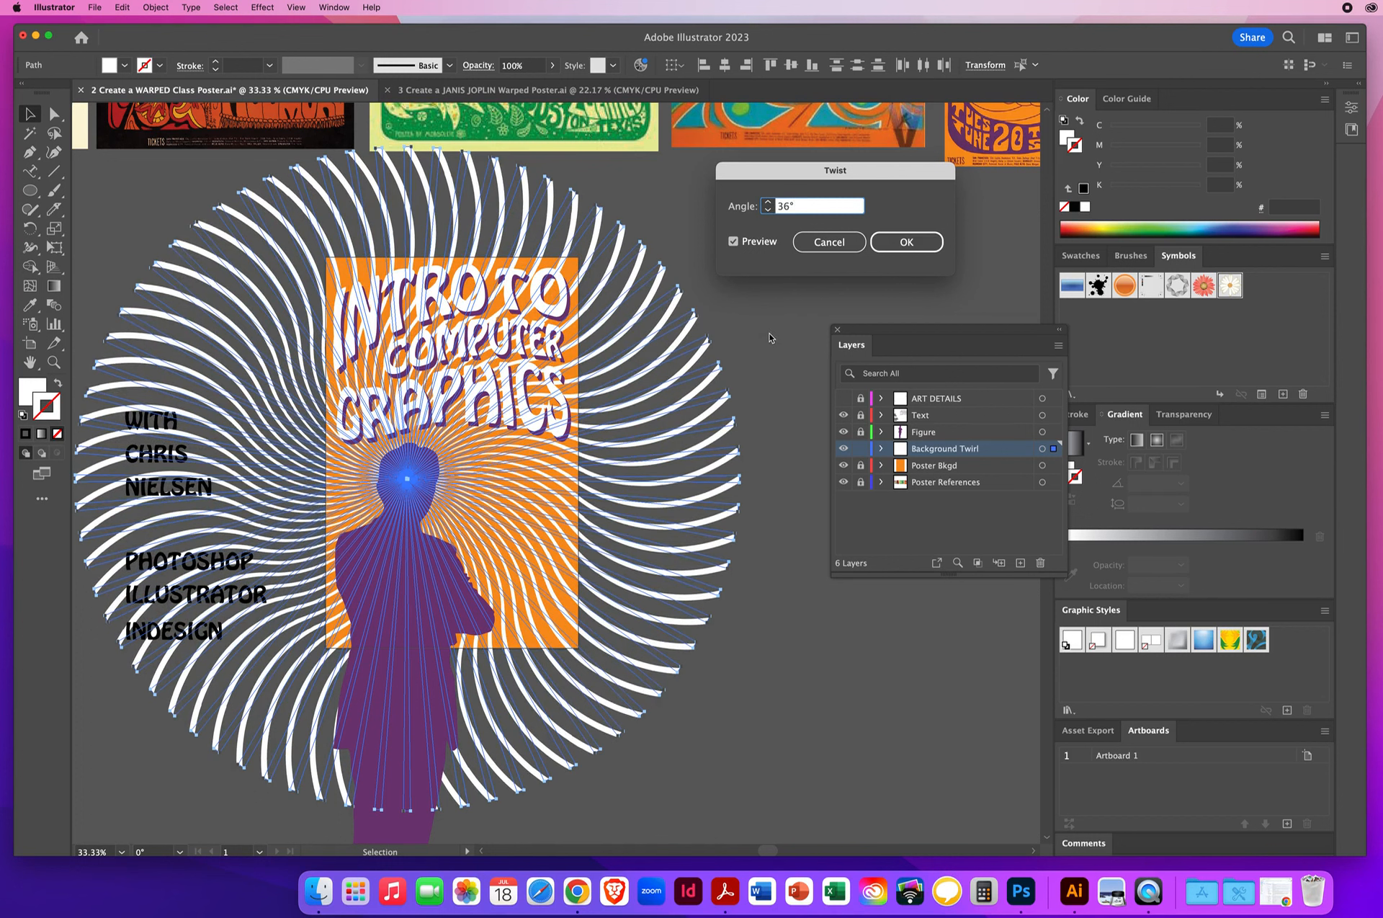
left_click(902, 243)
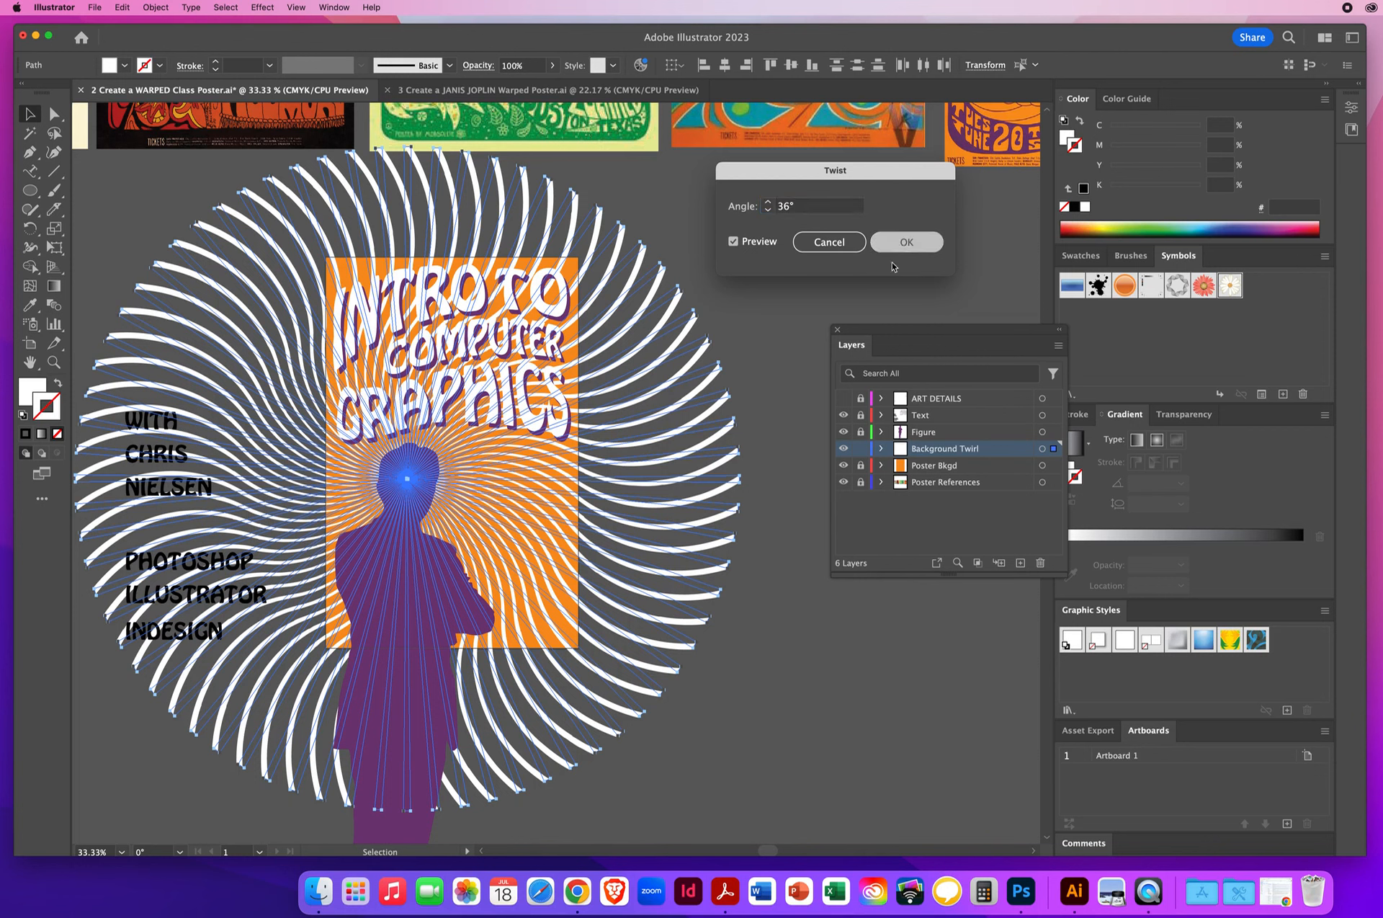
left_click(819, 645)
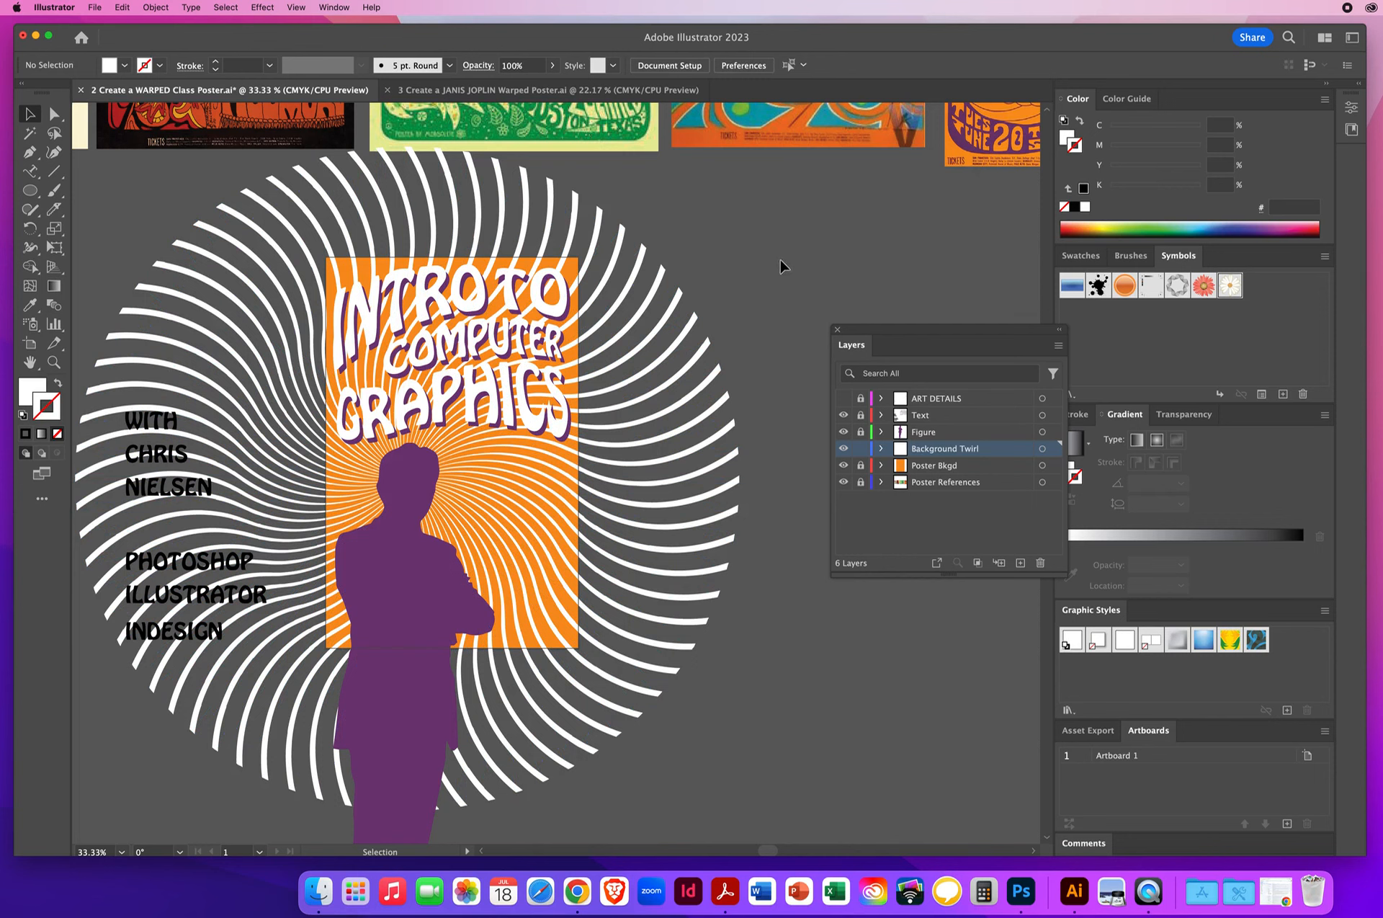
- Select all the twisted rays, set their opacity to 25%, and deselect them
left_click_drag(780, 260, 353, 634)
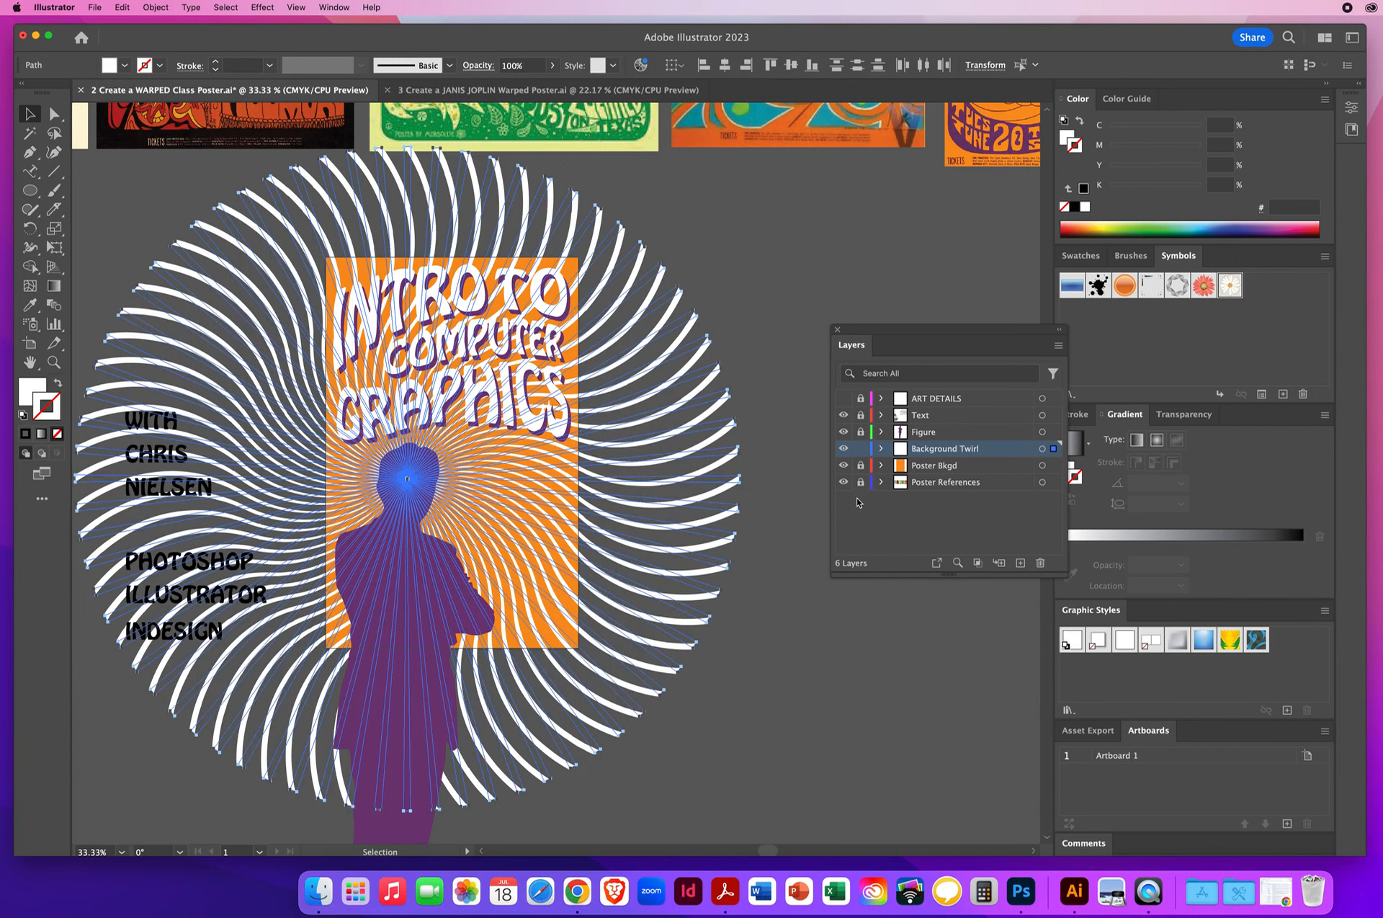
left_click_drag(886, 334, 825, 298)
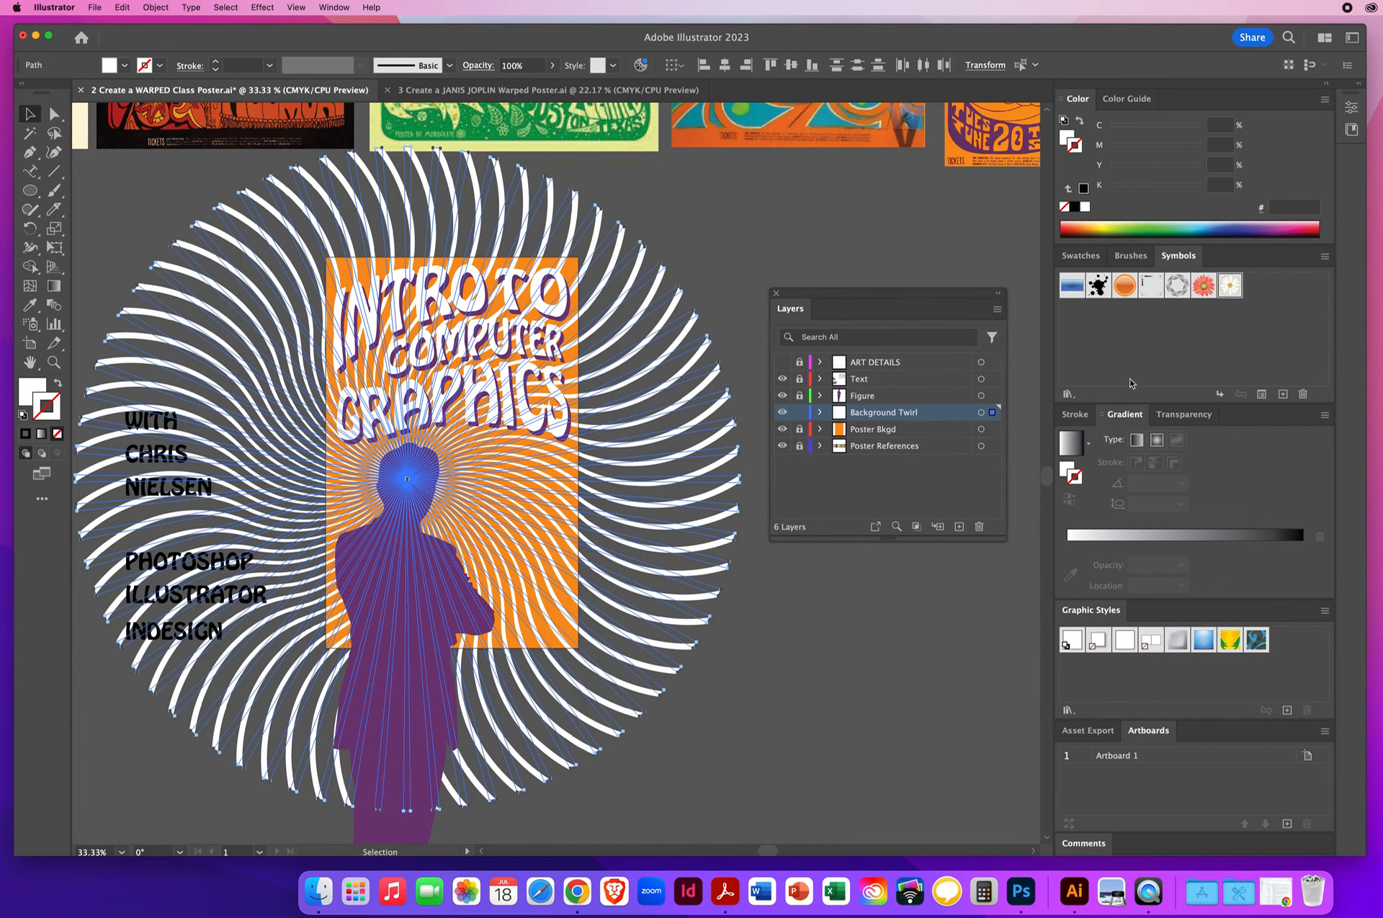
left_click(1079, 417)
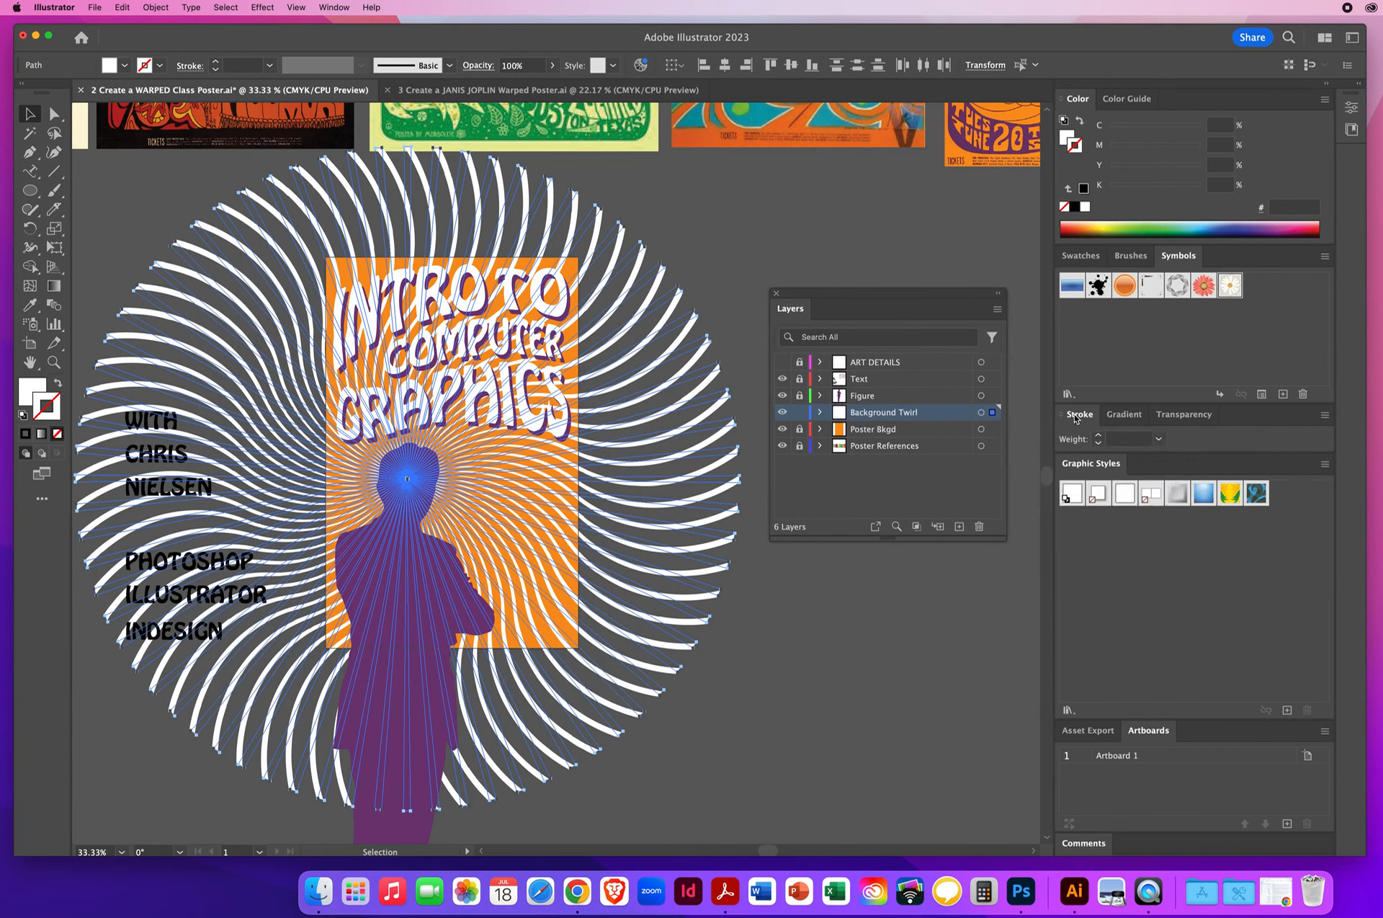
left_click(1114, 415)
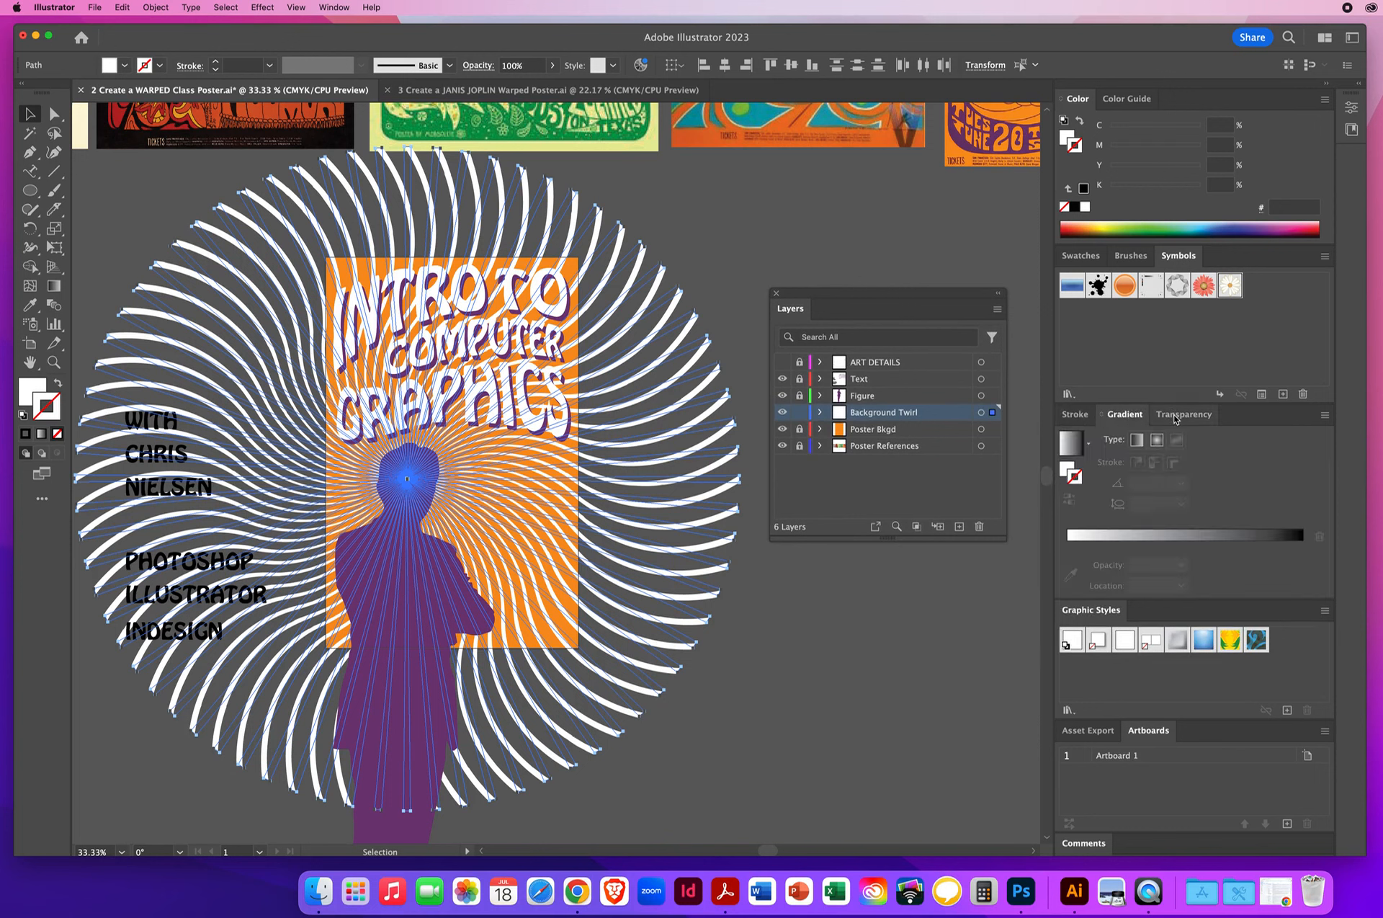
left_click(1177, 418)
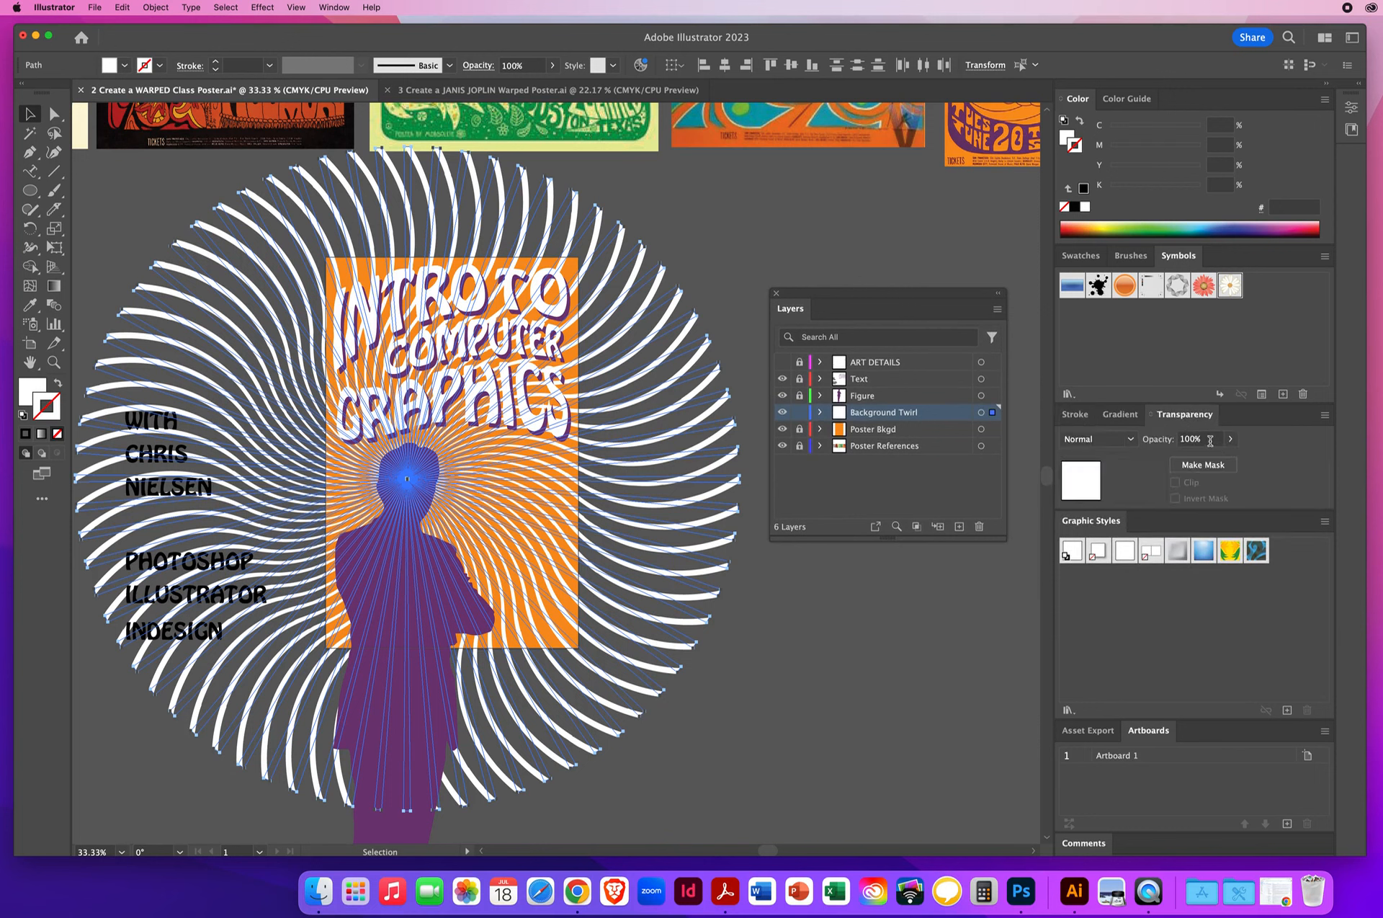
left_click(1211, 441)
left_click(1230, 438)
left_click_drag(1230, 460, 1186, 461)
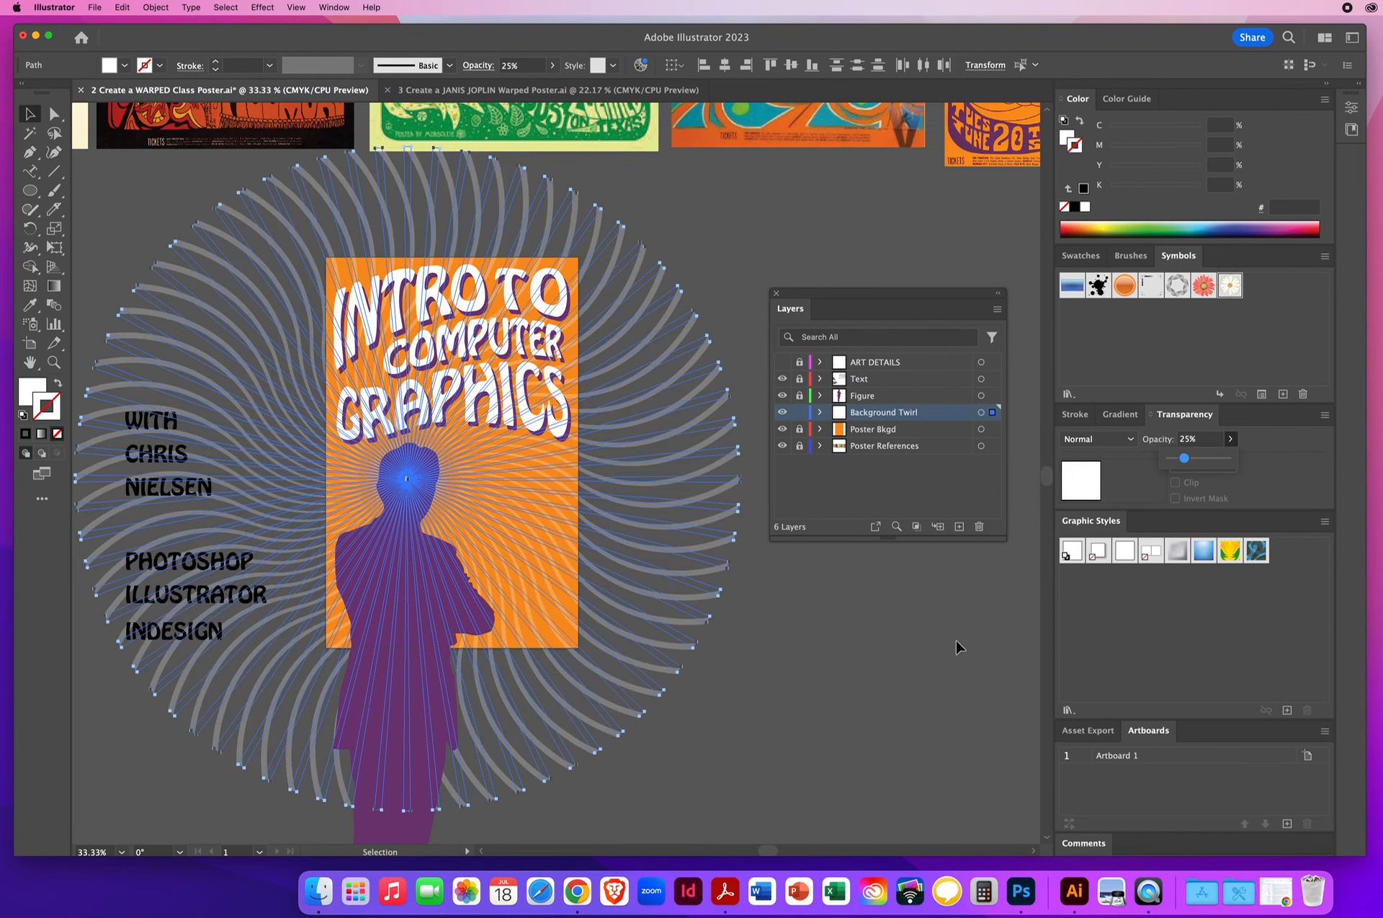
left_click(849, 606)
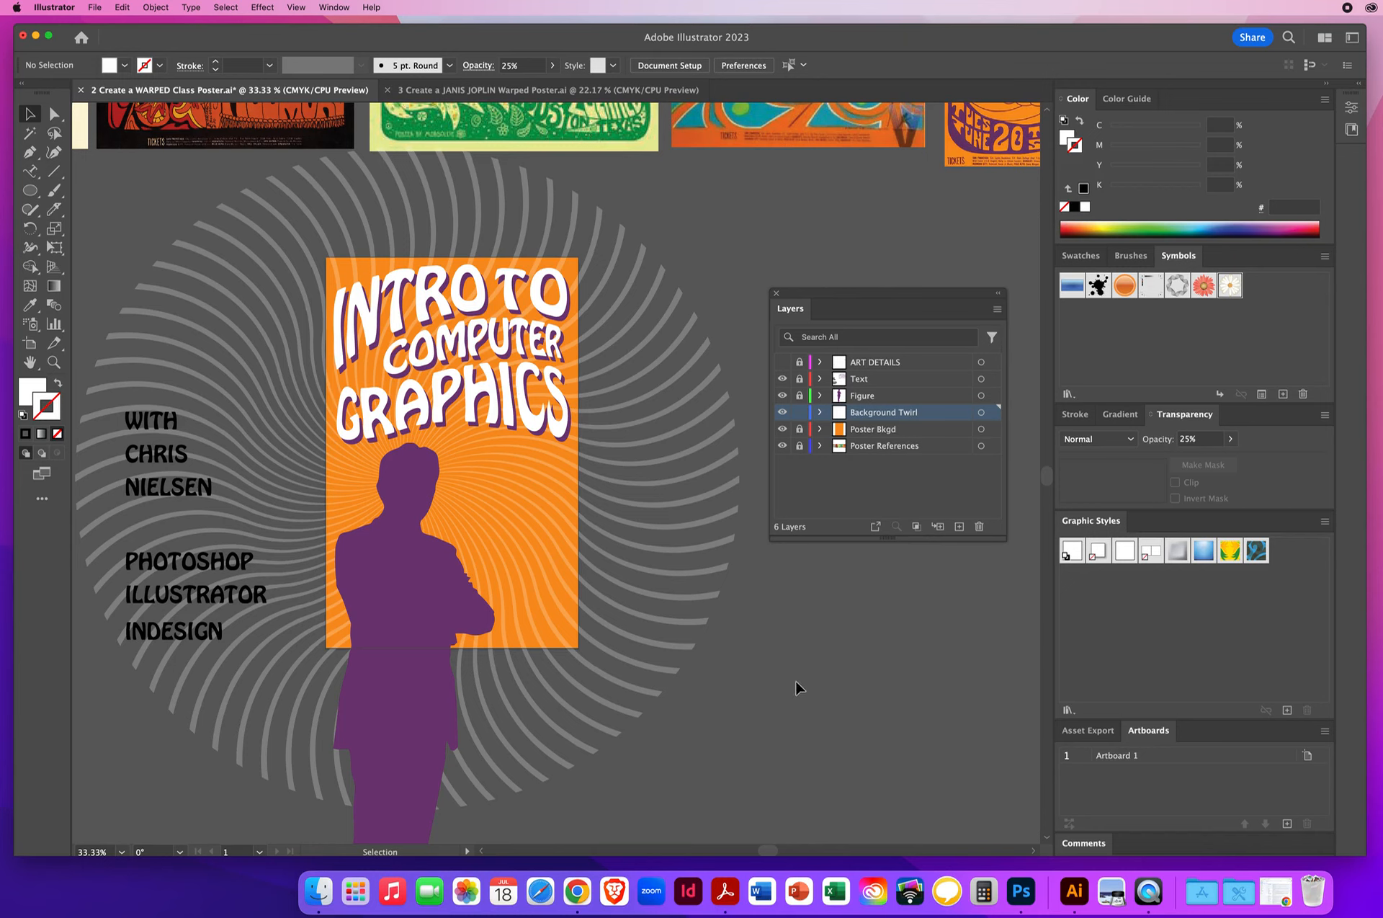
- Show the ART DETAILS layer, unlocking it and the other artwork layers, and delete the Poster References layer
left_click(782, 362)
left_click_drag(799, 430, 800, 363)
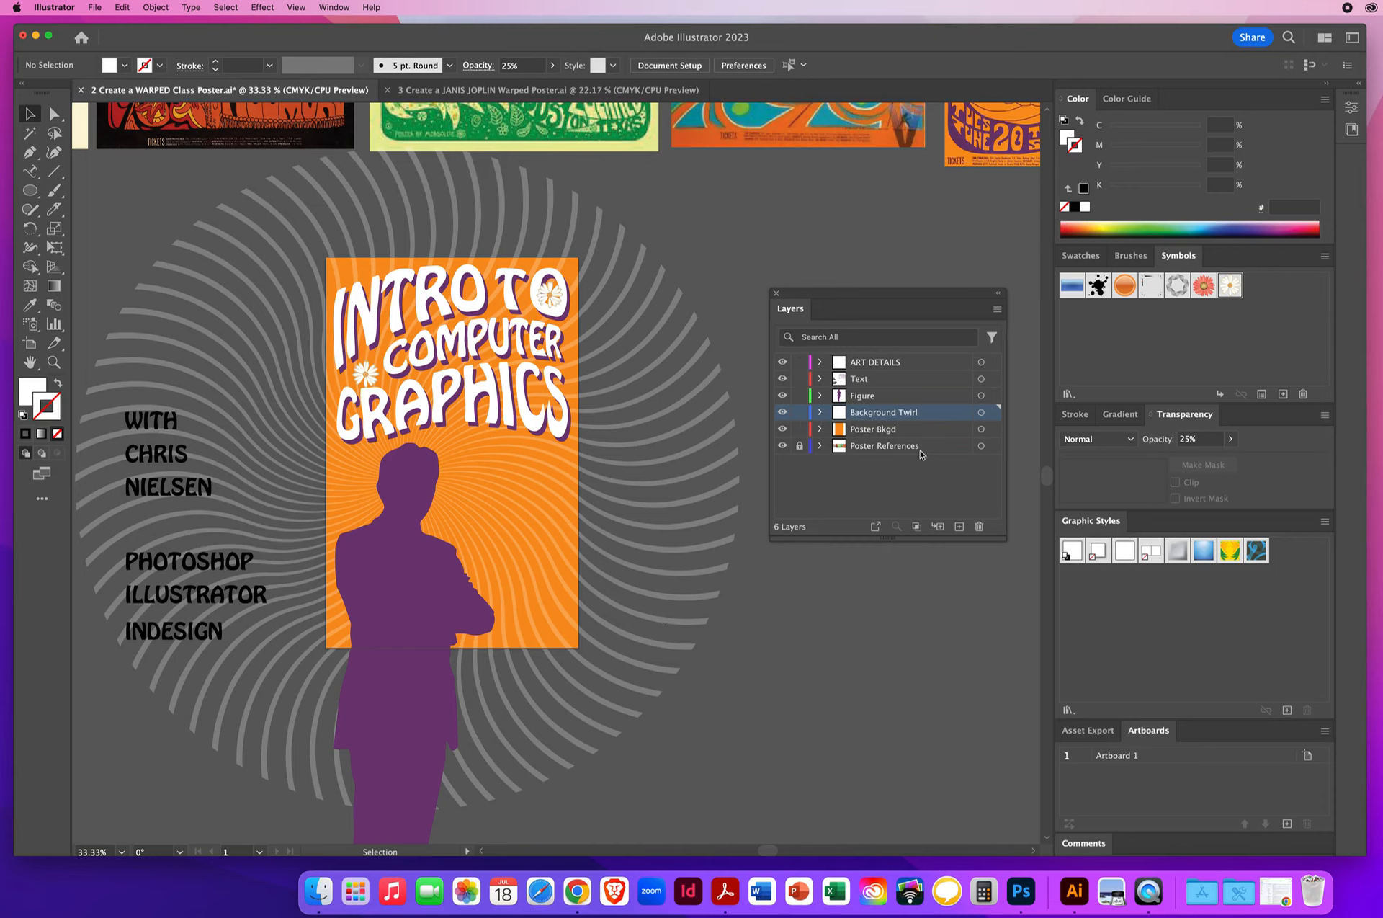
left_click(928, 448)
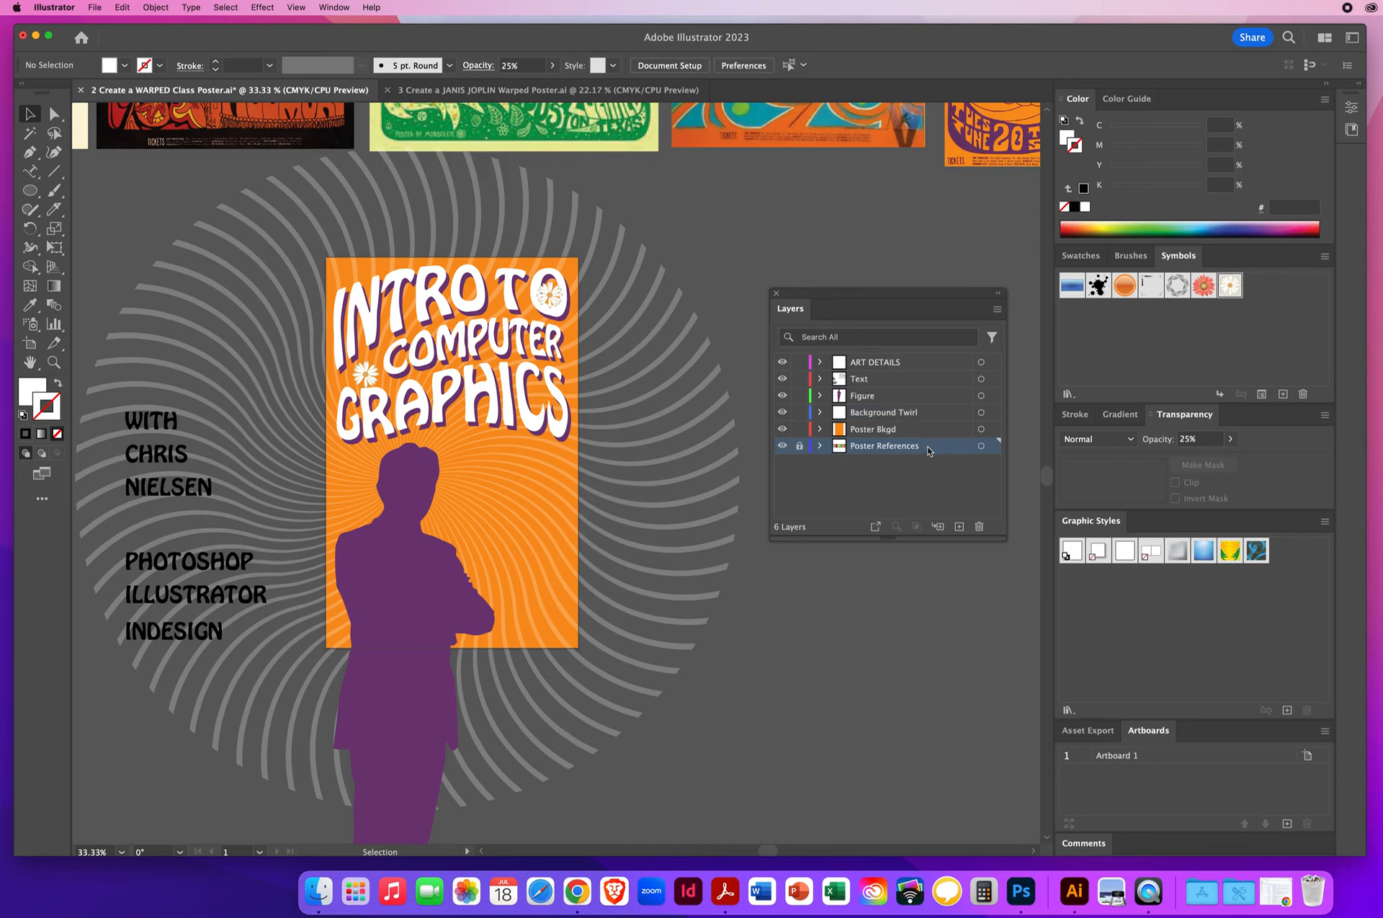
left_click(979, 527)
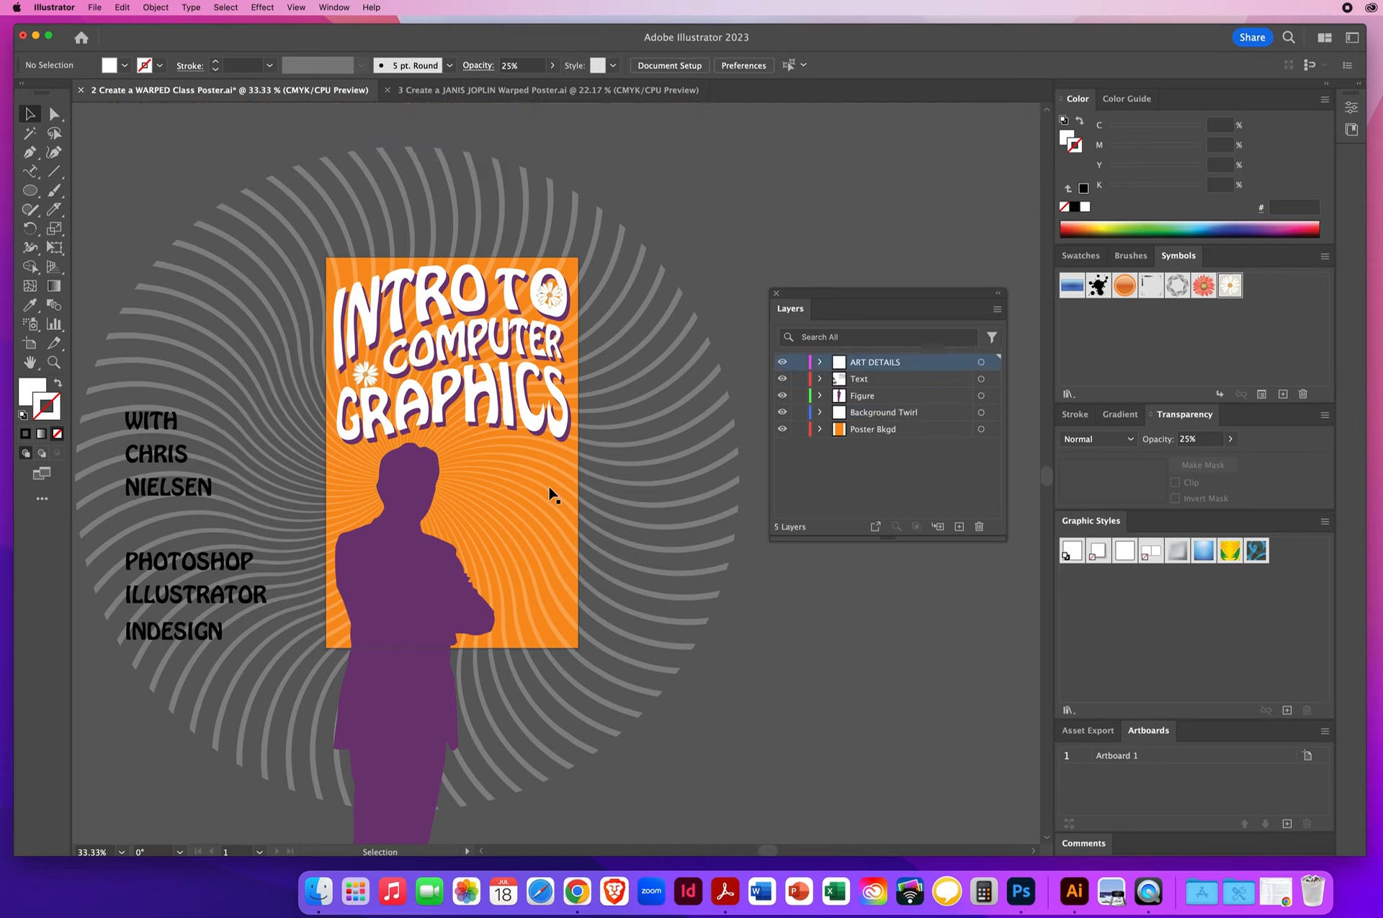
- Duplicate the Poster Bkgd layer and move the copy above ART DETAILS to the top of the layer stack
left_click(917, 431)
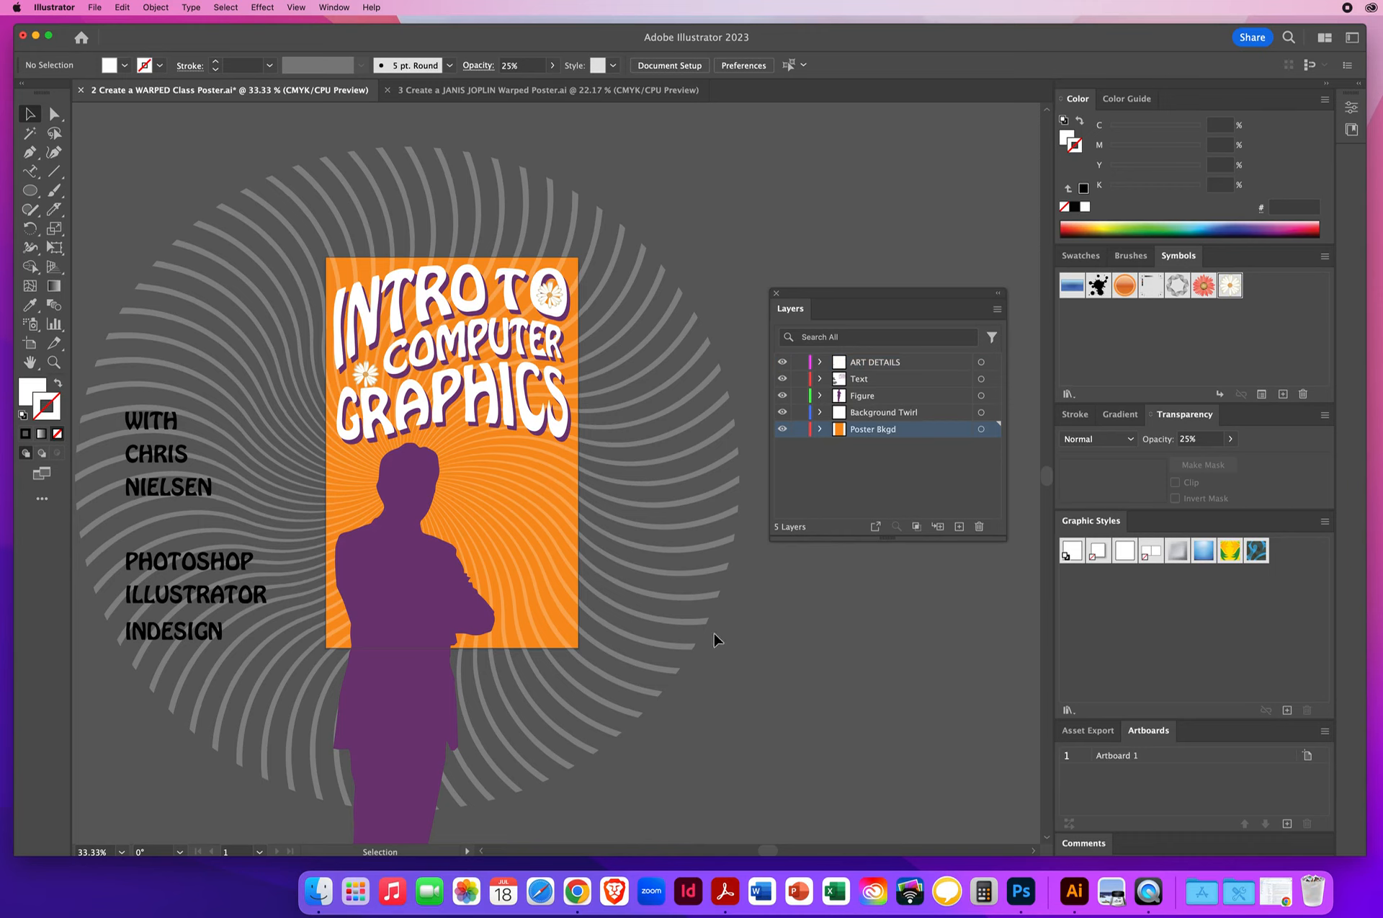
left_click_drag(879, 298, 742, 233)
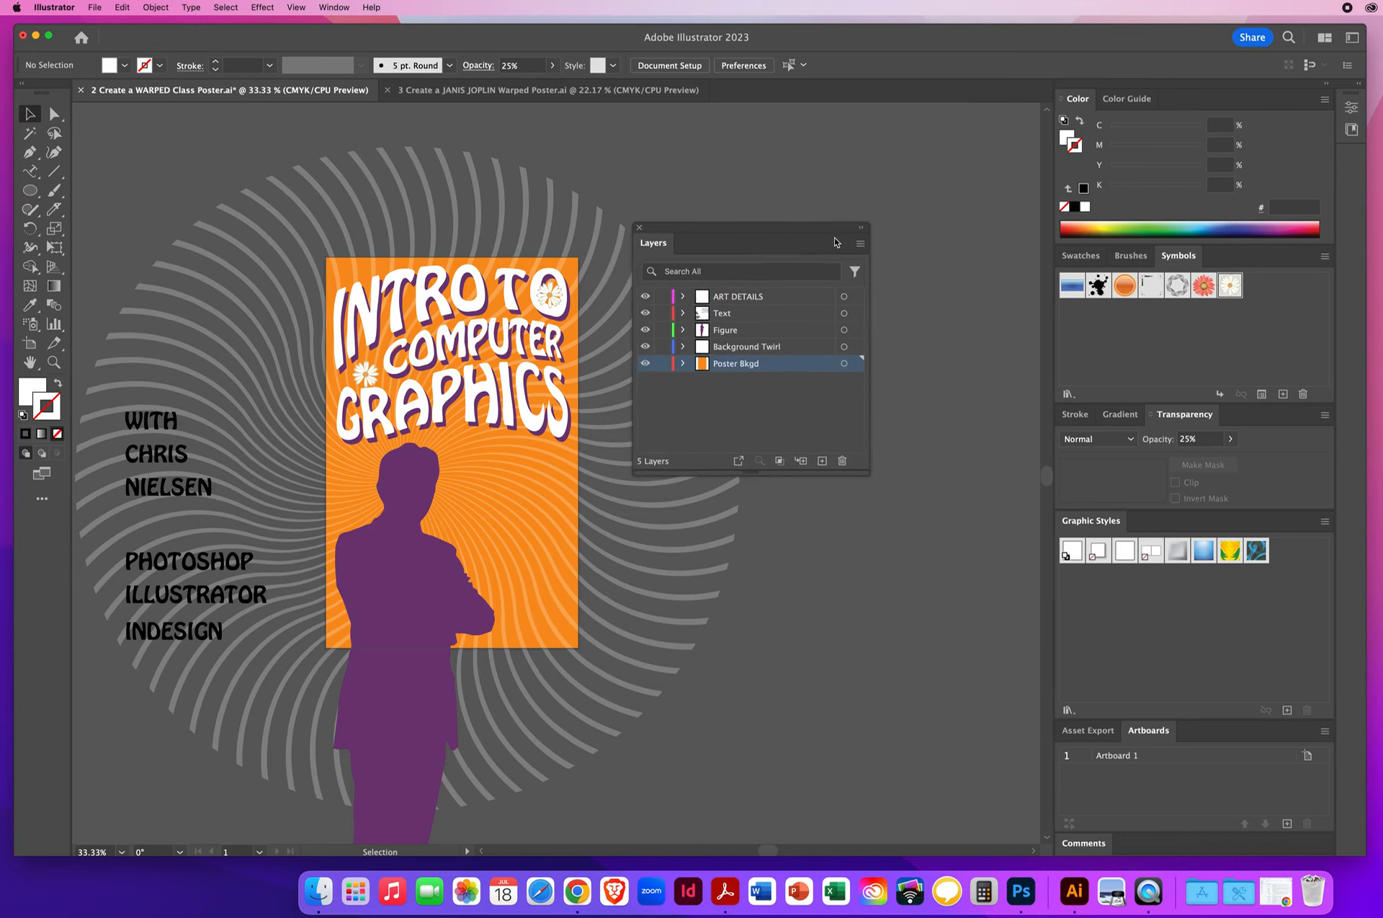
left_click(860, 247)
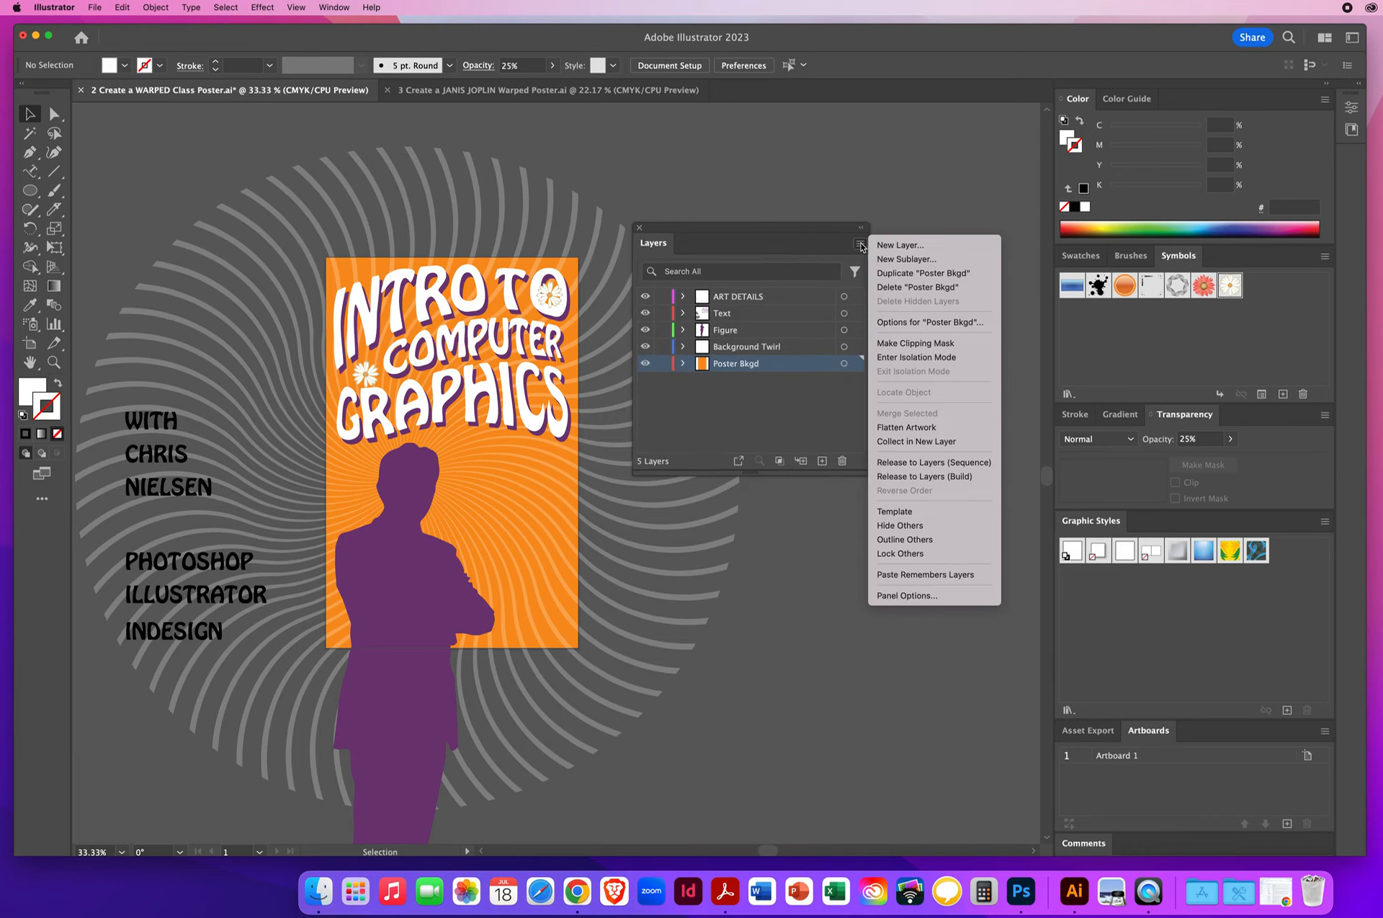
left_click(904, 274)
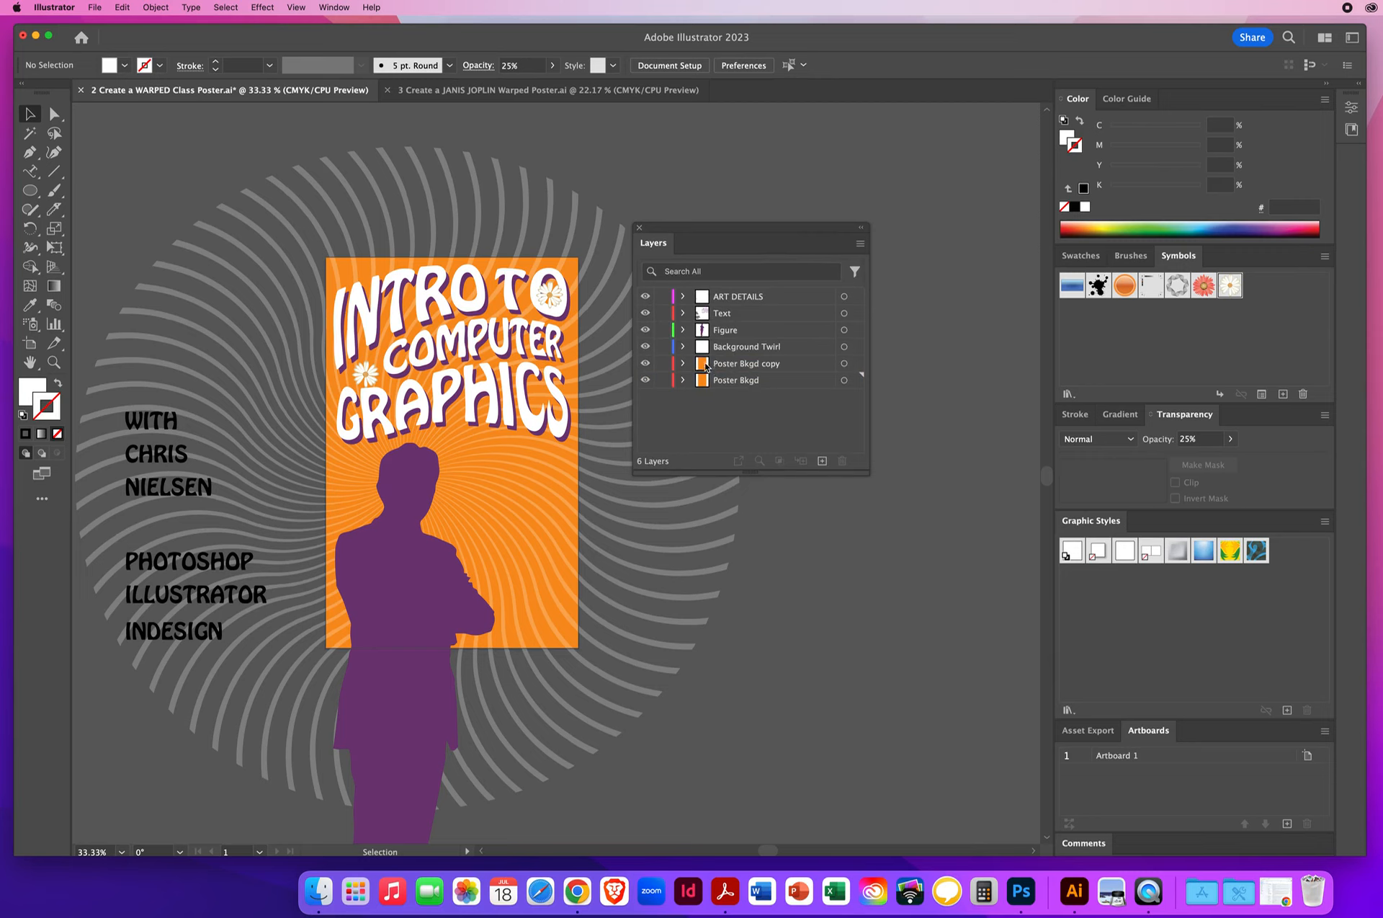
left_click(801, 368)
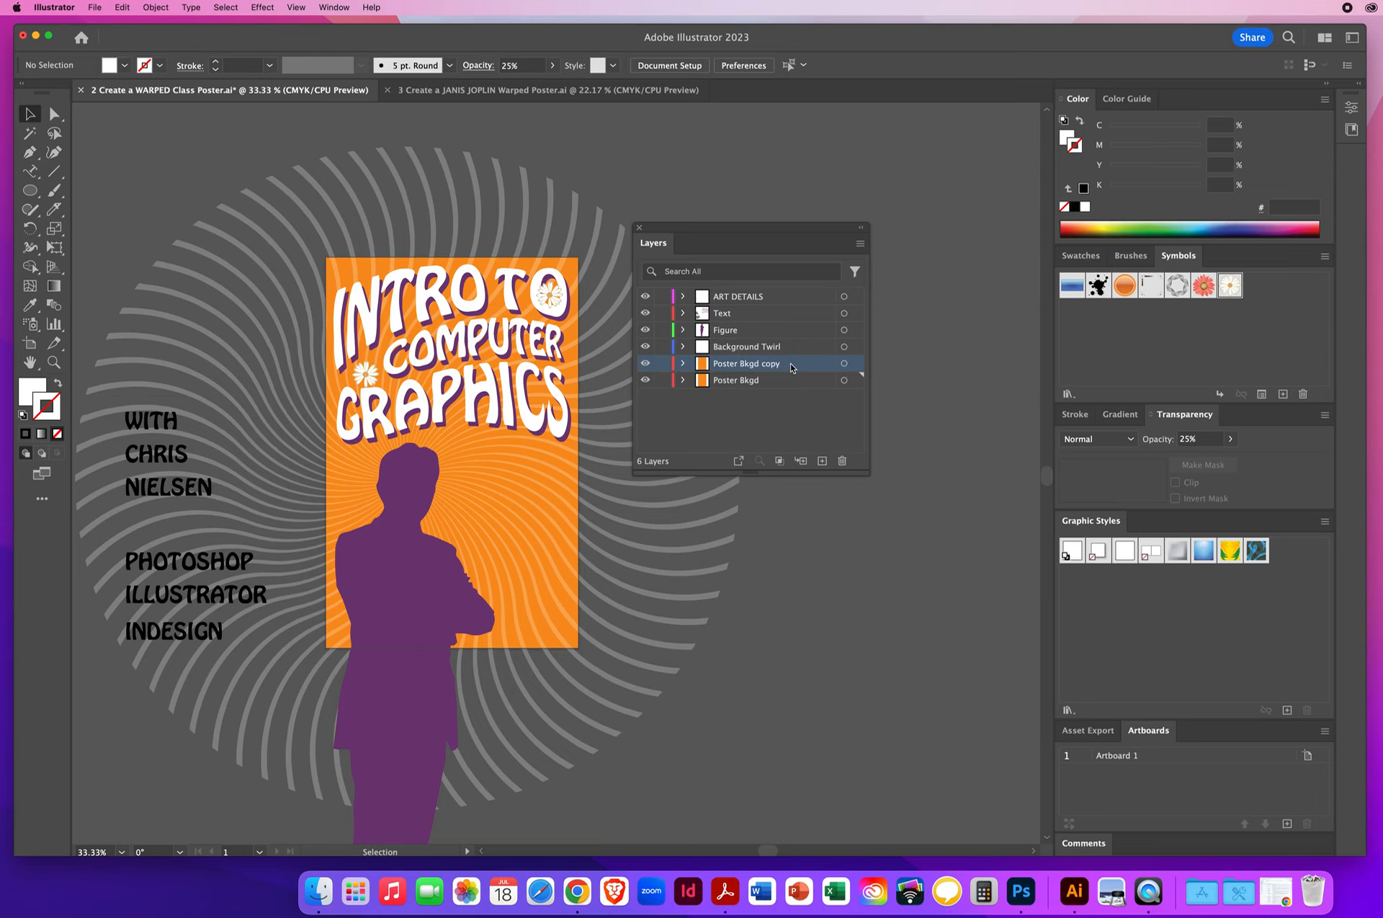
left_click_drag(793, 366, 794, 291)
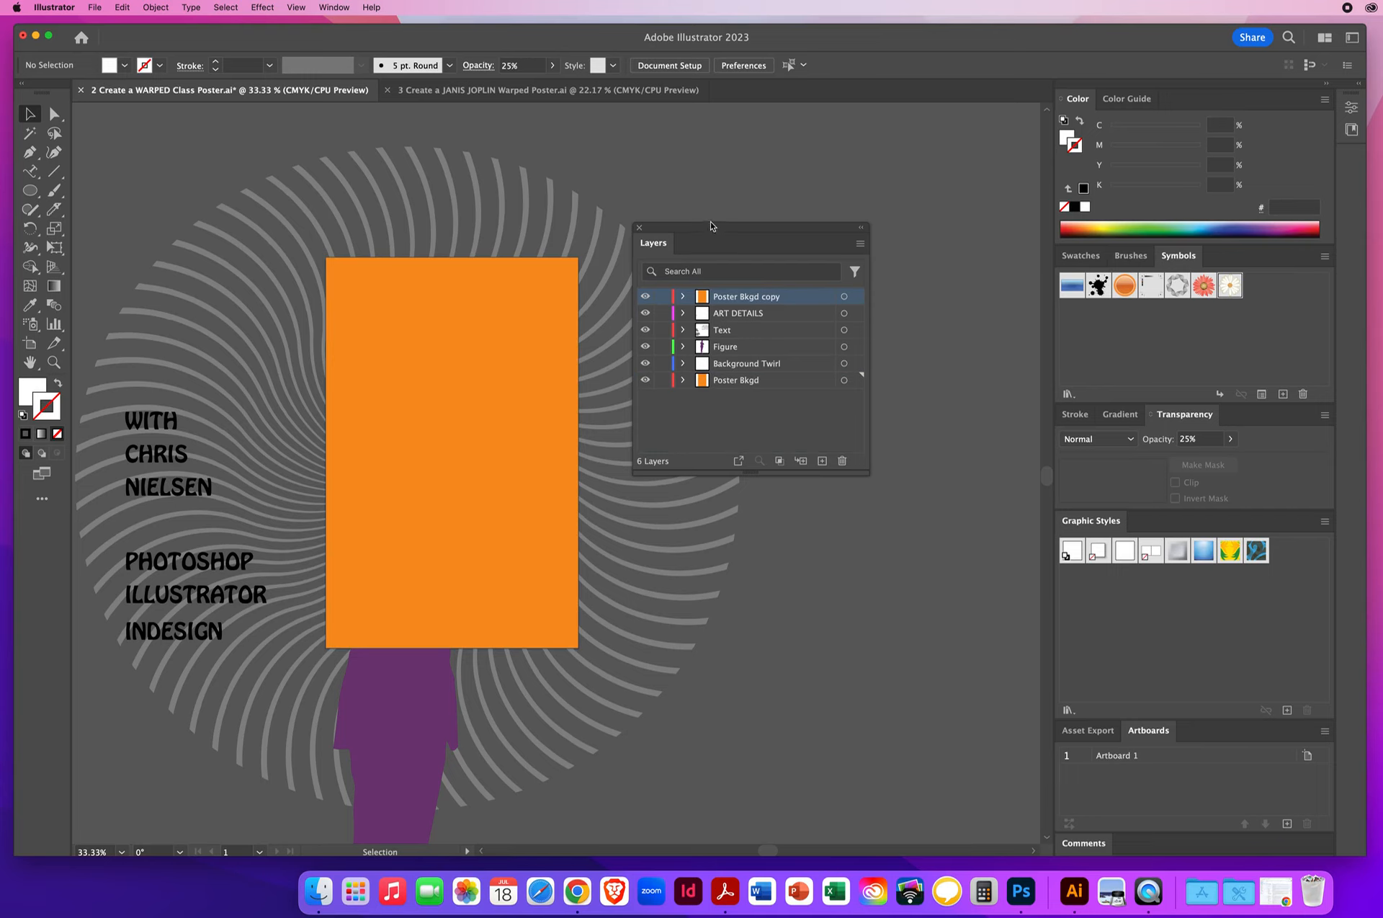
left_click_drag(708, 232, 891, 185)
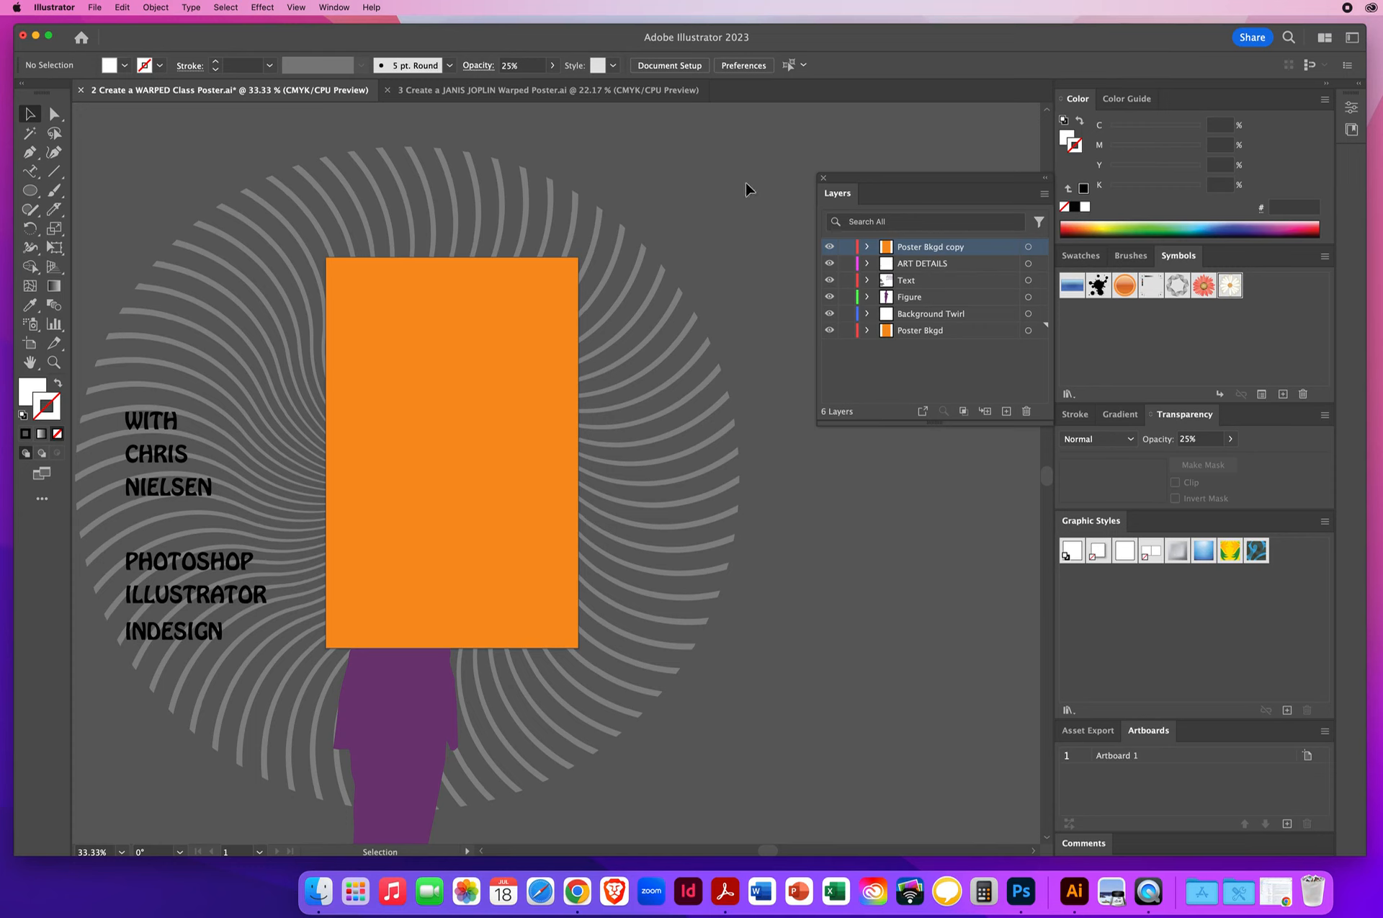
- Select all the artwork and make a clipping mask from the topmost orange rectangle, then deselect
left_click_drag(747, 176, 113, 712)
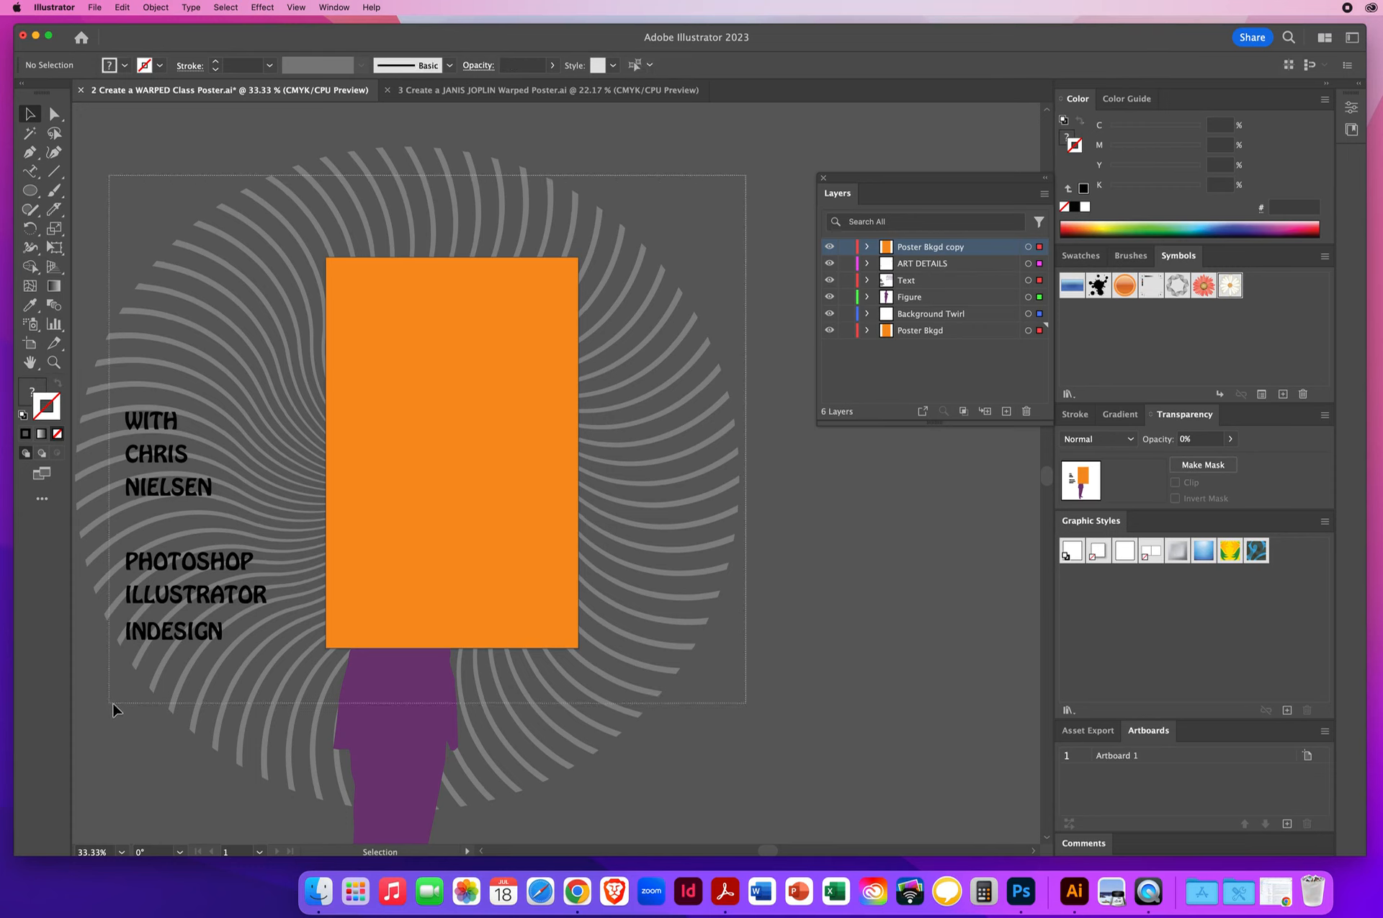
left_click(890, 533)
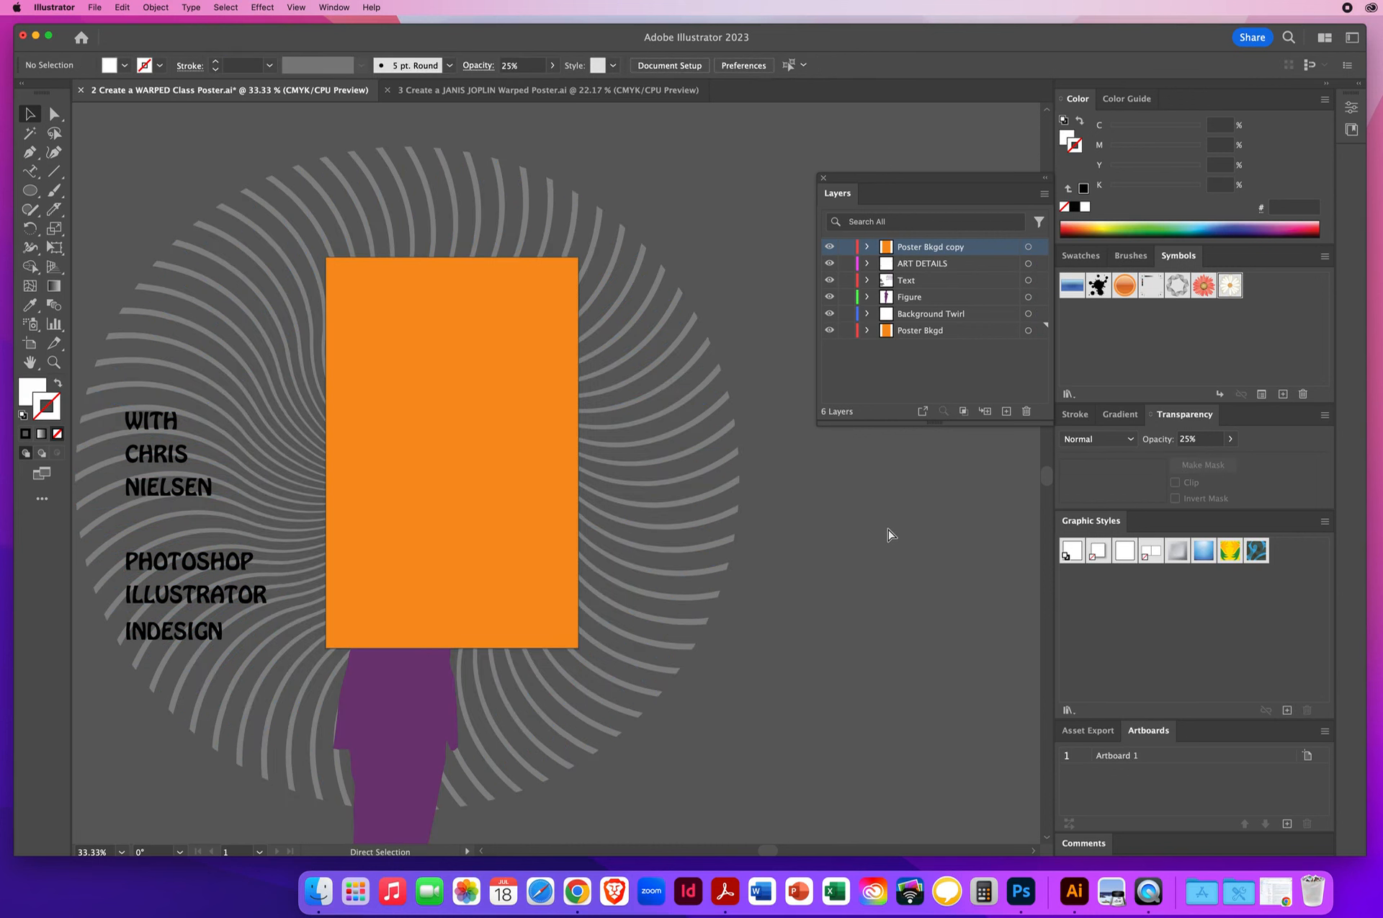
key("super+a")
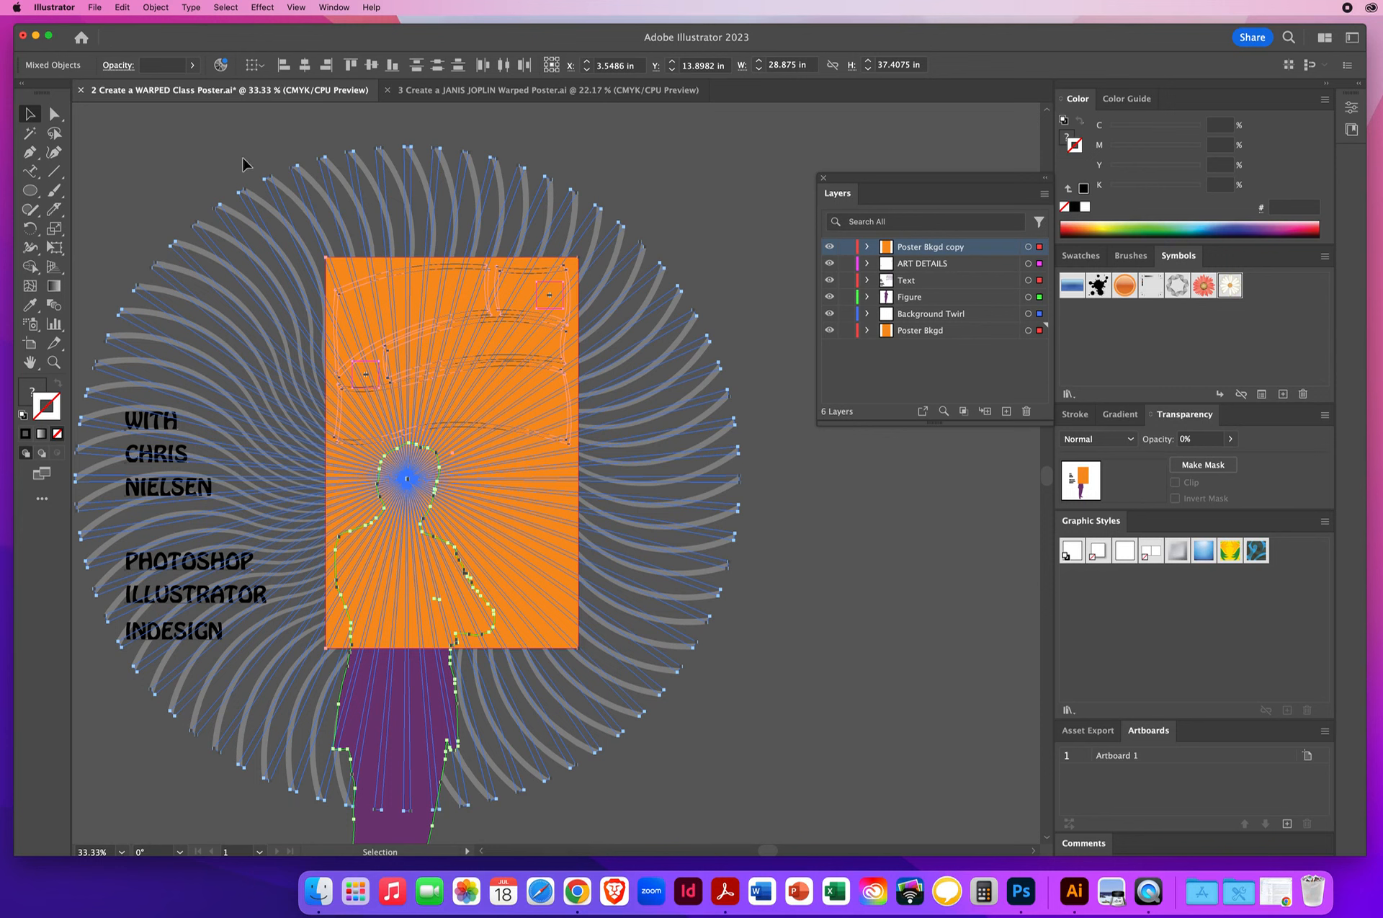
left_click(154, 7)
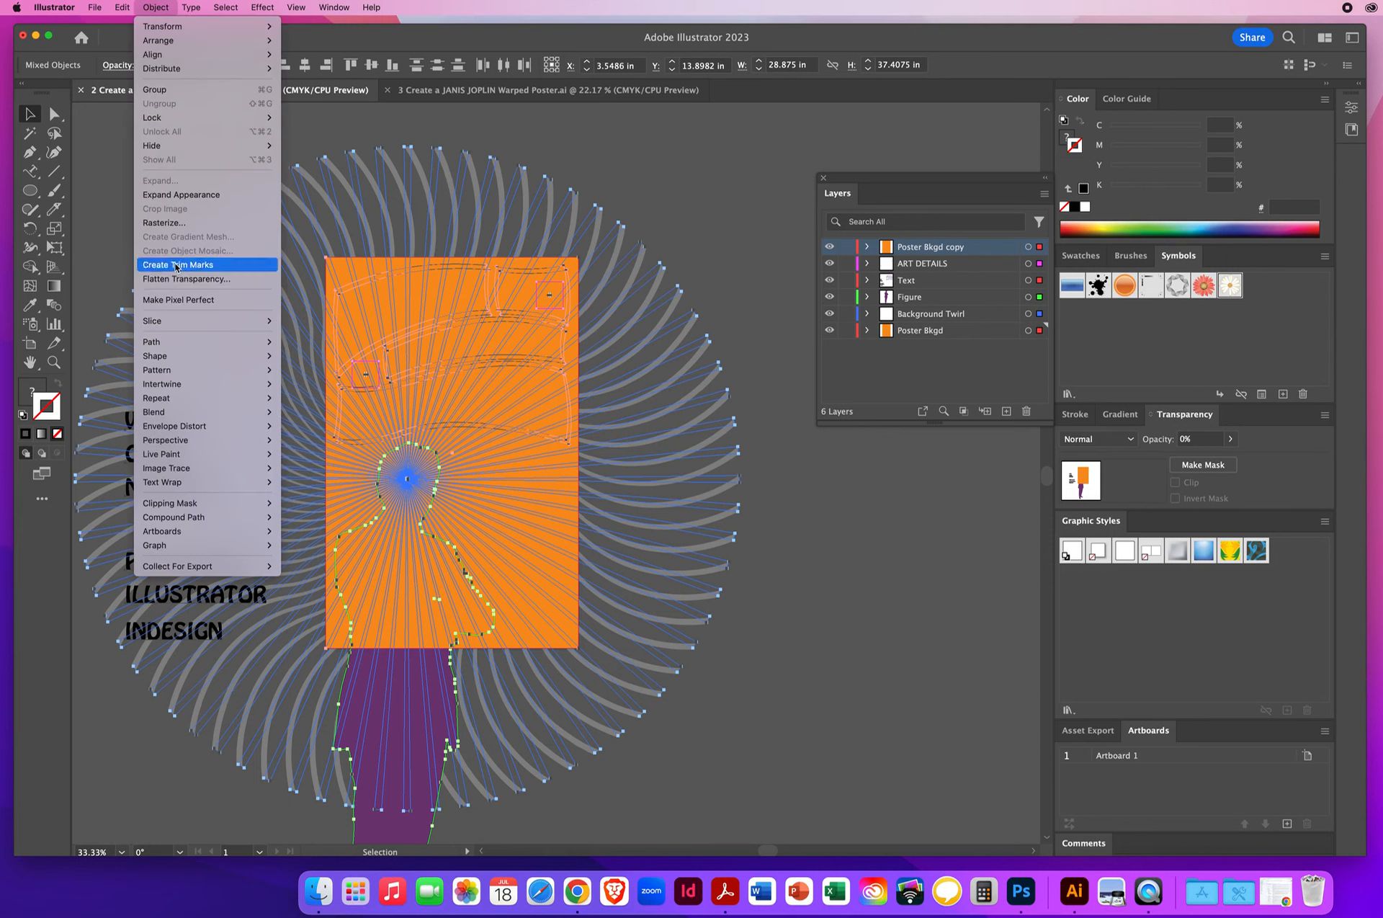
mouse_move(181, 508)
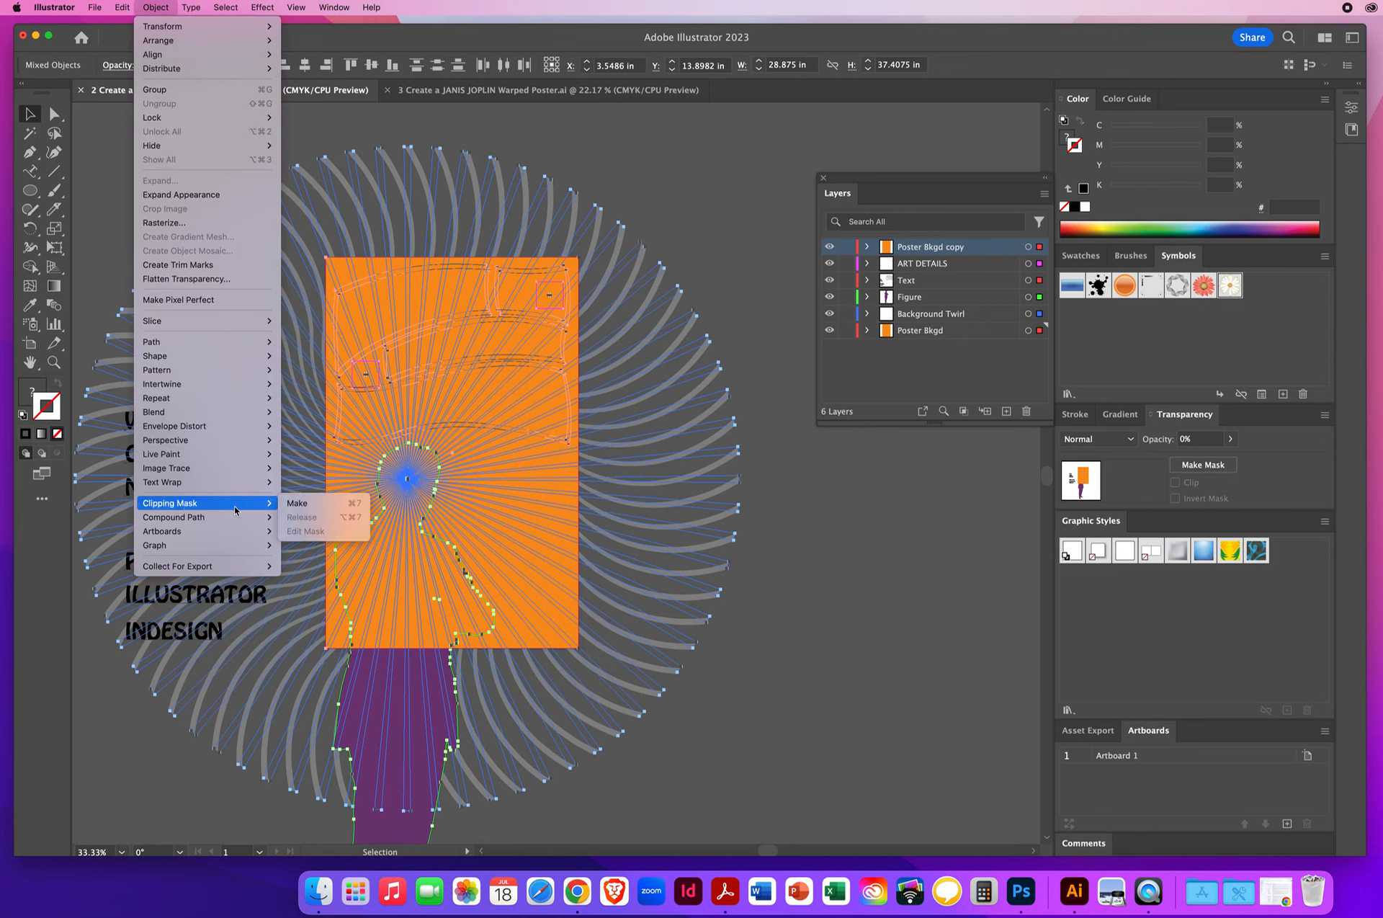
left_click(301, 502)
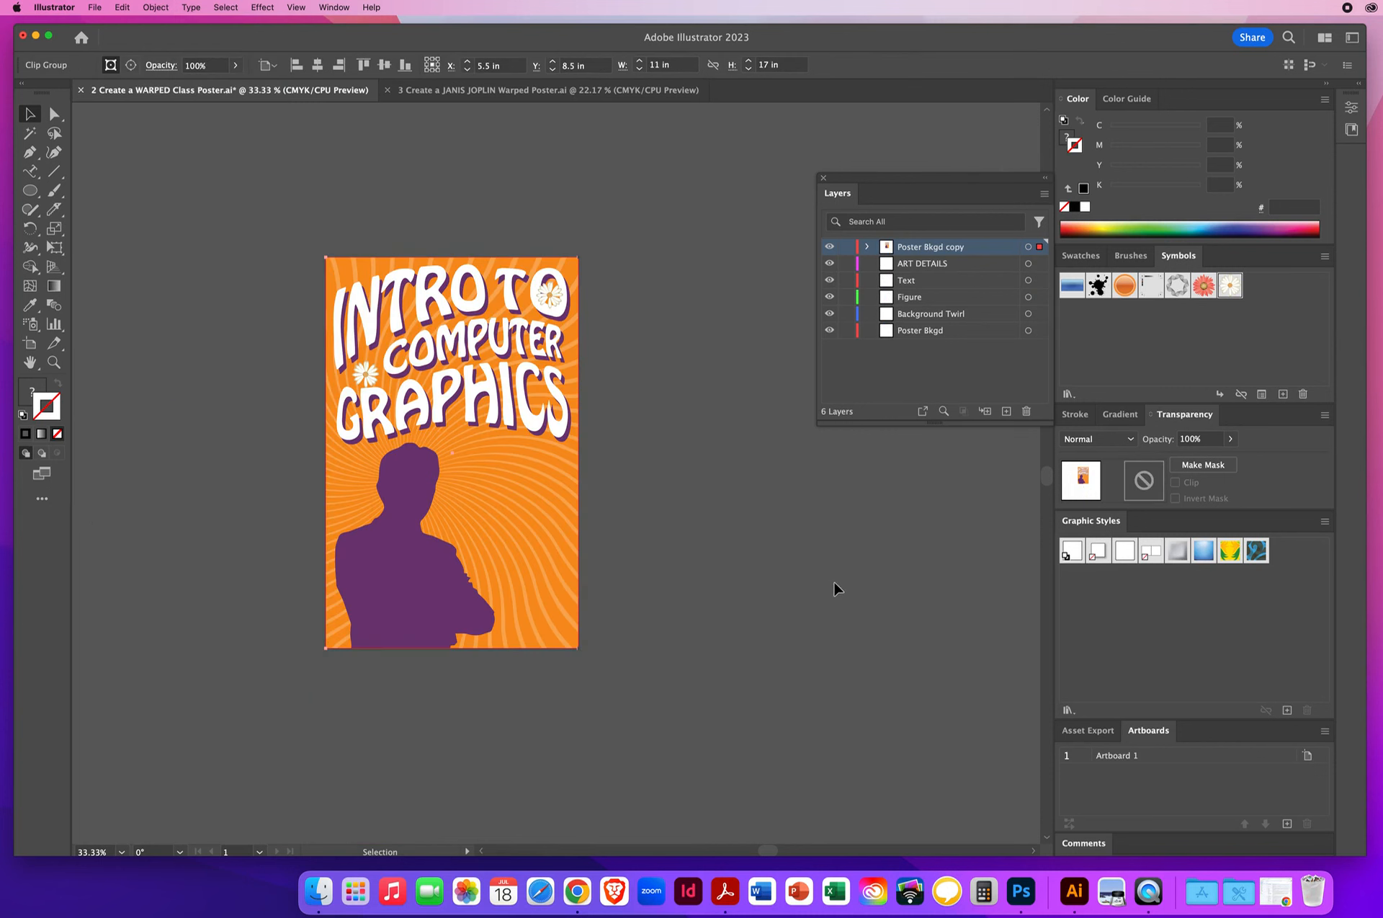
left_click(834, 588)
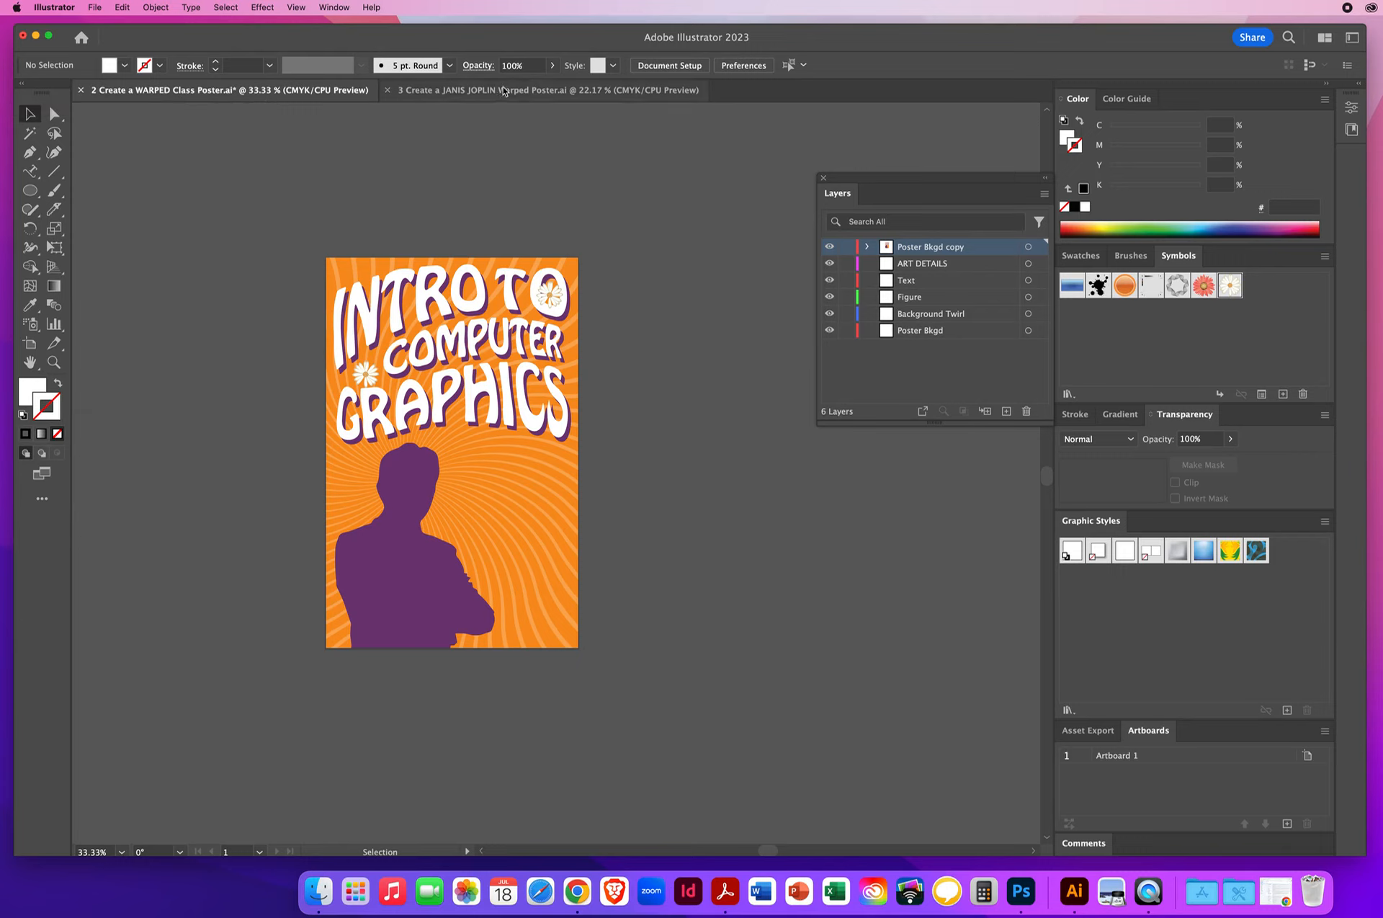
- Switch to the JANIS JOPLIN Warped Poster document and examine the contents of its References, Poster Bkgd, Figure and Text layers
left_click(428, 90)
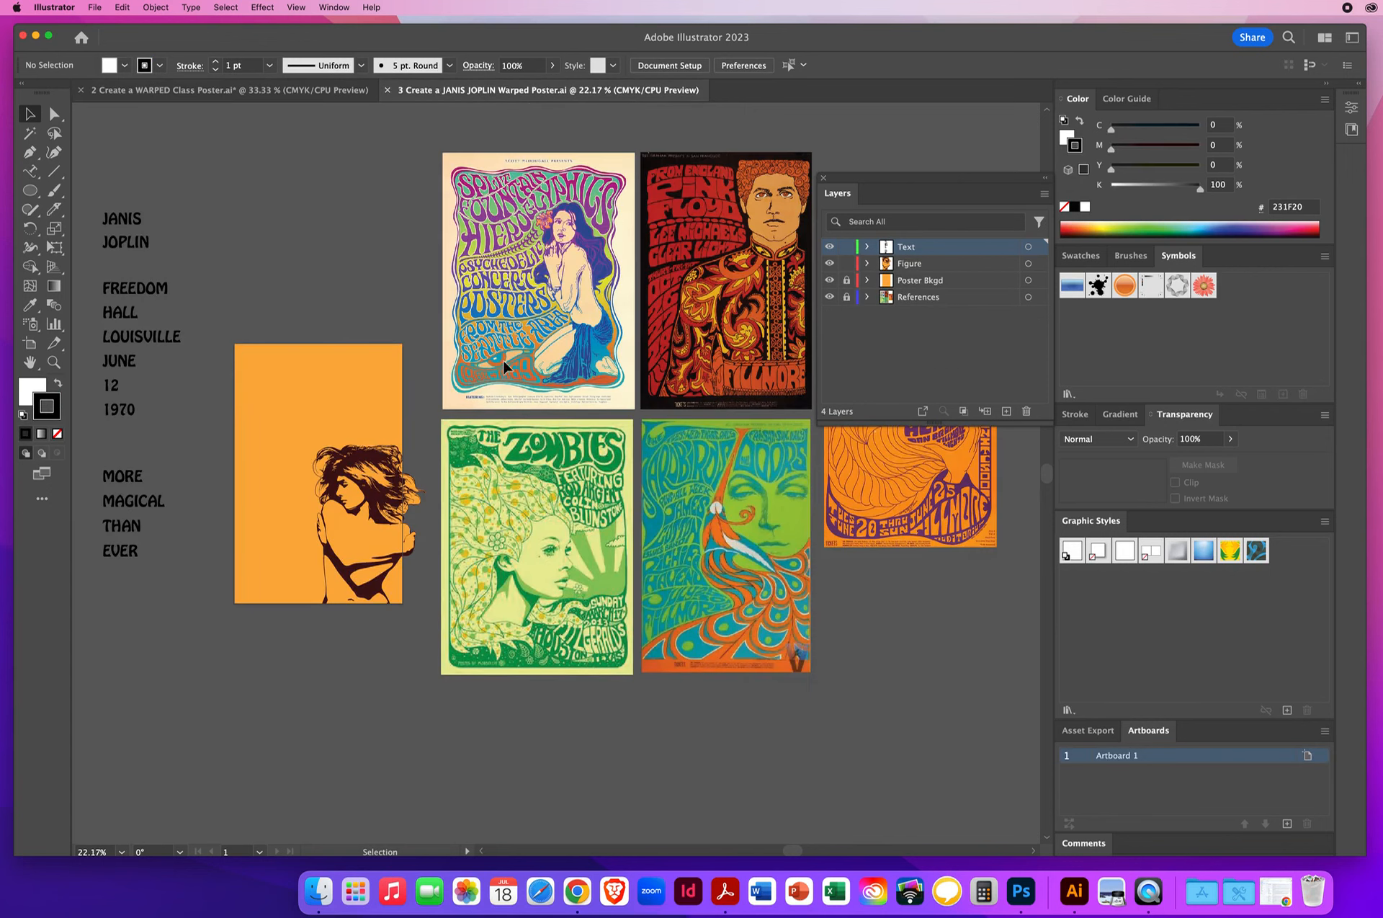
left_click_drag(893, 181, 941, 156)
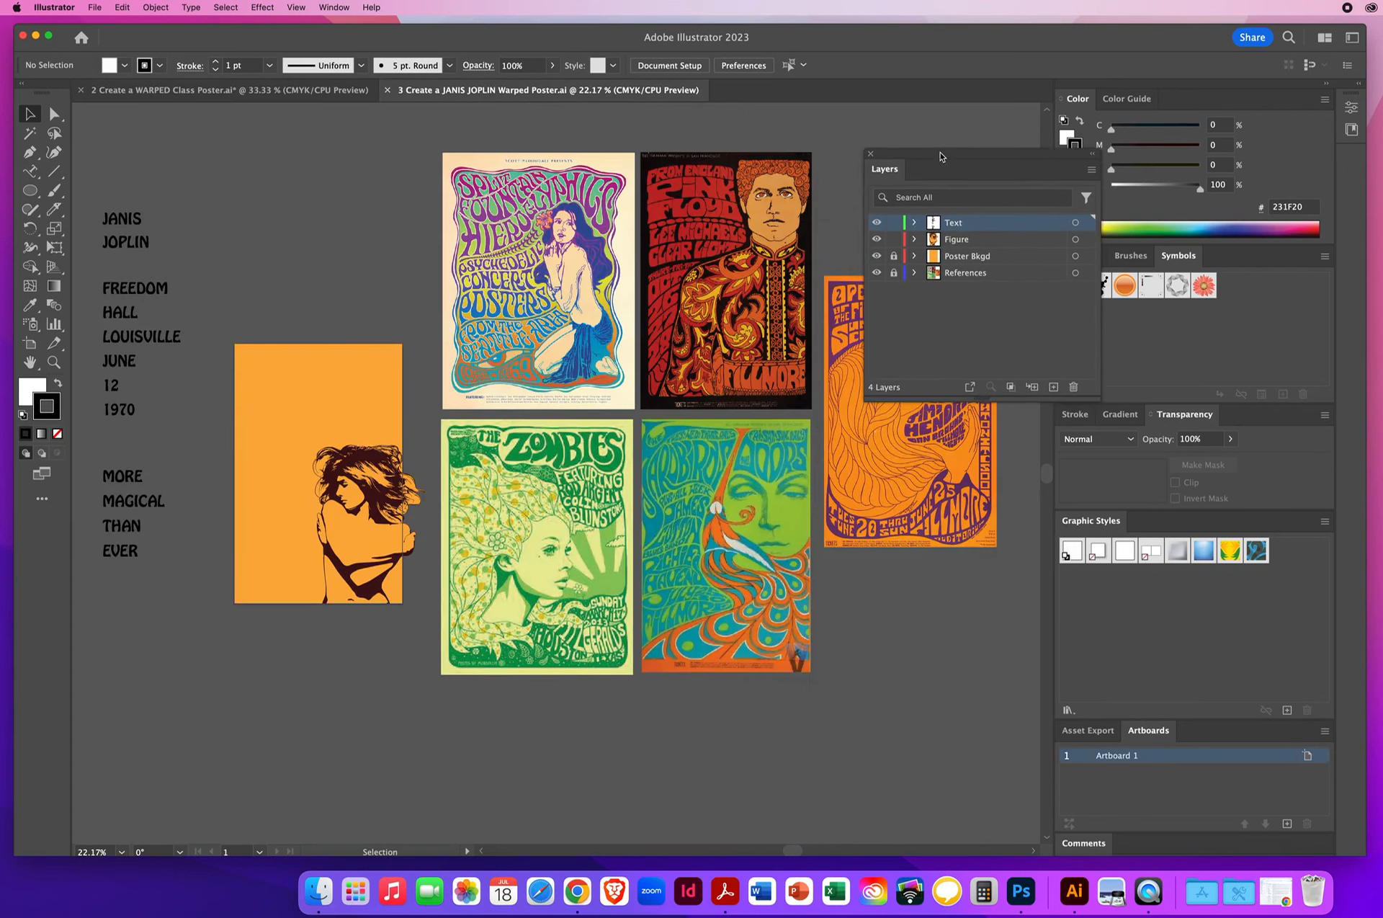
left_click(967, 272)
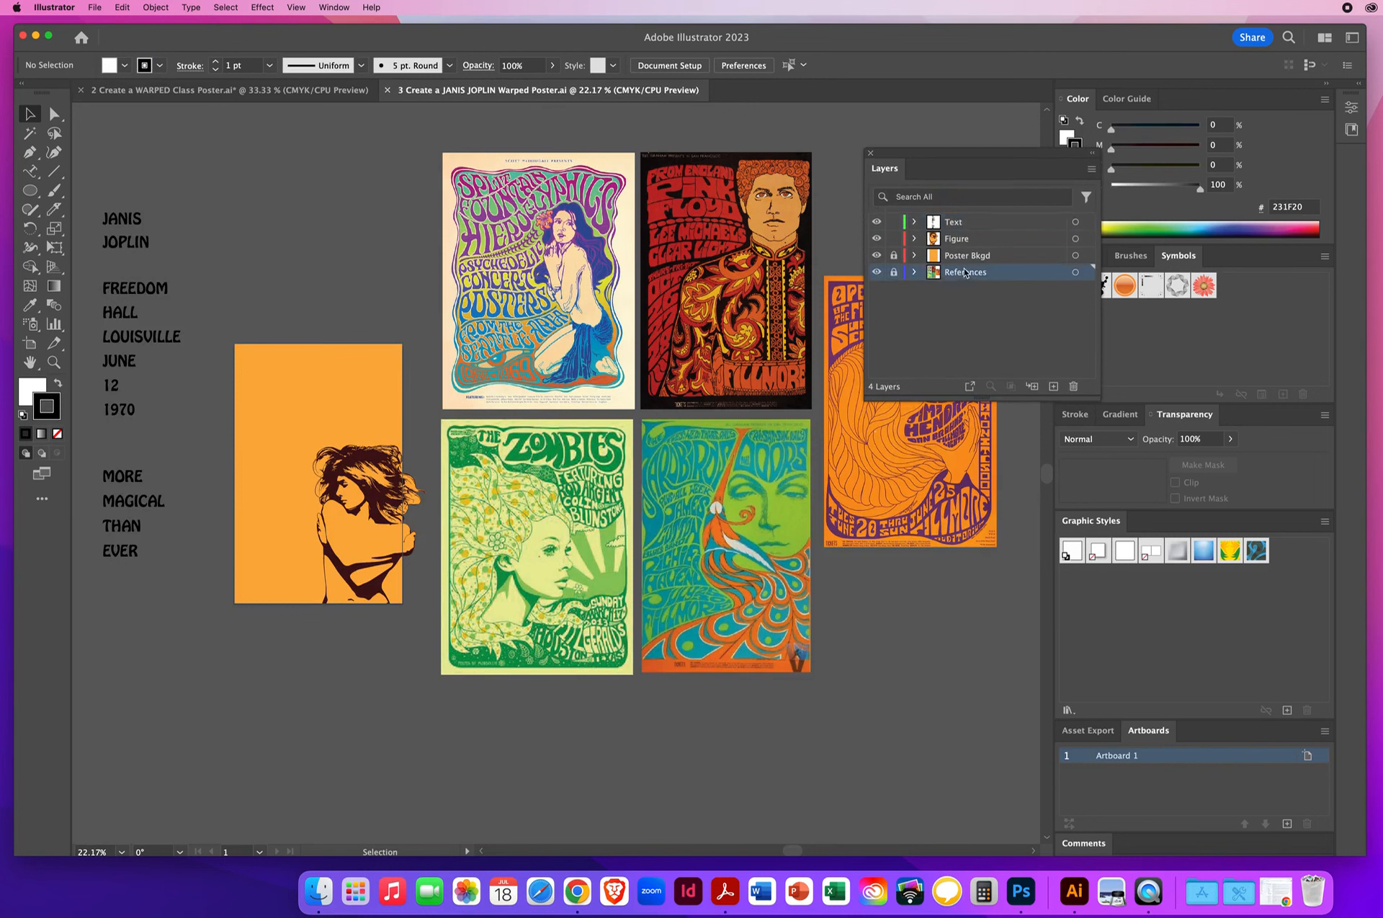
left_click(876, 273)
left_click(876, 273)
left_click(979, 258)
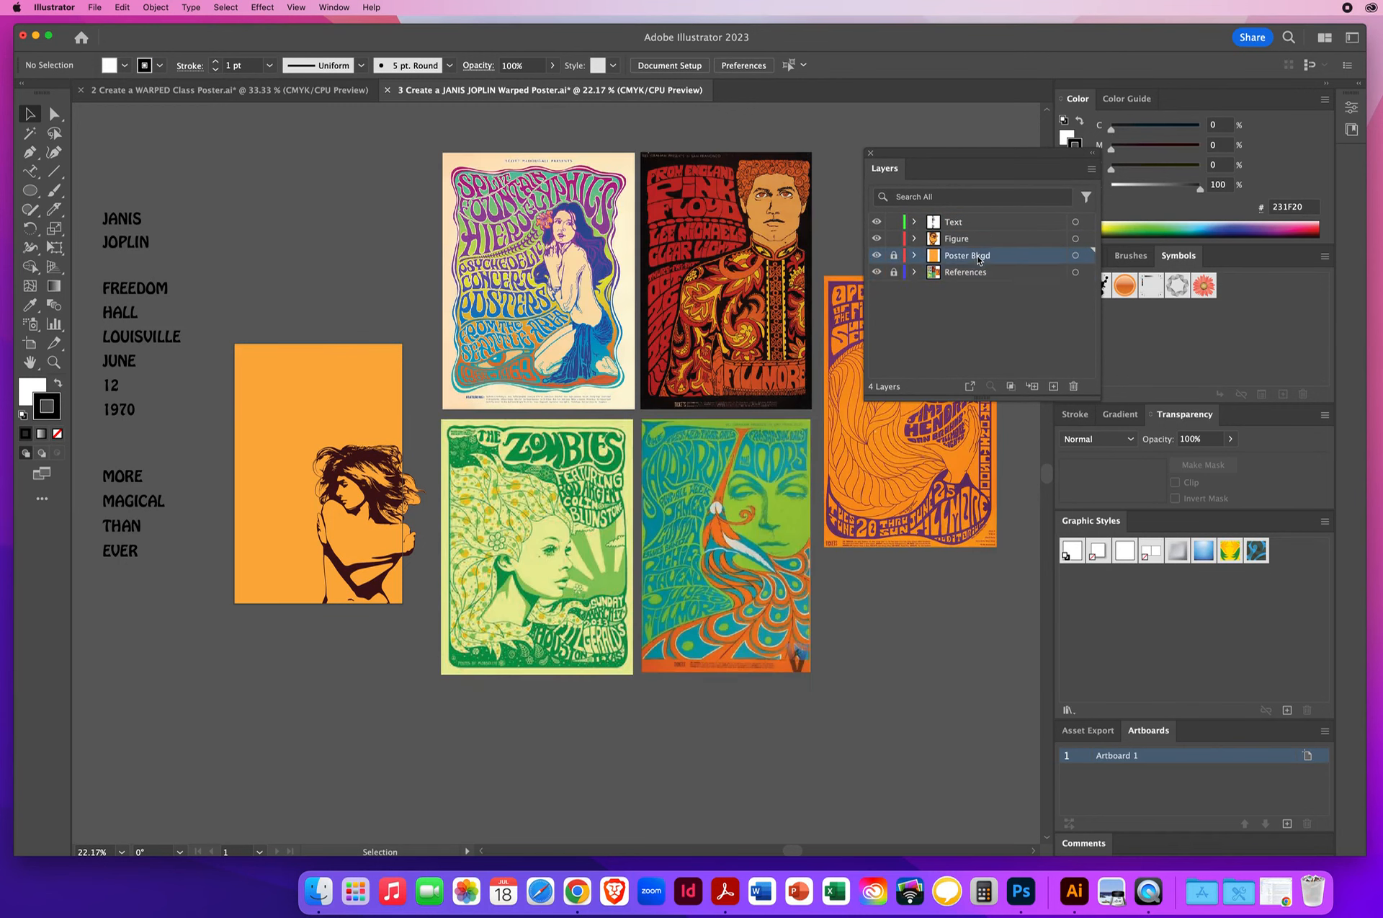
left_click(877, 255)
left_click(877, 255)
left_click(971, 240)
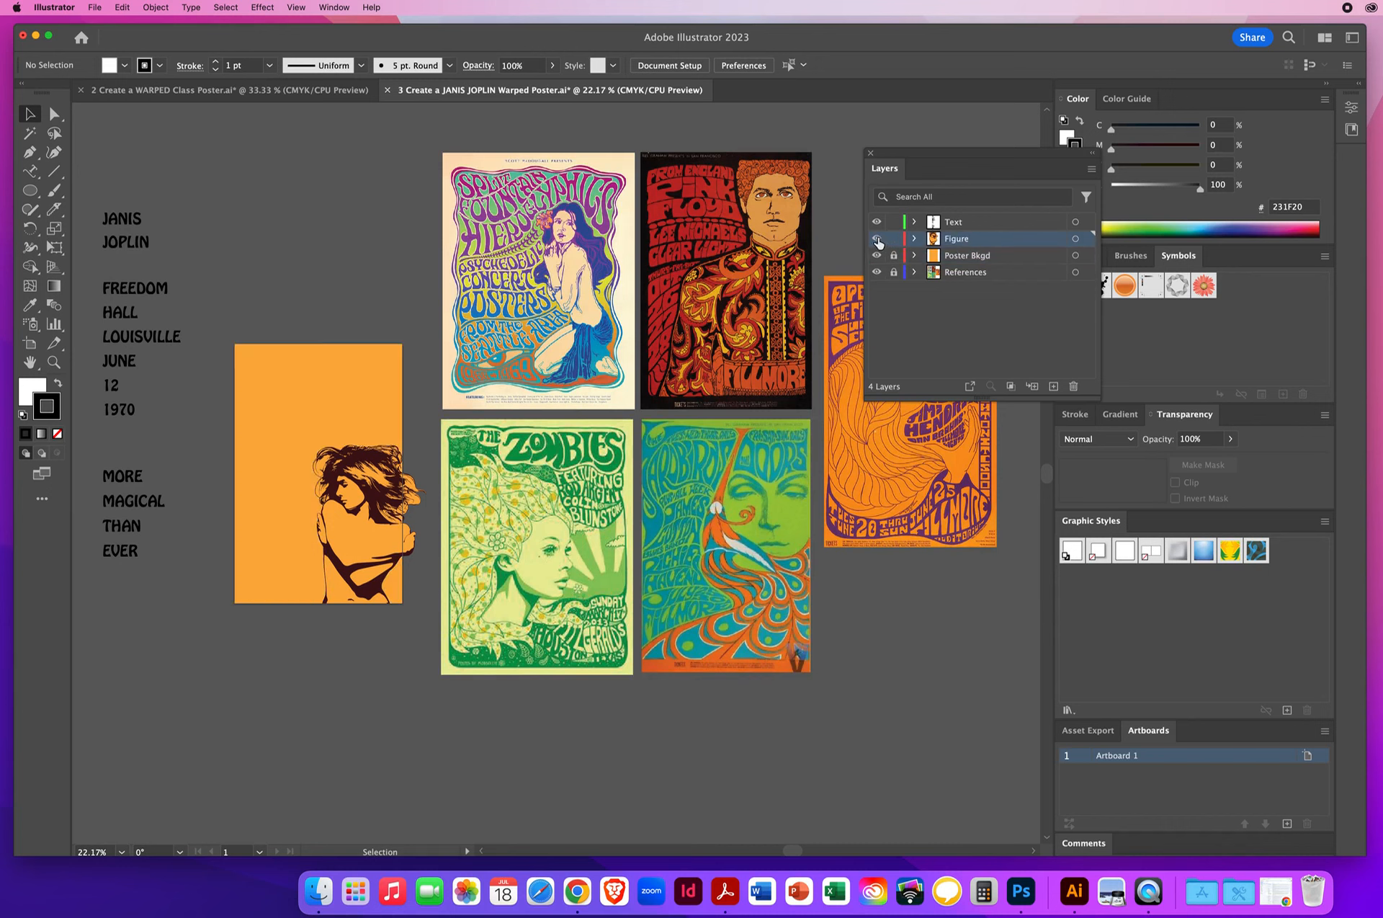
left_click(878, 240)
left_click(877, 240)
left_click(966, 228)
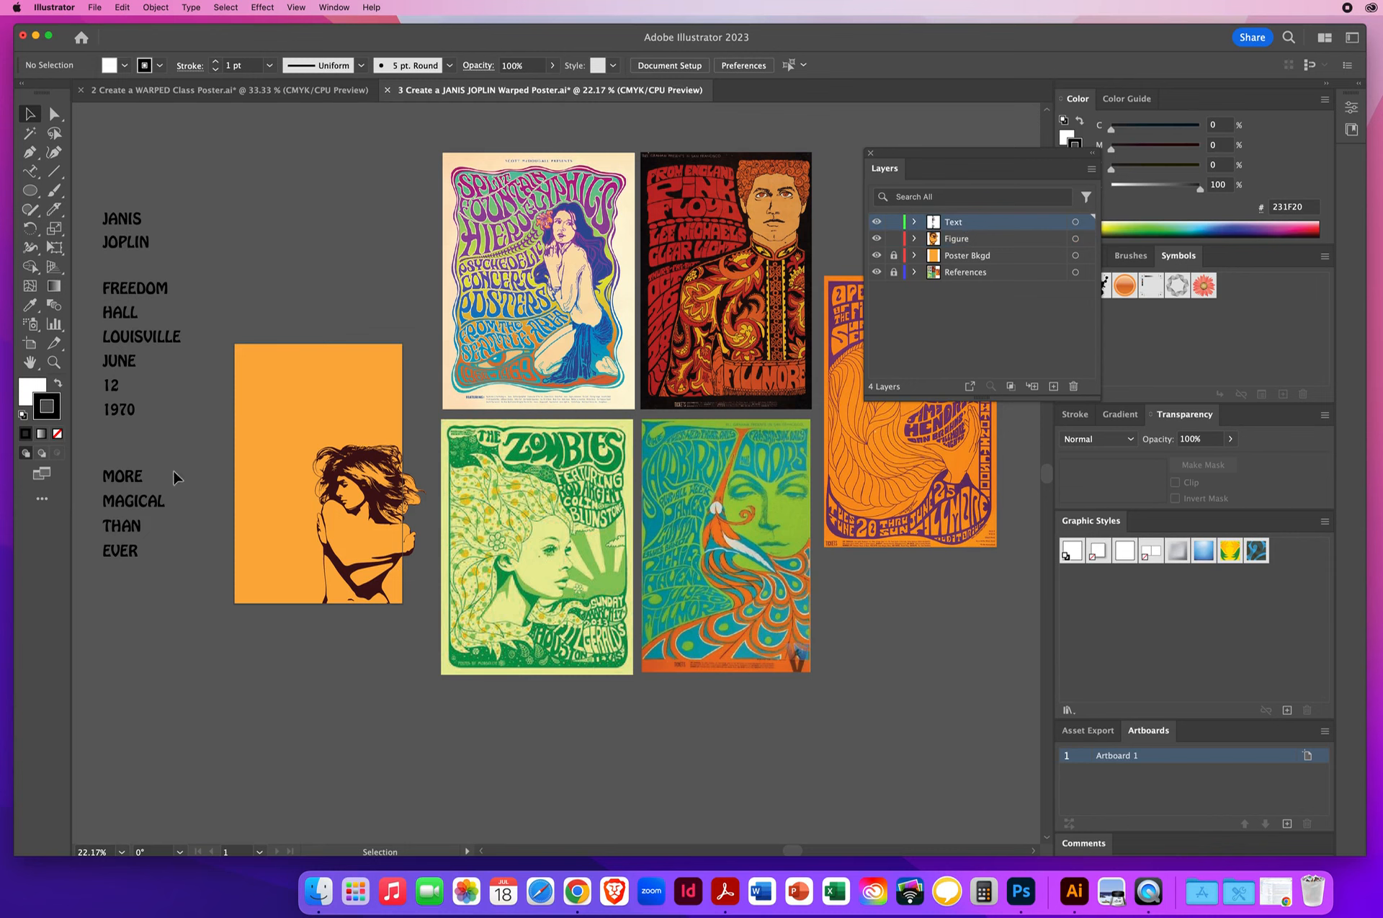
left_click(118, 566)
left_click(114, 609)
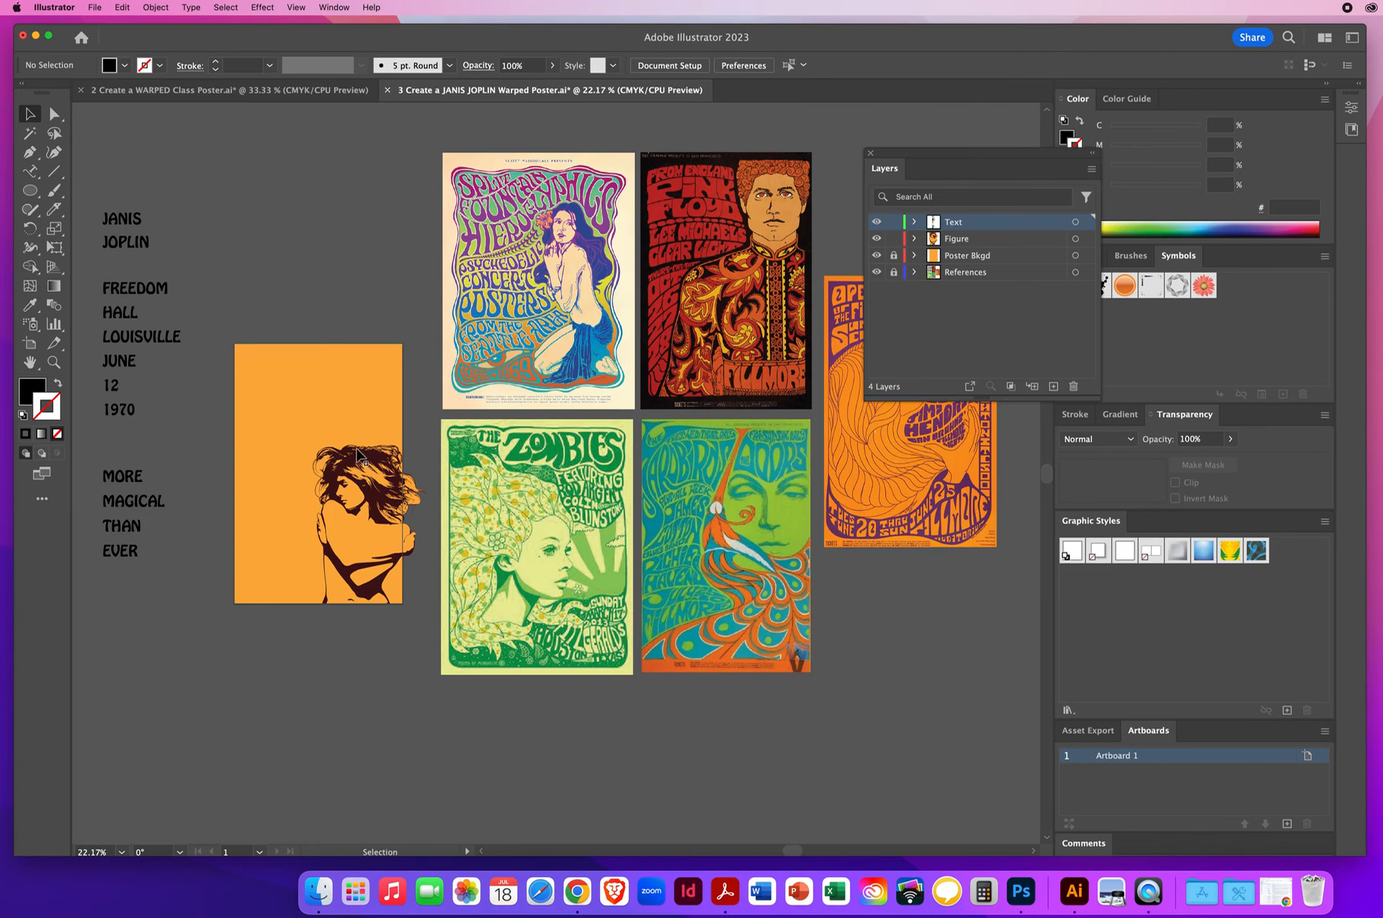
- Unlock the Poster Bkgd layer and fill the poster's background rectangle with the magenta swatch (C 0, M 100, Y 0, K 0)
left_click(894, 256)
left_click(273, 374)
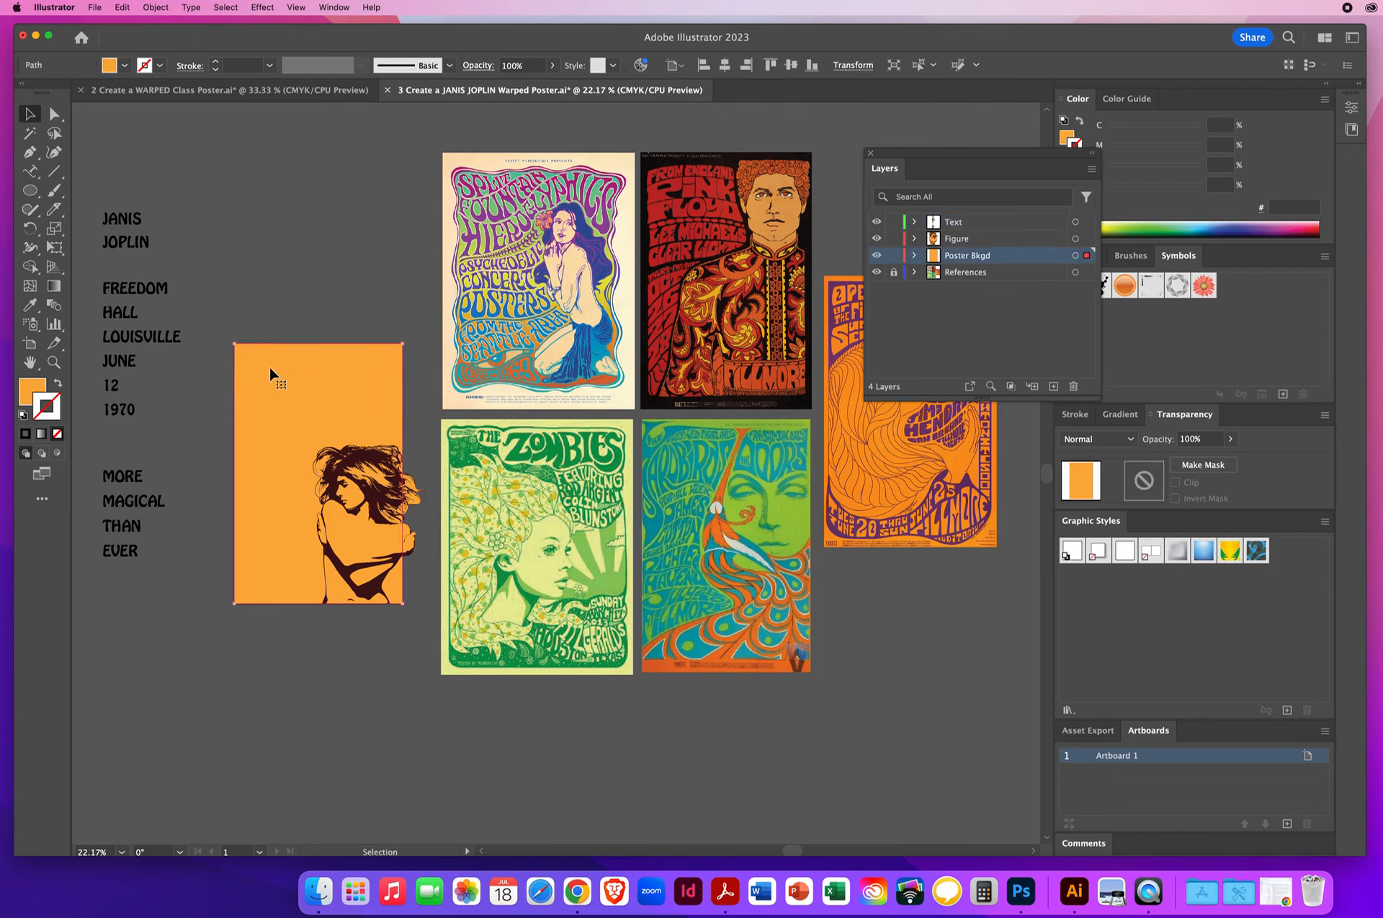
left_click(27, 390)
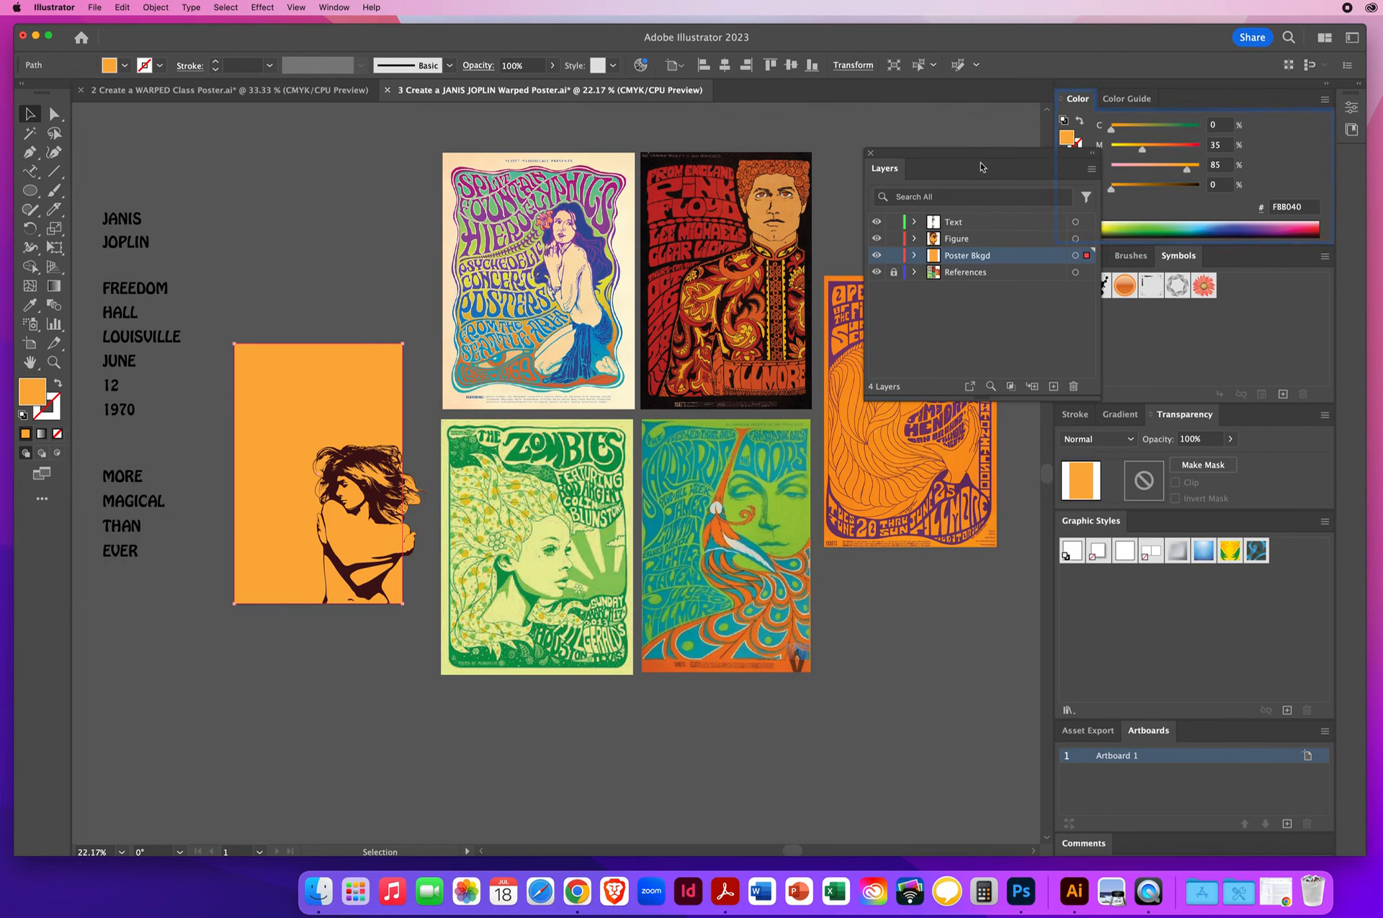
left_click_drag(981, 167, 784, 153)
left_click(1077, 258)
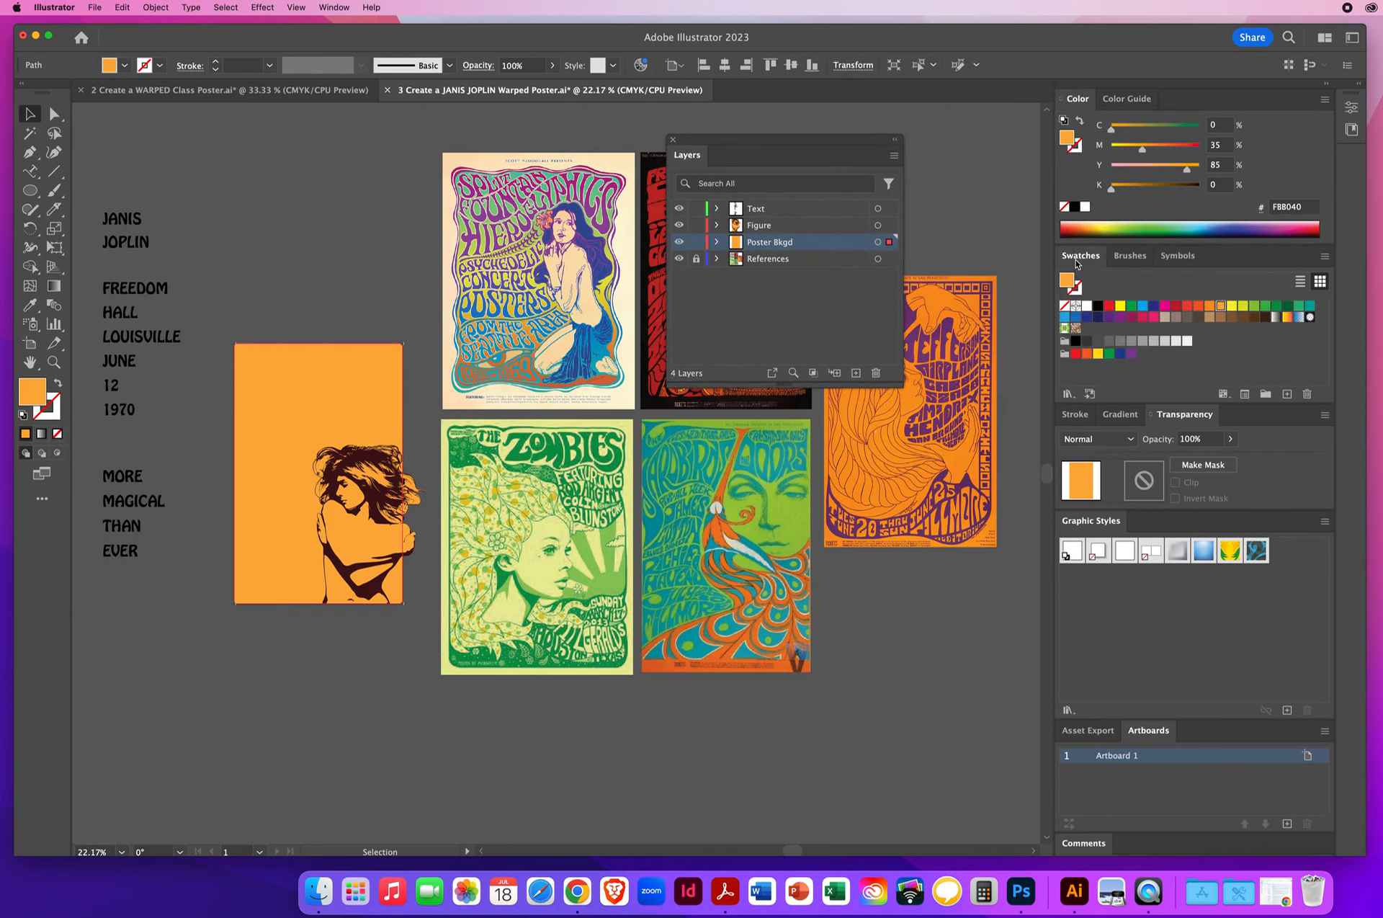
left_click(1165, 309)
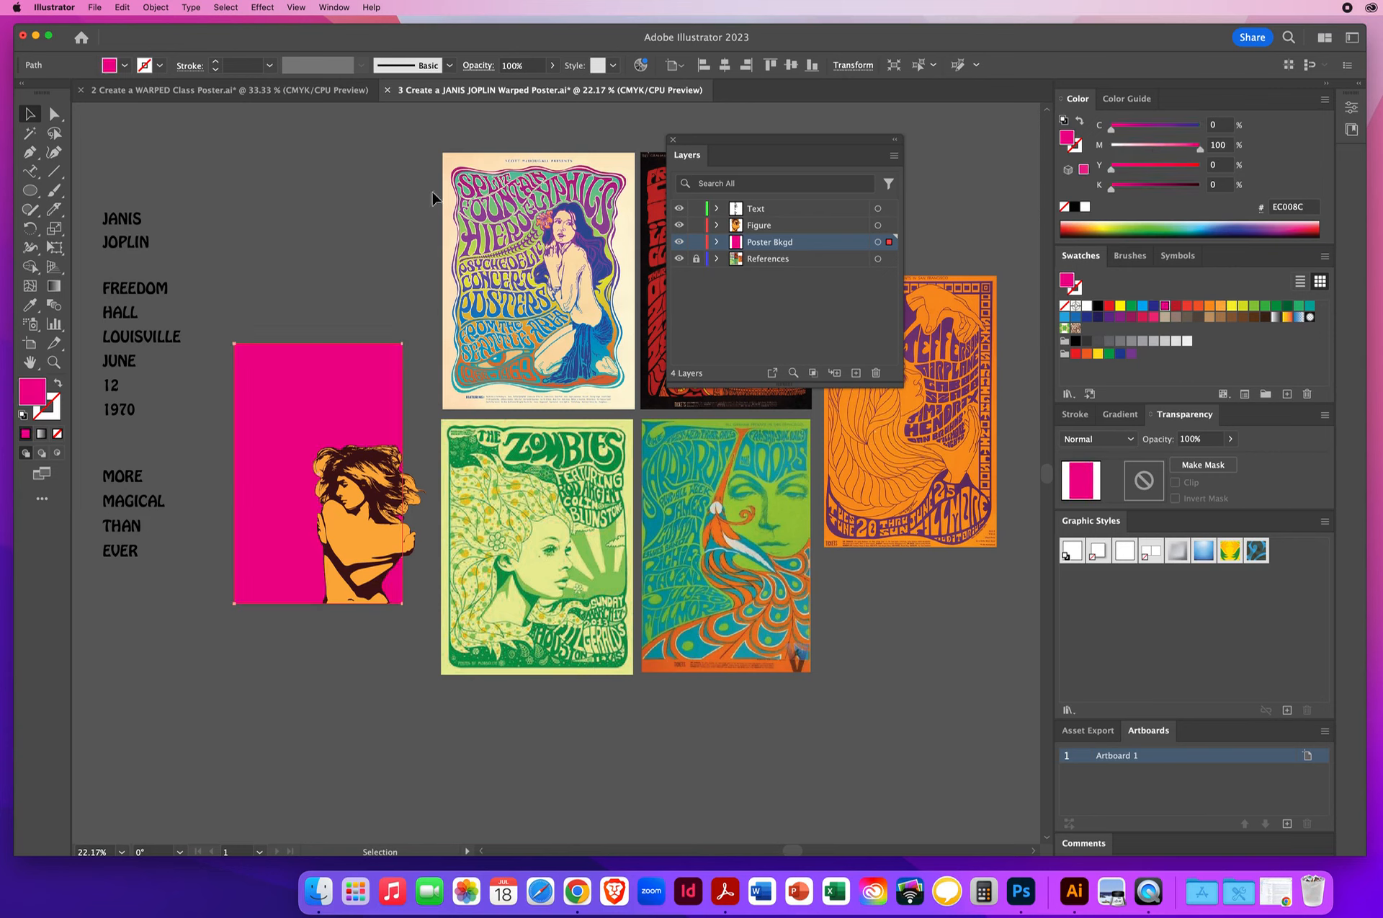
- Select all the figure's orange shapes by matching fill color, recolor them with the magenta sampled from the poster background, and deselect
left_click(312, 248)
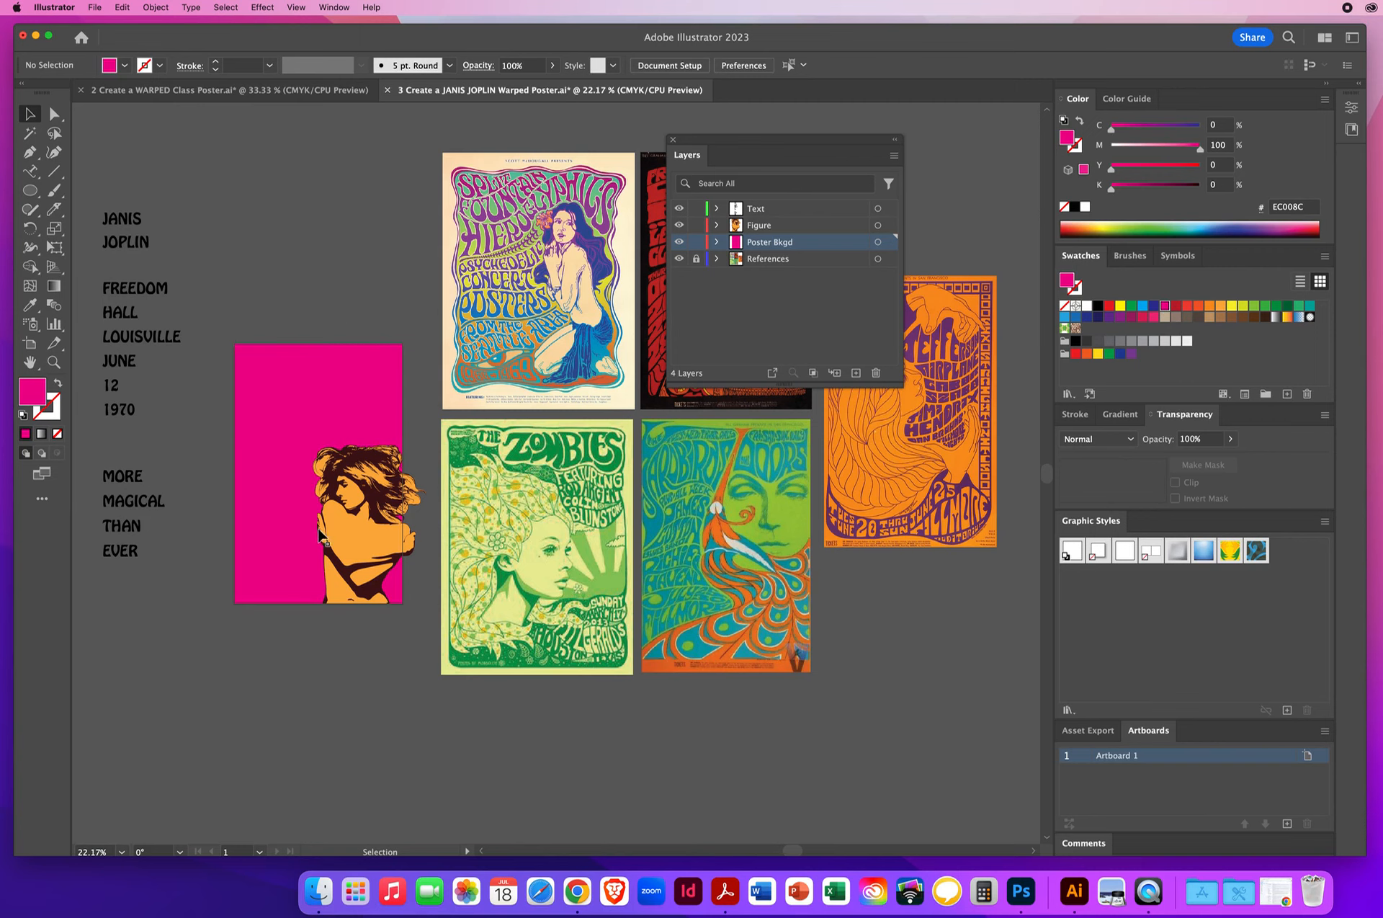
left_click(361, 450)
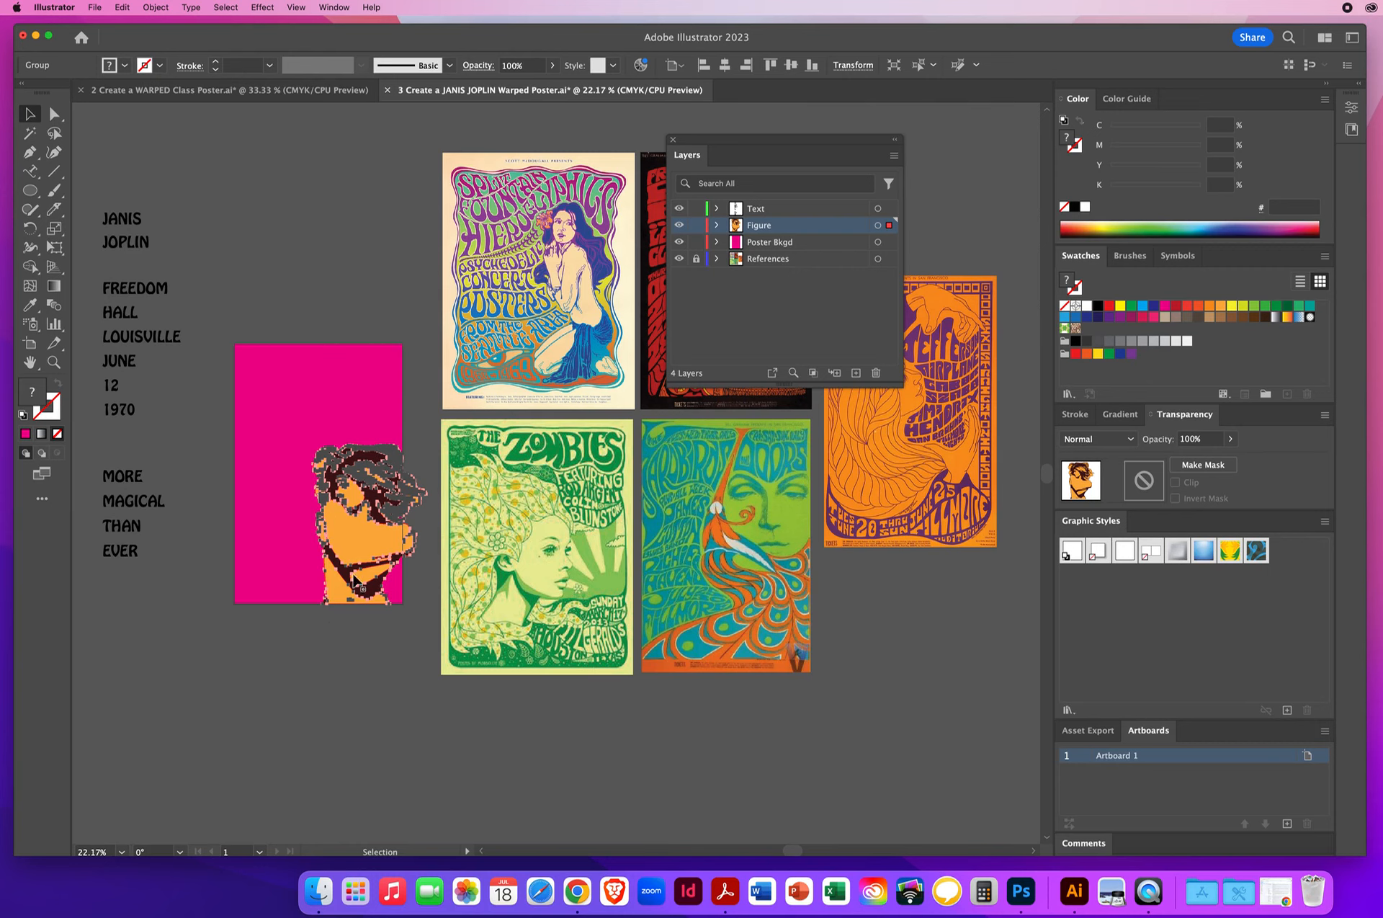
left_click(187, 620)
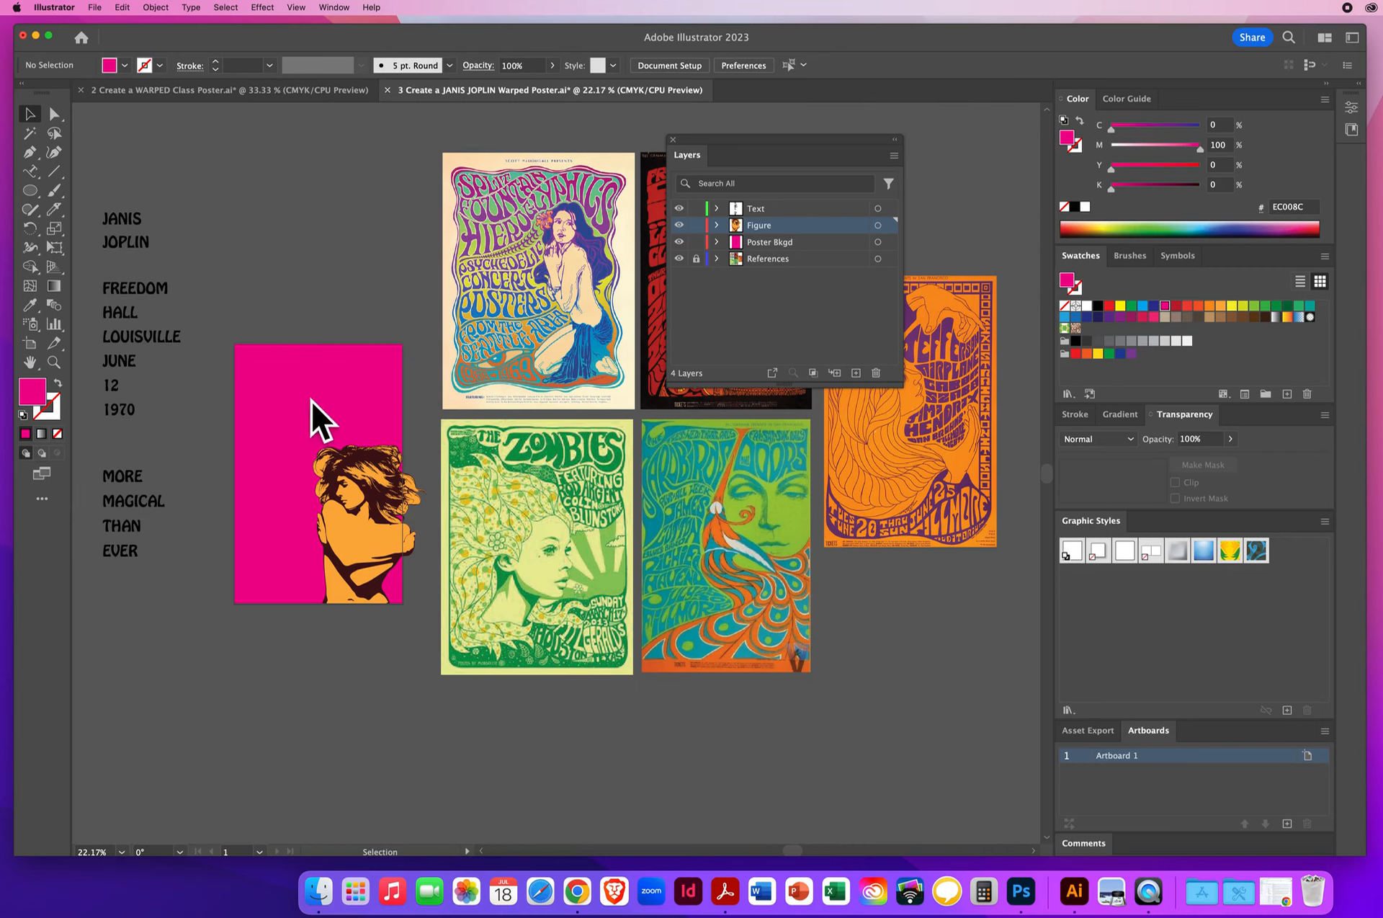
left_click(54, 113)
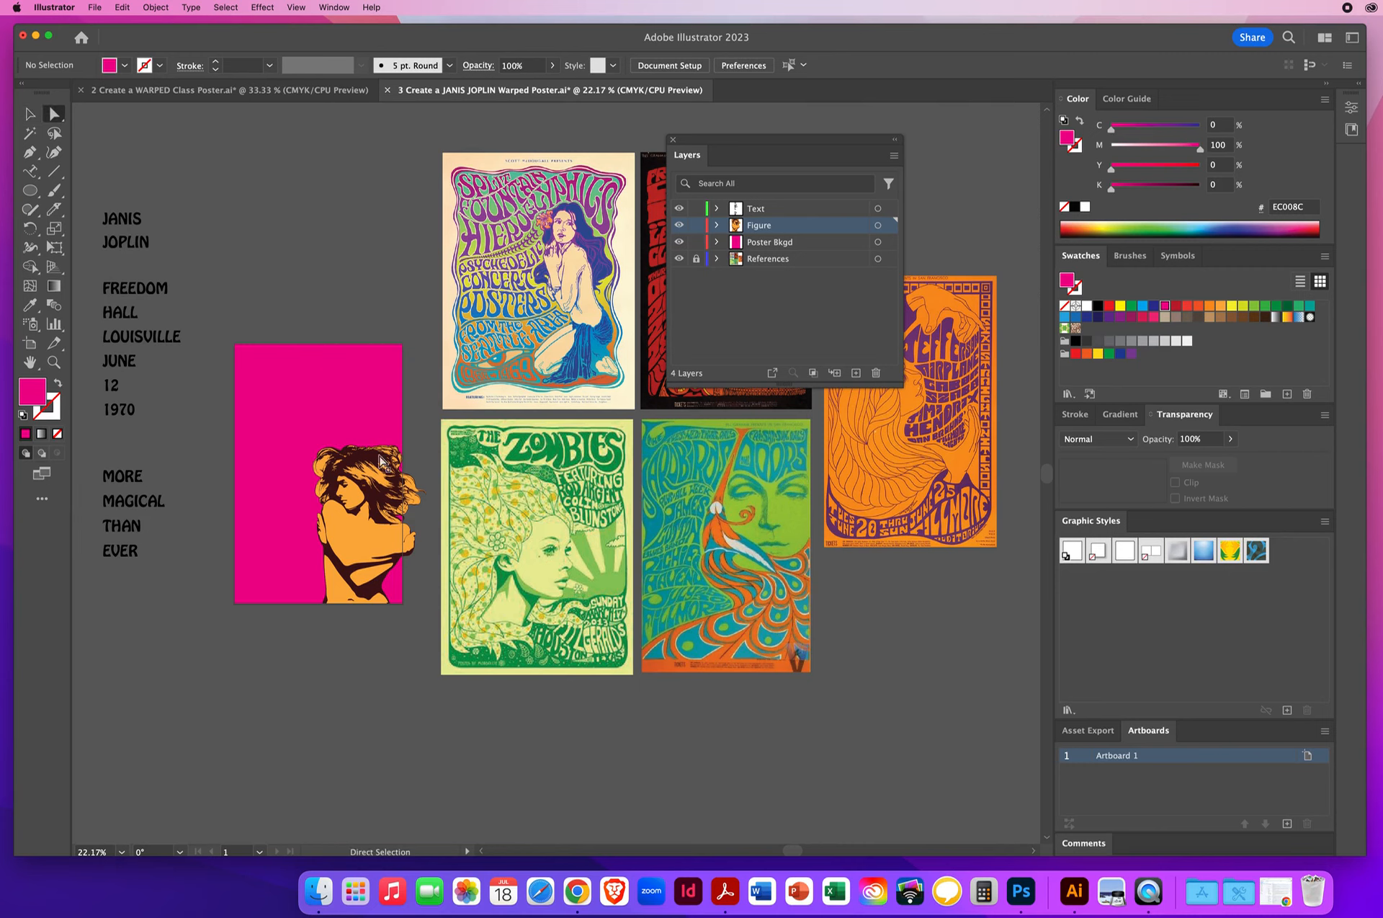
left_click(344, 541)
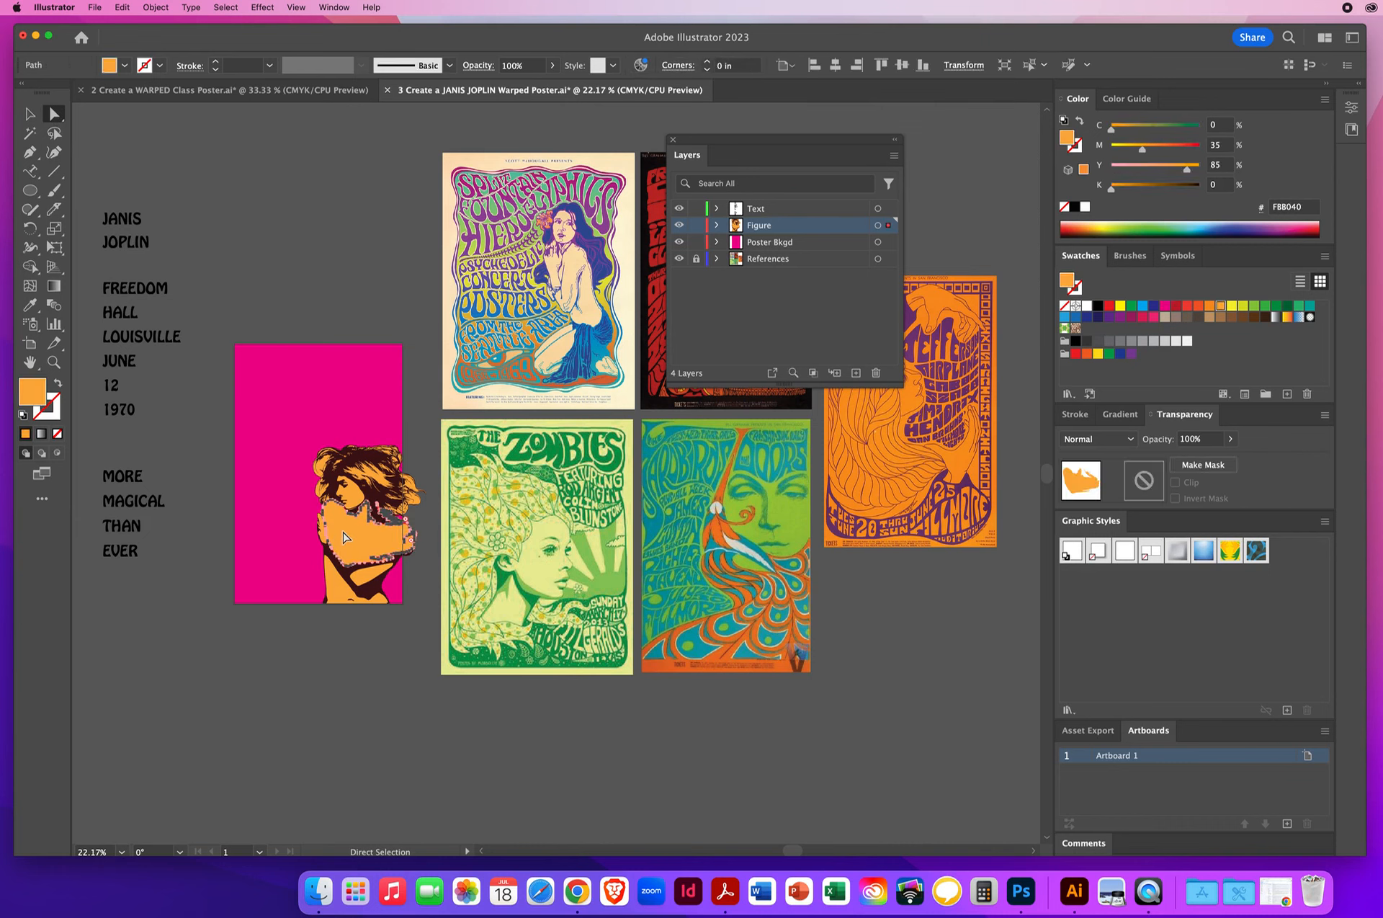
left_click(226, 7)
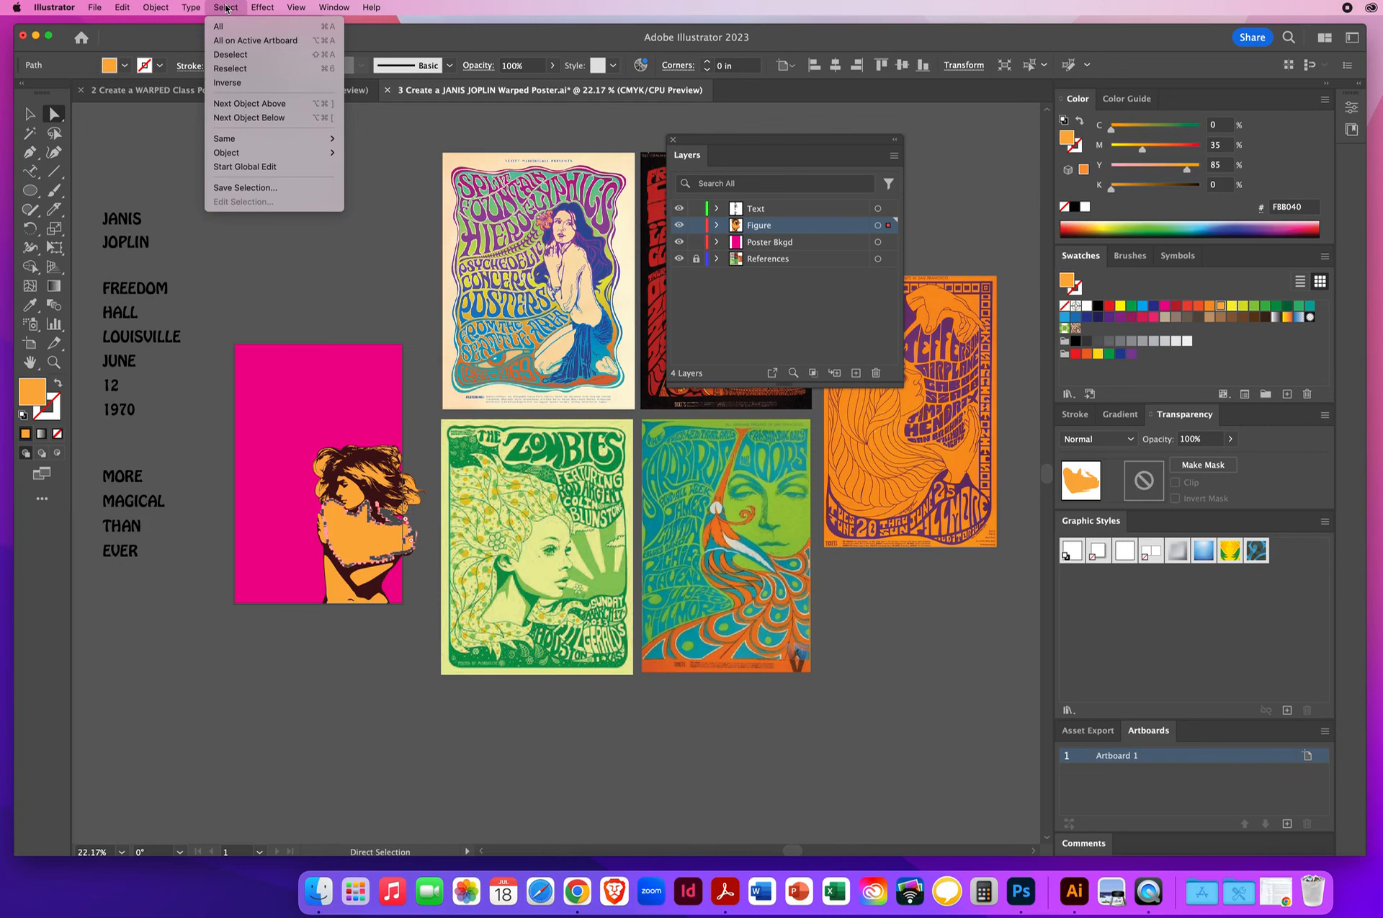
mouse_move(243, 139)
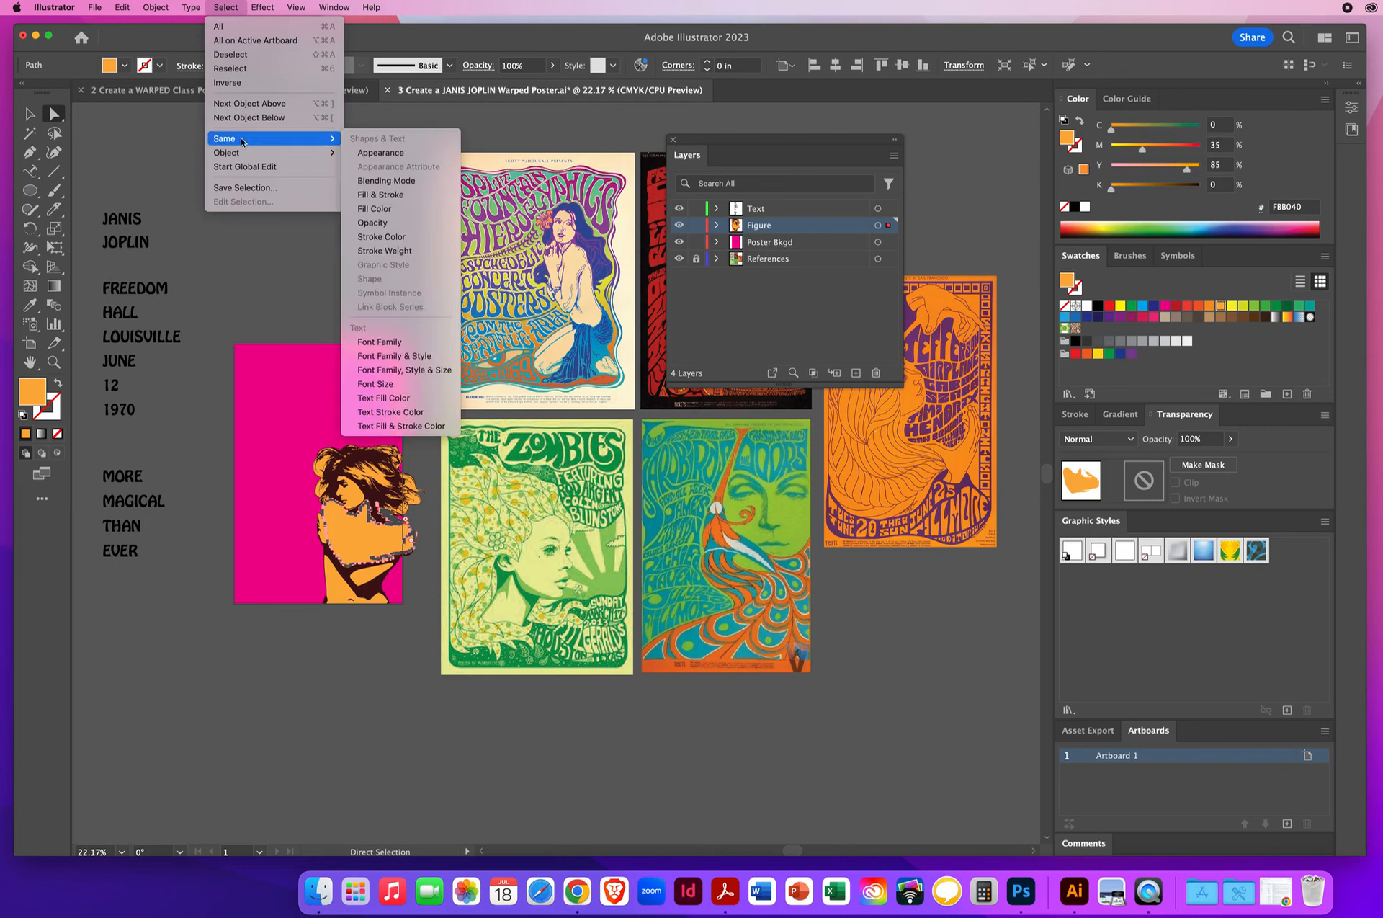
left_click(393, 210)
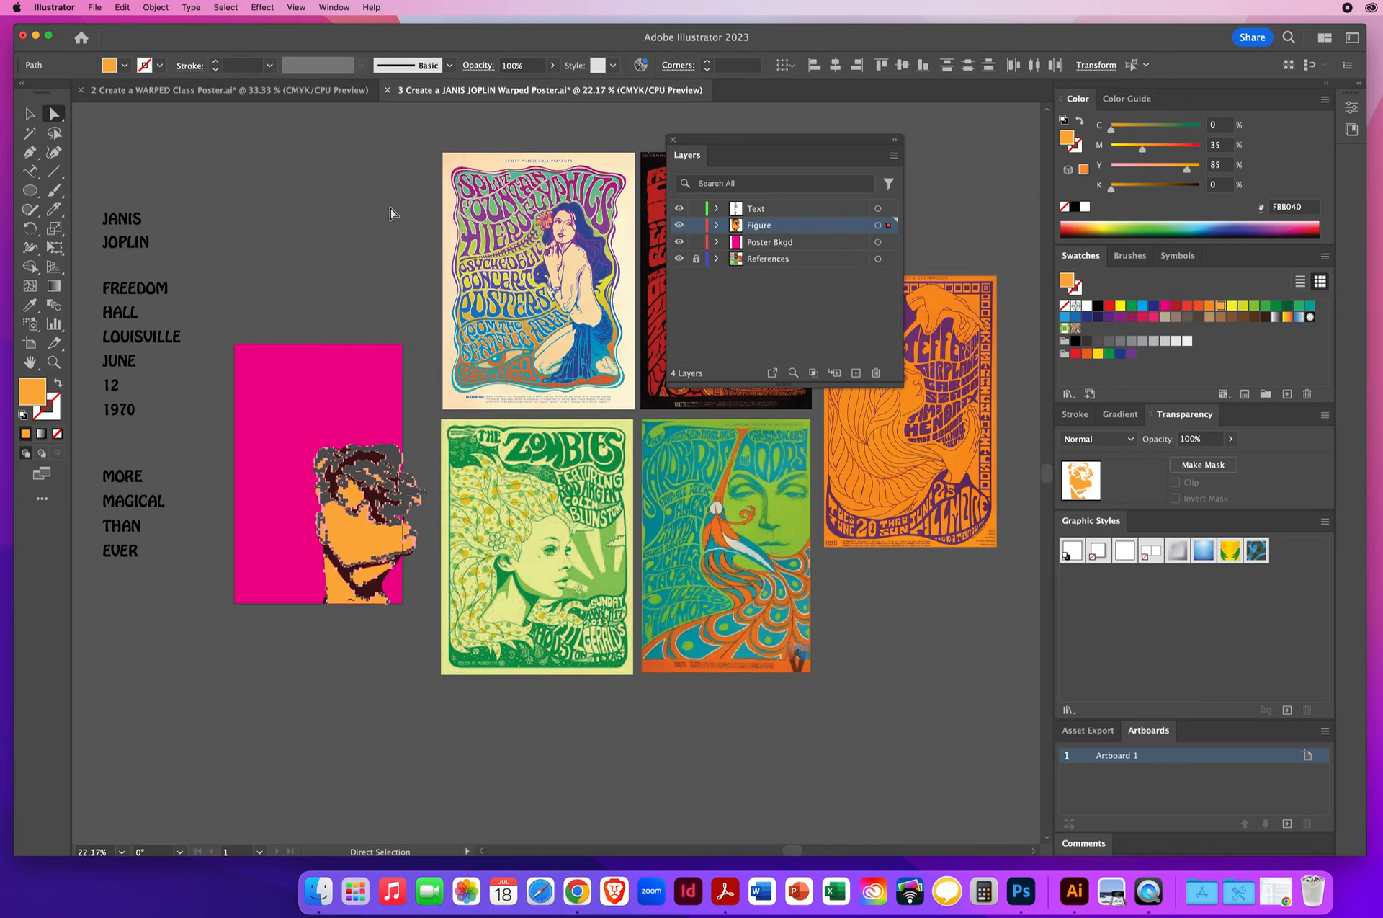
left_click(30, 304)
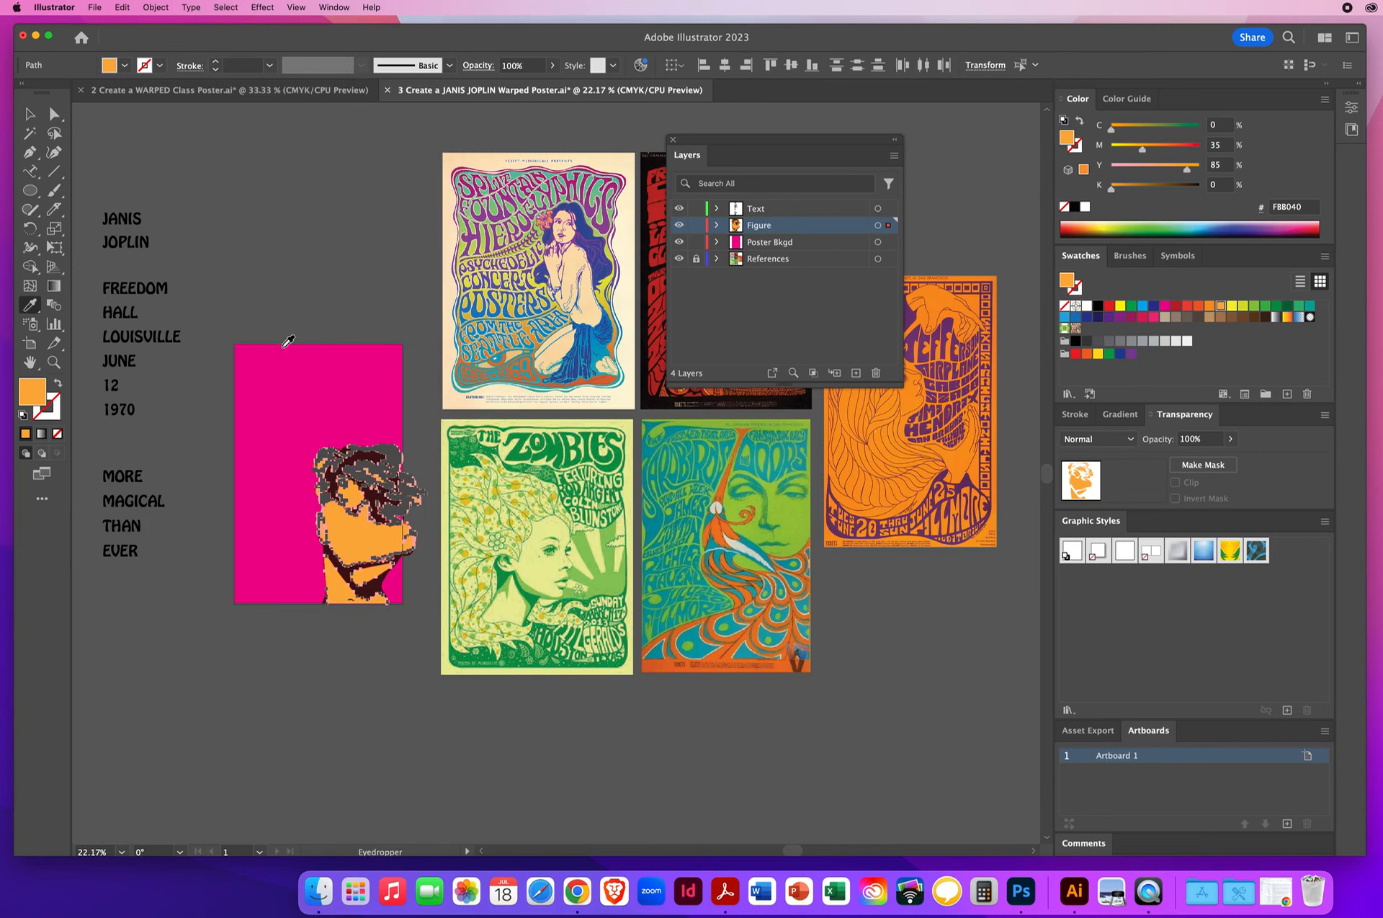
left_click(280, 372)
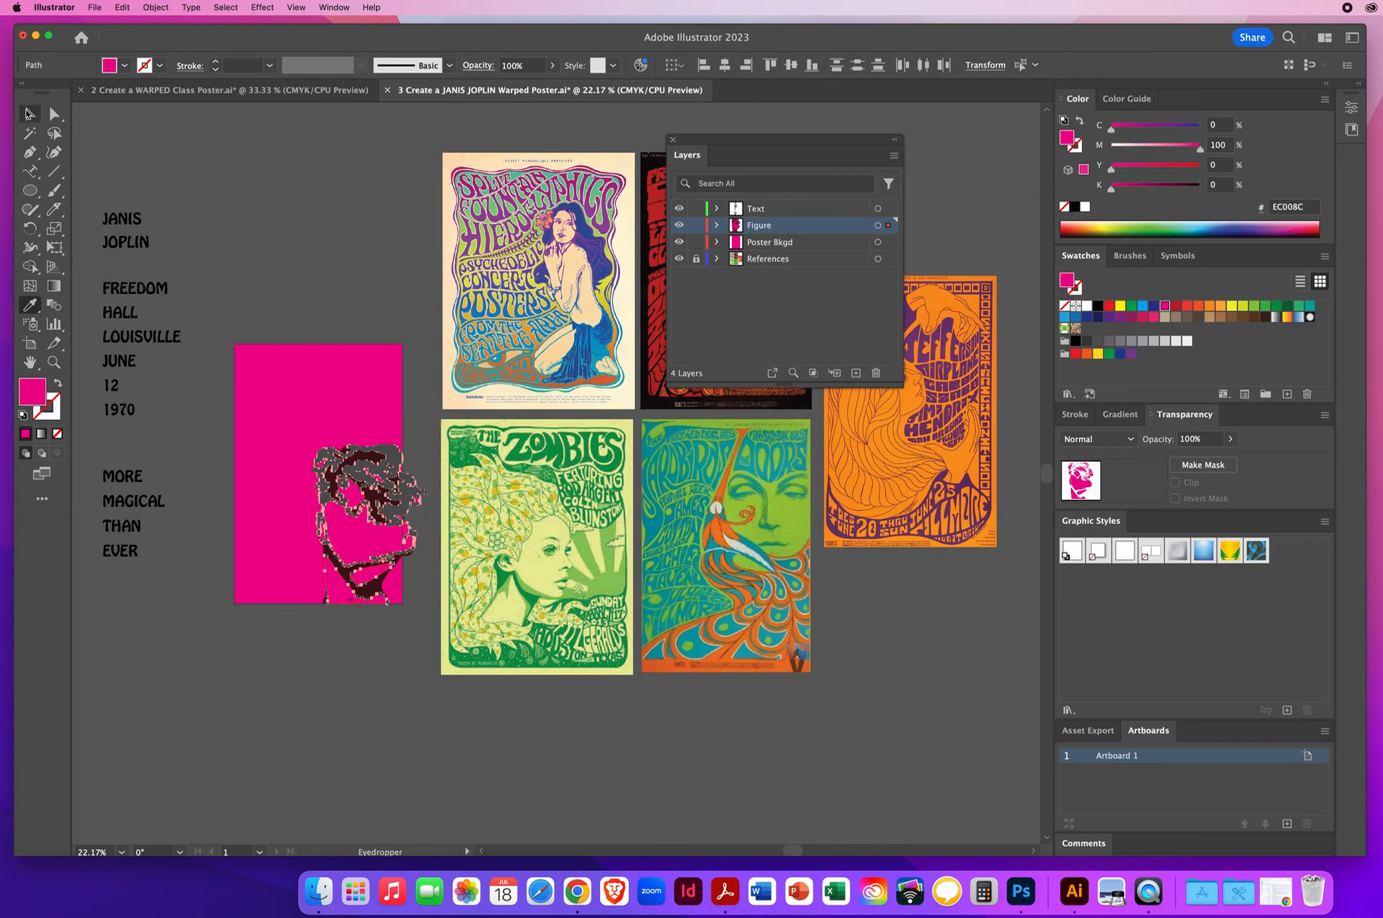
left_click(29, 113)
left_click(265, 228)
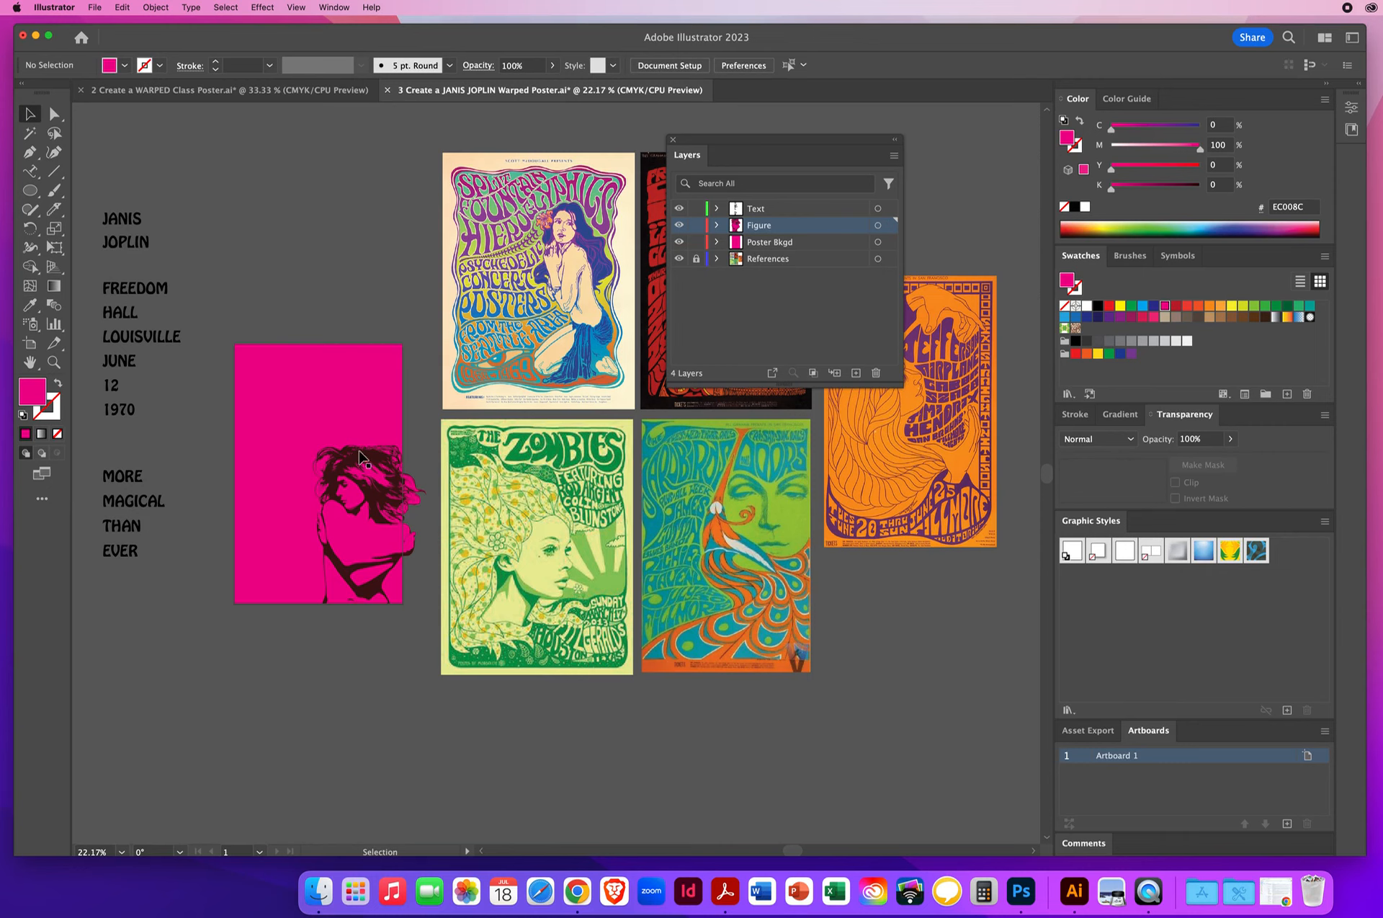
- Select the figure's dark maroon shapes by matching fill color and recolor them with the pale yellow-green sampled from the Zombies poster's face
left_click(55, 114)
left_click(359, 456)
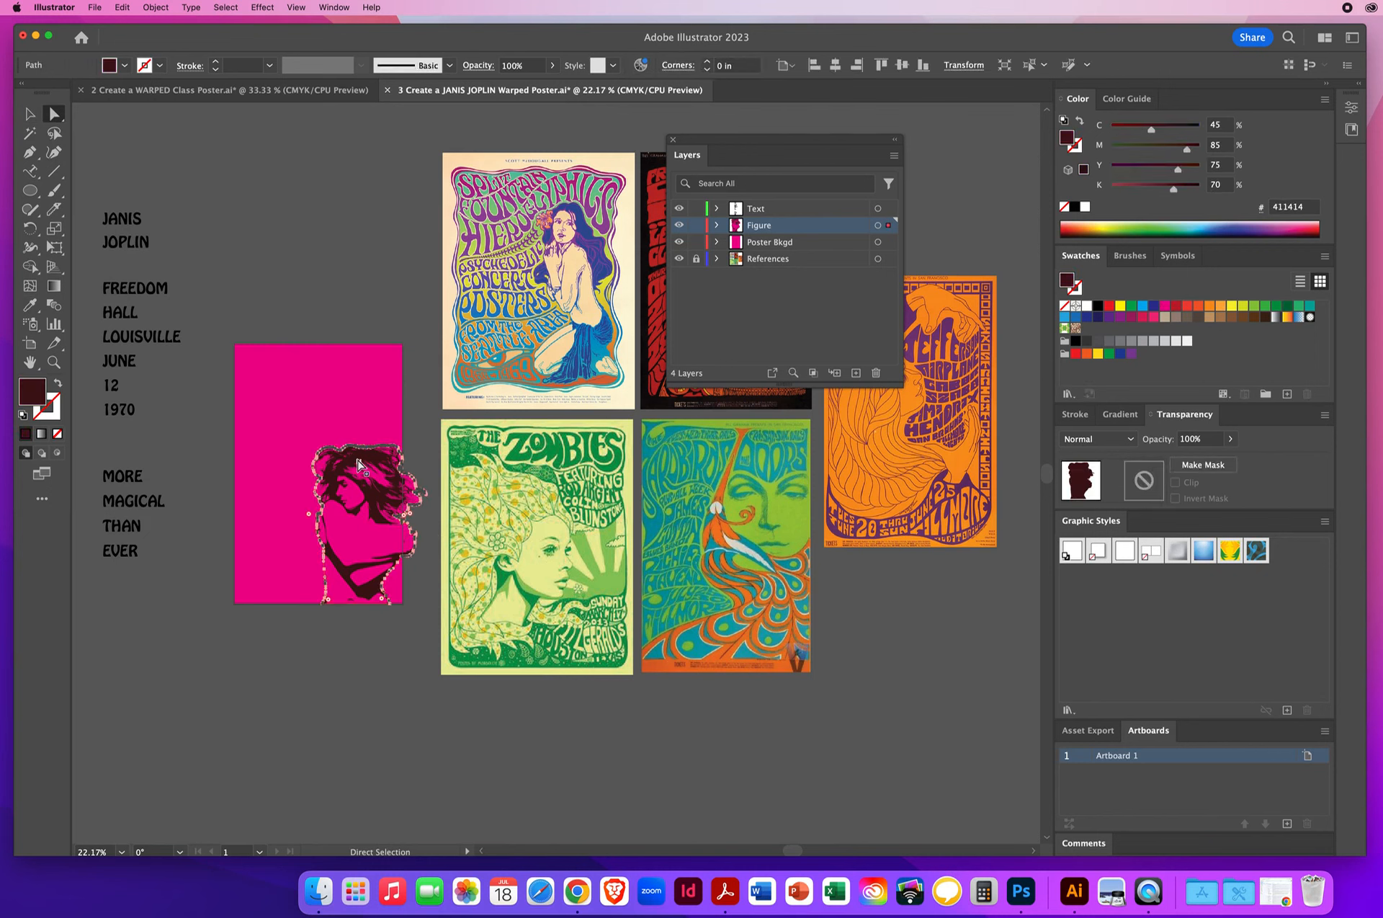
left_click(224, 7)
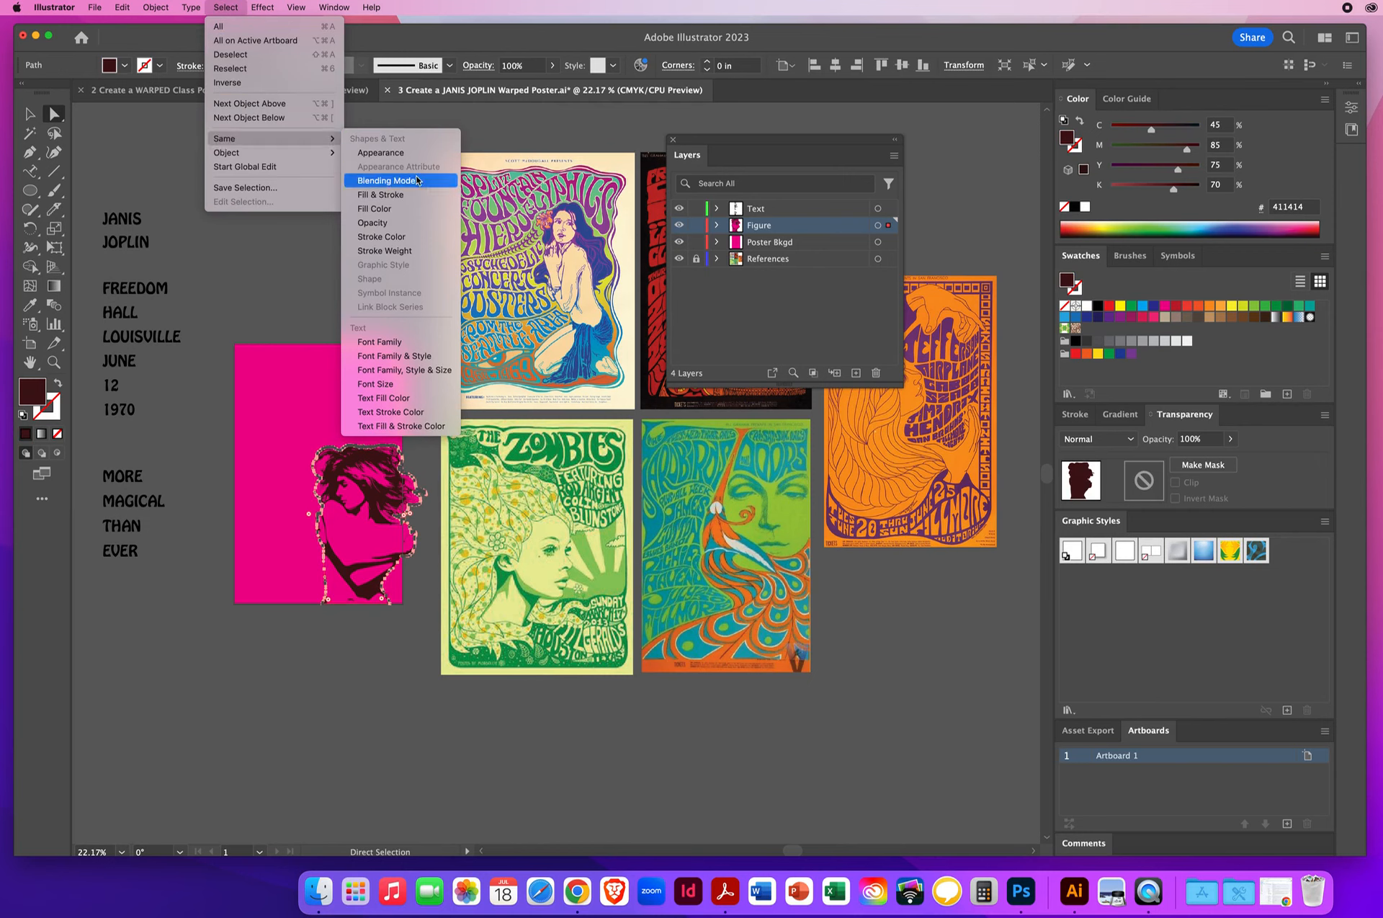
left_click(389, 209)
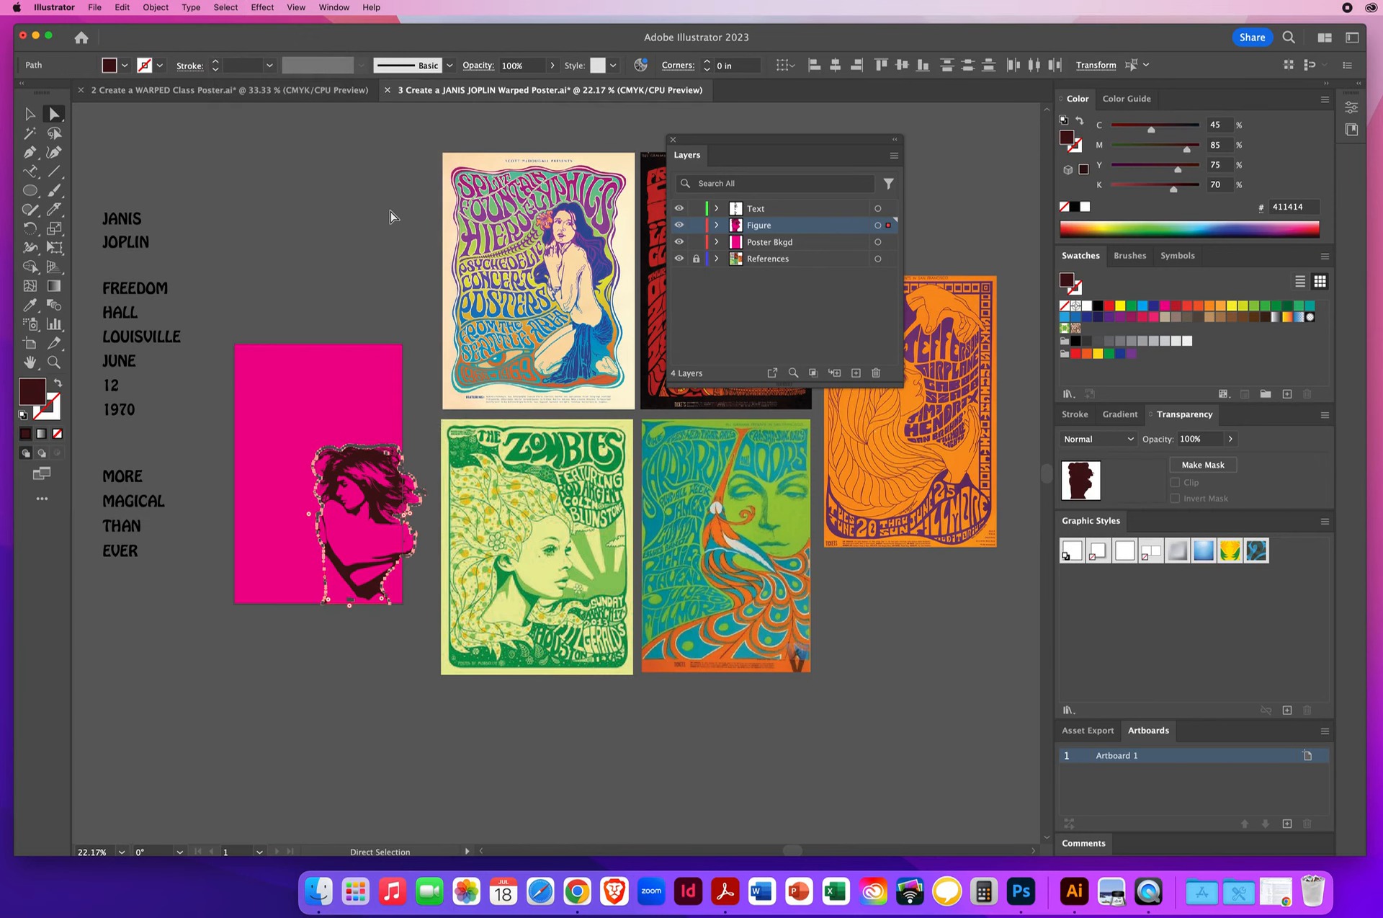
left_click(30, 306)
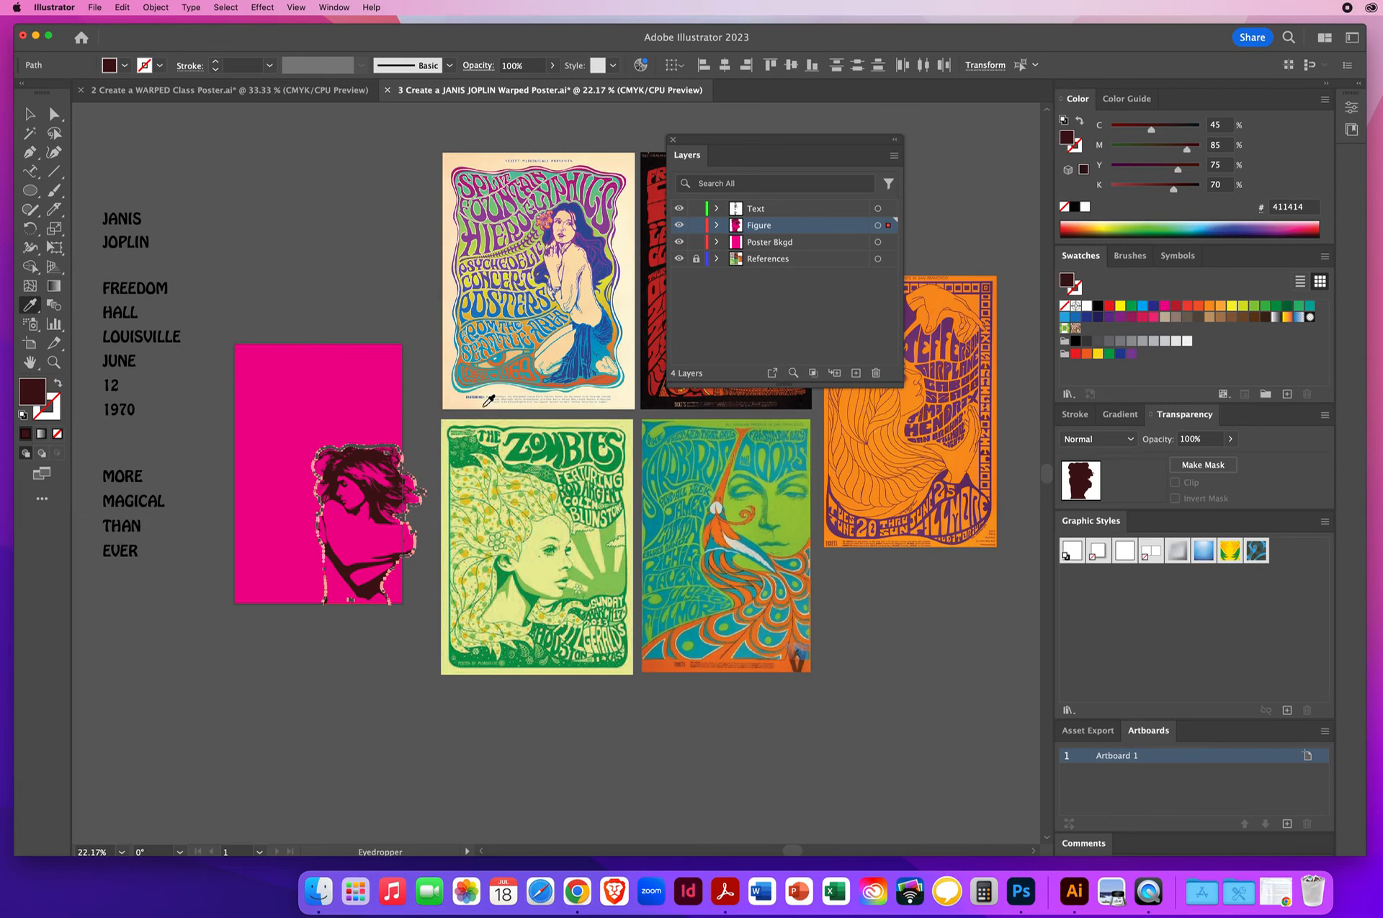
left_click(537, 571)
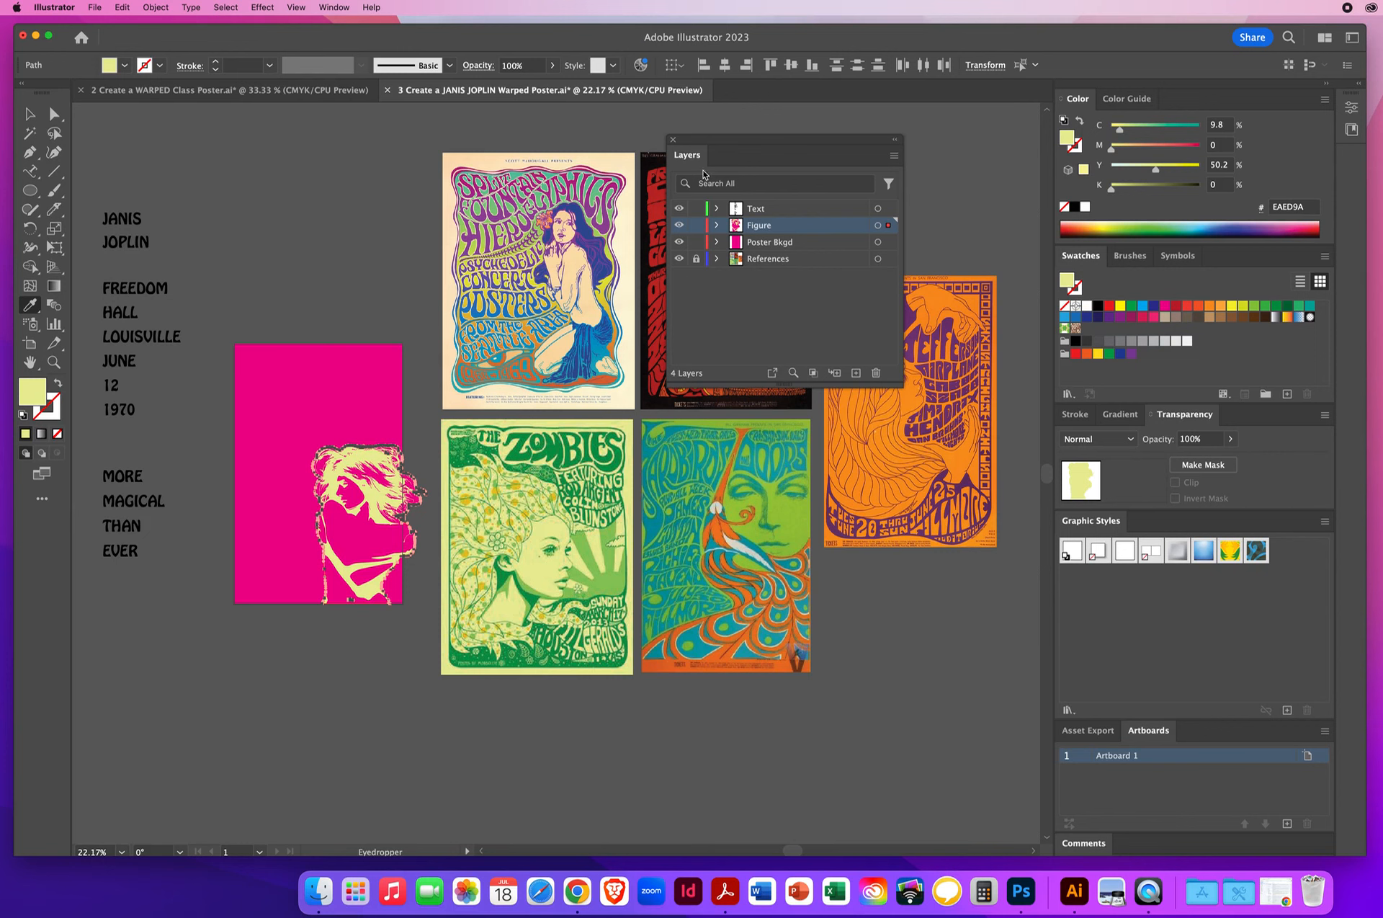
- Try the Pink Floyd poster's red on the selected figure shapes, settle on the blue from the Split Fountain poster's figure, and deselect
left_click_drag(711, 148, 847, 159)
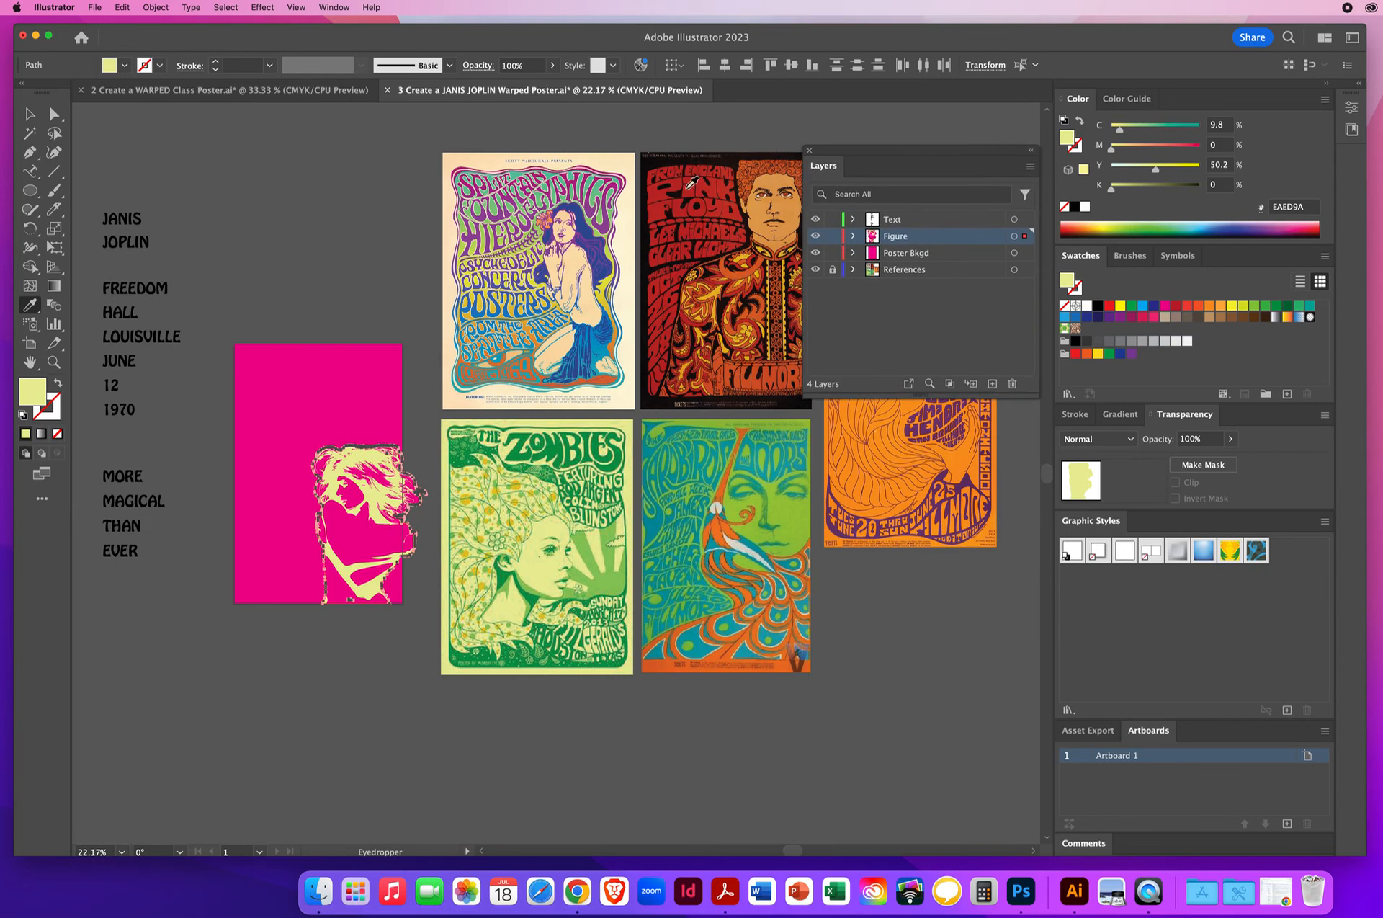
left_click(655, 194)
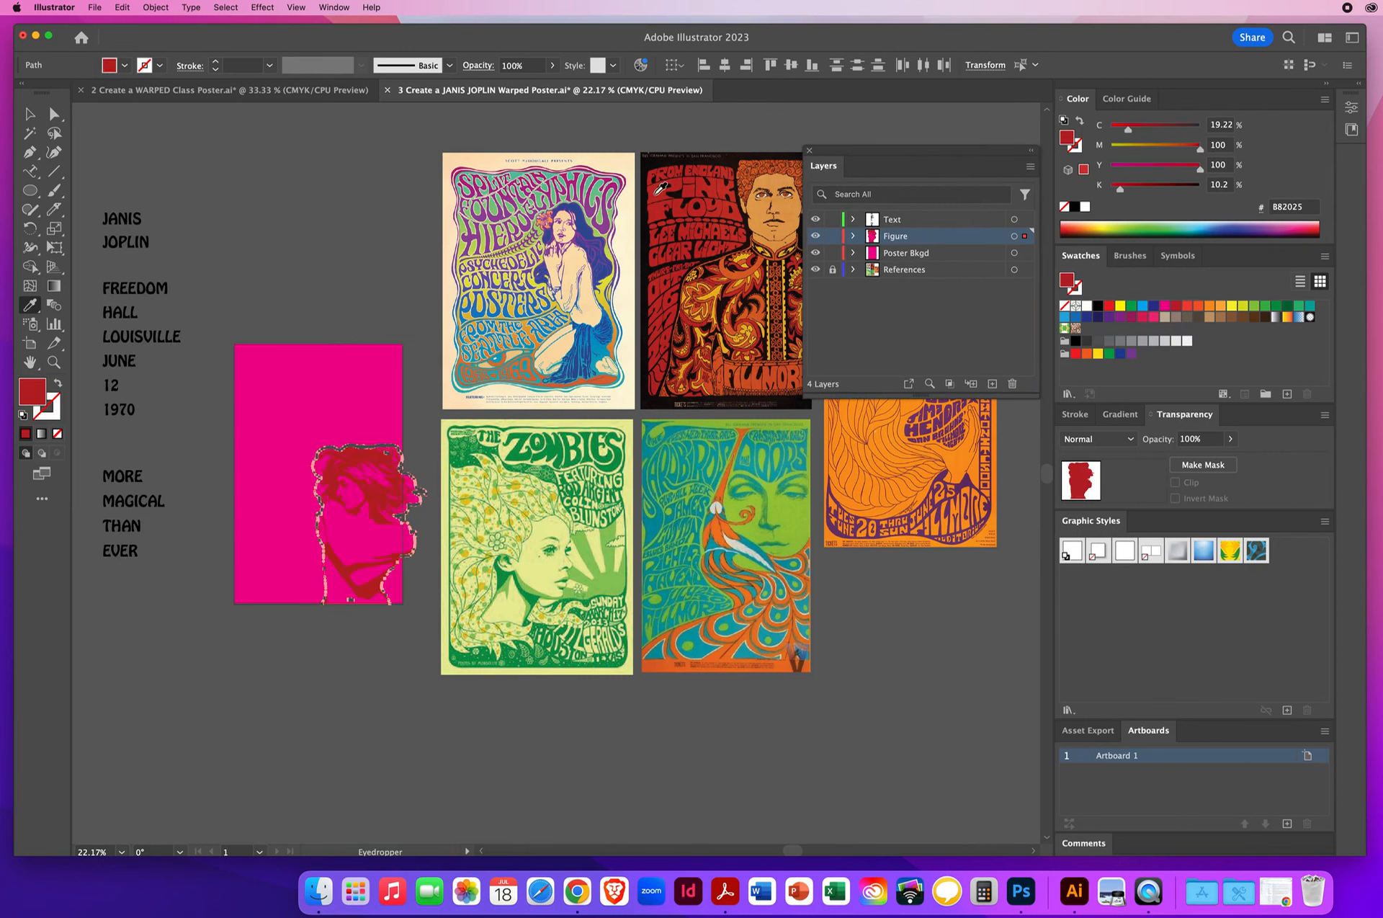
left_click(607, 268)
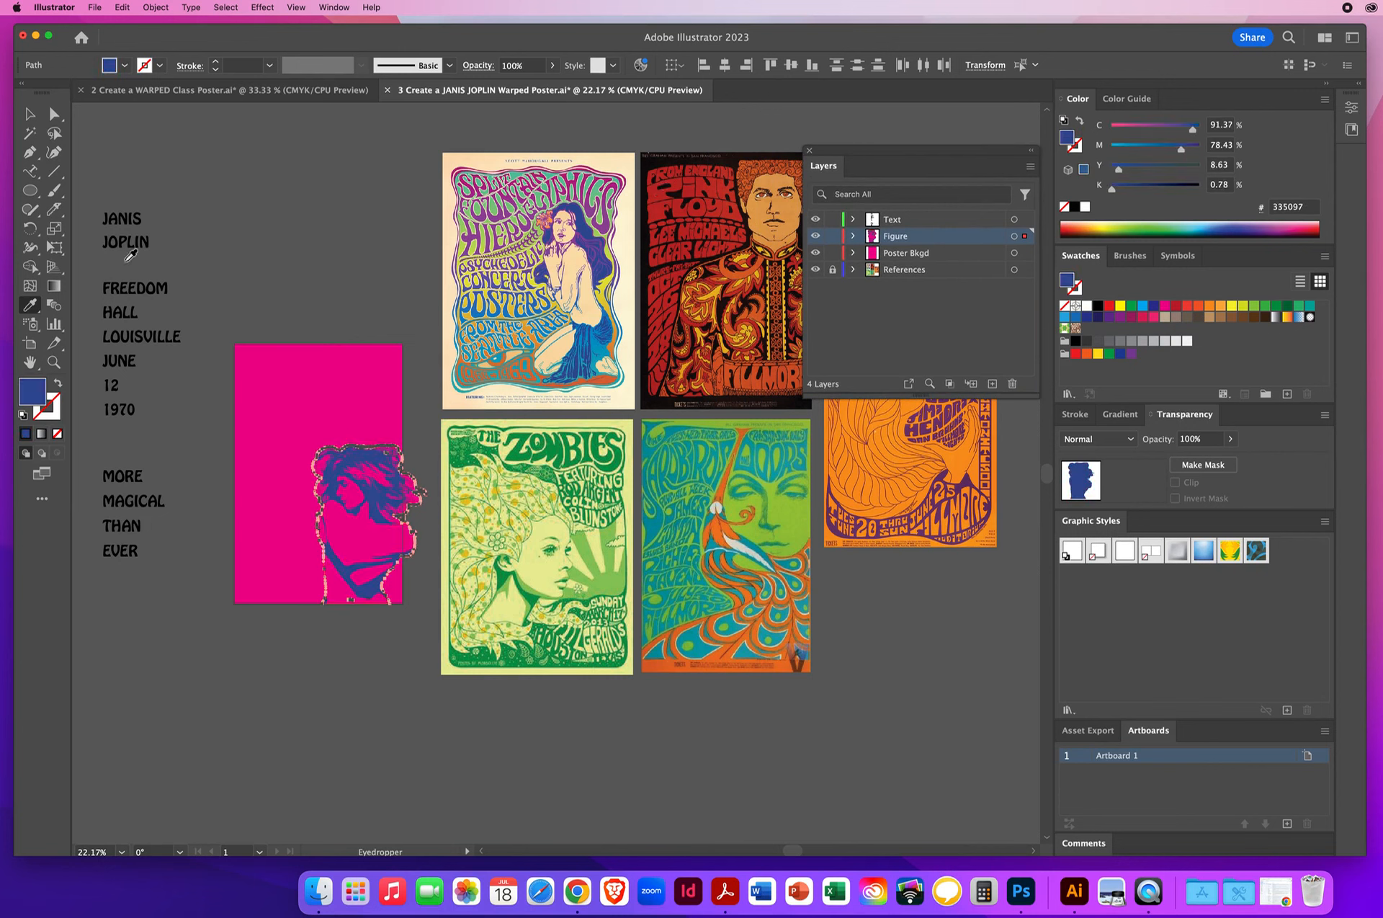
left_click(29, 114)
left_click(320, 240)
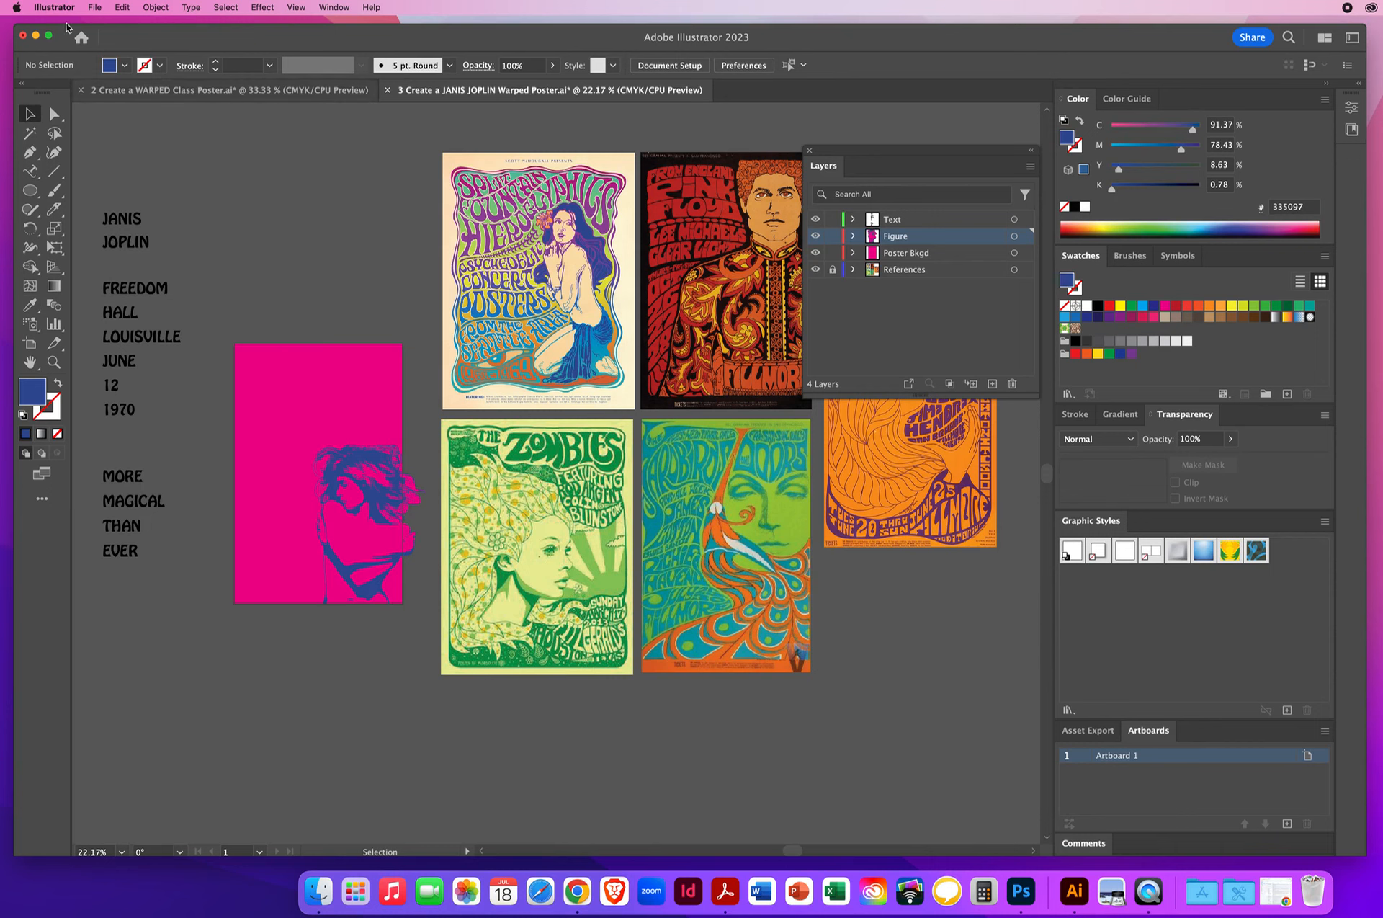
- Recolor the poster's background rectangle with the pale yellow-green sampled from the Zombies poster's face
left_click(54, 114)
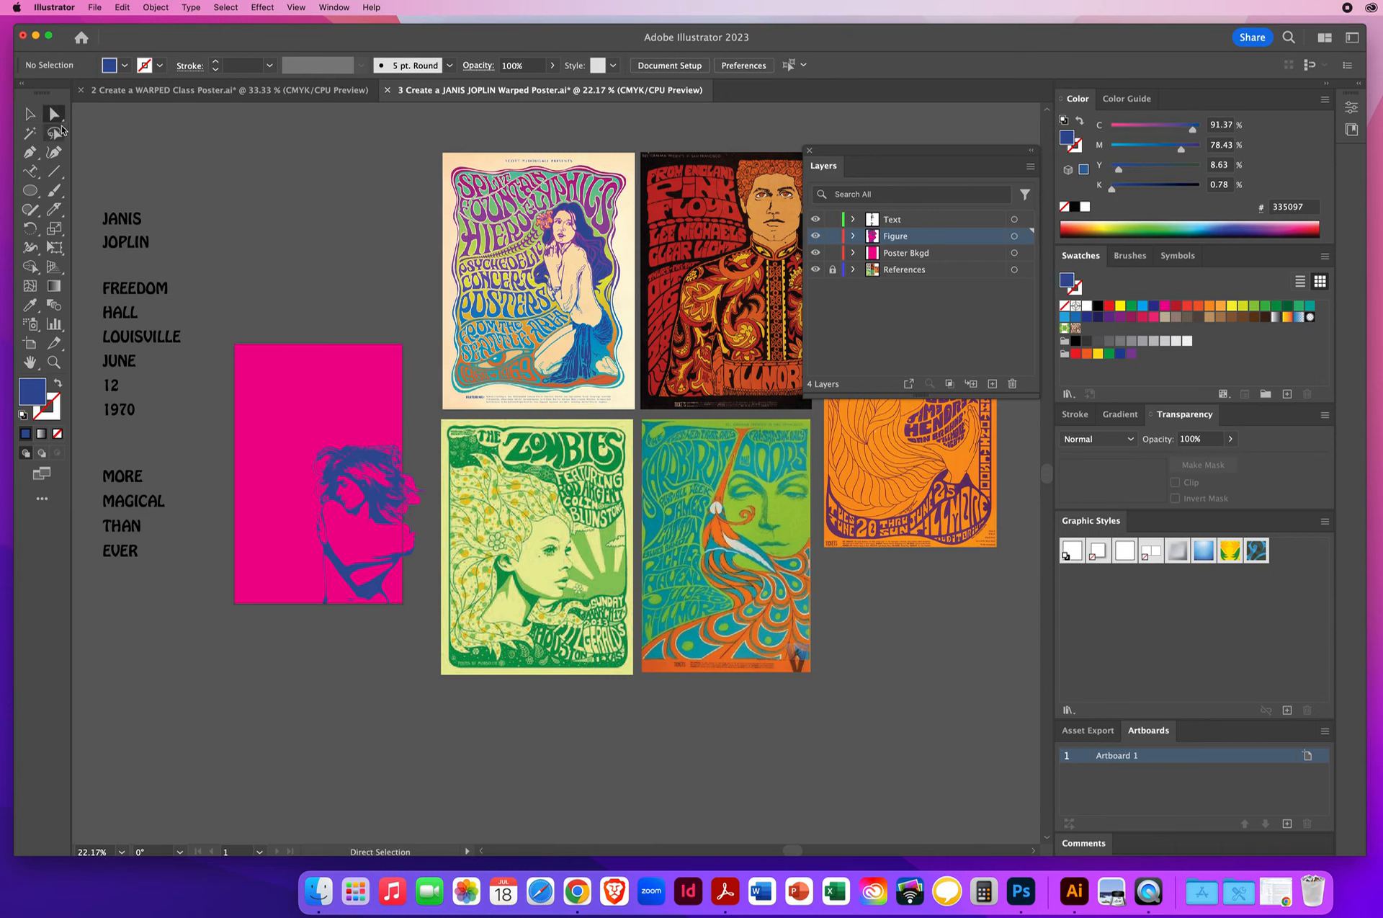
left_click(268, 393)
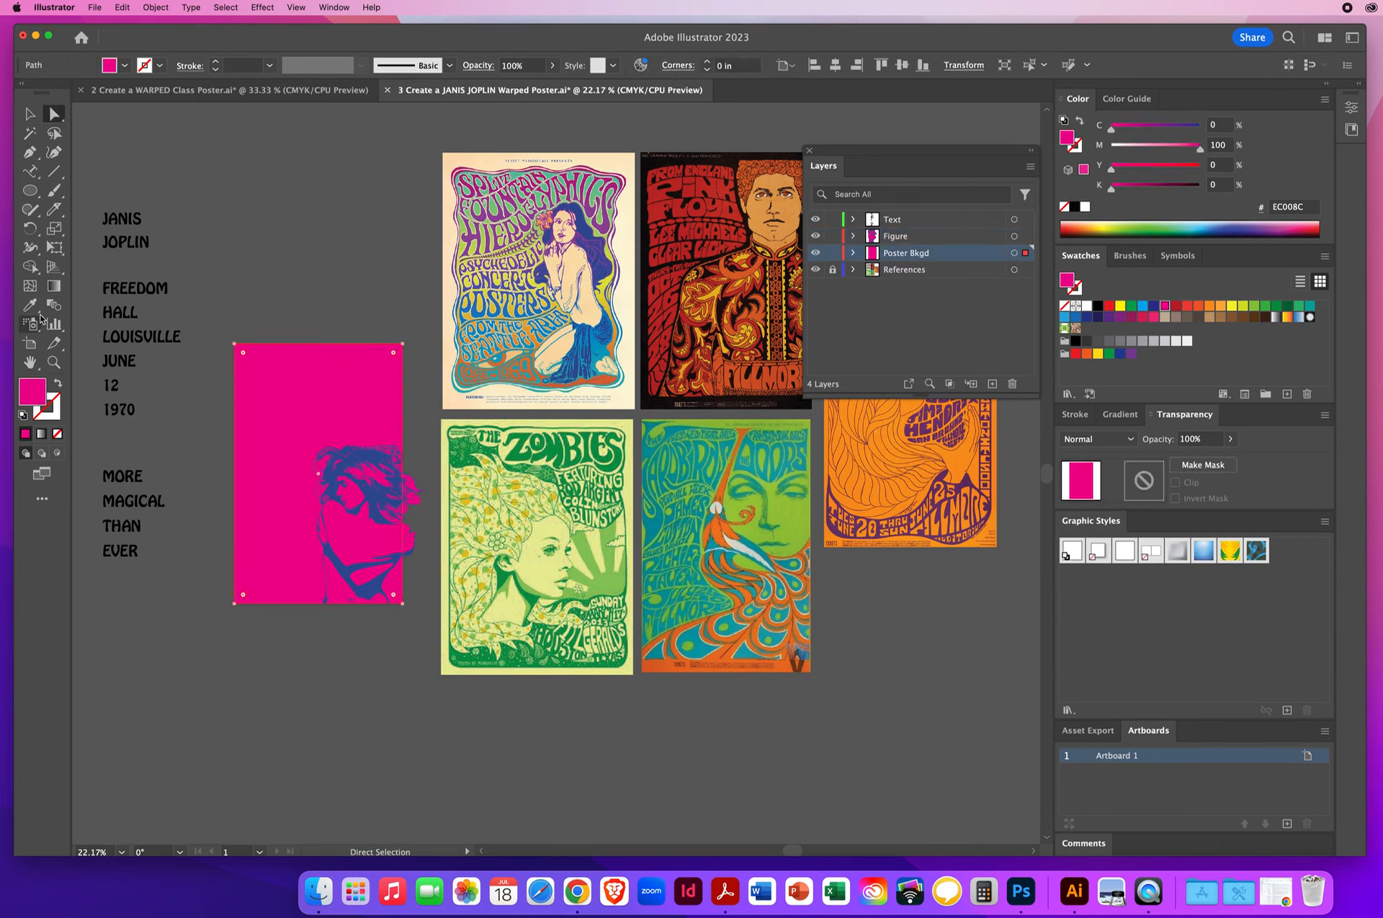
key("i")
left_click(542, 567)
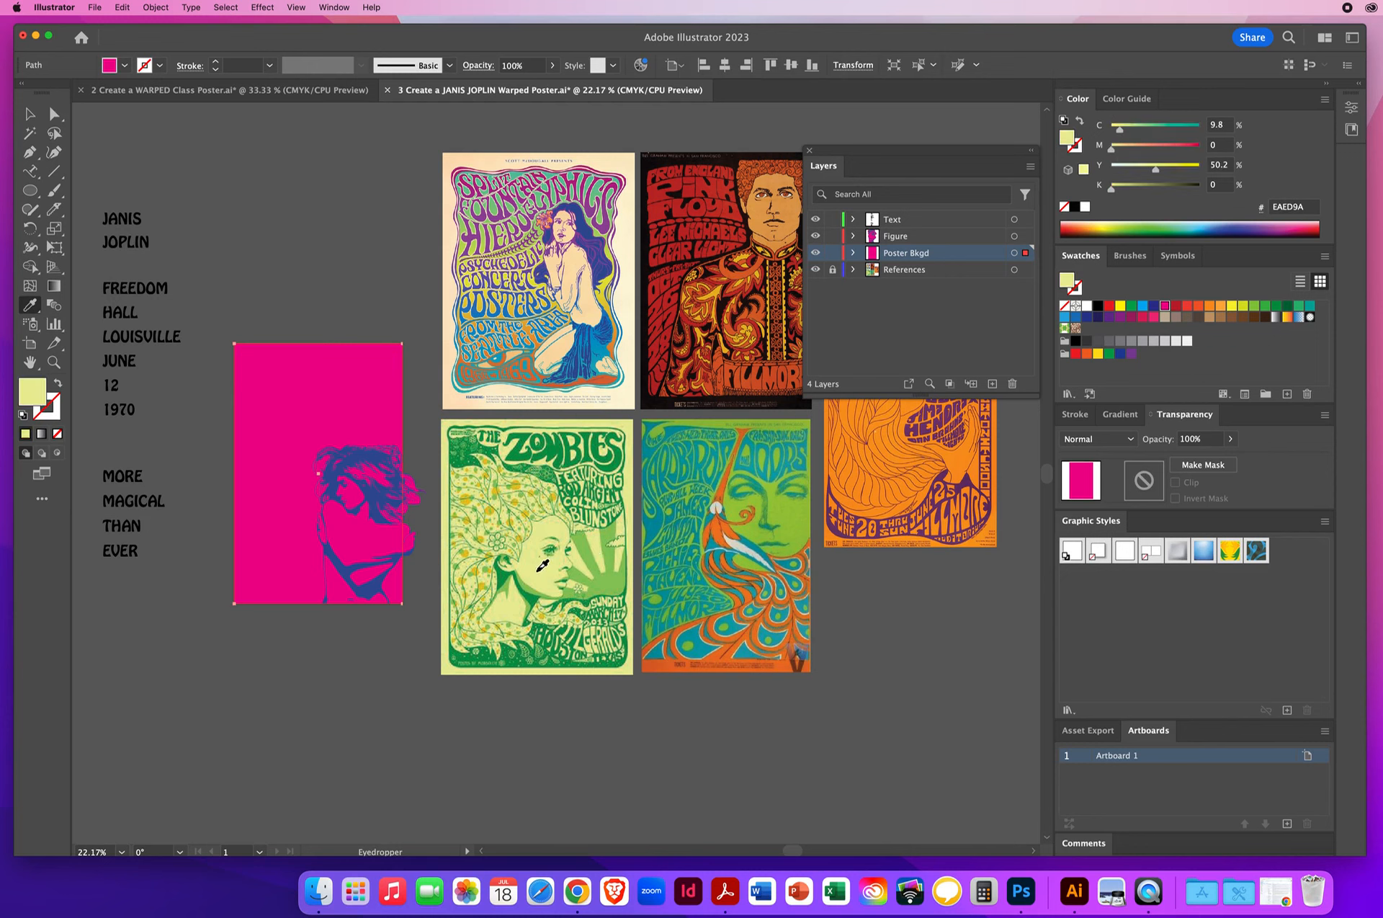
- Select all the figure's magenta shapes by matching fill color, recolor them with the background's pale yellow-green, and deselect
left_click(54, 114)
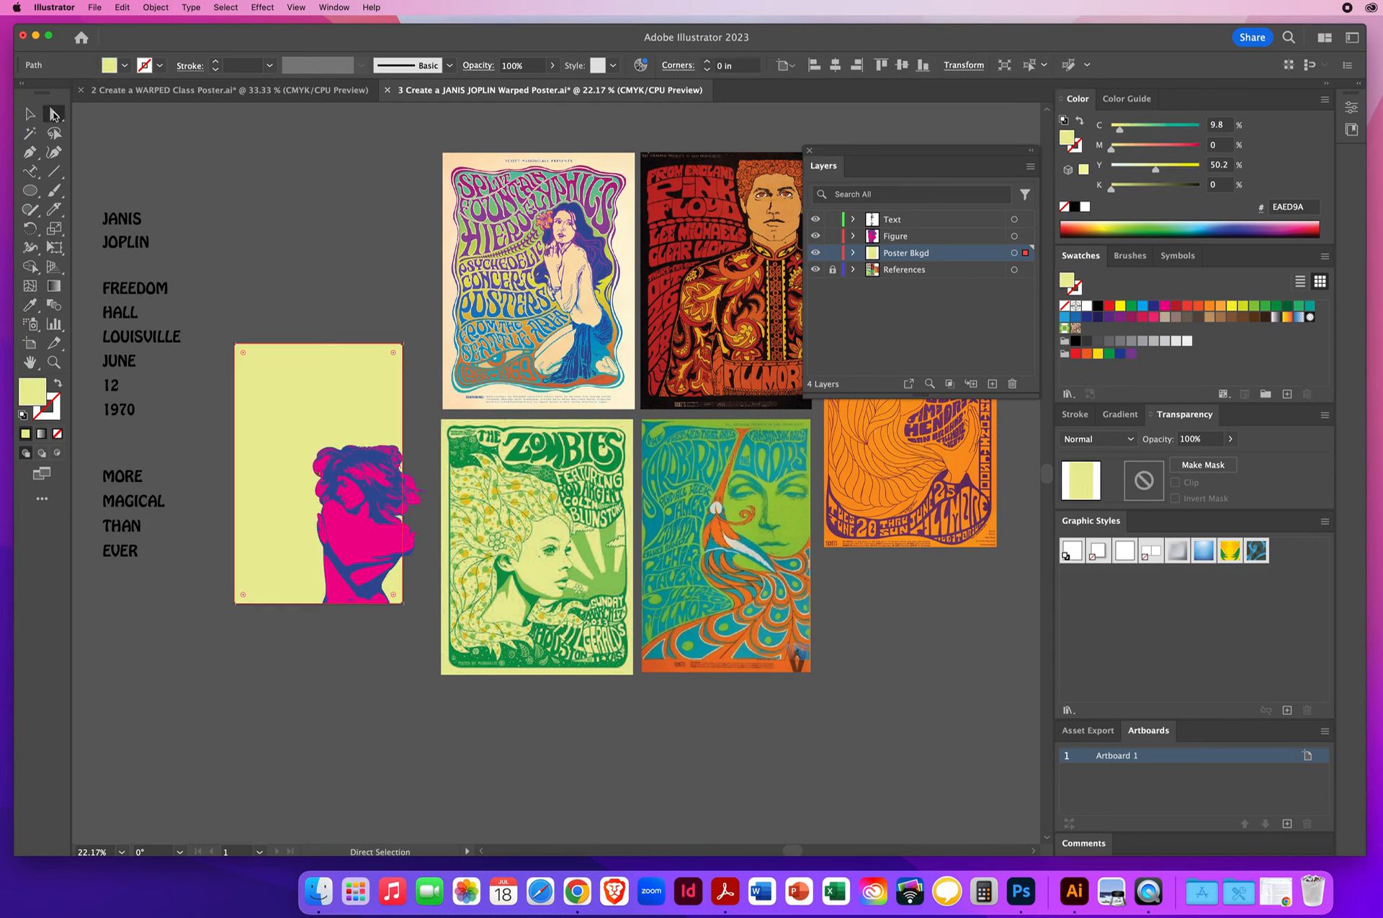
left_click(364, 542)
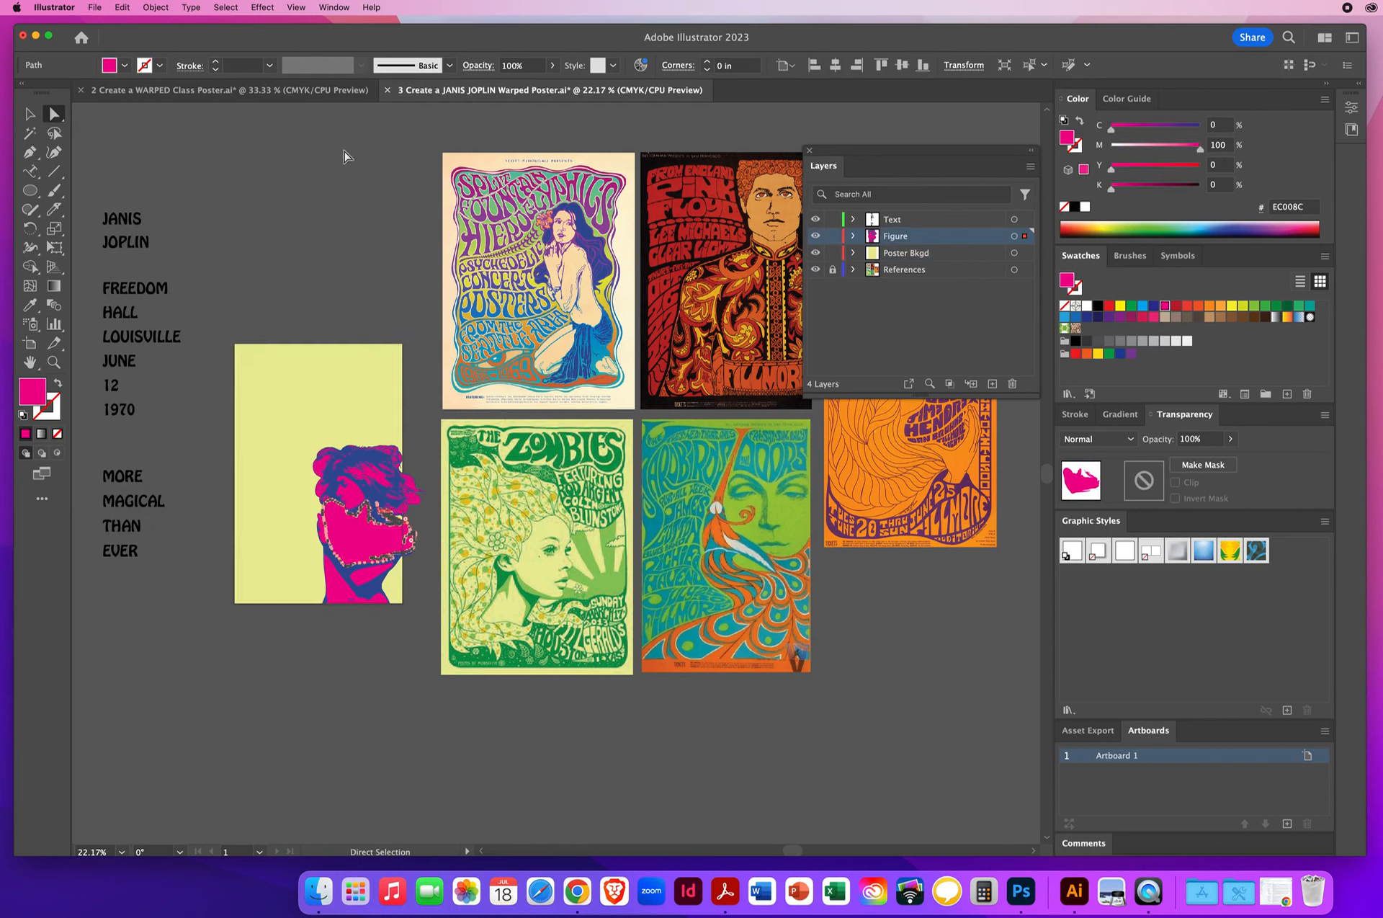
left_click(225, 7)
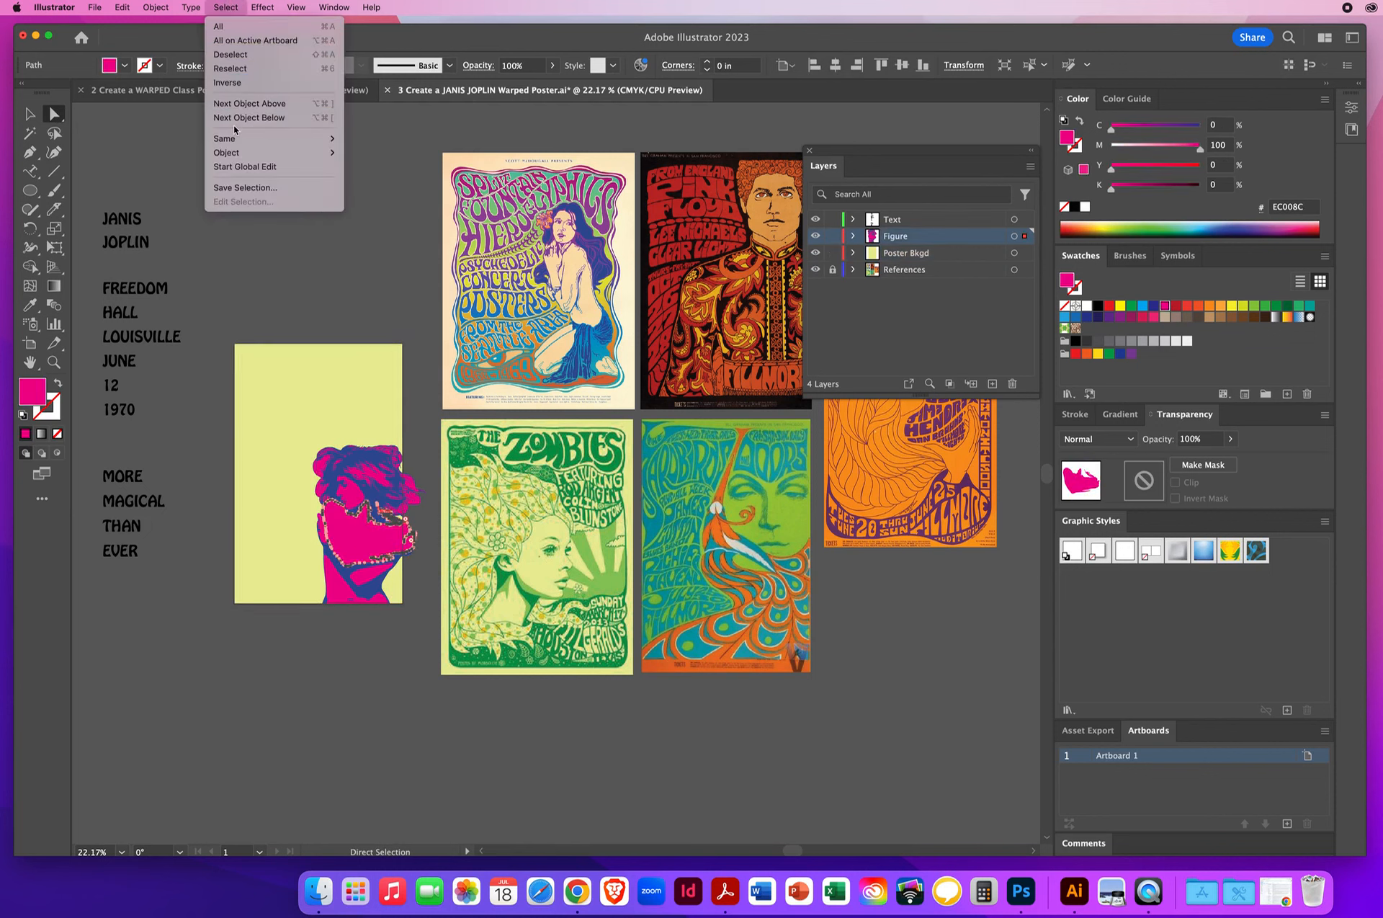
mouse_move(224, 141)
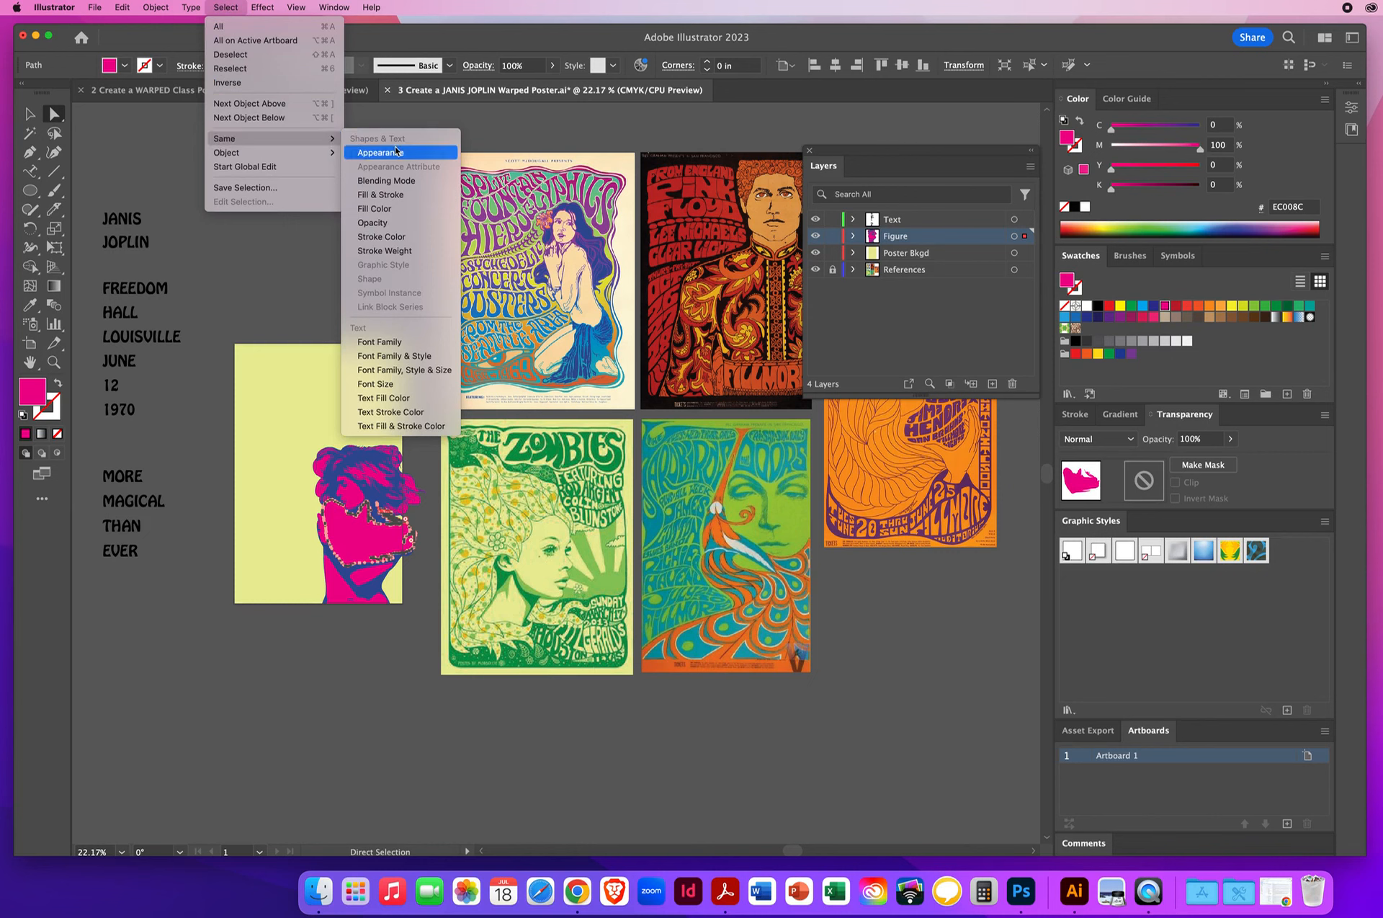
left_click(386, 212)
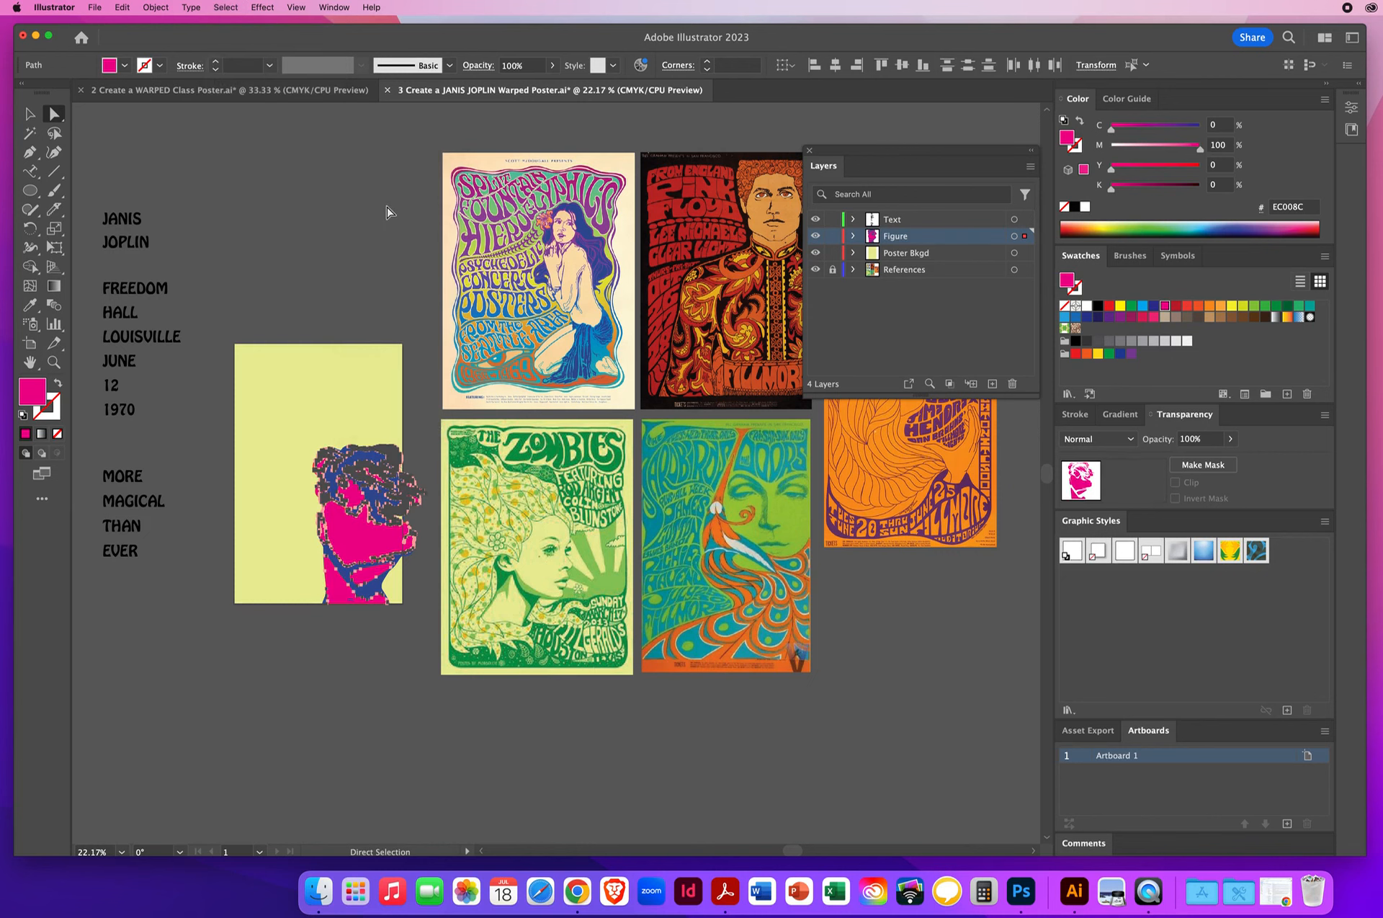
left_click(30, 305)
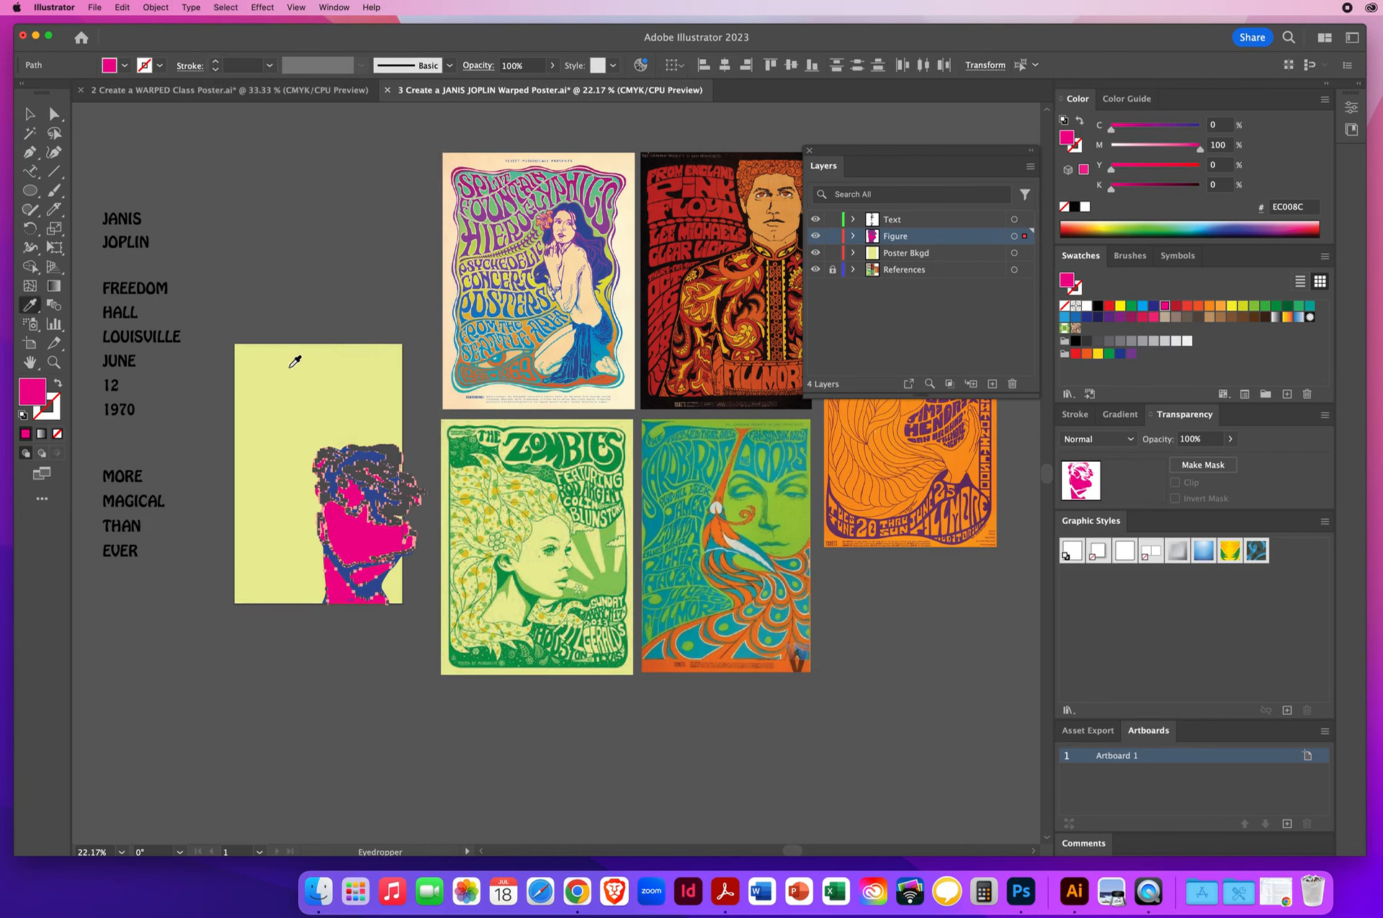
left_click(290, 367)
left_click(30, 113)
left_click(289, 209)
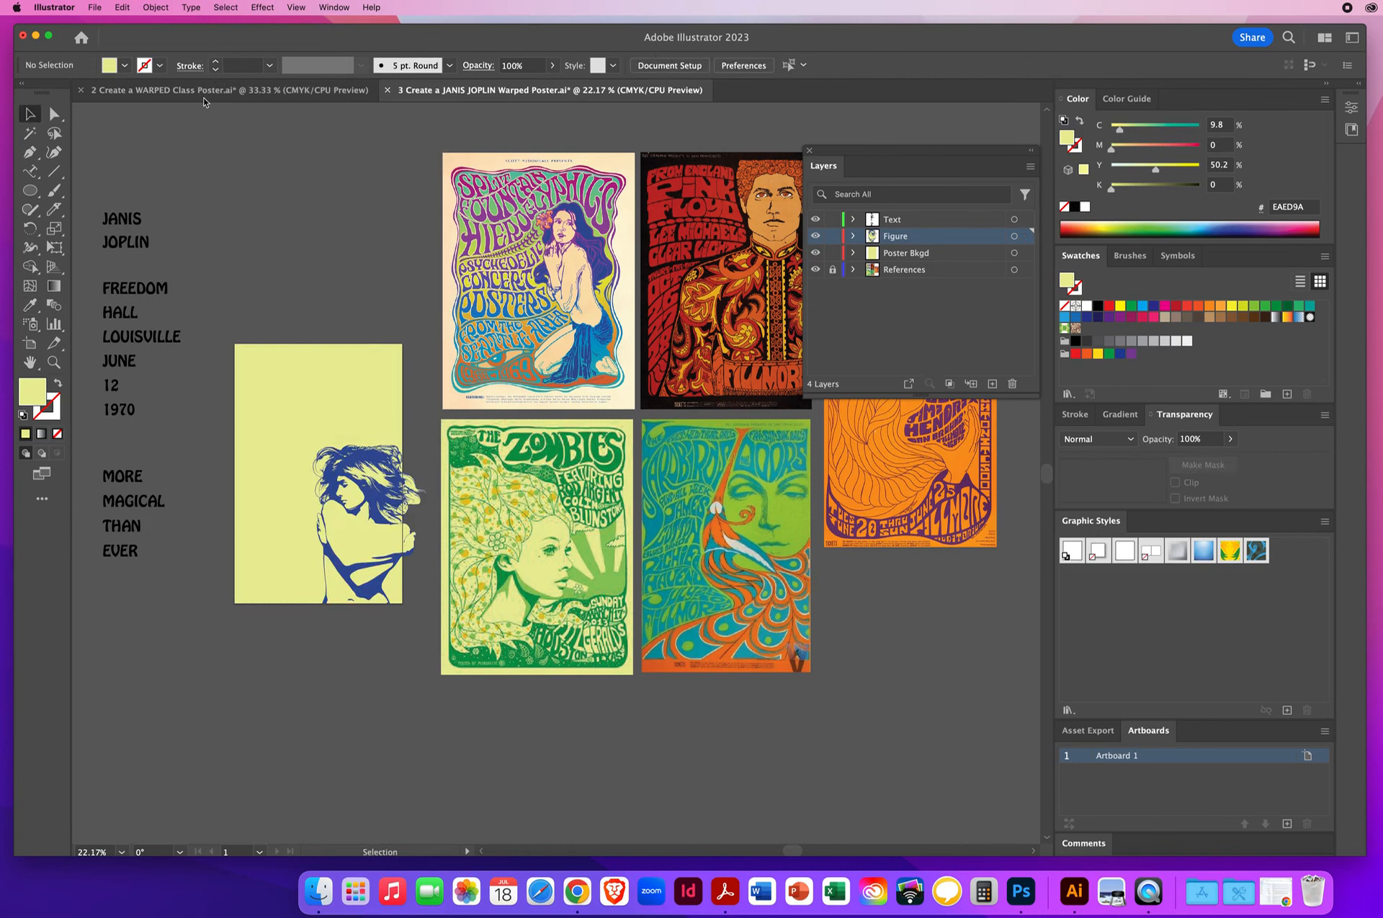
- Compare the WARPED Class Poster and JANIS JOPLIN documents, reviewing the latter's Poster Bkgd, Figure and Text layers, and return to the class poster
left_click(179, 90)
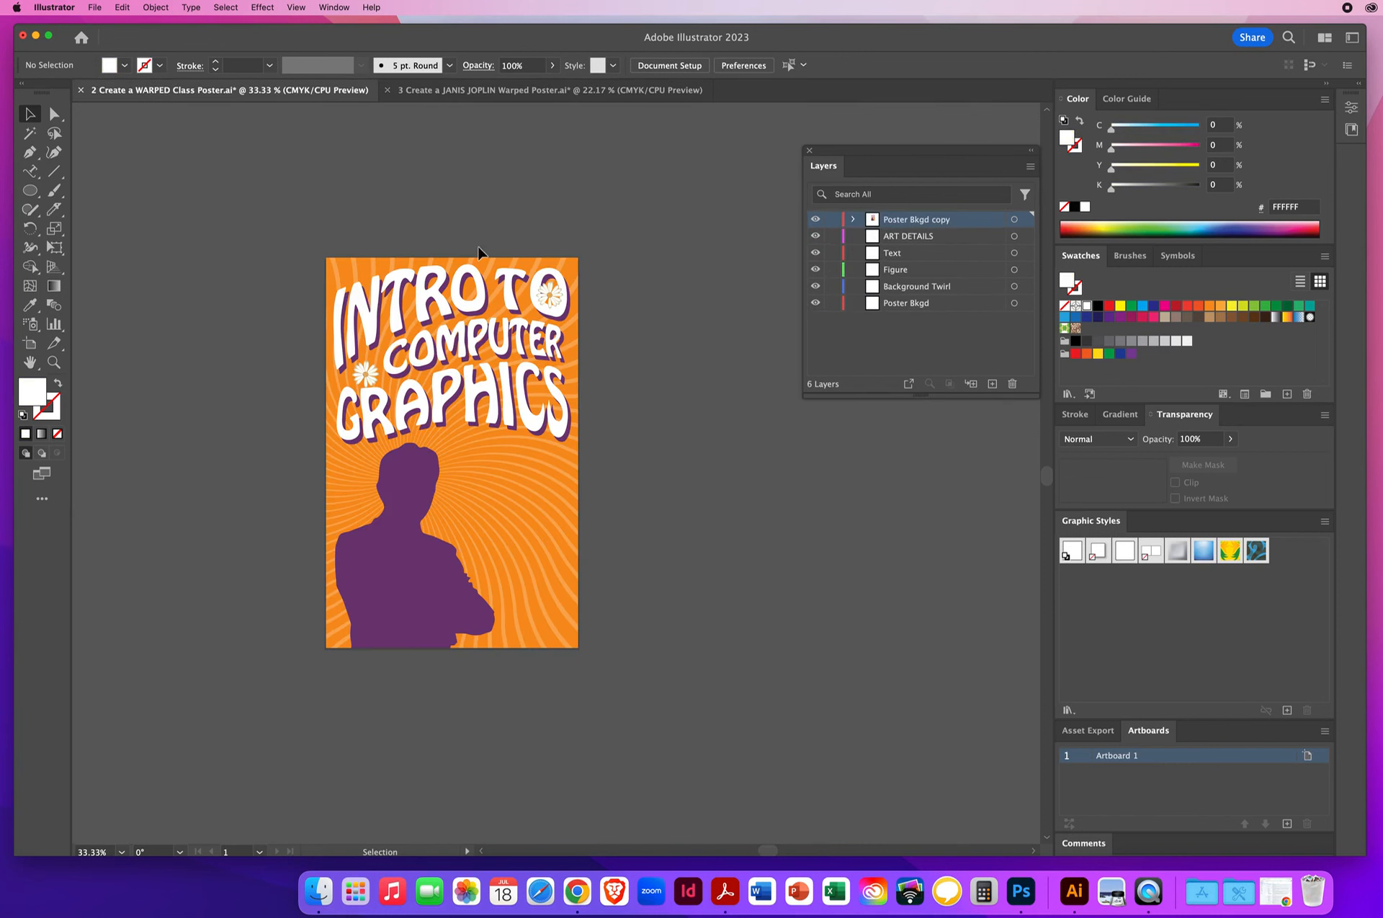
left_click(430, 93)
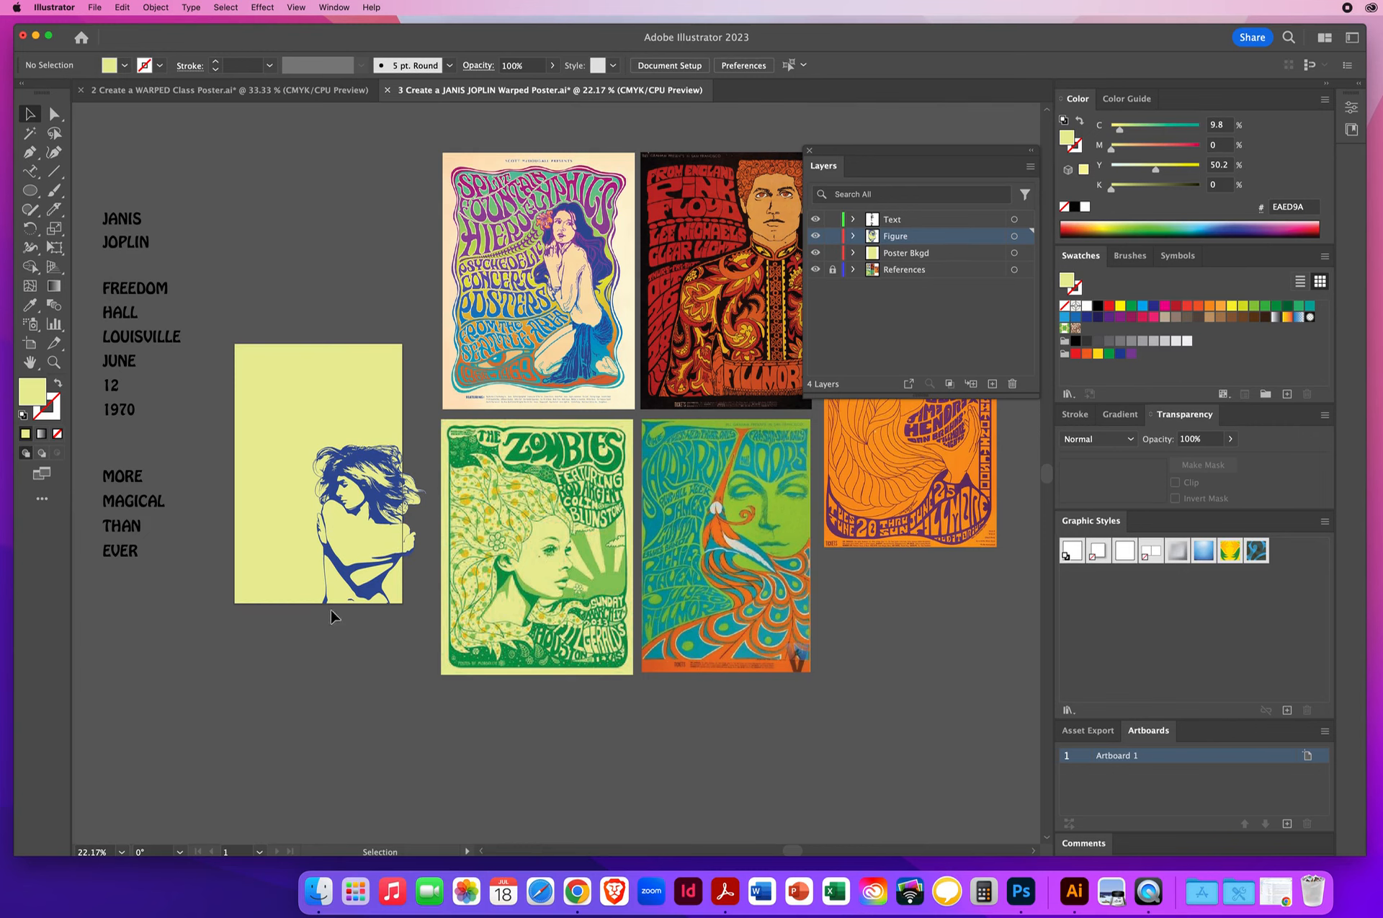
left_click(274, 96)
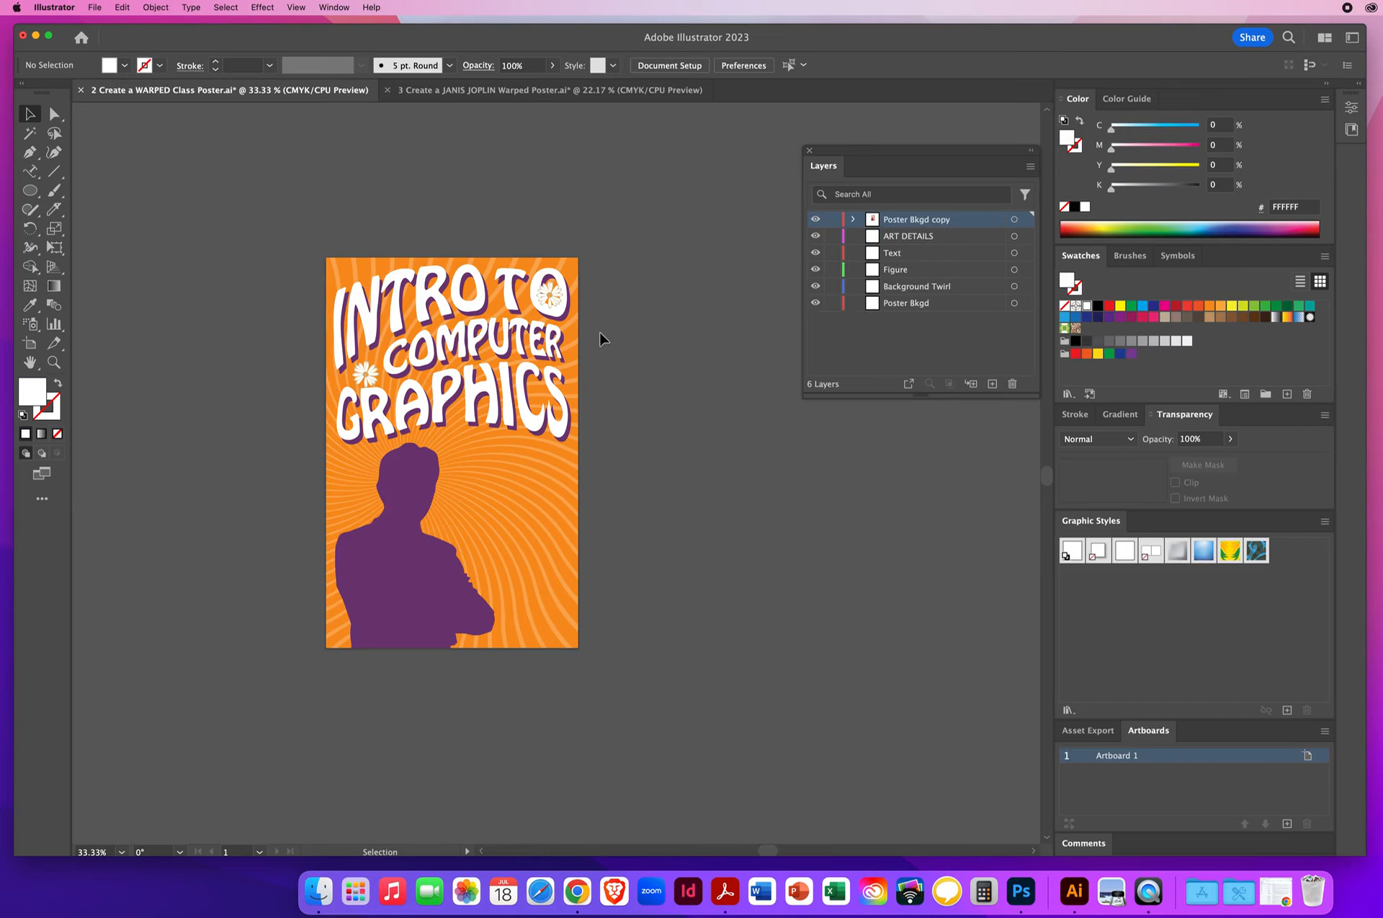
left_click(419, 97)
left_click(905, 253)
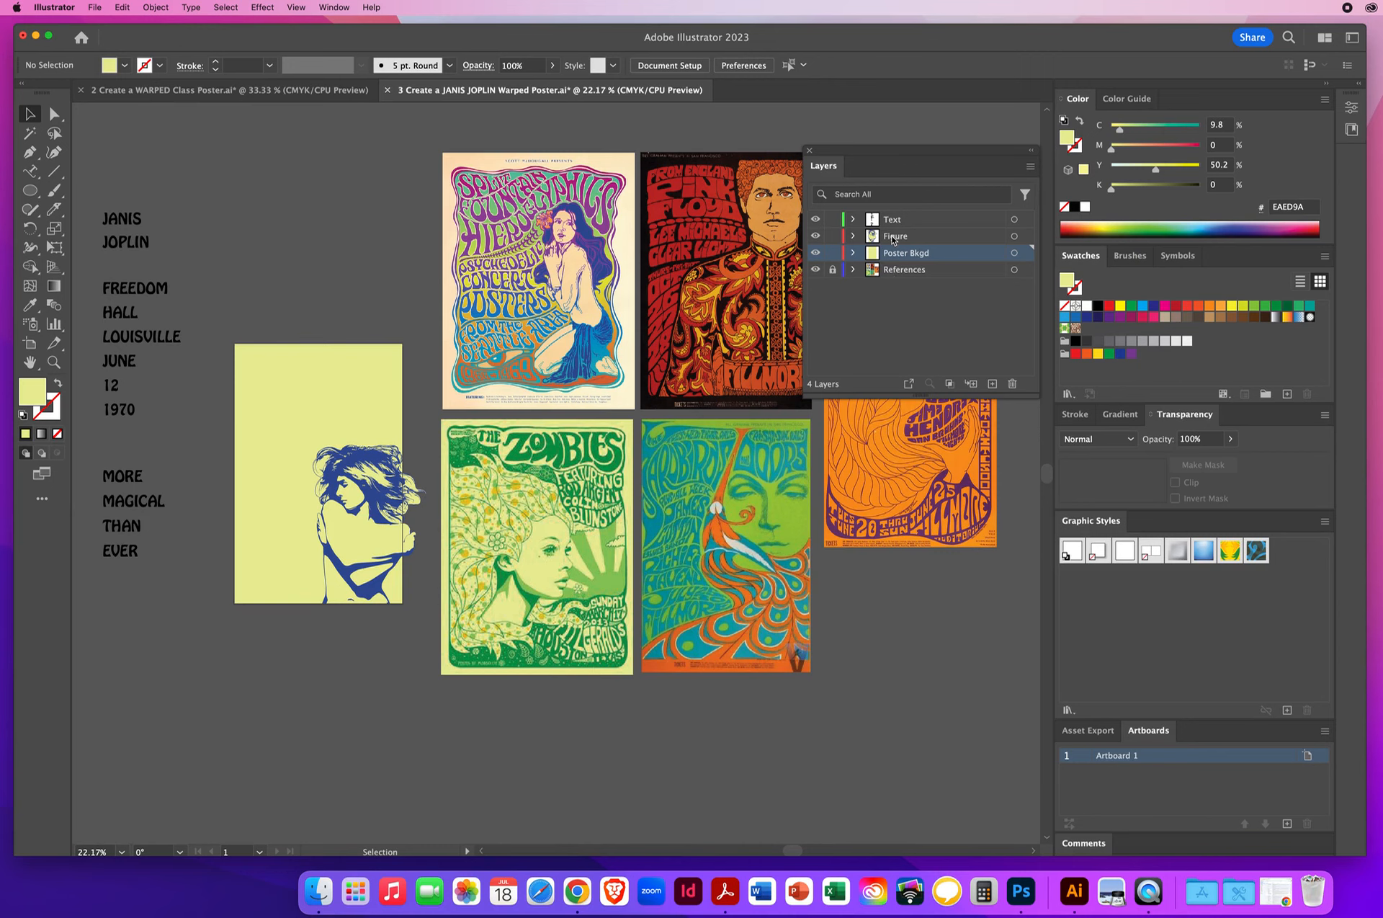
left_click(902, 238)
left_click(911, 220)
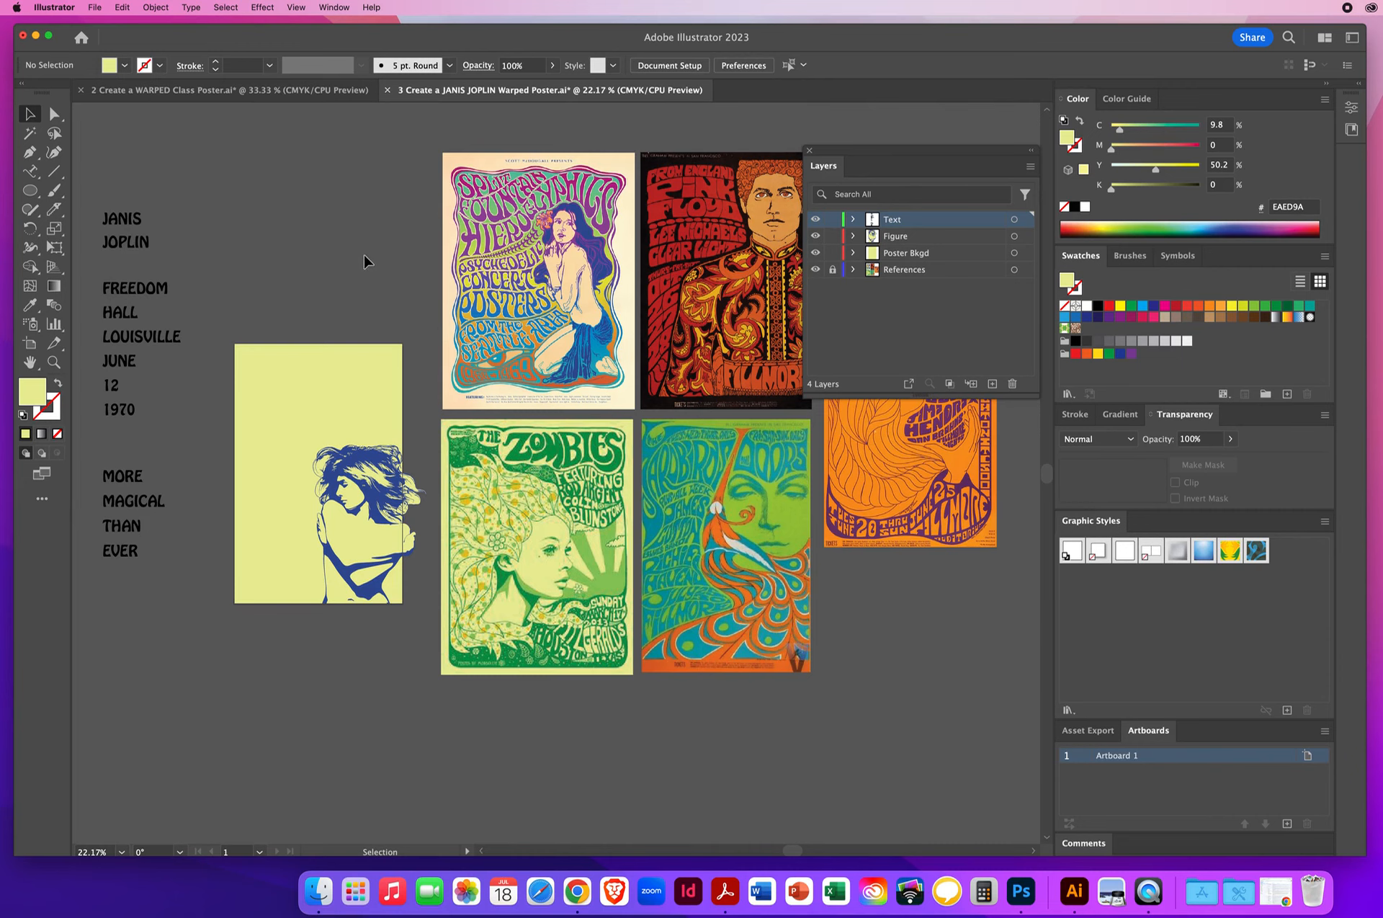
left_click(174, 93)
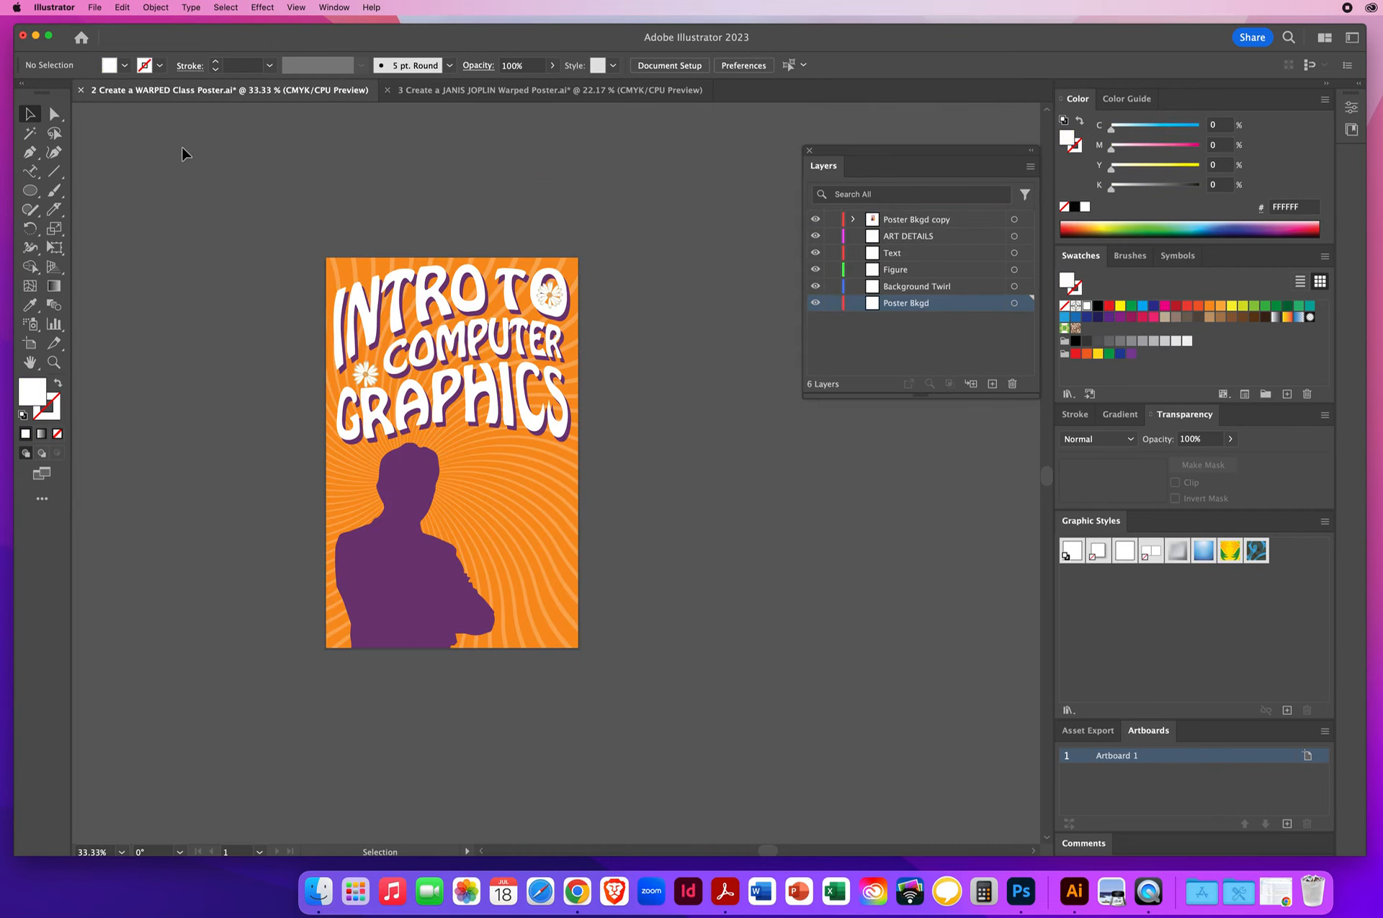
- Save the class poster to the Desktop as an Illustrator 2020 .ai file, named with the author's last and first name followed by EnvelopePoster
left_click(445, 90)
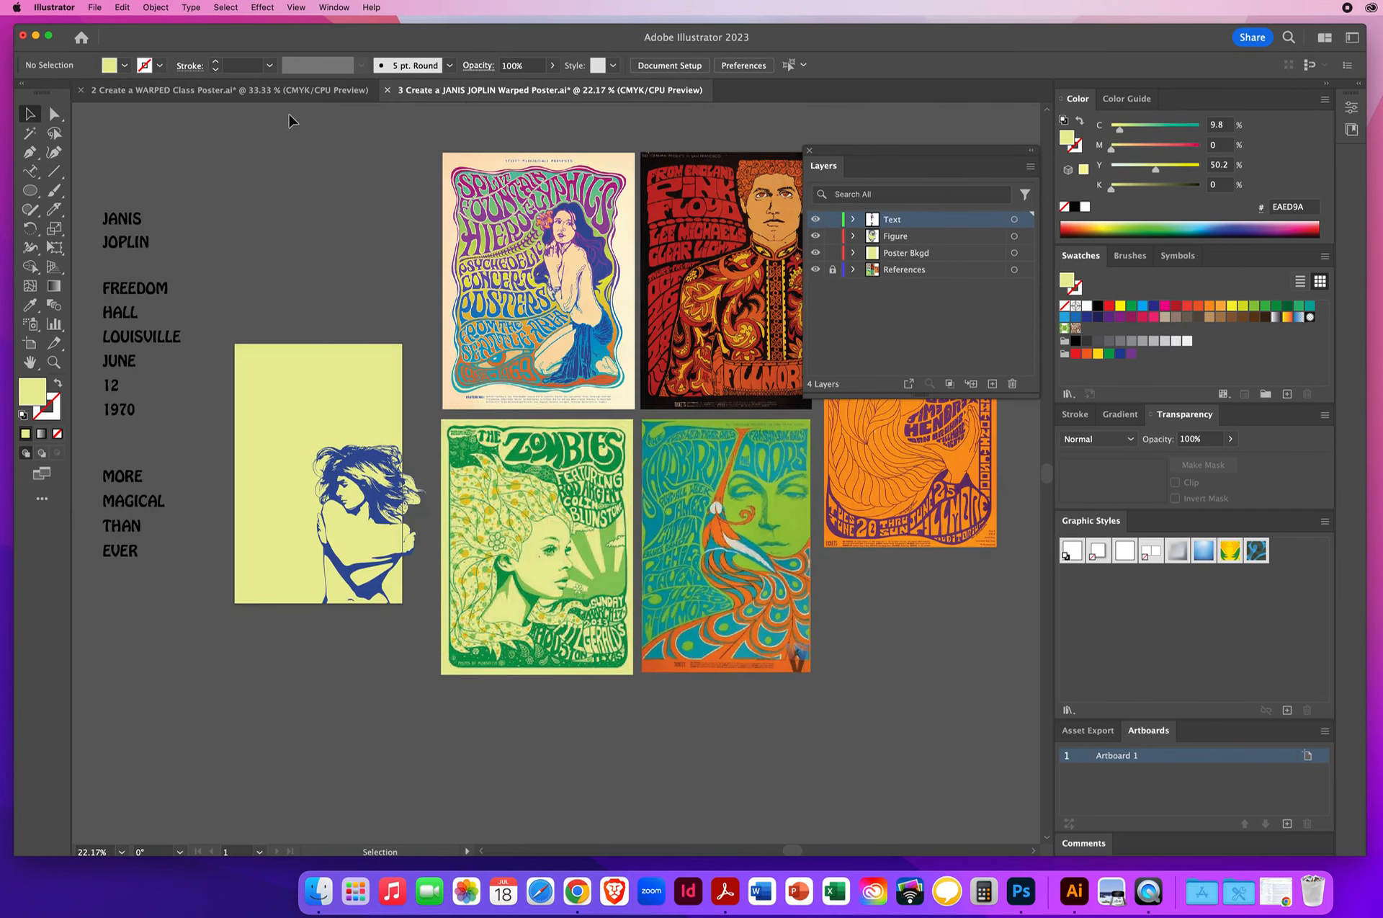
left_click(278, 94)
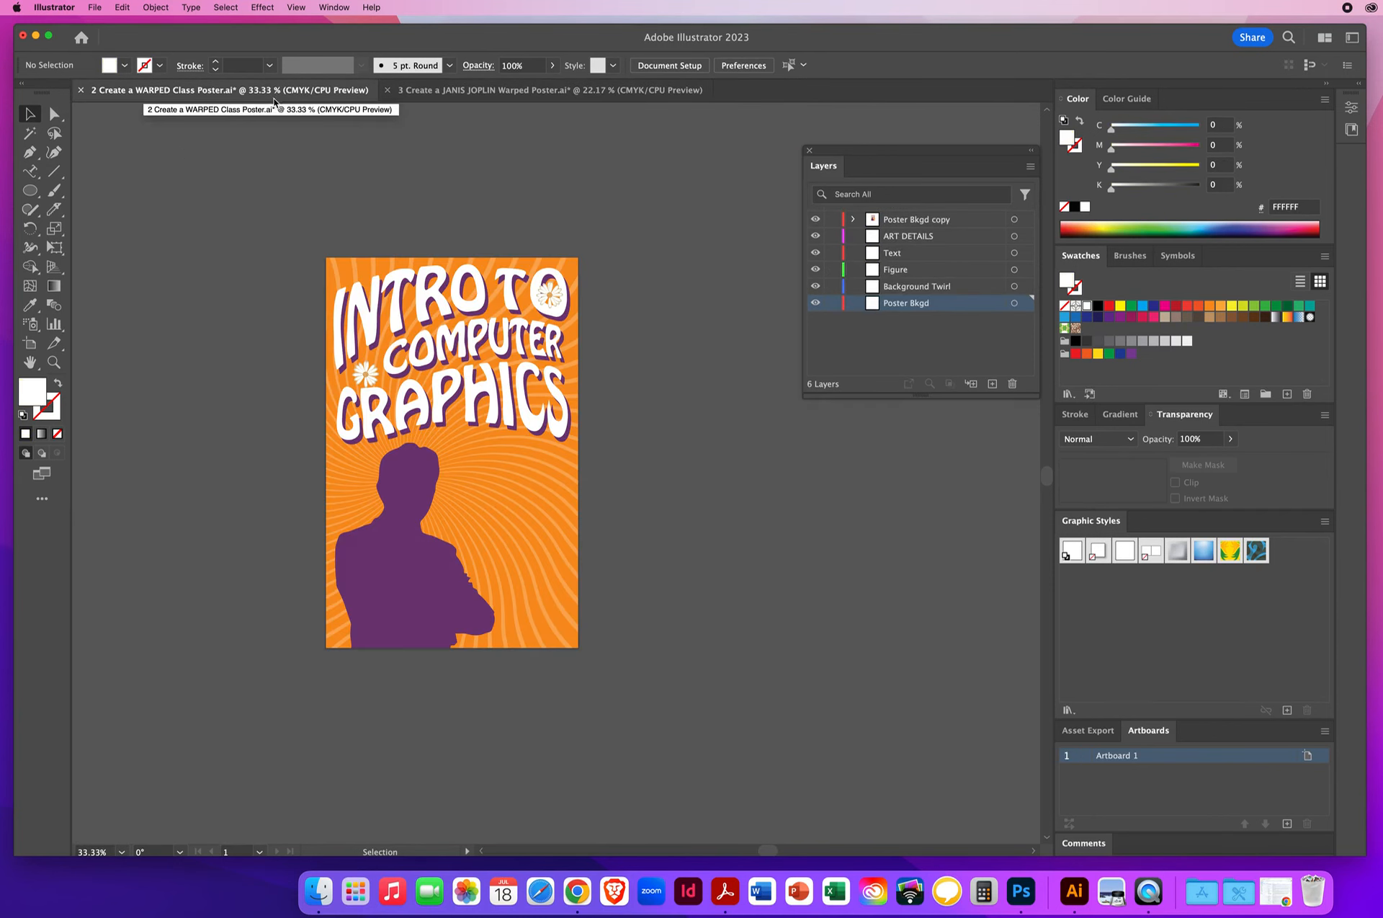
left_click(95, 9)
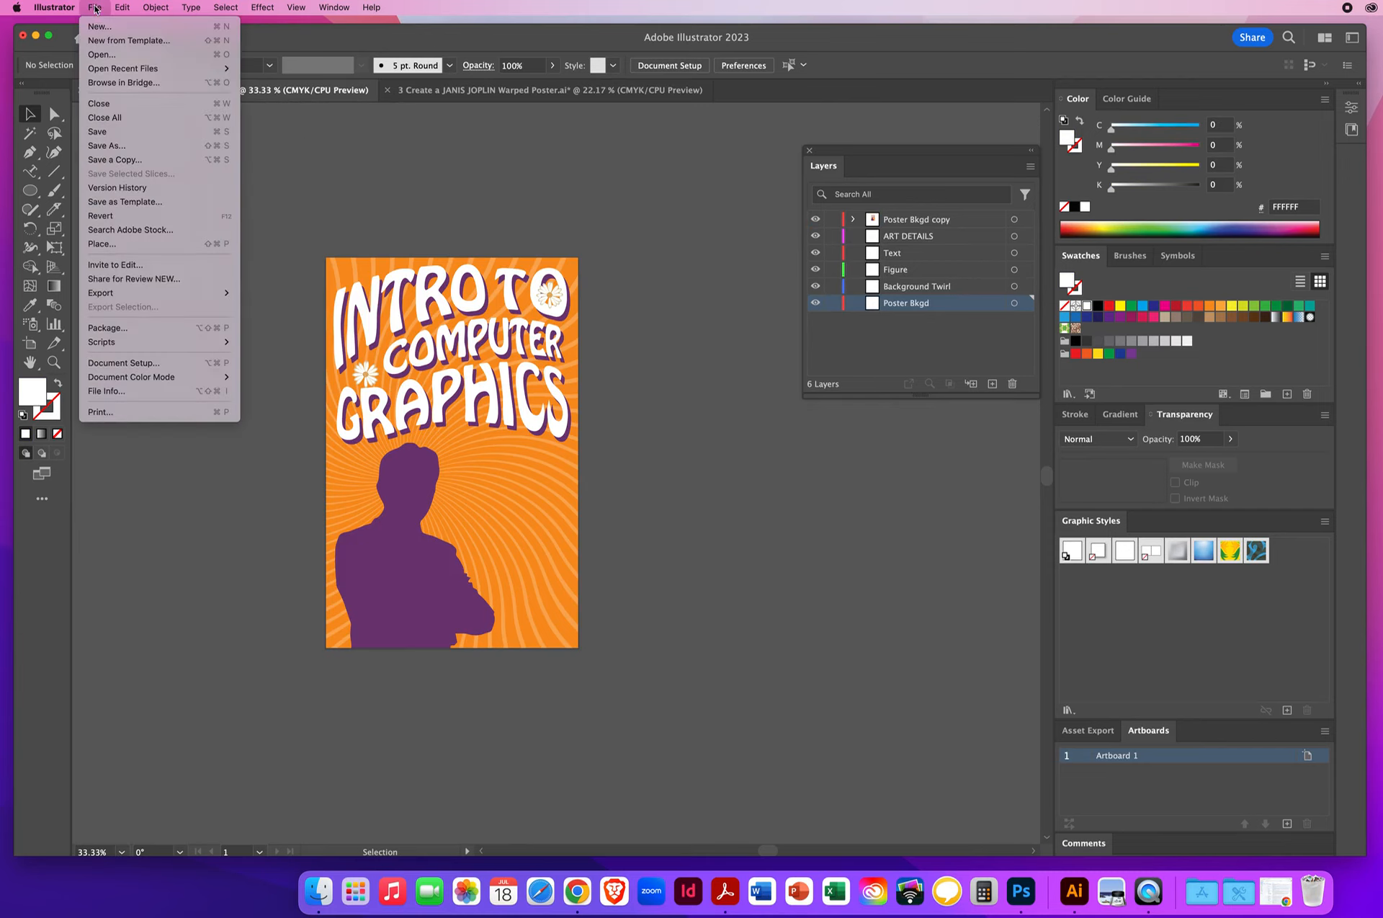
left_click(112, 147)
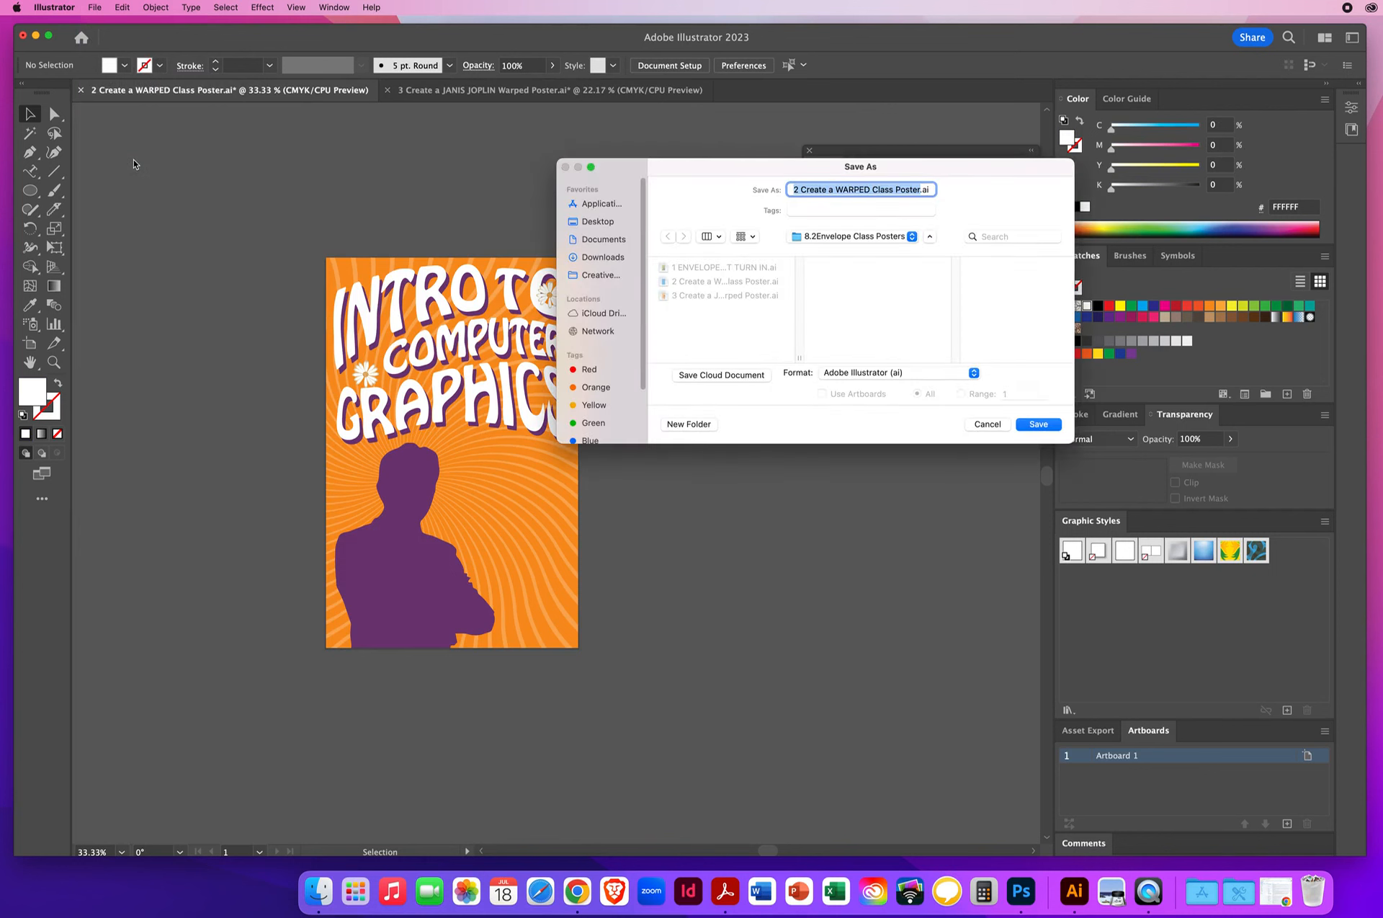
type("Nielsen")
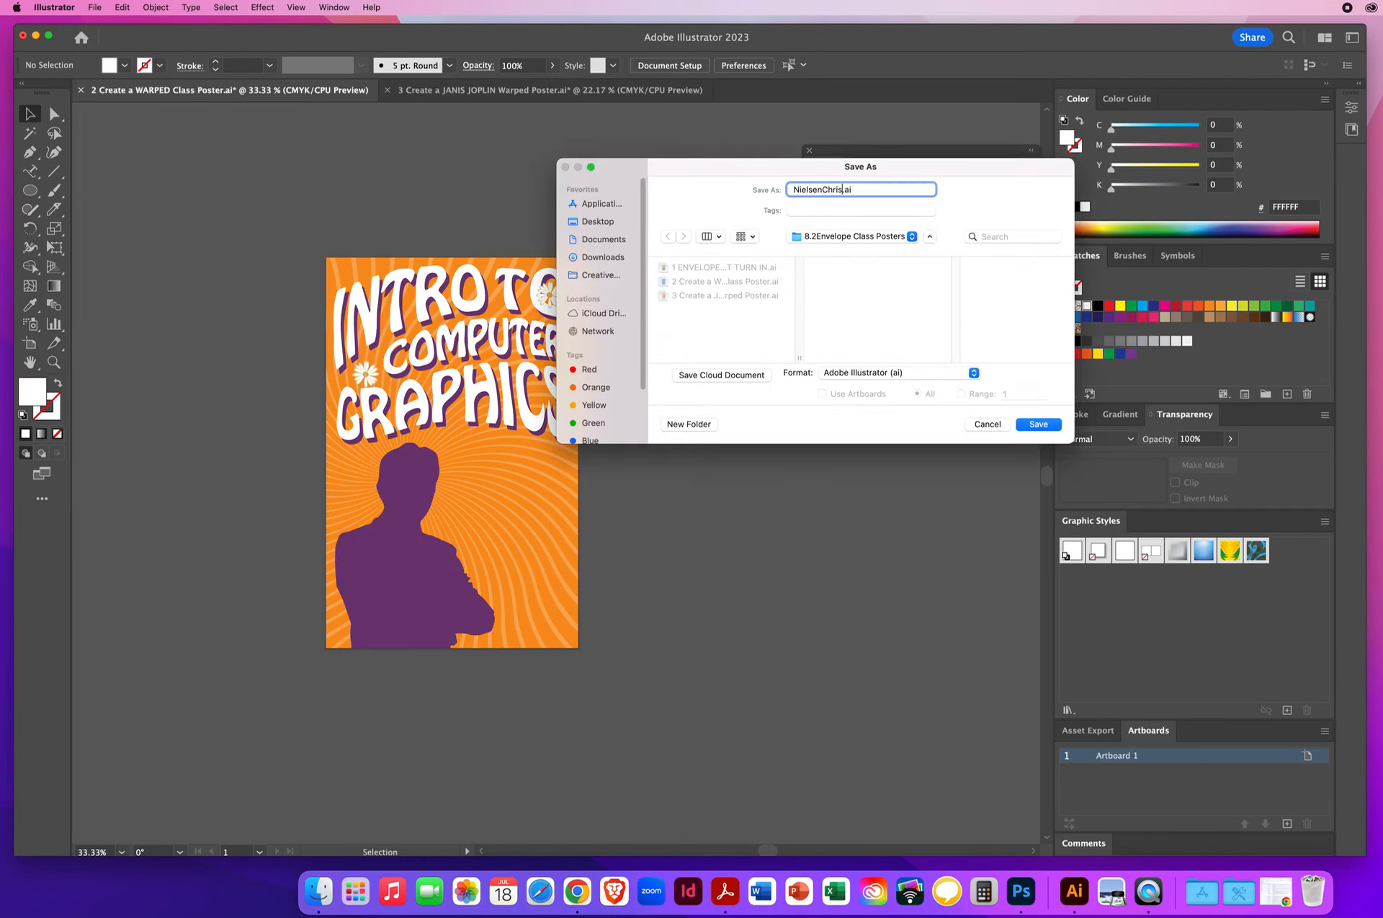
type("ChrisEnvelopePoster")
left_click_drag(652, 168, 697, 153)
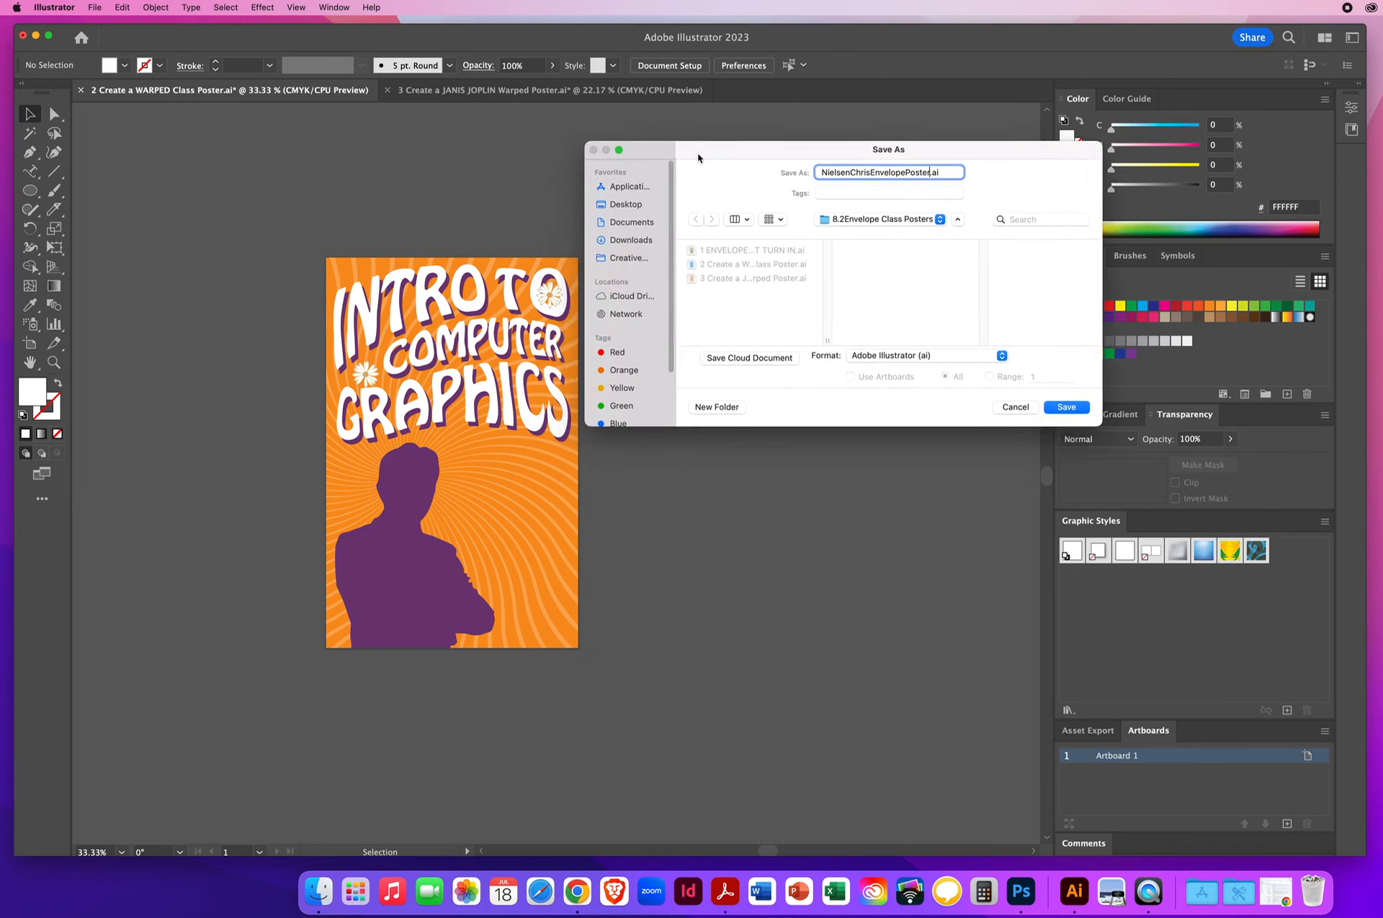
left_click(624, 206)
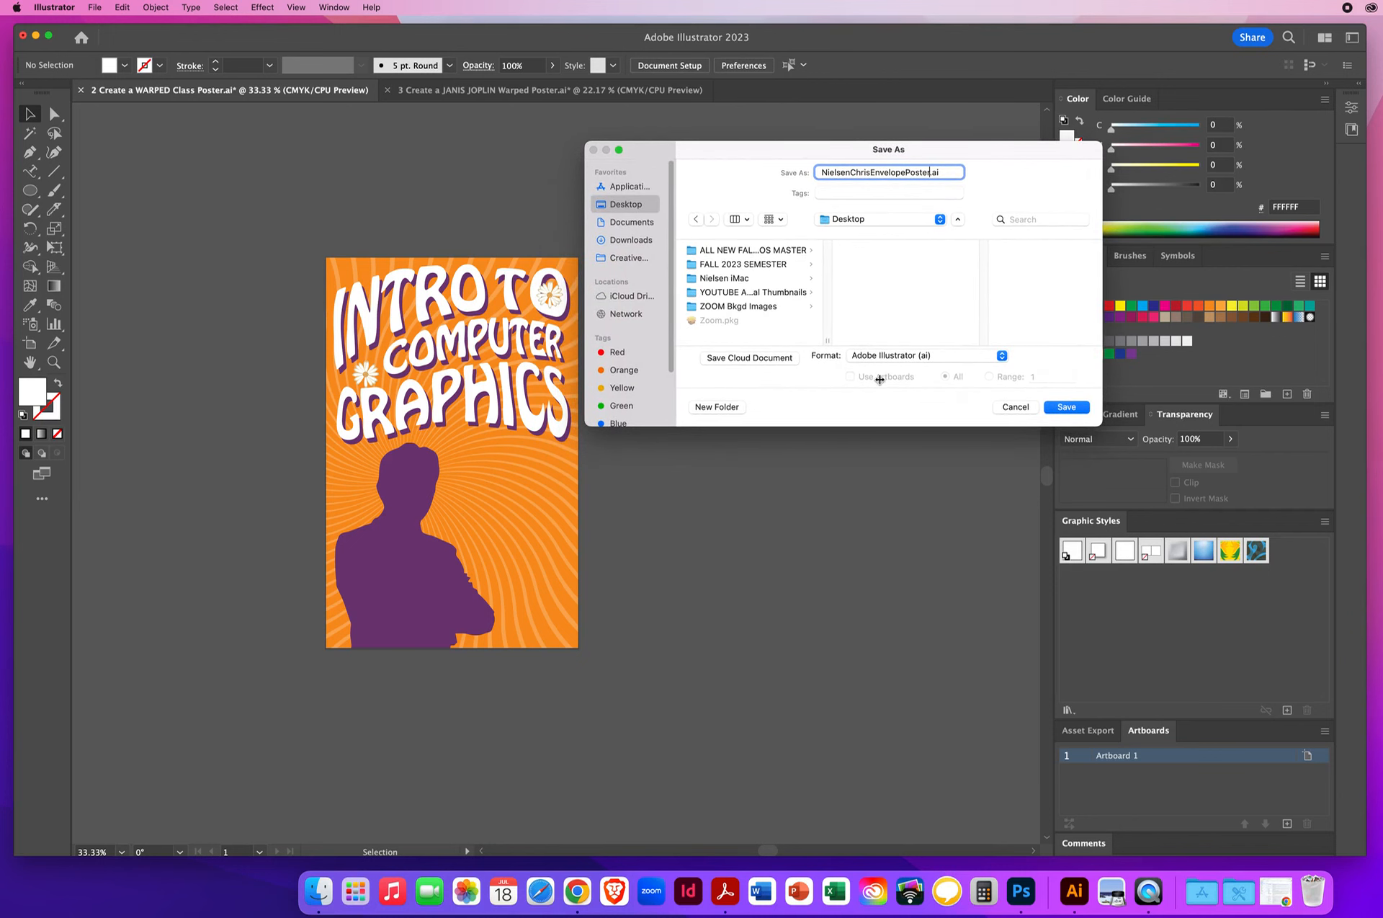
left_click(1064, 407)
left_click(542, 631)
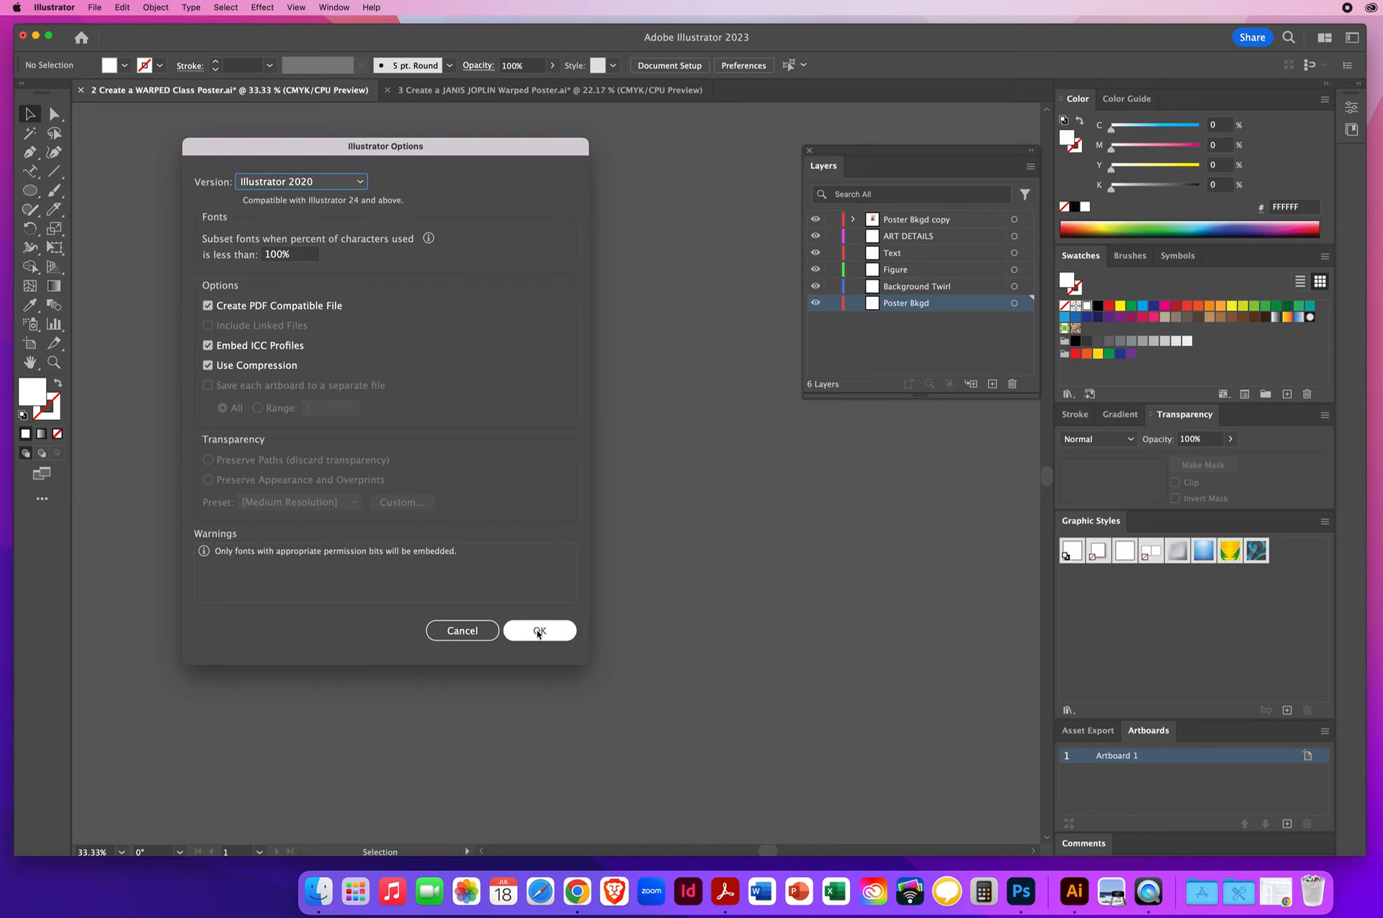